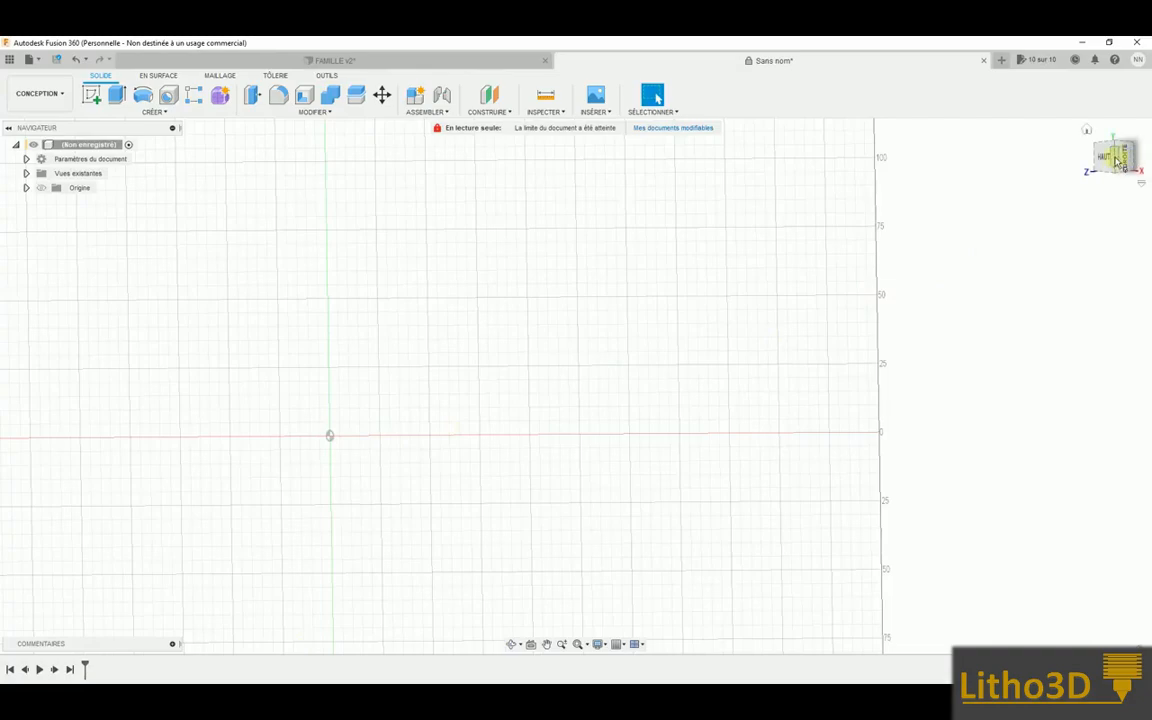
Orient the view to the top and start a new sketch on the horizontal XY origin plane
left_click(1106, 156)
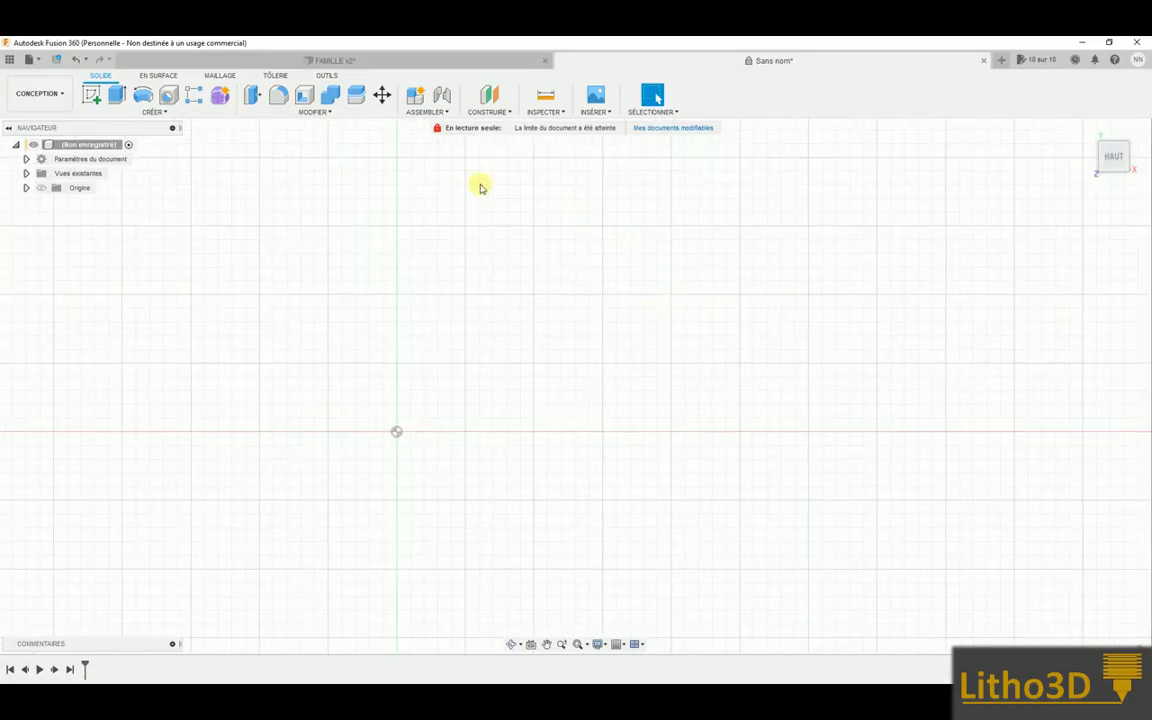
left_click(92, 93)
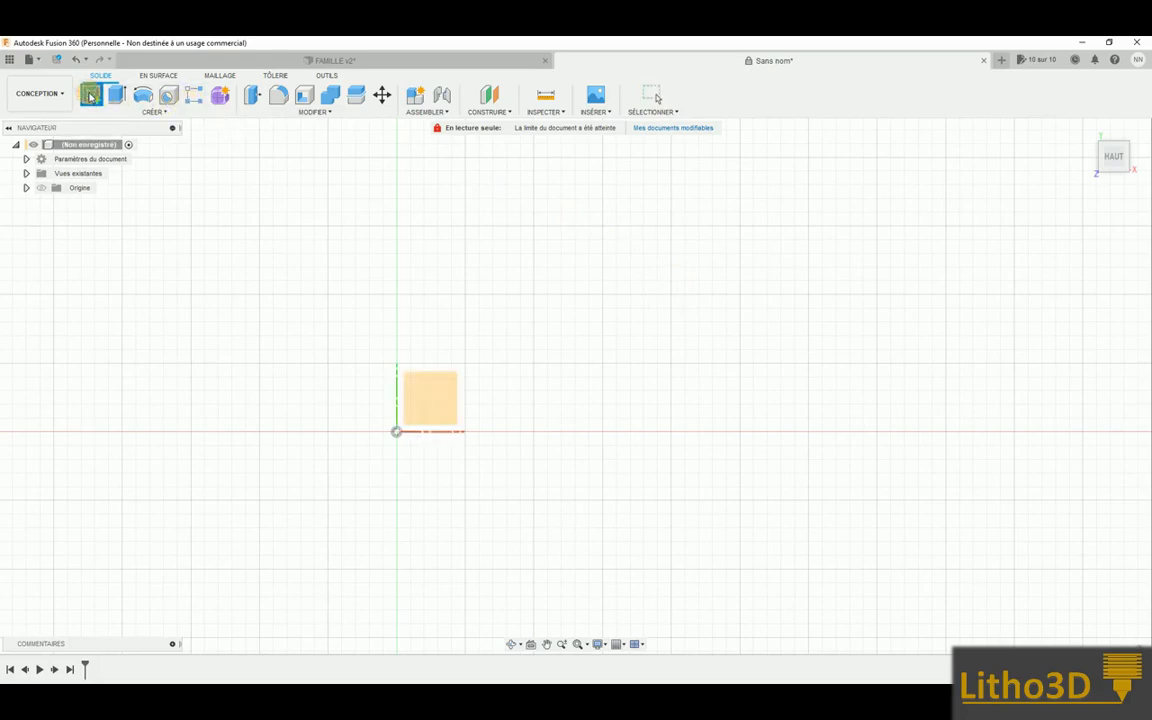
left_click(426, 400)
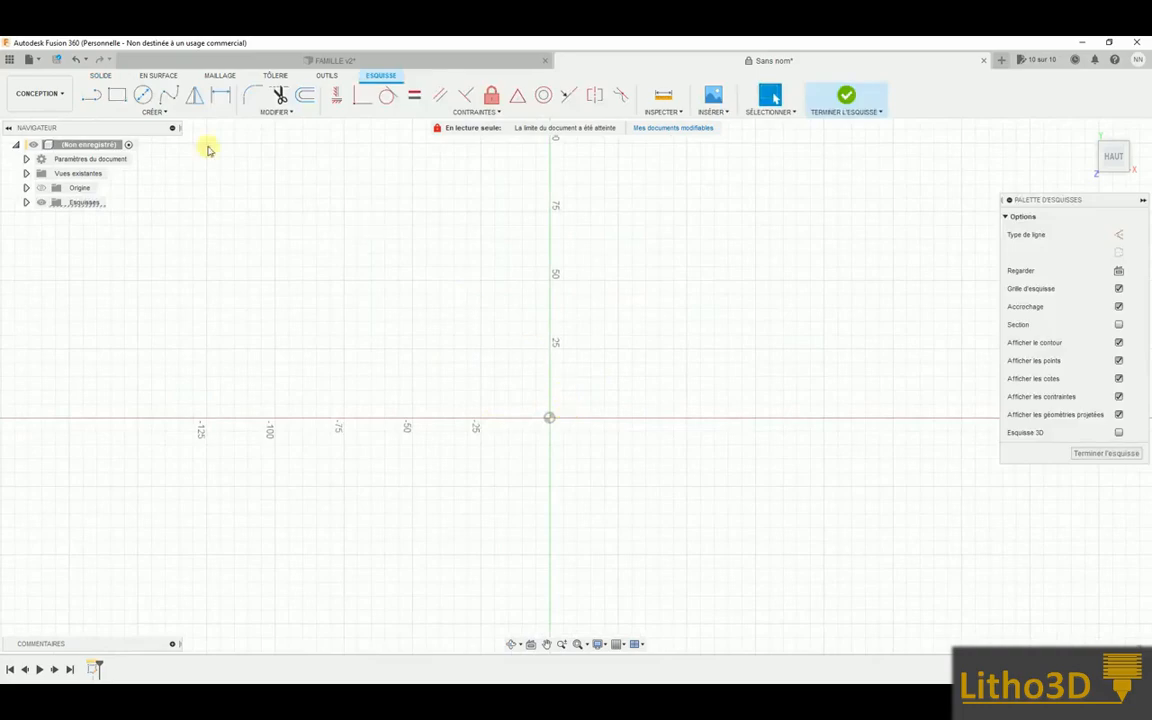
Place a sketch text frame about 75 mm square with its first corner at the origin
left_click(156, 112)
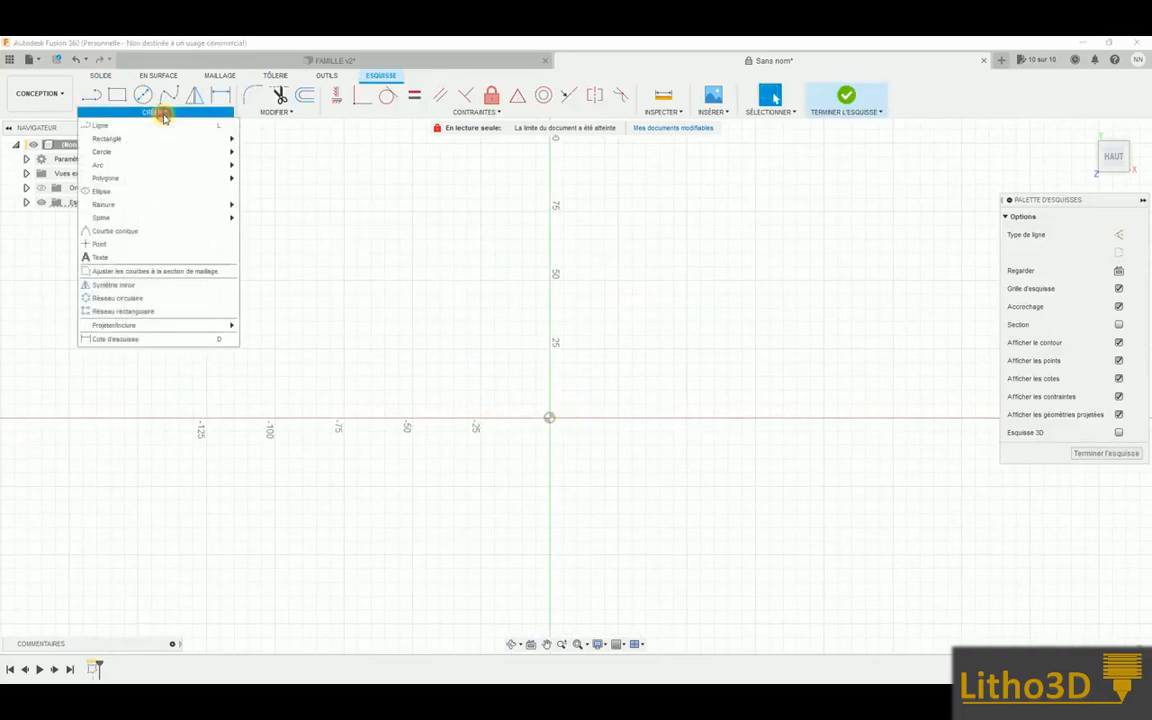
left_click(147, 258)
left_click(549, 417)
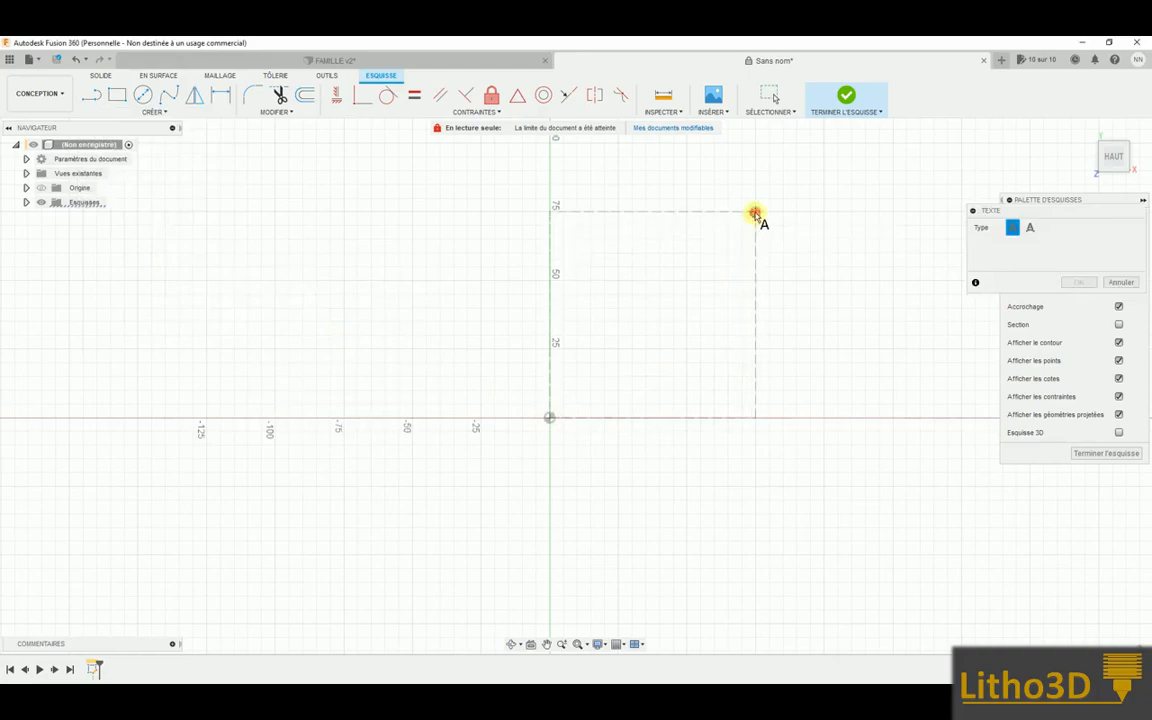
left_click(755, 214)
middle_click_drag(754, 229, 292, 231)
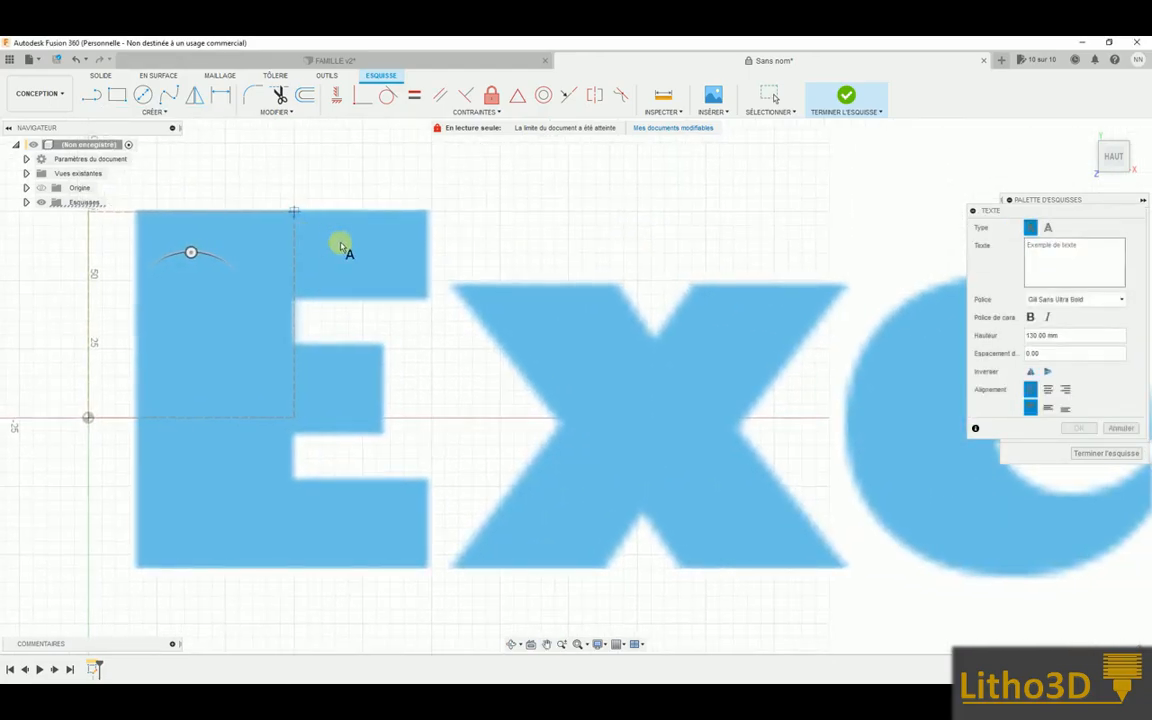
scroll(365, 255, "down", 1)
scroll(440, 265, "down", 3)
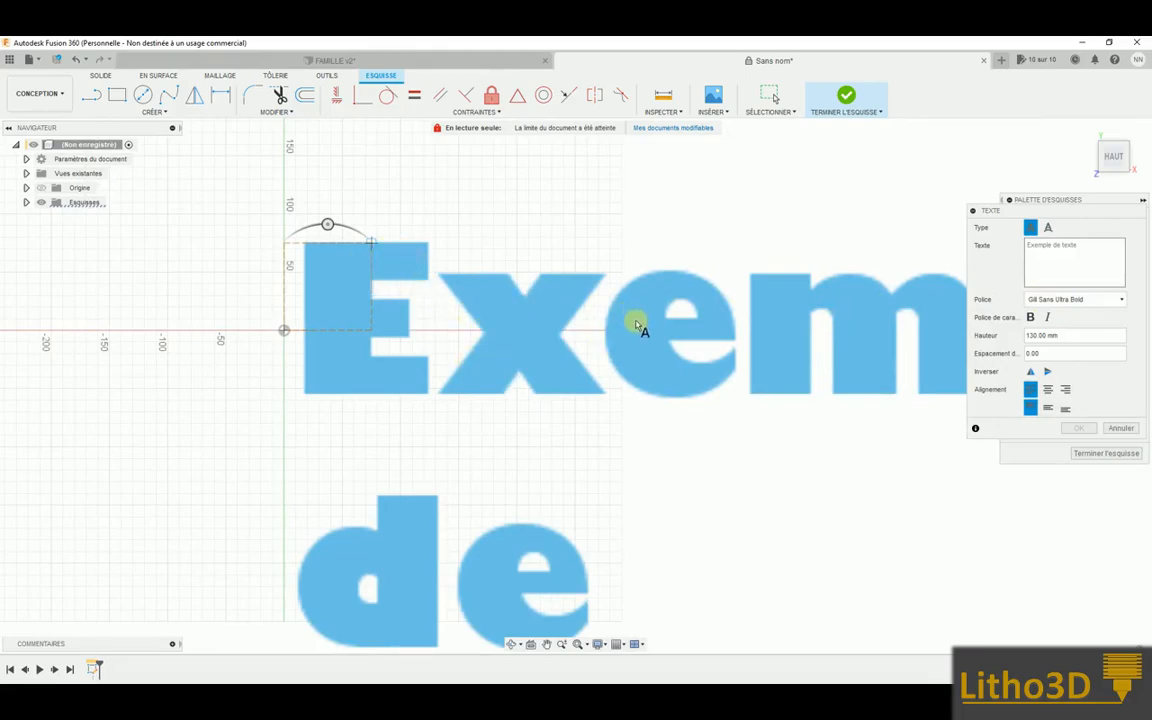
Enter "FA" as the sketch text and create it in Gill Sans Ultra Bold at 130 mm height
left_click(1053, 244)
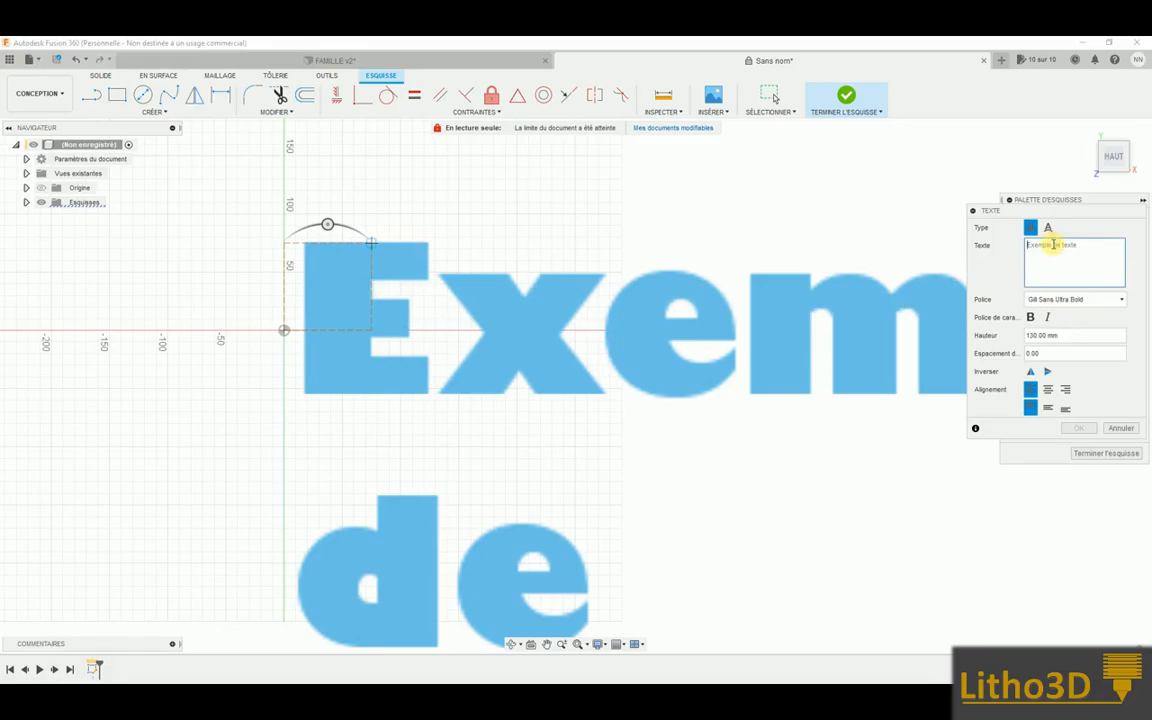
type("F")
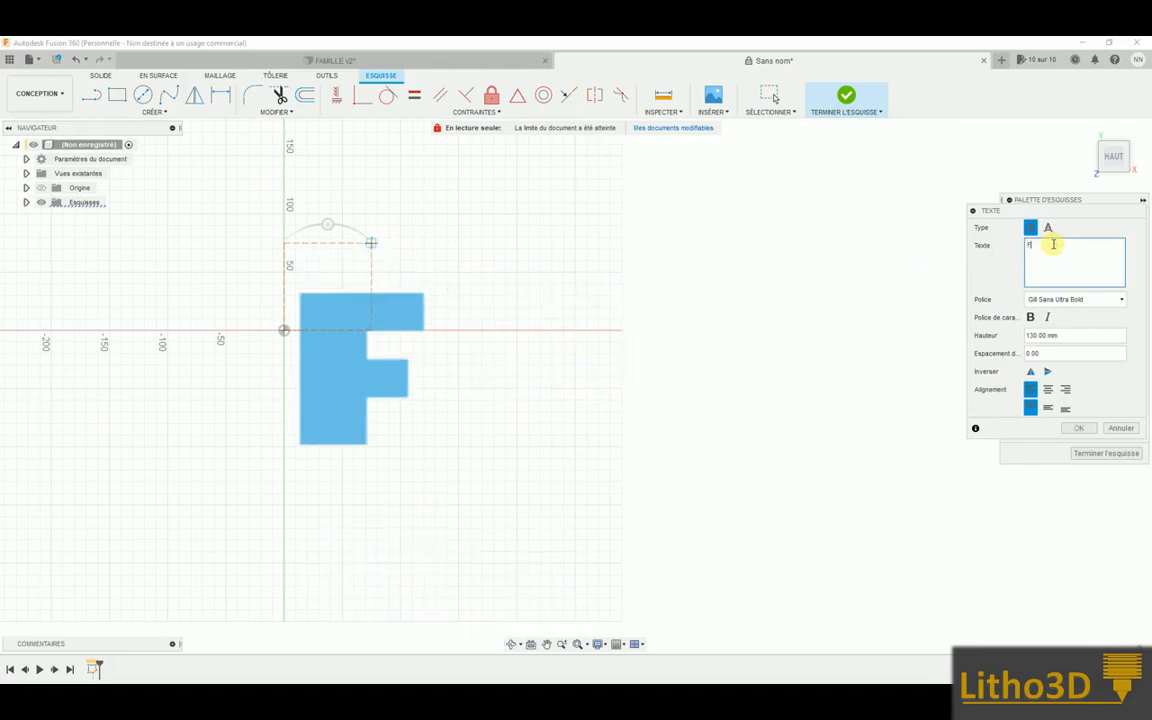
type("A")
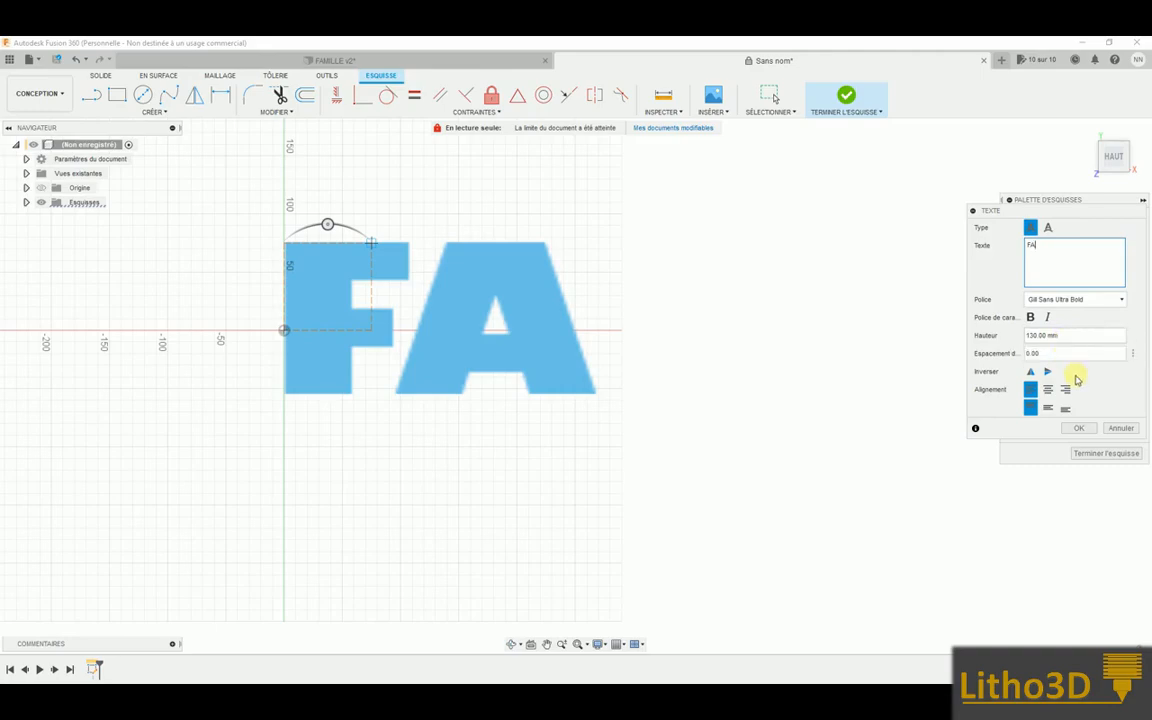
left_click(1082, 428)
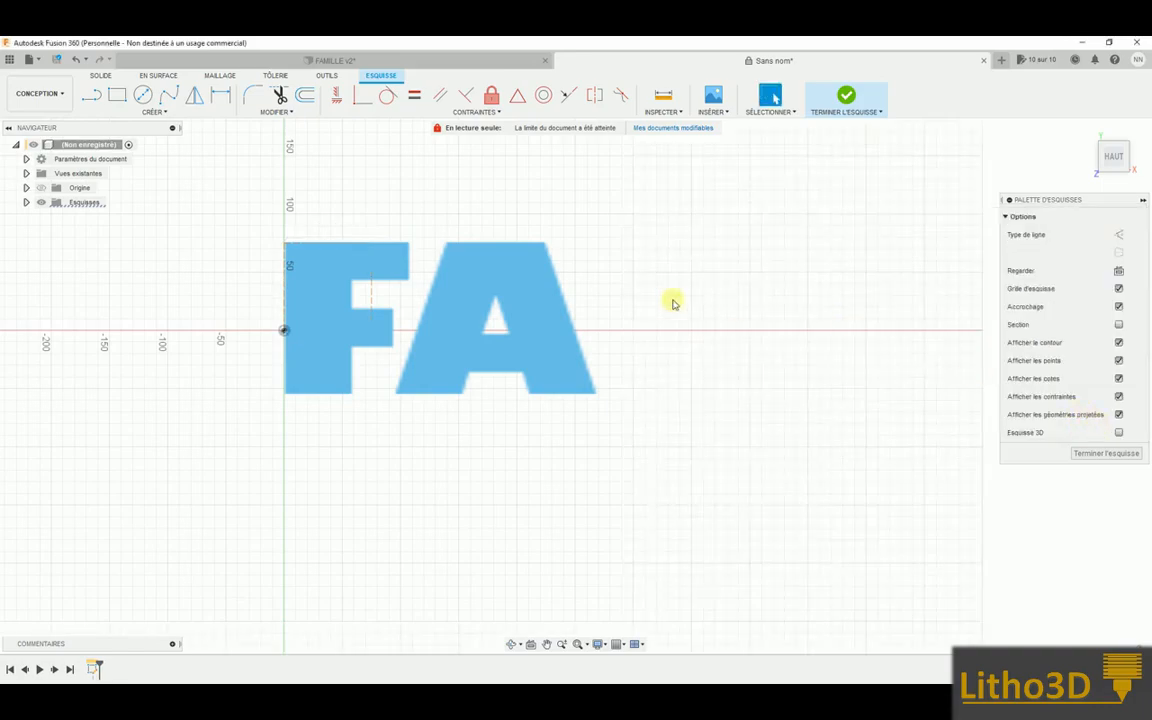
Explode the "FA" text into individual sketch curves
middle_click_drag(190, 203, 229, 225)
left_click_drag(237, 217, 636, 450)
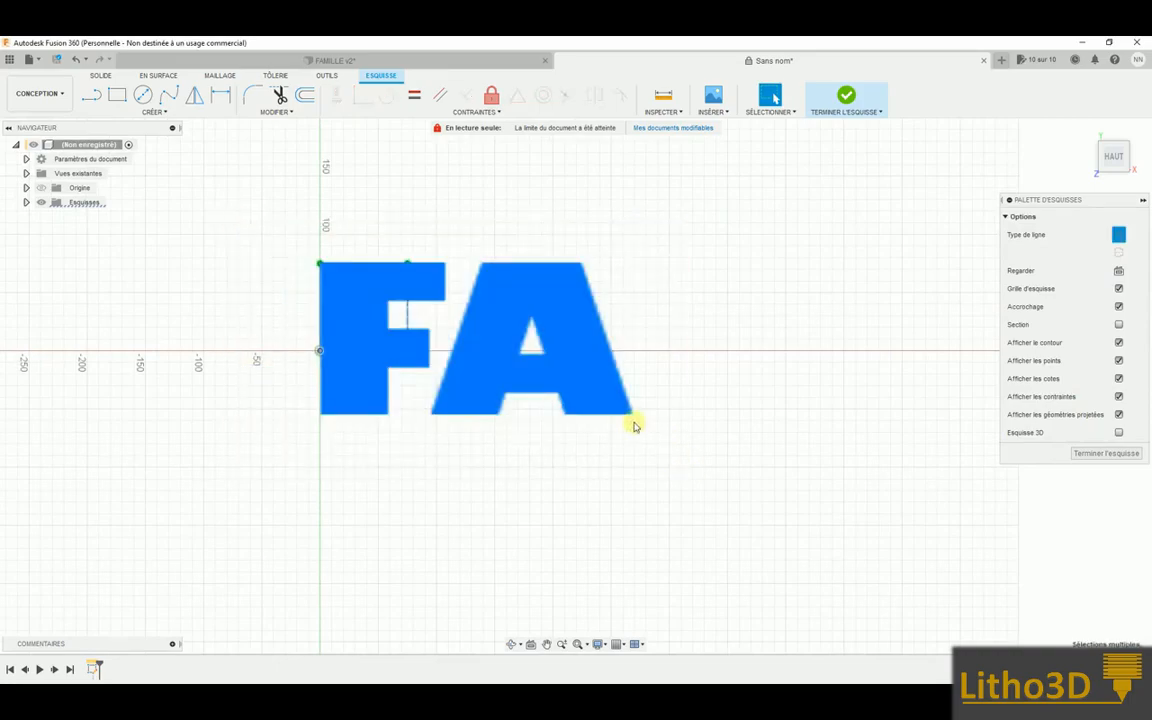
right_click(560, 318)
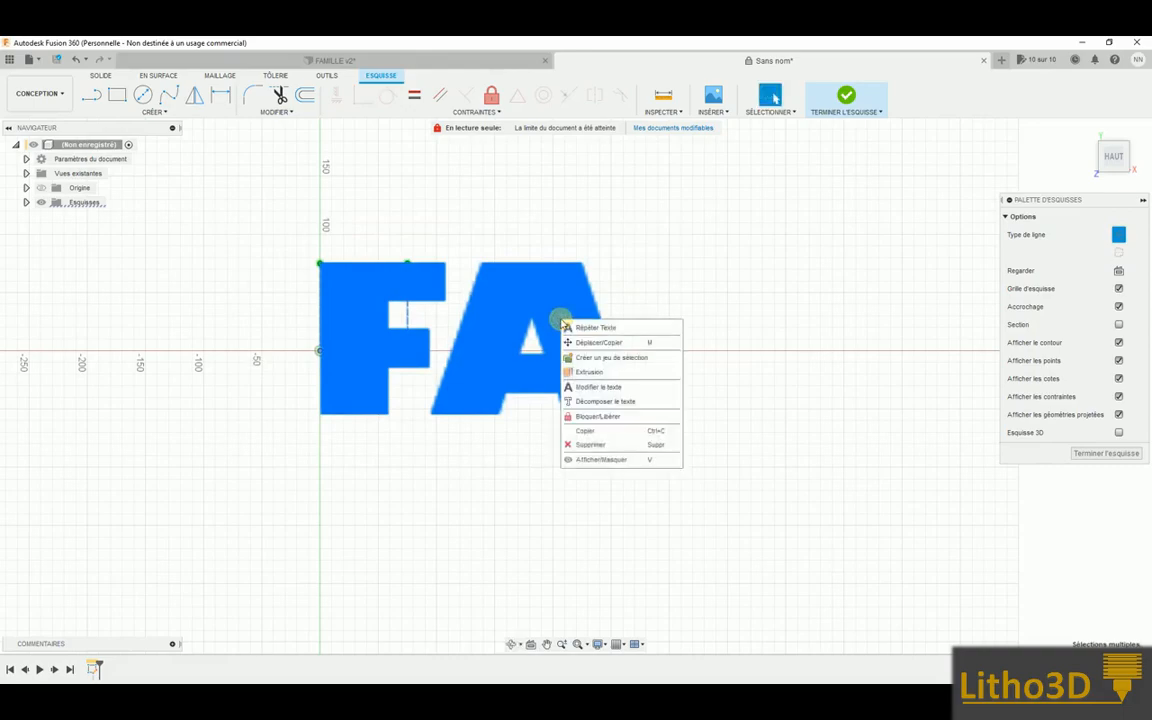
left_click(636, 402)
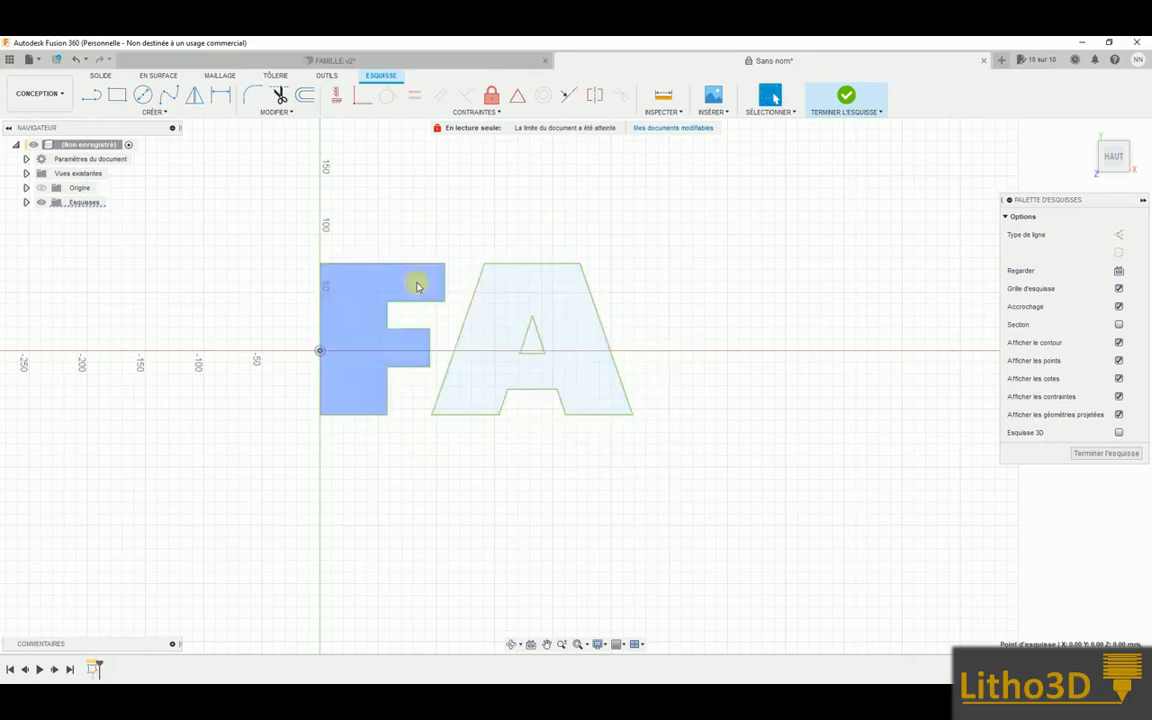
Release the fixed constraint on all curves of the letters F and A
left_click_drag(257, 226, 663, 461)
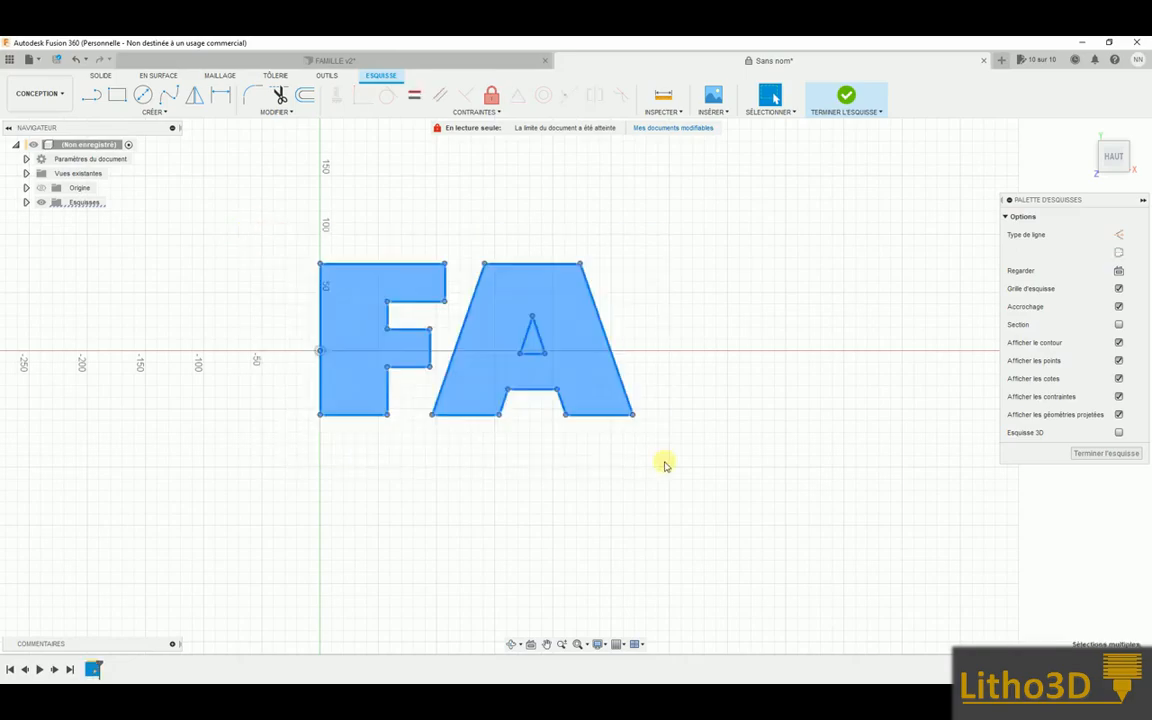
right_click(492, 301)
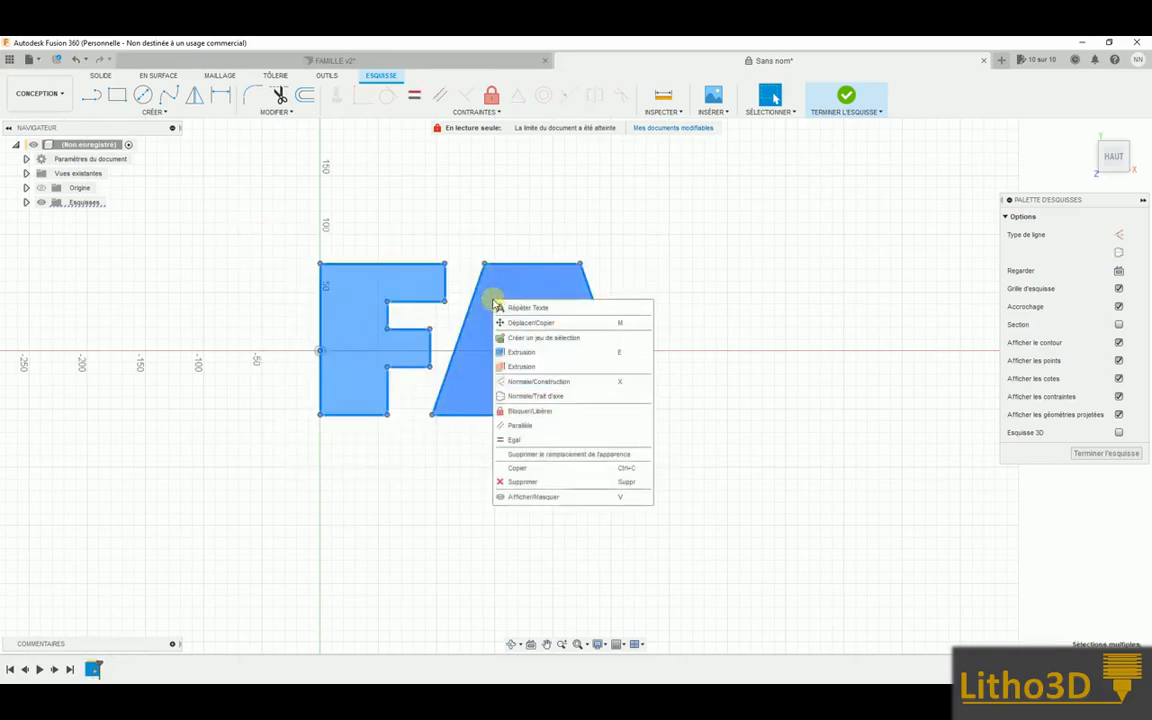
left_click(529, 411)
Move the letter A, including its inner triangle, about 10.64 mm in negative X toward the F
left_click(514, 265)
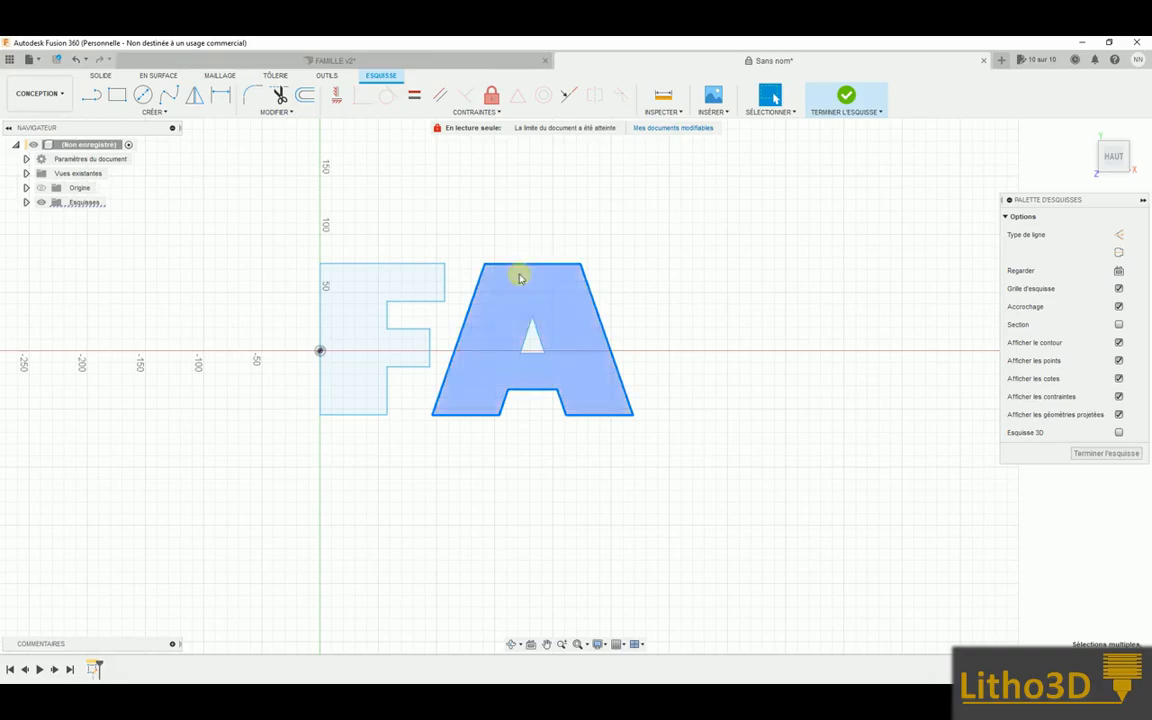
key("m")
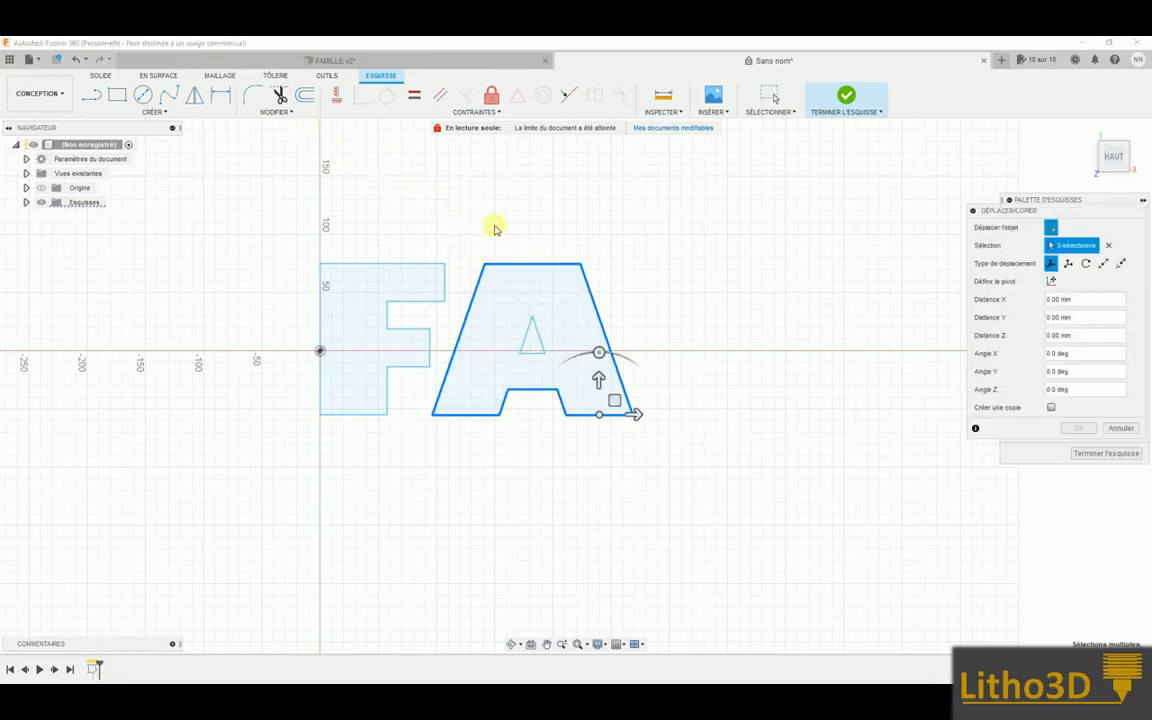
left_click(538, 338)
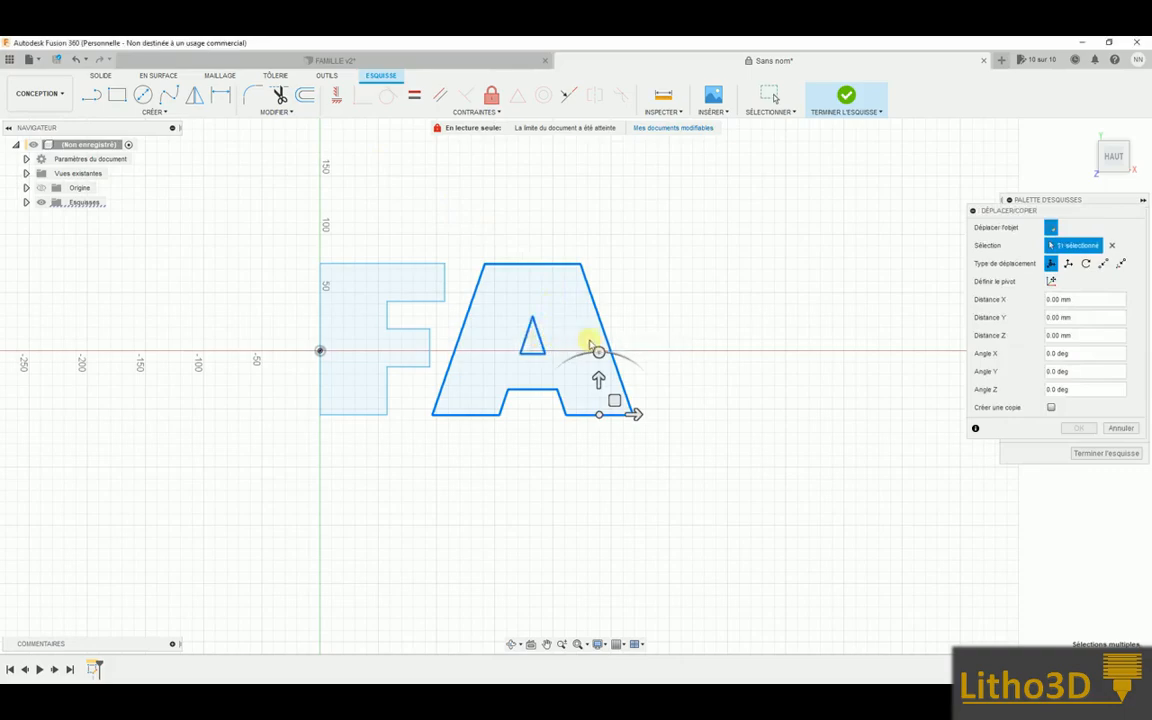
left_click_drag(638, 417, 581, 400)
scroll(463, 365, "up", 5)
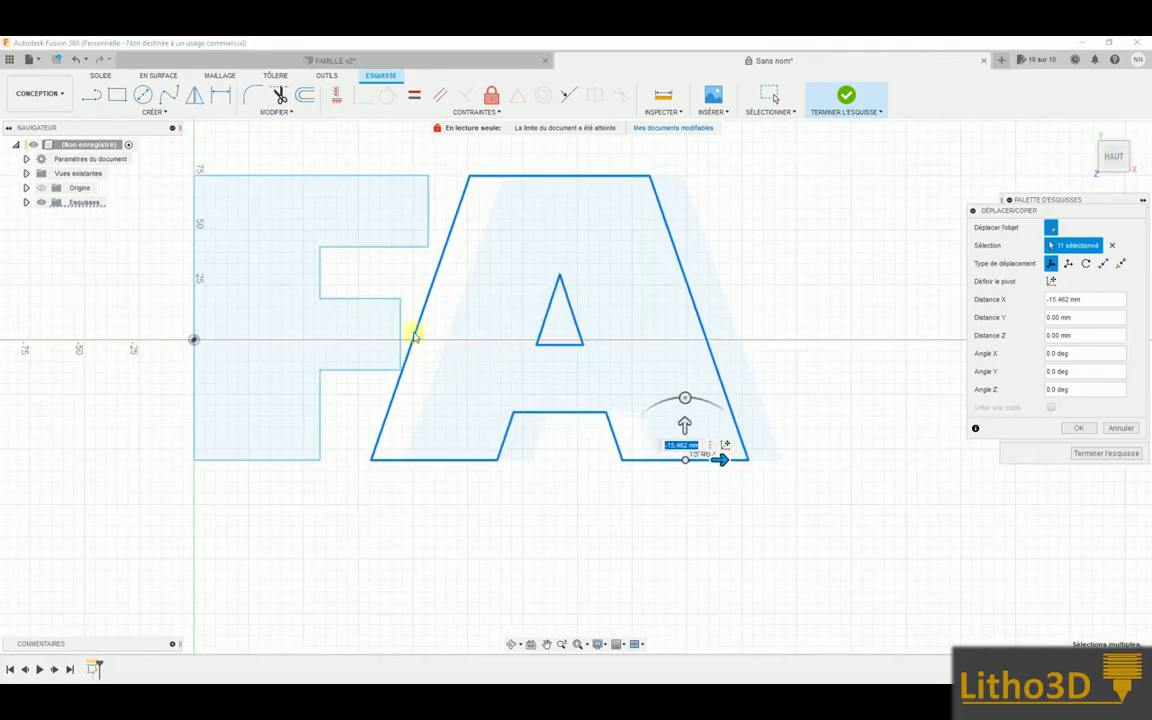
scroll(468, 372, "down", 1)
left_click_drag(795, 497, 805, 498)
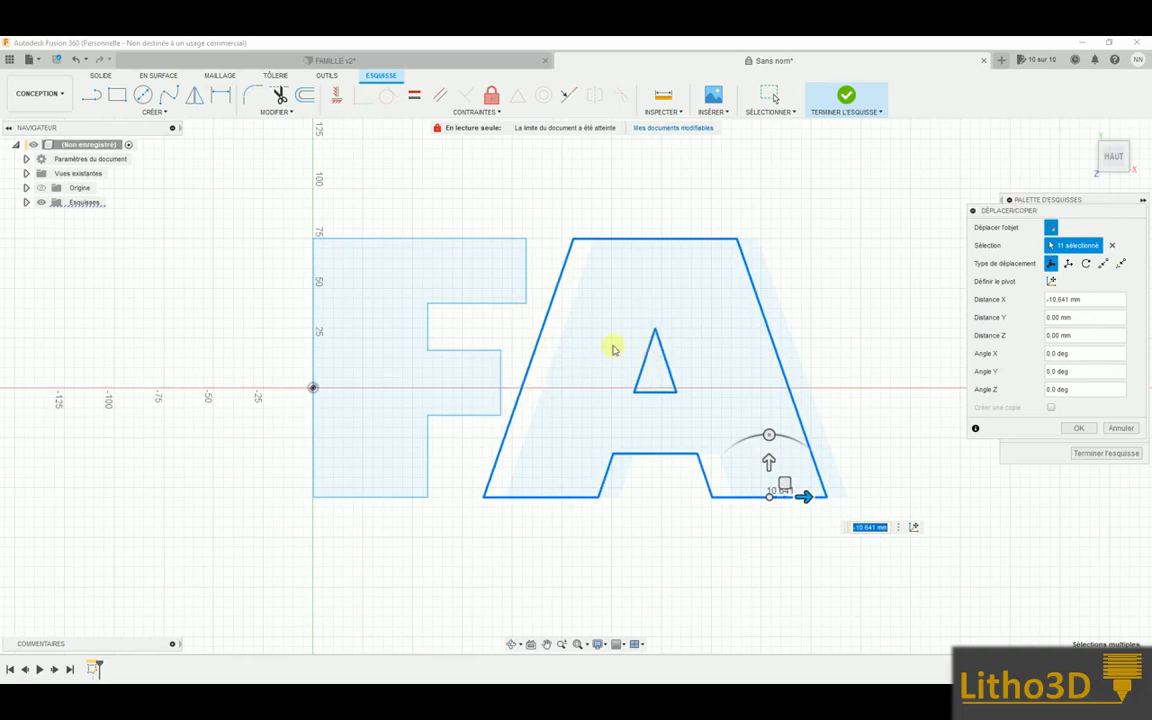
left_click(1077, 428)
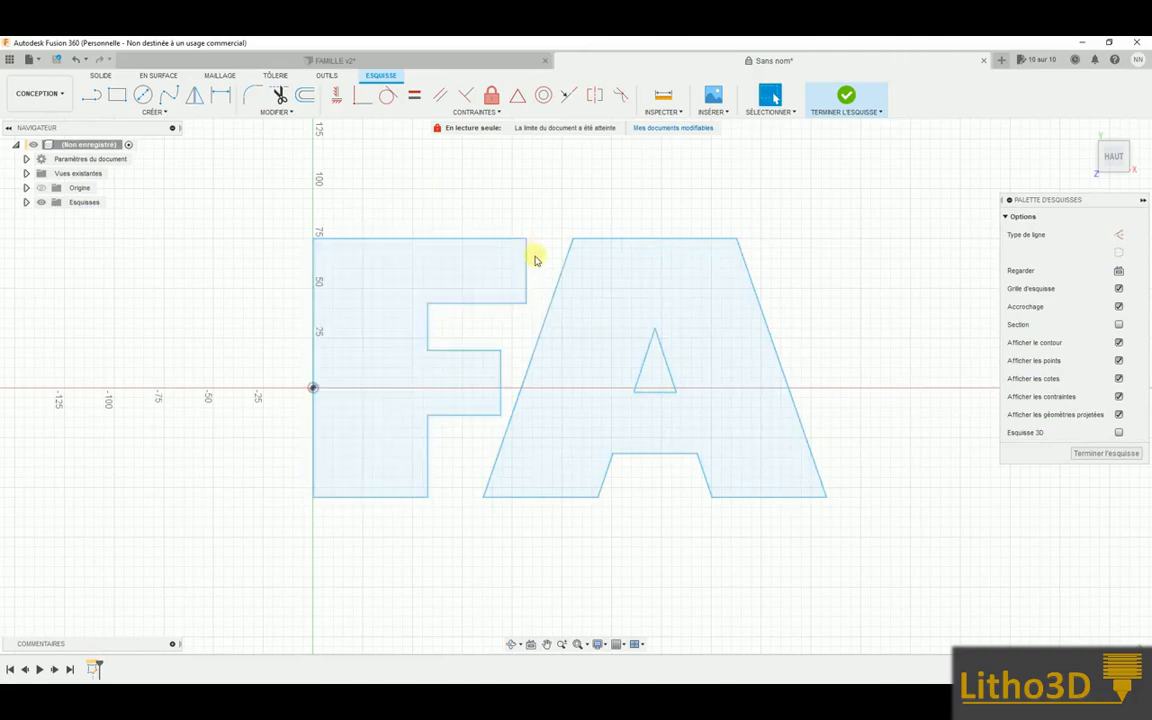
Offset the outline of the letter F outward by 5 mm
double_click(505, 241)
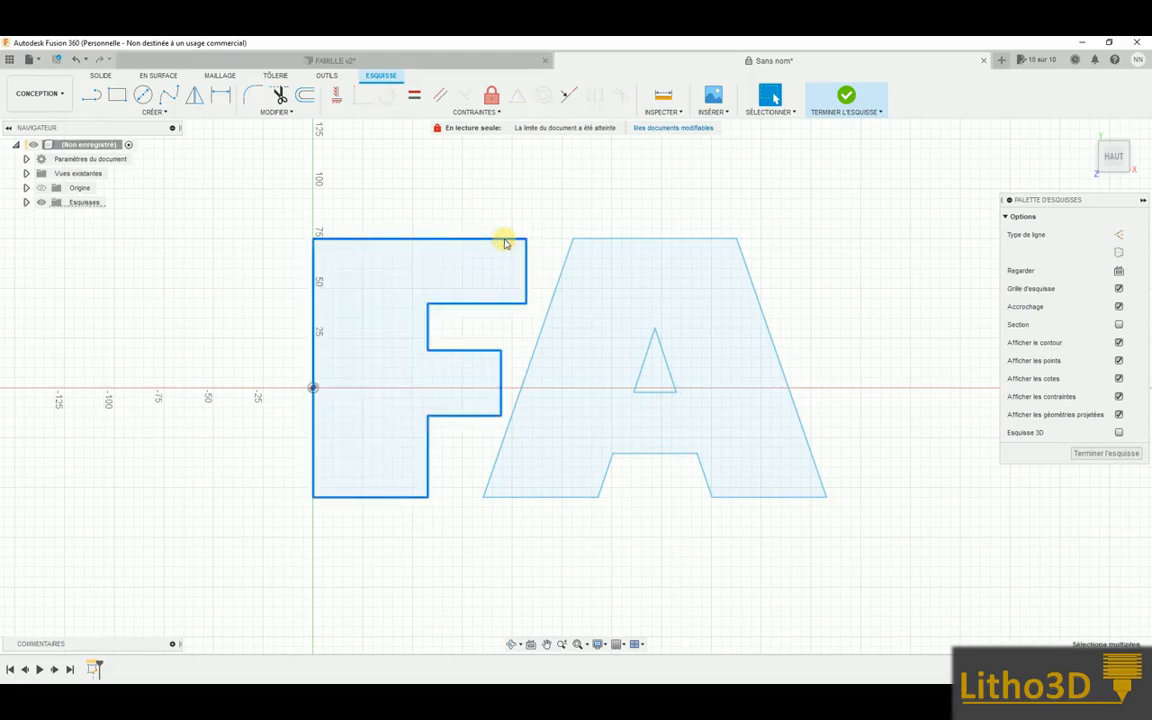
left_click(304, 96)
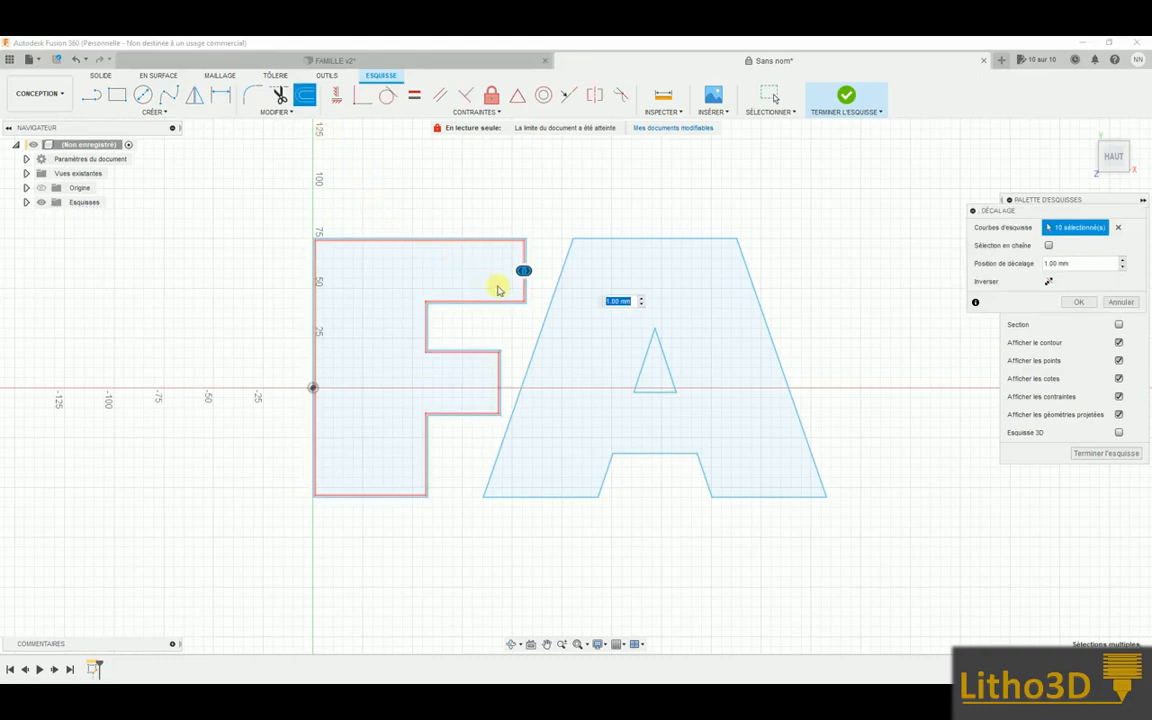
left_click_drag(522, 267, 535, 270)
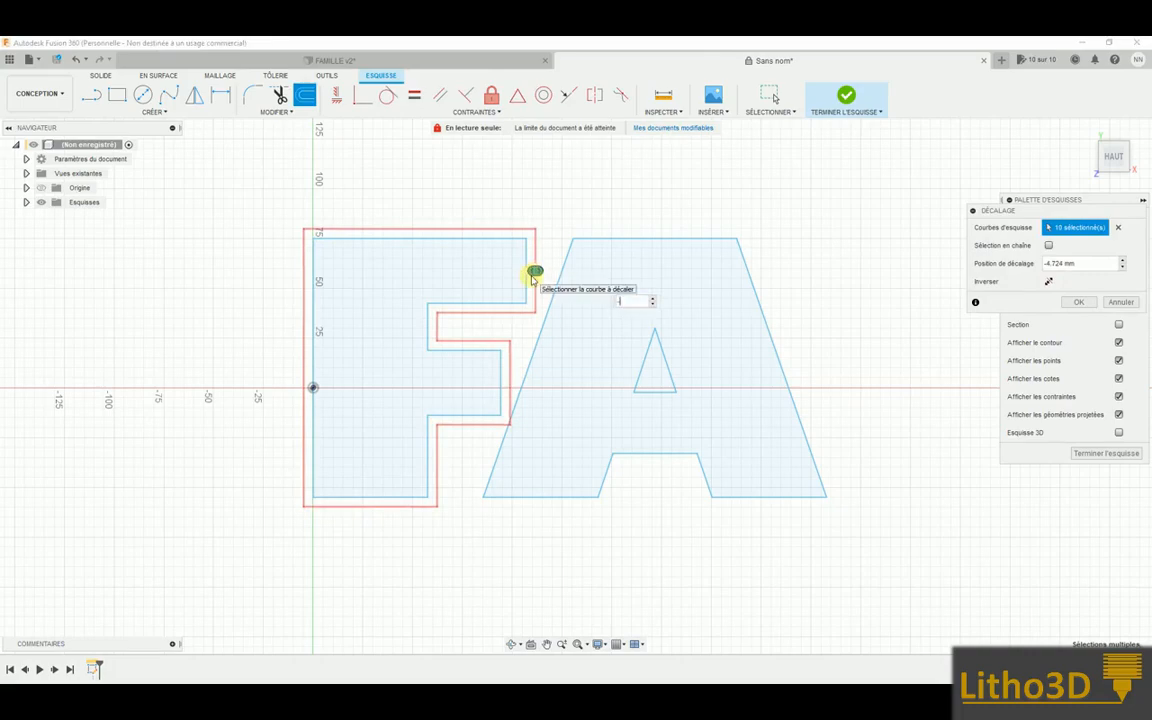
key("Return")
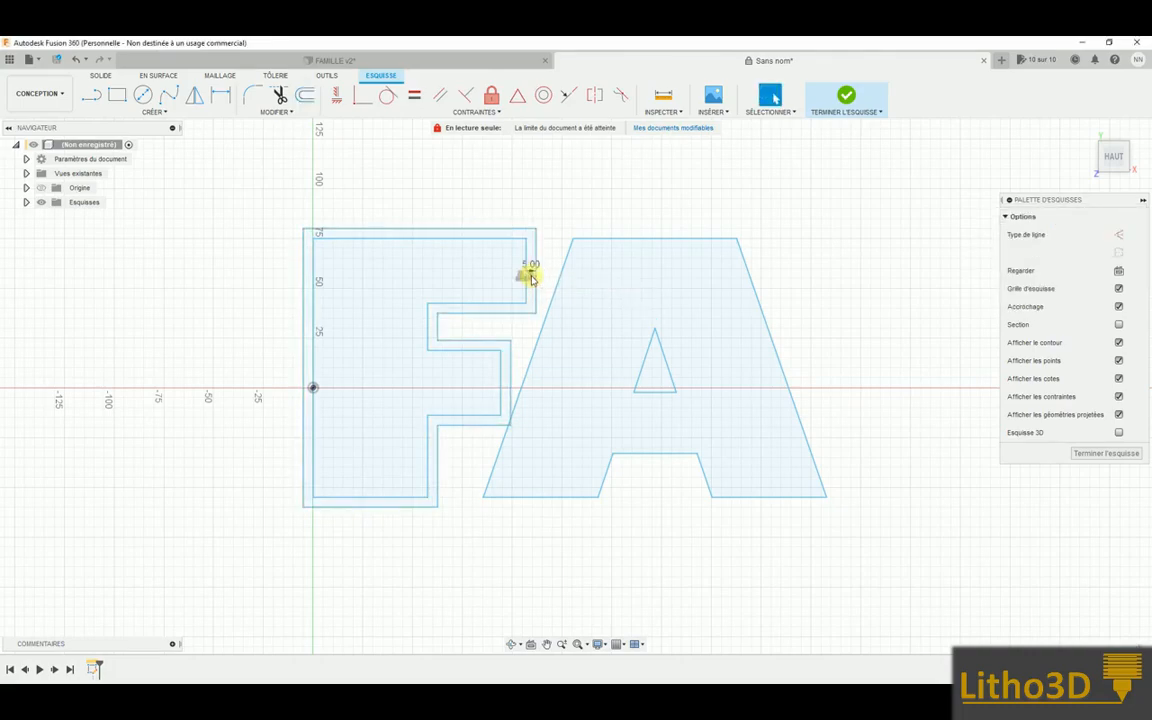
Offset the outer outline of the letter A outward by 5 mm
scroll(536, 312, "down", 1)
scroll(537, 310, "up", 2)
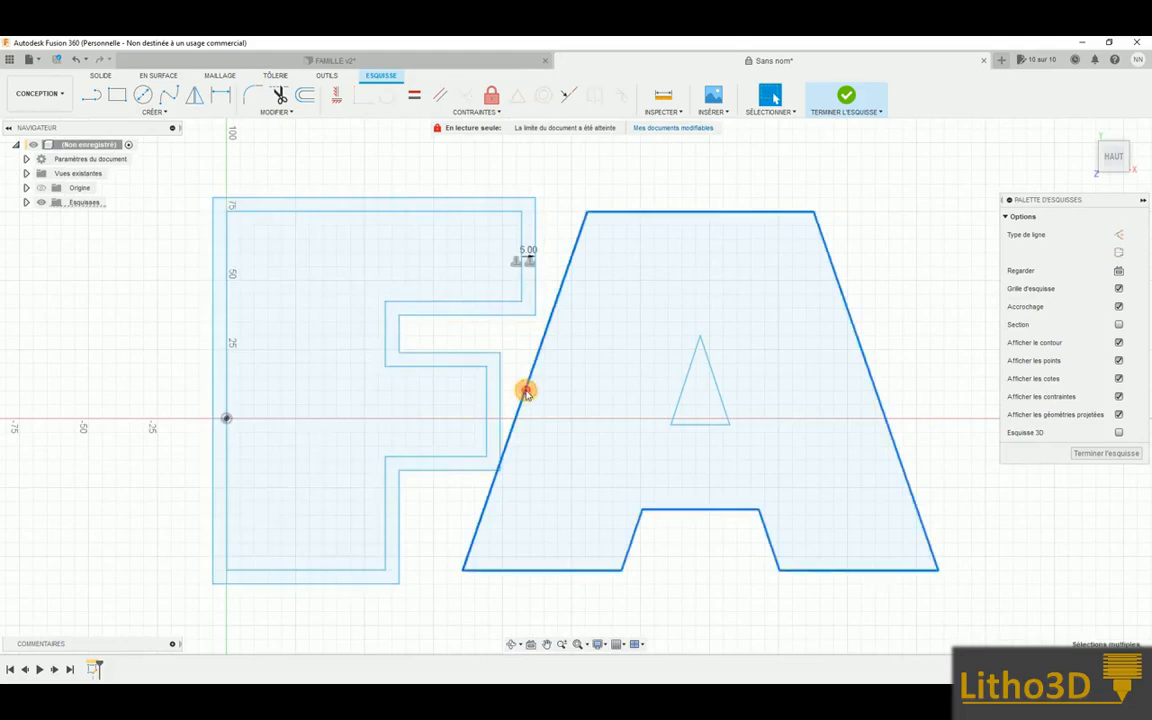
left_click(600, 305)
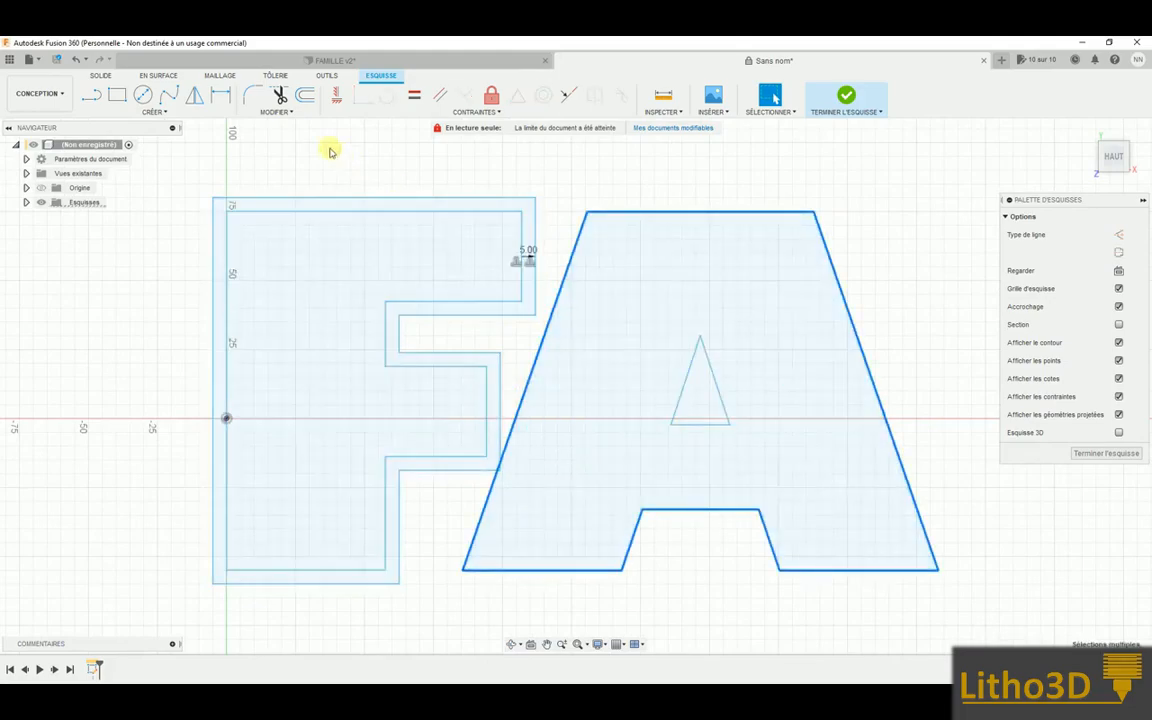
left_click(305, 94)
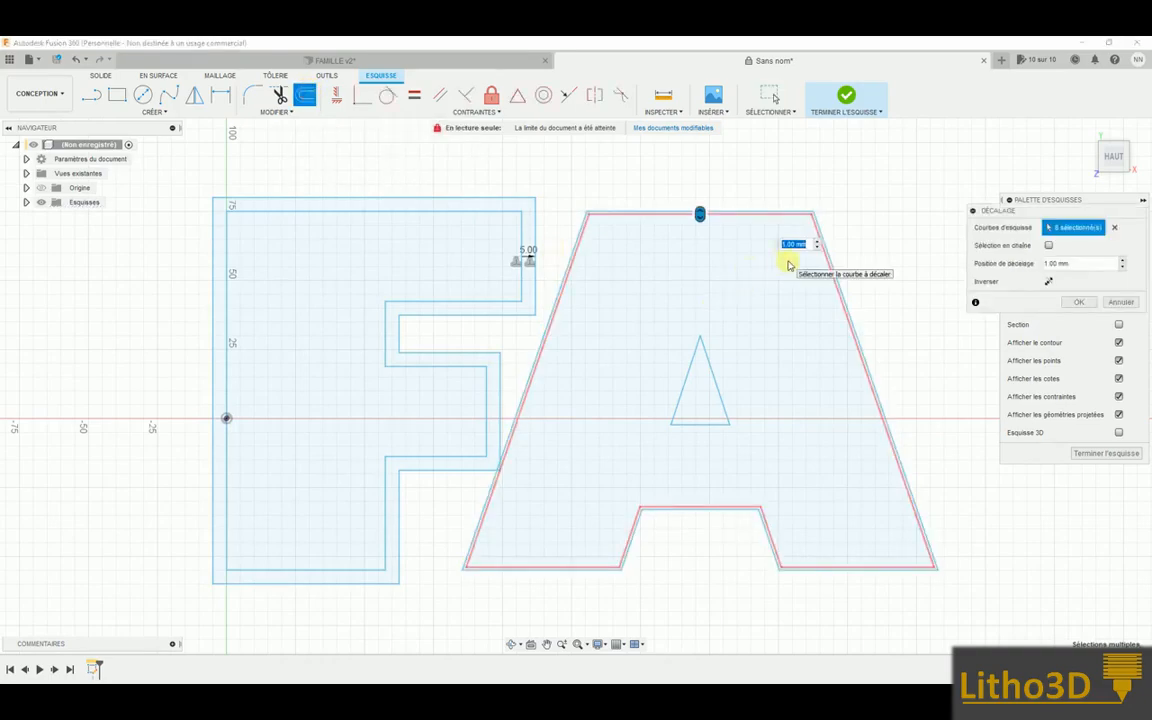
key("Return")
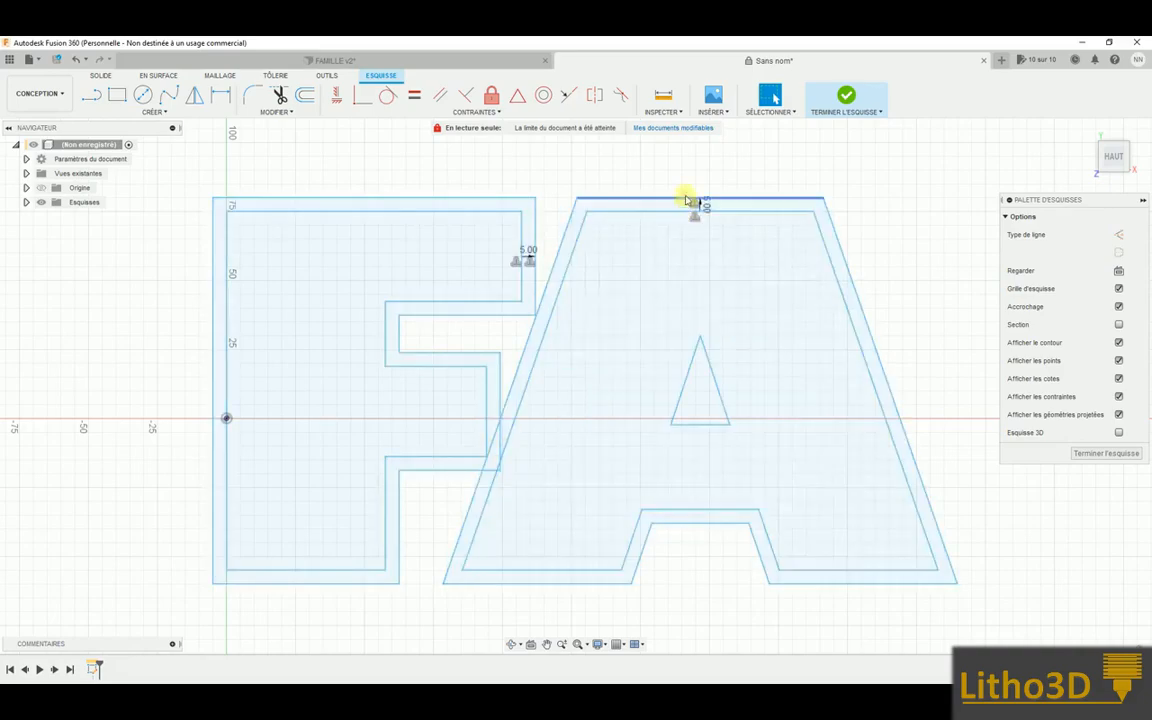
Move the letter A, including its outer offset outline and inner triangle, 1.957 mm in positive X away from the F
double_click(688, 199)
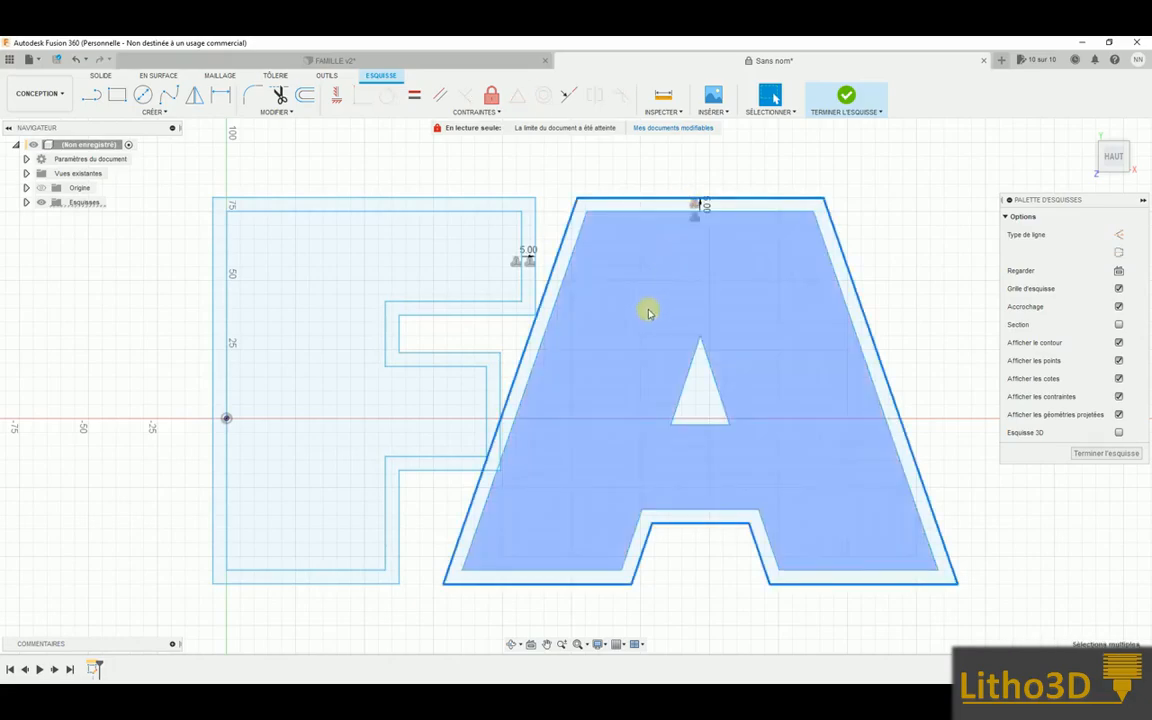
key("m")
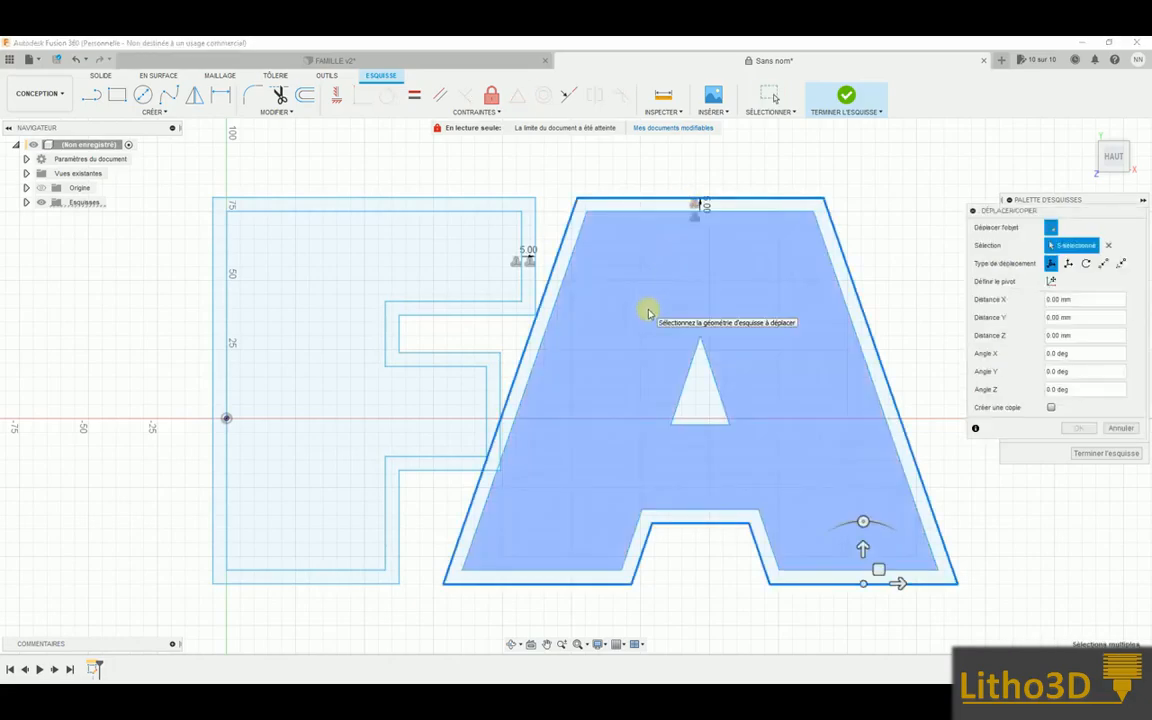
double_click(665, 211)
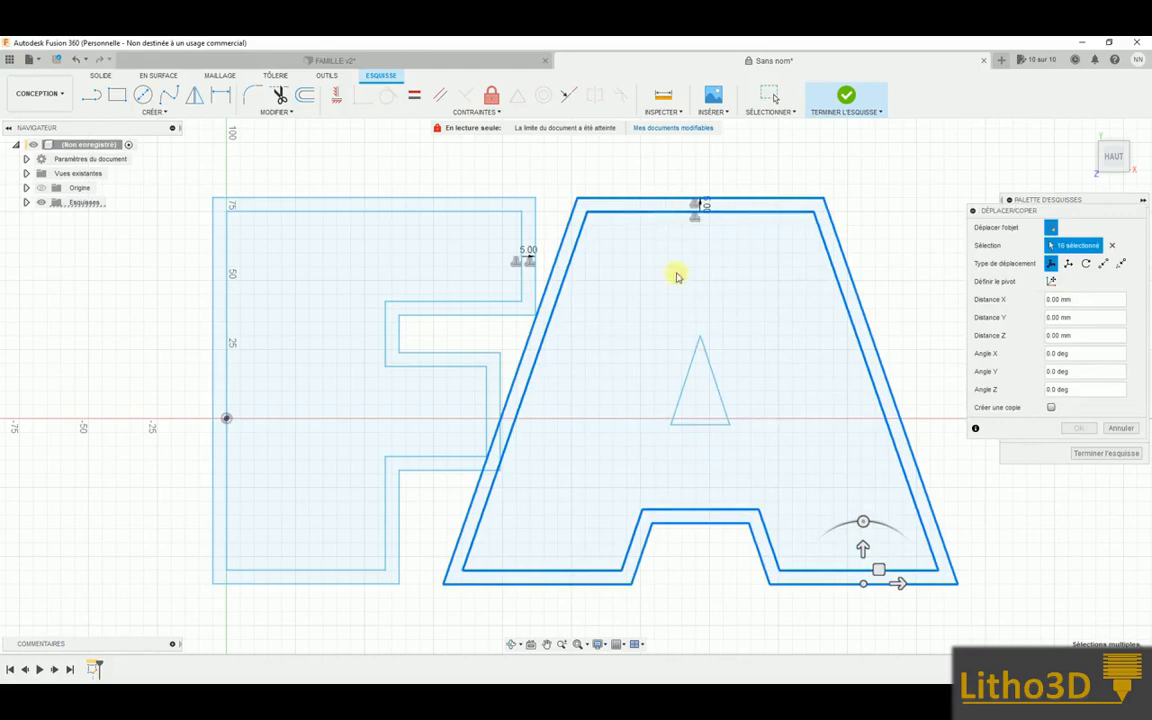
double_click(710, 365)
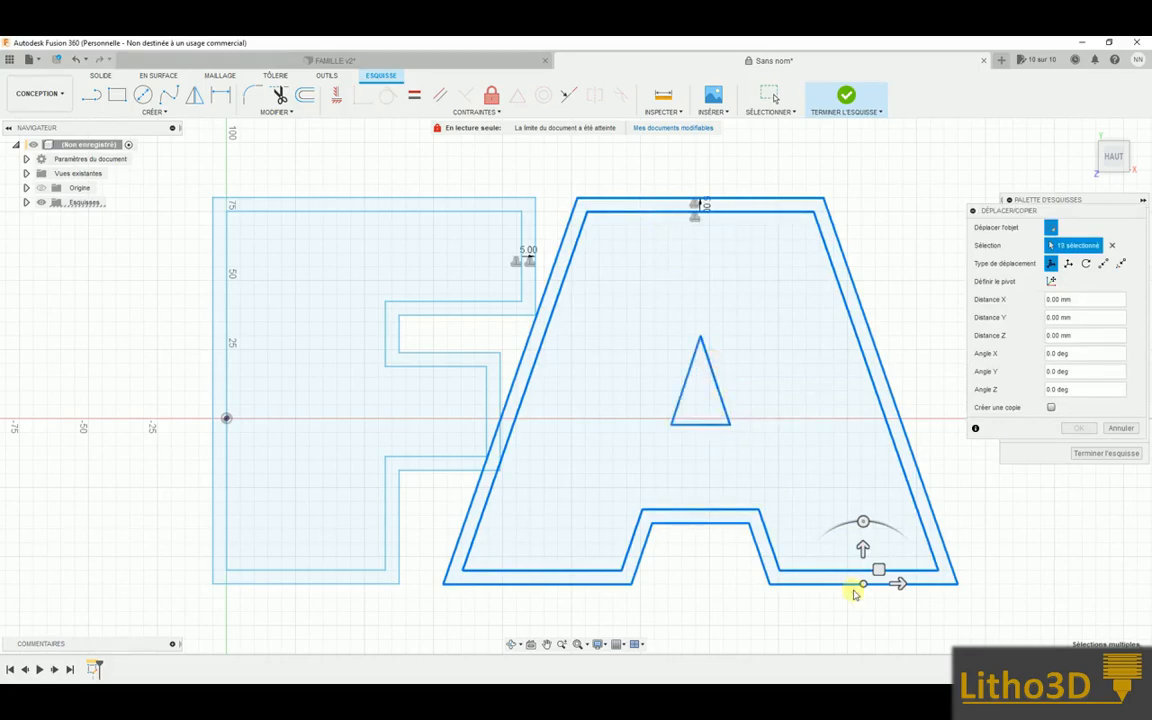
left_click_drag(899, 585, 905, 586)
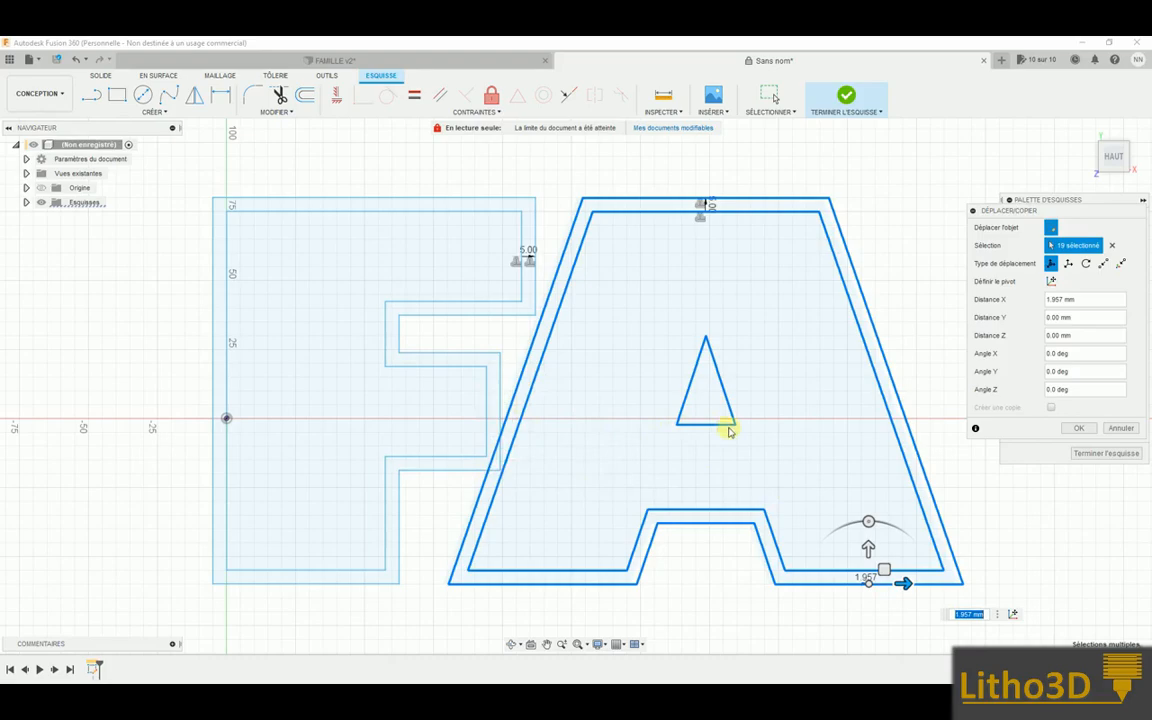
left_click(1076, 428)
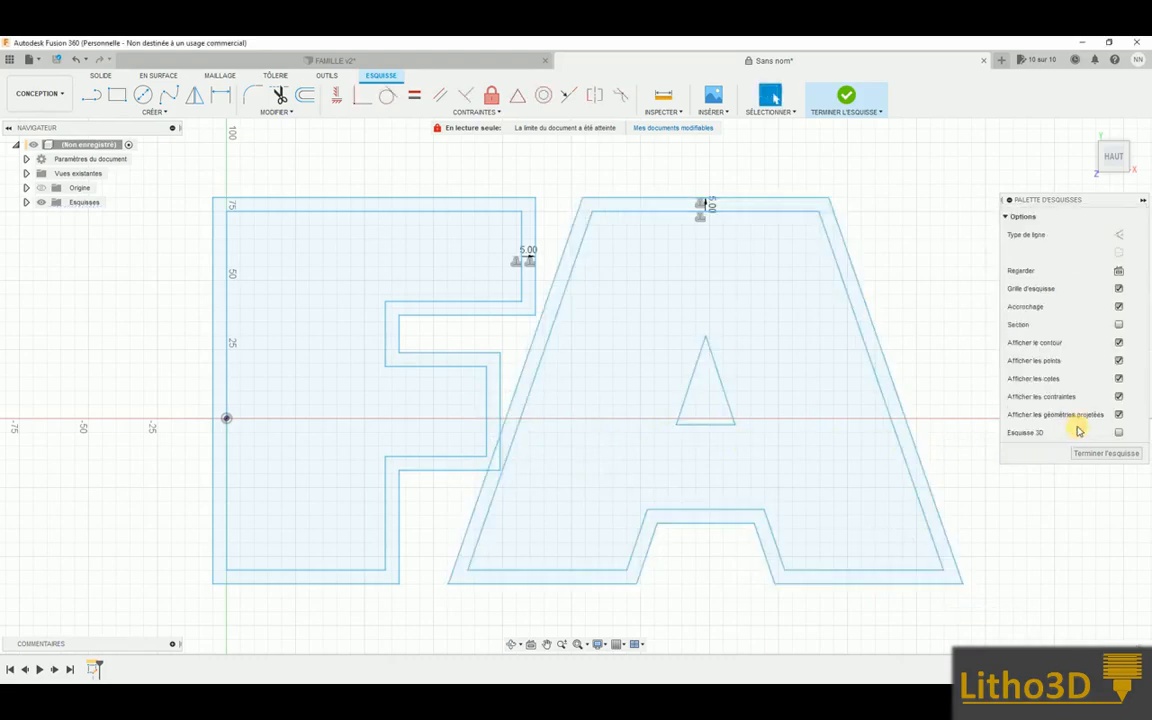
Extrude the border band between the F's two outlines 40 mm as a new body
mouse_move(334, 262)
middle_mouse_down("shift")
mouse_move(362, 265)
mouse_move(323, 266)
mouse_move(363, 265)
middle_mouse_up("shift")
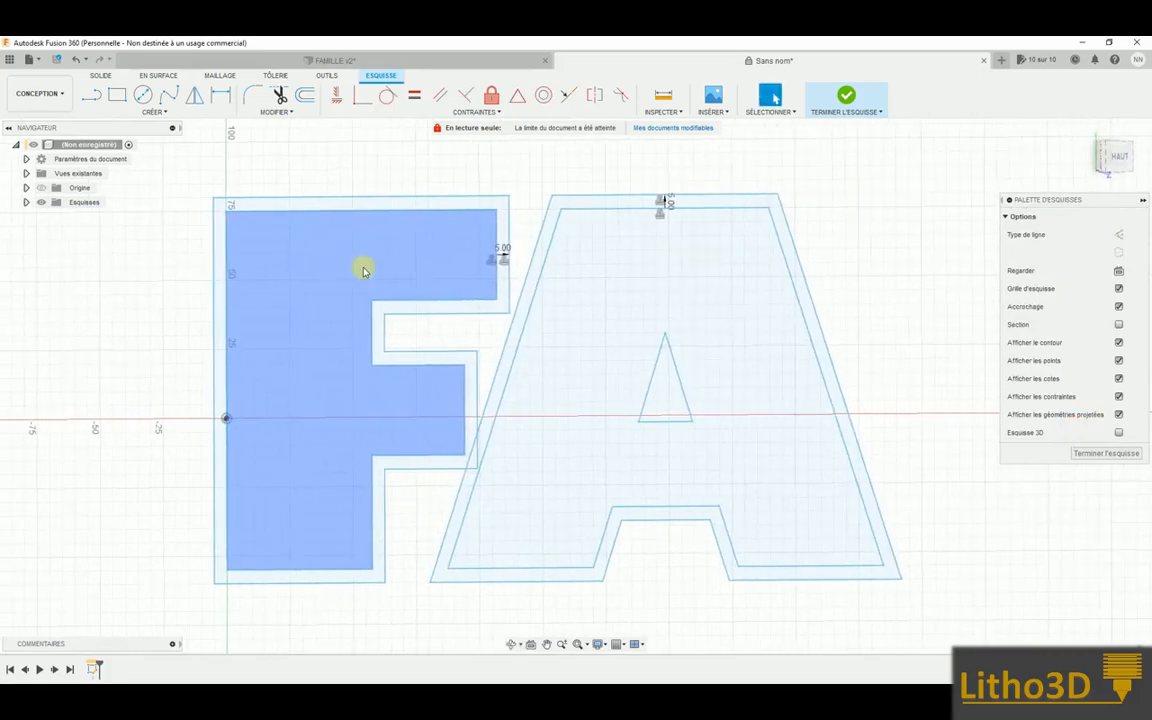
left_click(1120, 158)
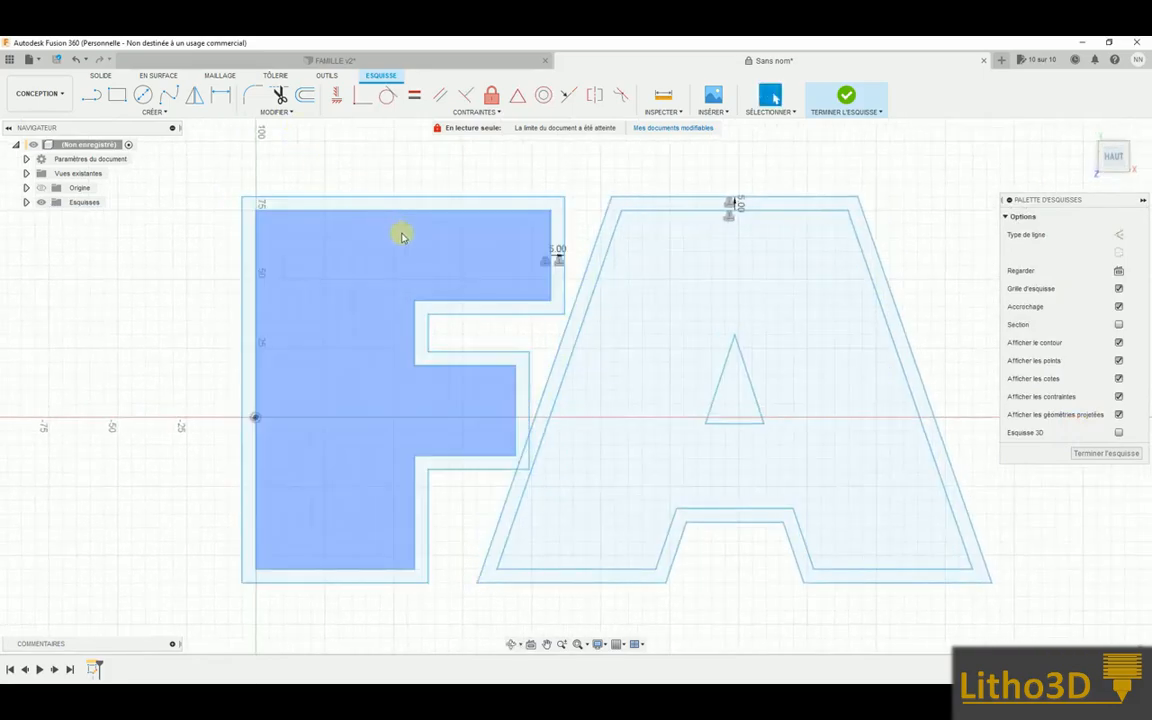
left_click(471, 203)
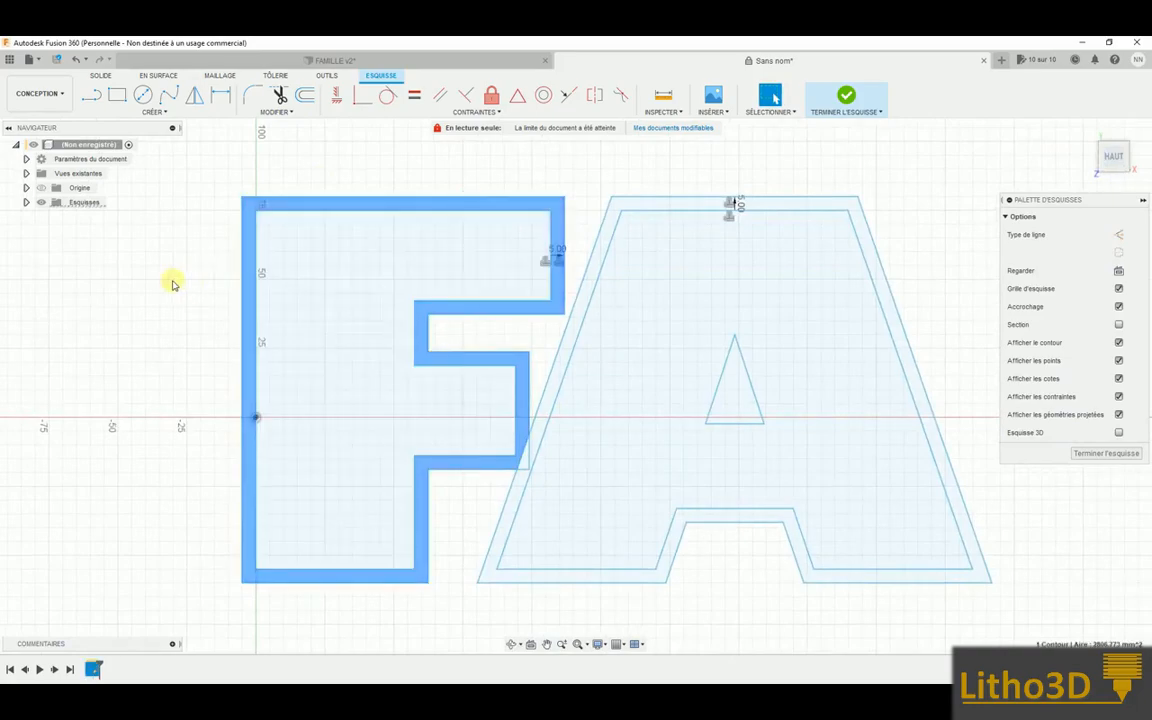
left_click(182, 276)
left_click(328, 207)
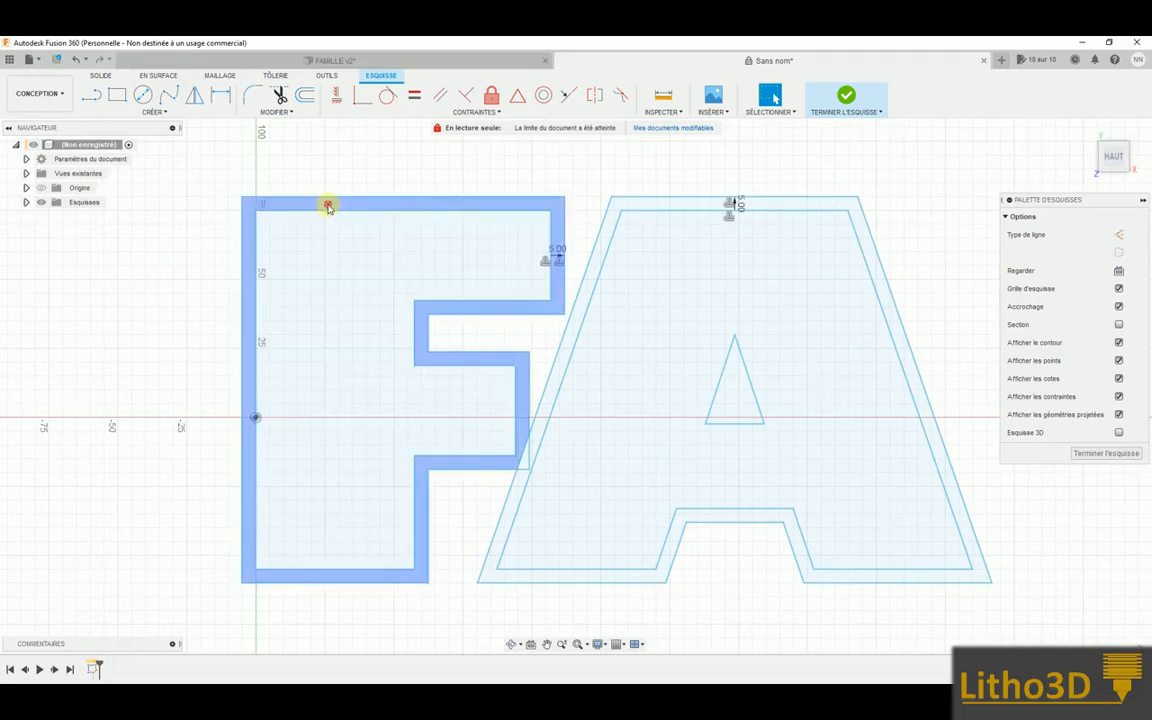
left_click(328, 207)
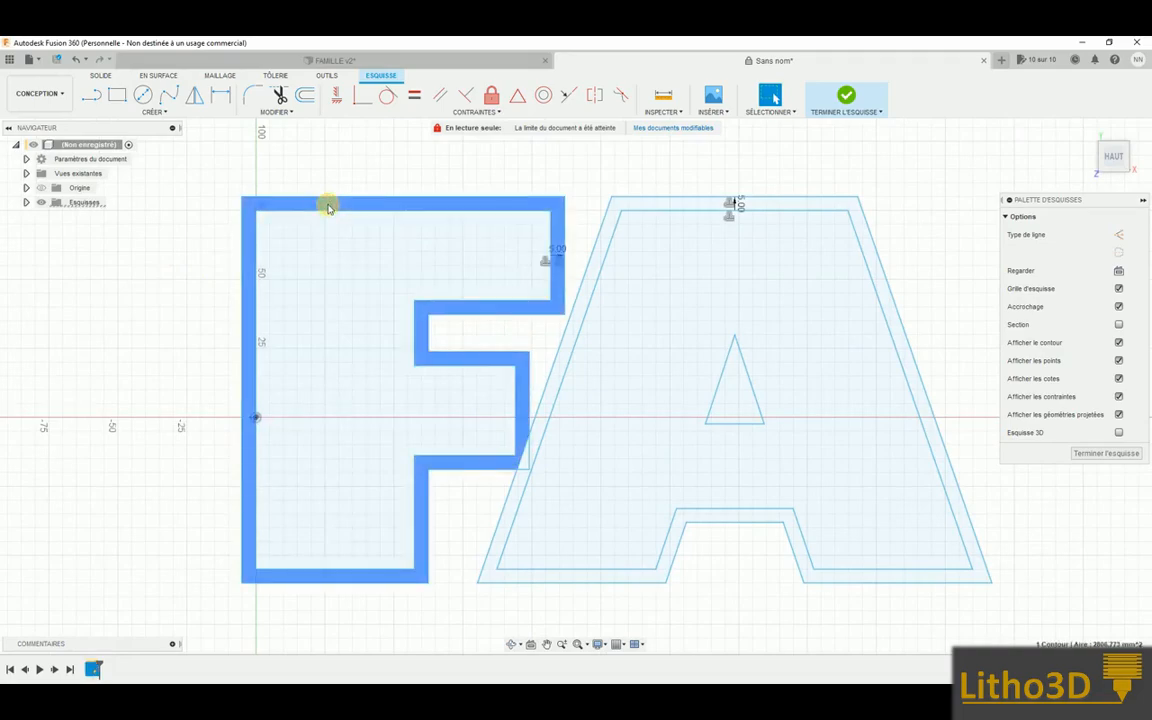
key("e")
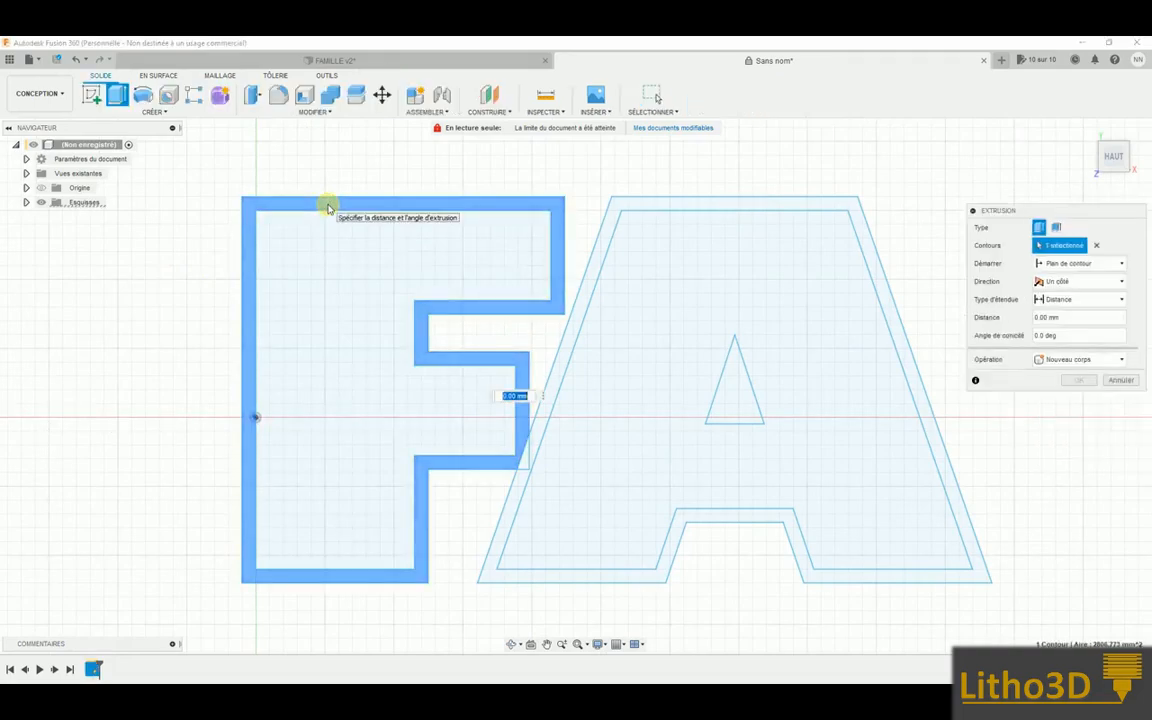
middle_click_drag(329, 207, 375, 226, "shift")
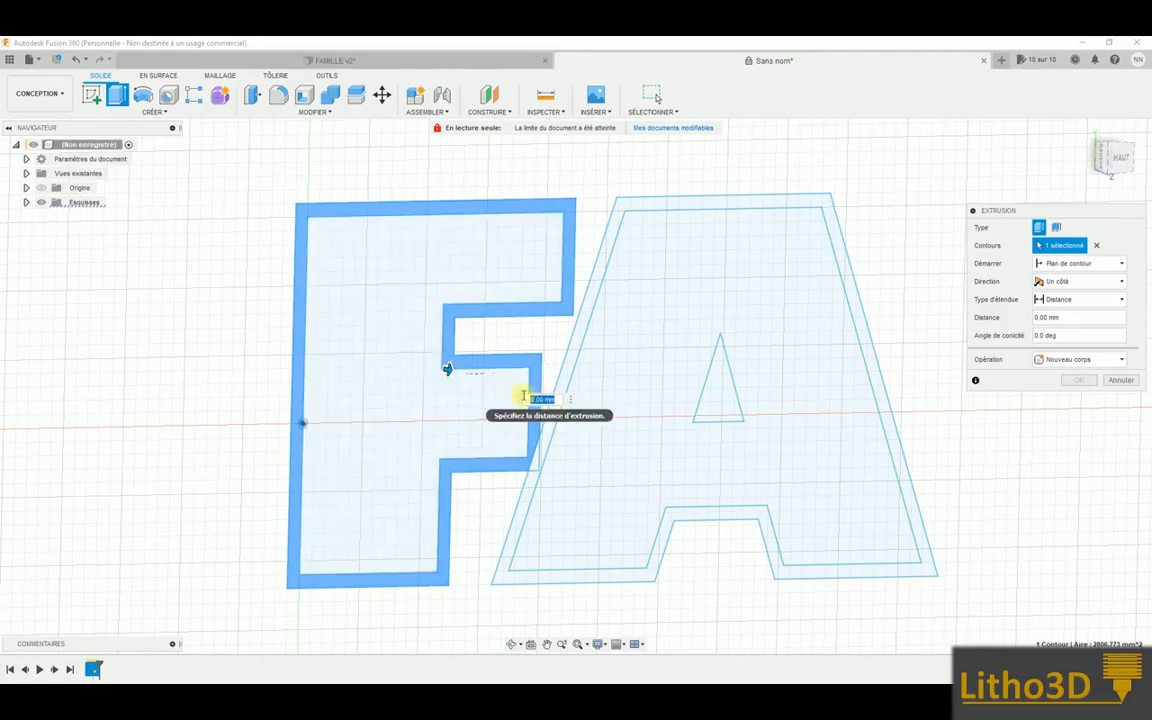
key("Return")
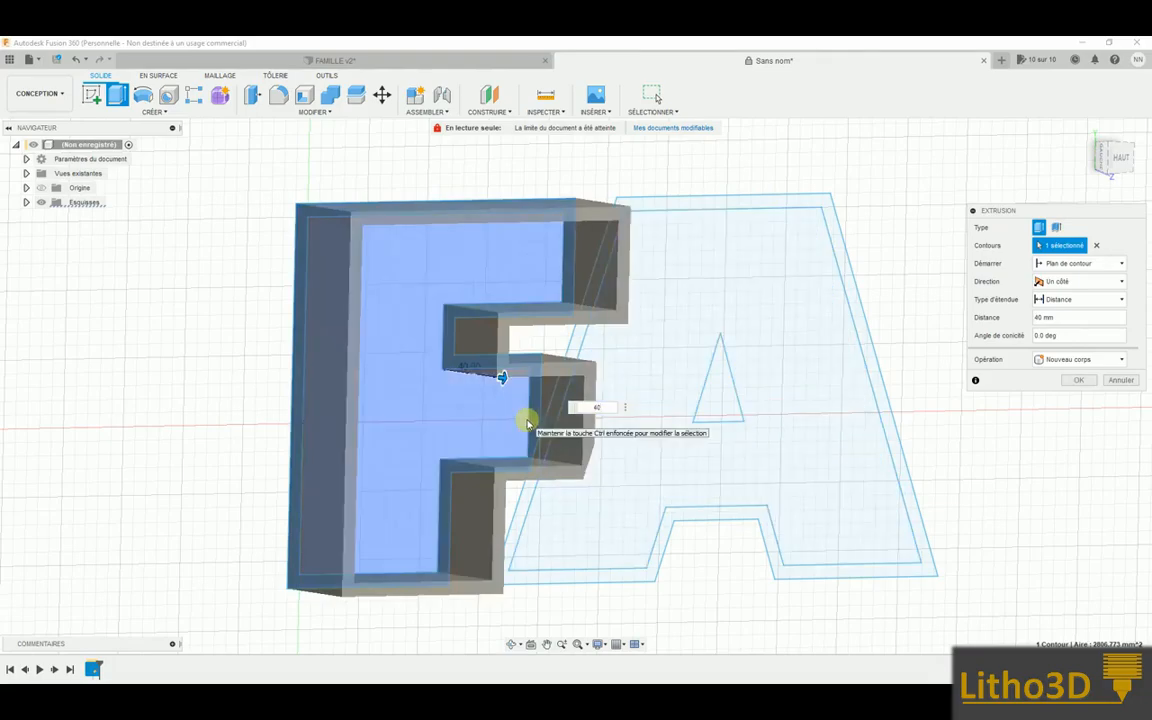
middle_click_drag(527, 423, 492, 406, "shift")
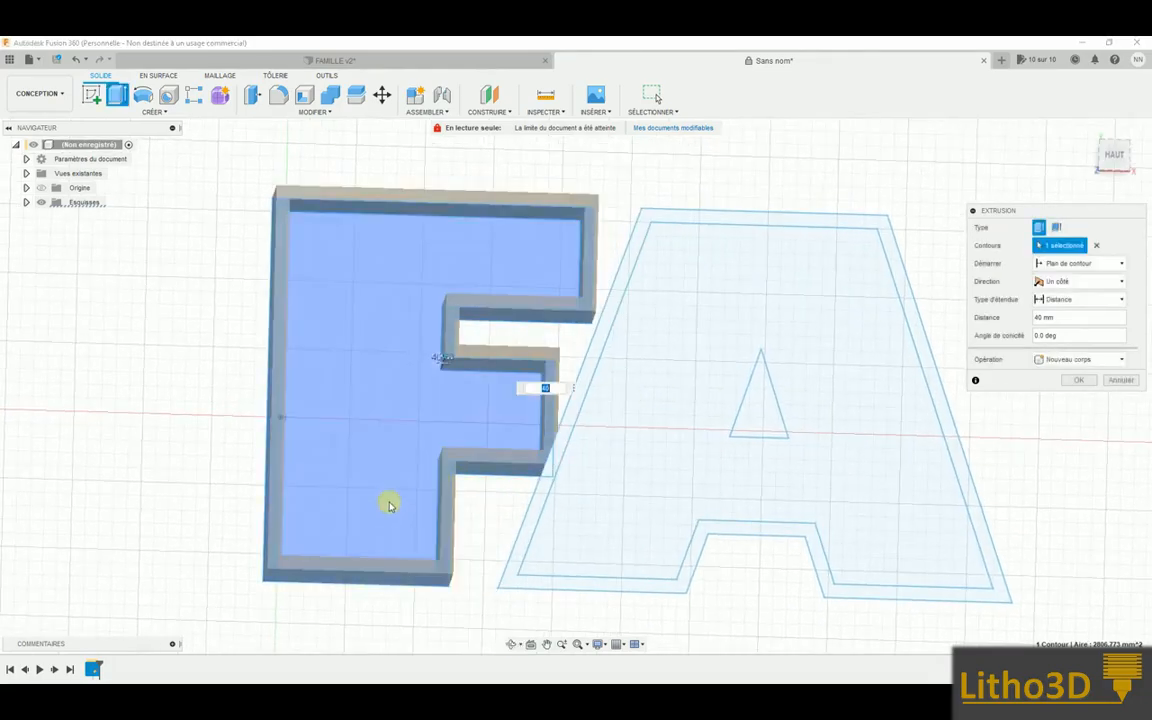
middle_click_drag(396, 425, 437, 437, "shift")
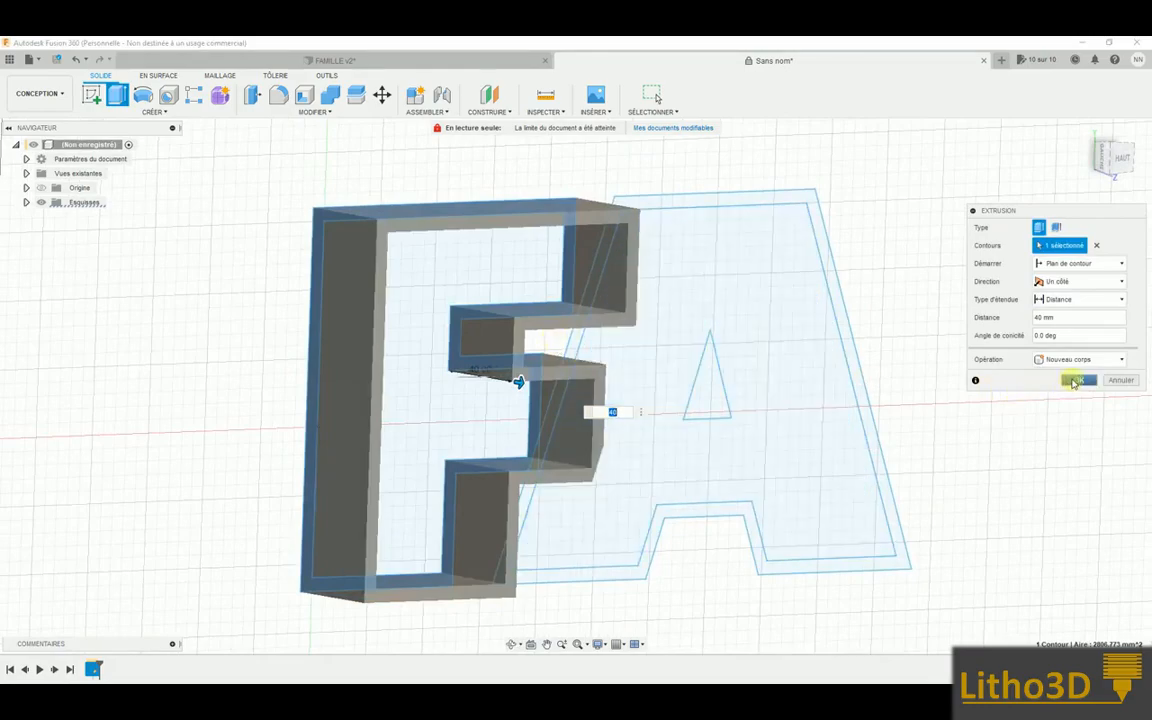
left_click(1074, 381)
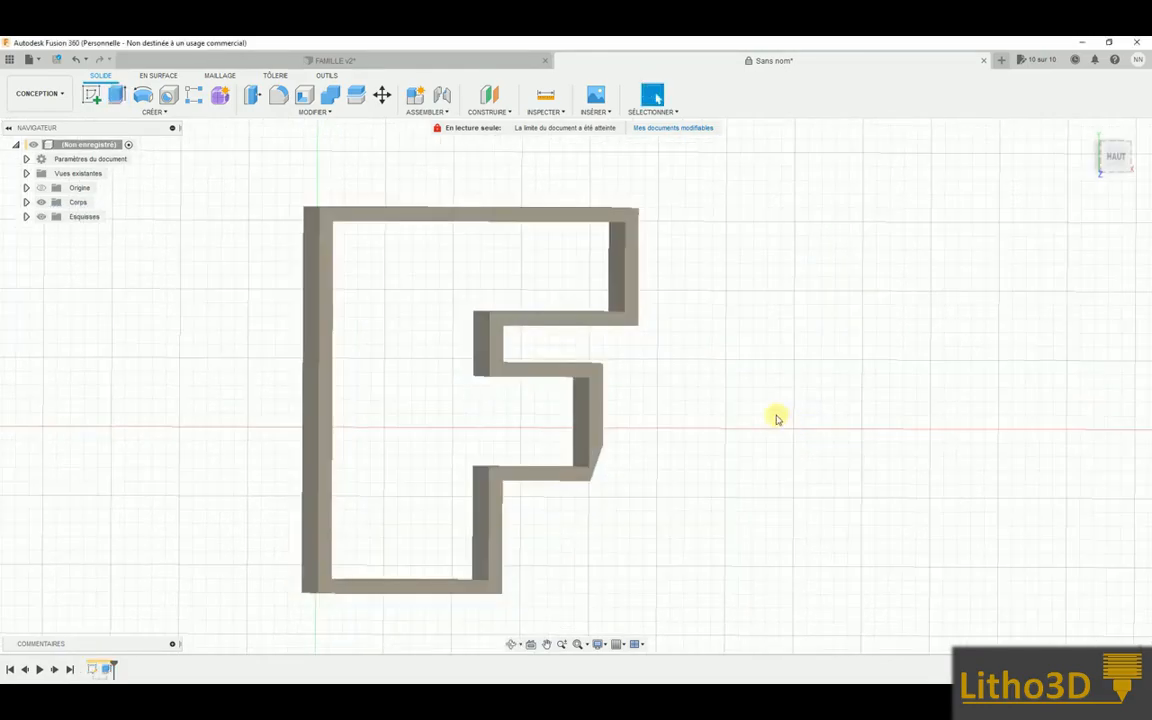
Show the letter sketch again and extrude the F's inner area 1 mm, joined to the border body
left_click(25, 216)
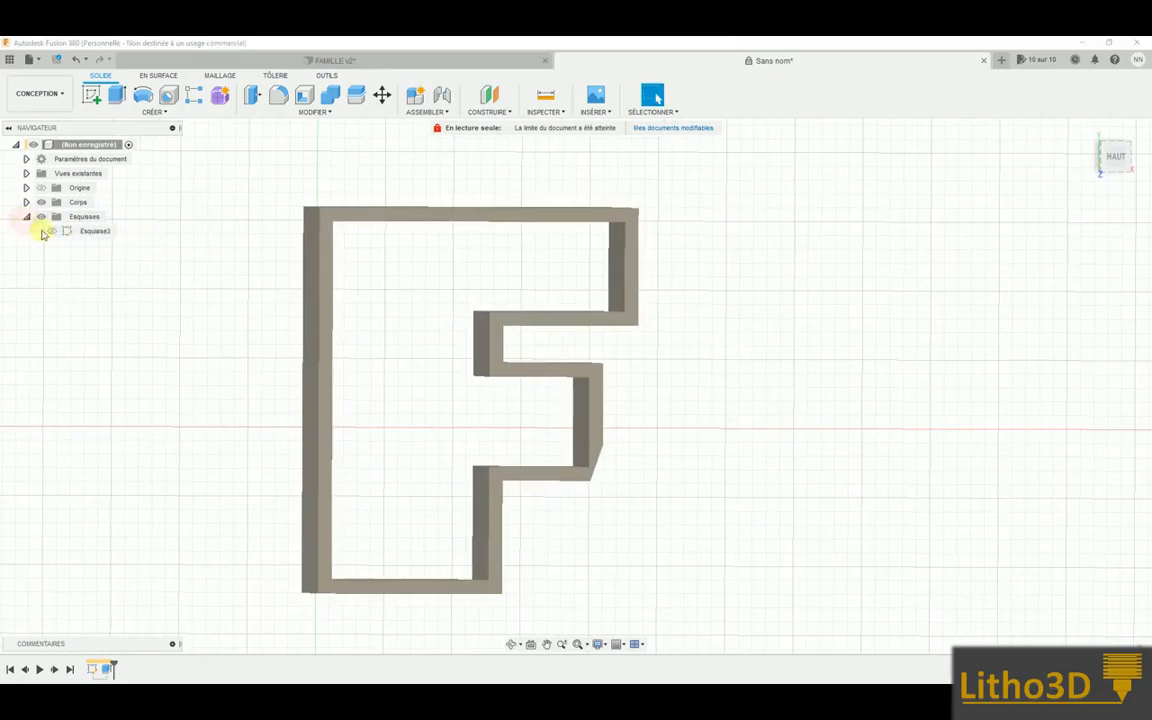
left_click(50, 231)
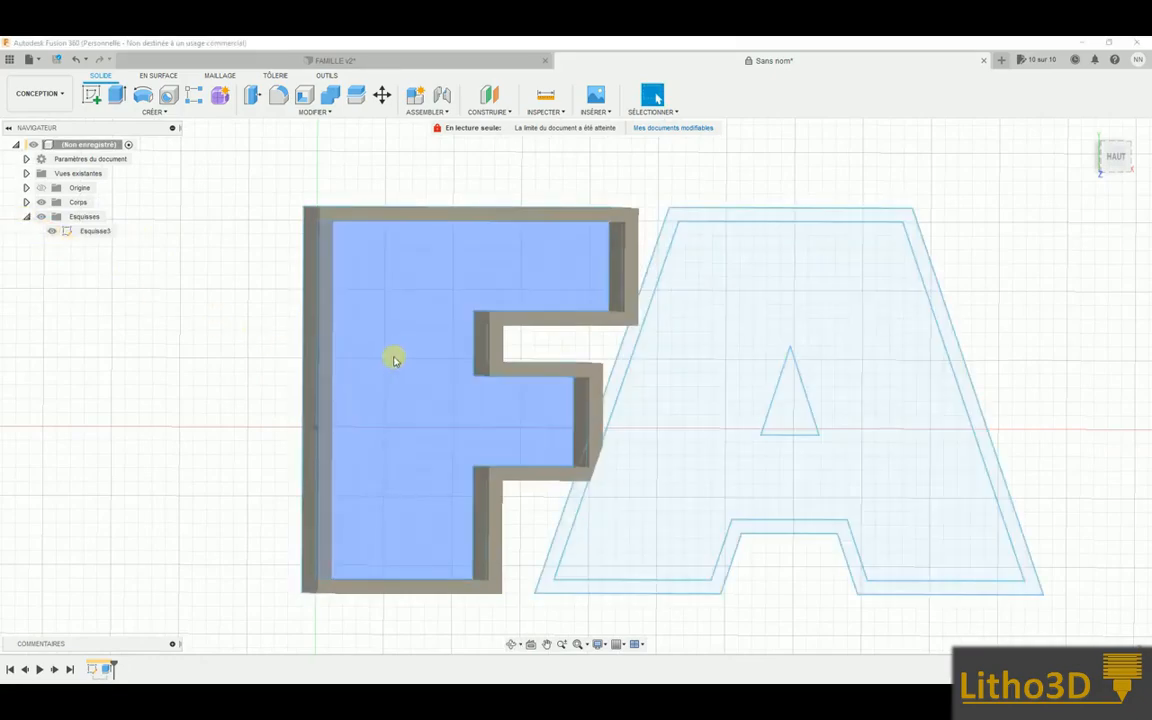
left_click(396, 358)
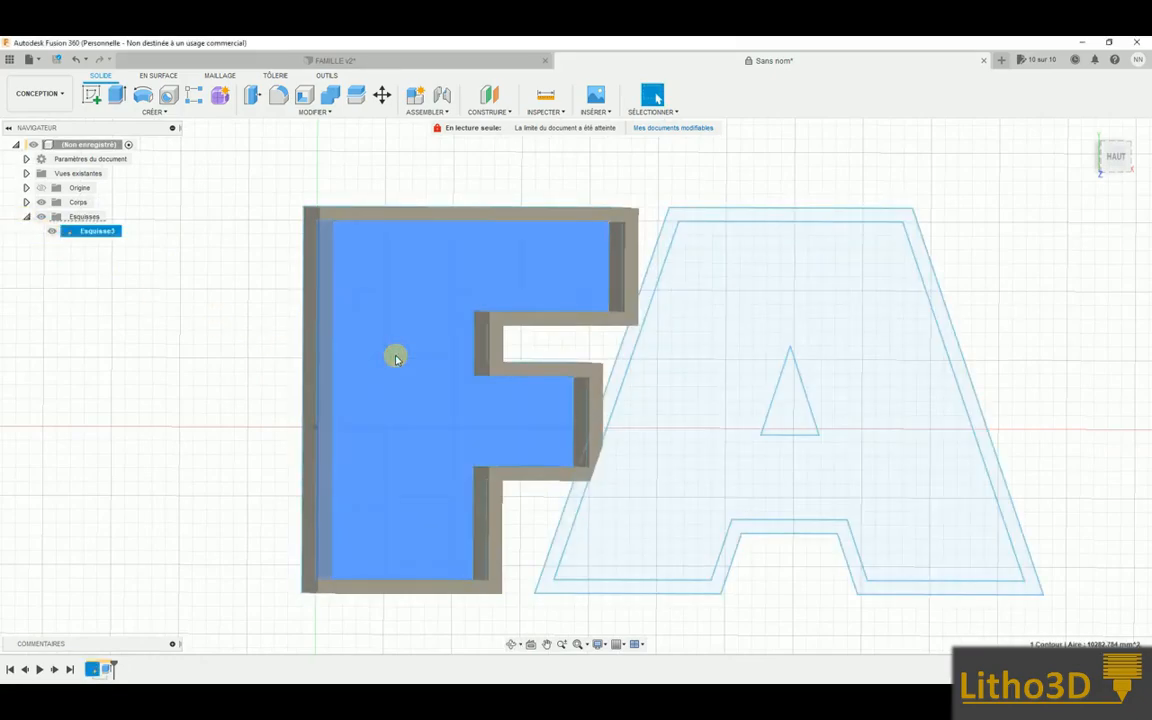
key("e")
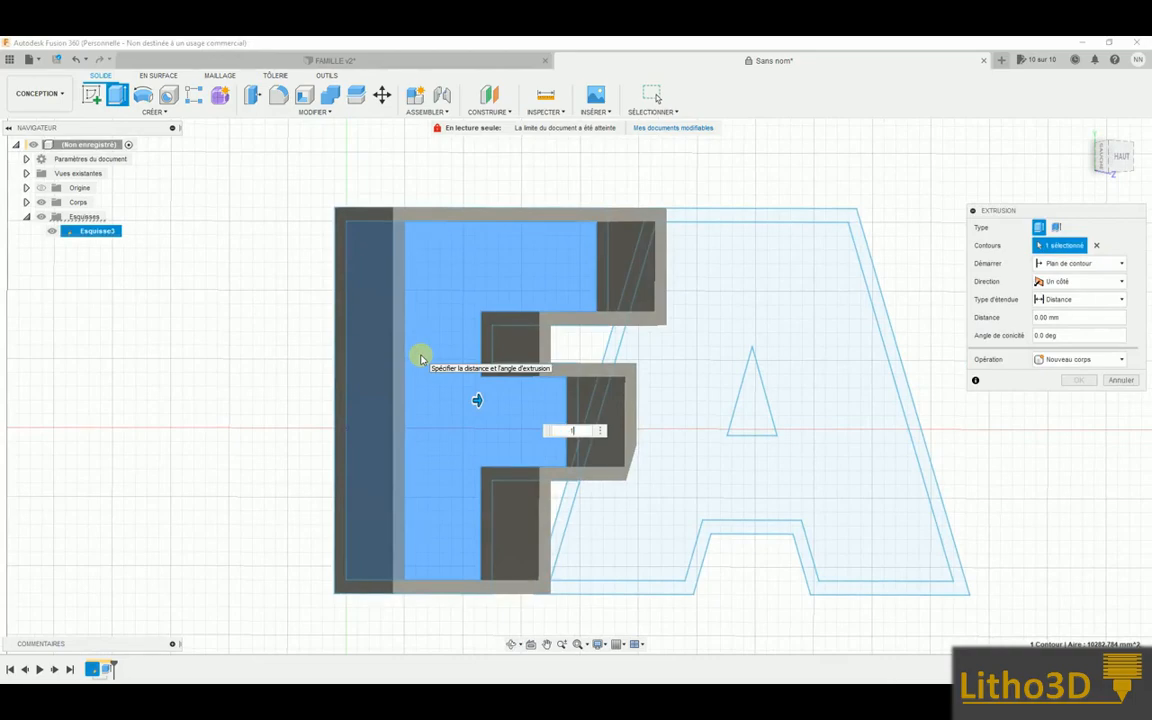
type("1")
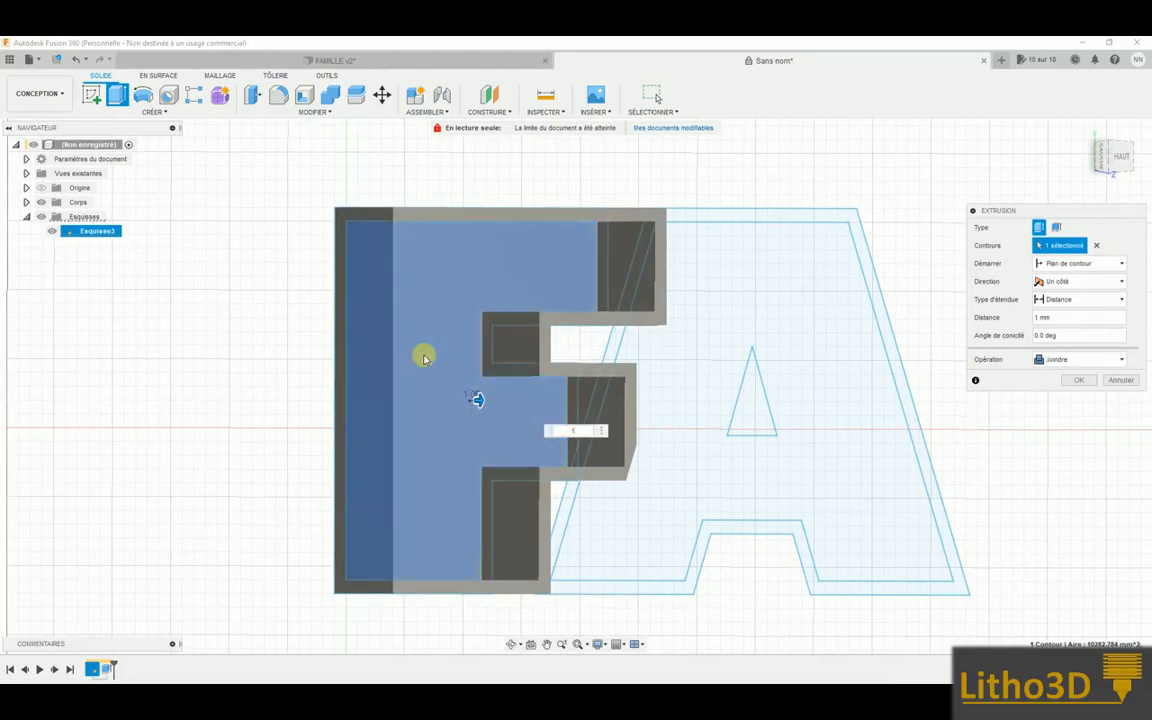
left_click(1075, 380)
Create a new sketch on the inner floor face of the F body
mouse_move(771, 350)
middle_mouse_down("shift")
mouse_move(712, 363)
mouse_move(712, 332)
mouse_move(617, 363)
mouse_move(694, 396)
mouse_move(653, 435)
mouse_move(615, 421)
mouse_move(611, 382)
mouse_move(631, 369)
mouse_move(650, 375)
middle_mouse_up("shift")
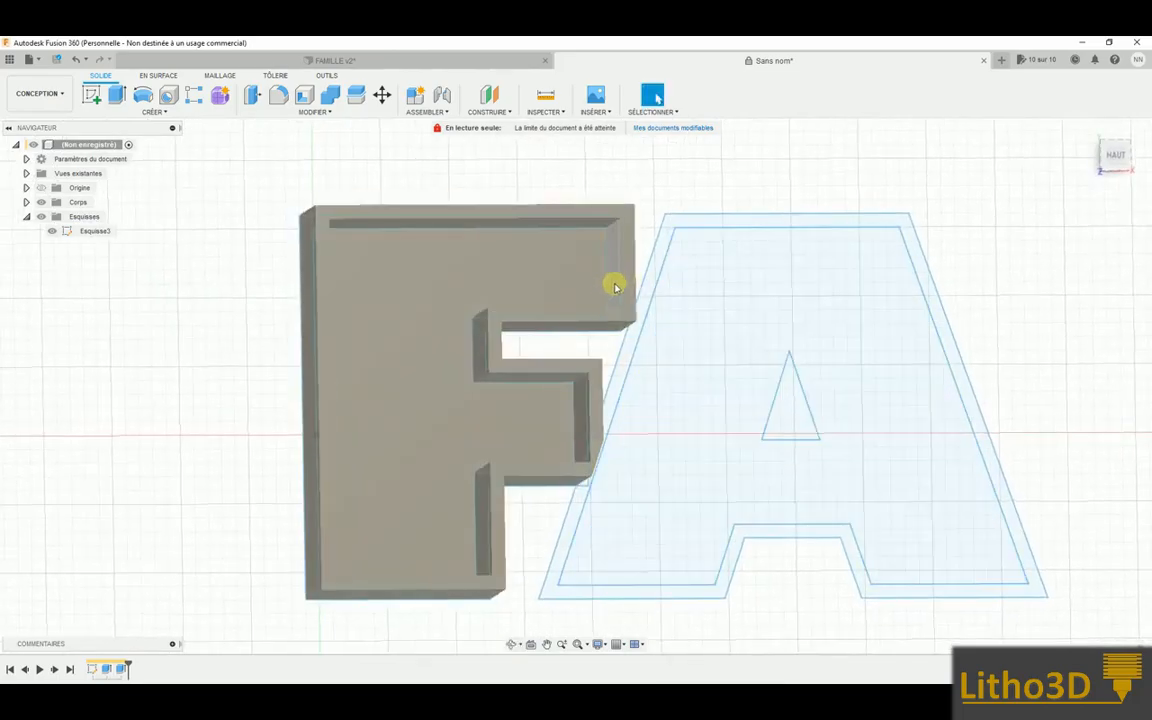
left_click(484, 256)
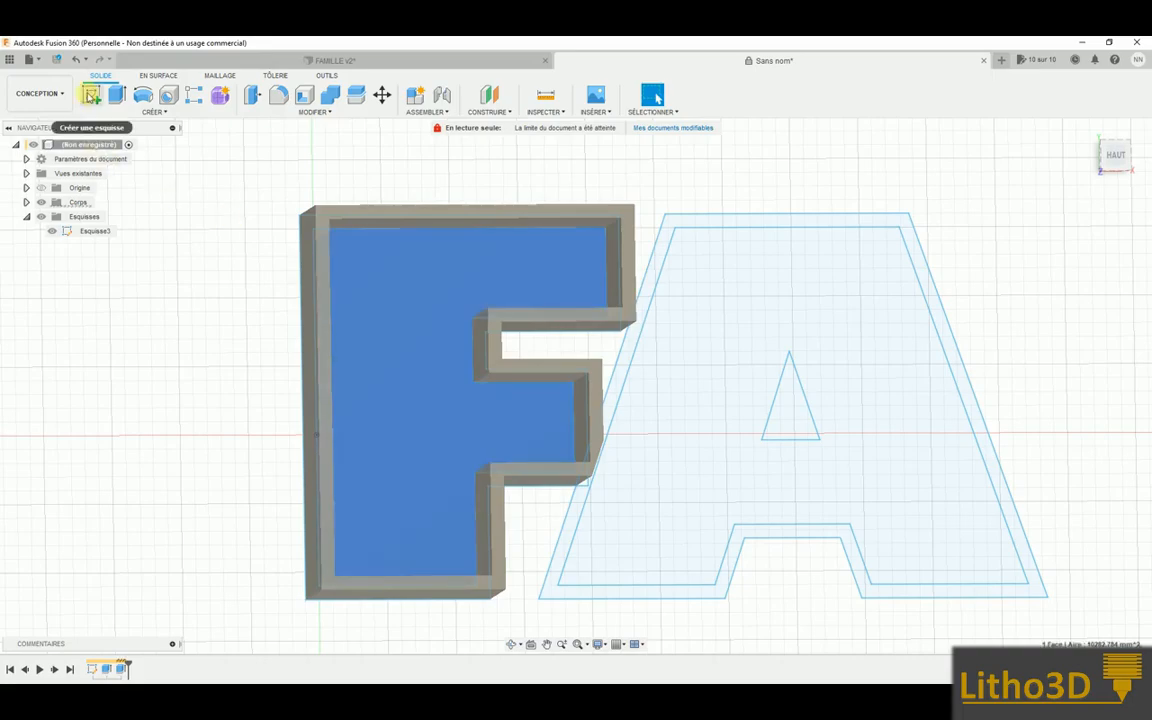
left_click(91, 95)
mouse_move(713, 426)
middle_mouse_down()
mouse_move(542, 296)
mouse_move(429, 262)
mouse_move(467, 256)
middle_mouse_up()
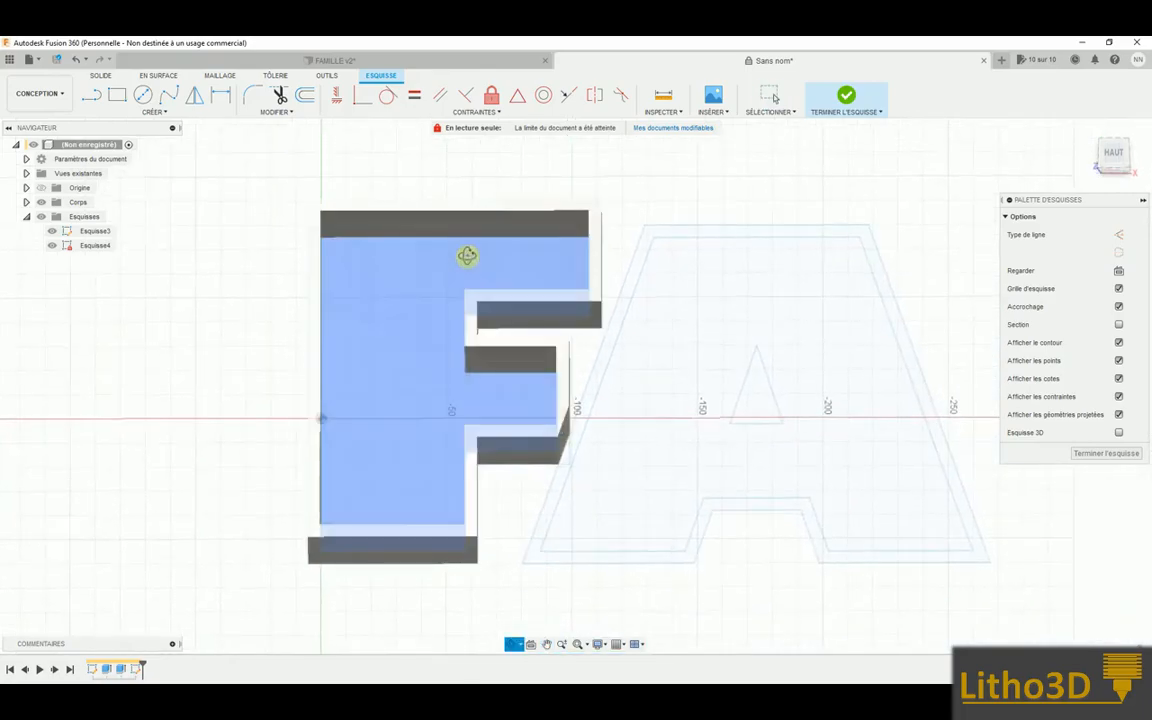
scroll(470, 240, "up", 2)
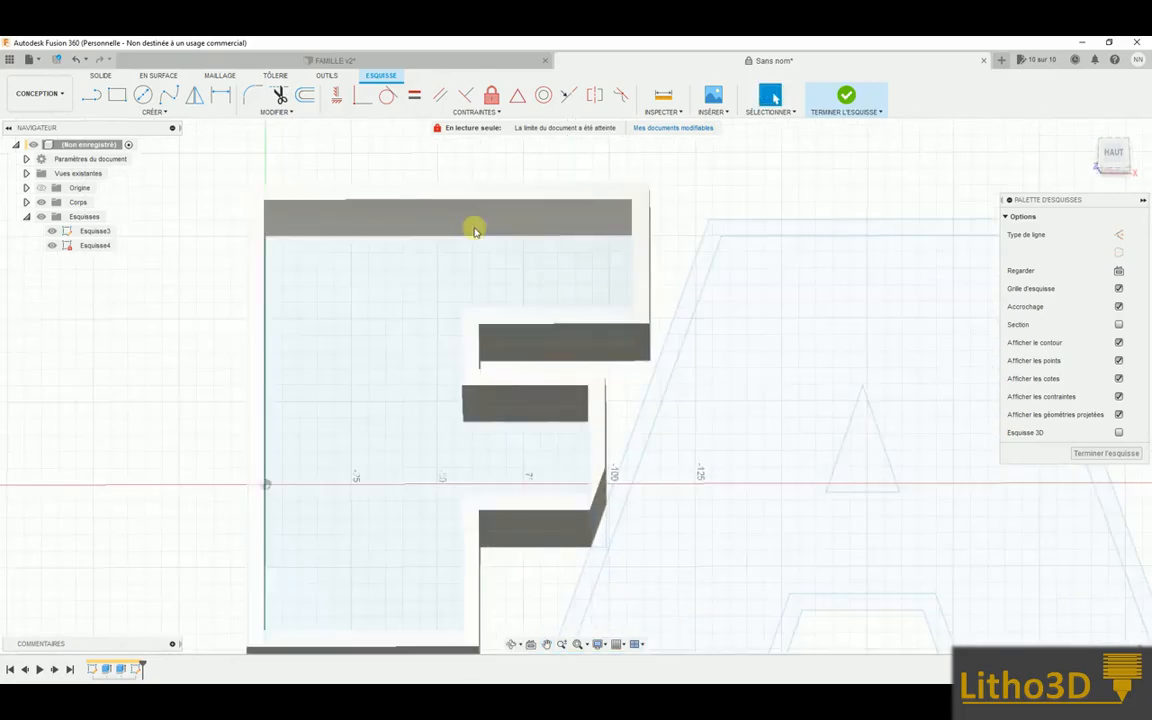
Offset the F's inner floor outline inward with an offset value of -1.2 mm
left_click(304, 100)
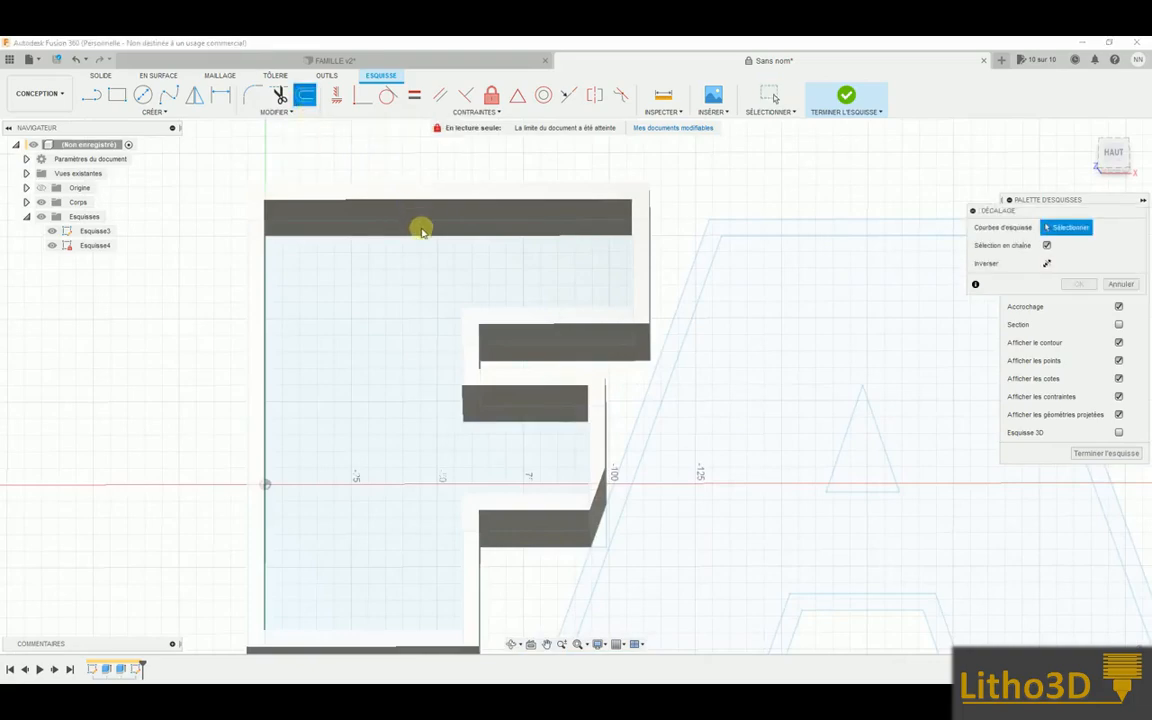
middle_click_drag(435, 234, 442, 244, "shift")
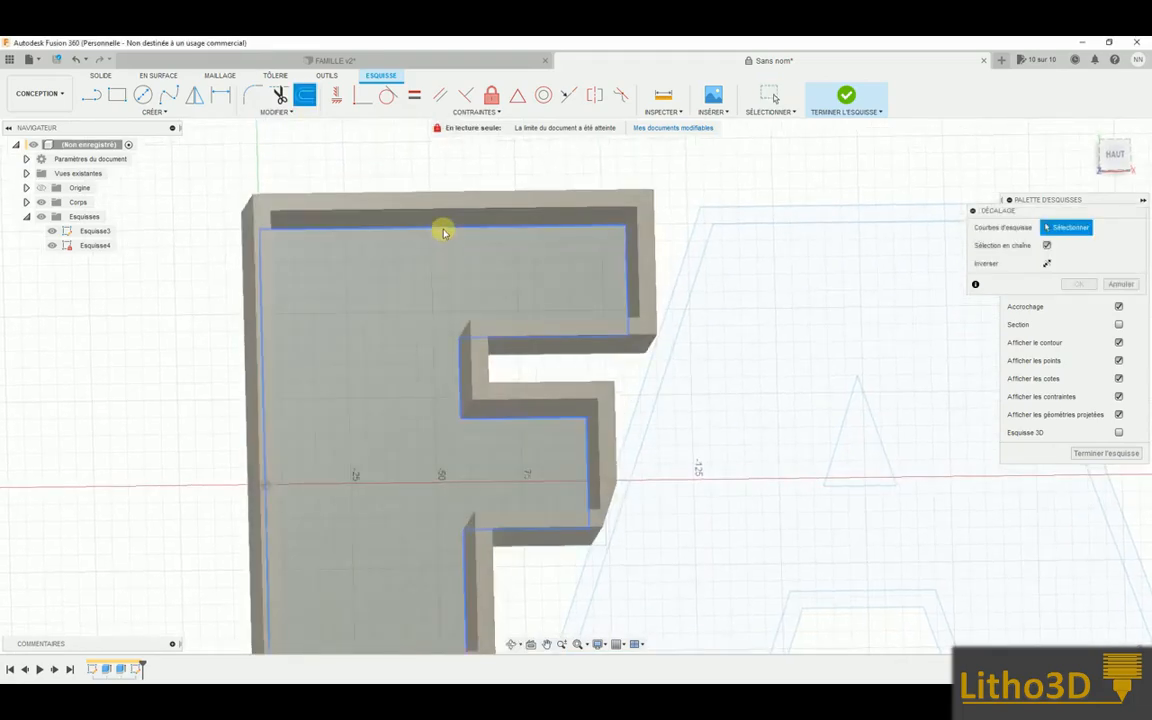
left_click(443, 229)
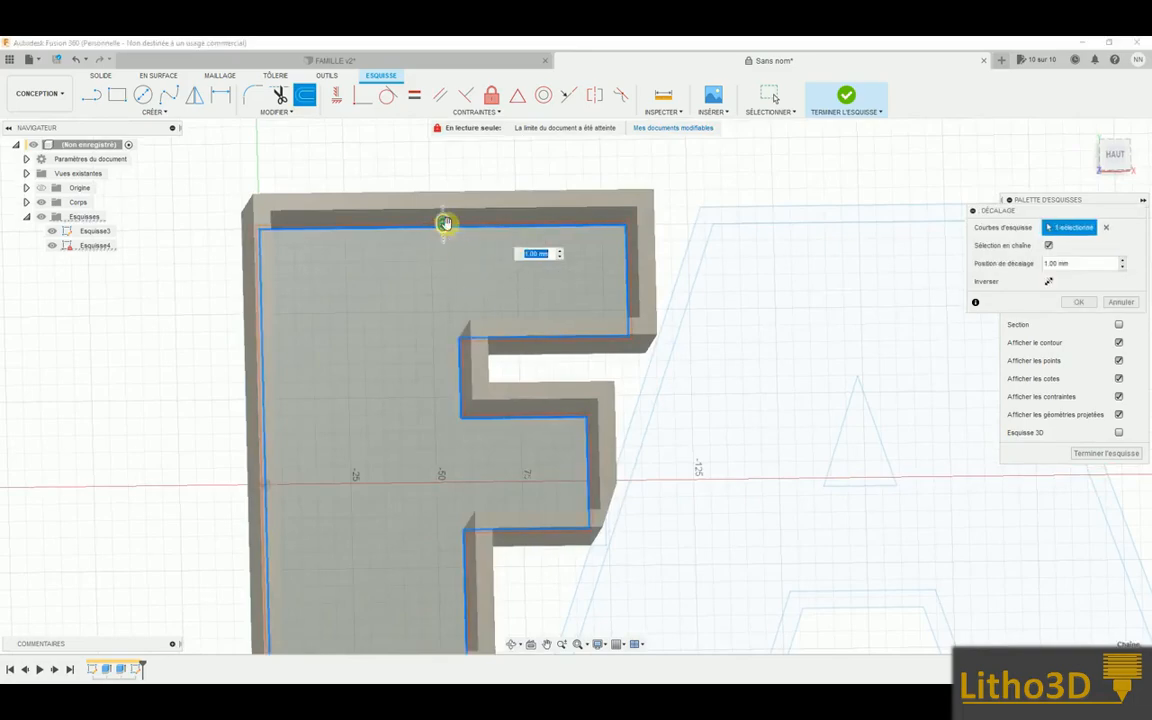
left_click_drag(443, 221, 446, 231)
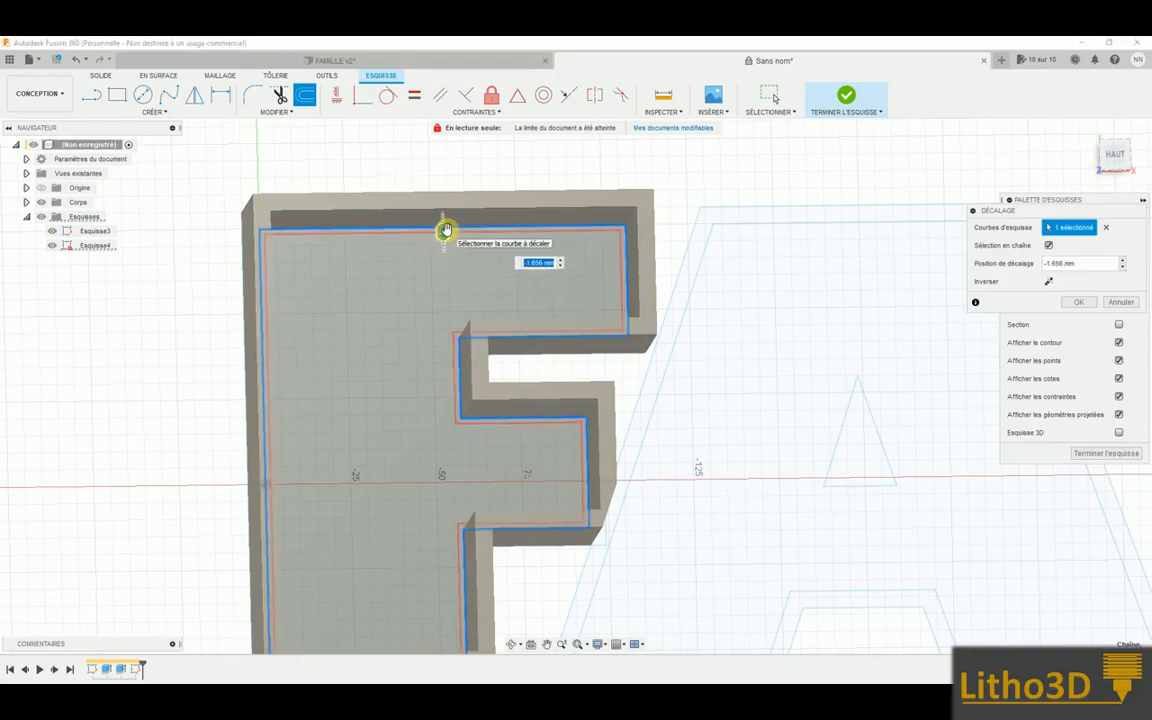
type("-1.2")
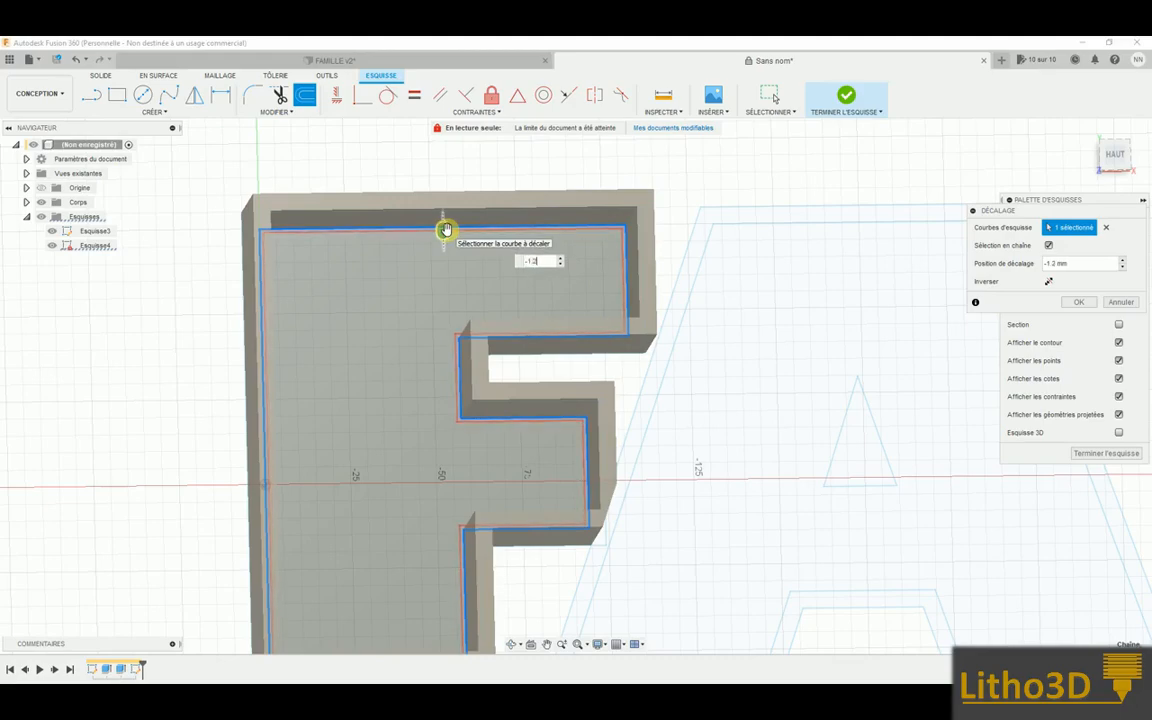
key("Return")
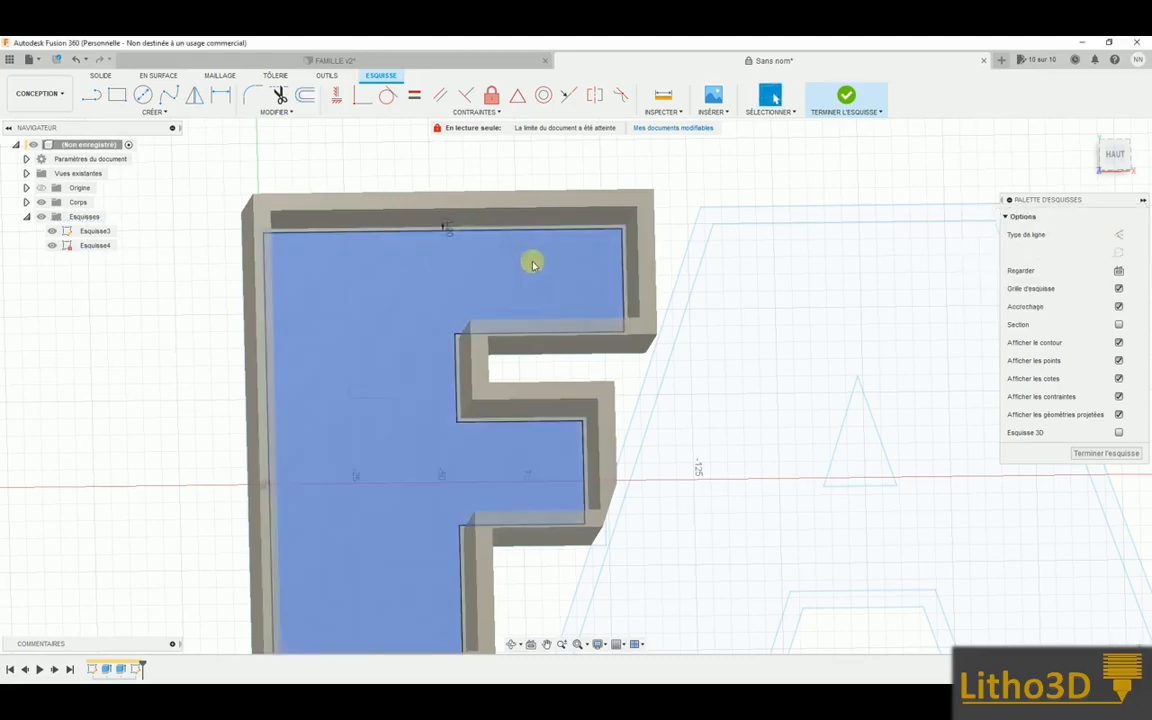
Extrude the narrow band along the F's inner walls from the floor by 39.00-3 mm, joined to the body
scroll(622, 290, "up", 3)
scroll(622, 291, "up", 2)
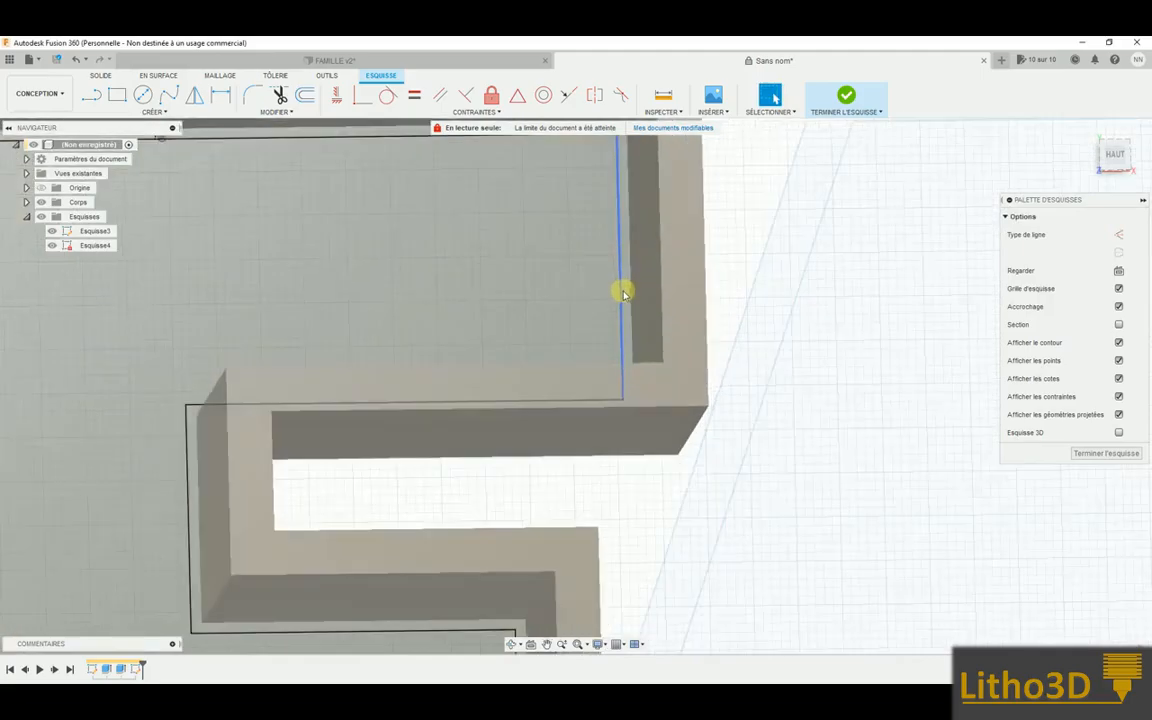
left_click(626, 295)
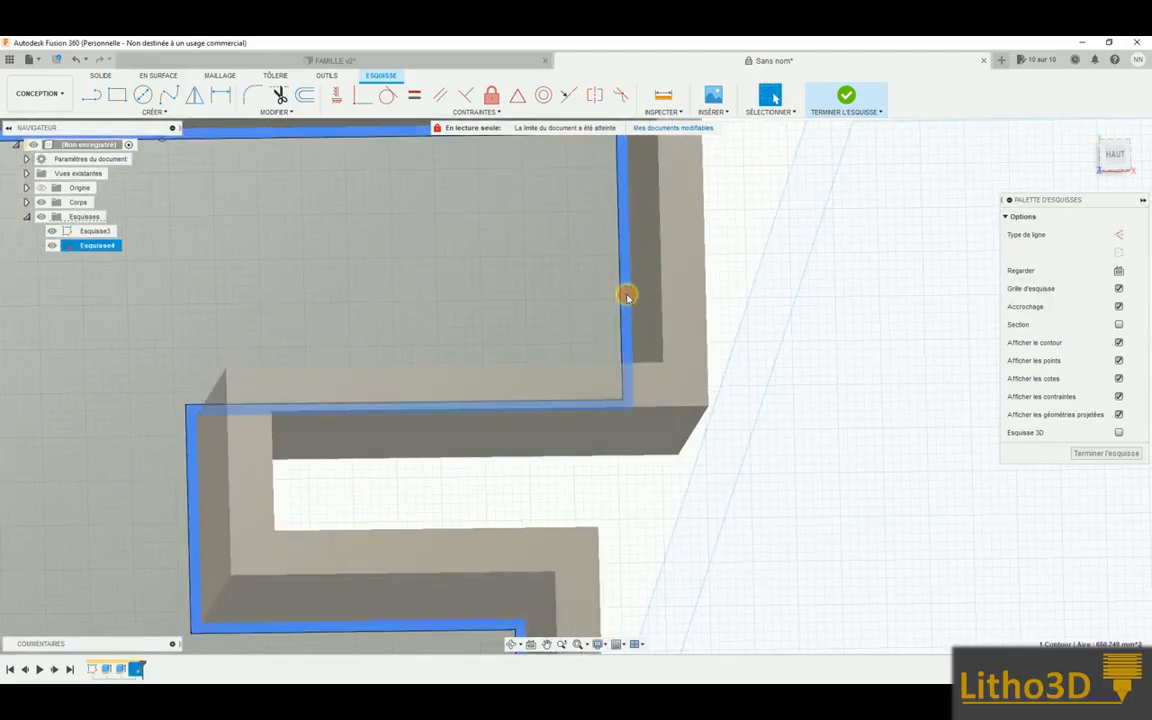
scroll(596, 278, "up", 2)
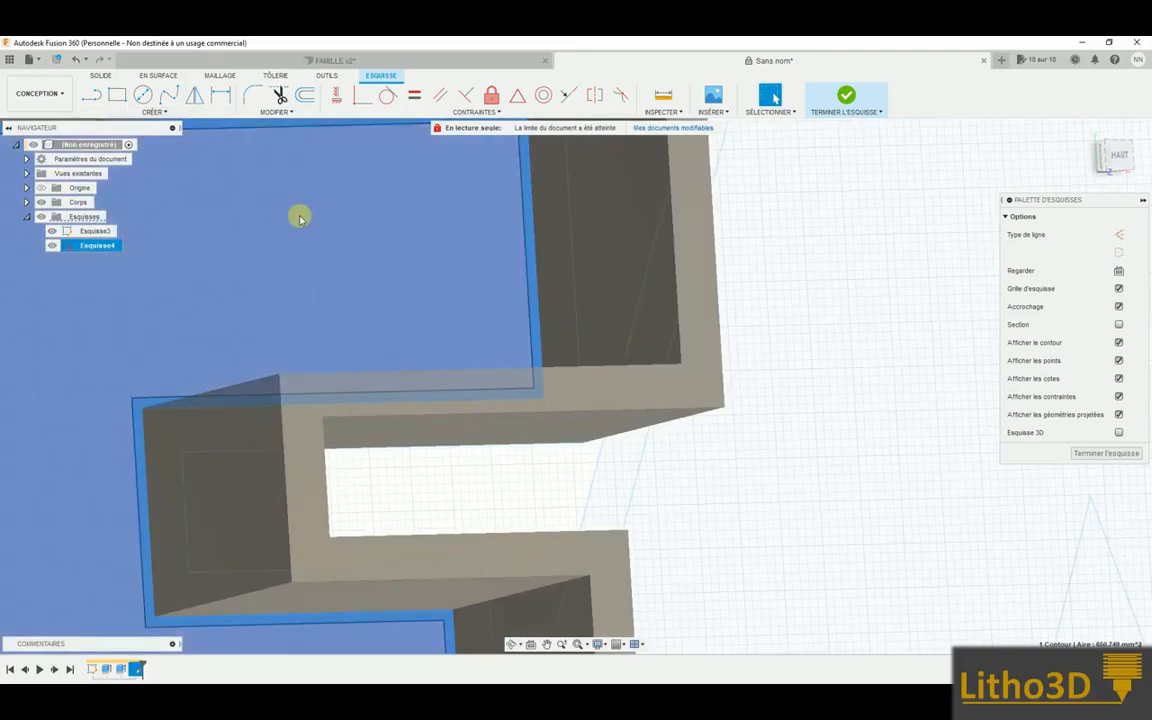
key("e")
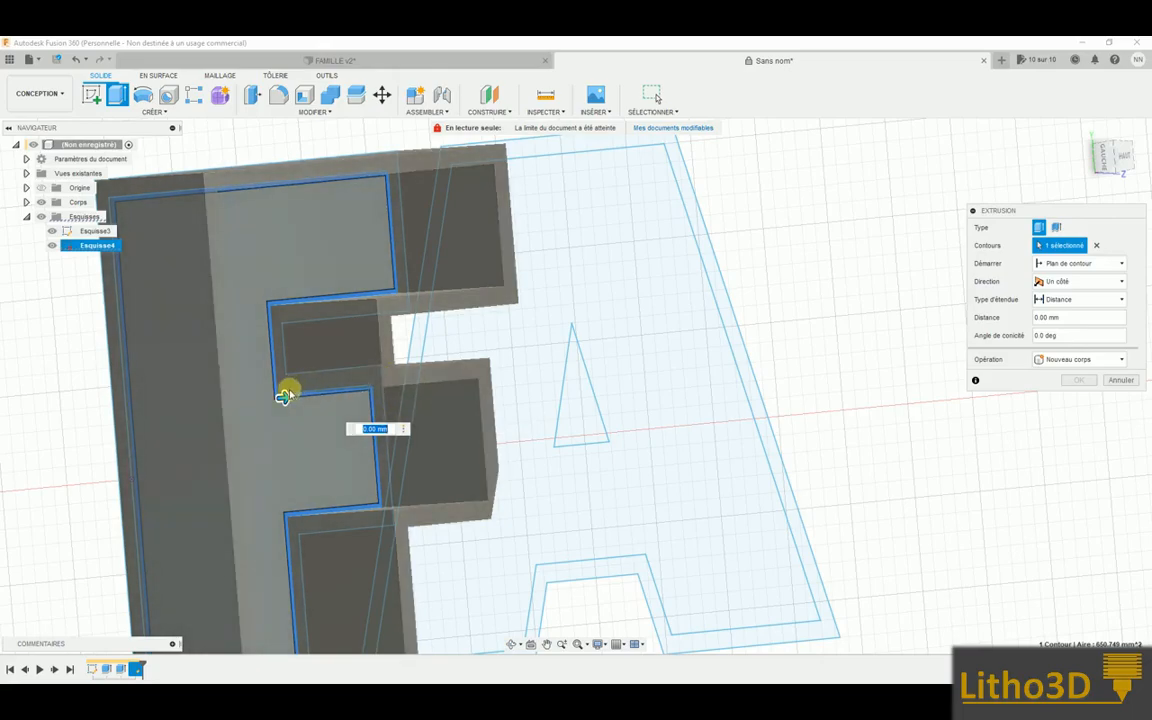
left_click_drag(286, 395, 337, 393)
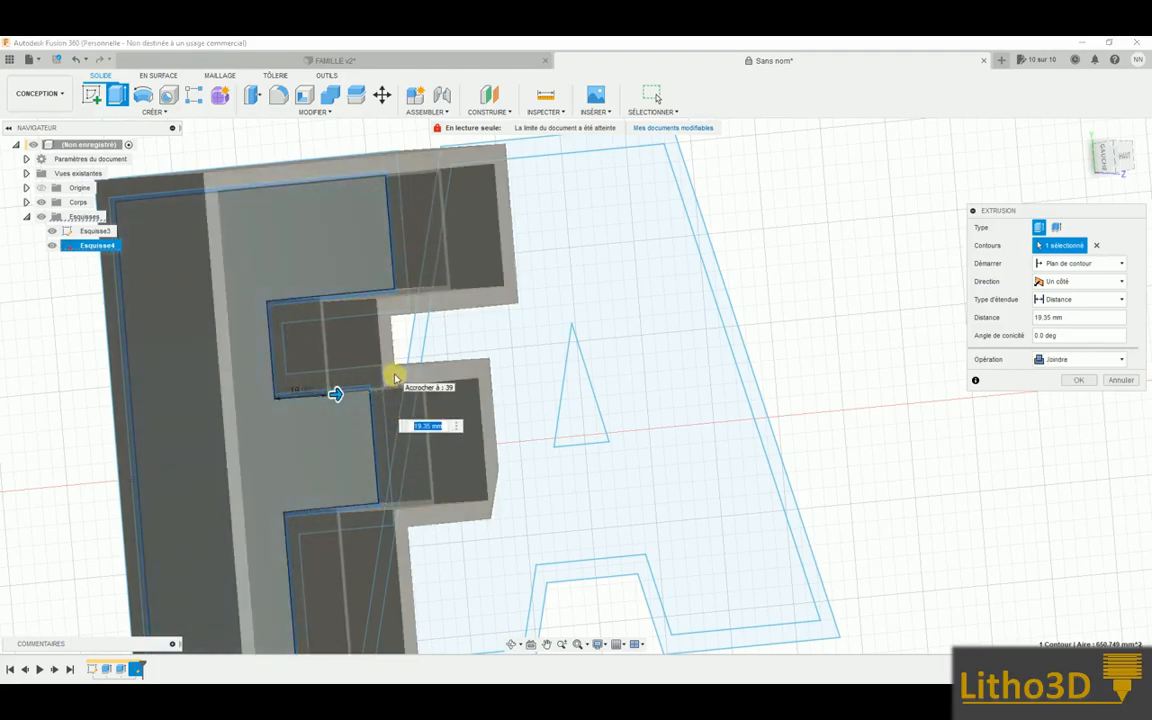
left_click_drag(395, 377, 394, 376)
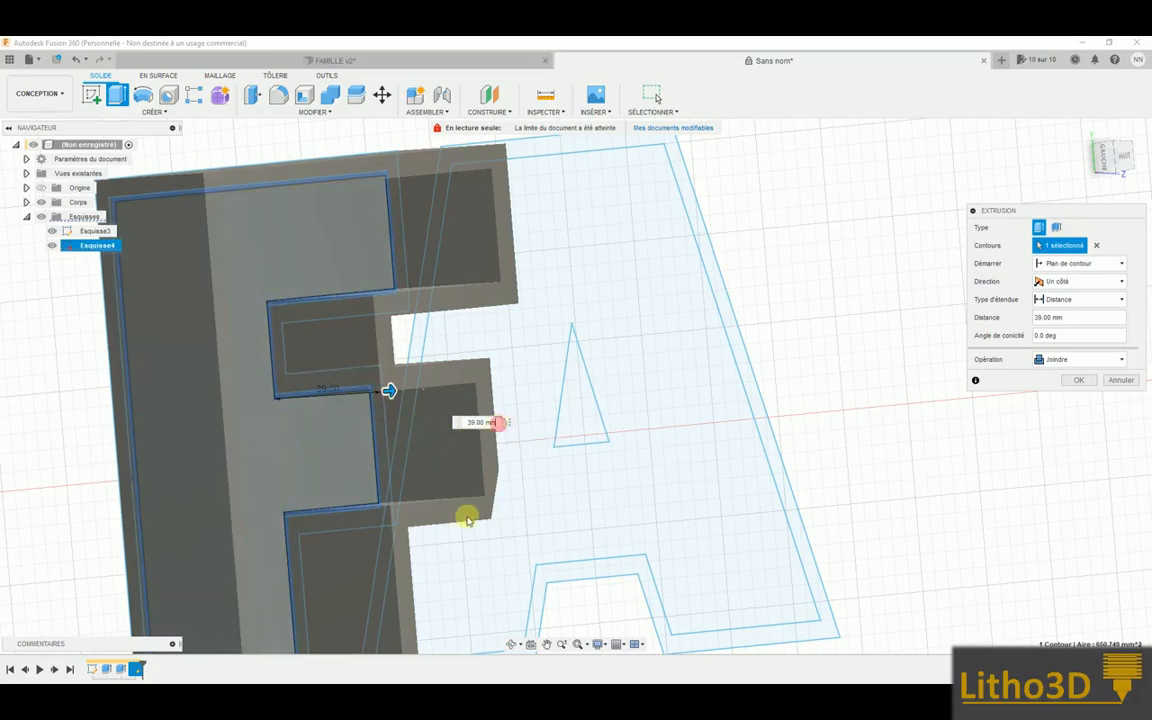
key("BackSpace")
key("BackSpace")
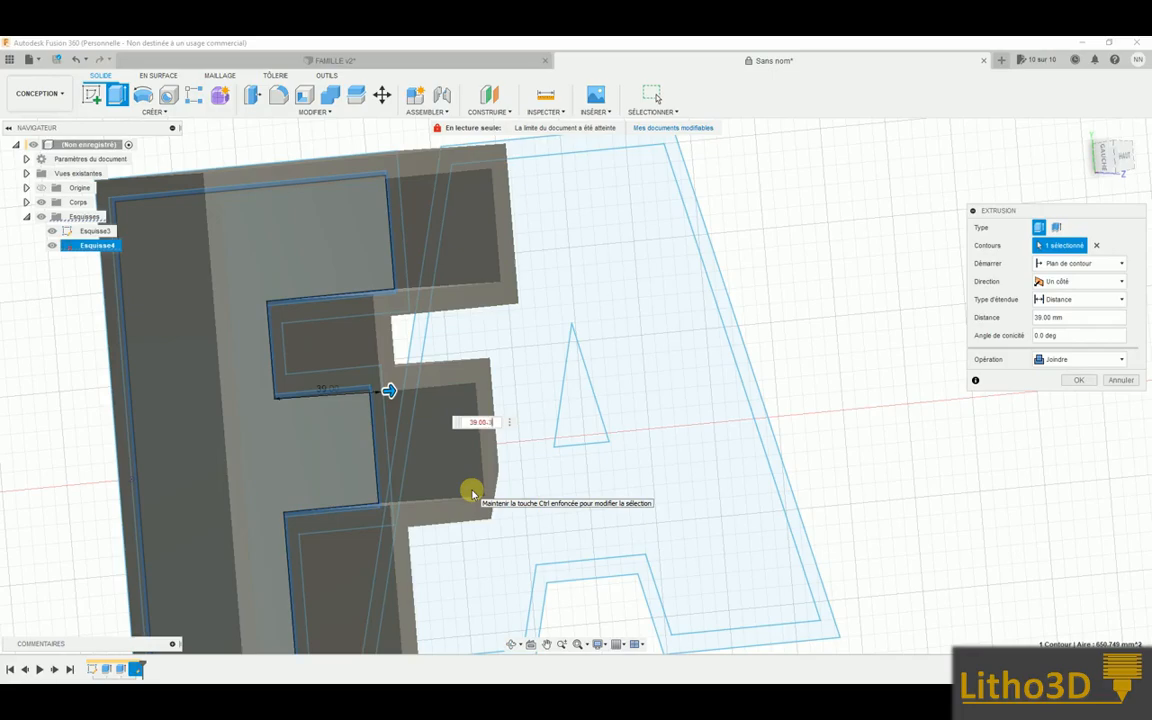
key("Return")
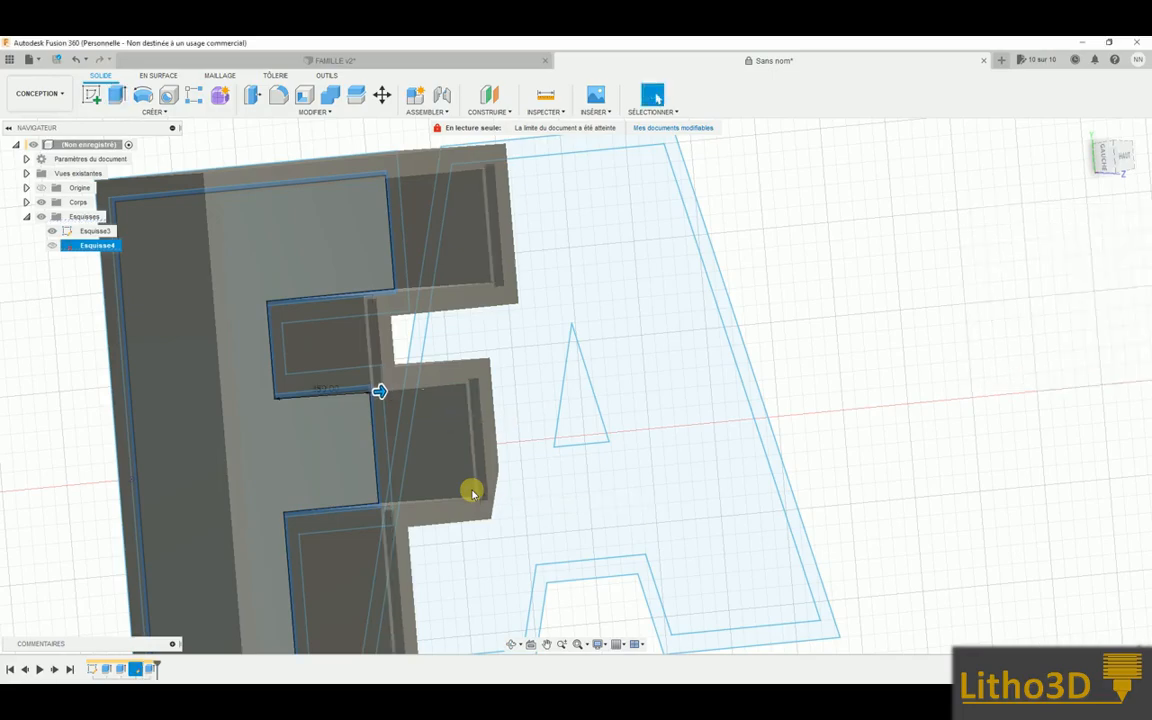
Undo the F's ledge, inset outline, floor and border extrusions, going back to the letter sketch
mouse_move(472, 494)
middle_mouse_down("shift")
mouse_move(434, 450)
mouse_move(418, 477)
mouse_move(499, 471)
mouse_move(625, 486)
mouse_move(572, 468)
mouse_move(581, 476)
mouse_move(478, 355)
mouse_move(458, 352)
mouse_move(404, 398)
middle_mouse_up("shift")
scroll(572, 468, "down", 3)
left_click(503, 390)
scroll(496, 381, "up", 6)
scroll(485, 366, "down", 5)
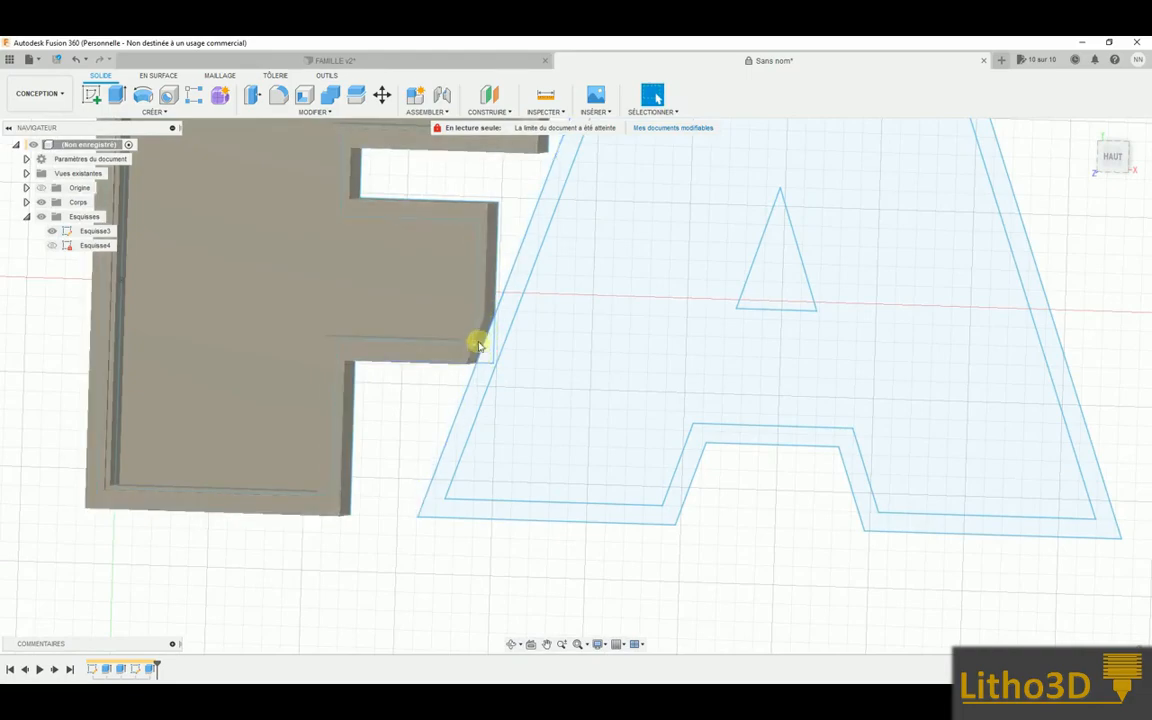
middle_click_drag(419, 417, 425, 417, "shift")
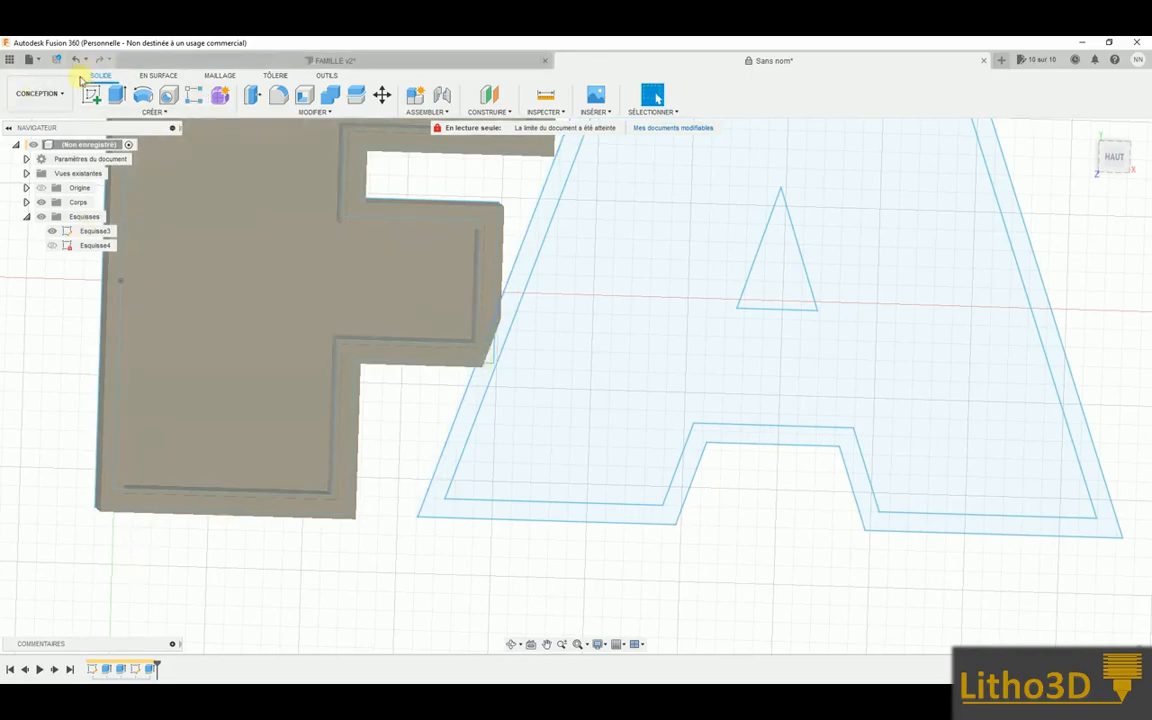
key("ctrl+z")
key("ctrl+z")
key("ctrl+z")
key("ctrl+z")
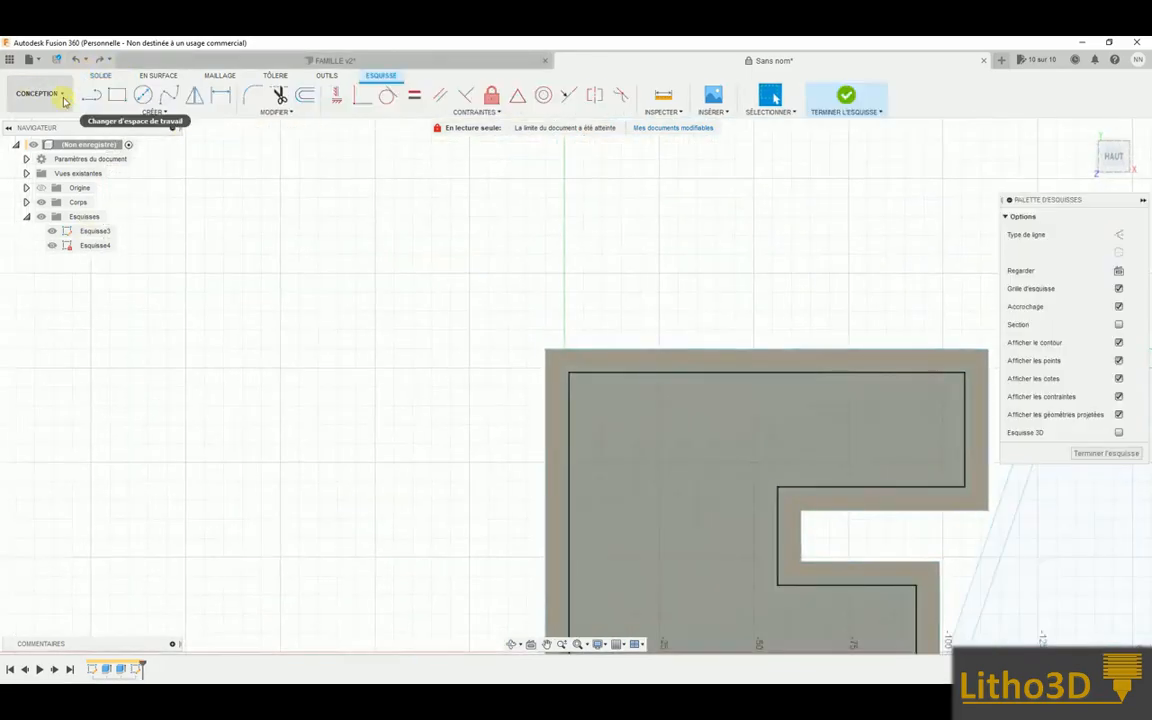
key("ctrl+z")
key("ctrl+z")
key("ctrl+z")
key("ctrl+z")
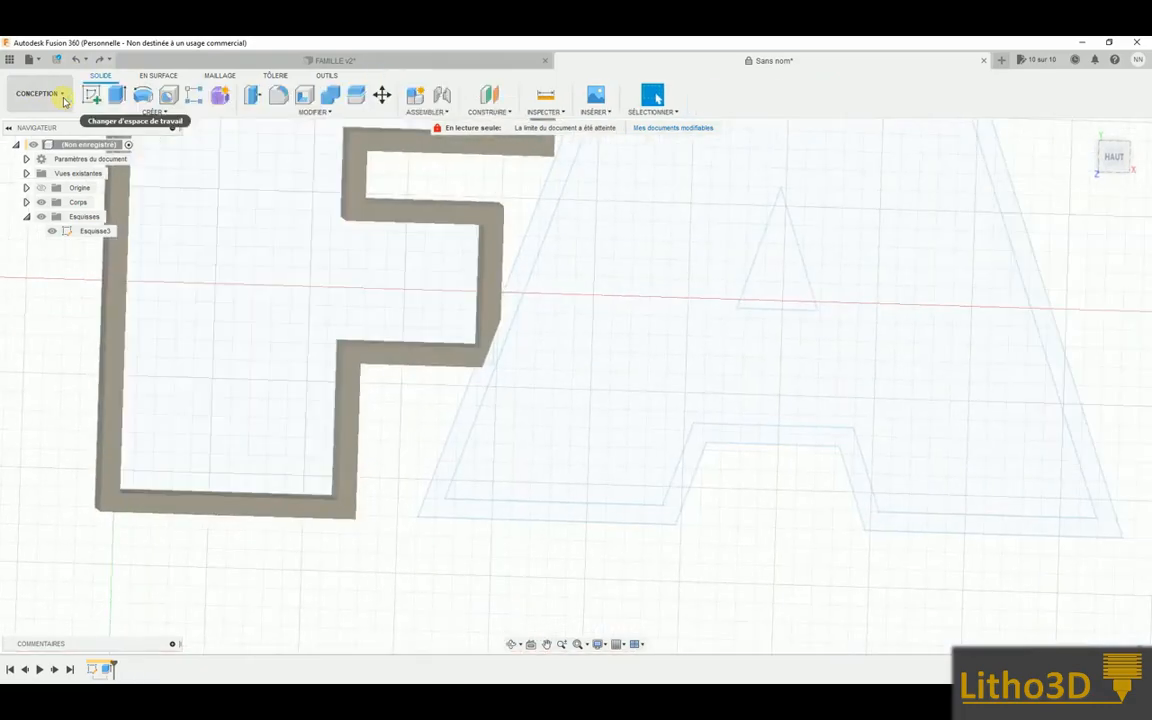
key("ctrl+z")
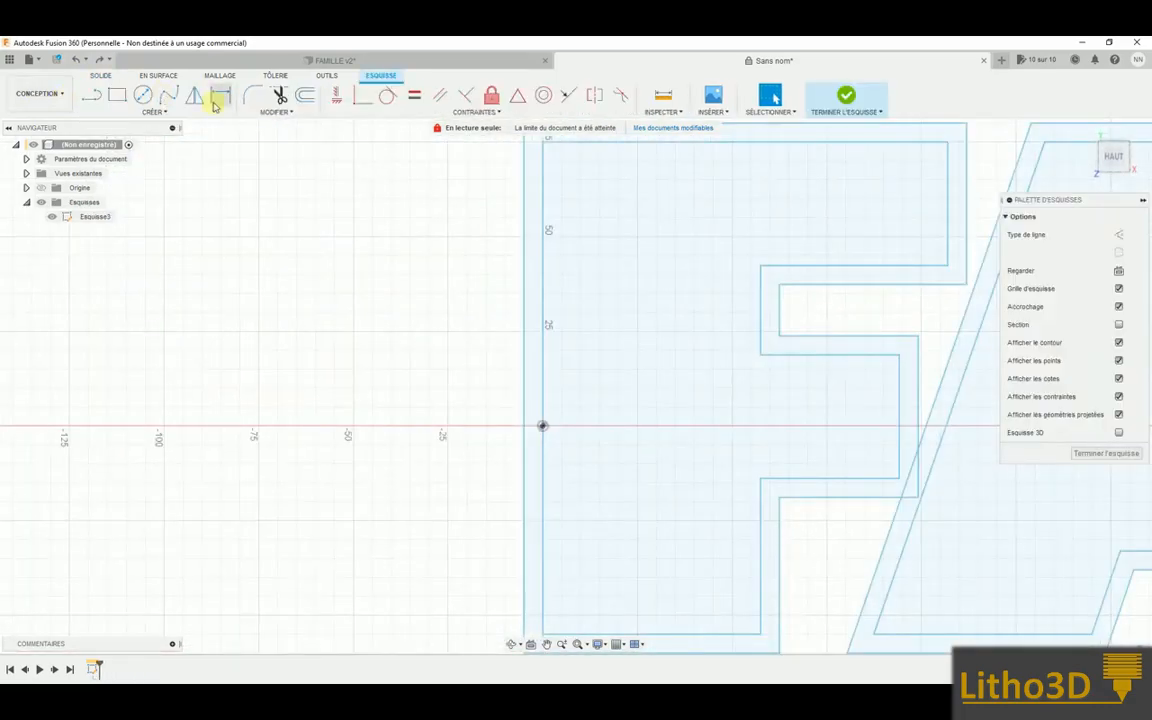
Extrude the F's border band together with the small corner area overlapping the A by 40 mm as a new body
middle_click_drag(565, 339, 332, 309)
scroll(391, 357, "down", 2)
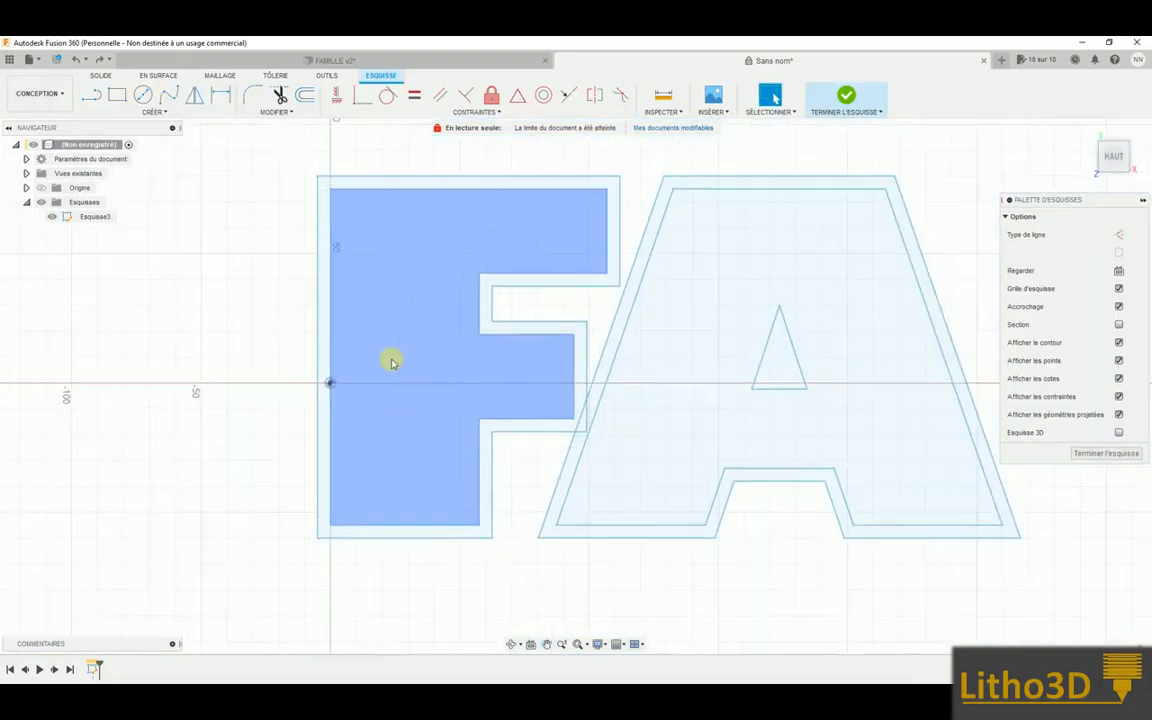
left_click(407, 186)
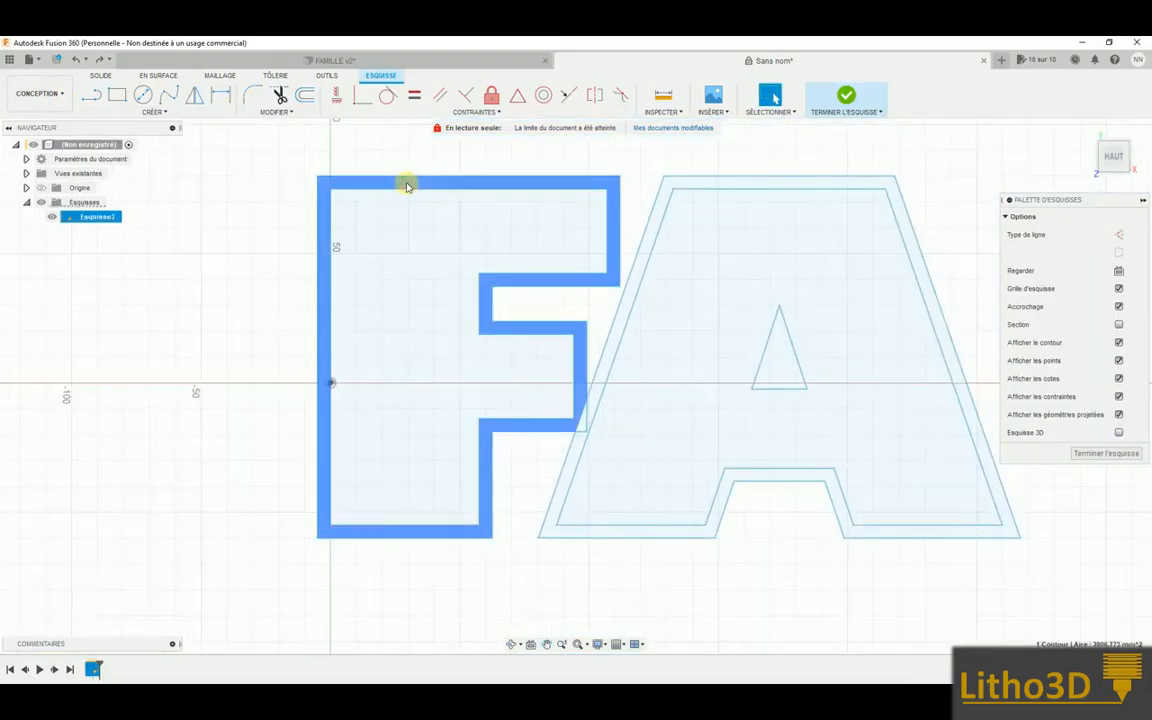
key("e")
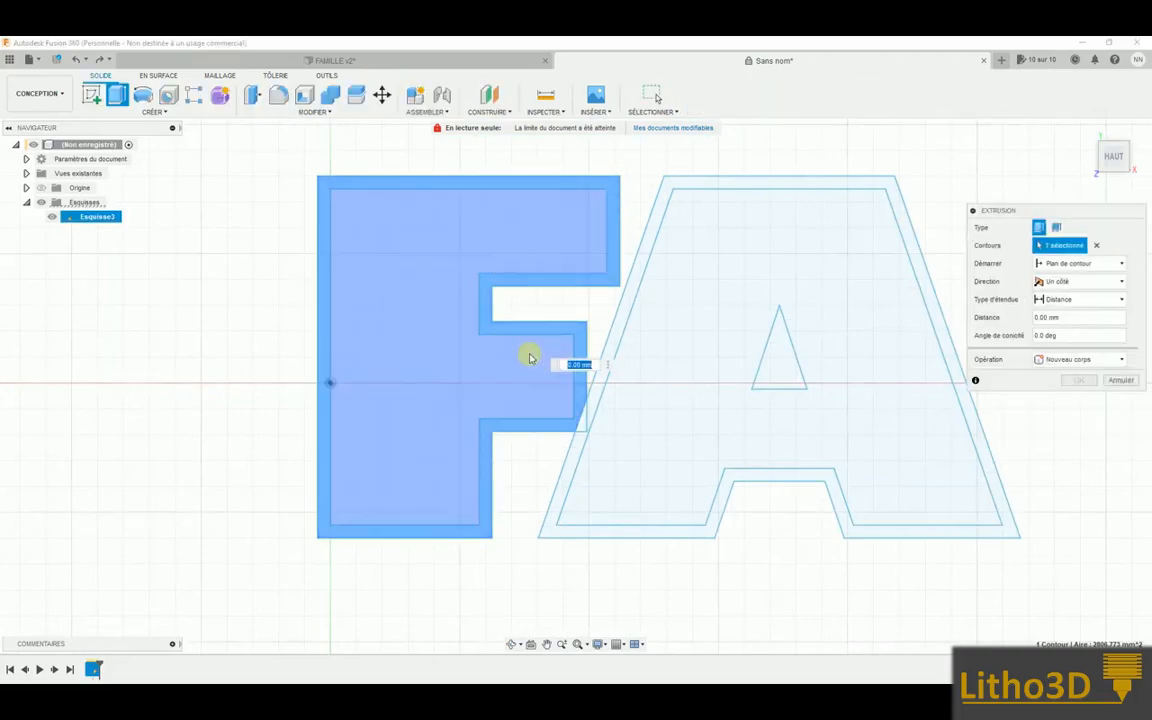
left_click(538, 404)
mouse_move(538, 404)
middle_mouse_down("shift")
mouse_move(504, 391)
mouse_move(516, 398)
middle_mouse_up("shift")
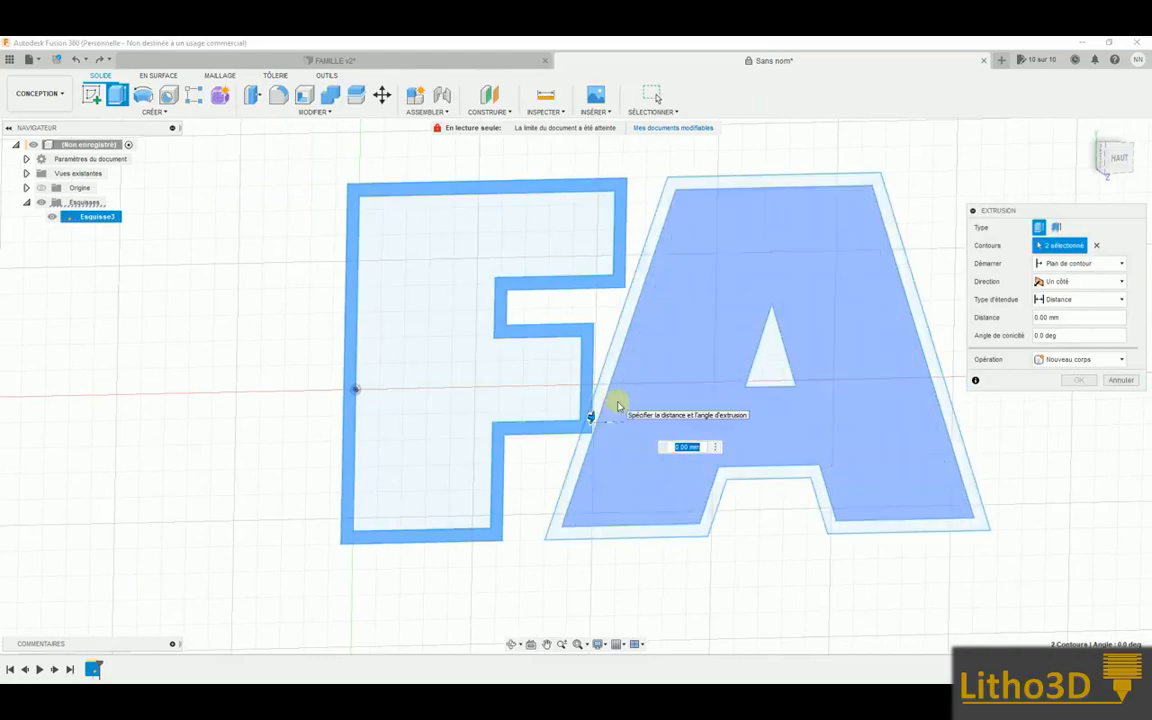
type("40")
key("Return")
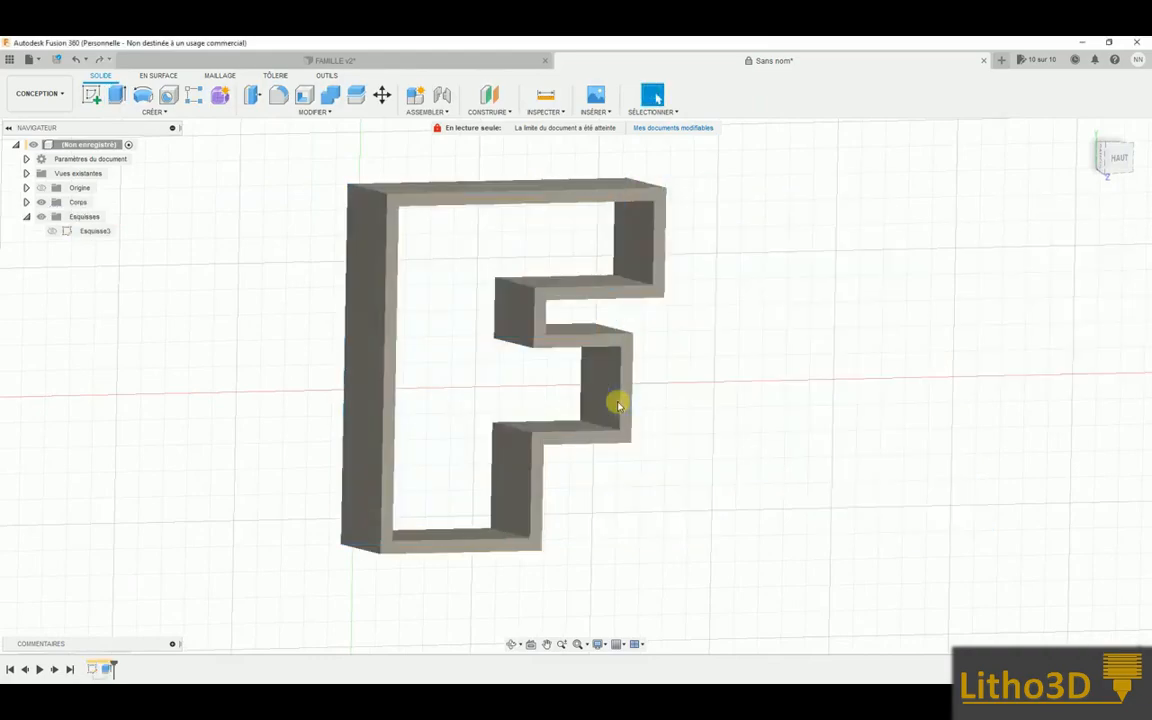
Show the letter sketch again and extrude the F's inner area 1 mm, joined to the complete border body
left_click(52, 231)
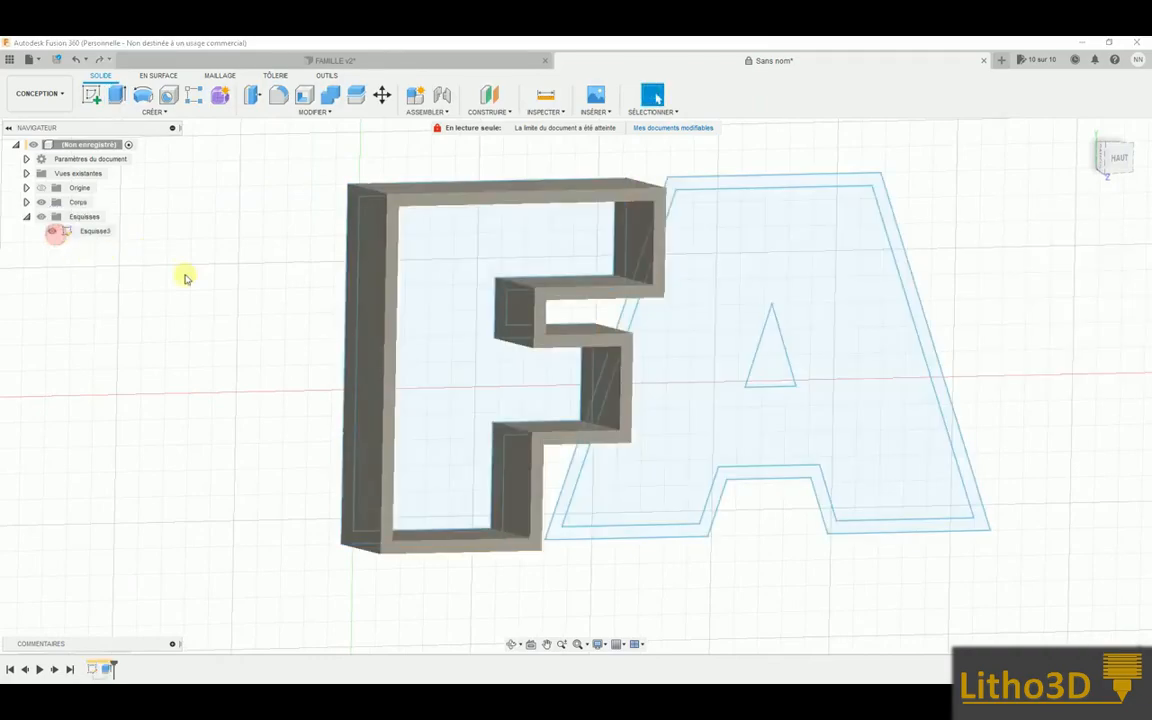
left_click(434, 328)
key("e")
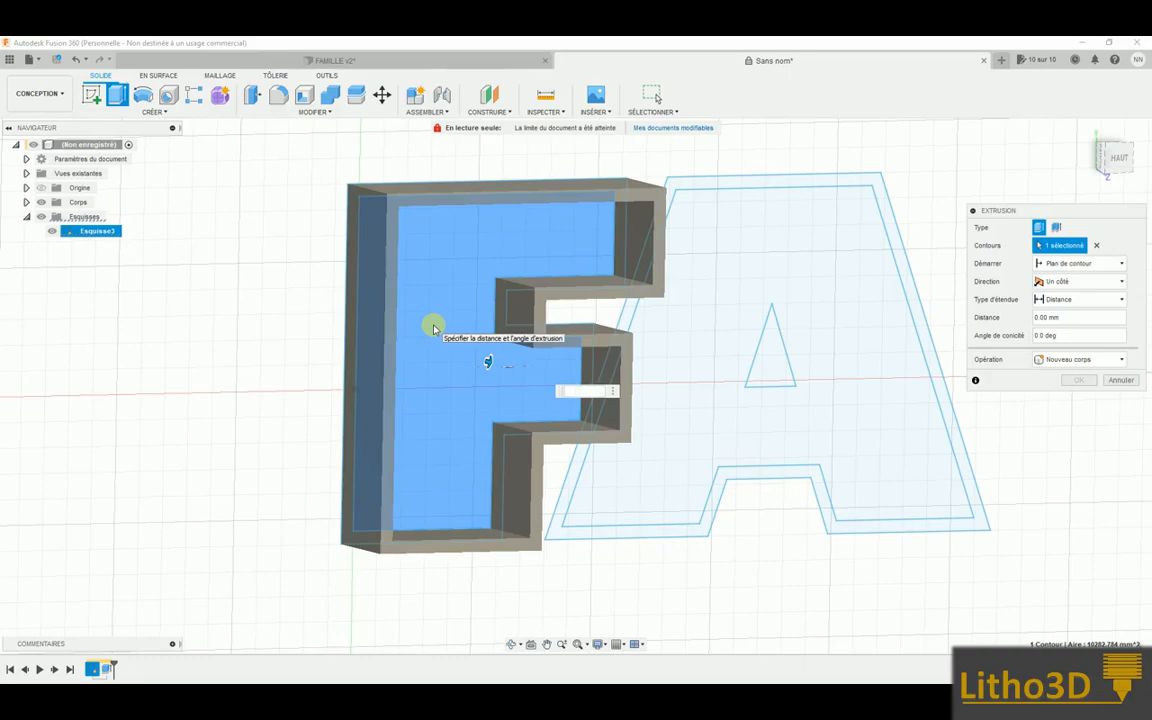
type("1")
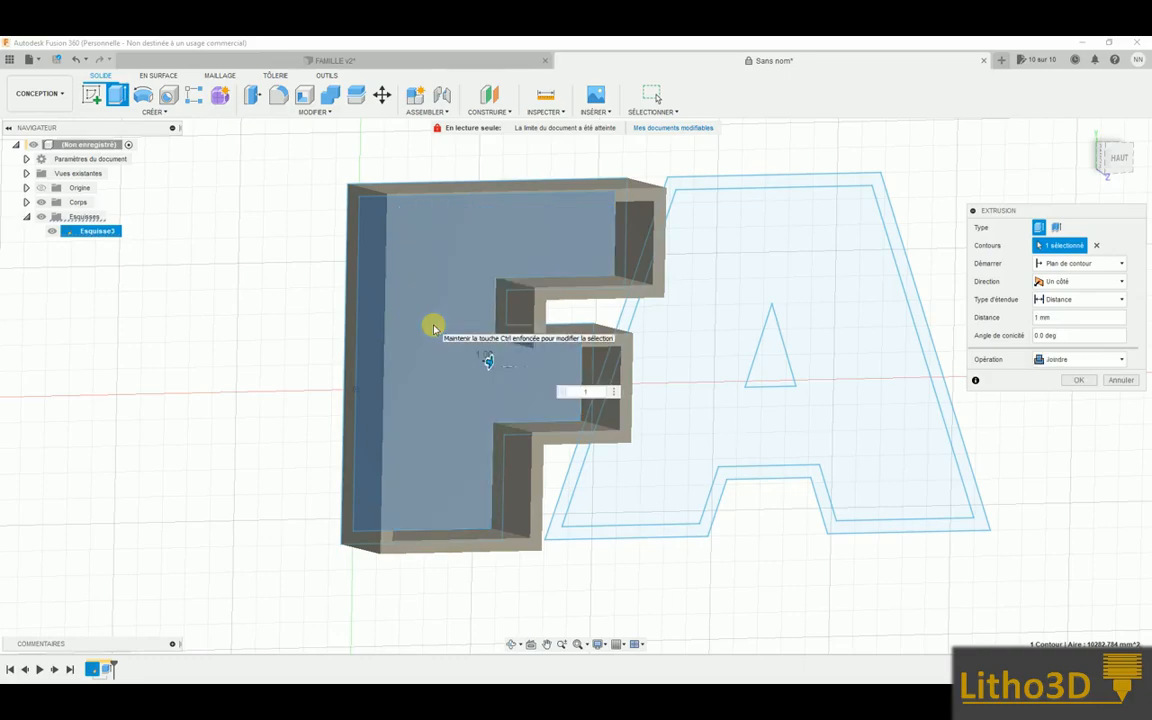
key("Return")
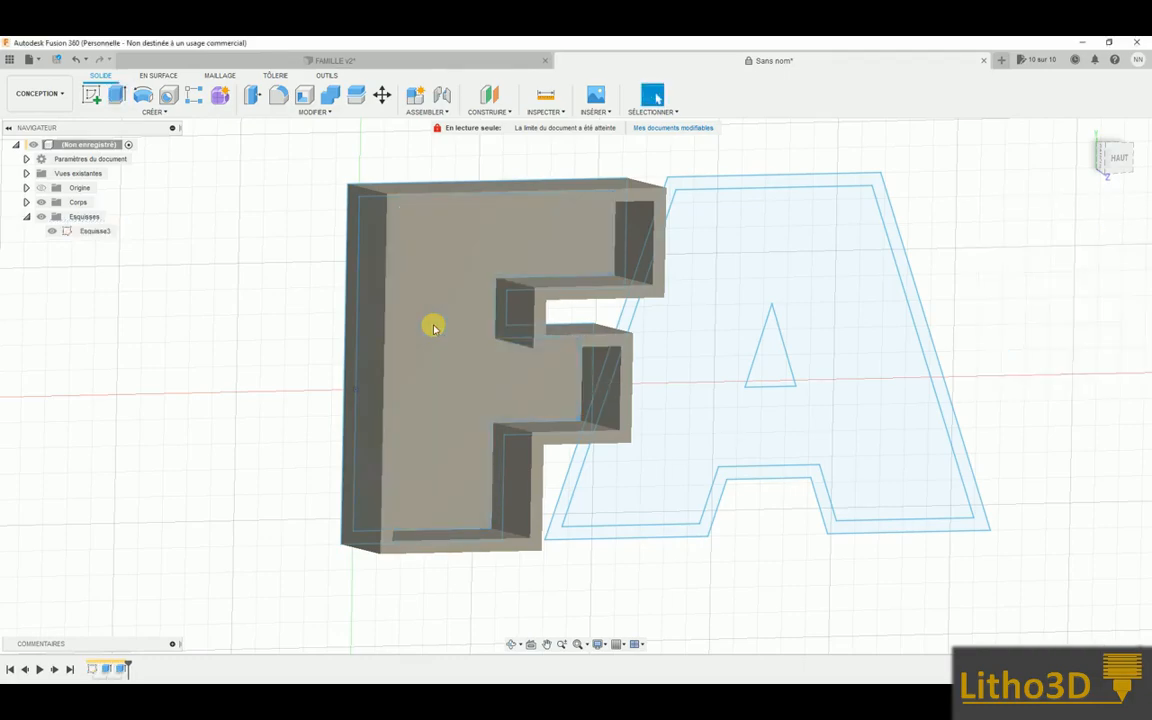
Start a new sketch on the inner floor face of the F
middle_click_drag(548, 381, 545, 316, "shift")
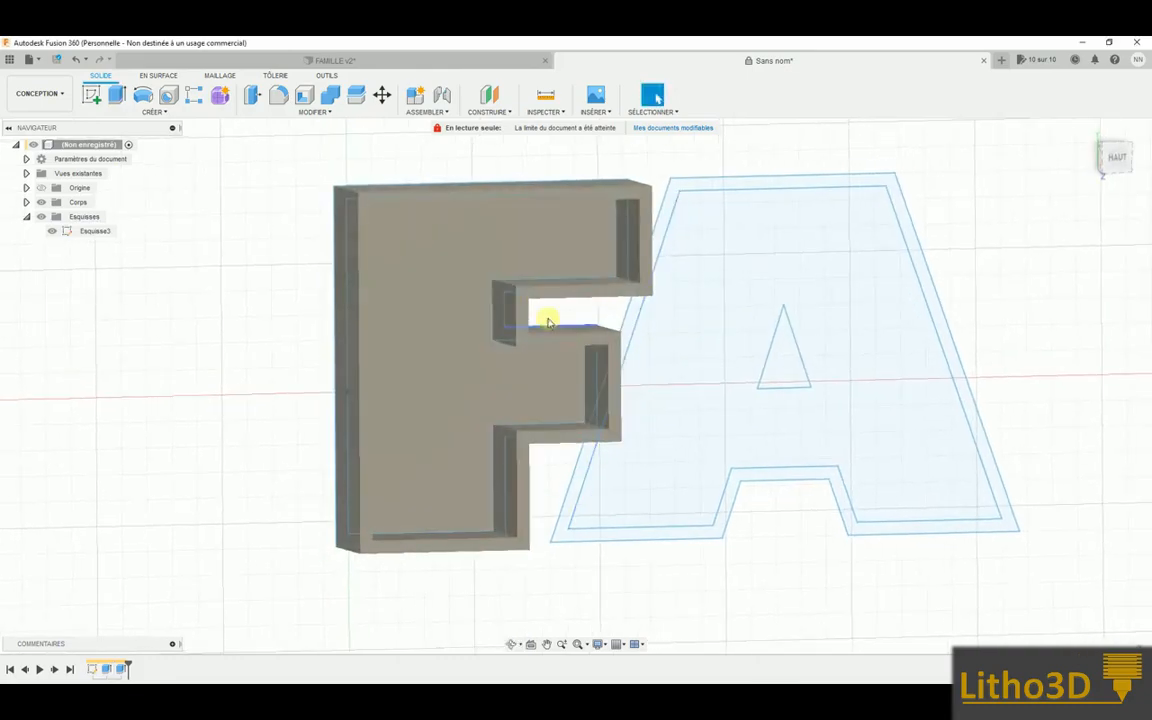
left_click(471, 241)
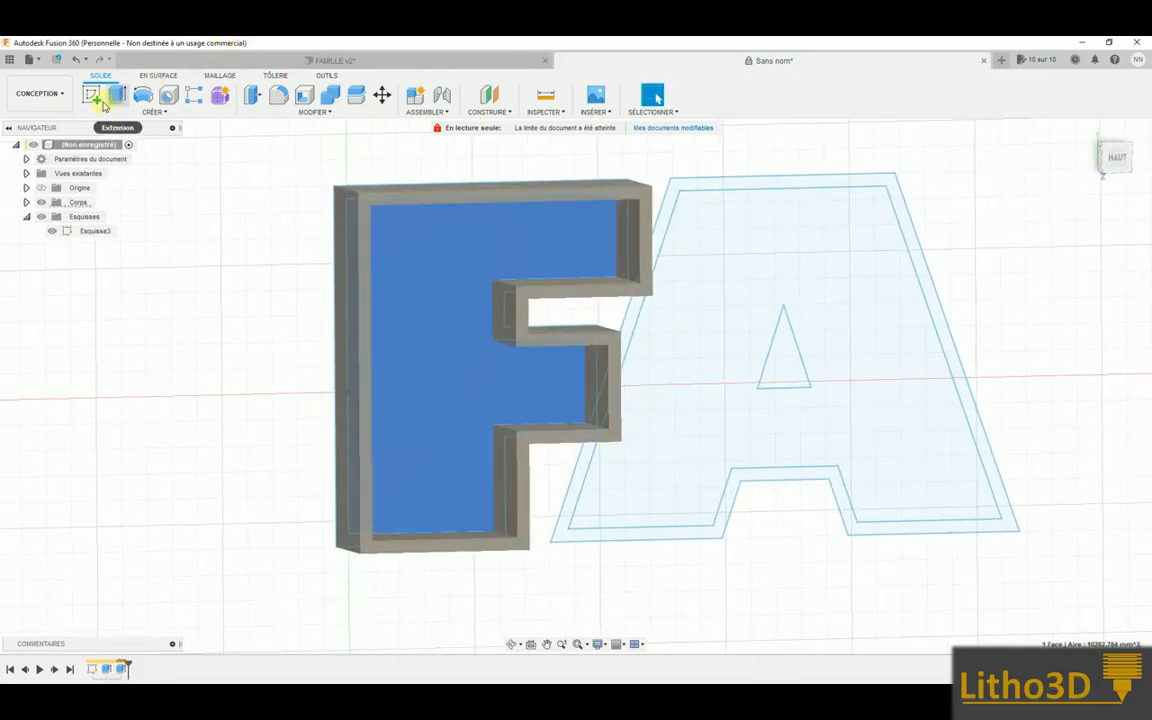
left_click(92, 100)
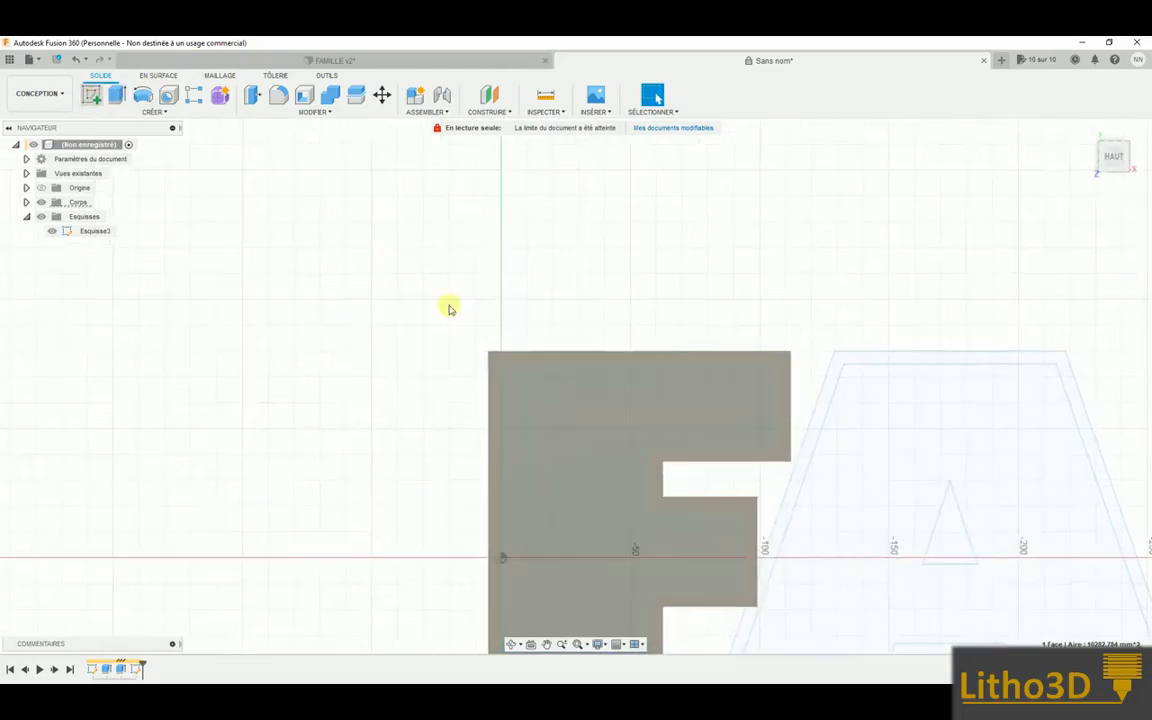
Offset the chained outline of the F's inner floor inward with an offset value of -1 mm
middle_click_drag(543, 393, 545, 378, "shift")
scroll(601, 376, "up", 2)
scroll(598, 365, "up", 3)
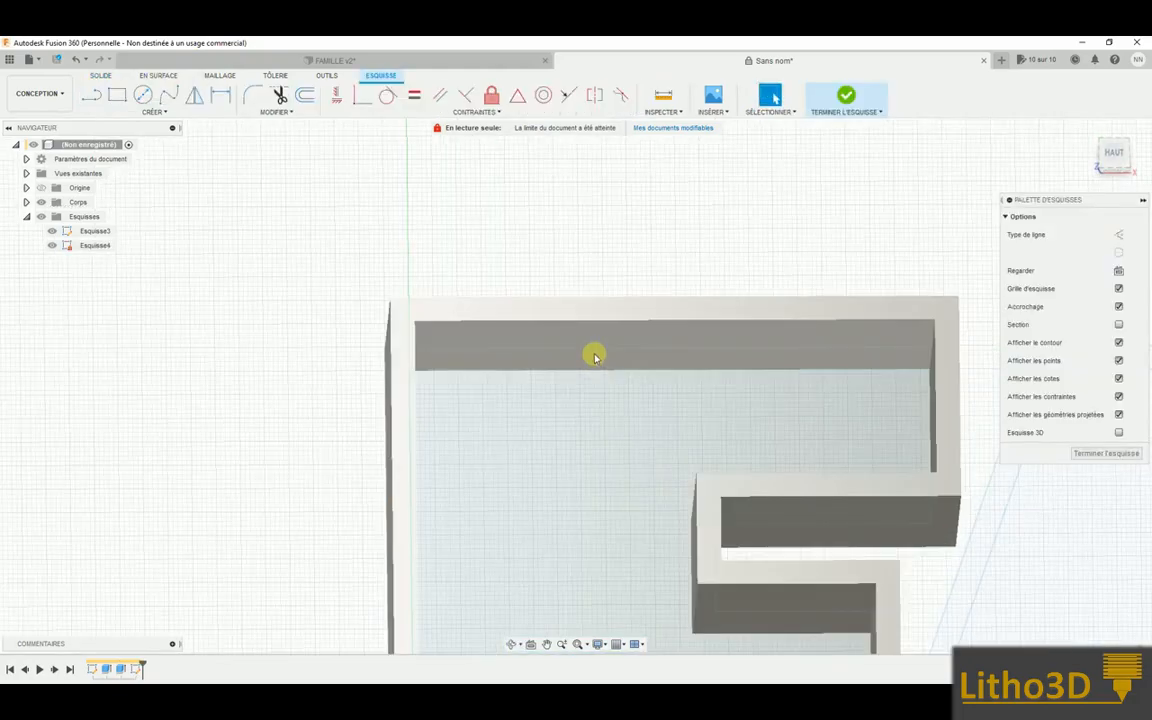
left_click(318, 97)
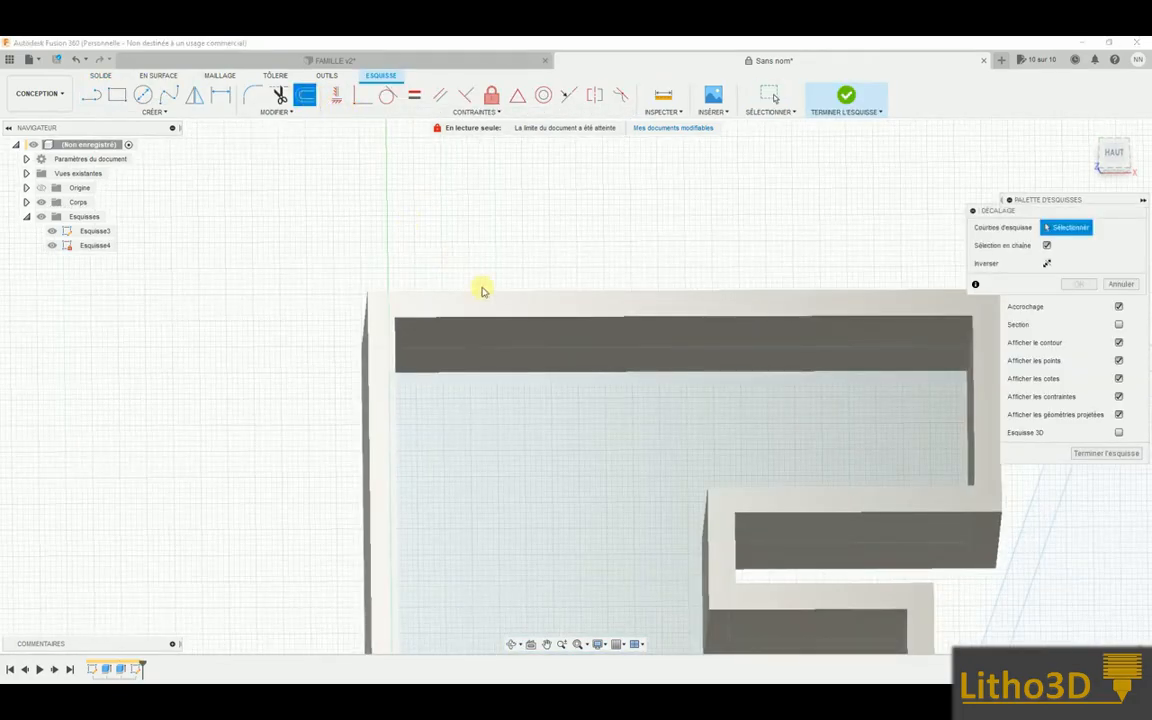
left_click(560, 374)
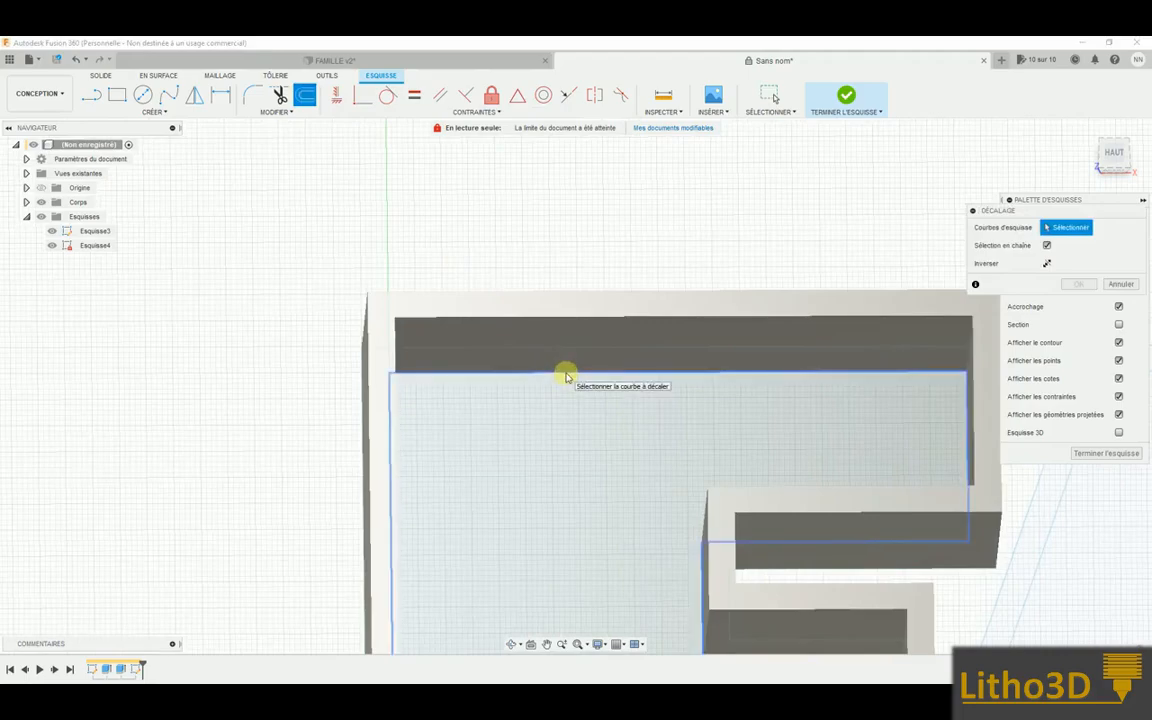
scroll(560, 366, "down", 3)
middle_click_drag(532, 343, 548, 354, "shift")
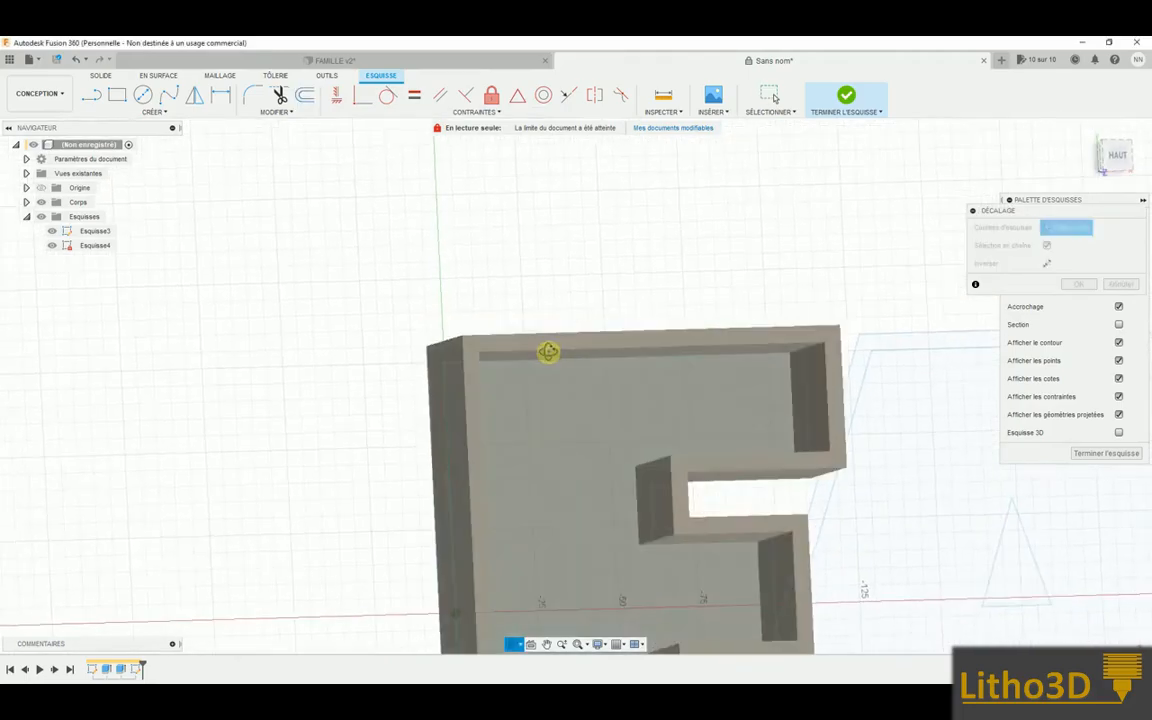
left_click(559, 362)
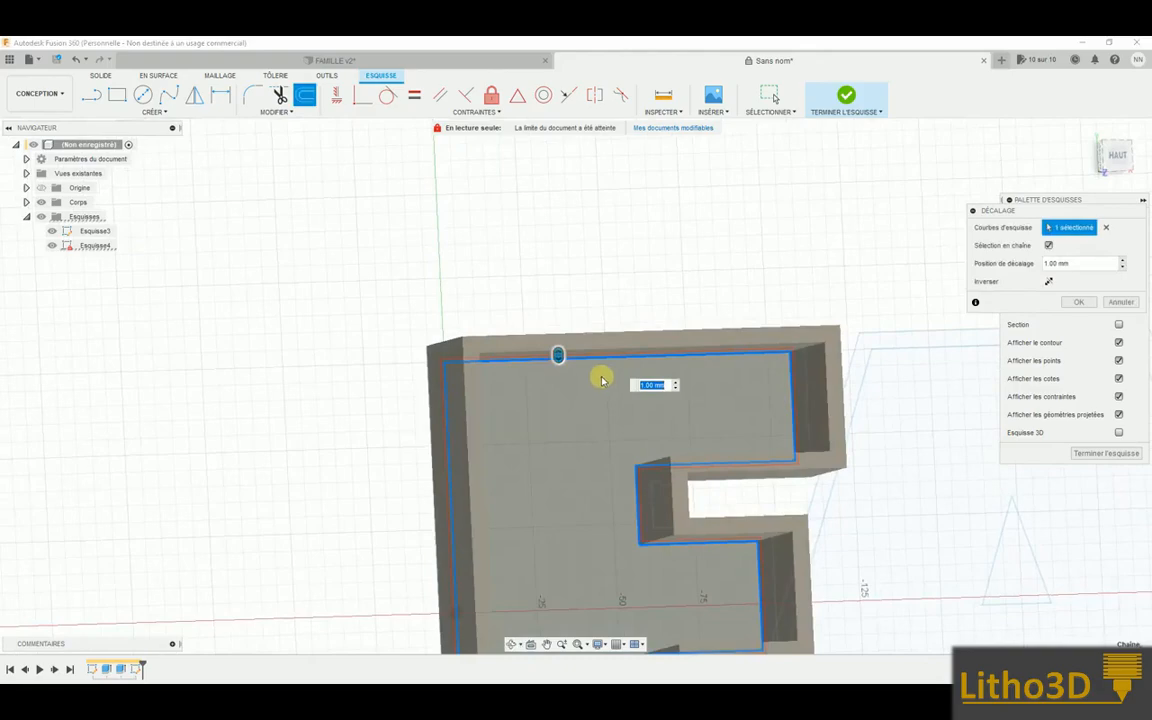
type("-1")
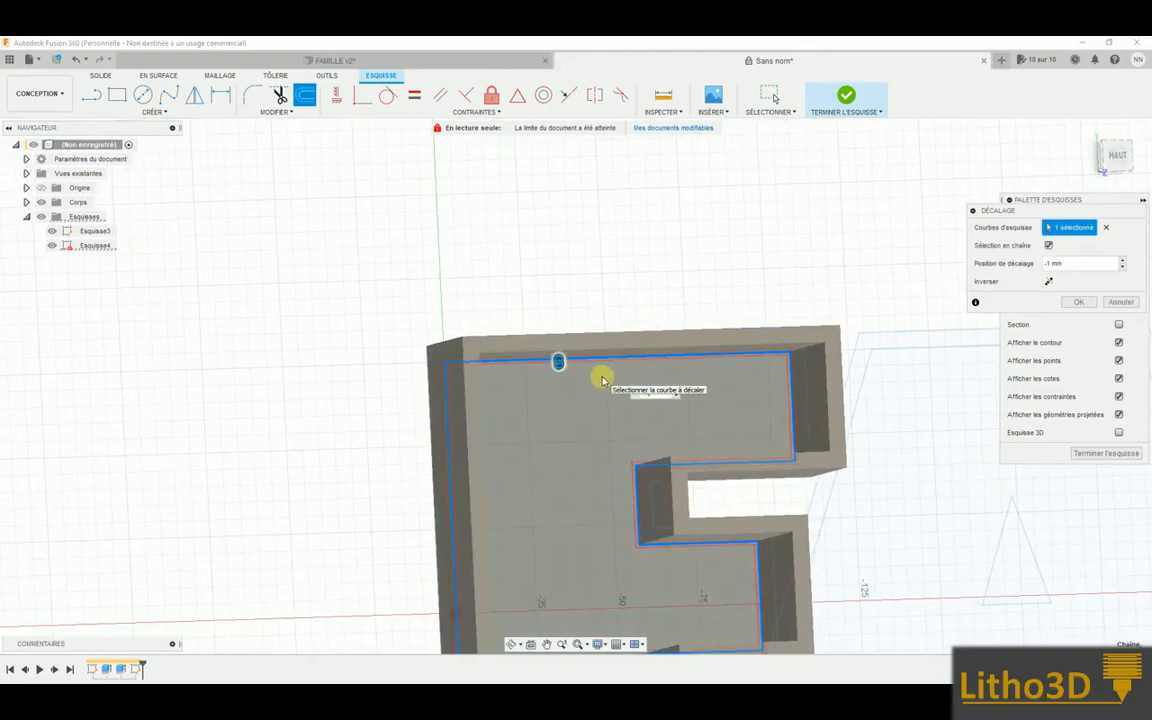
key("Return")
Extrude the narrow 1 mm band around the F's inner floor to slightly below the 39 mm rim height, joined to the body
scroll(797, 404, "up", 4)
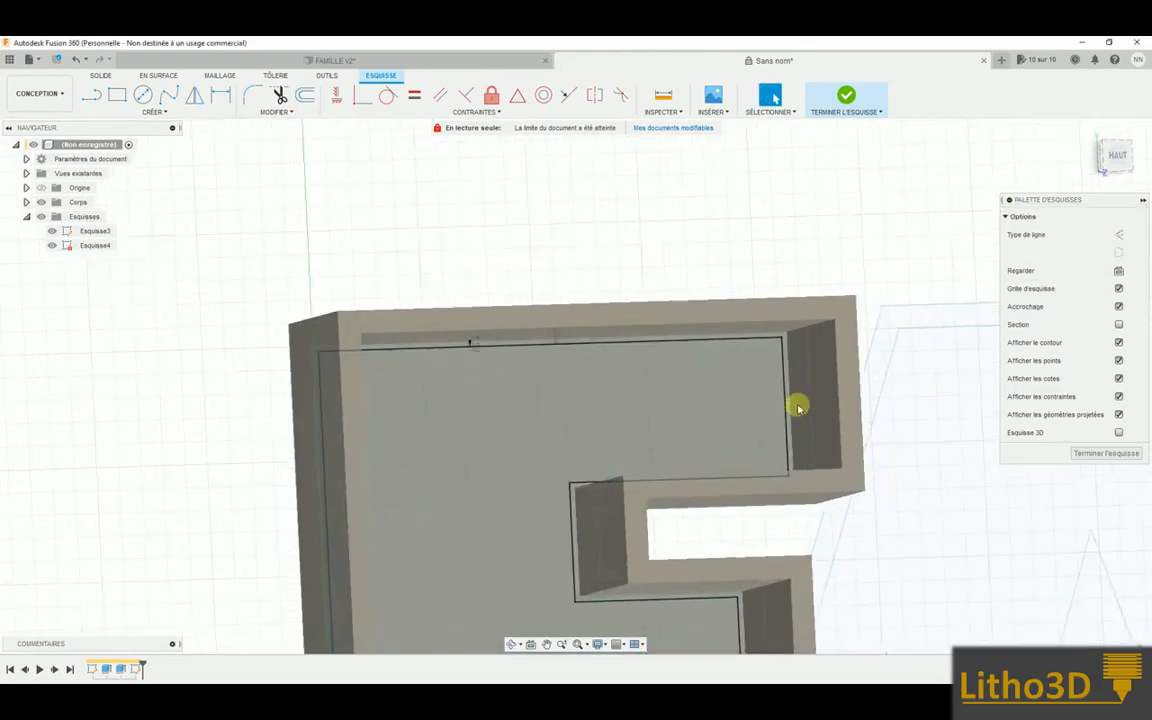
scroll(784, 402, "up", 2)
left_click(785, 405)
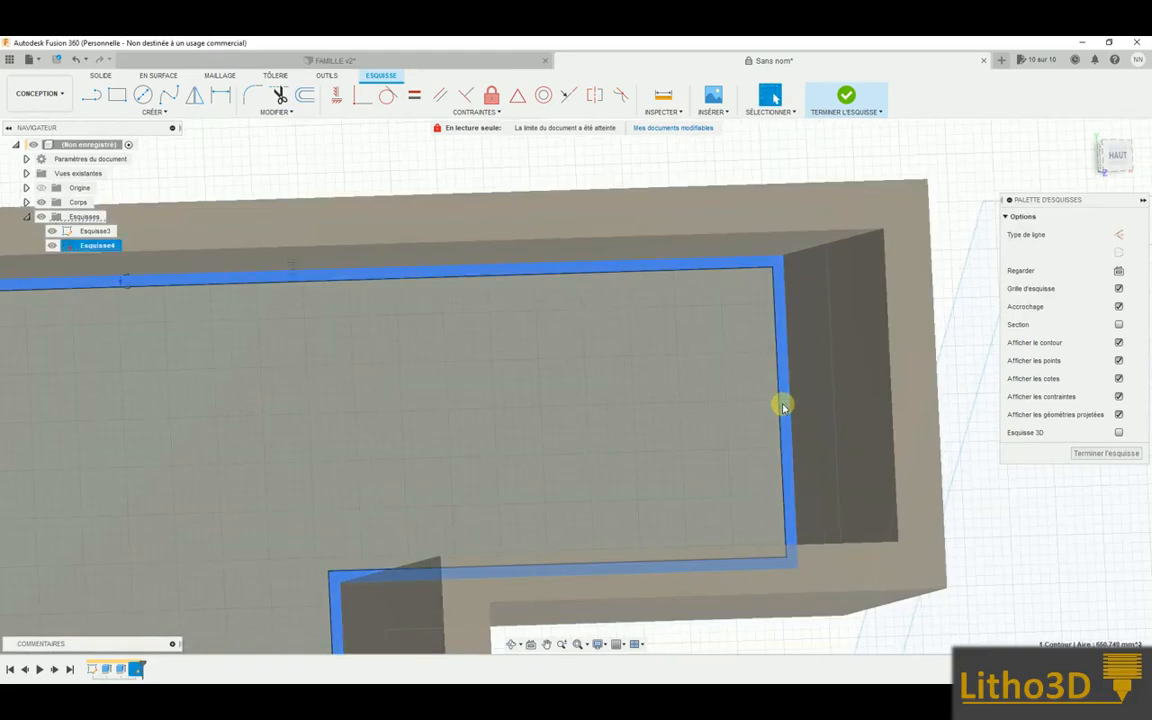
key("e")
scroll(790, 408, "down", 3)
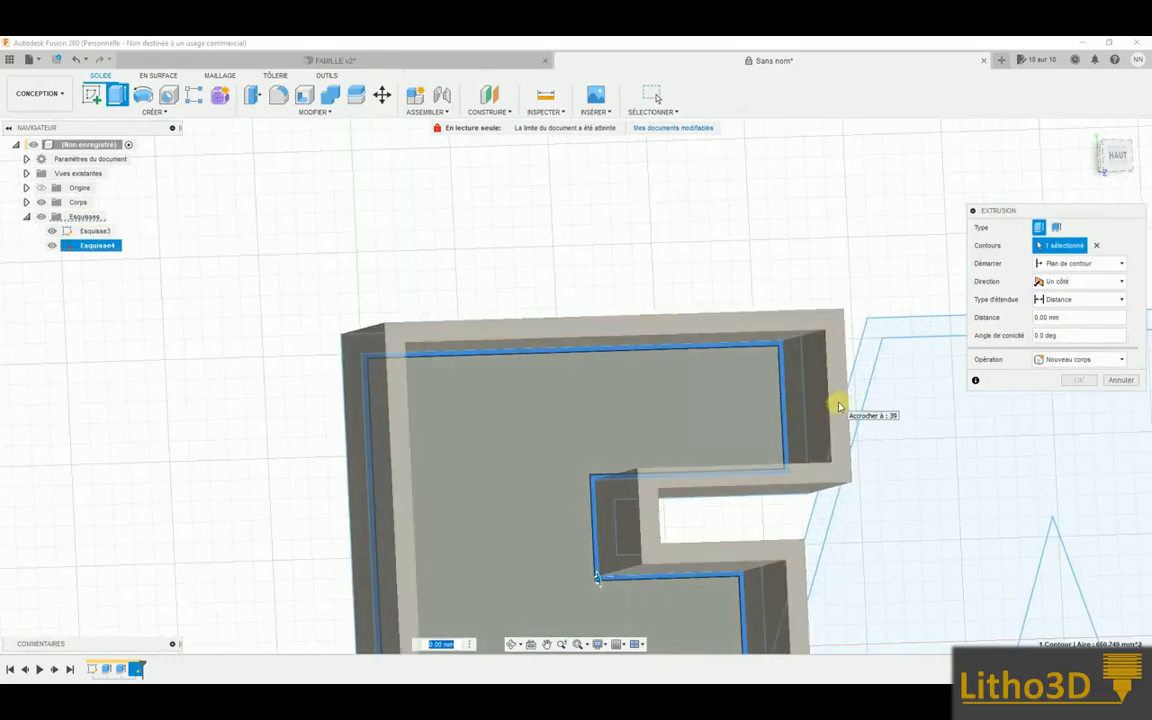
left_click(839, 406)
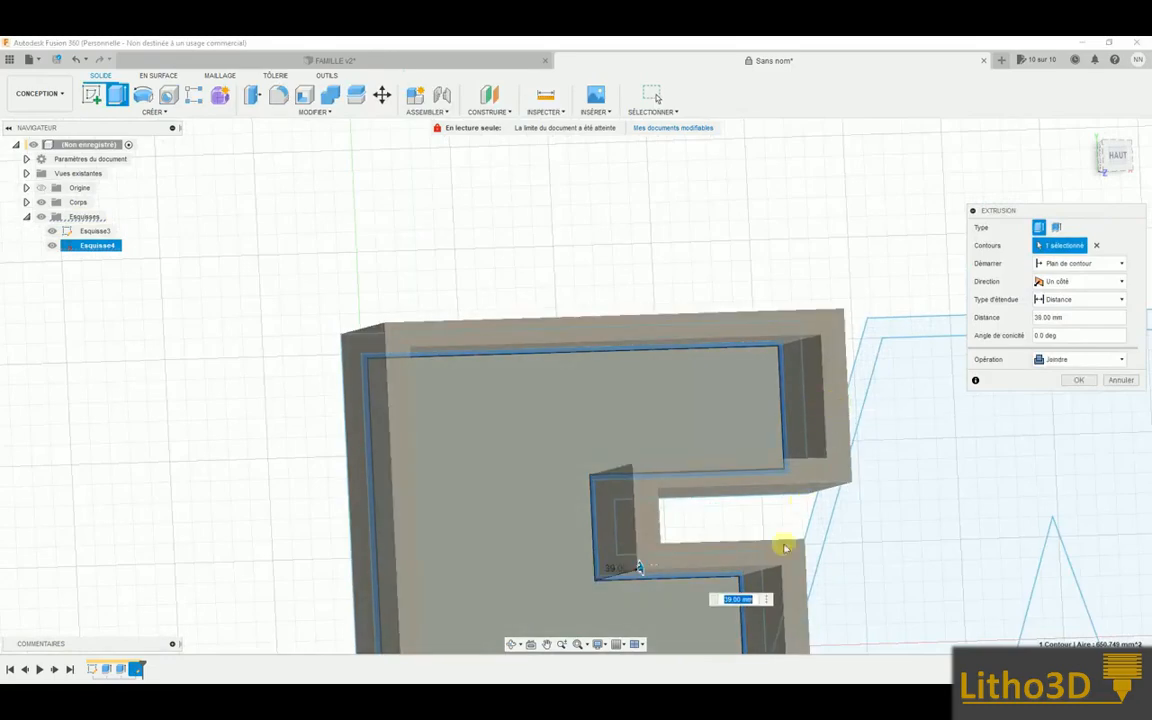
mouse_move(748, 532)
middle_mouse_down()
mouse_move(723, 471)
mouse_move(690, 473)
middle_mouse_up()
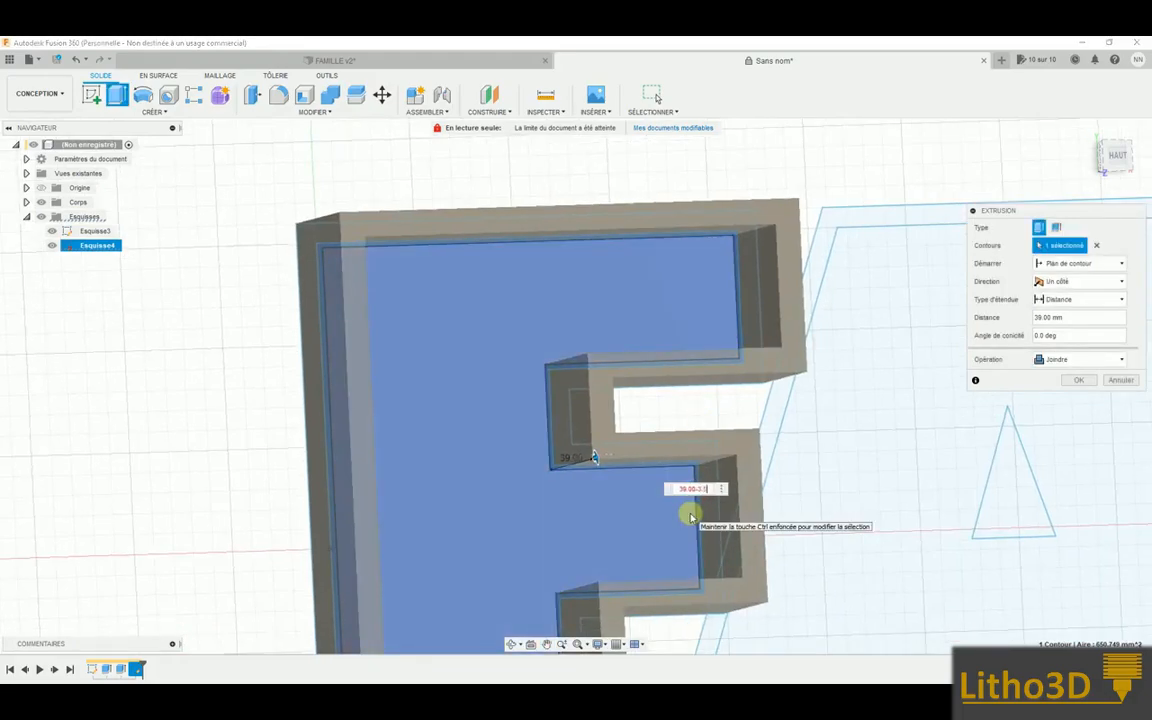
key("Return")
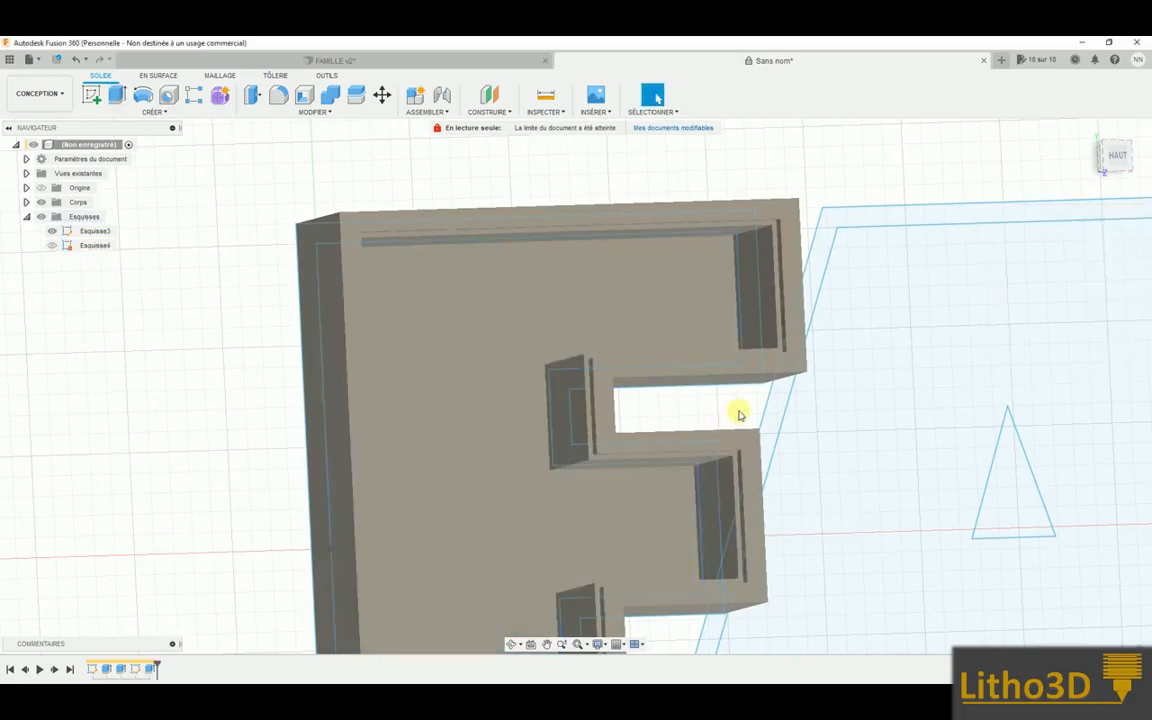
Extrude the A's outer border band 40 mm as a new body, hiding the existing bodies while selecting the profile
scroll(740, 414, "down", 8)
middle_click_drag(753, 416, 691, 388)
scroll(625, 428, "up", 3)
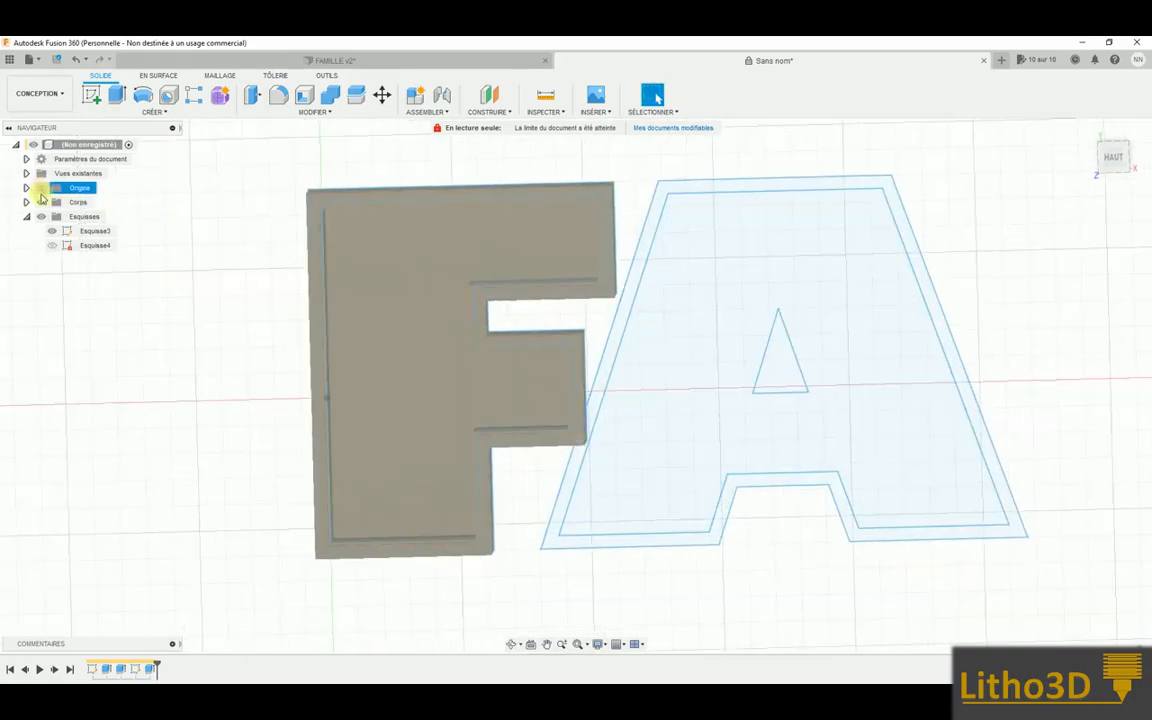
left_click(41, 202)
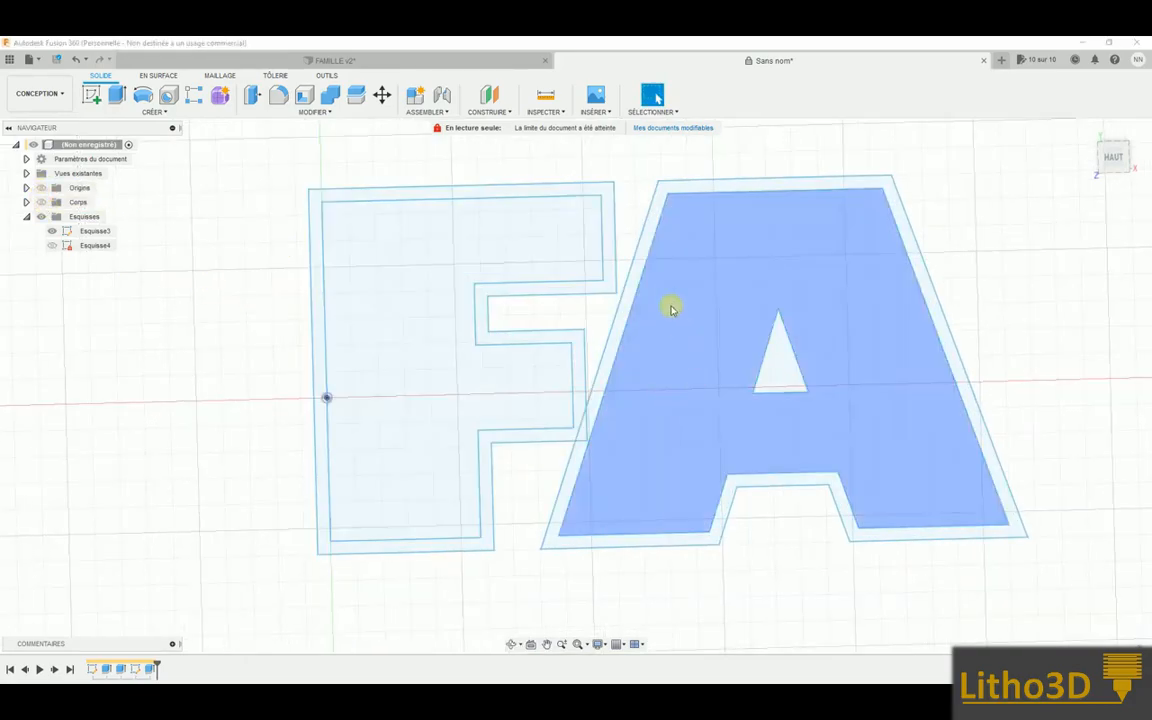
left_click(633, 285)
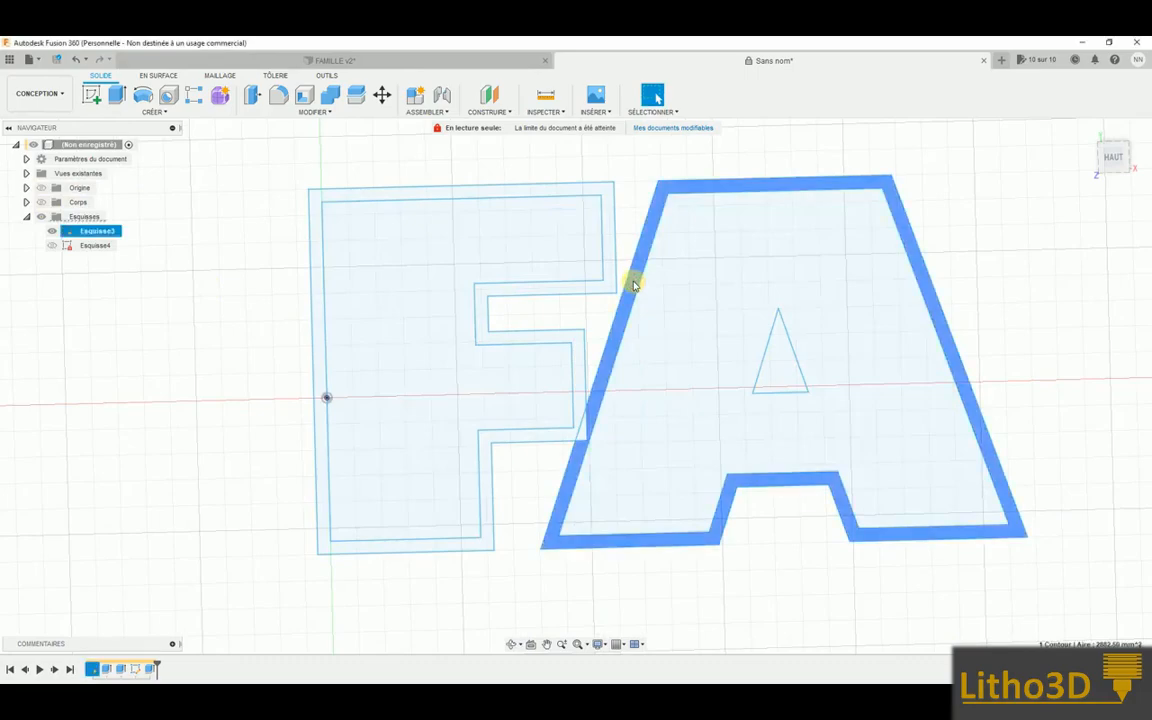
key("e")
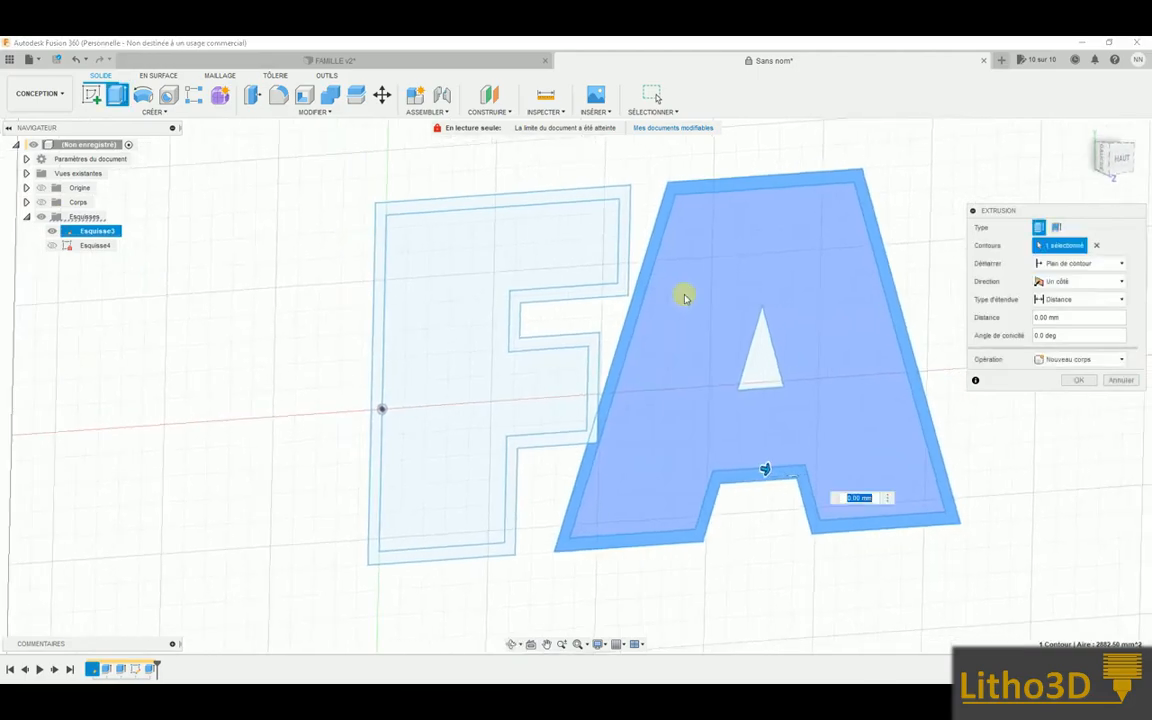
type("40")
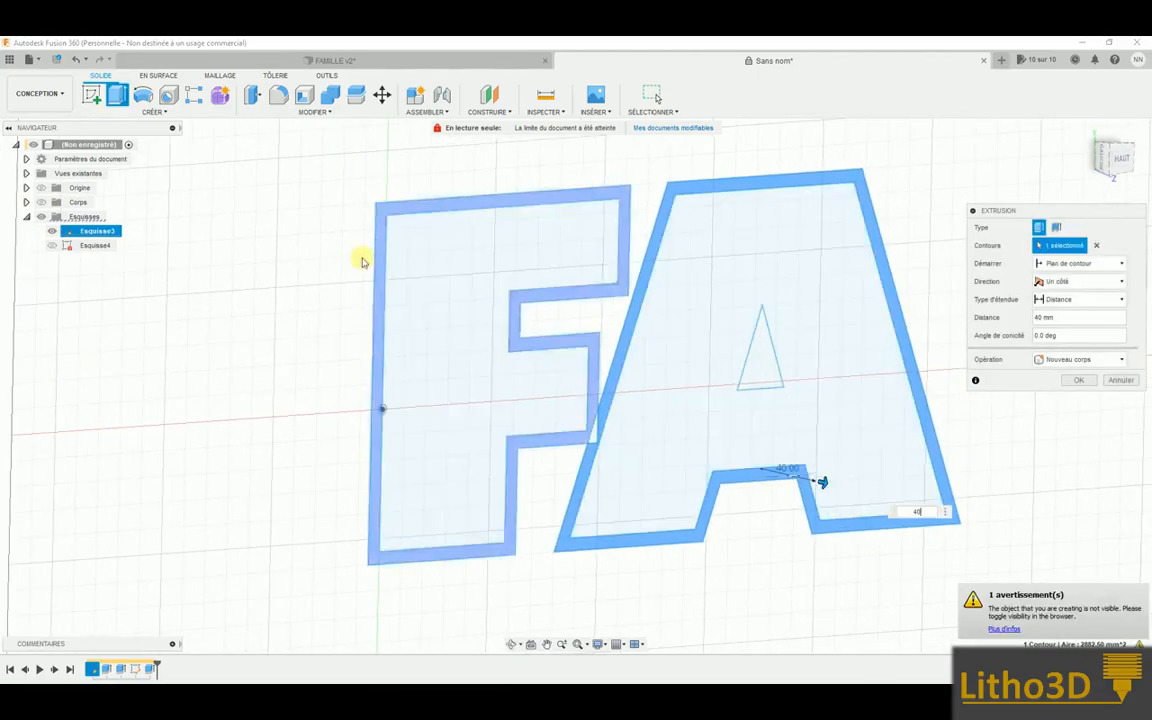
left_click(41, 202)
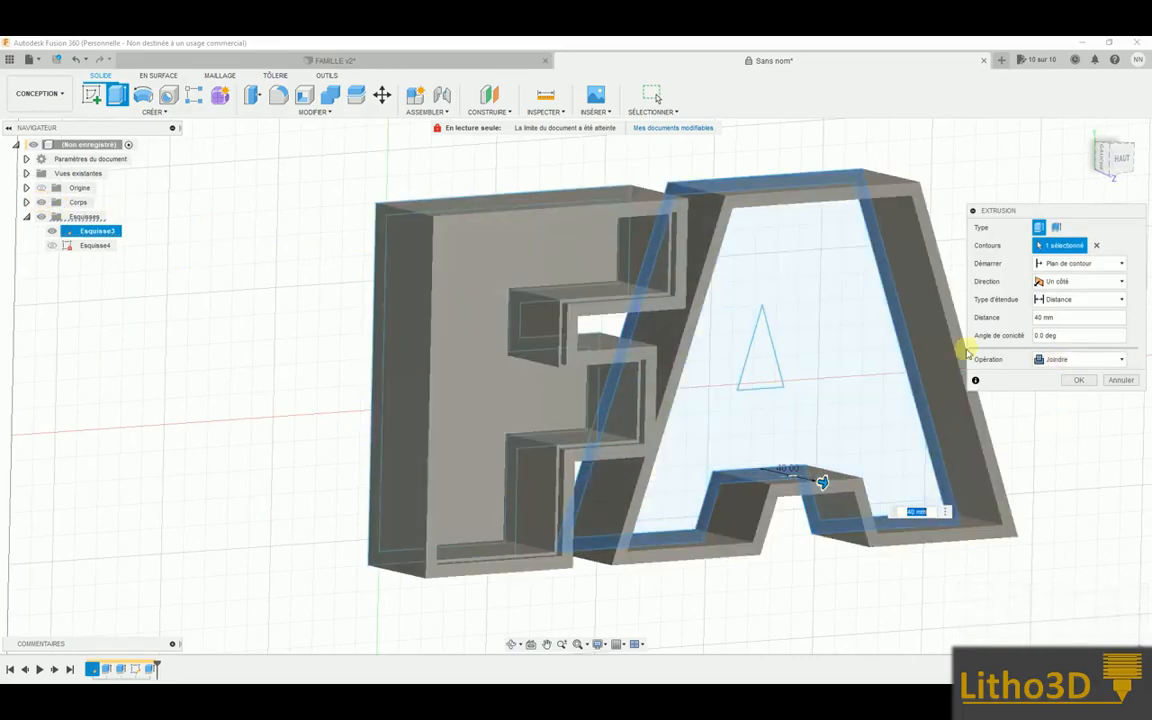
left_click(1055, 359)
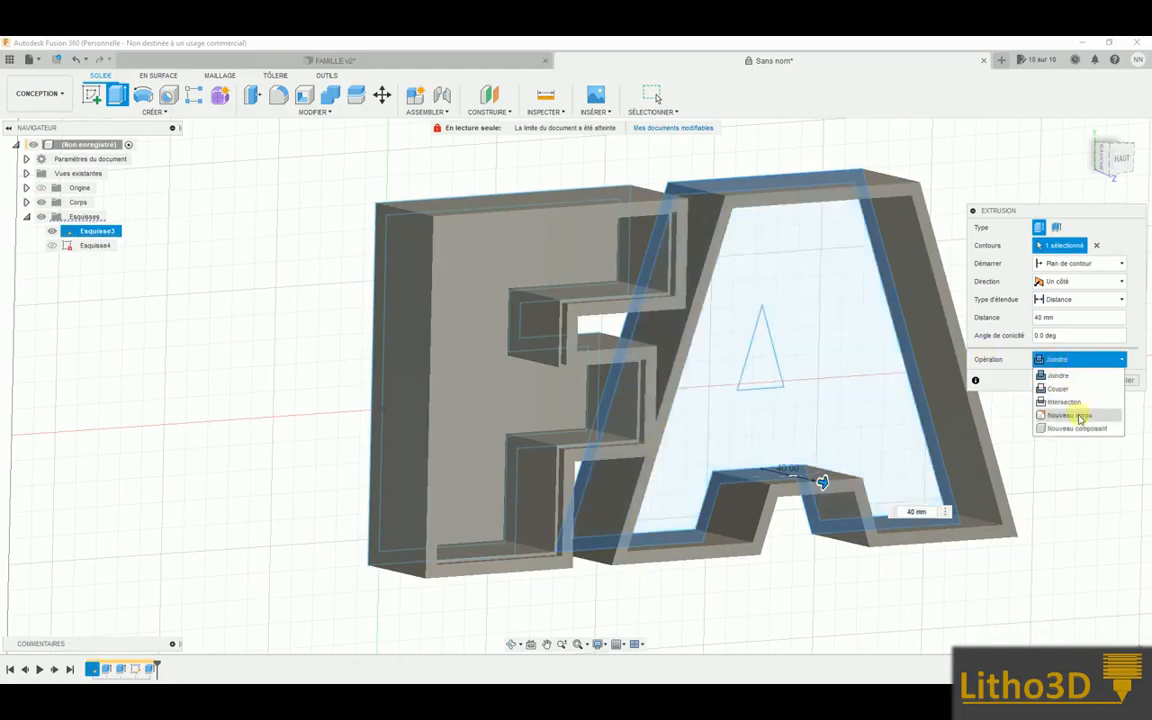
left_click(1070, 415)
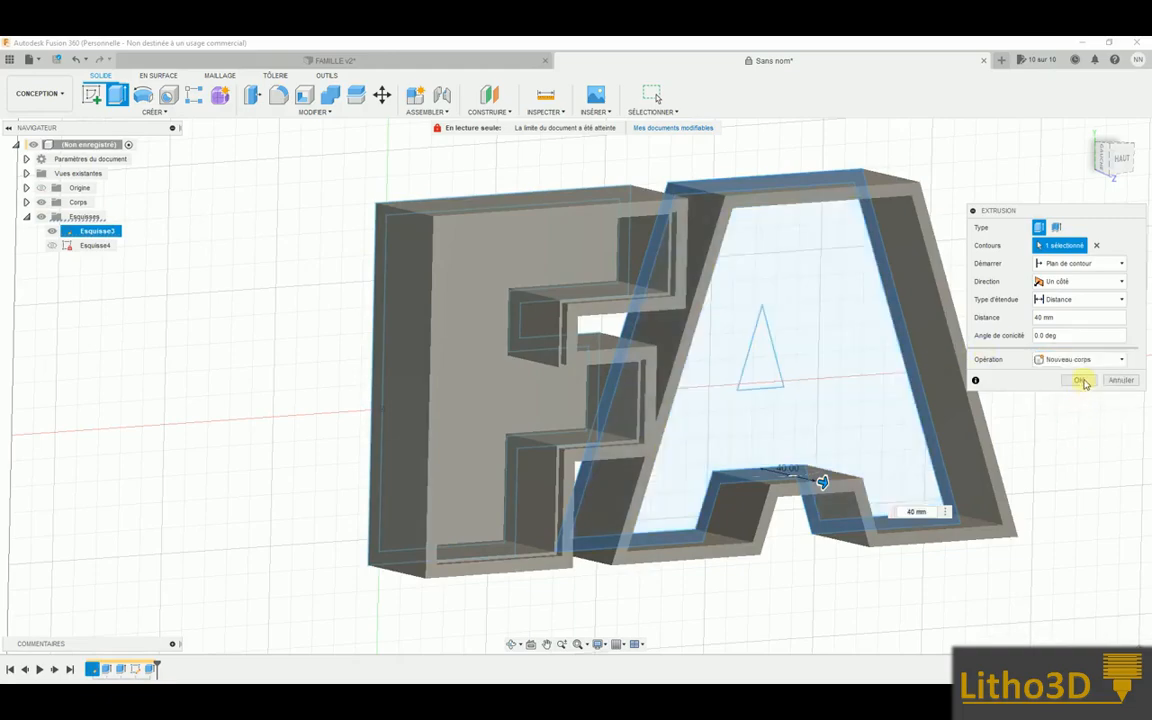
left_click(1083, 383)
Hide the F's body and extrude the A's inner area around the triangle 1 mm, joined to the A's border body
middle_click_drag(977, 411, 638, 329, "shift")
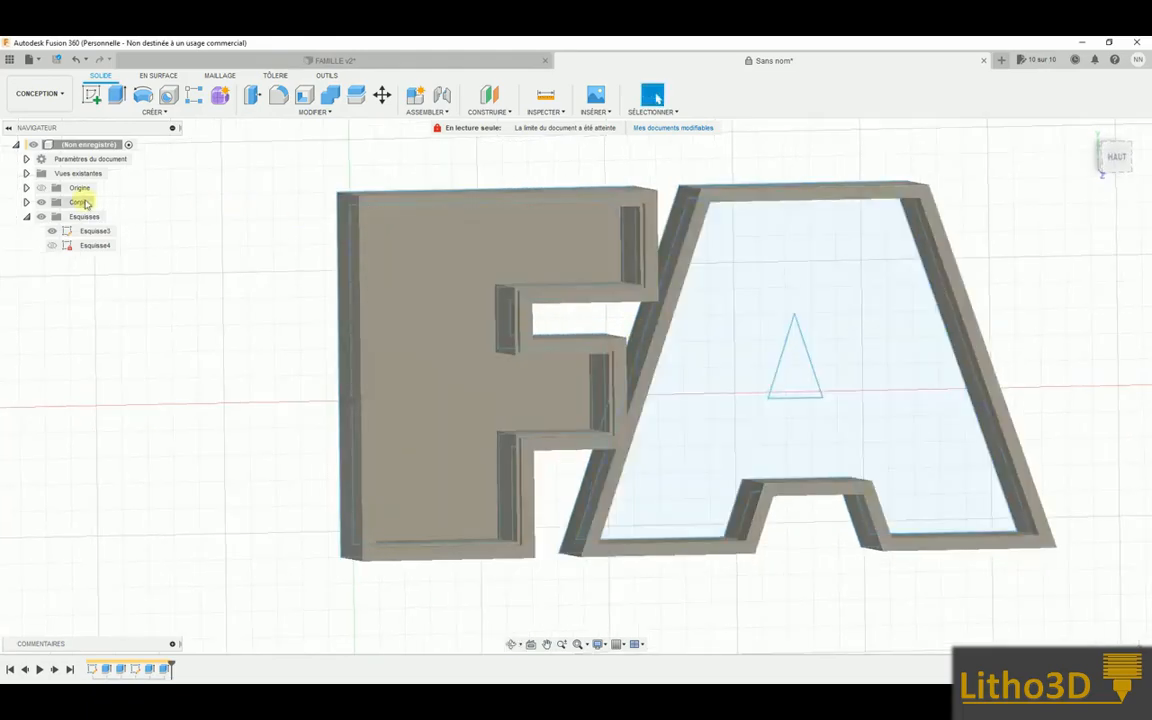
left_click(26, 202)
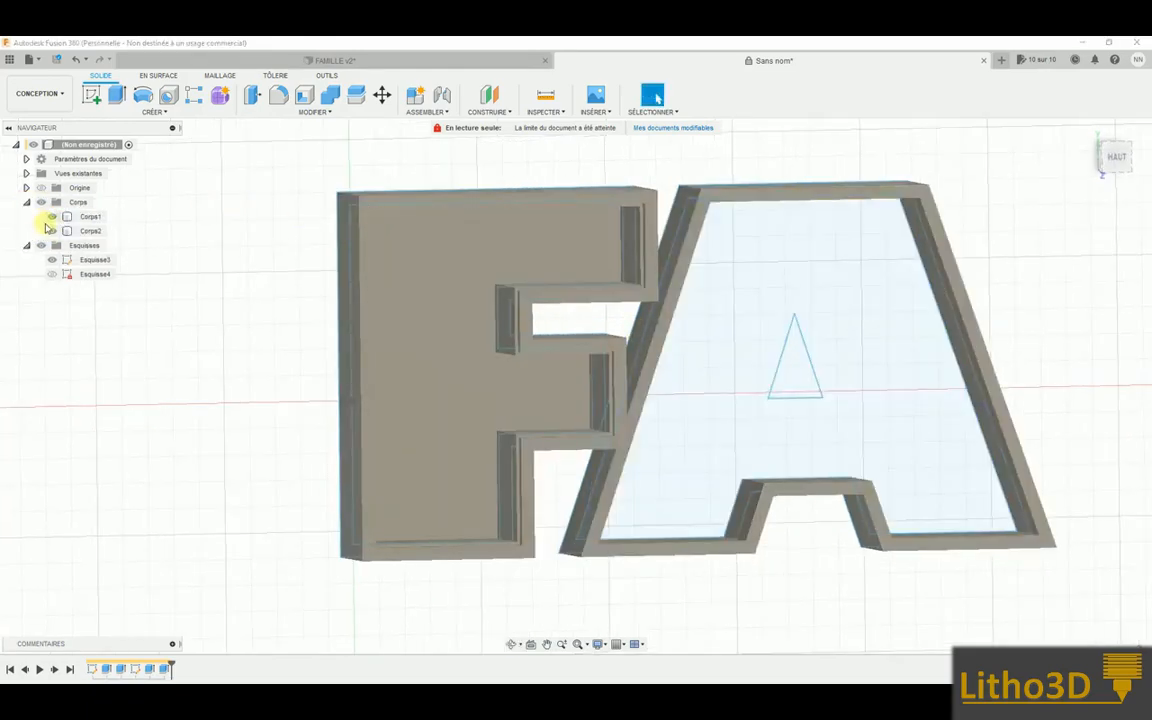
left_click(52, 216)
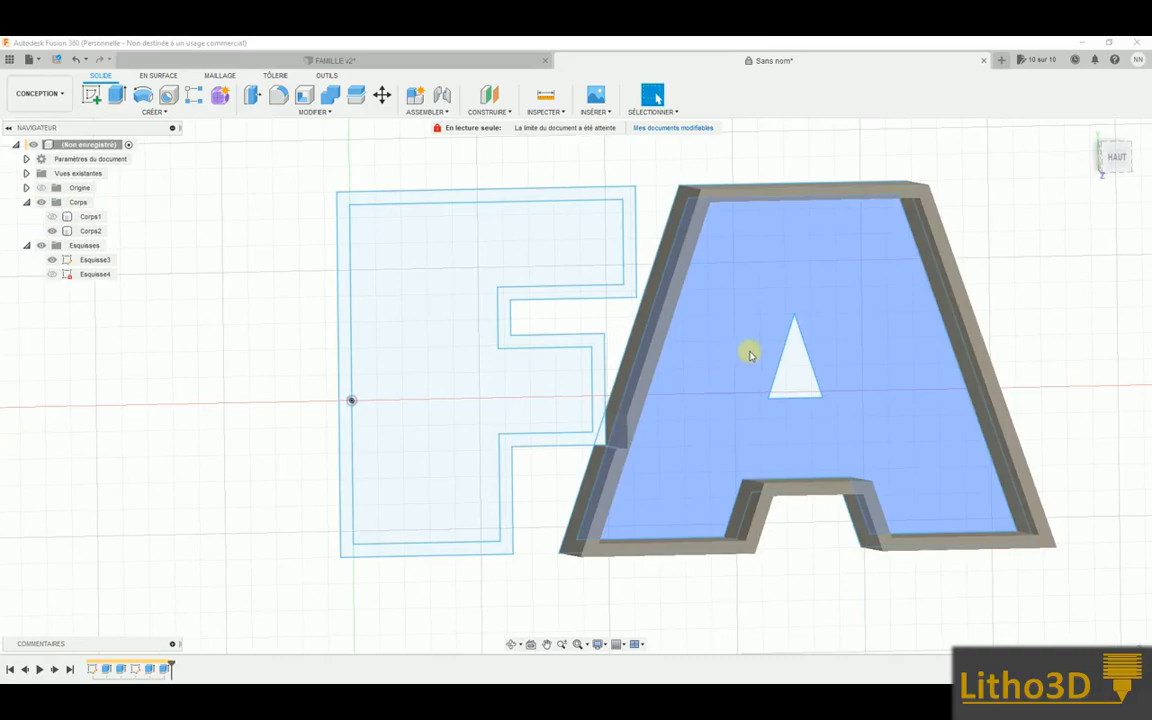
middle_click_drag(768, 381, 761, 377, "shift")
left_click(747, 366)
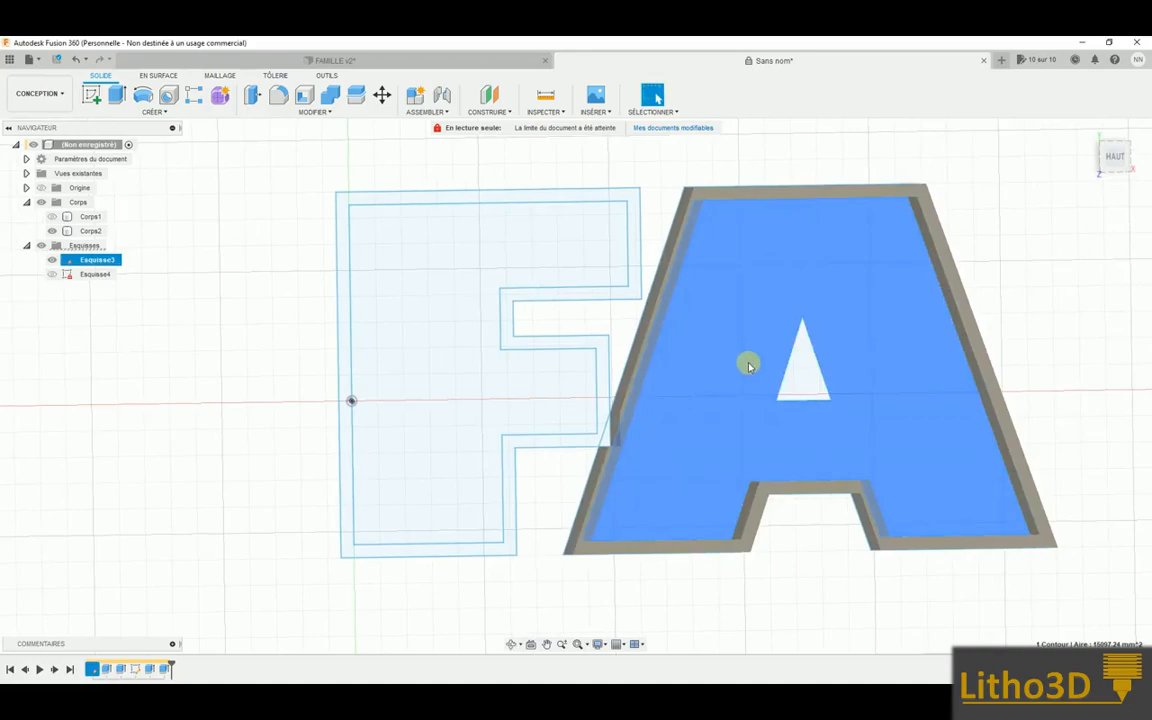
key("e")
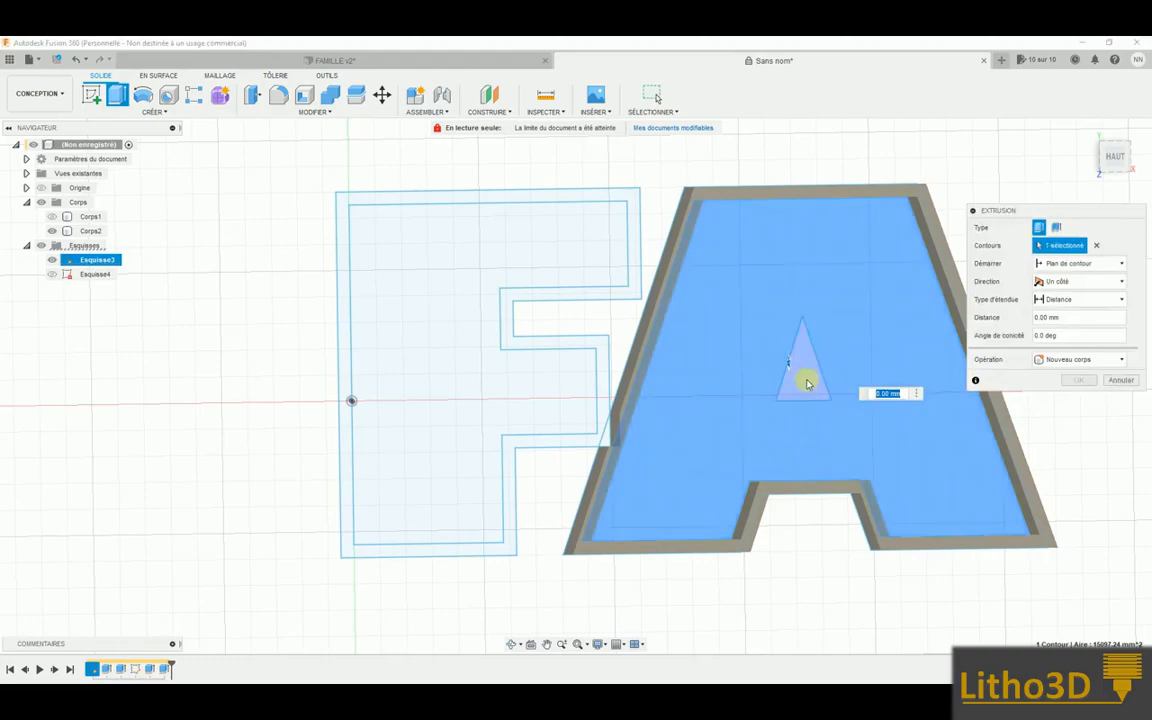
middle_click_drag(805, 380, 825, 381, "shift")
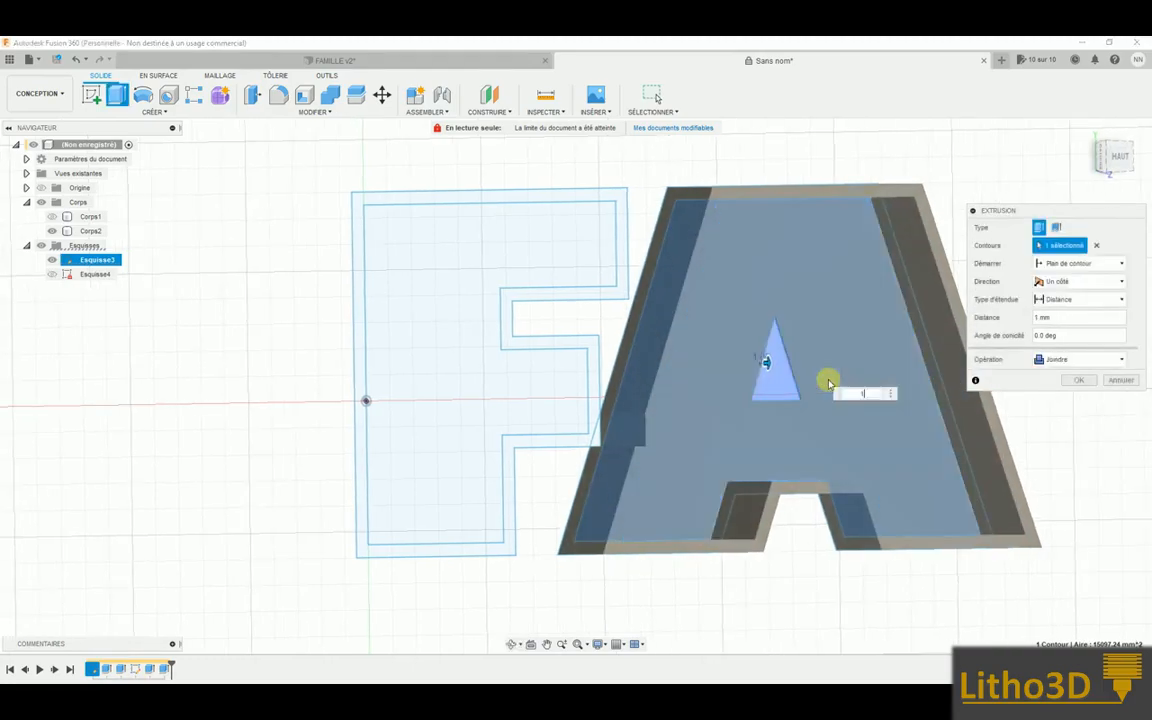
key("Escape")
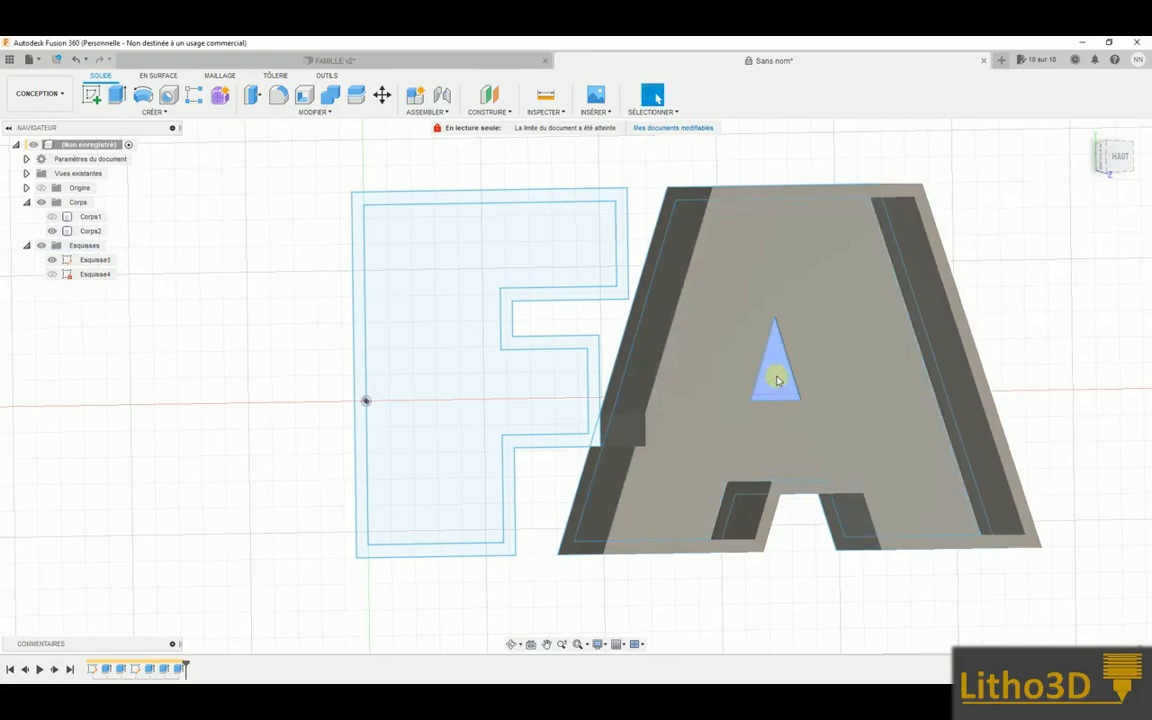
Hide the A's body and offset all three sides of its inner triangle outward by 5 mm in the letter sketch
left_click(795, 341)
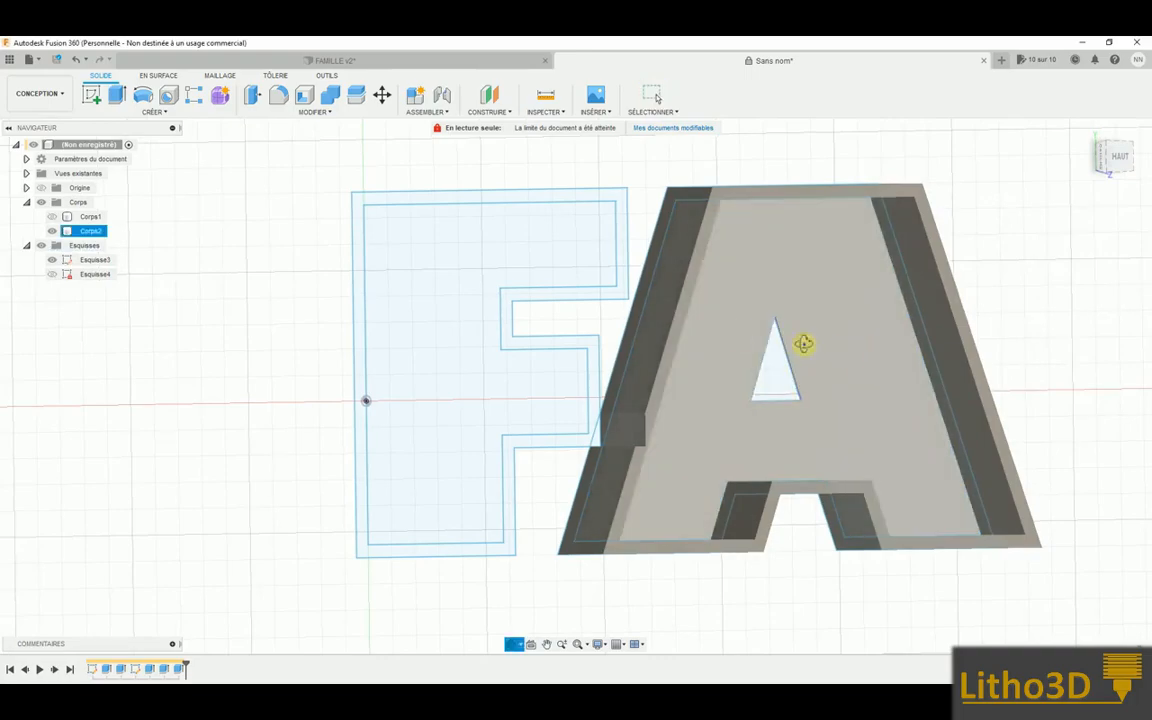
left_click(52, 231)
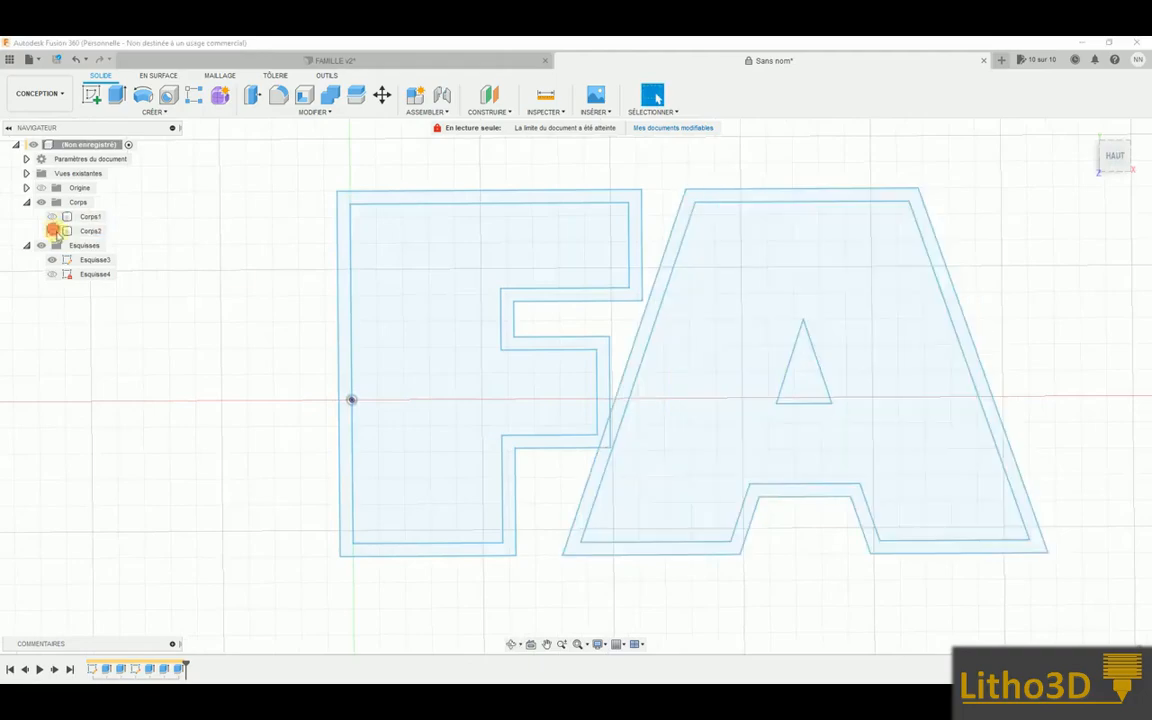
double_click(822, 378)
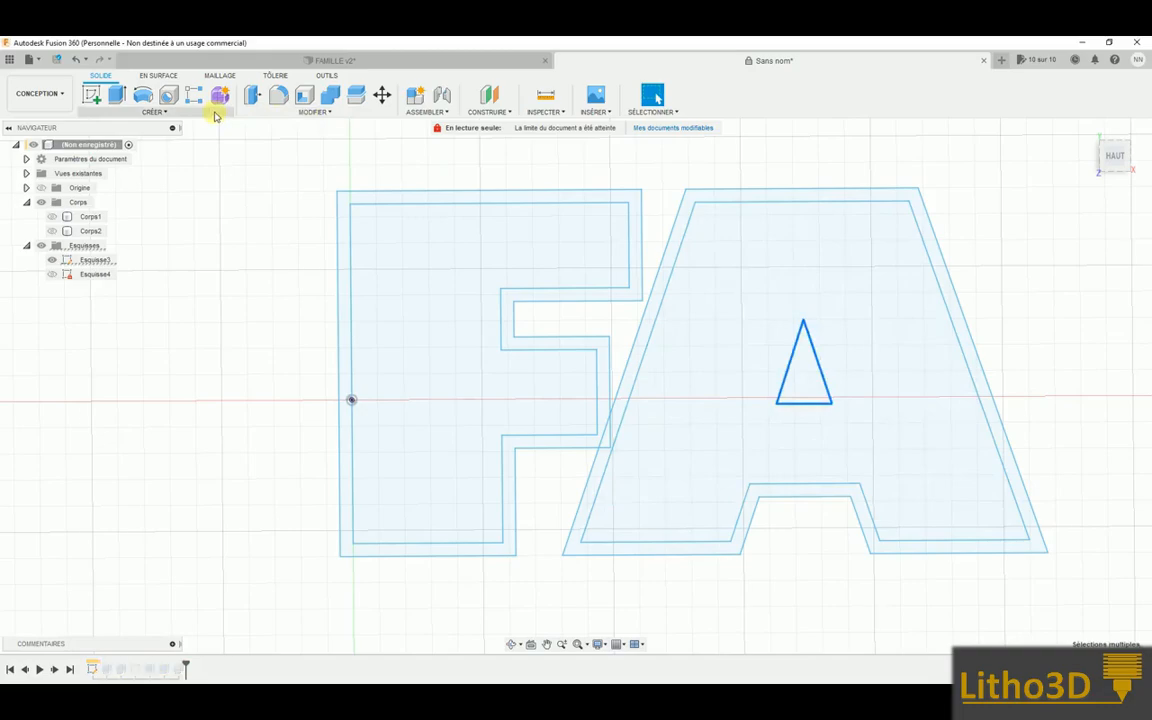
key("o")
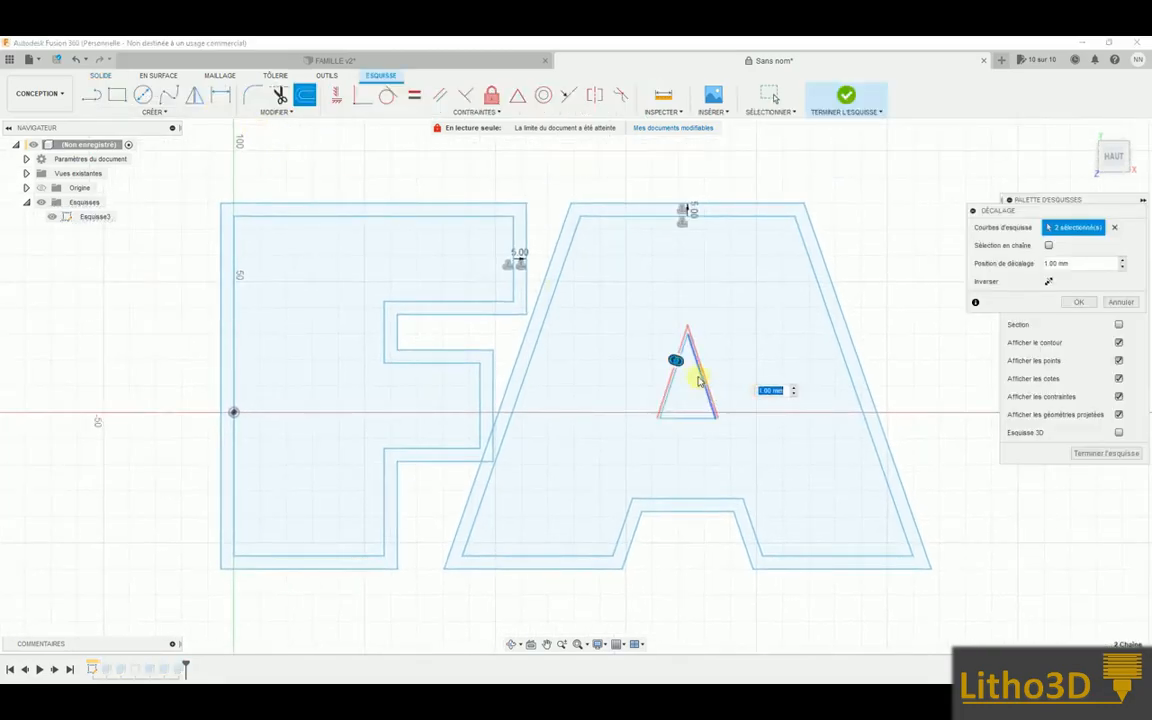
left_click_drag(677, 363, 668, 360)
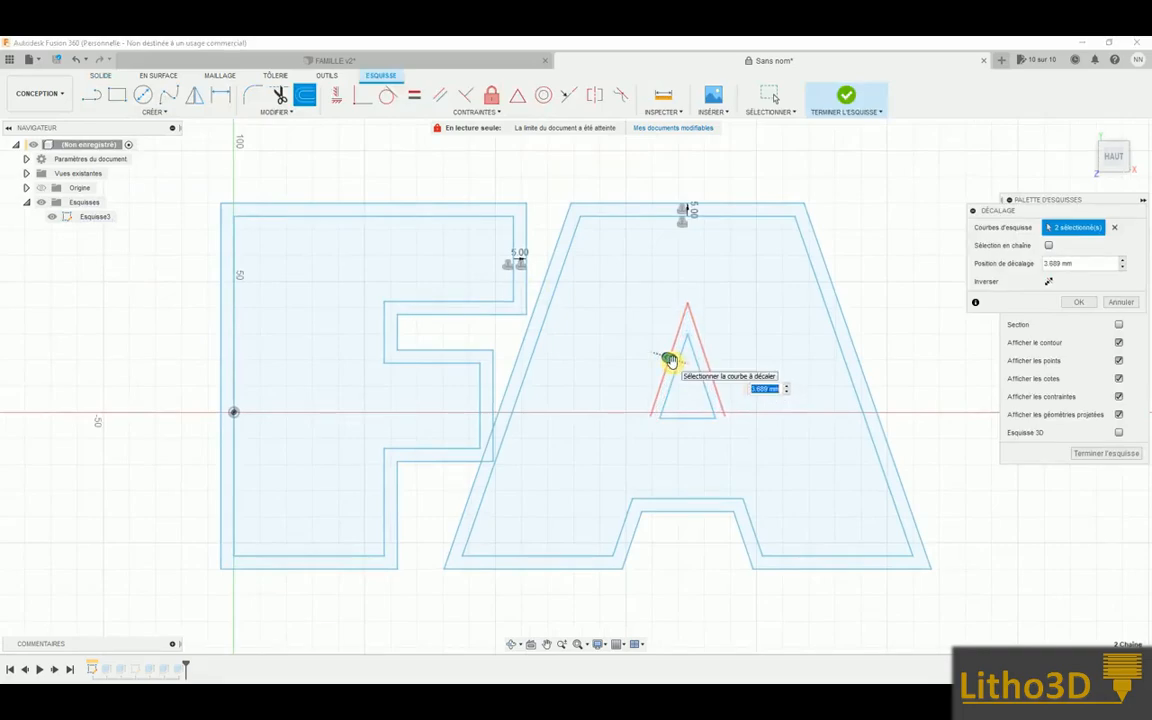
left_click(688, 417)
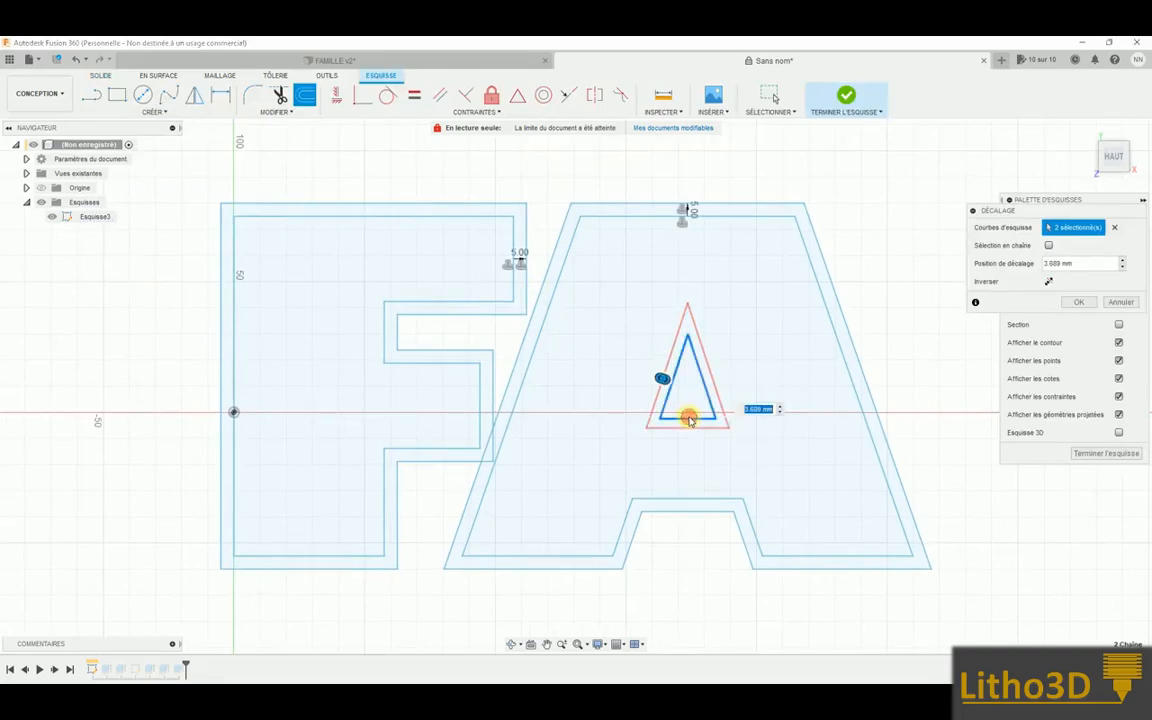
type("5")
key("Return")
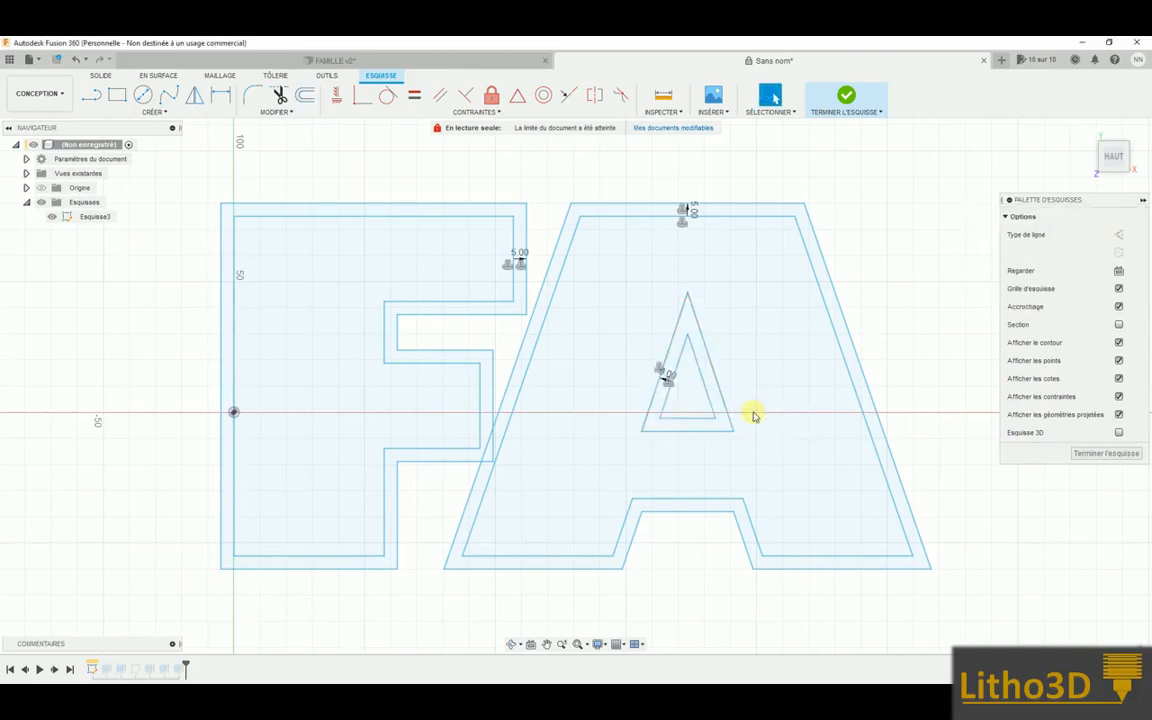
scroll(691, 361, "down", 3)
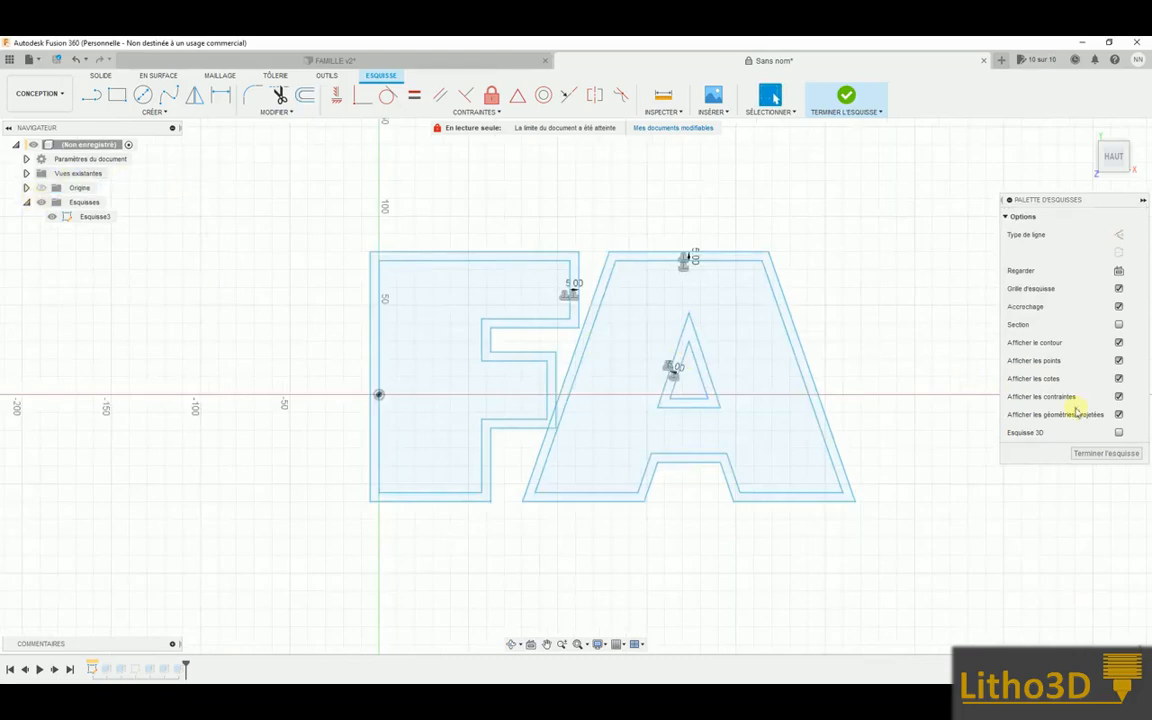
left_click(1086, 453)
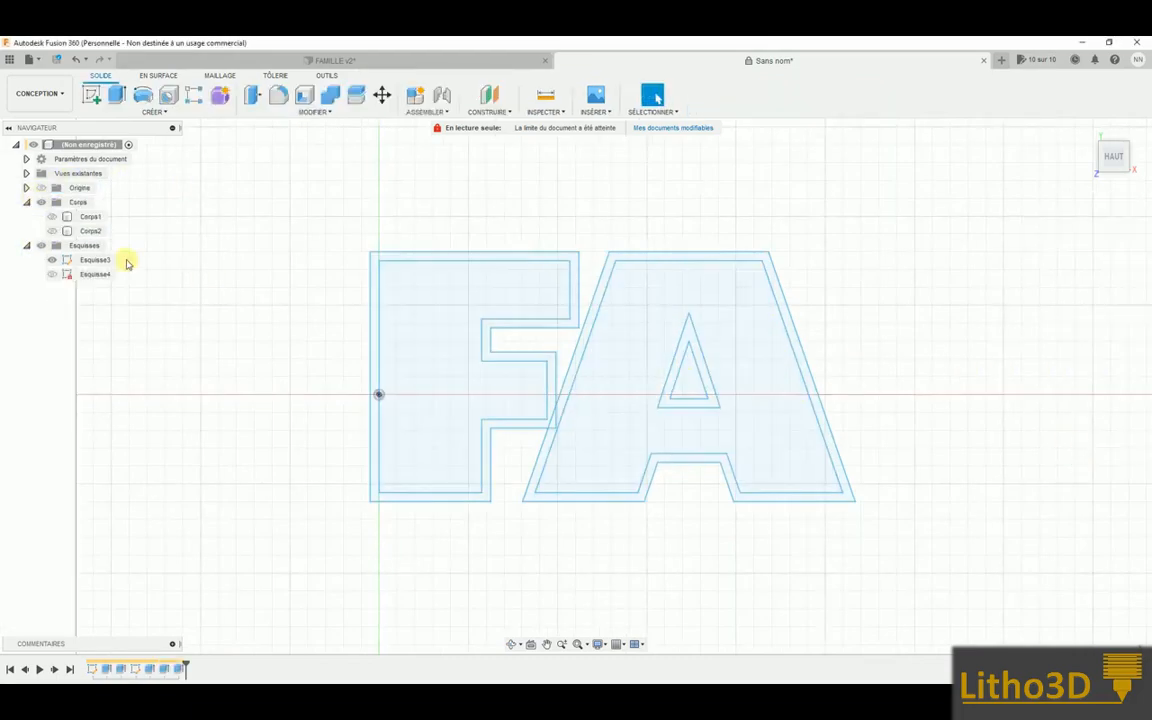
Show the A's body and delete the 1 mm extrusion that forms its floor
left_click(52, 231)
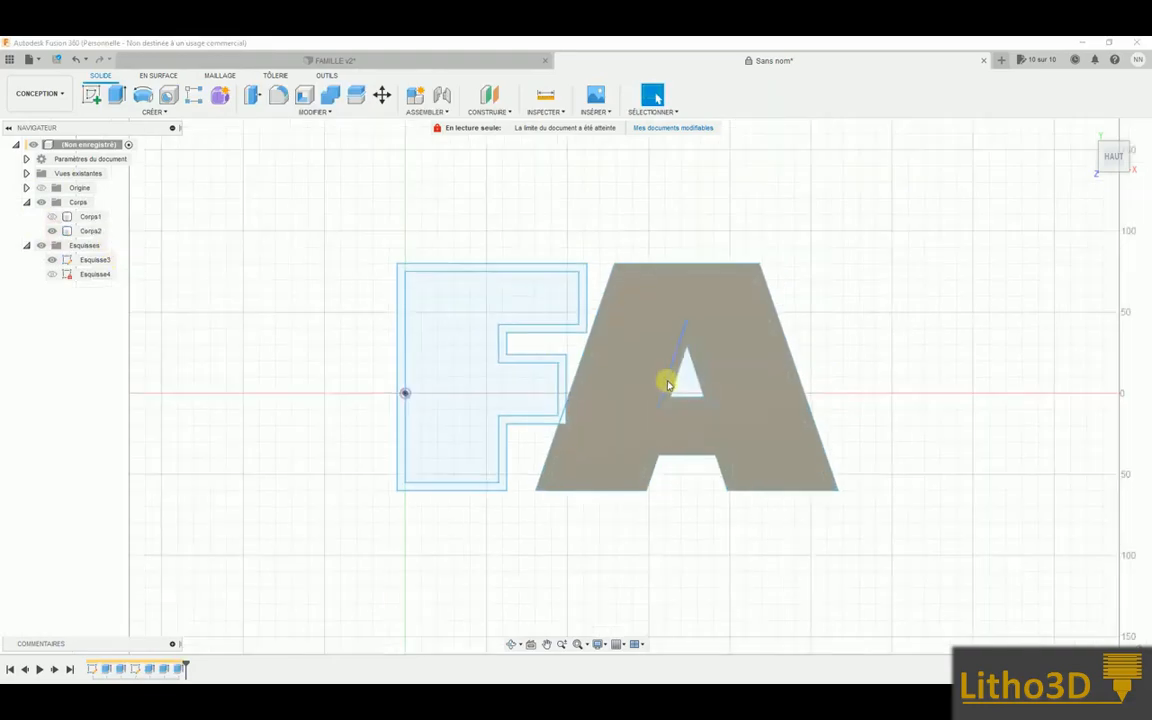
scroll(668, 384, "up", 5)
left_click(685, 426)
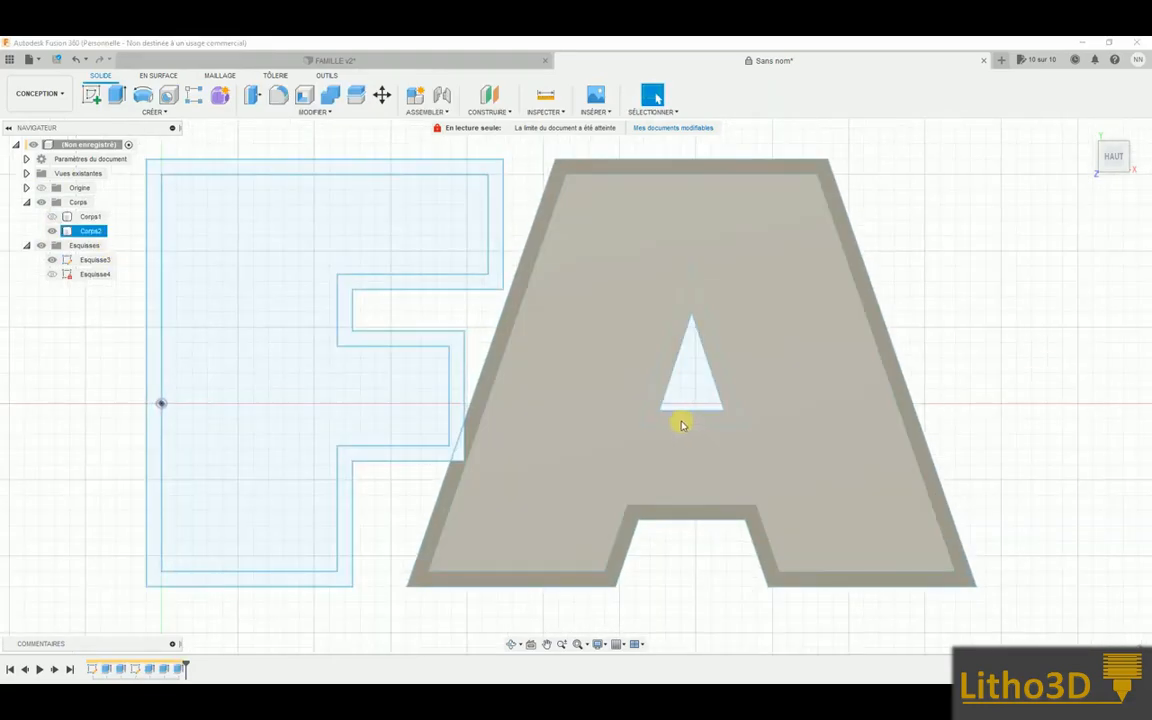
middle_click_drag(678, 426, 678, 405, "shift")
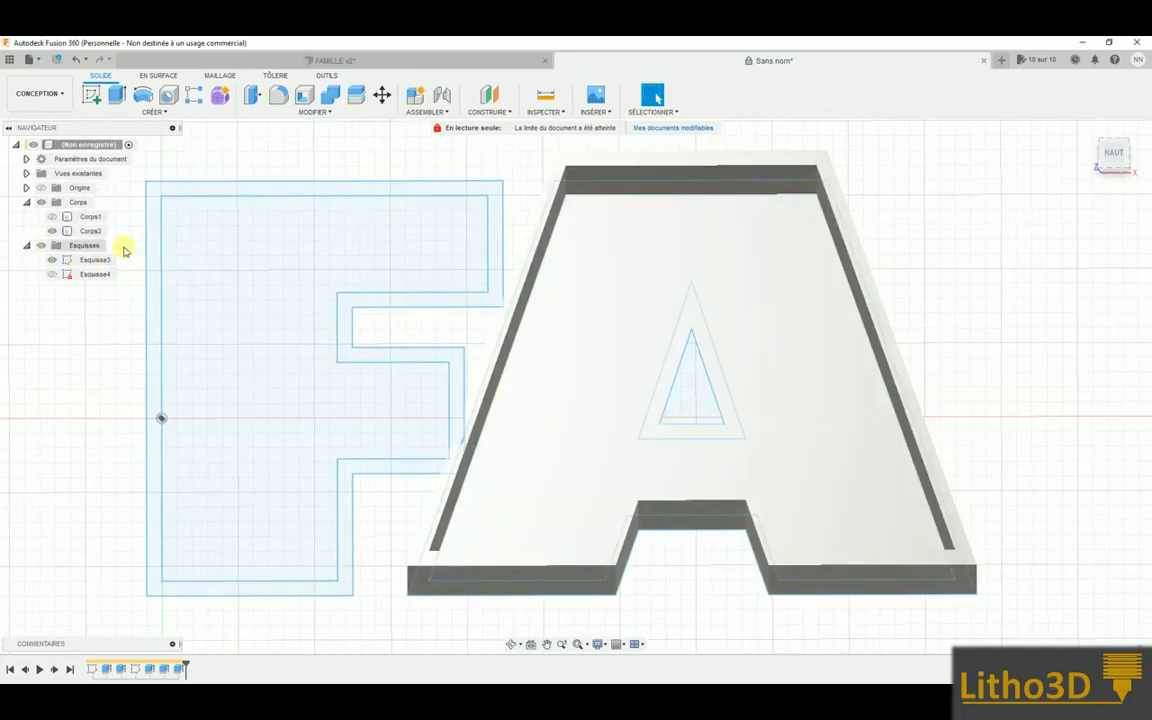
left_click(199, 572)
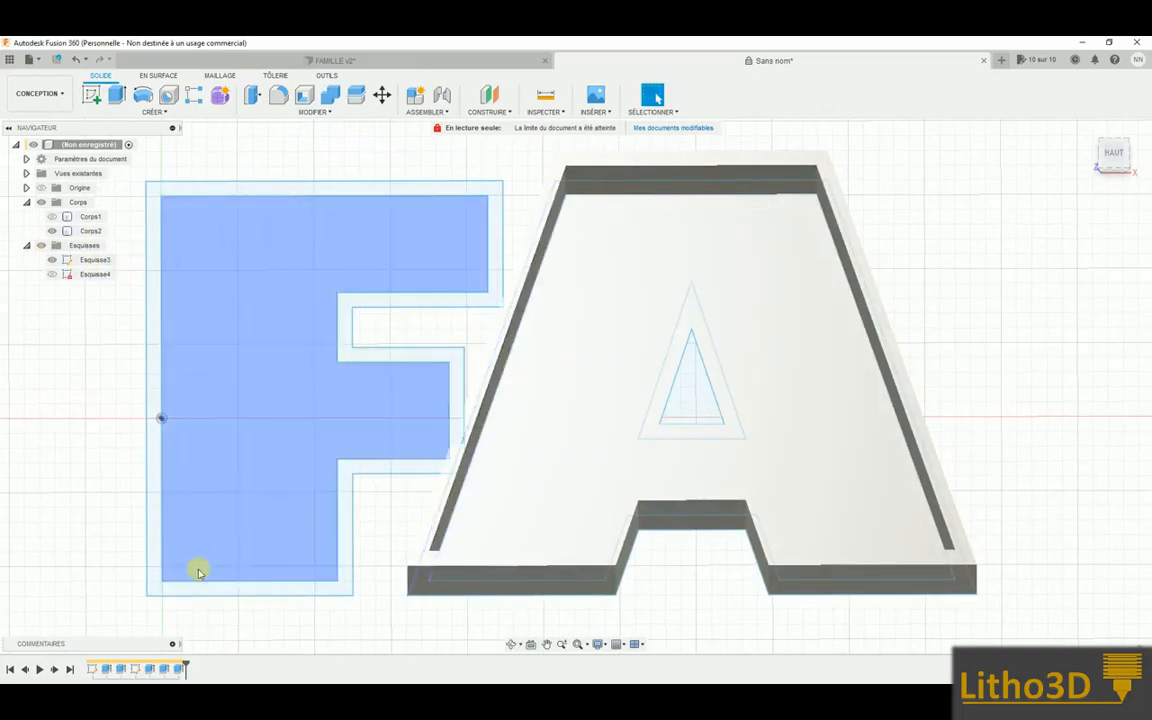
right_click(180, 668)
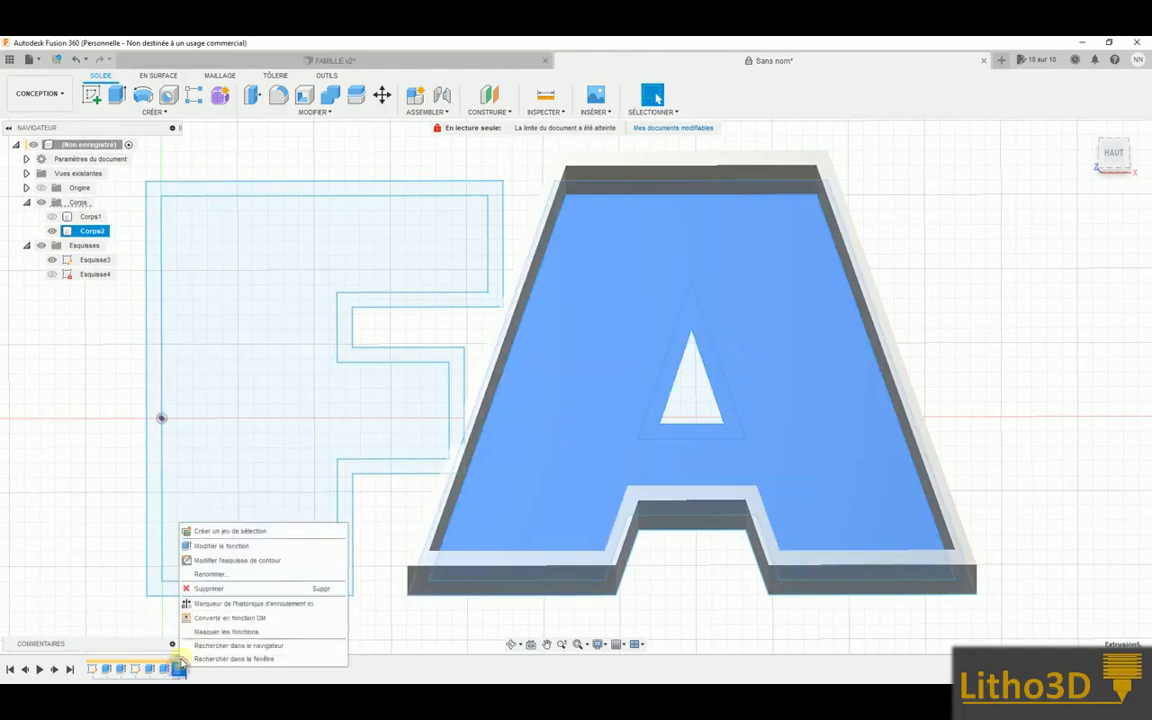
left_click(201, 591)
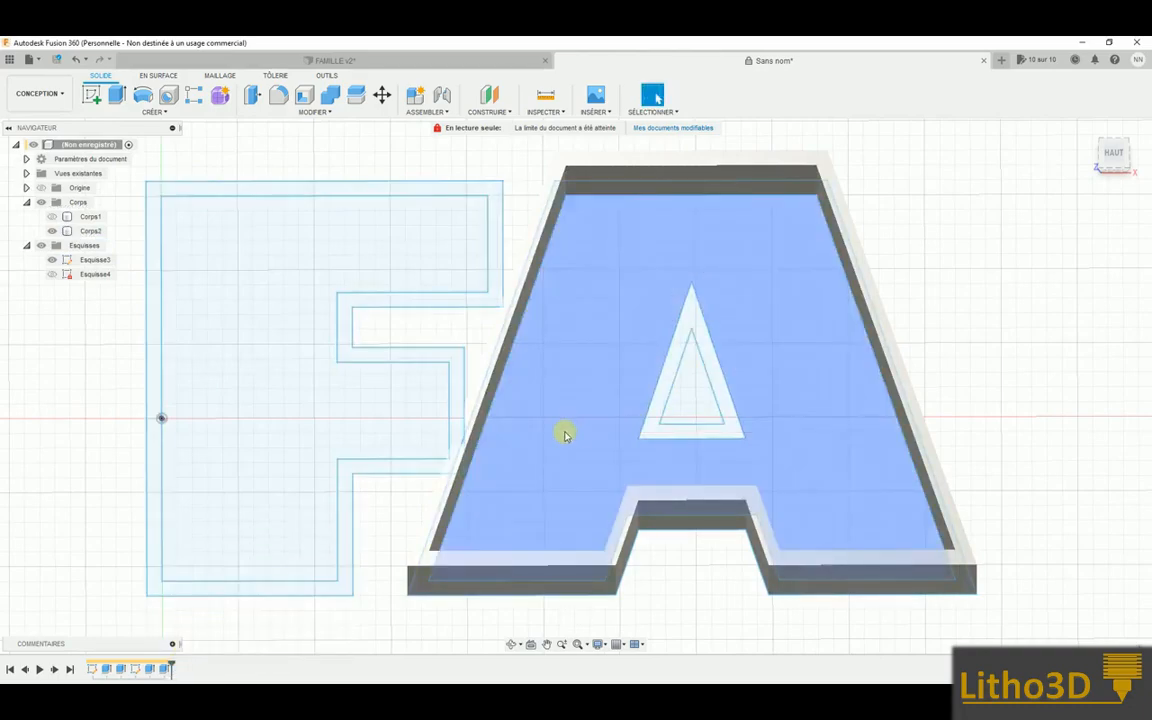
Edit the A's 40 mm border extrusion to also include the band around its inner triangle
left_click(656, 422)
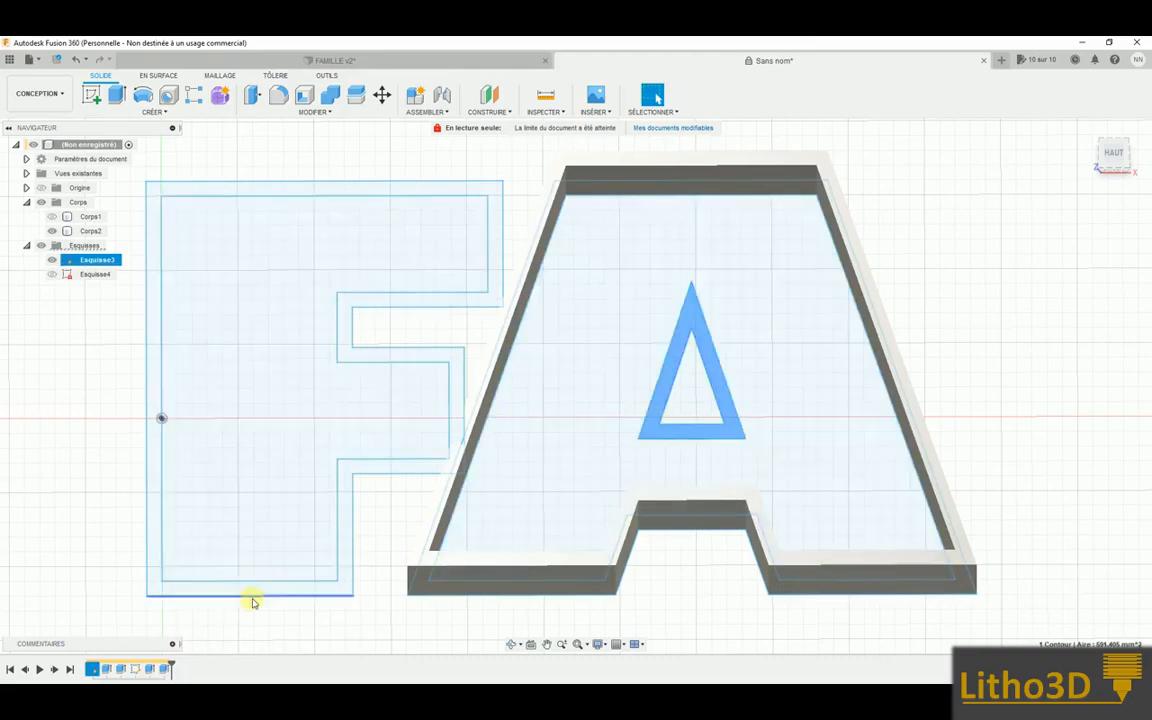
right_click(165, 670)
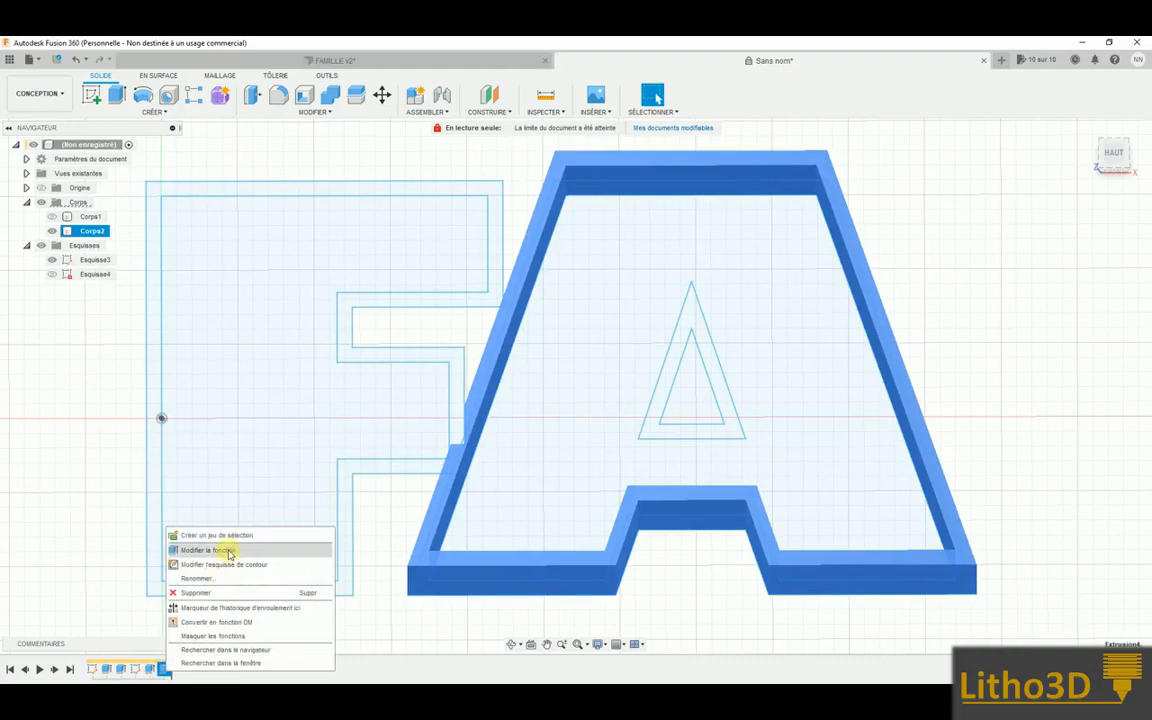
left_click(229, 551)
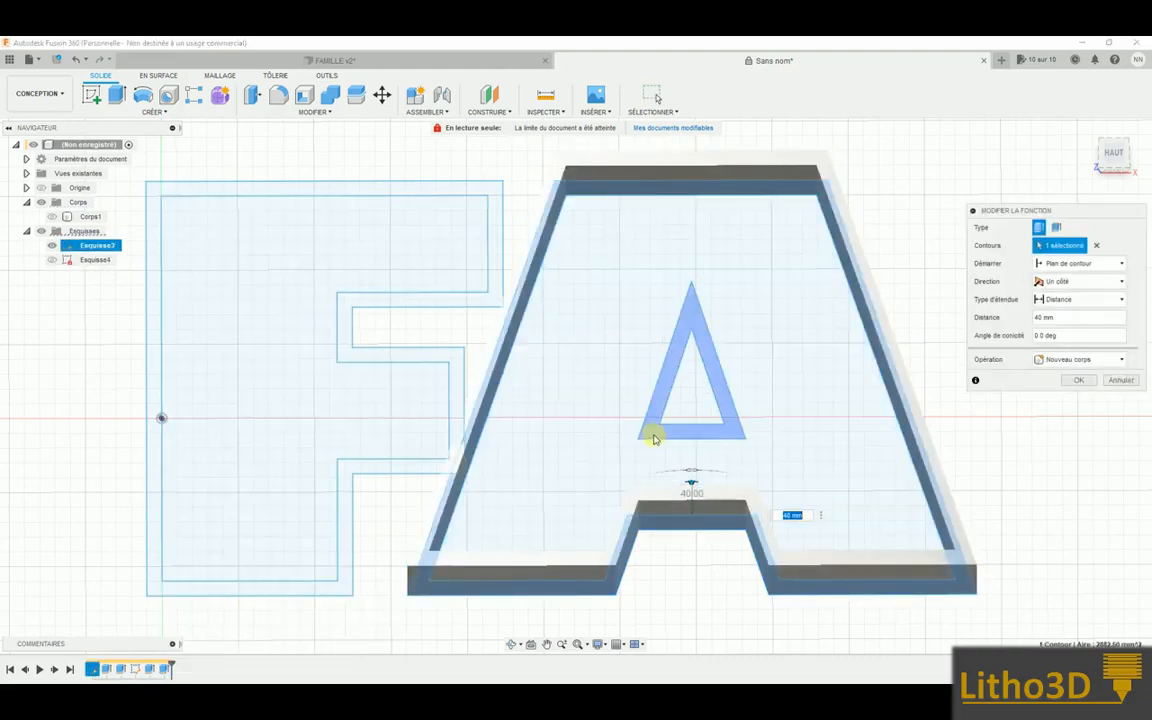
left_click(654, 433)
middle_click_drag(715, 404, 731, 399, "shift")
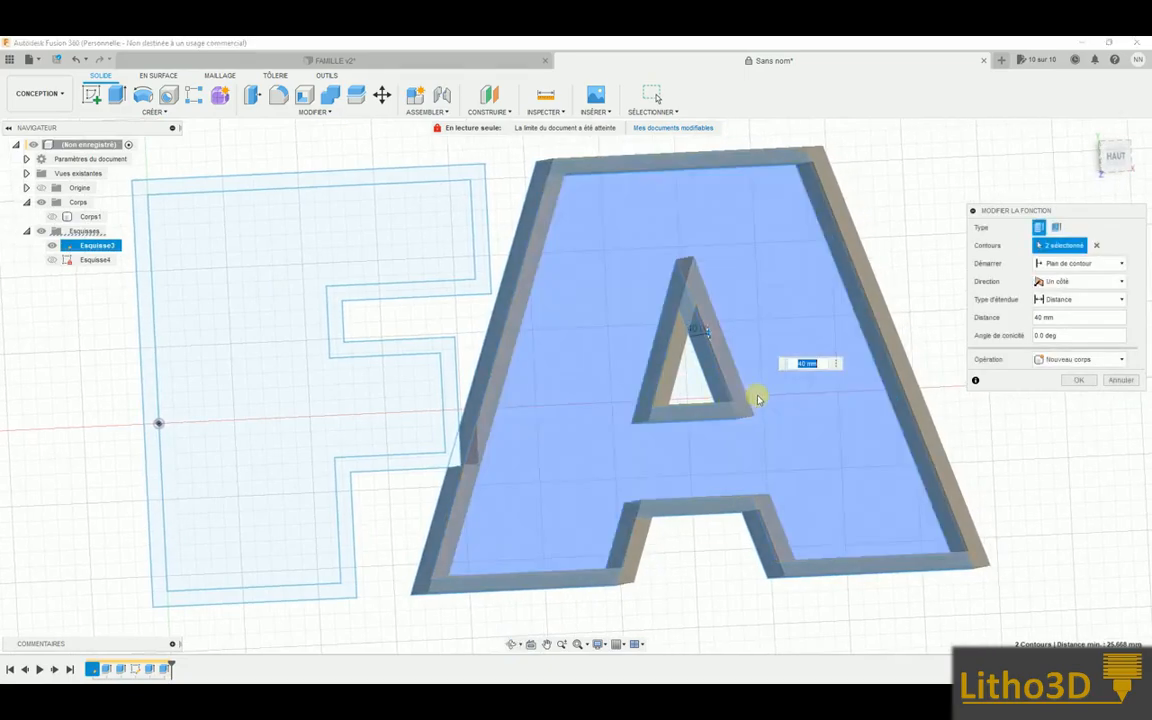
left_click(1080, 381)
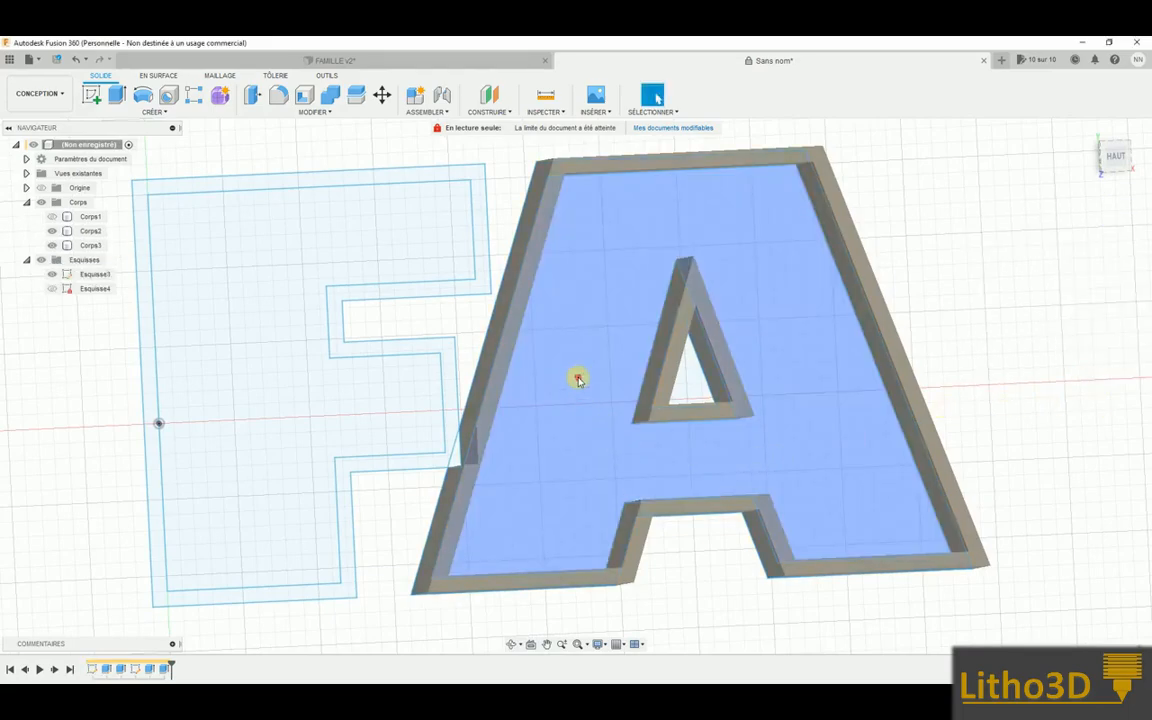
Extrude the A's inner area between the outer wall and the triangle wall 1 mm, joined to the existing bodies
left_click(578, 379)
key("e")
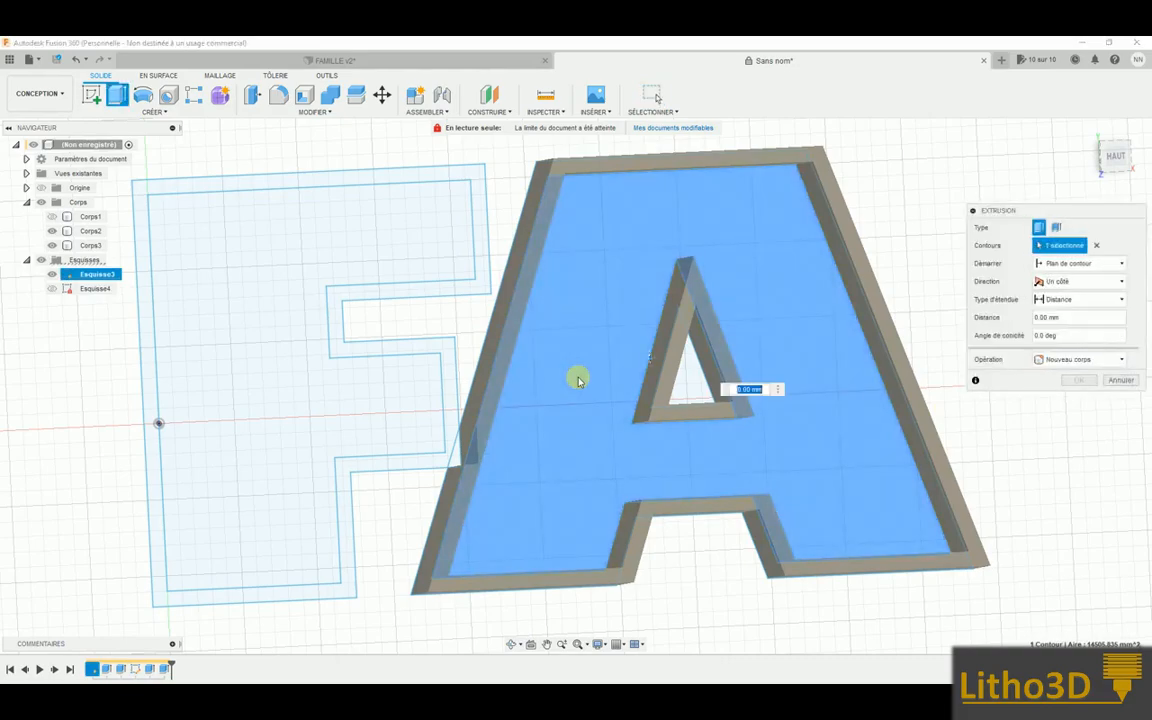
middle_click_drag(632, 375, 632, 357, "shift")
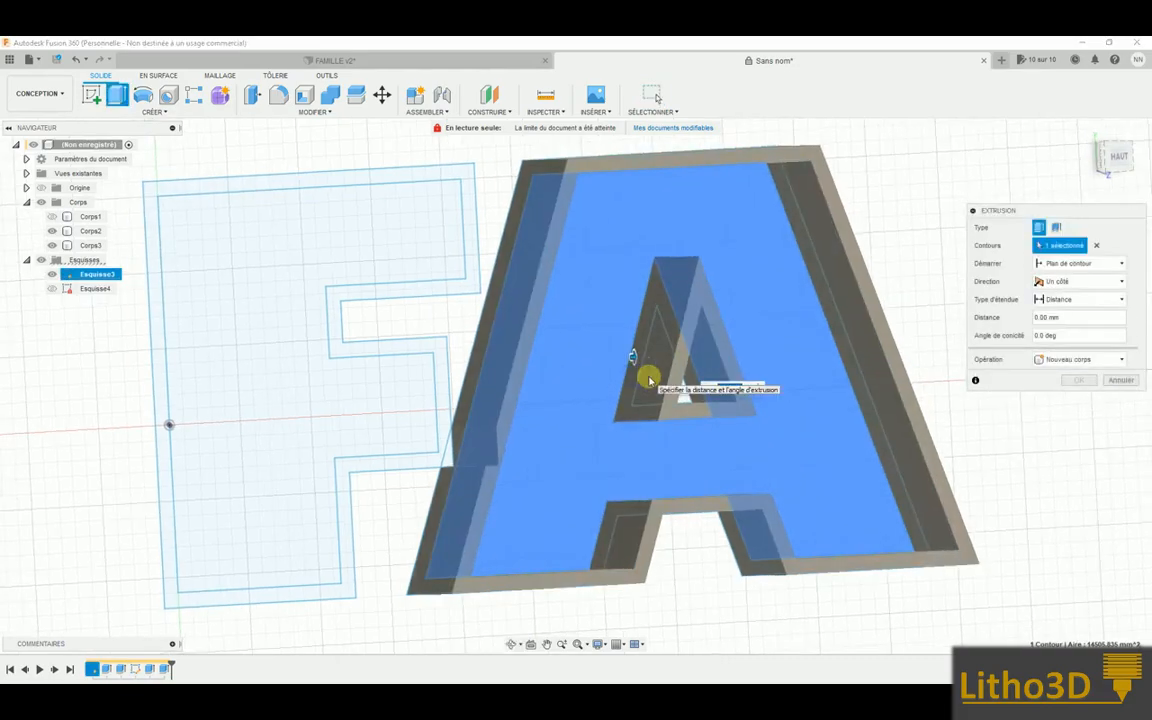
type("1")
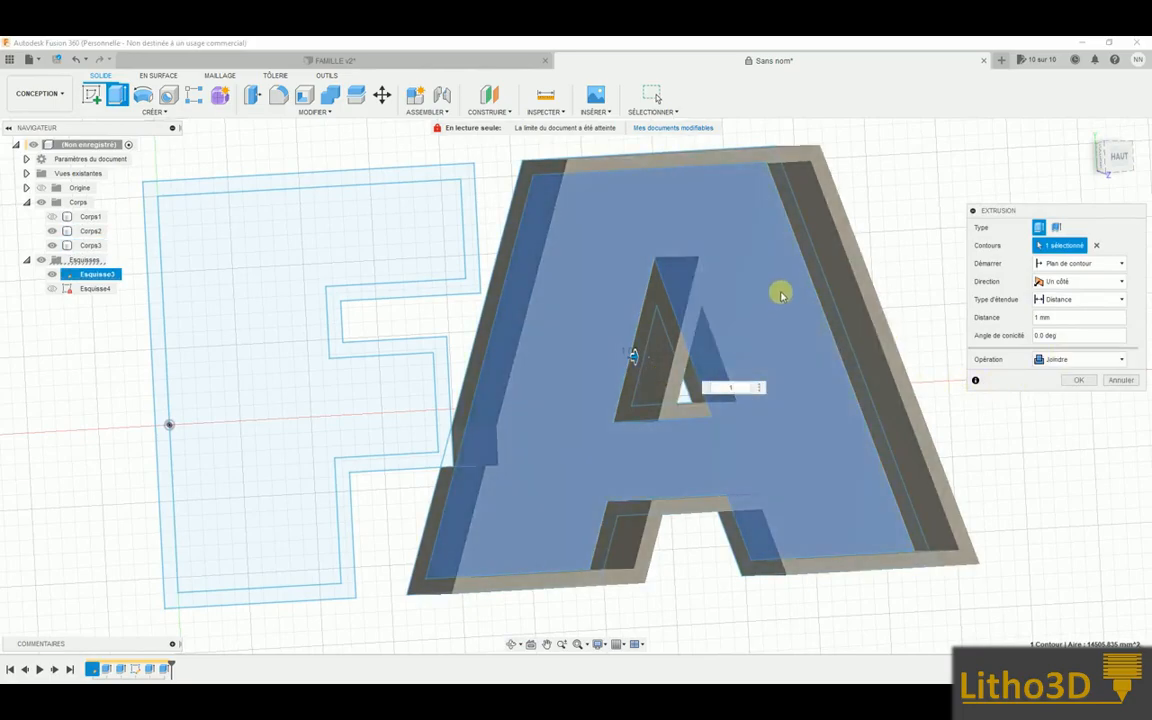
left_click(1078, 380)
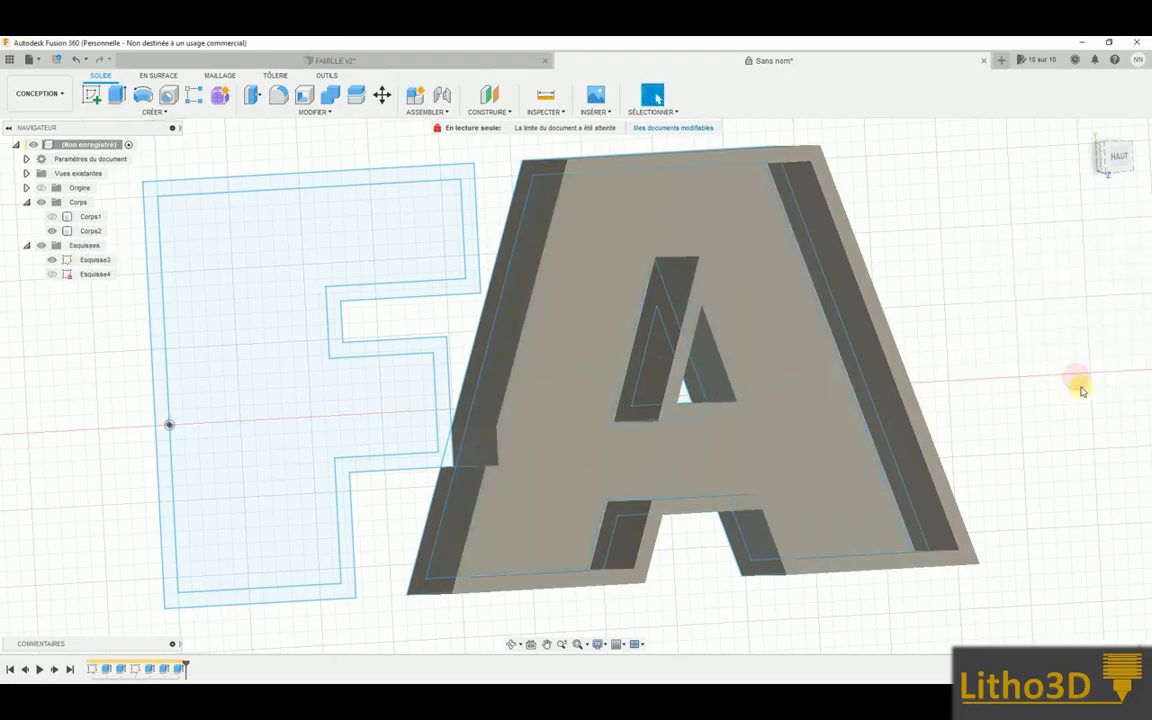
left_click(740, 339)
middle_click_drag(740, 339, 775, 393, "shift")
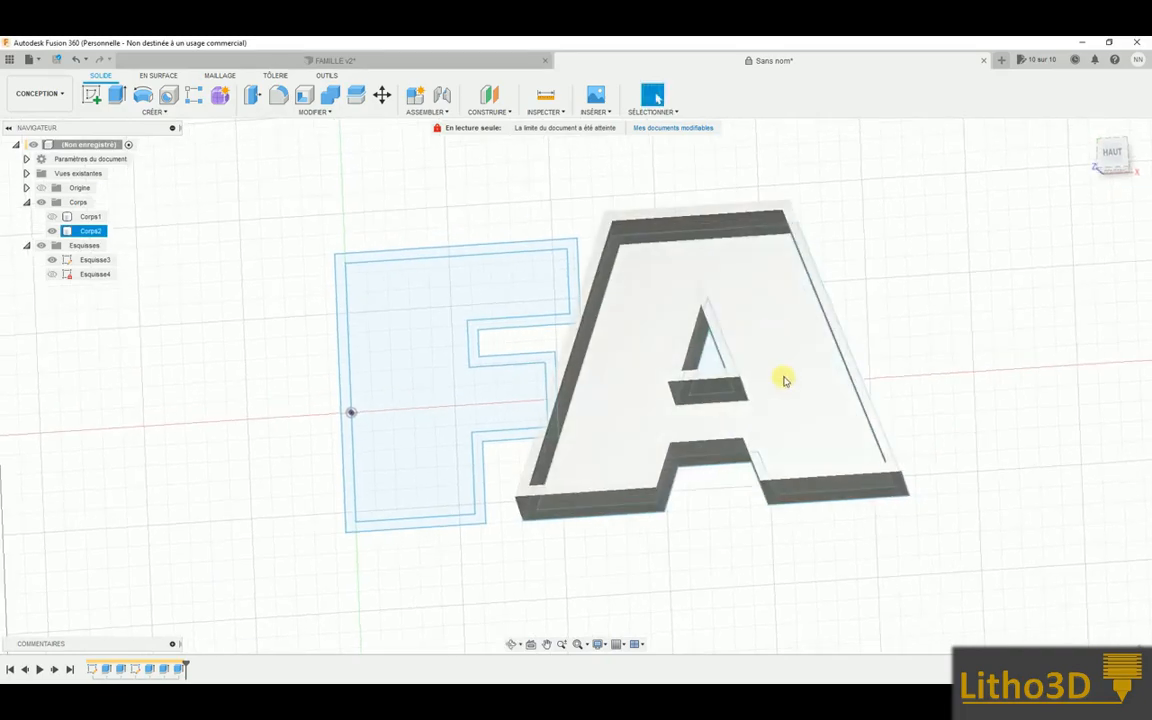
scroll(766, 257, "up", 5)
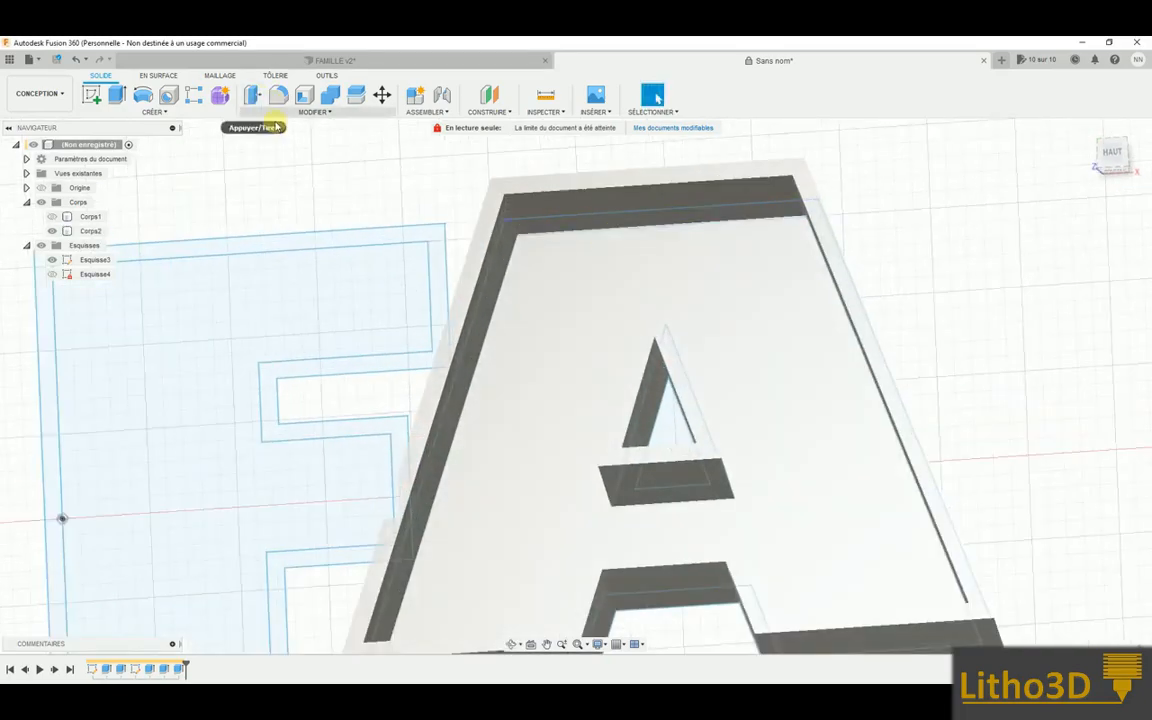
key("o")
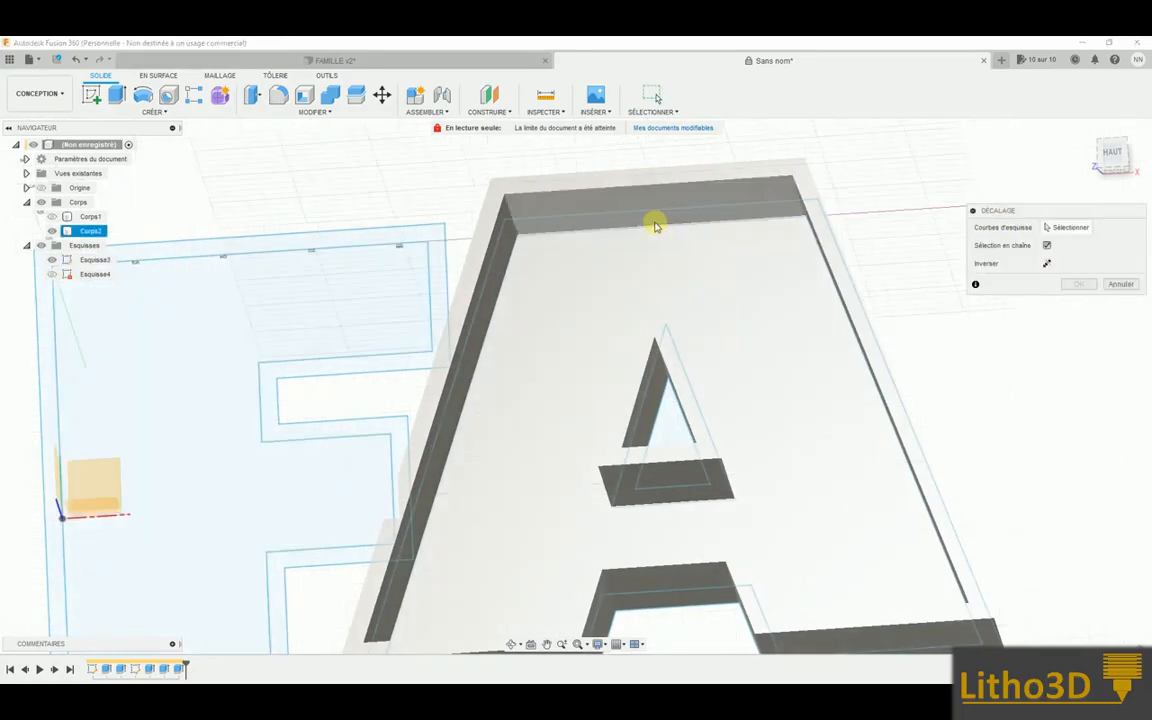
scroll(636, 234, "up", 3)
mouse_move(625, 227)
middle_mouse_down("shift")
mouse_move(630, 244)
mouse_move(637, 233)
middle_mouse_up("shift")
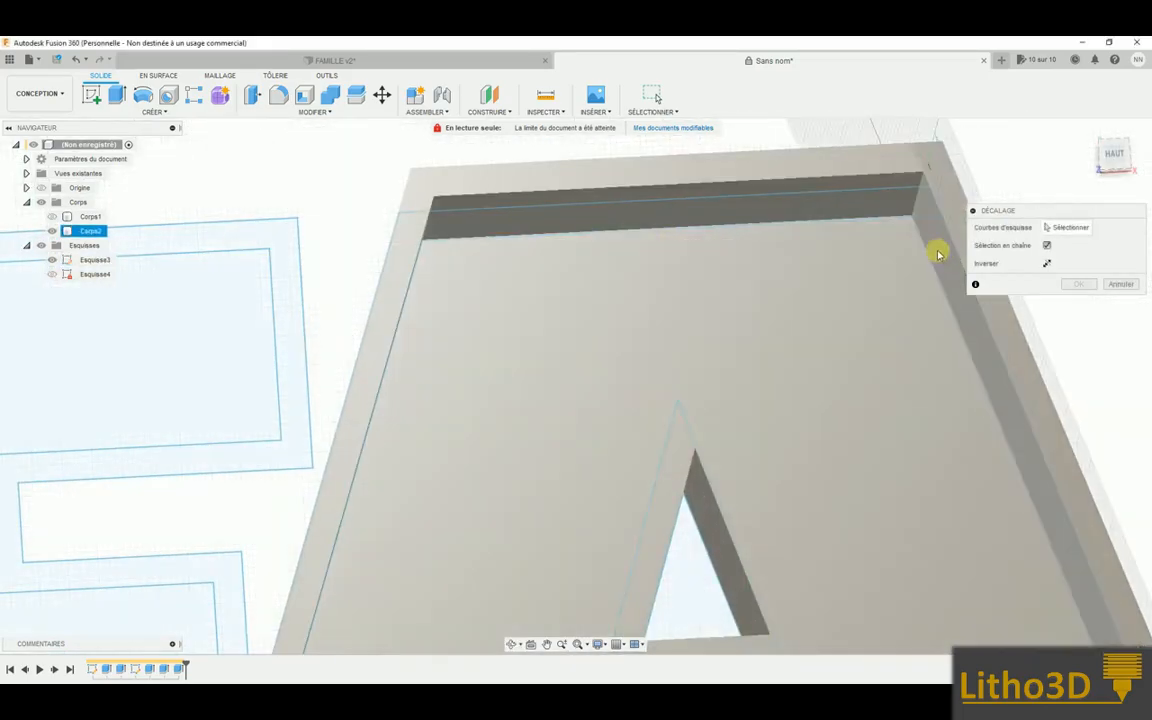
left_click(924, 246)
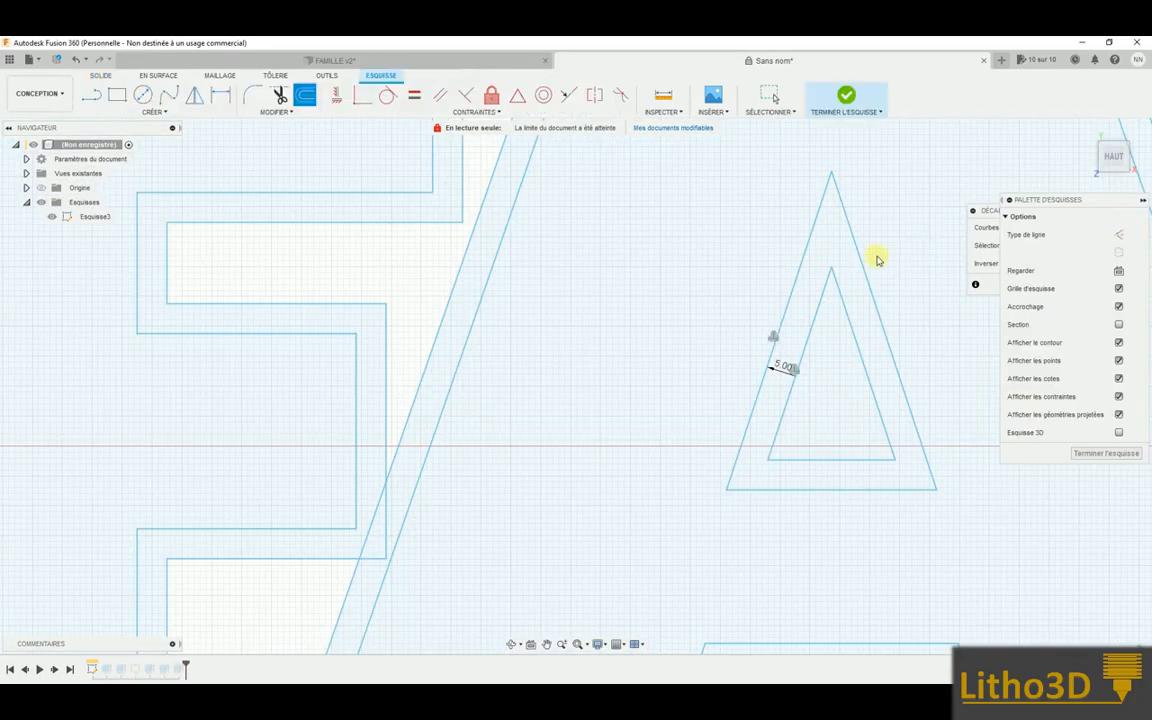
mouse_move(873, 251)
middle_mouse_down()
mouse_move(648, 296)
mouse_move(628, 312)
mouse_move(663, 306)
middle_mouse_up()
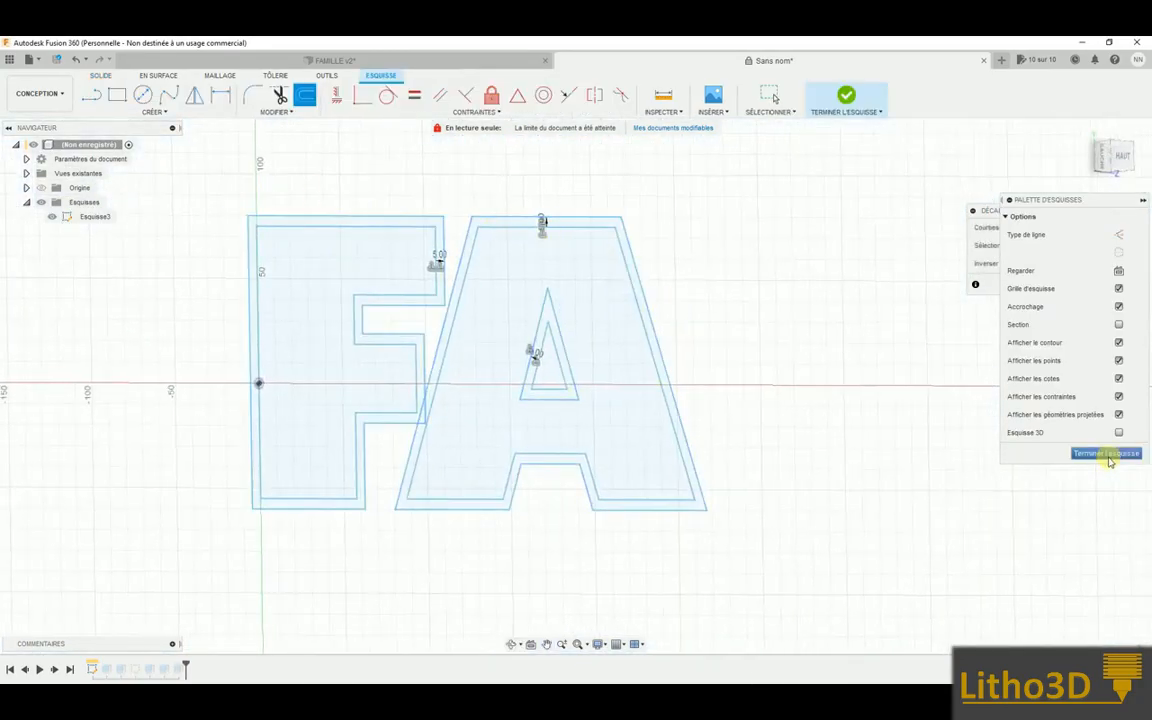
left_click_drag(988, 212, 875, 212)
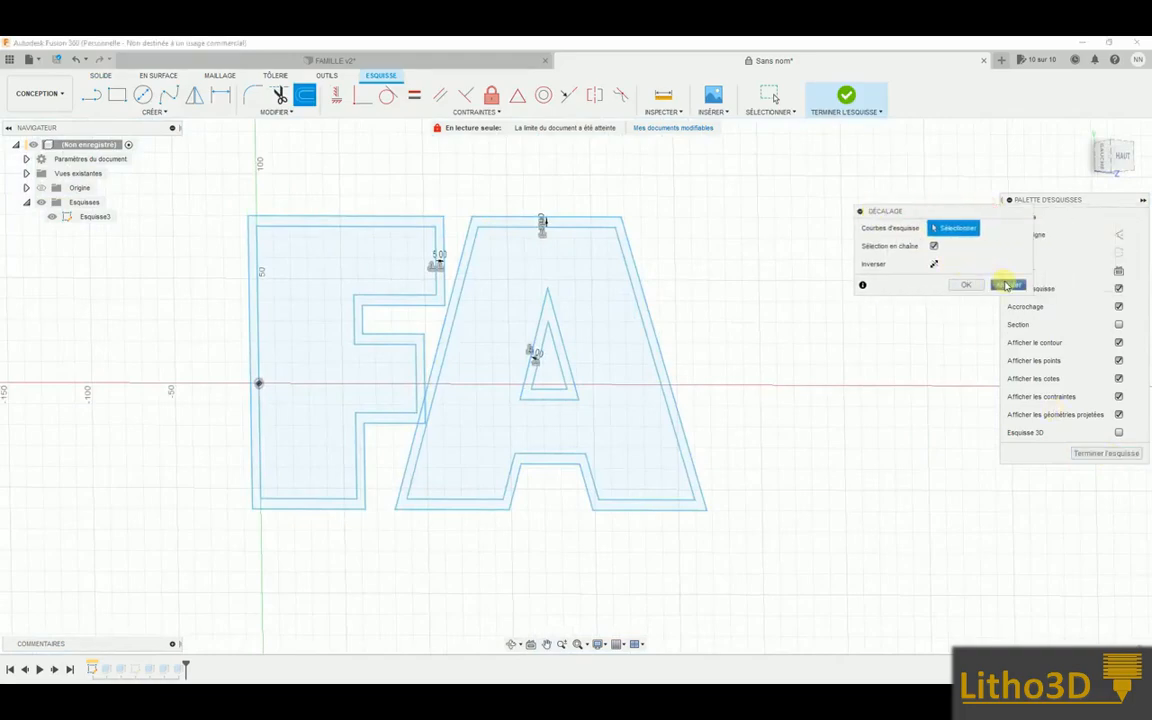
left_click(1007, 286)
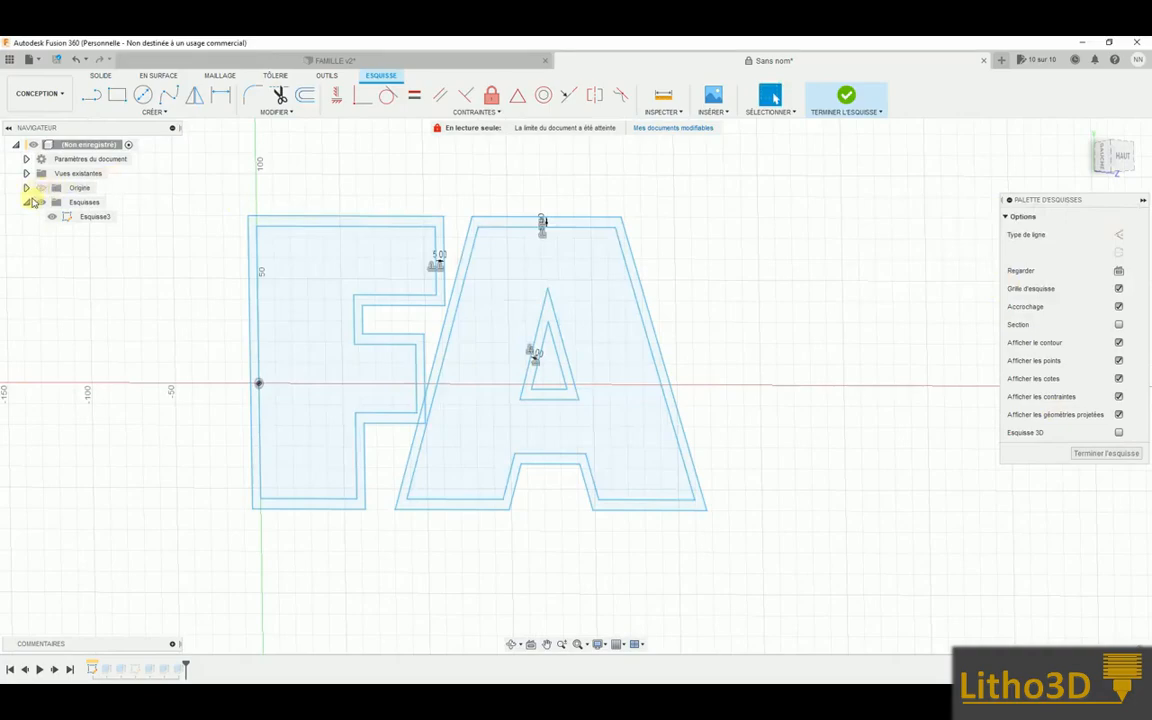
left_click(1106, 454)
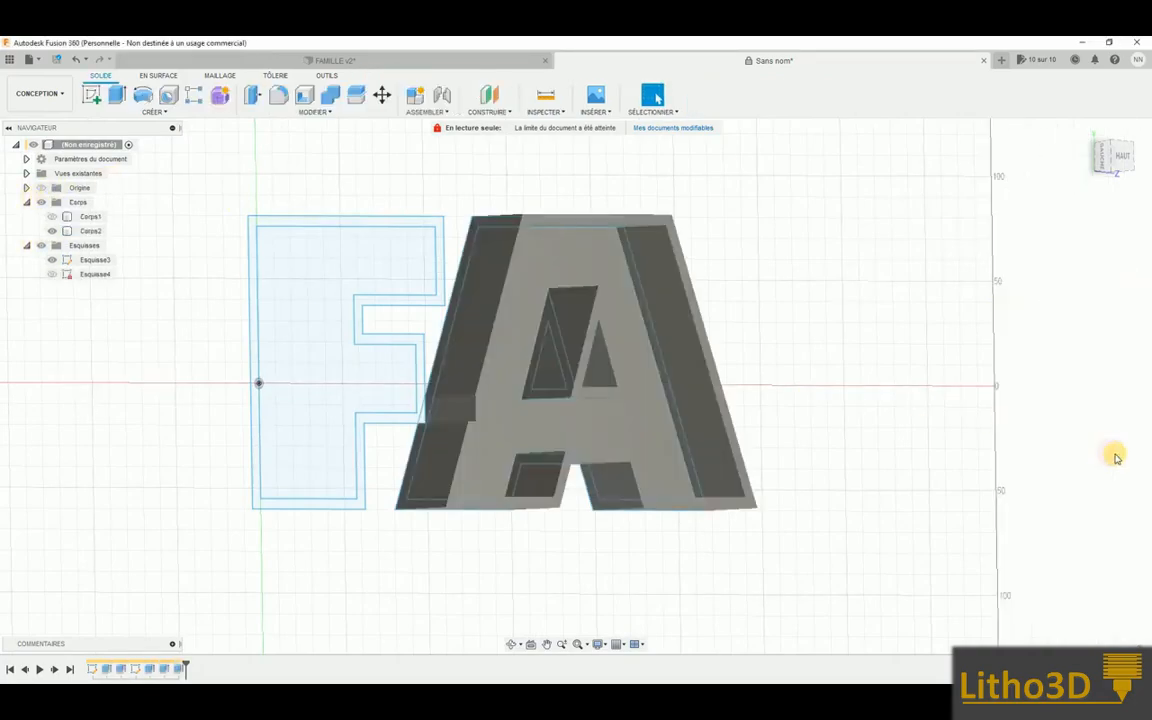
Start a new sketch on the A's inner floor face
middle_click_drag(694, 411, 232, 332, "shift")
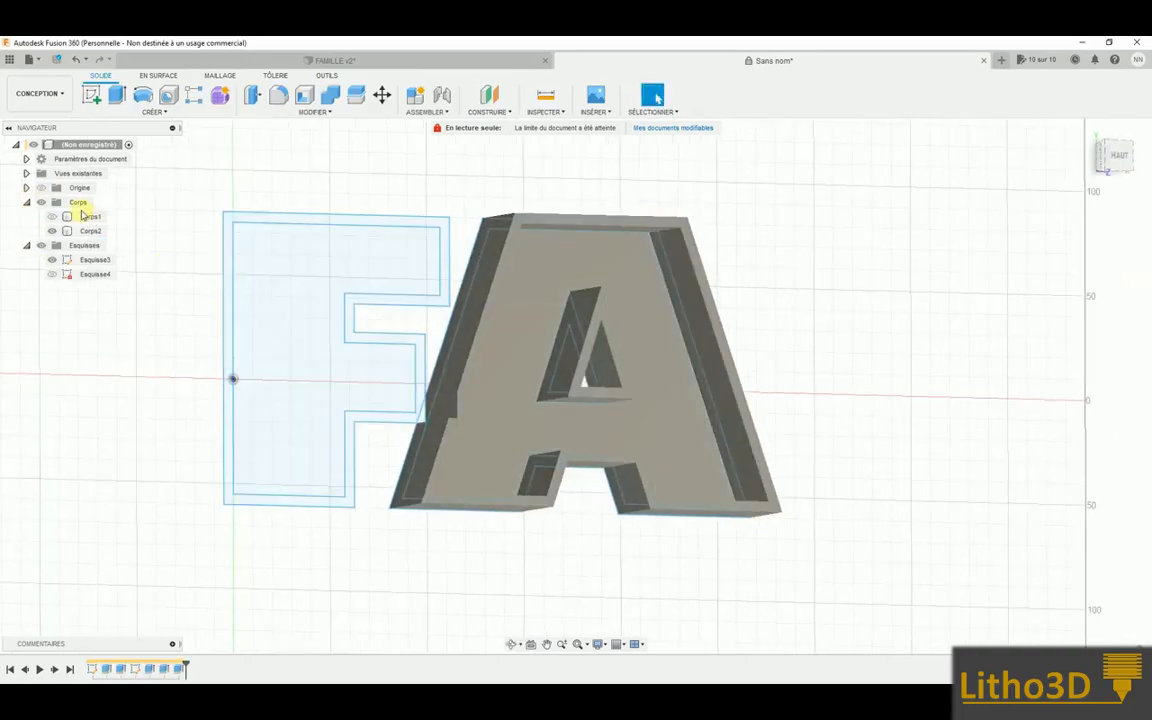
left_click(90, 231)
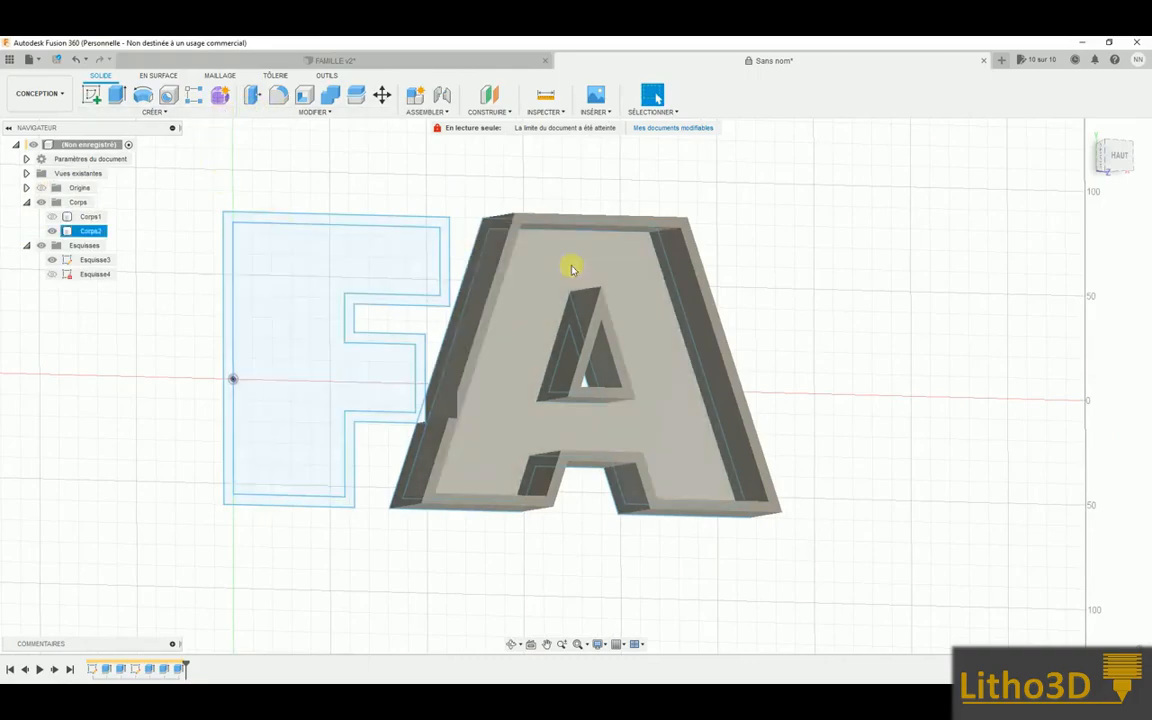
middle_click_drag(608, 277, 621, 288, "shift")
key("Escape")
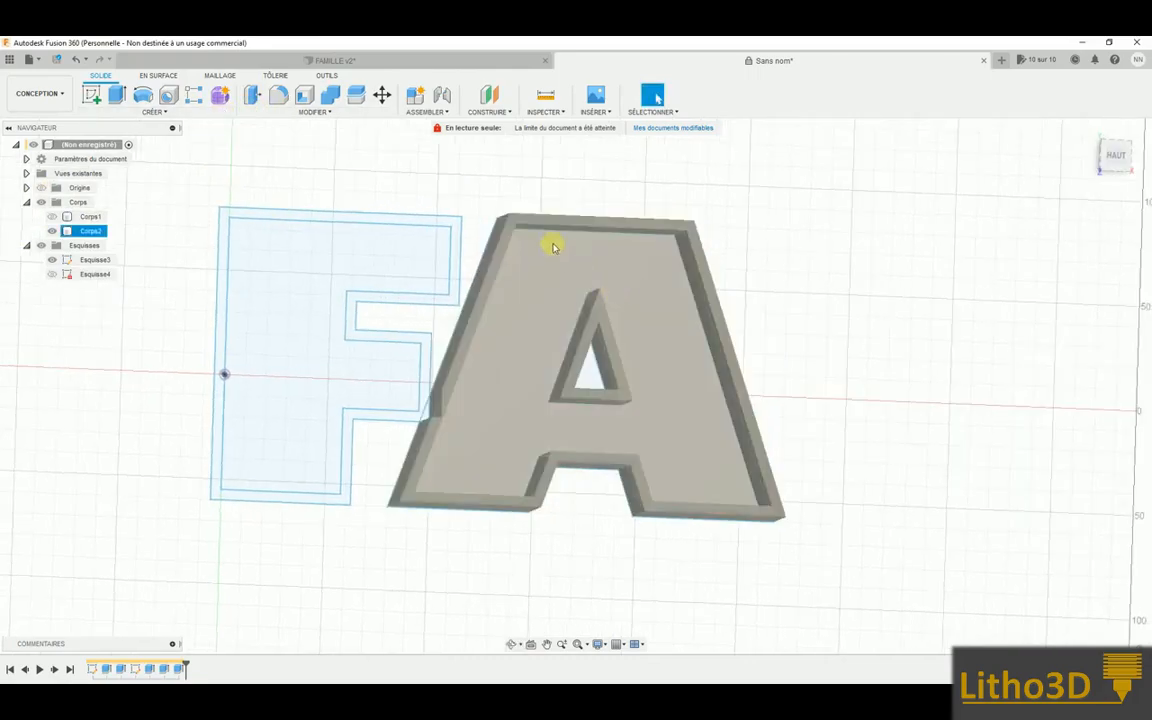
left_click(608, 274)
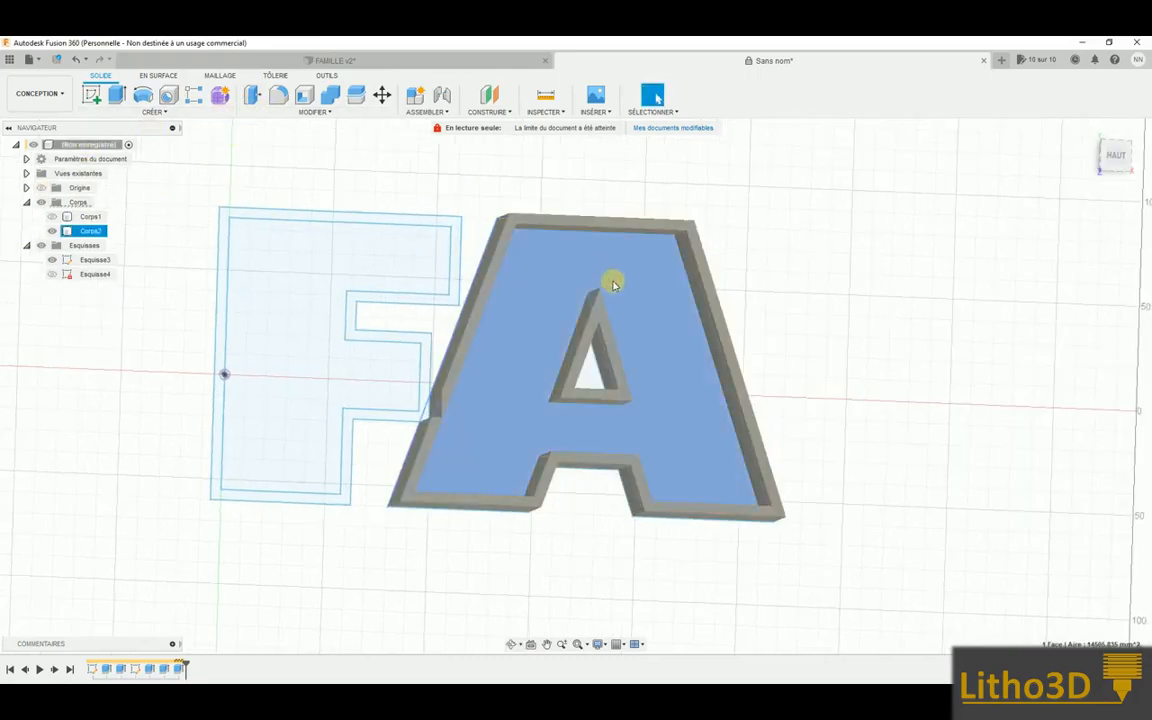
left_click(92, 96)
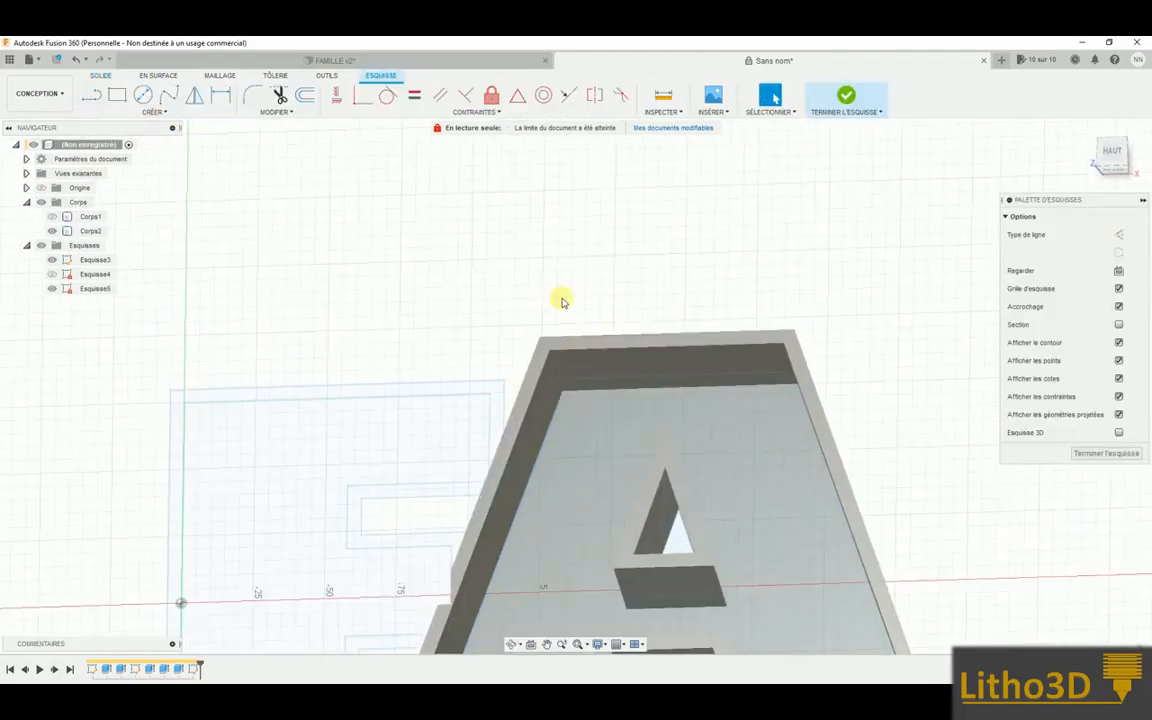
Offset the outer contour of the A's floor inward by 1.2 mm
key("o")
left_click(658, 387)
middle_click_drag(658, 387, 571, 252)
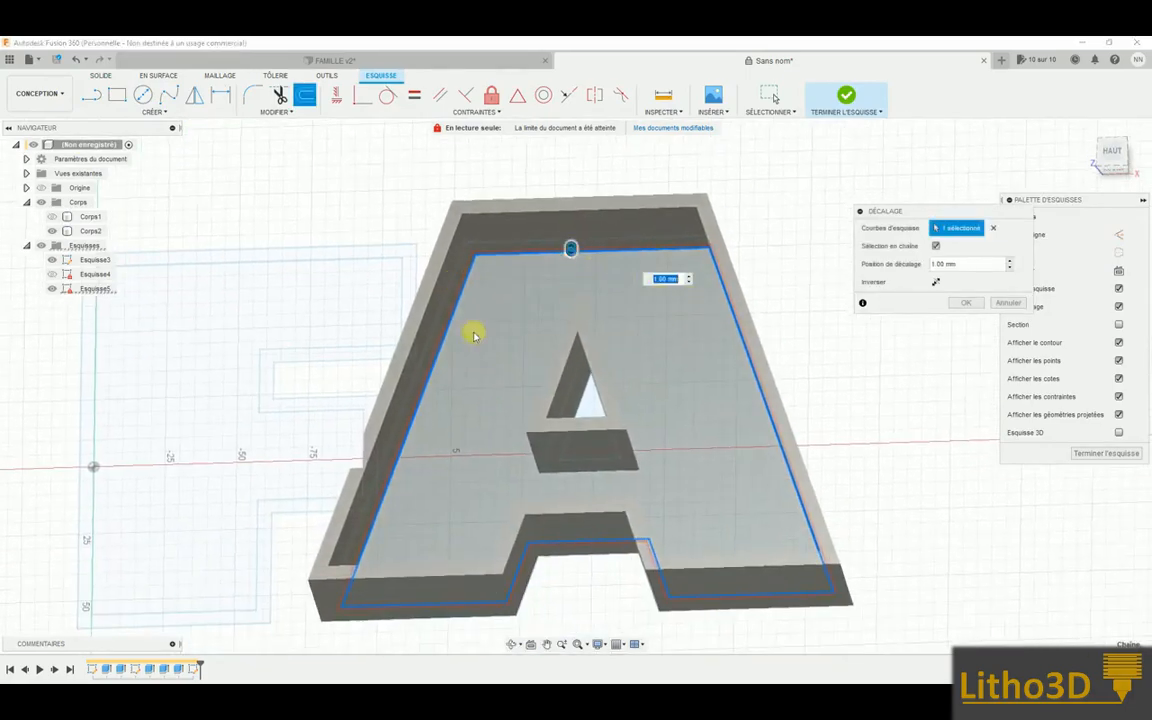
left_click_drag(567, 252, 573, 262)
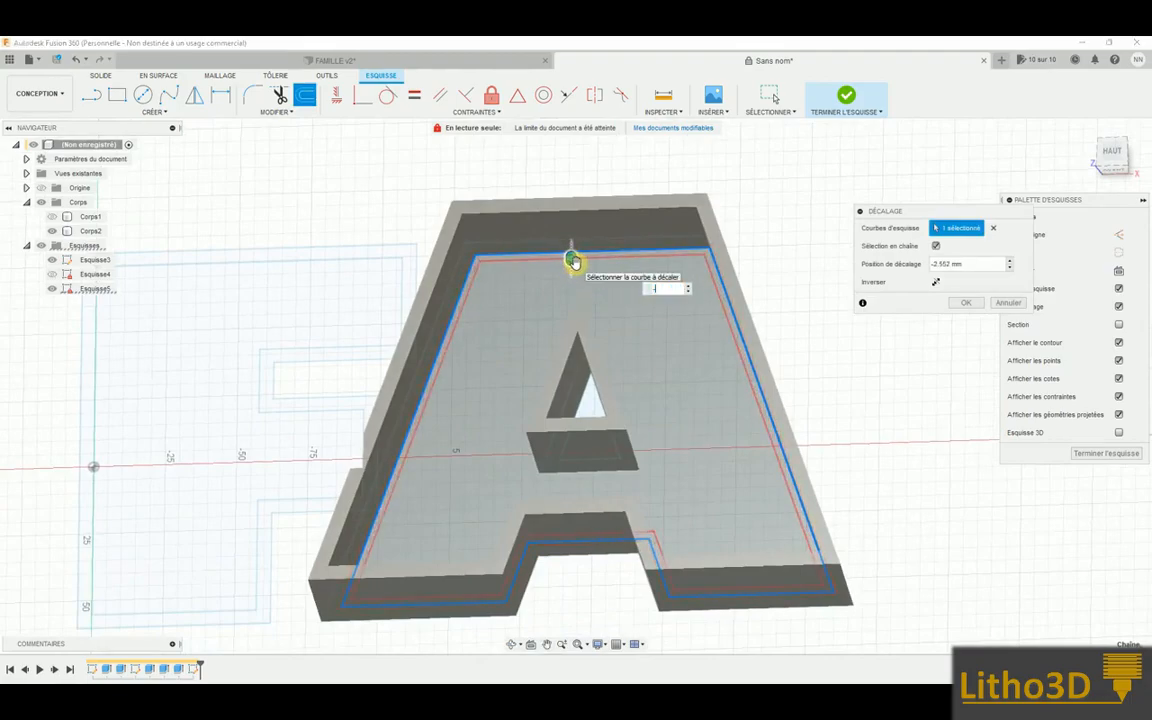
type("-1.2")
key("Return")
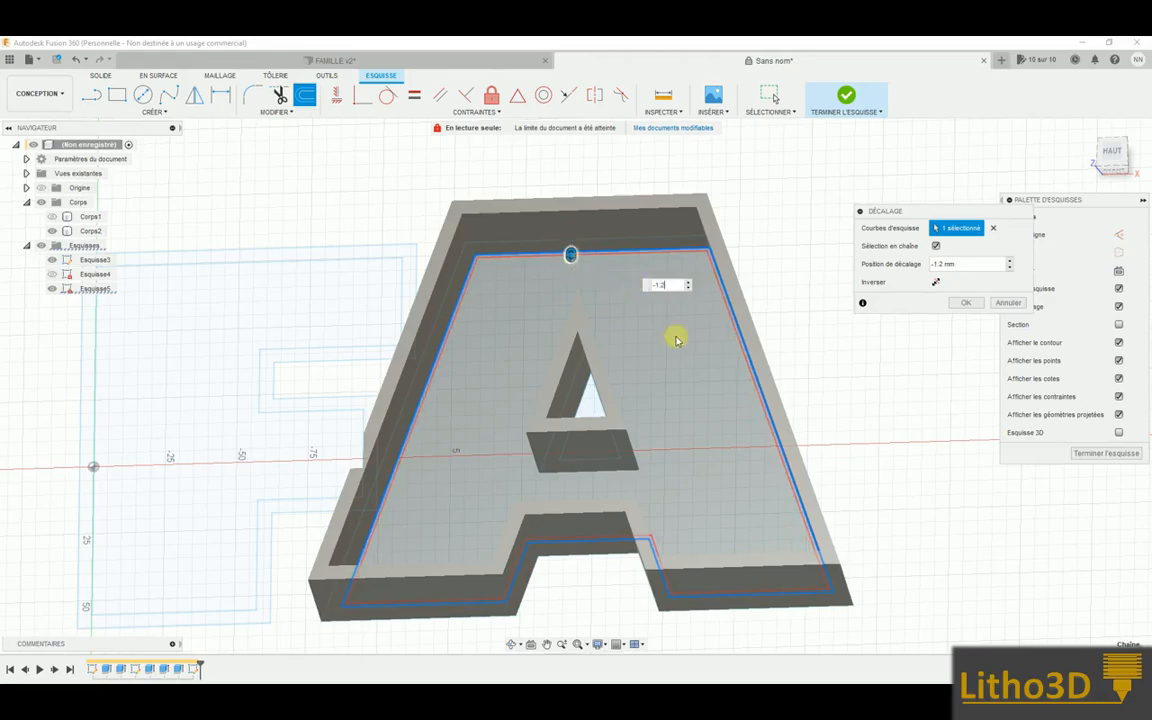
left_click(964, 303)
Offset the base contour of the A's triangle wall outward by 1.2 mm onto the floor
middle_click_drag(756, 437, 669, 436, "shift")
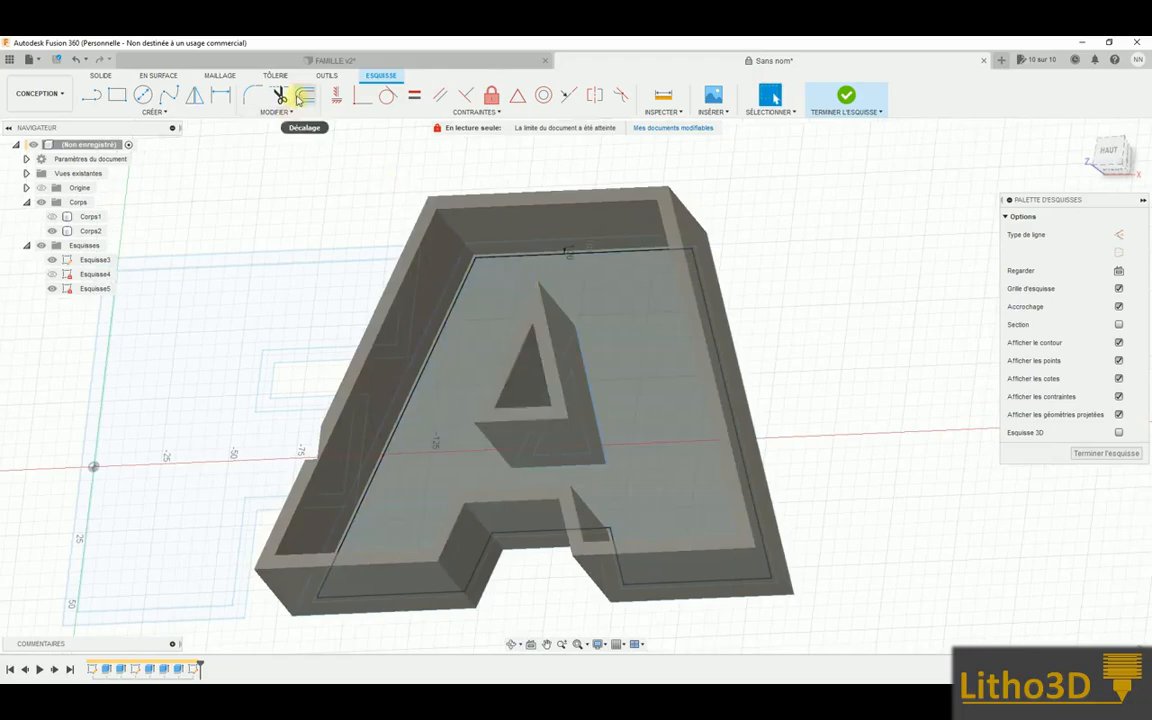
left_click(298, 98)
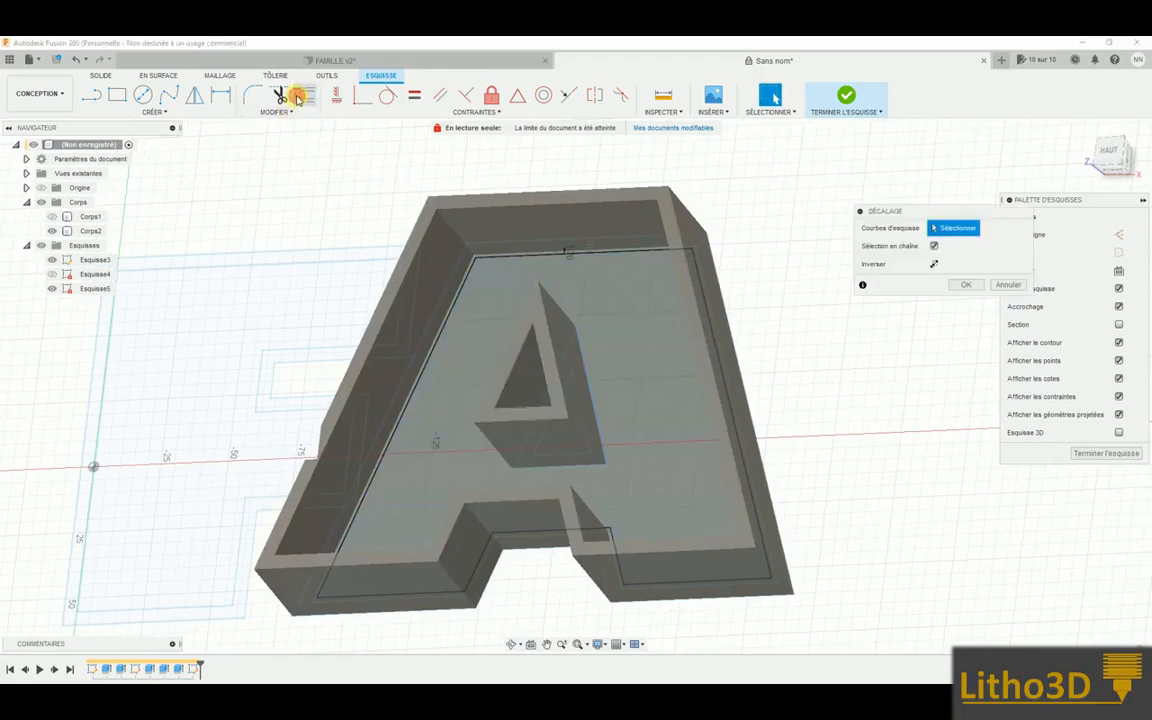
left_click(586, 380)
left_click_drag(586, 380, 591, 377)
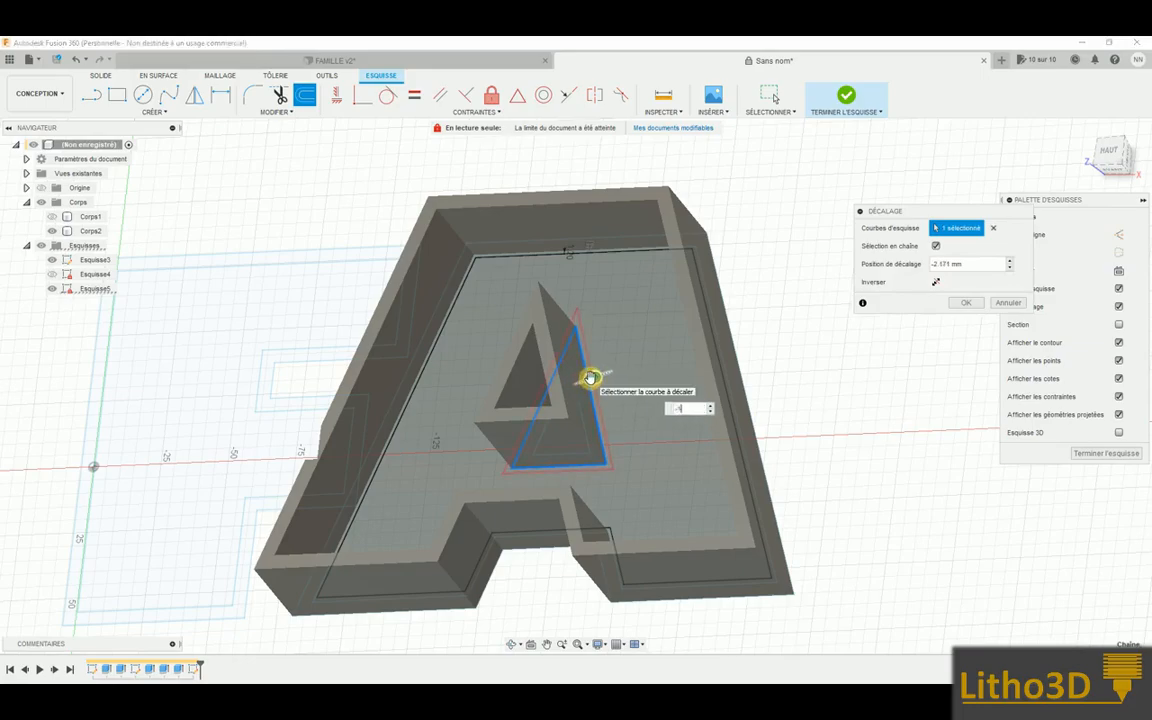
type("-1.2")
key("Return")
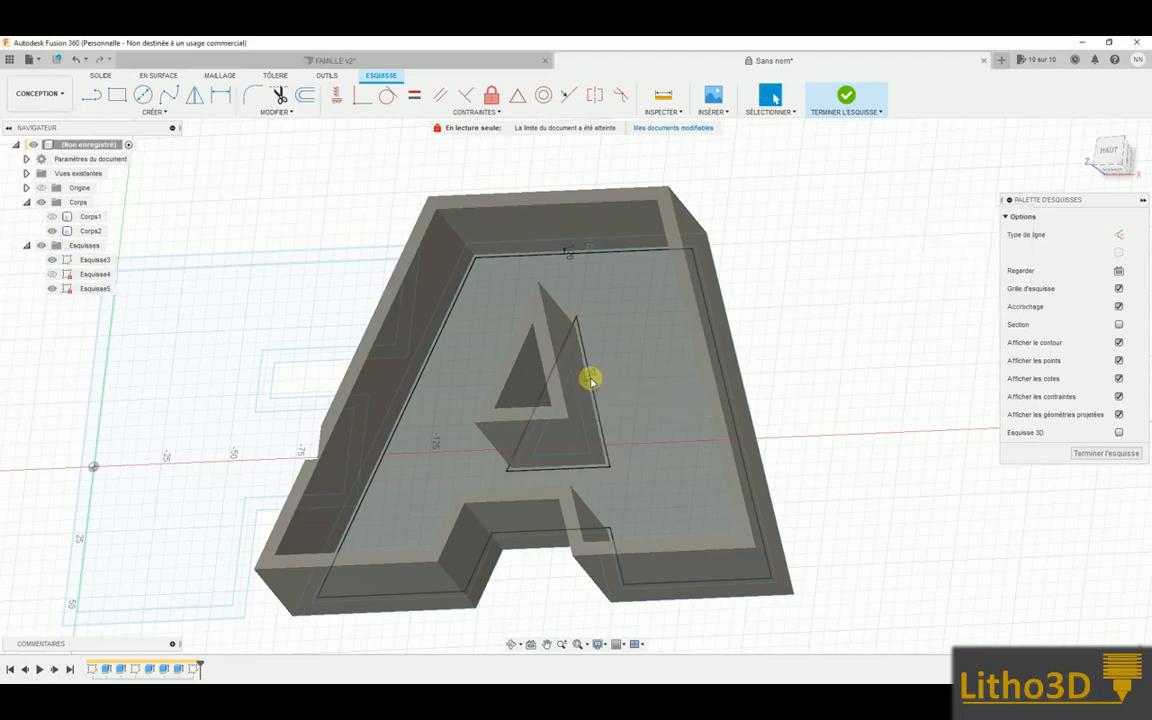
Extrude the 1.2 mm bands along the A's outer wall and triangle wall to just below the rim, joined to the body
middle_click_drag(641, 373, 668, 382, "shift")
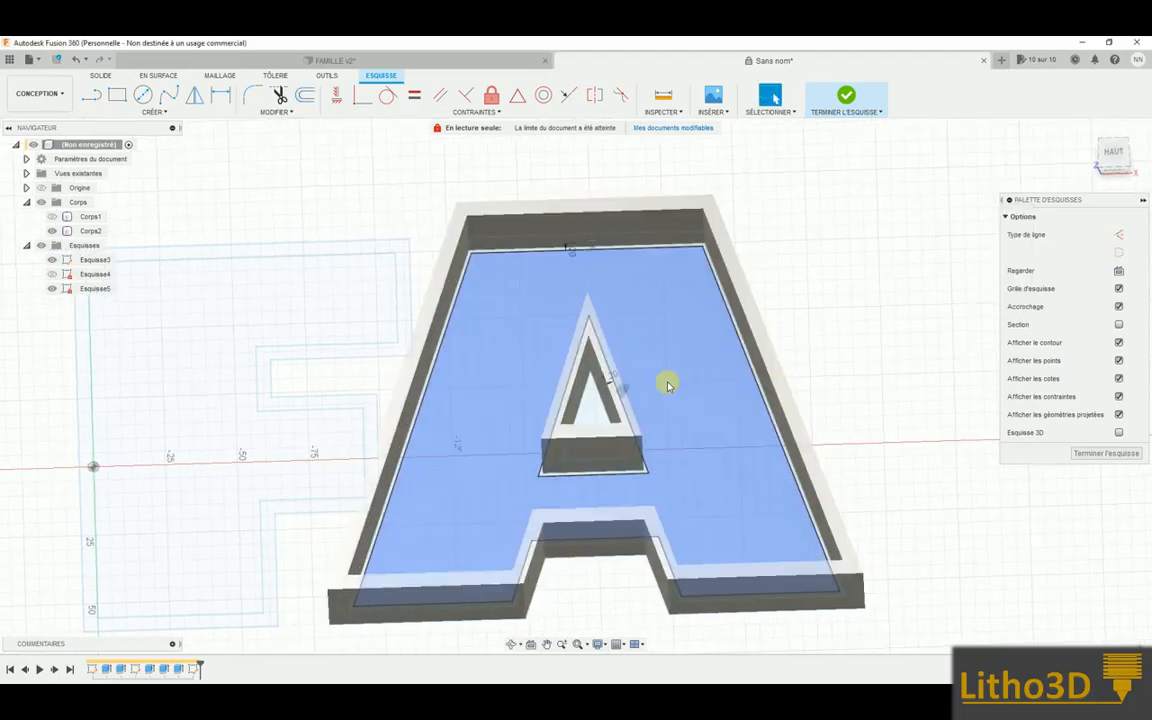
scroll(668, 382, "up", 1)
scroll(766, 387, "up", 5)
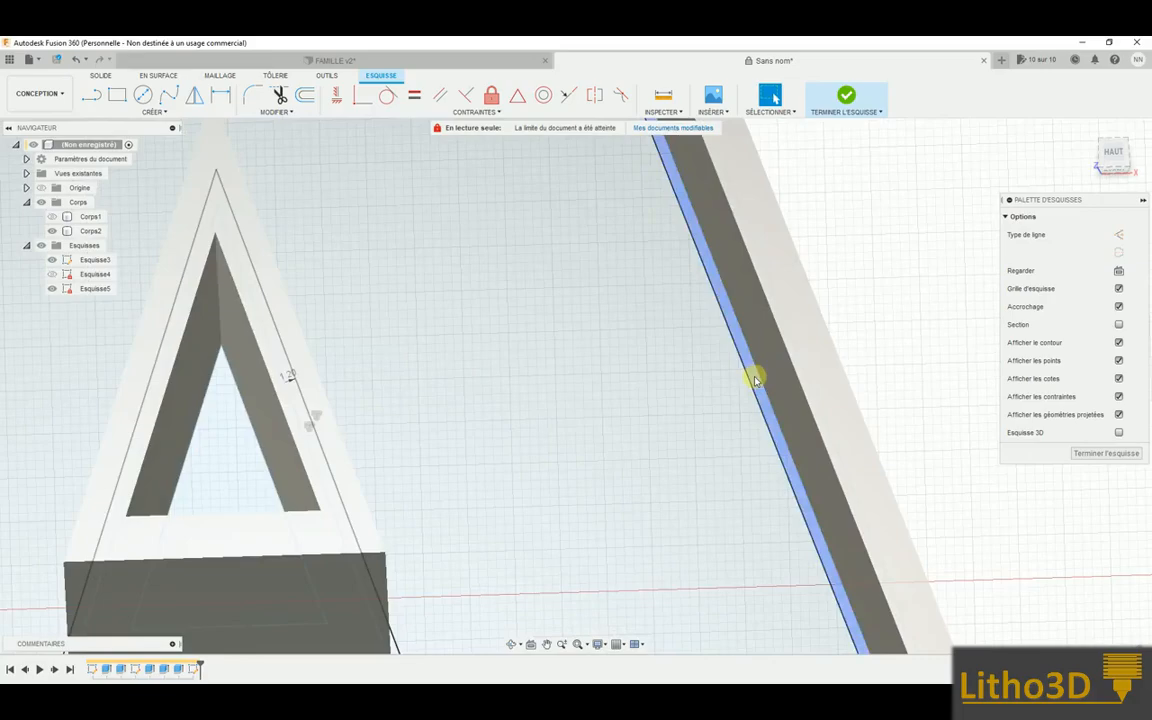
left_click(755, 380)
left_click(719, 415)
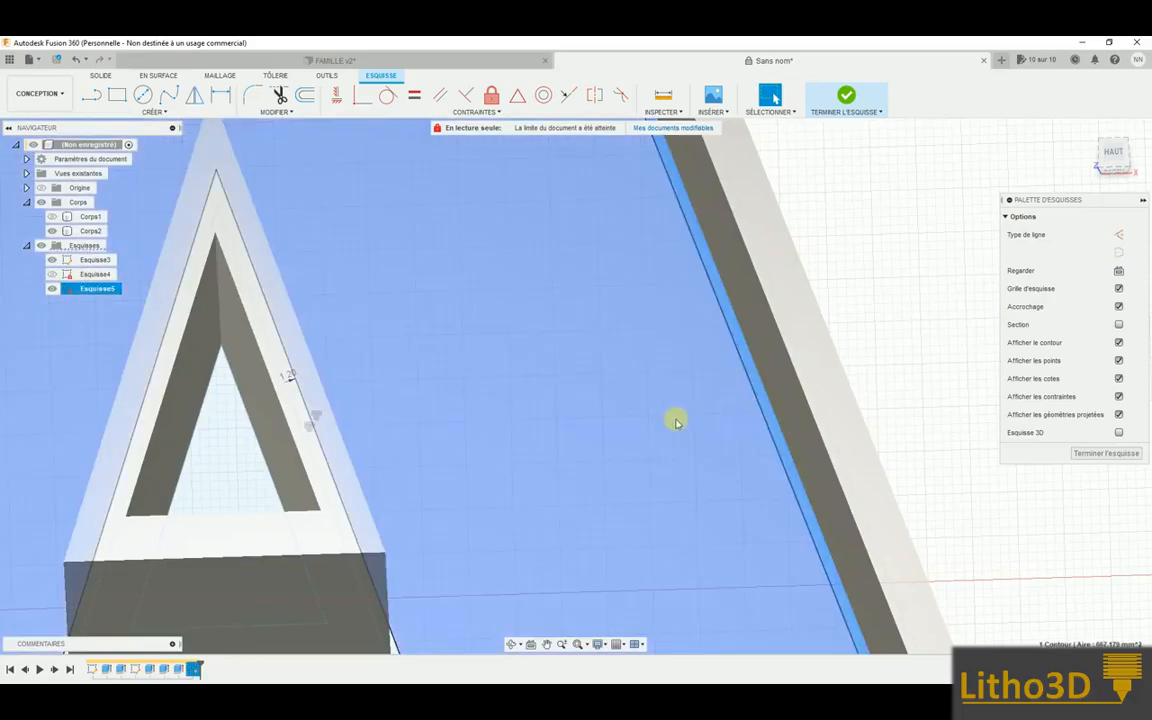
key("e")
middle_click_drag(468, 388, 447, 388, "shift")
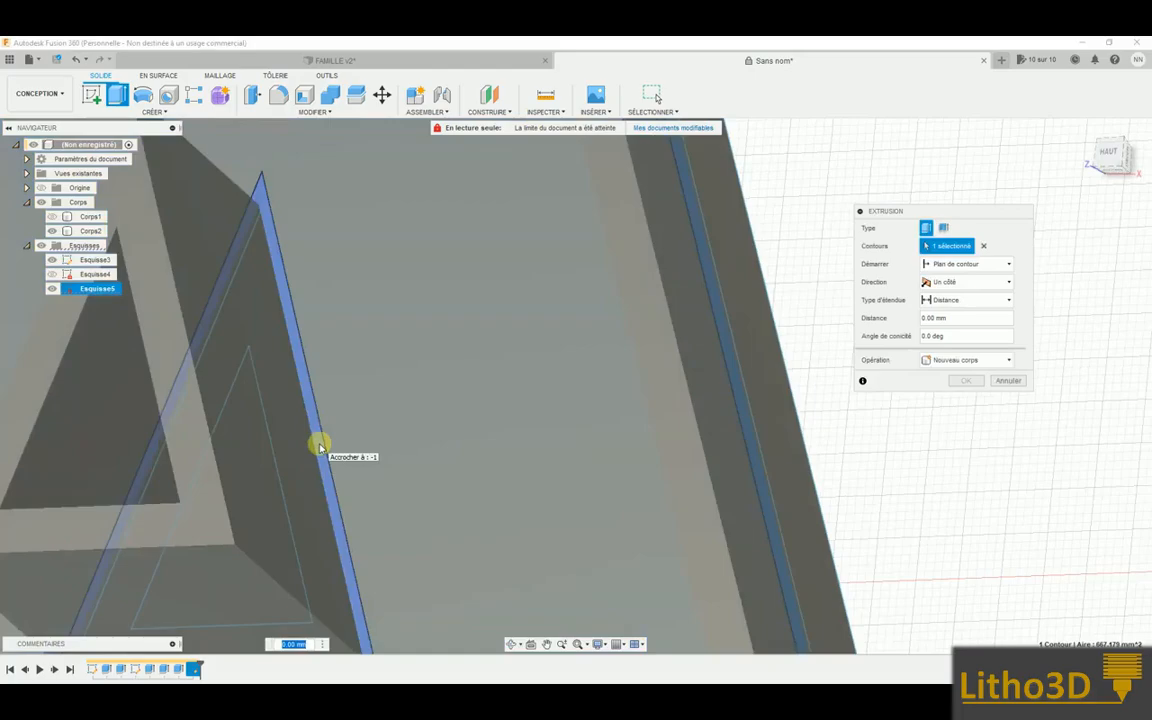
mouse_move(319, 442)
middle_mouse_down("shift")
mouse_move(527, 465)
mouse_move(617, 406)
middle_mouse_up("shift")
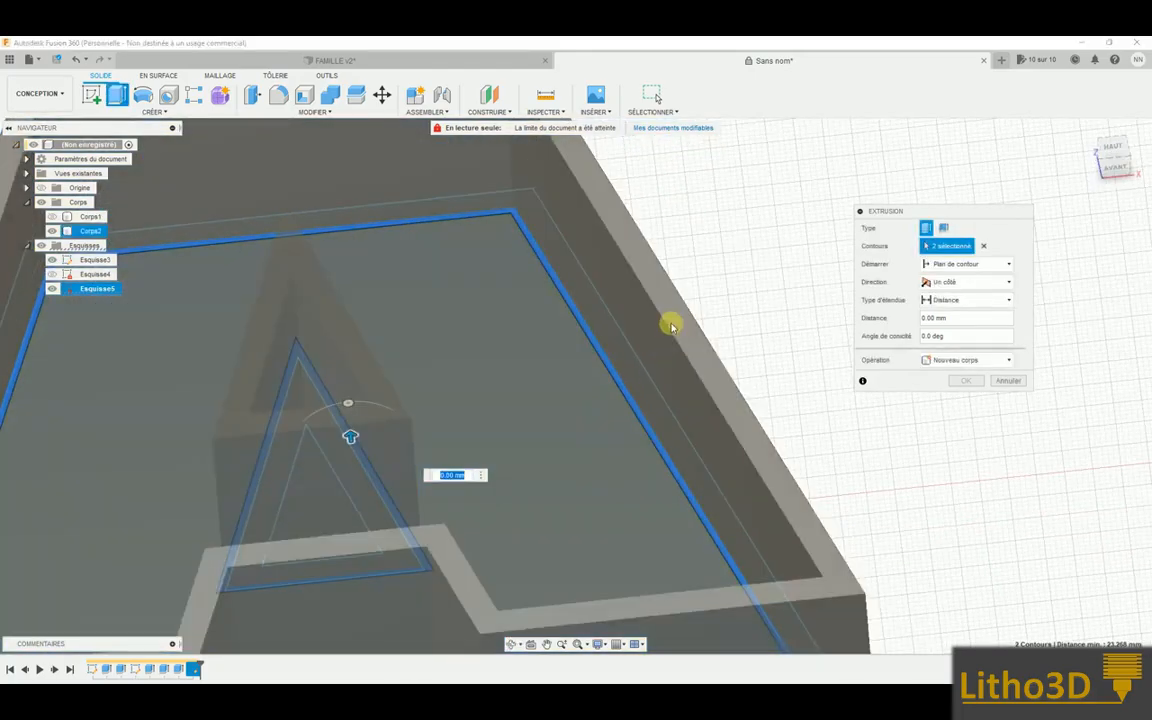
left_click(675, 318)
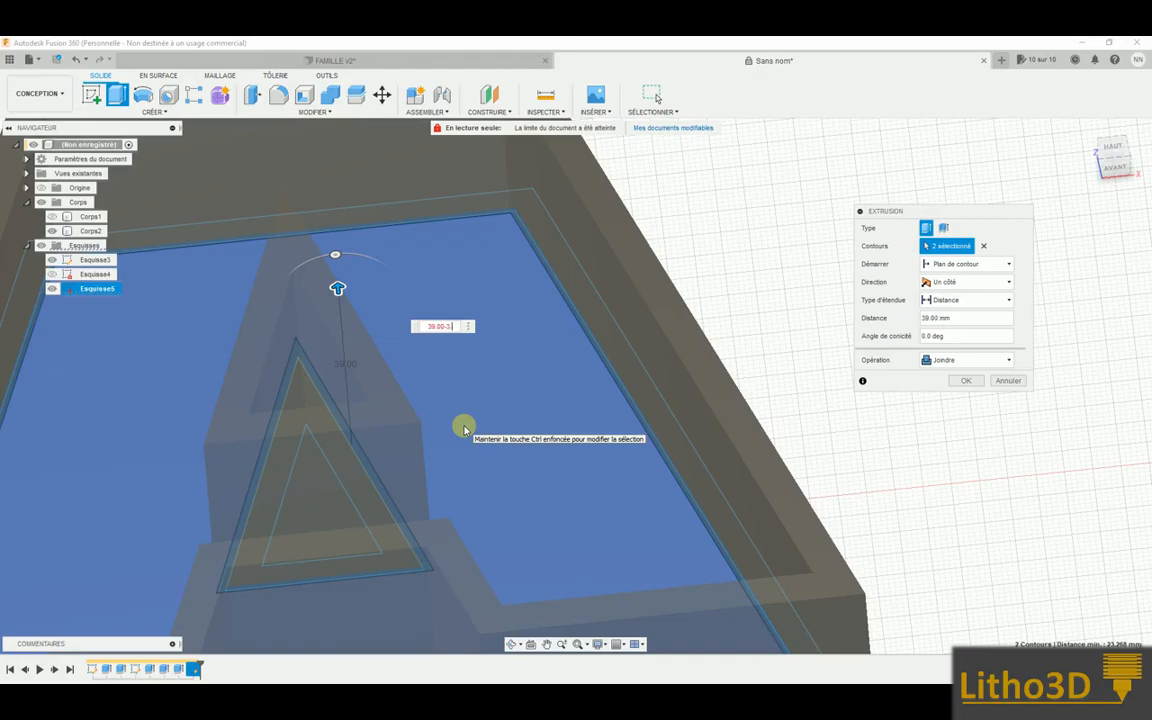
key("Return")
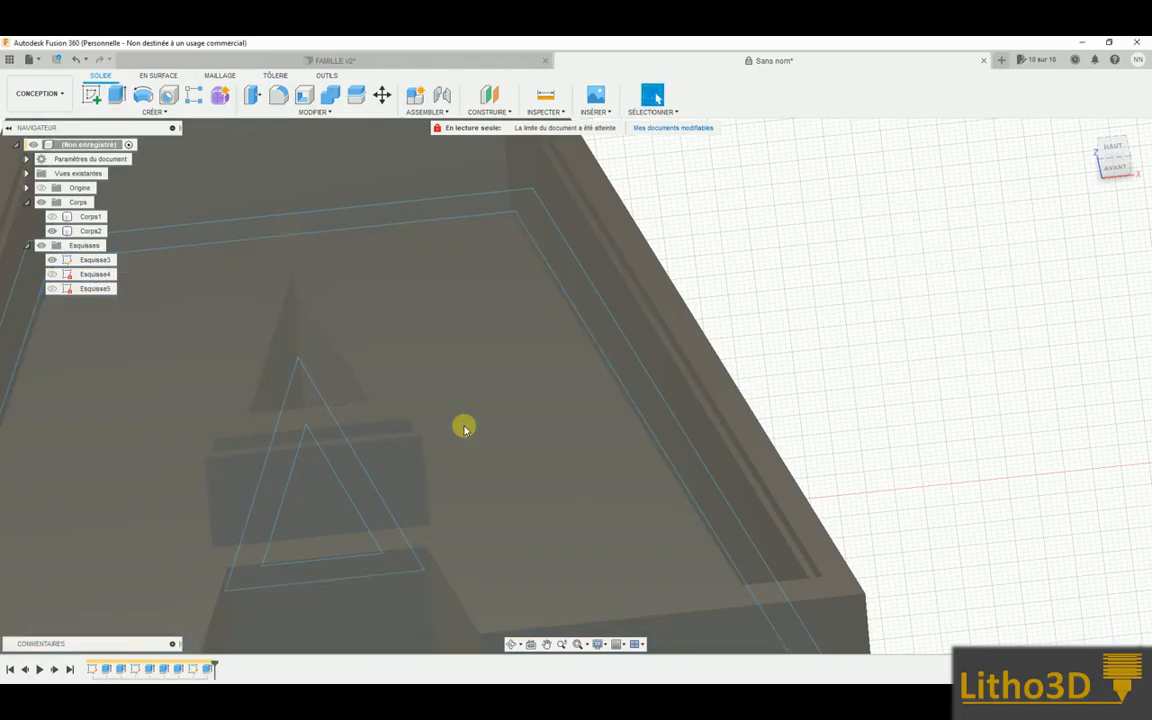
Show the F's body beside the A and hide all sketches
scroll(464, 429, "down", 4)
middle_click_drag(460, 368, 589, 375, "shift")
scroll(465, 407, "down", 3)
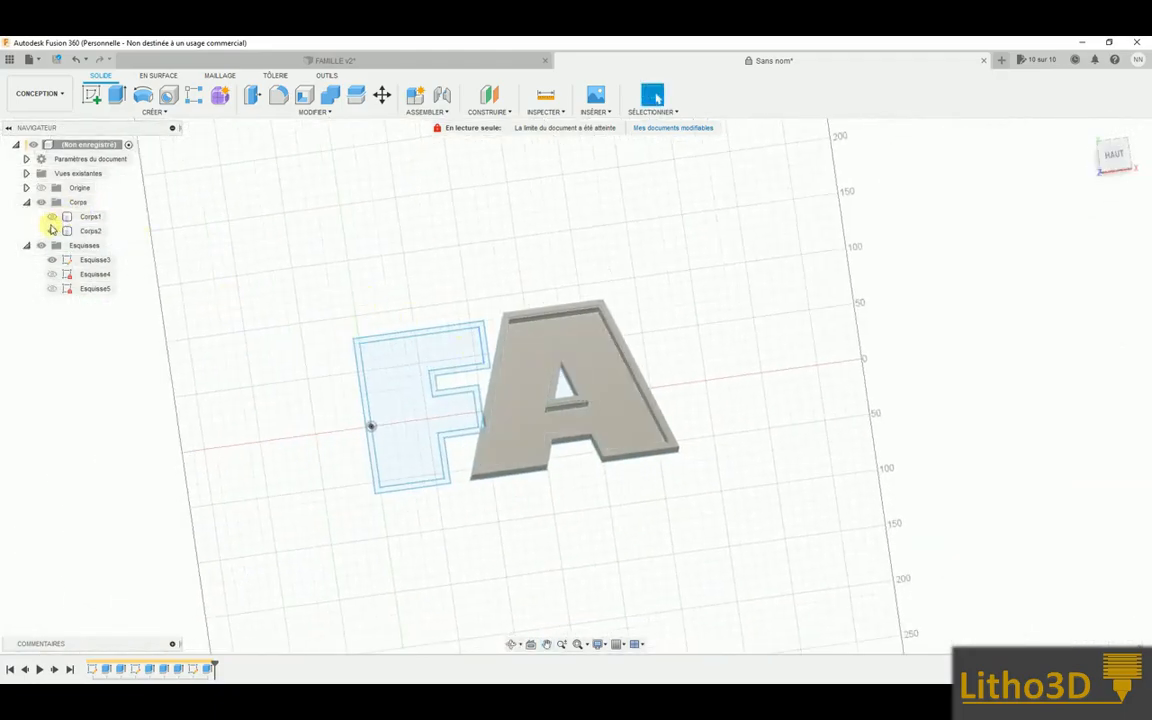
left_click(52, 218)
left_click(52, 218)
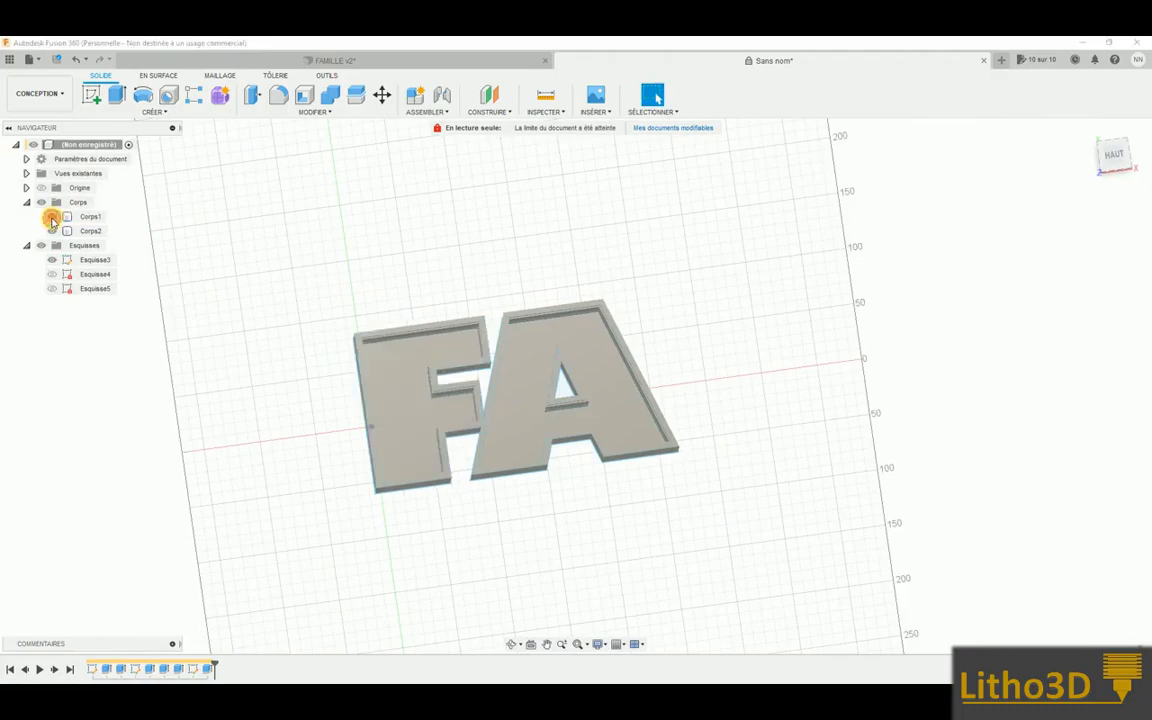
middle_click_drag(578, 395, 586, 437, "shift")
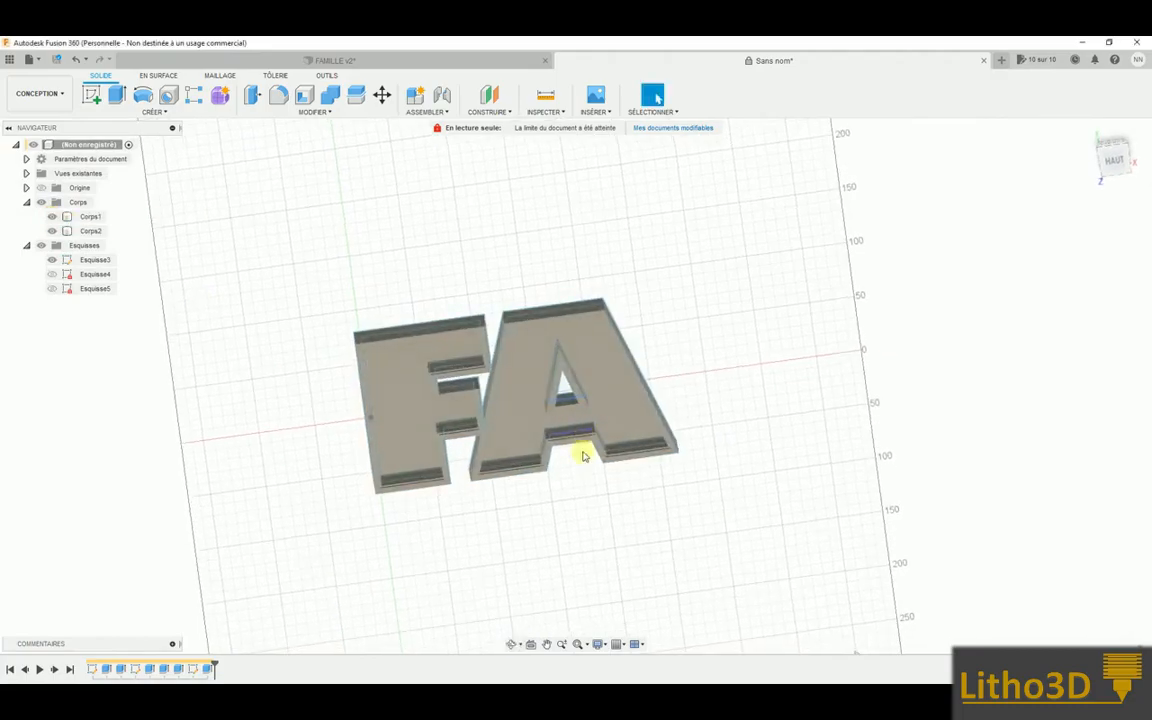
scroll(514, 436, "down", 1)
scroll(492, 436, "up", 5)
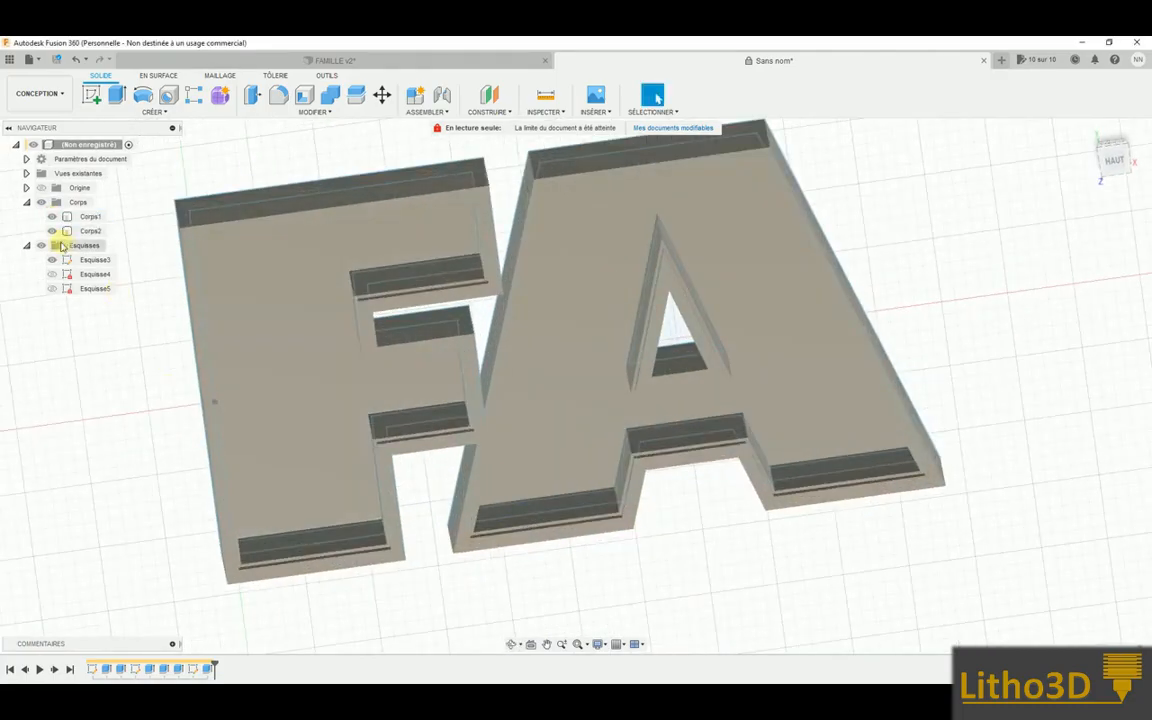
left_click(42, 246)
Examine the inner ledges and walls of both letters from several angles and up close
mouse_move(340, 416)
middle_mouse_down("shift")
mouse_move(352, 394)
mouse_move(363, 411)
middle_mouse_up("shift")
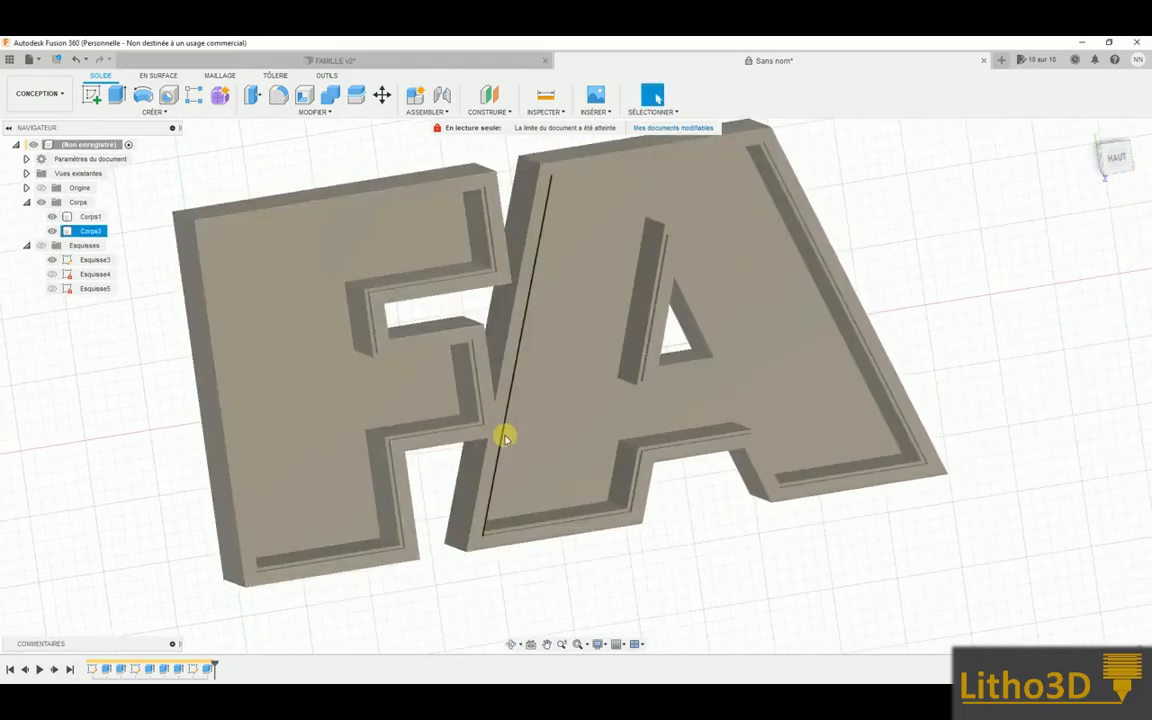
middle_click_drag(492, 434, 578, 429, "shift")
scroll(492, 418, "down", 1)
scroll(578, 429, "up", 2)
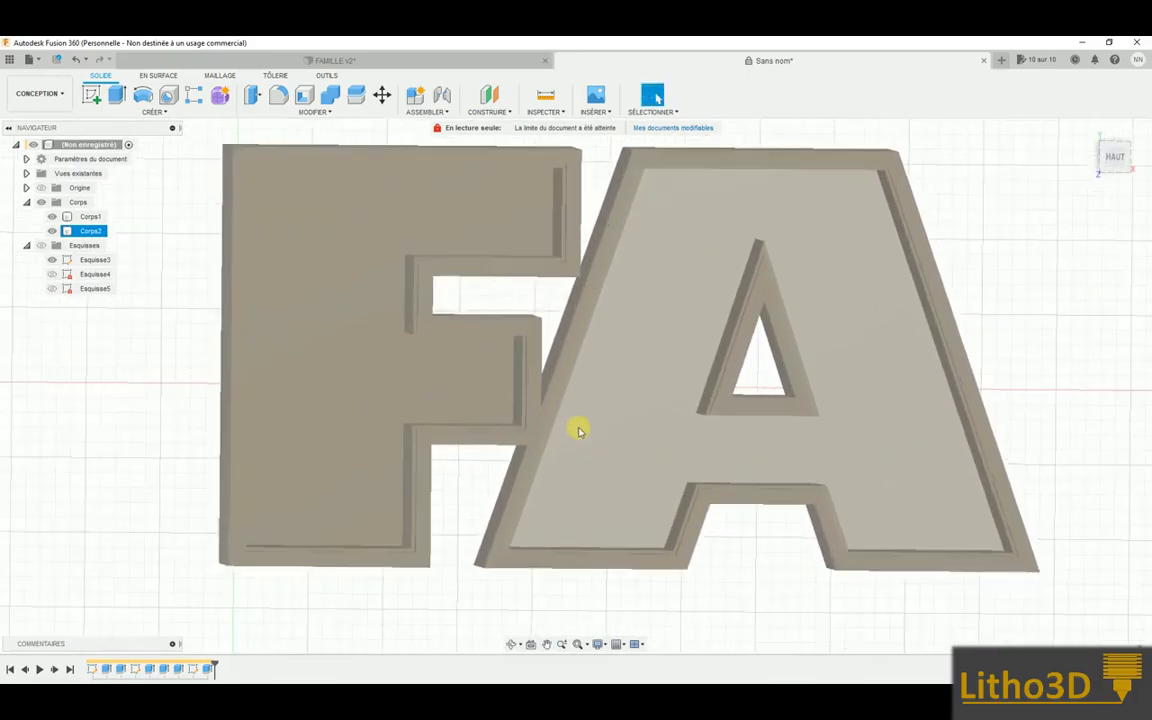
scroll(548, 398, "down", 3)
middle_click_drag(537, 345, 560, 296, "shift")
scroll(560, 296, "up", 3)
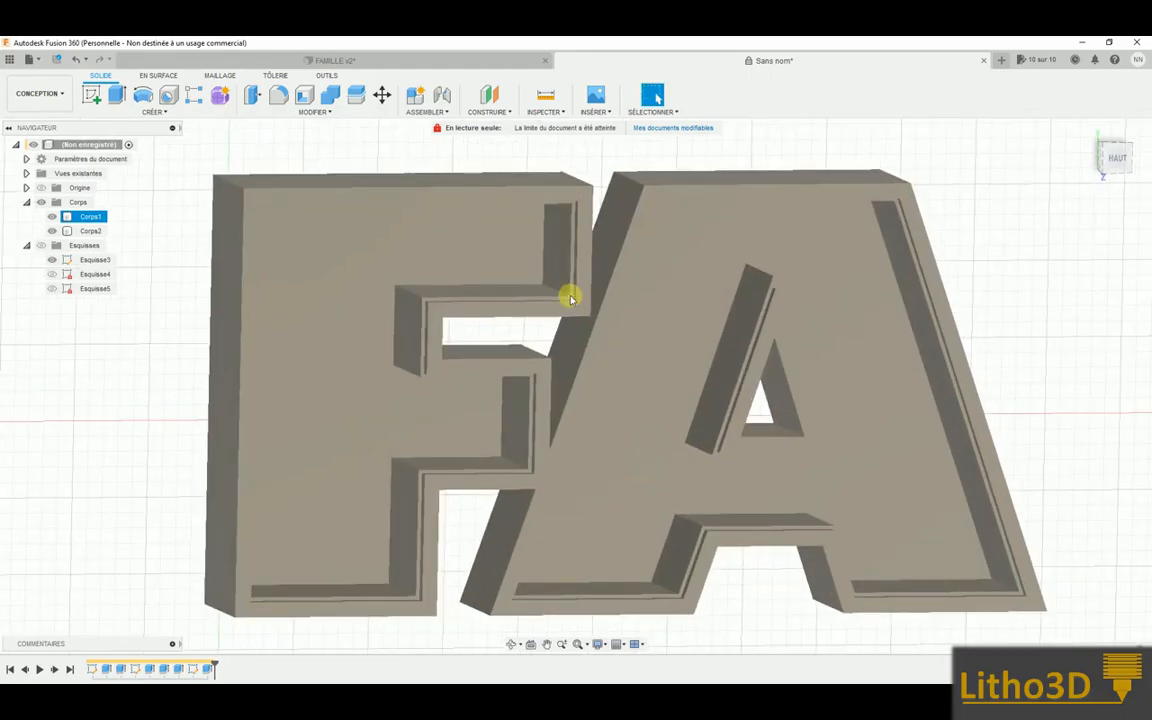
scroll(420, 350, "up", 5)
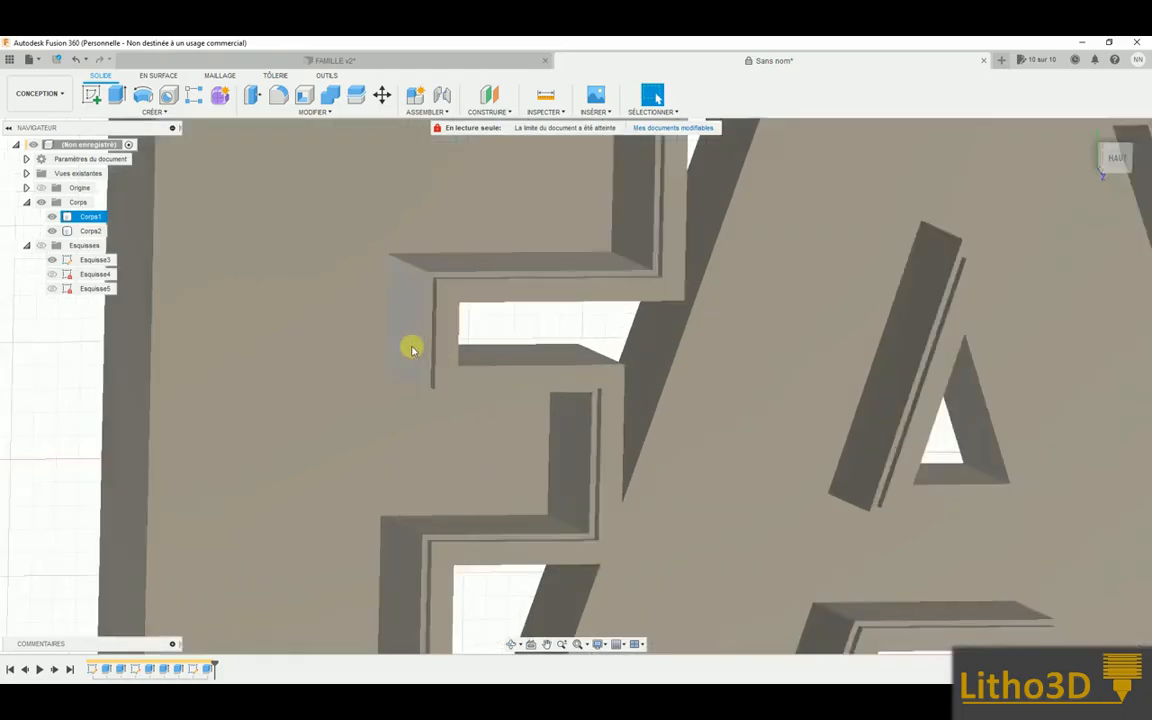
scroll(501, 347, "down", 8)
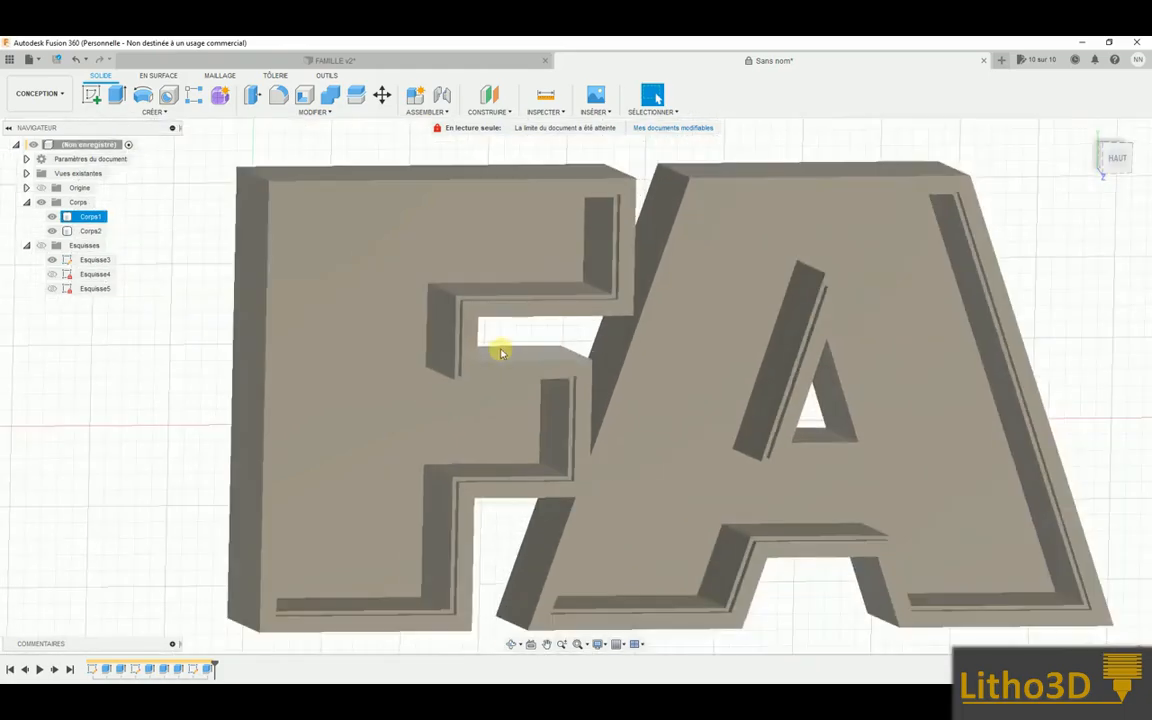
middle_click_drag(557, 308, 568, 311, "shift")
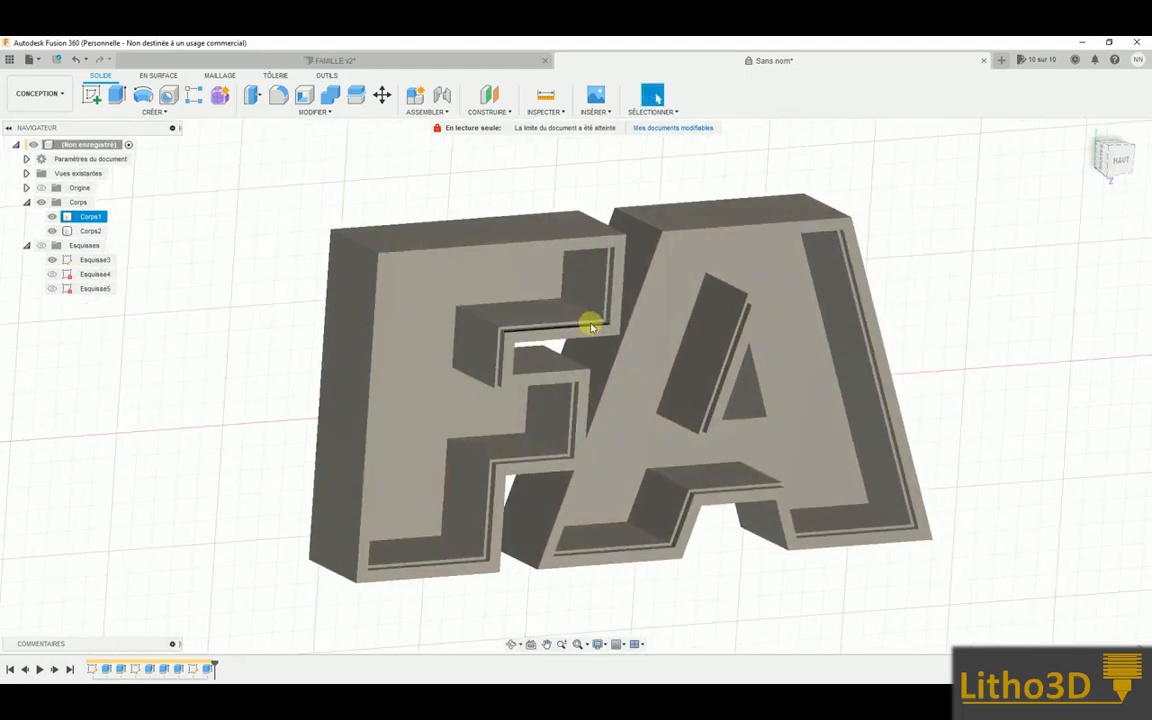
scroll(594, 326, "up", 10)
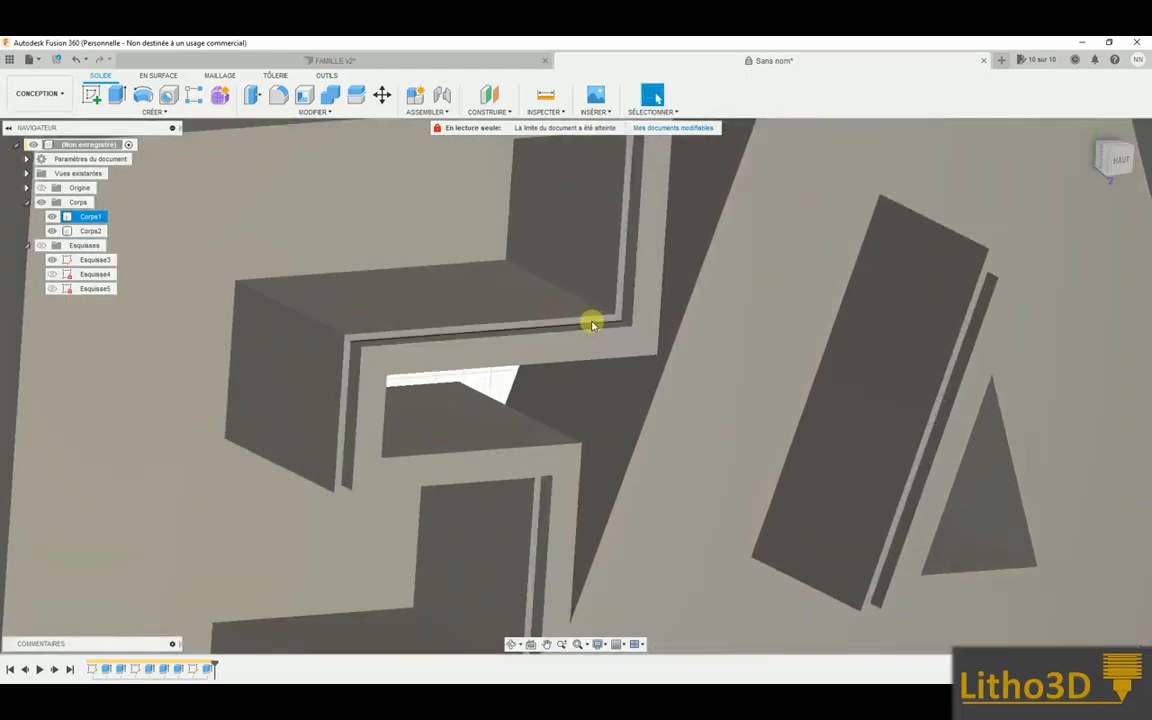
scroll(596, 334, "down", 10)
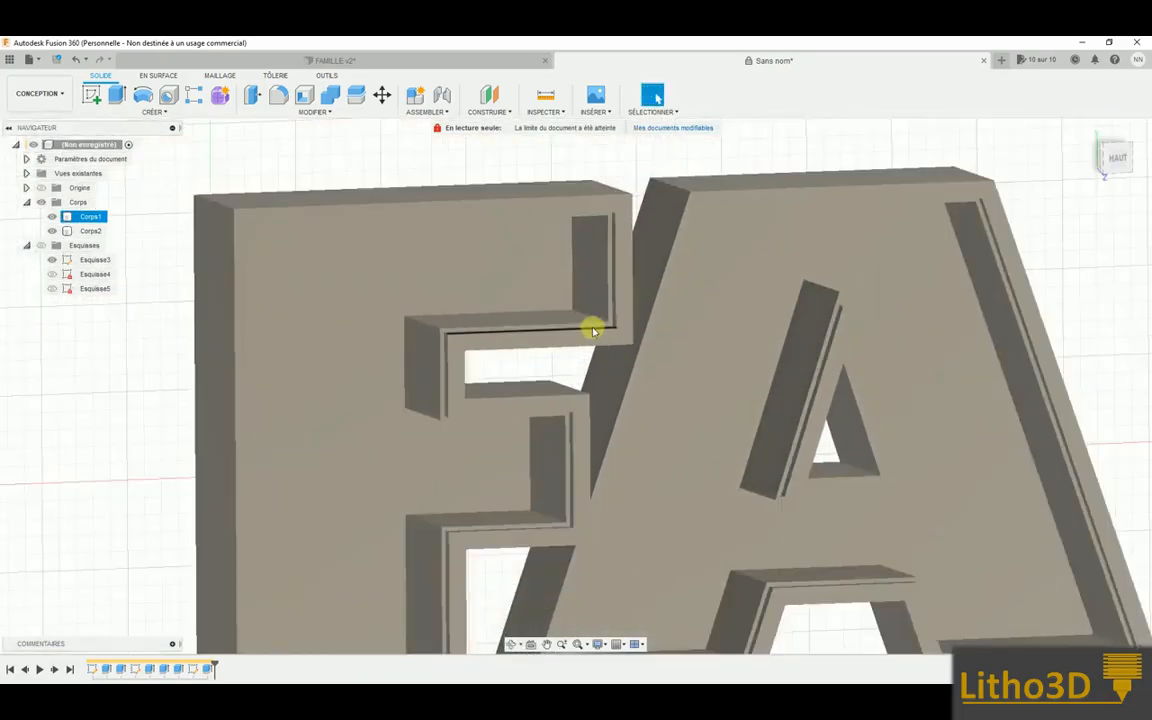
scroll(594, 330, "down", 5)
left_click(625, 355)
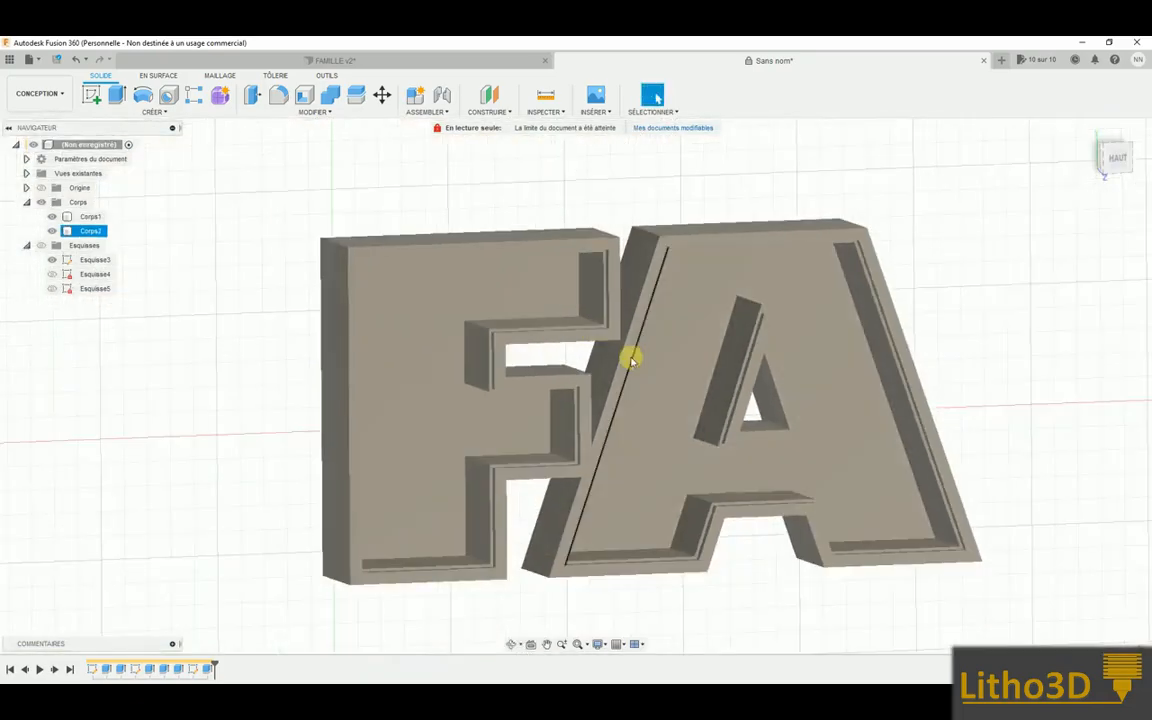
left_click(598, 340)
Start a new sketch on the top face of the F's inner ledge
scroll(598, 338, "up", 5)
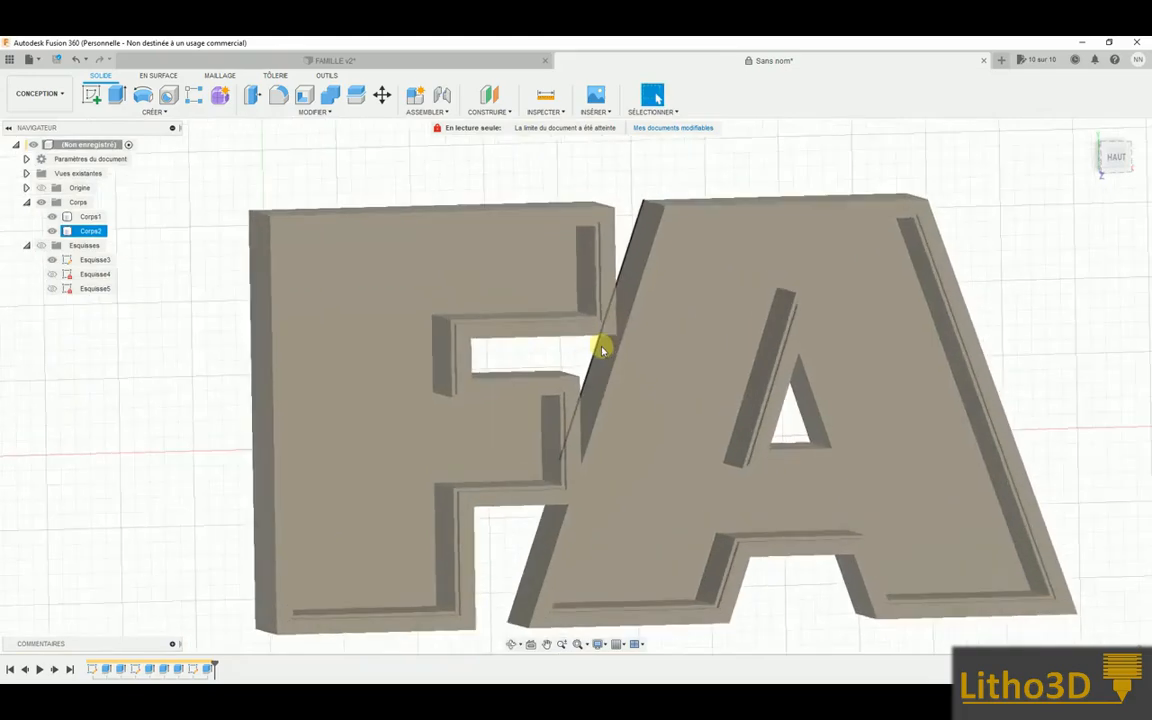
scroll(596, 305, "up", 5)
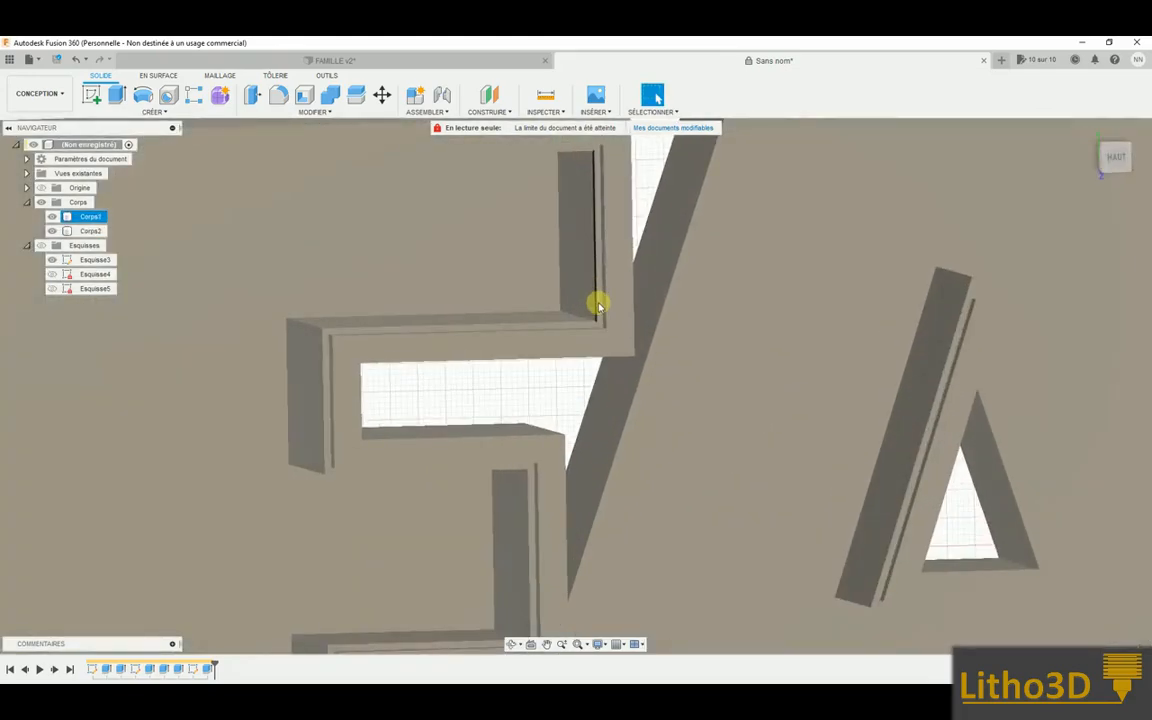
left_click(601, 309)
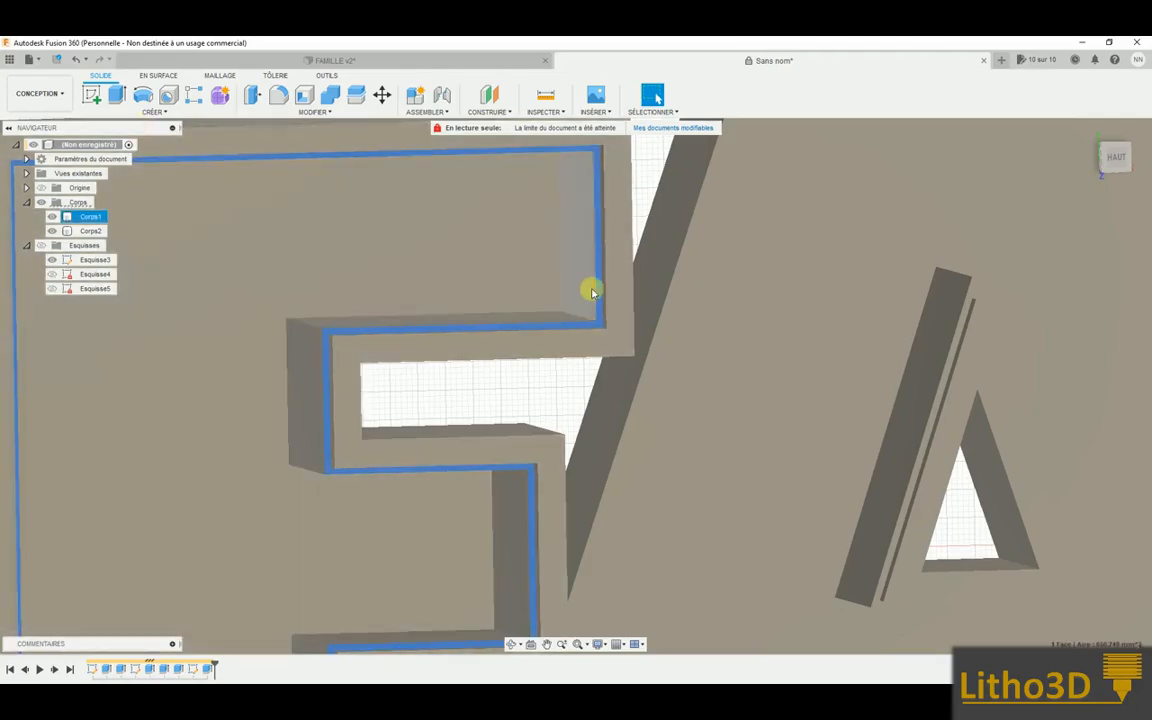
left_click(94, 95)
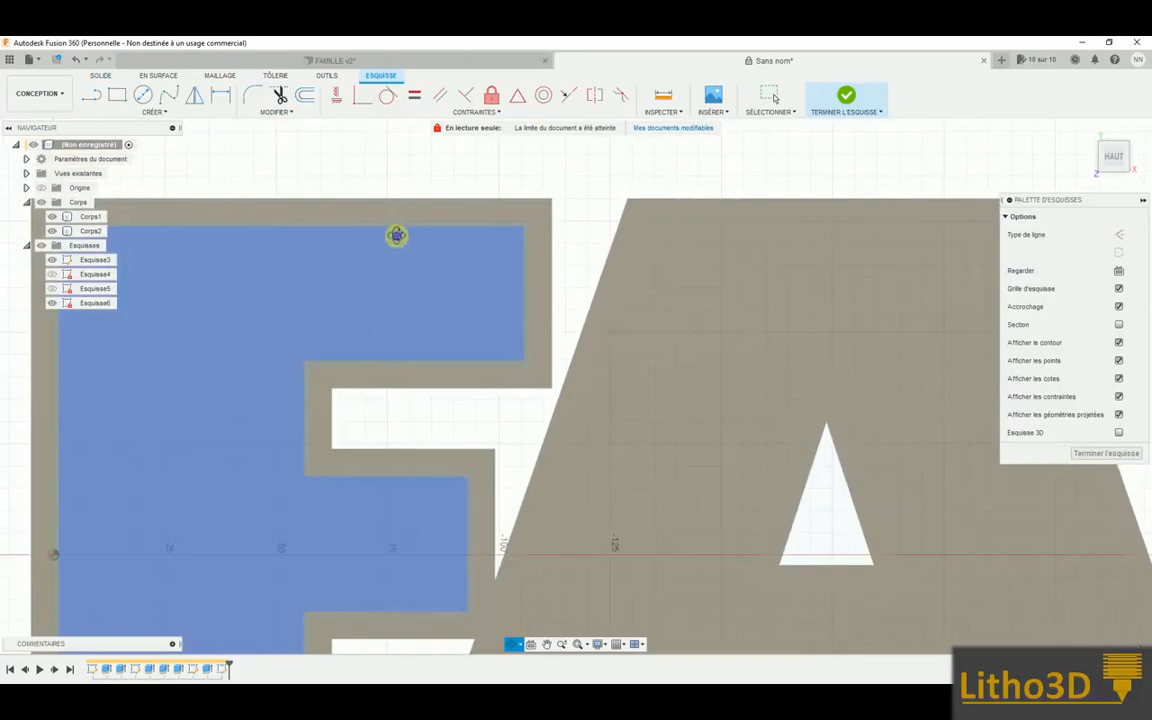
middle_click_drag(396, 234, 401, 224, "shift")
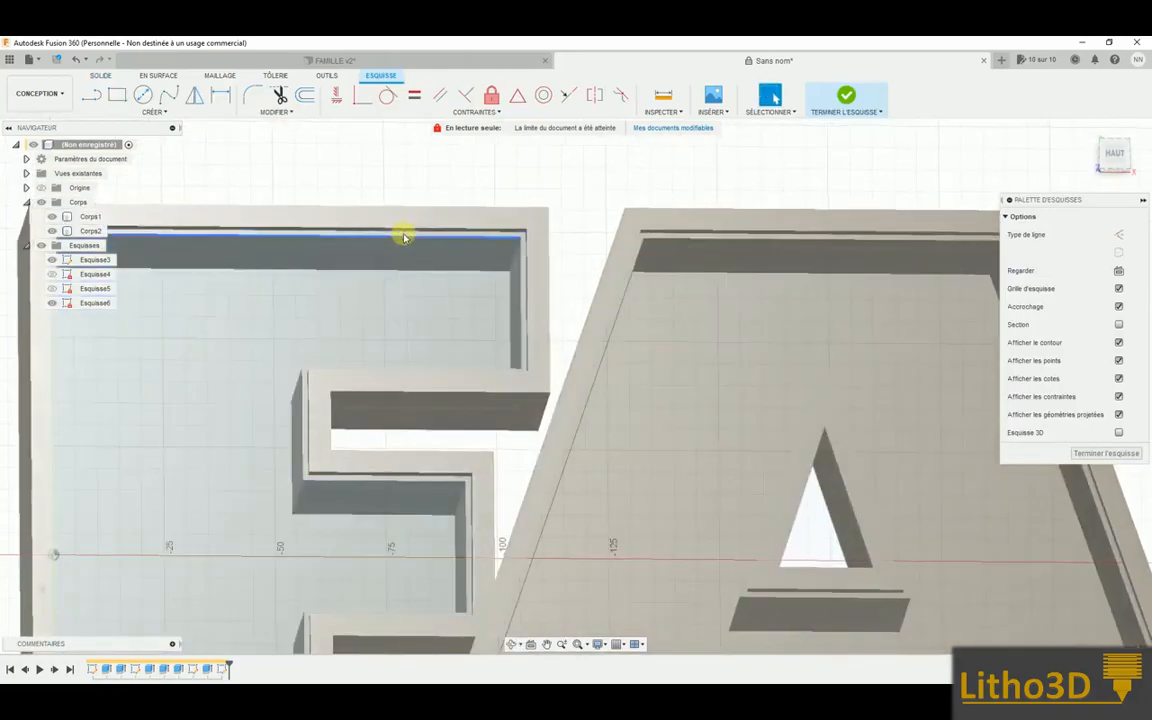
key("e")
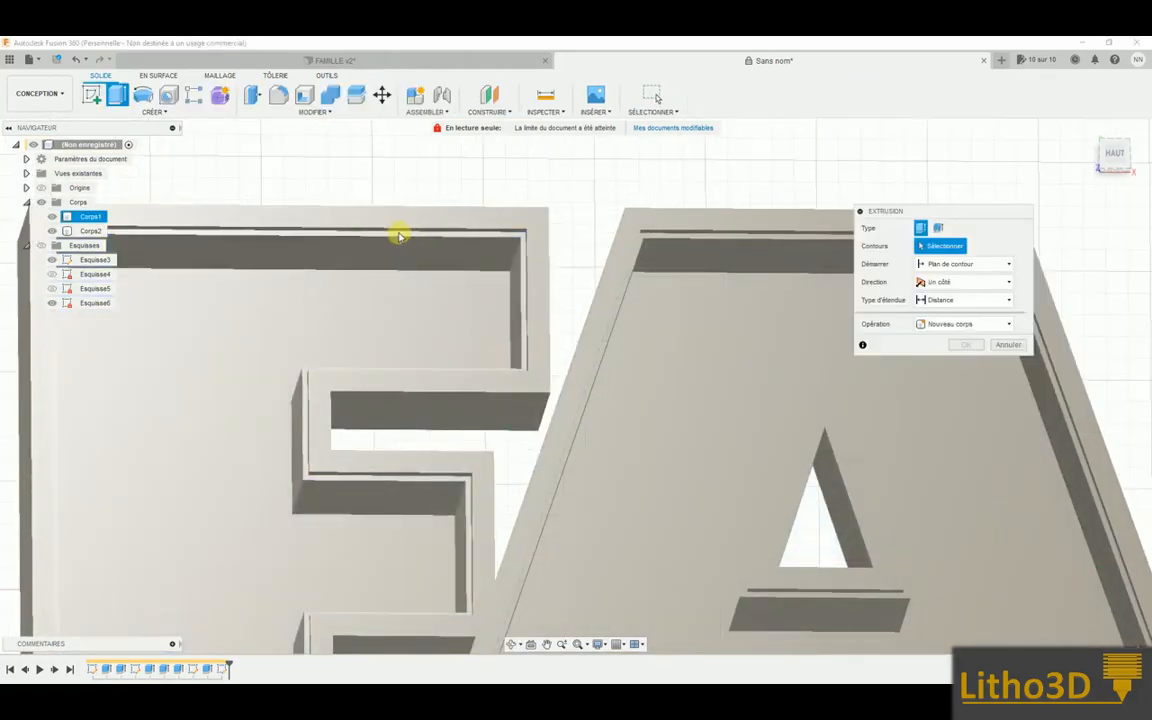
scroll(399, 236, "up", 5)
left_click(399, 238)
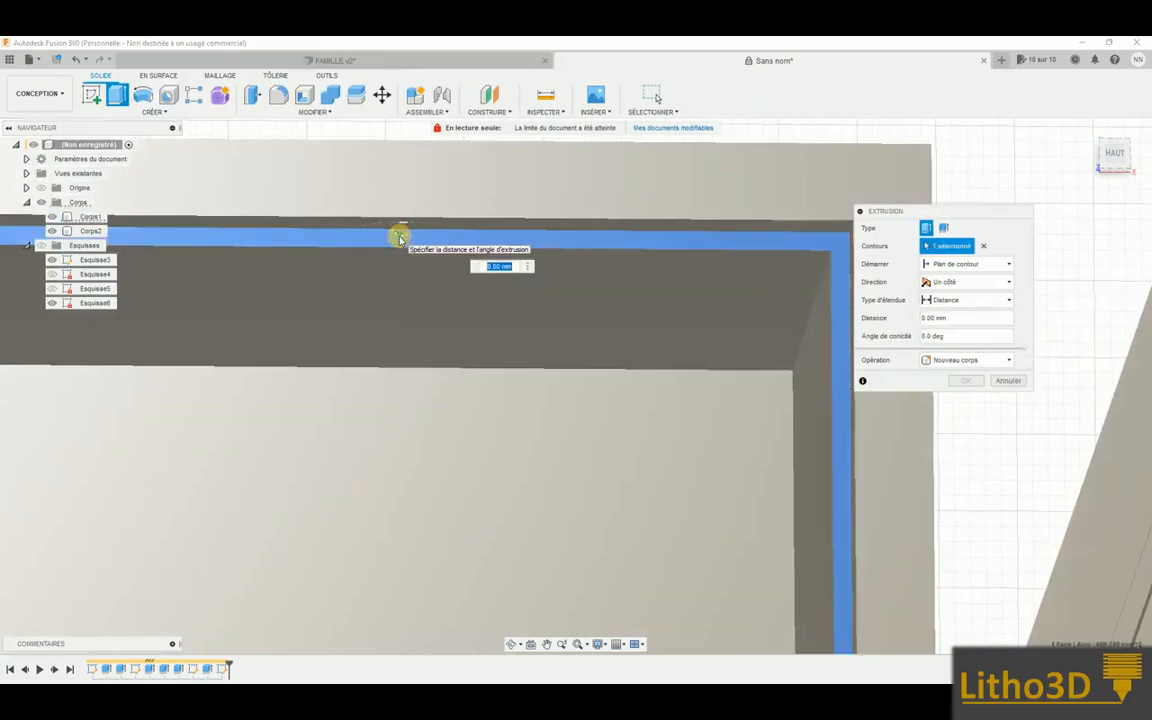
left_click(408, 347)
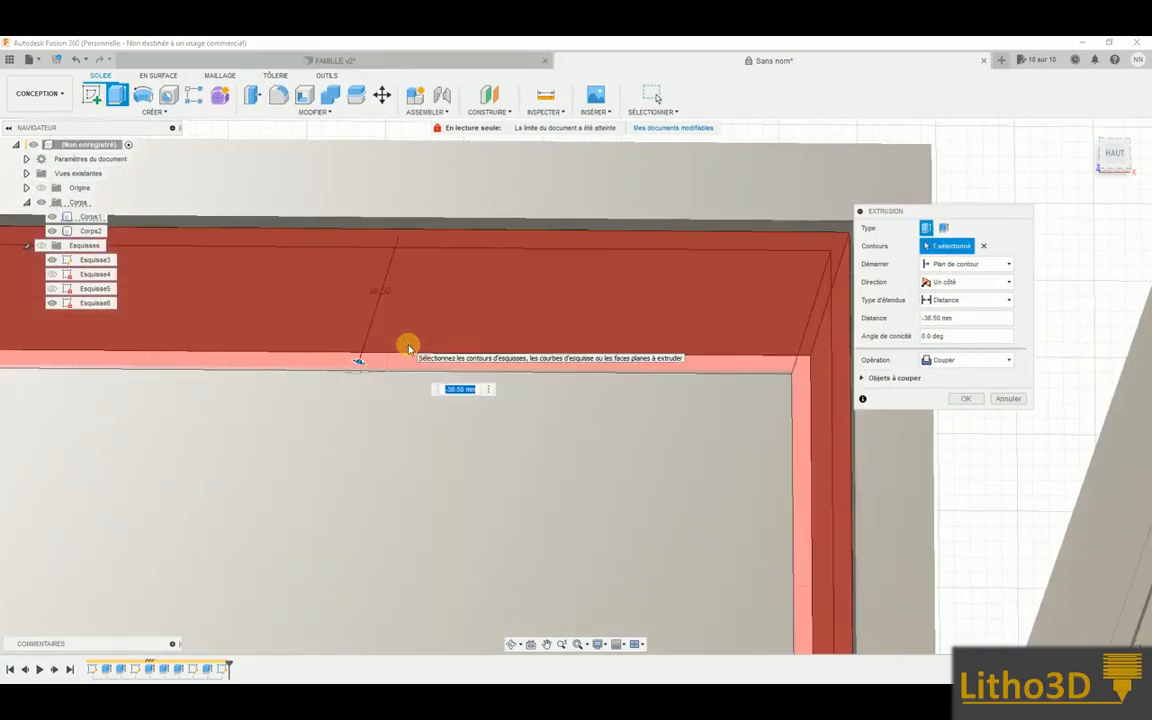
scroll(408, 347, "down", 5)
scroll(408, 347, "down", 3)
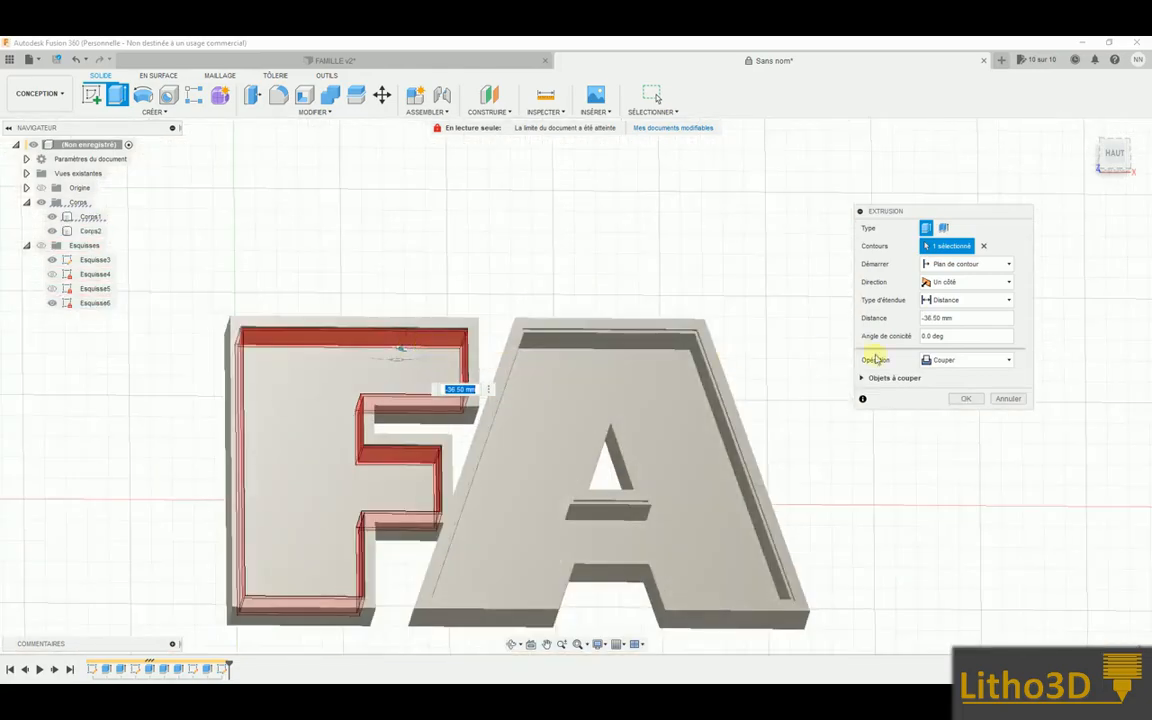
left_click(1010, 400)
Extrude the F's inner contour together with its ledge face 3 mm upward as a new body
scroll(380, 330, "up", 4)
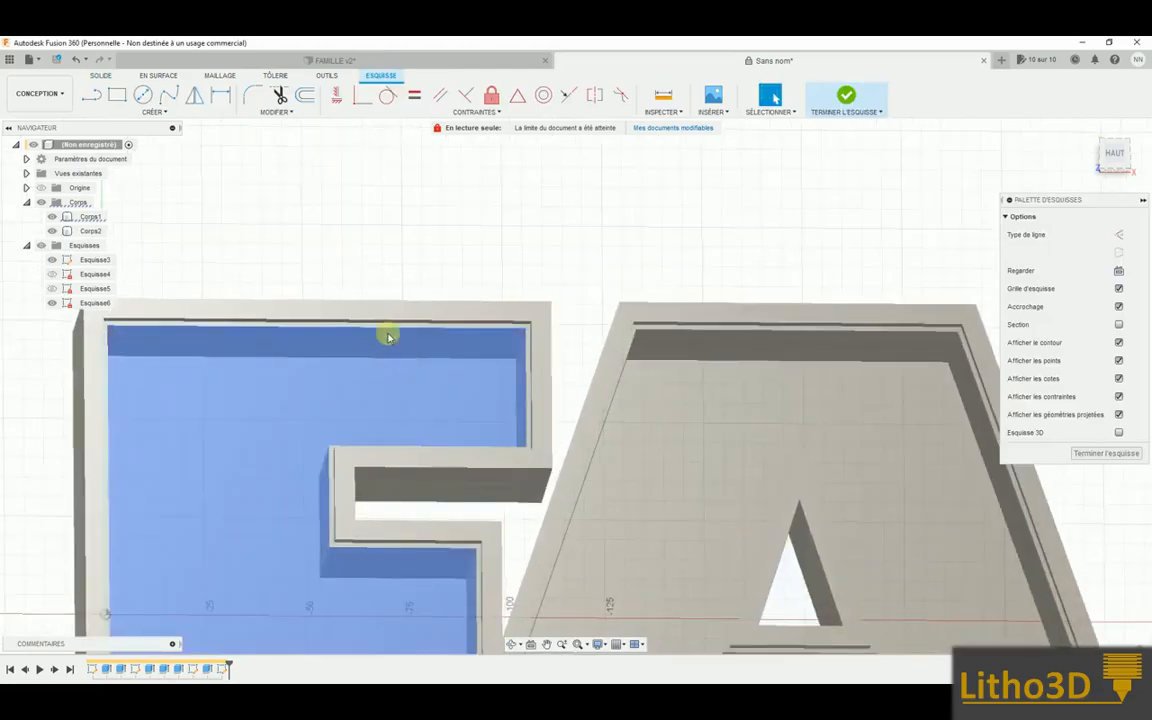
scroll(414, 399, "up", 2)
left_click(417, 400)
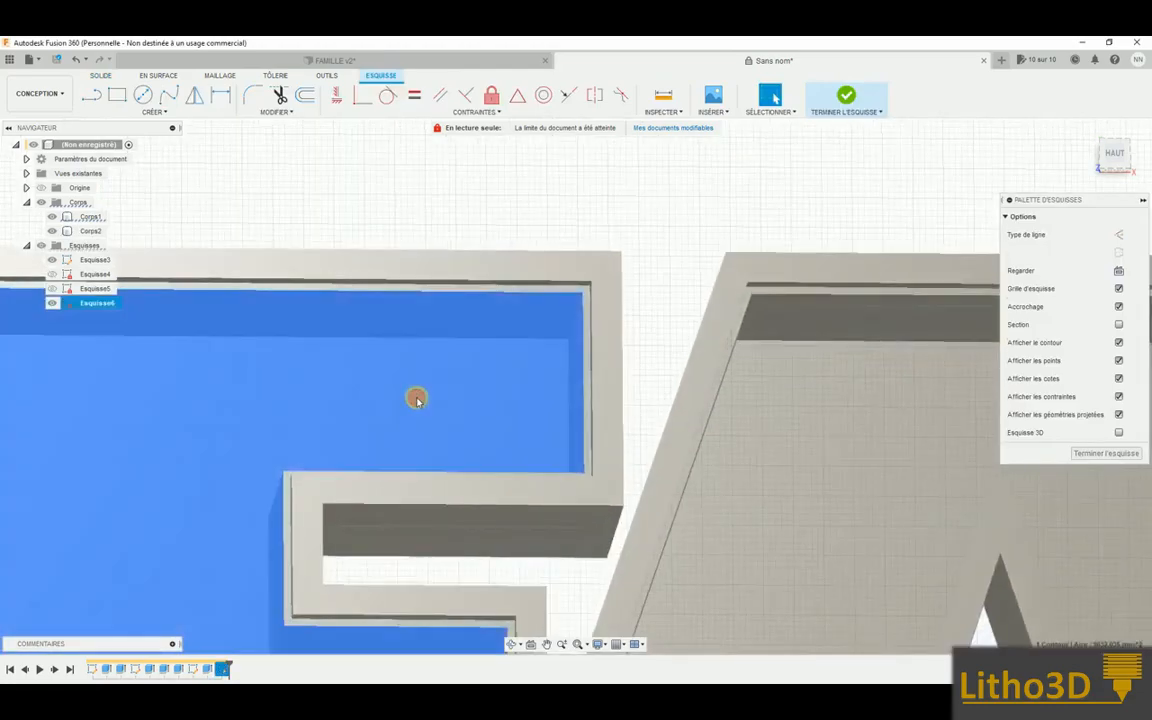
key("e")
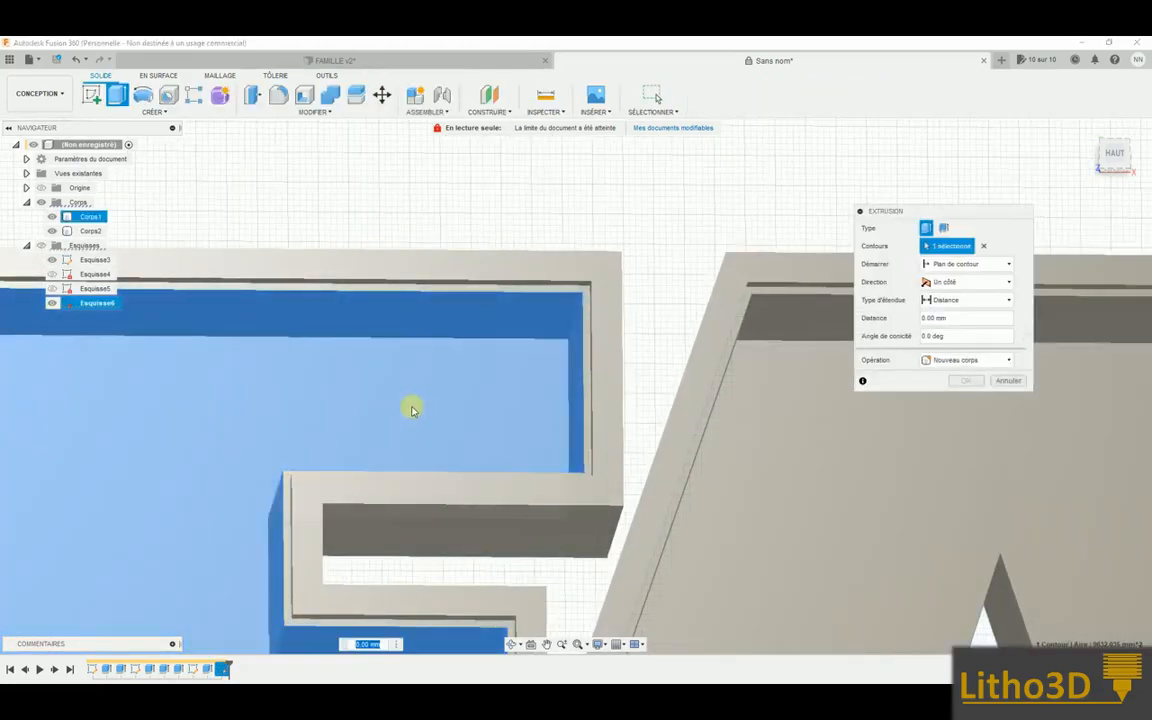
left_click(512, 375)
middle_click_drag(512, 375, 468, 346, "shift")
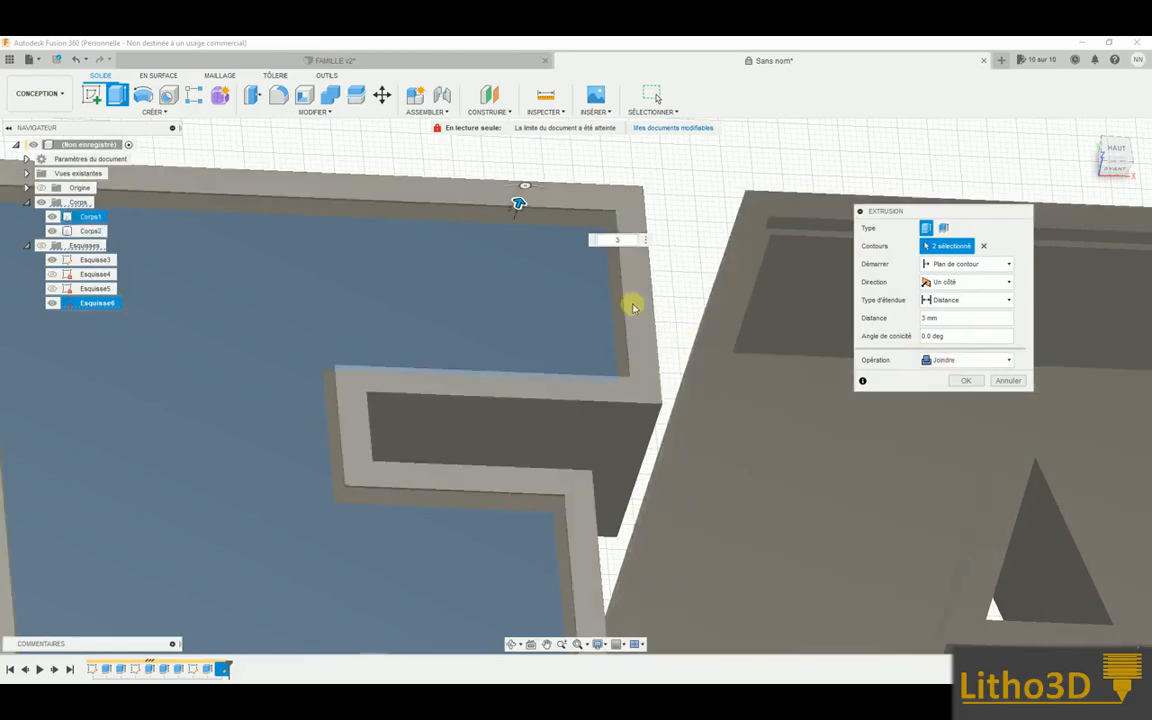
left_click(967, 362)
left_click(962, 407)
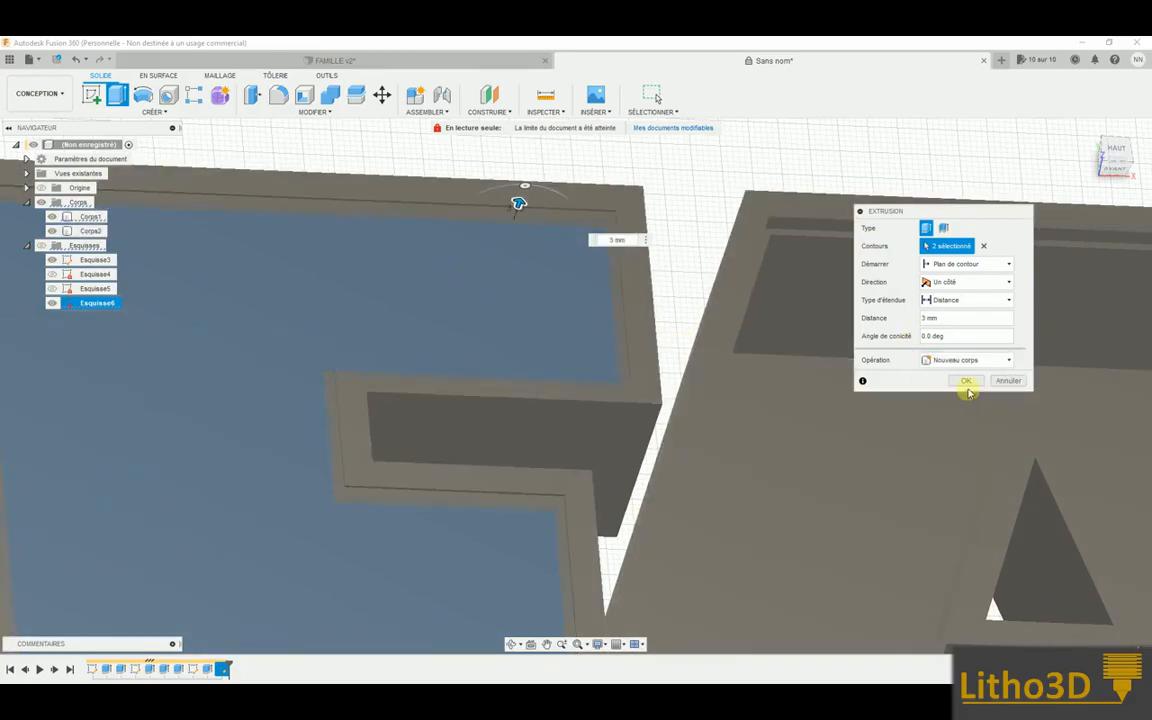
left_click(967, 381)
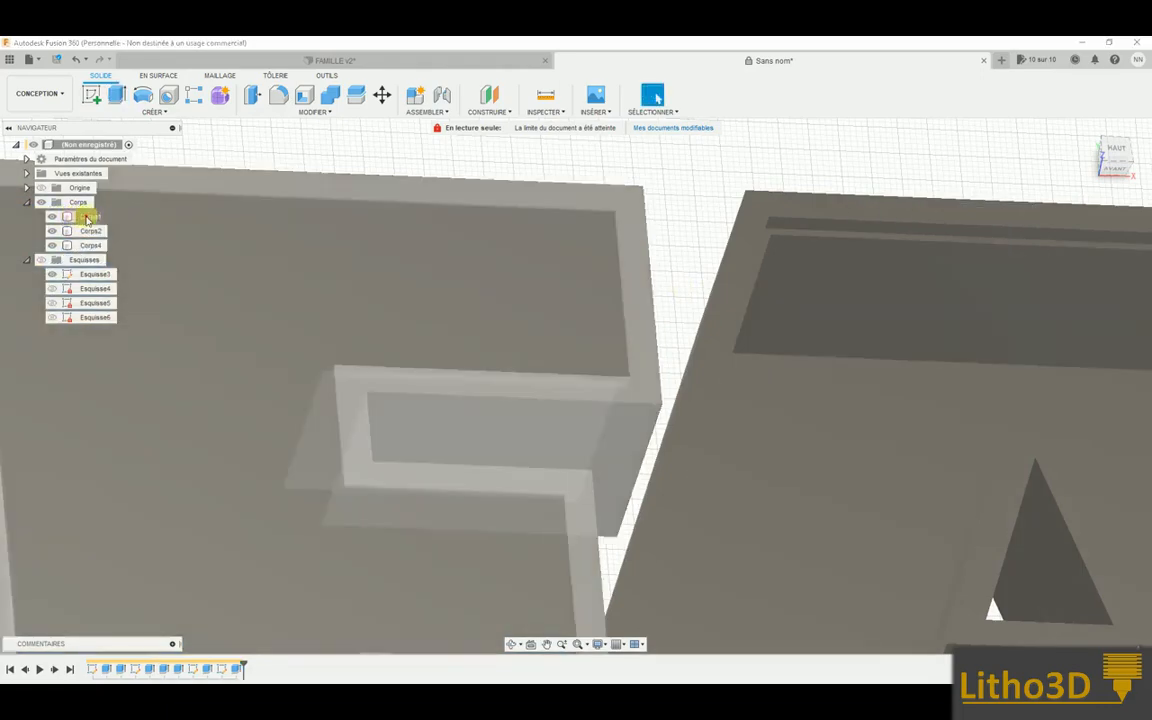
Rename the two letter bodies as F and A, and the F's cover body as Cache F
left_click(87, 218)
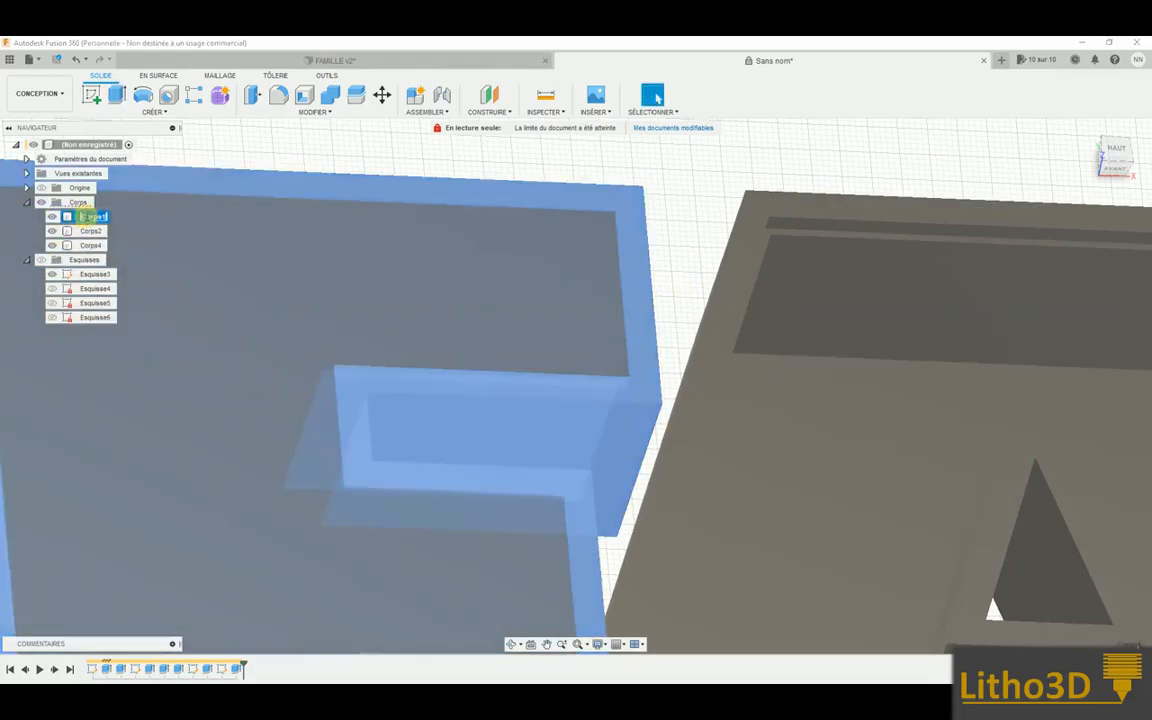
key("Return")
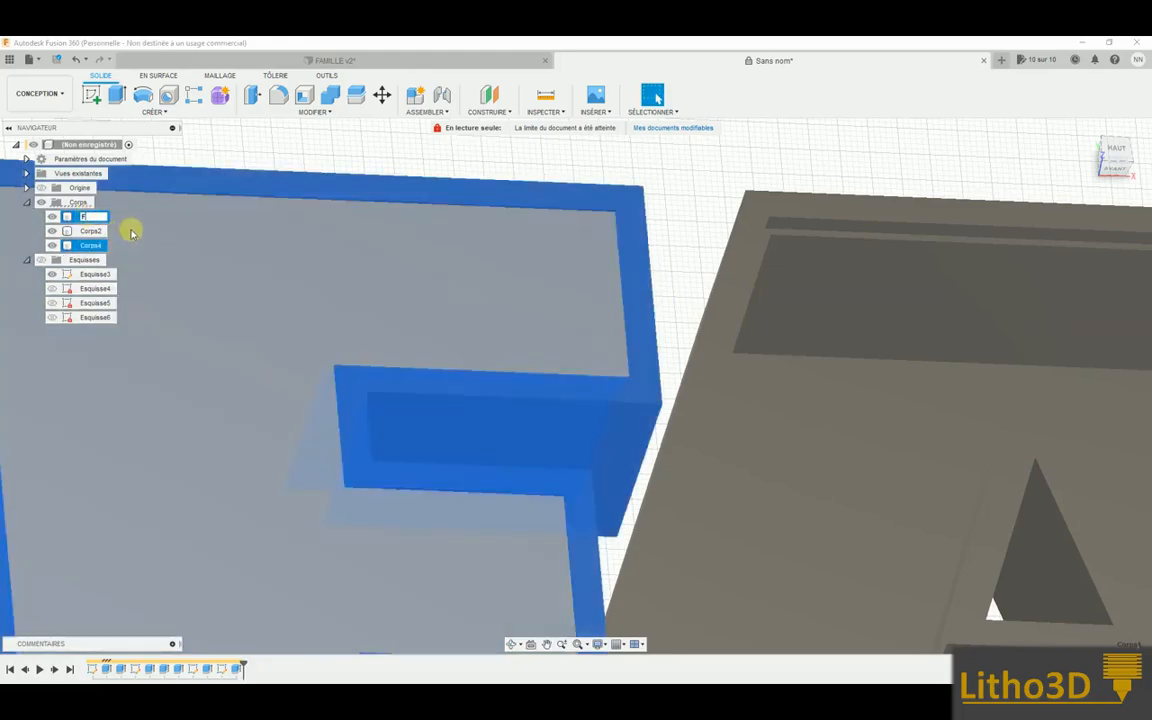
left_click(52, 231)
left_click(49, 231)
left_click(49, 231)
left_click(86, 233)
double_click(86, 233)
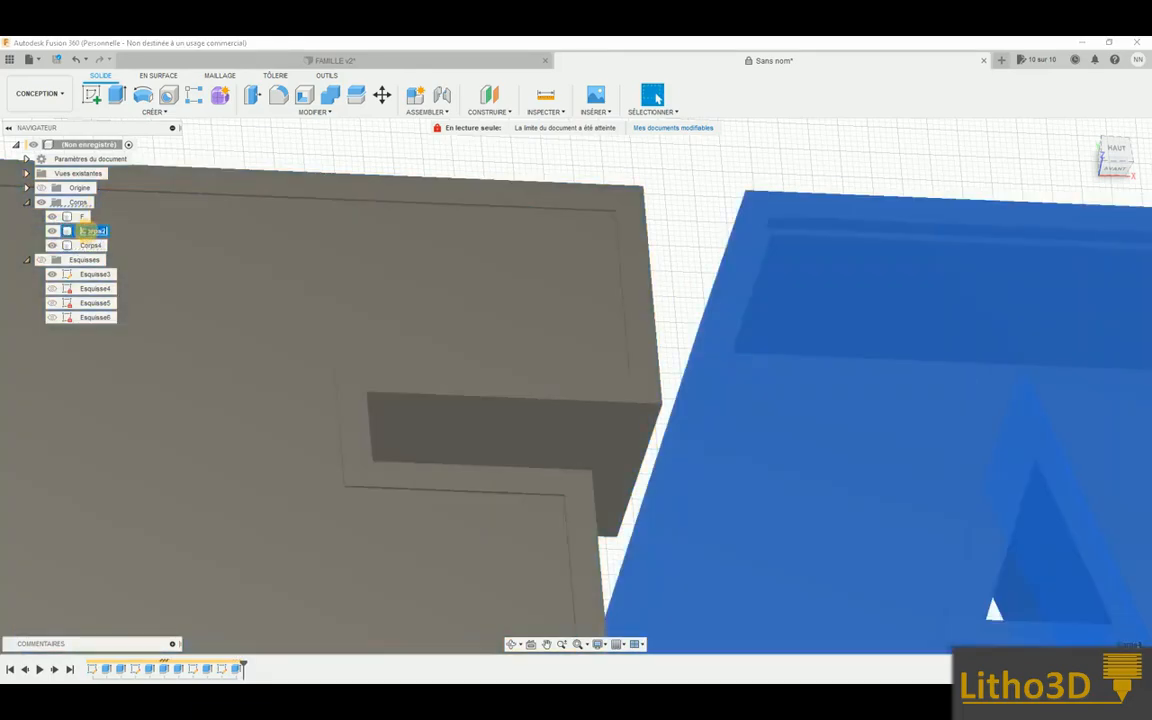
type("A")
key("Return")
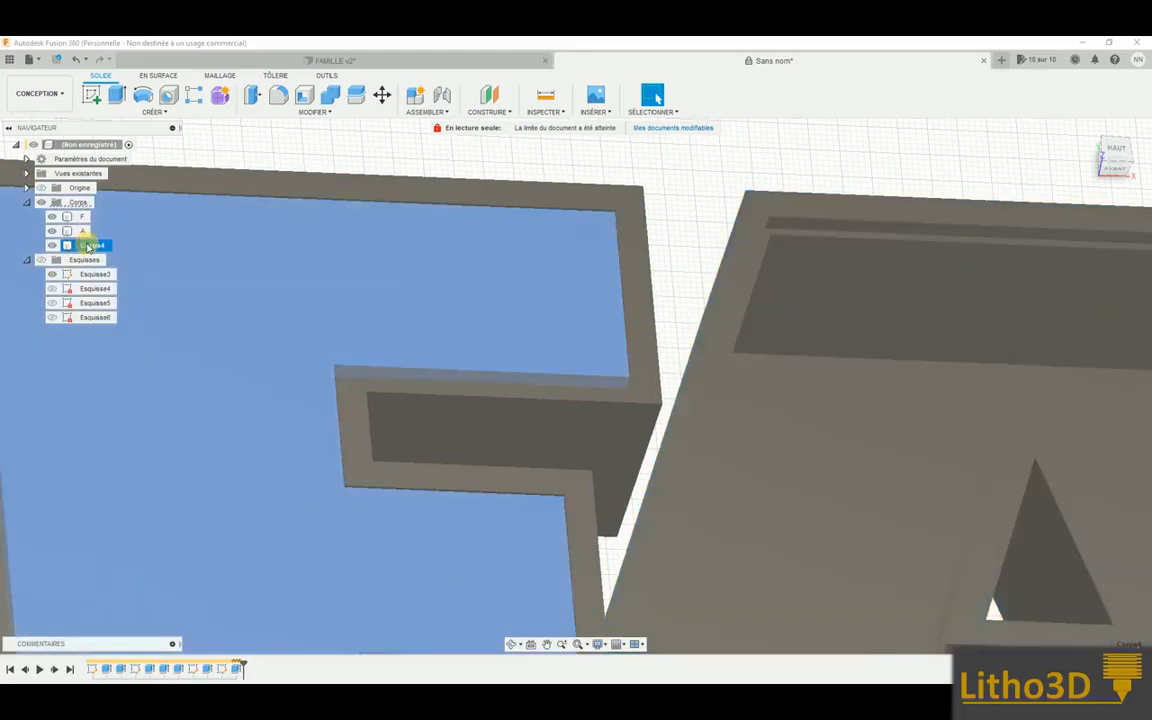
double_click(90, 245)
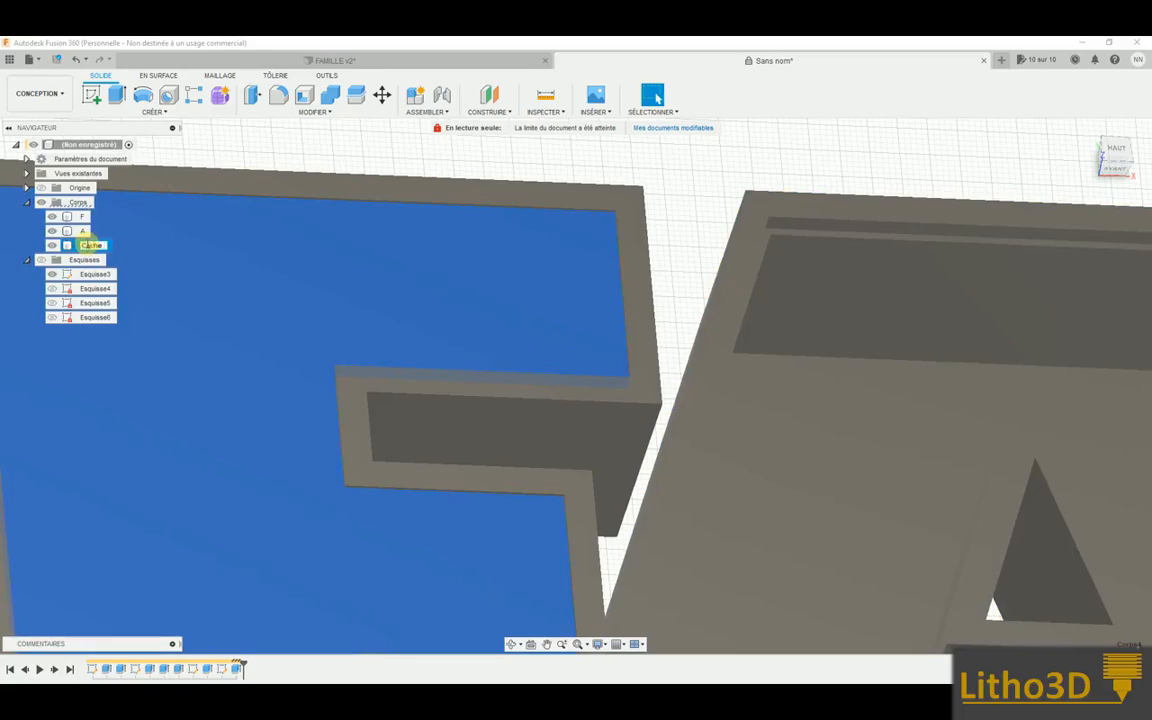
key("Return")
Examine the F's fitted cover and the open A beside it from several angles and distances
scroll(488, 396, "down", 10)
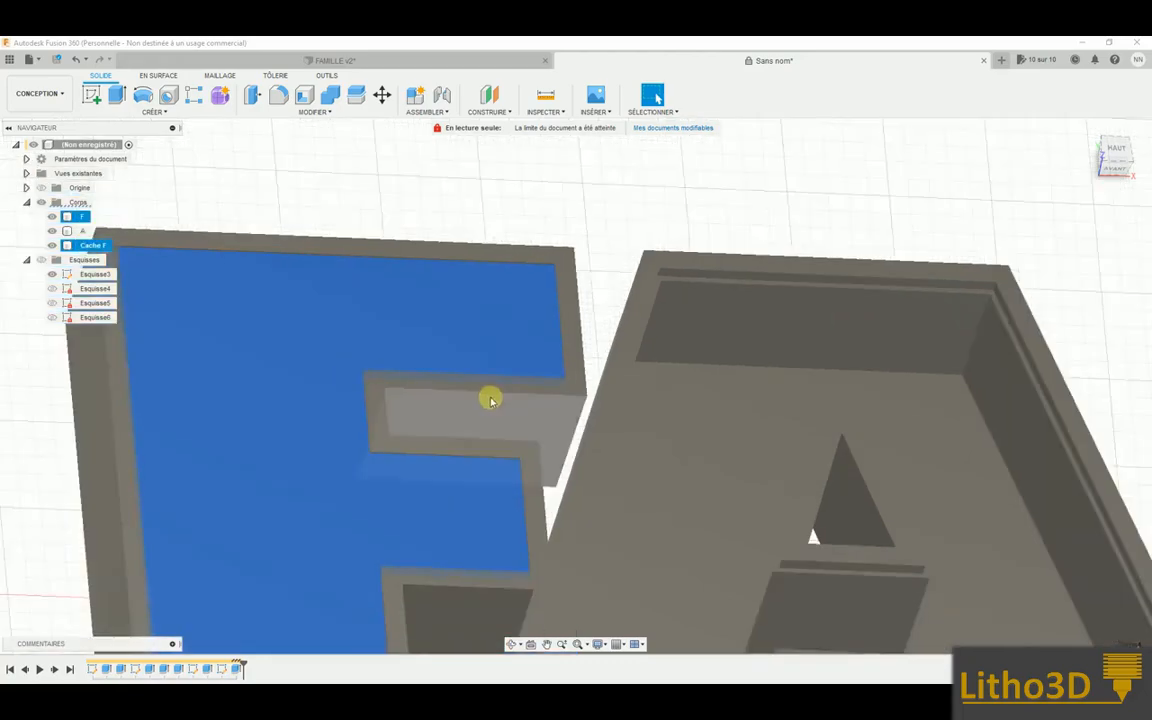
middle_click_drag(465, 361, 460, 363, "shift")
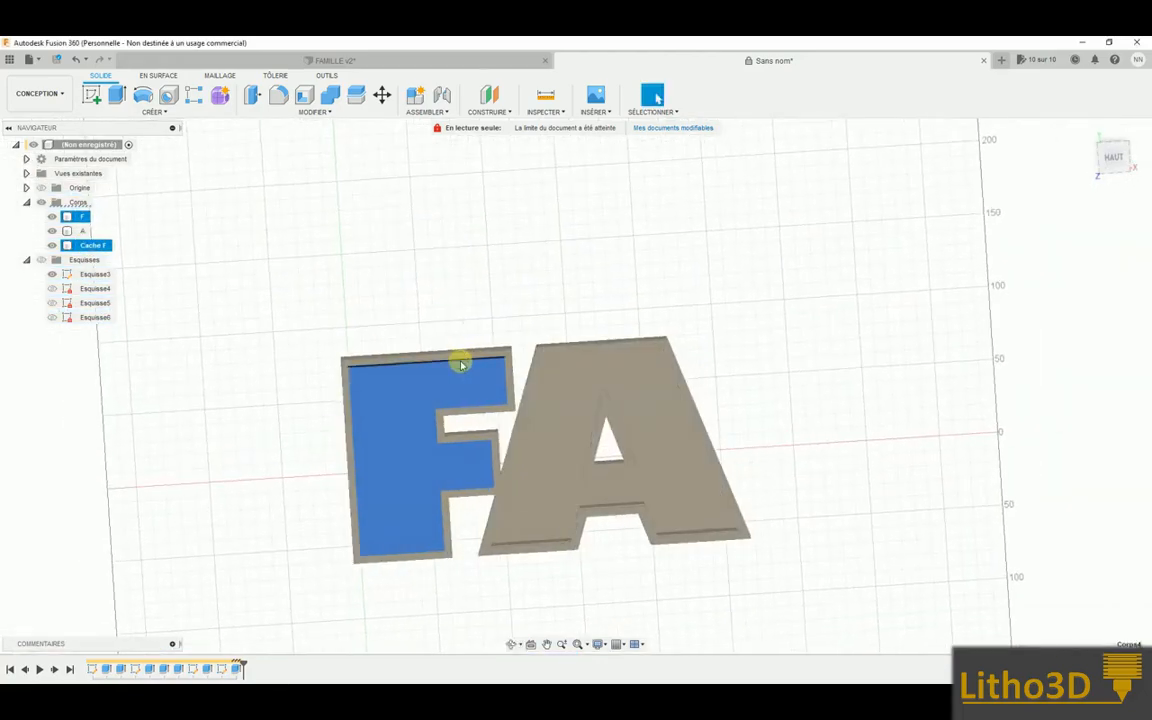
scroll(405, 400, "up", 6)
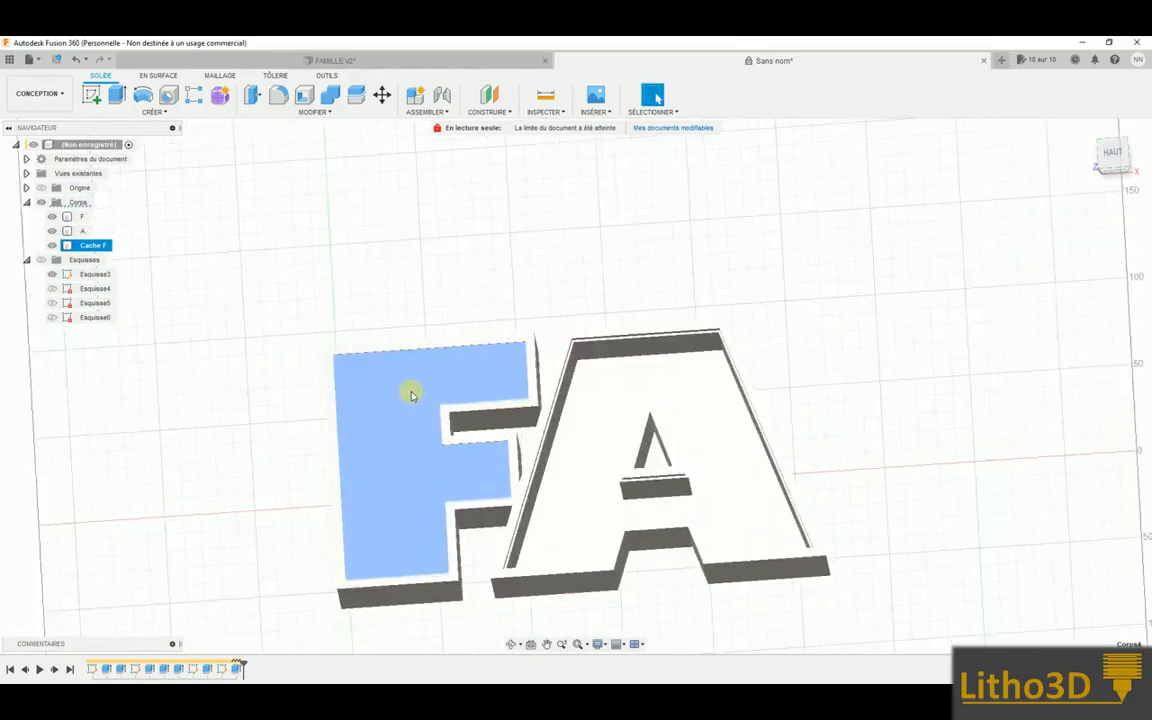
scroll(410, 393, "down", 1)
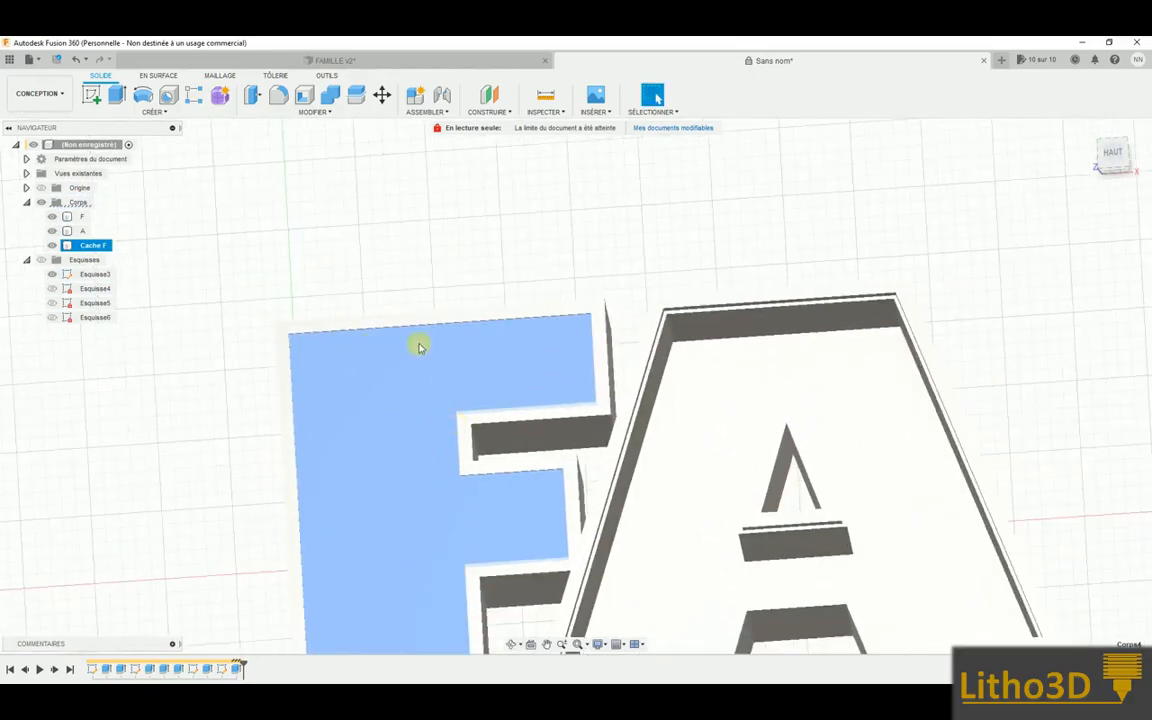
scroll(400, 363, "down", 4)
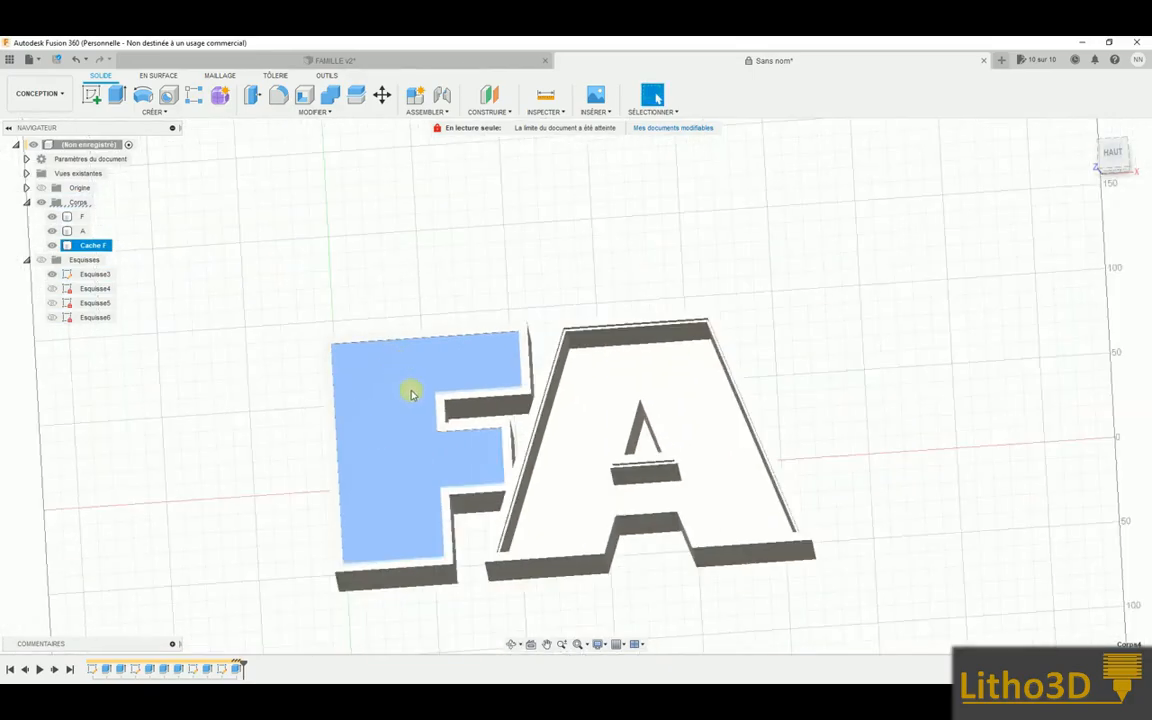
scroll(419, 340, "up", 3)
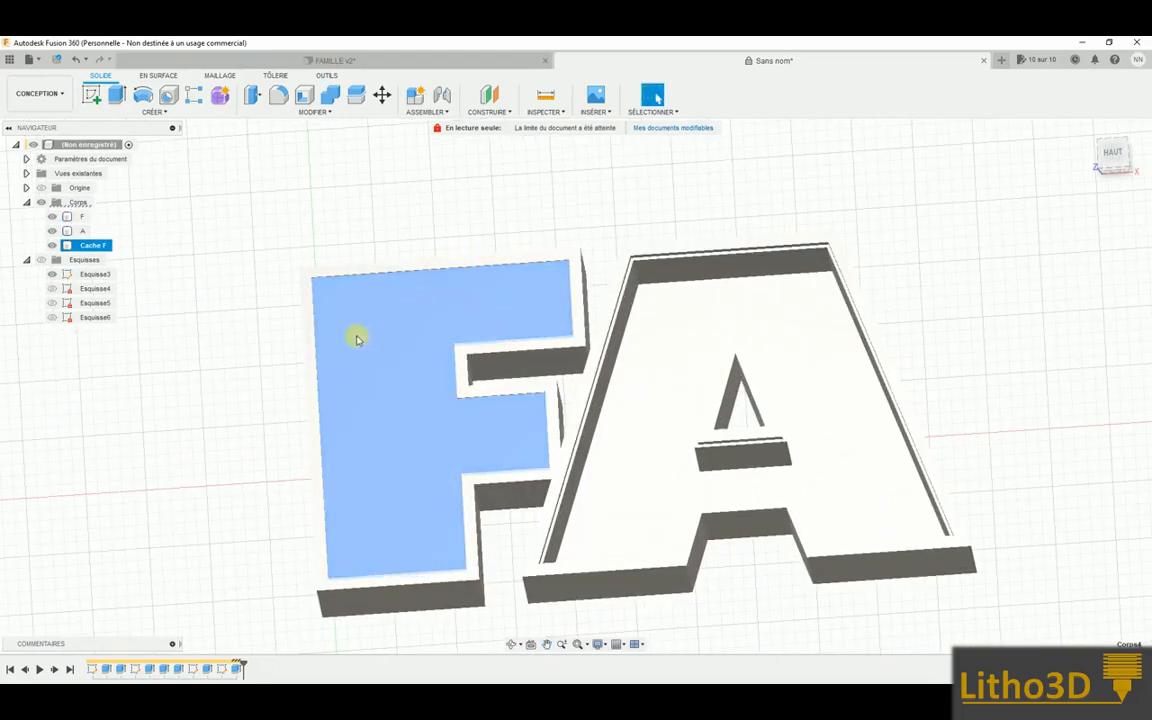
scroll(382, 411, "down", 2)
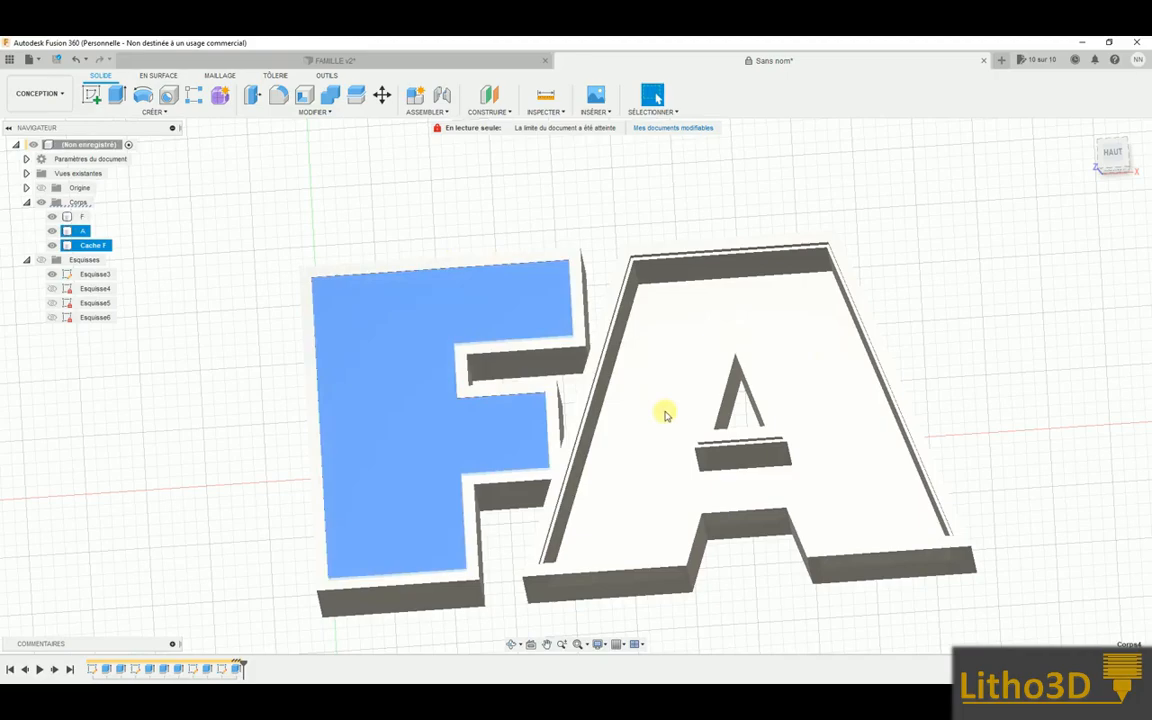
middle_click_drag(417, 365, 408, 423, "shift")
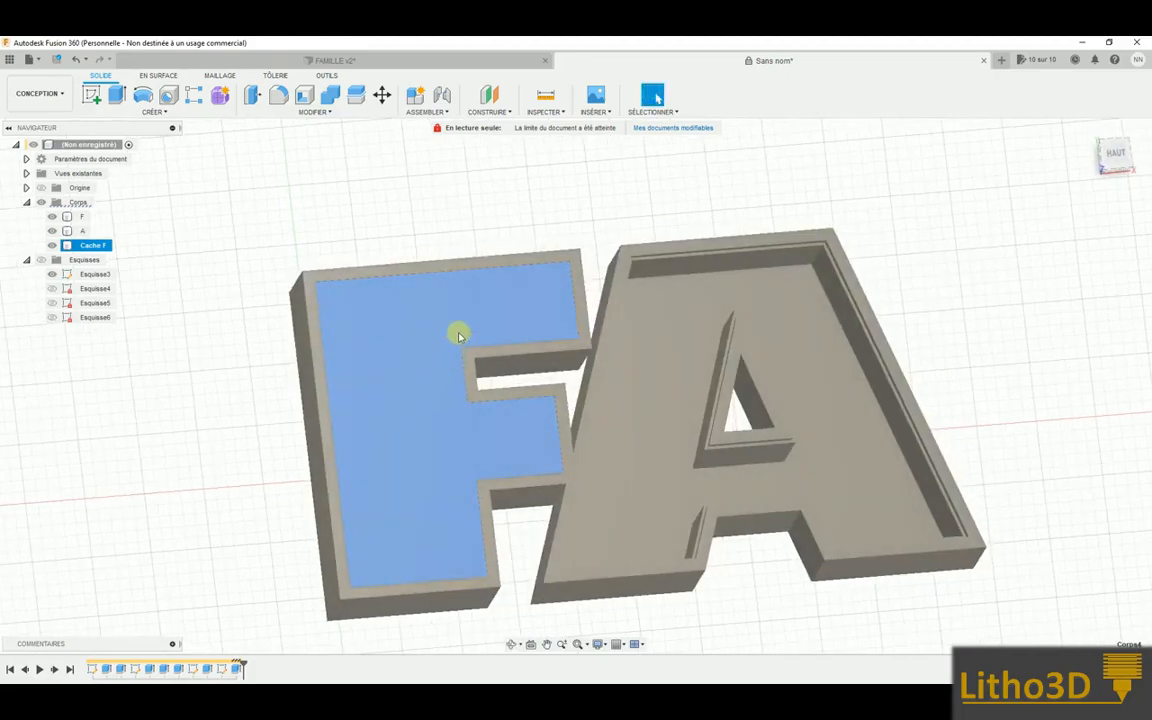
mouse_move(676, 360)
middle_mouse_down("shift")
mouse_move(815, 360)
mouse_move(810, 368)
middle_mouse_up("shift")
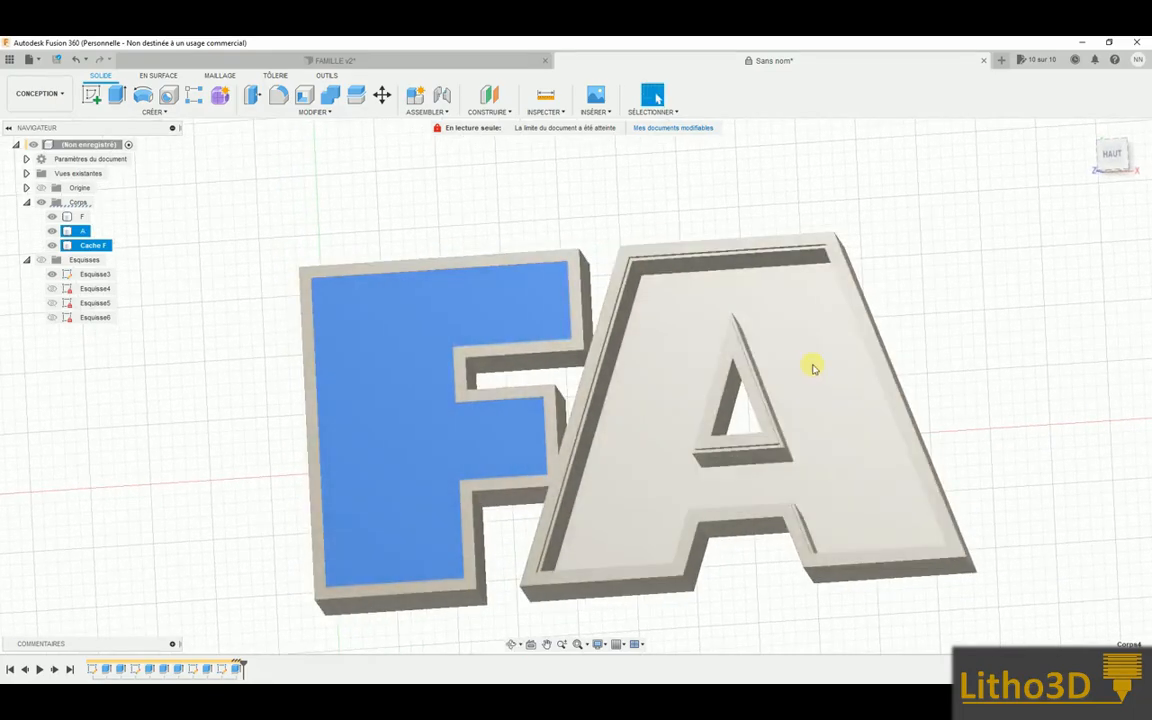
scroll(818, 394, "up", 2)
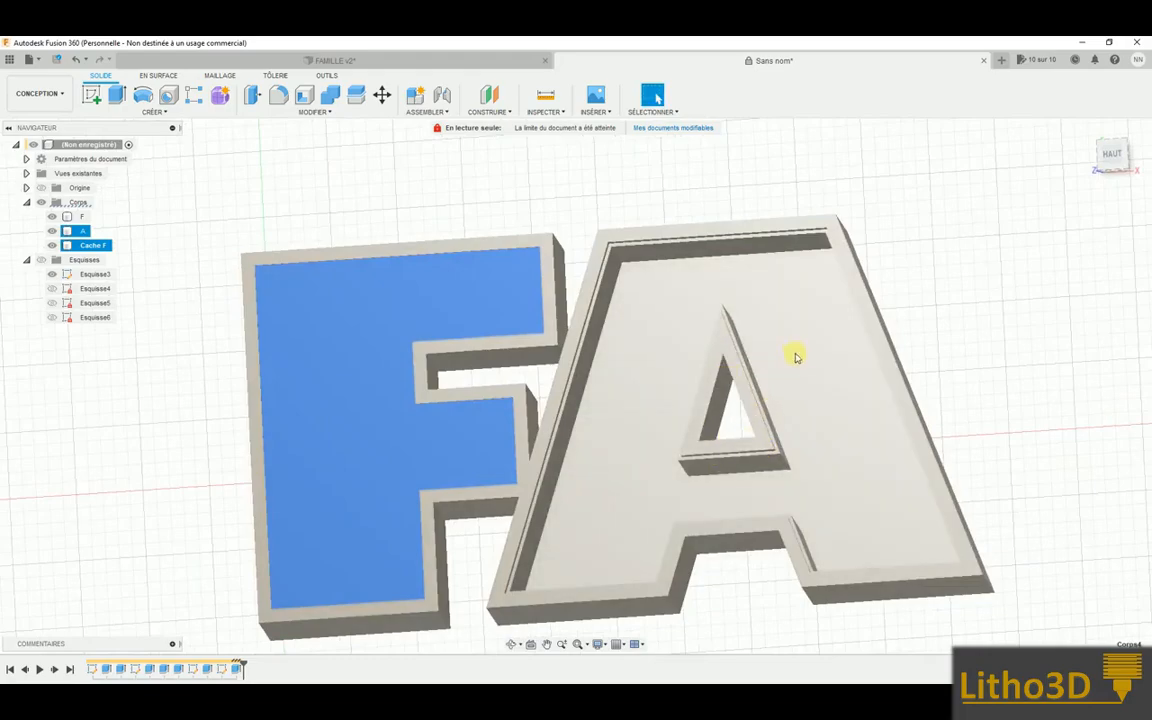
middle_click_drag(808, 381, 640, 319, "shift")
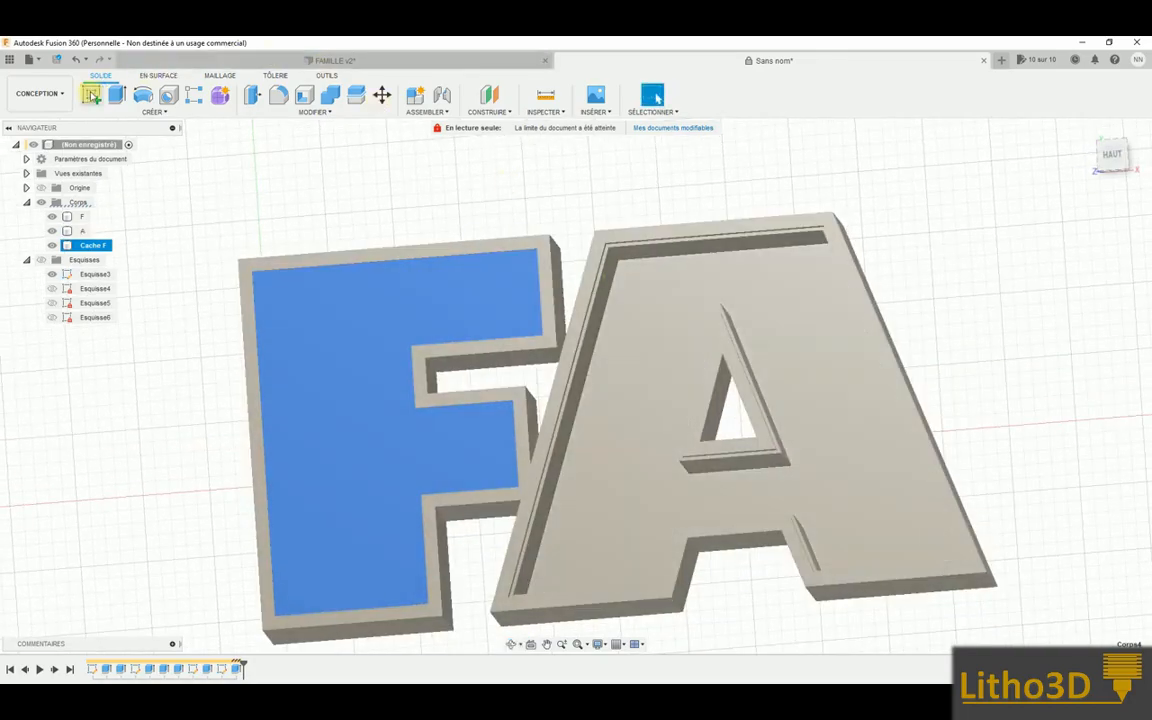
Start a new sketch on the top face of the A's inner ledge
left_click(92, 93)
scroll(708, 250, "up", 5)
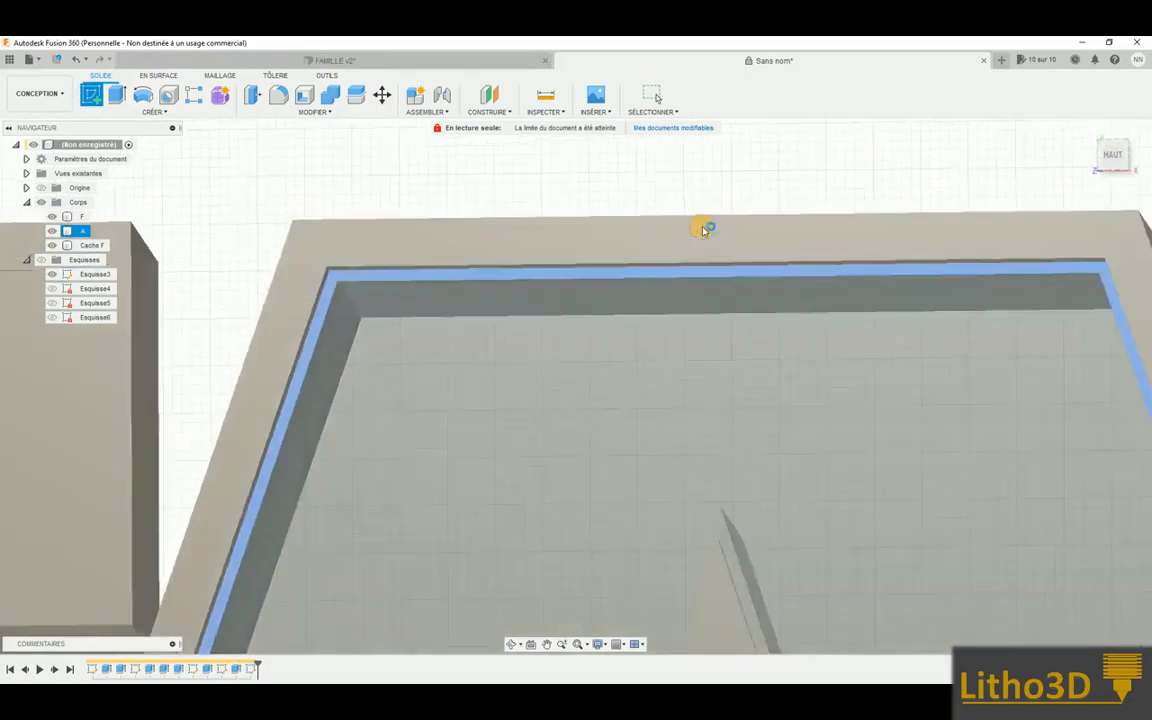
left_click(704, 230)
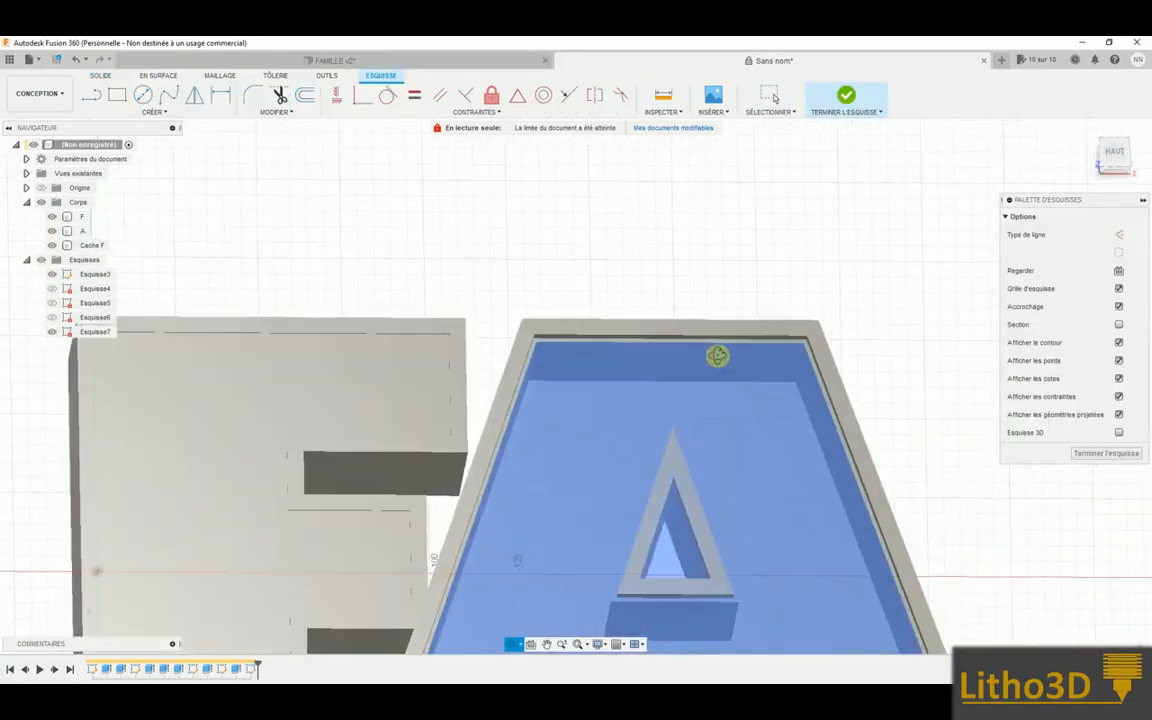
Extrude the A's inner contour together with its ledge face 1 mm upward as a new body
left_click(720, 395)
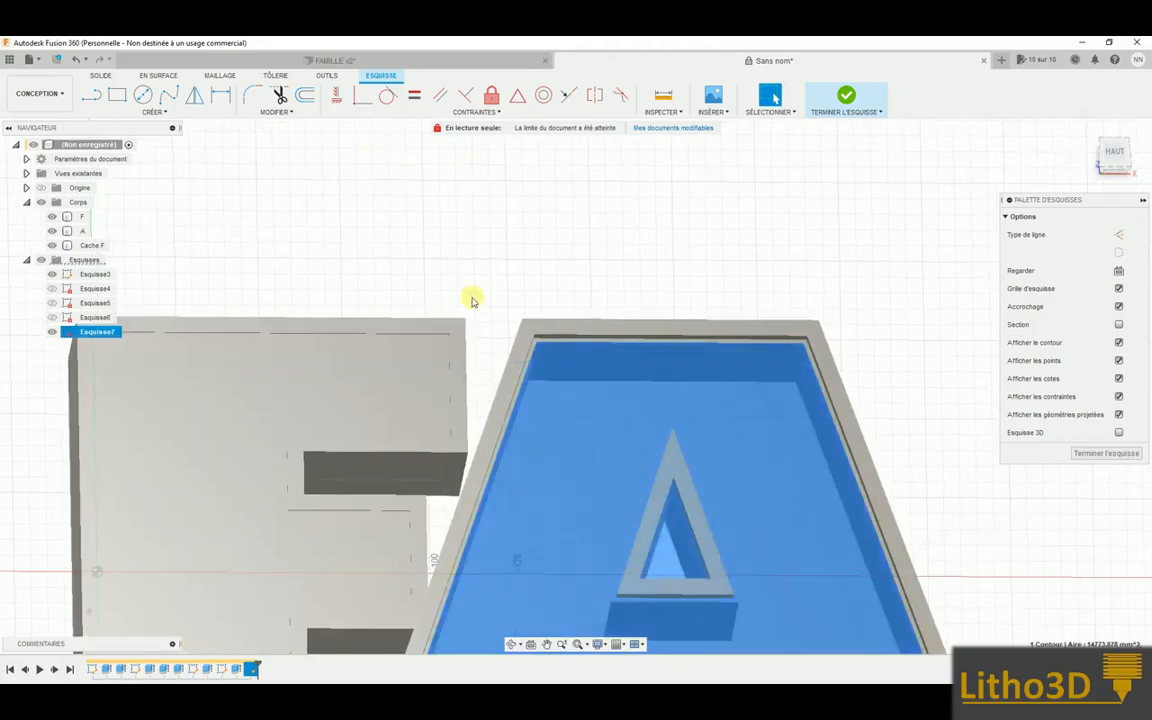
key("e")
scroll(620, 362, "up", 3)
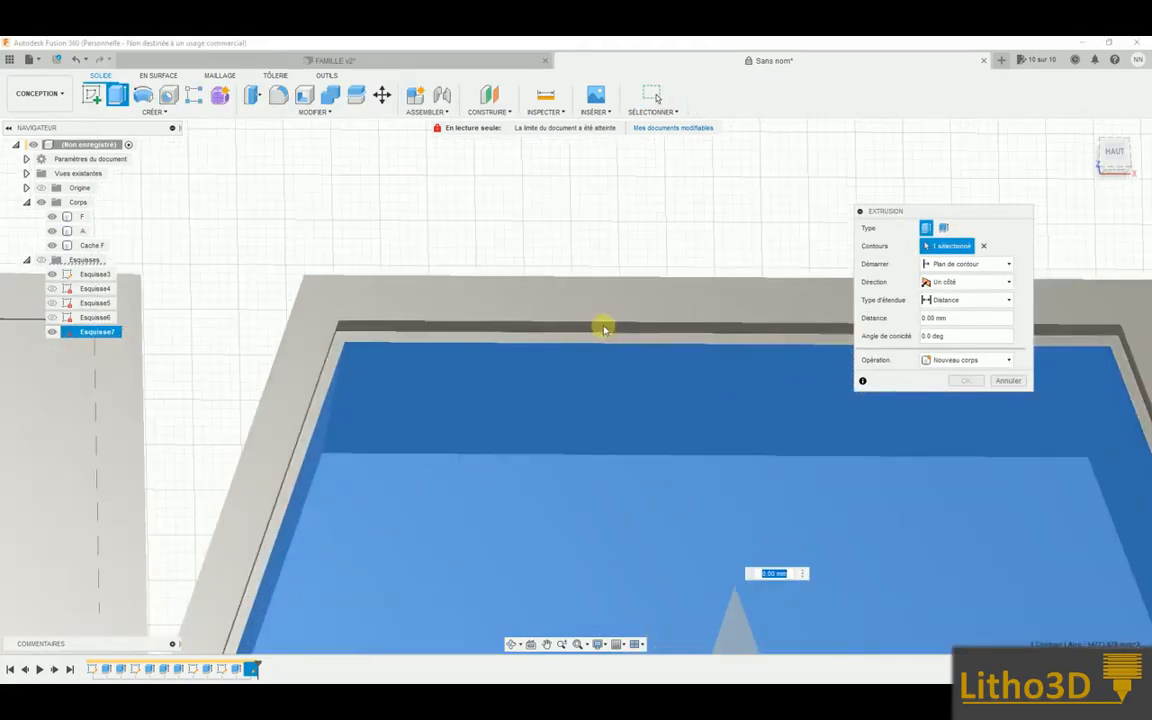
scroll(668, 418, "down", 3)
scroll(673, 421, "down", 2)
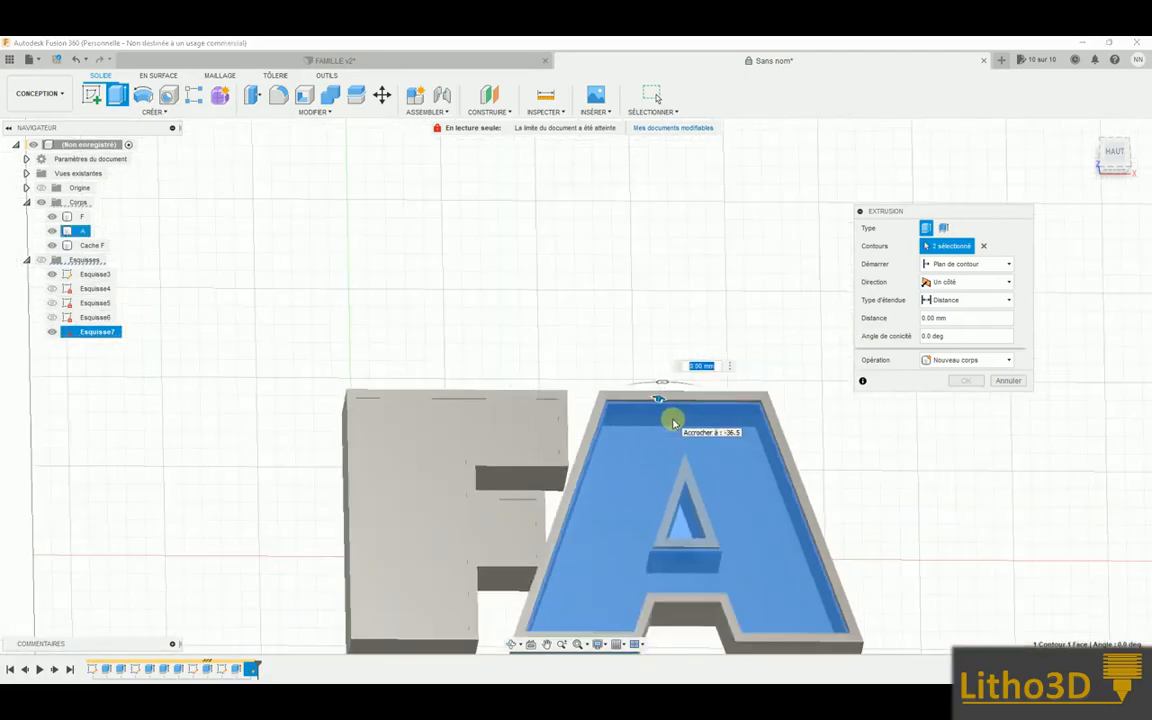
scroll(602, 339, "down", 2)
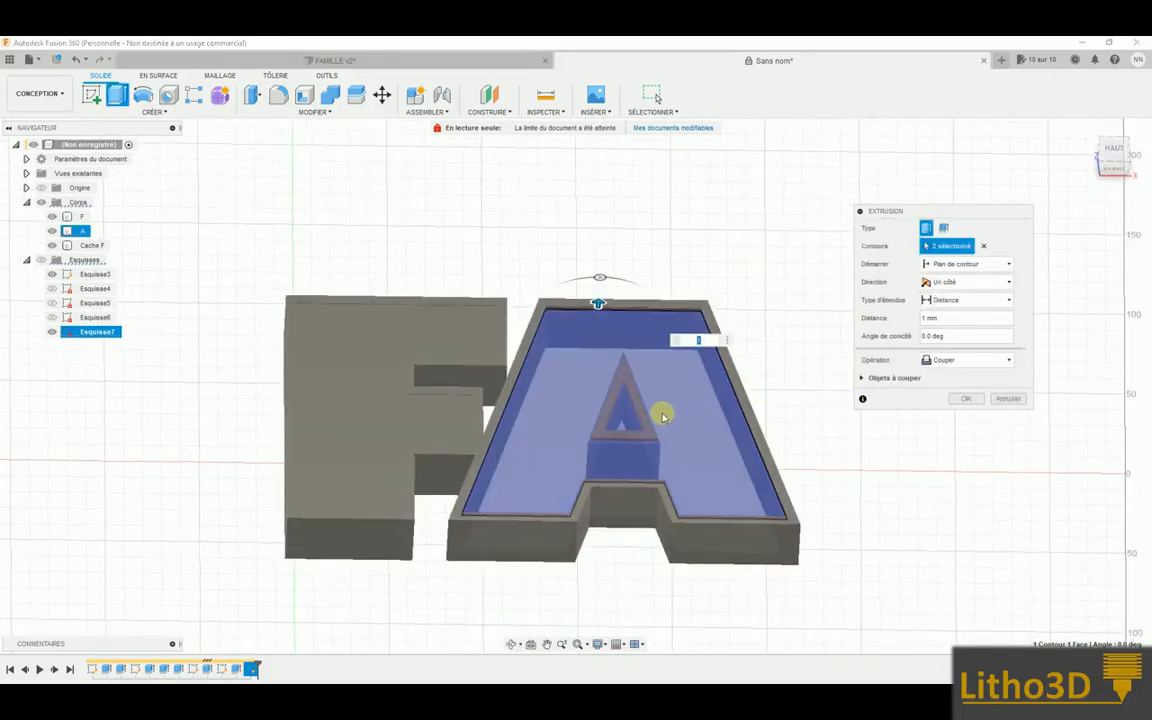
left_click(972, 359)
left_click(958, 410)
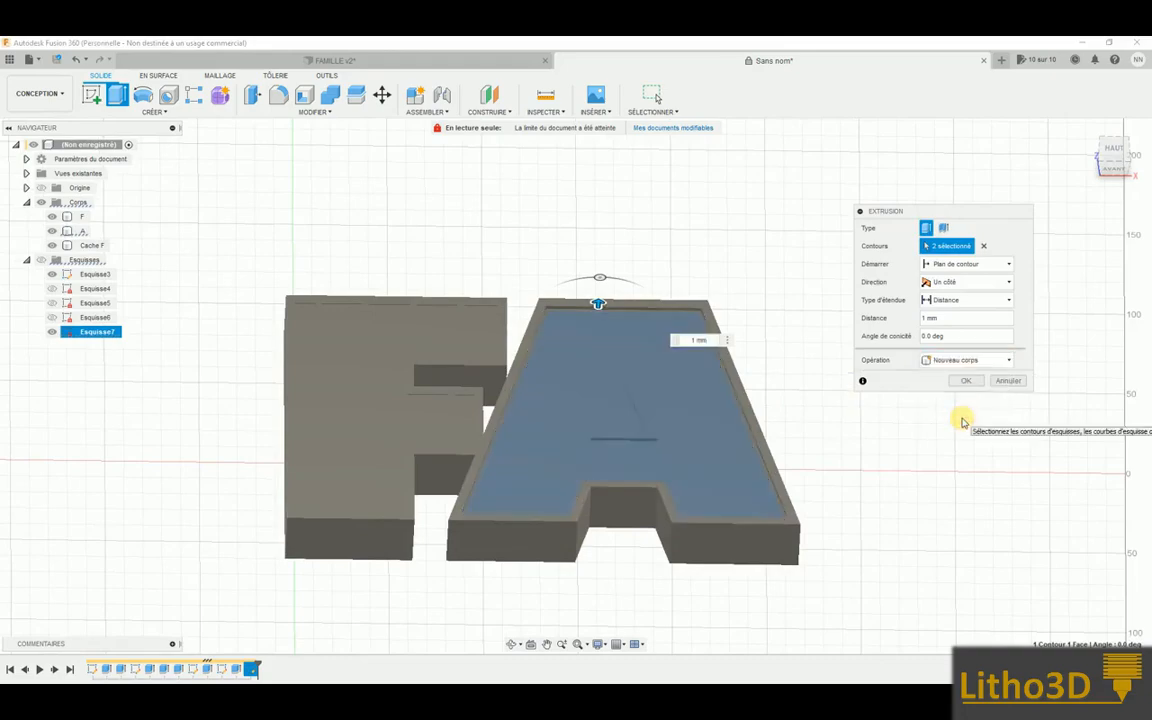
left_click(958, 381)
left_click(663, 352)
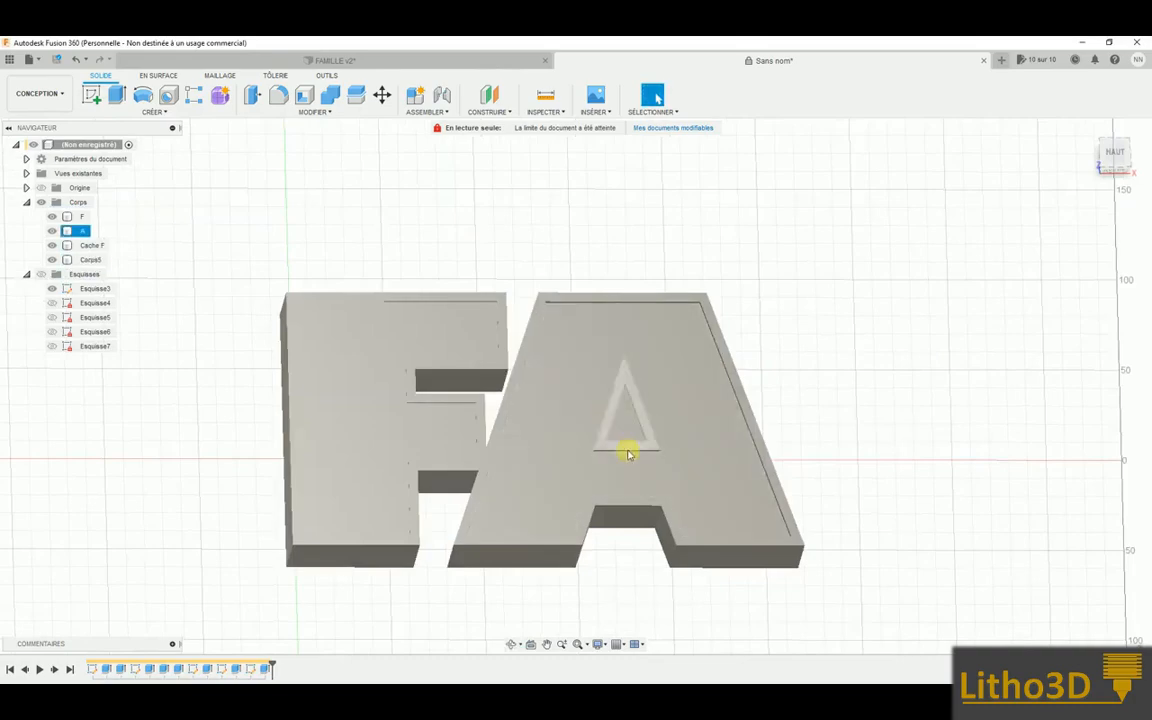
left_click(676, 418)
middle_click_drag(627, 432, 628, 405, "shift")
middle_click_drag(683, 352, 644, 414, "shift")
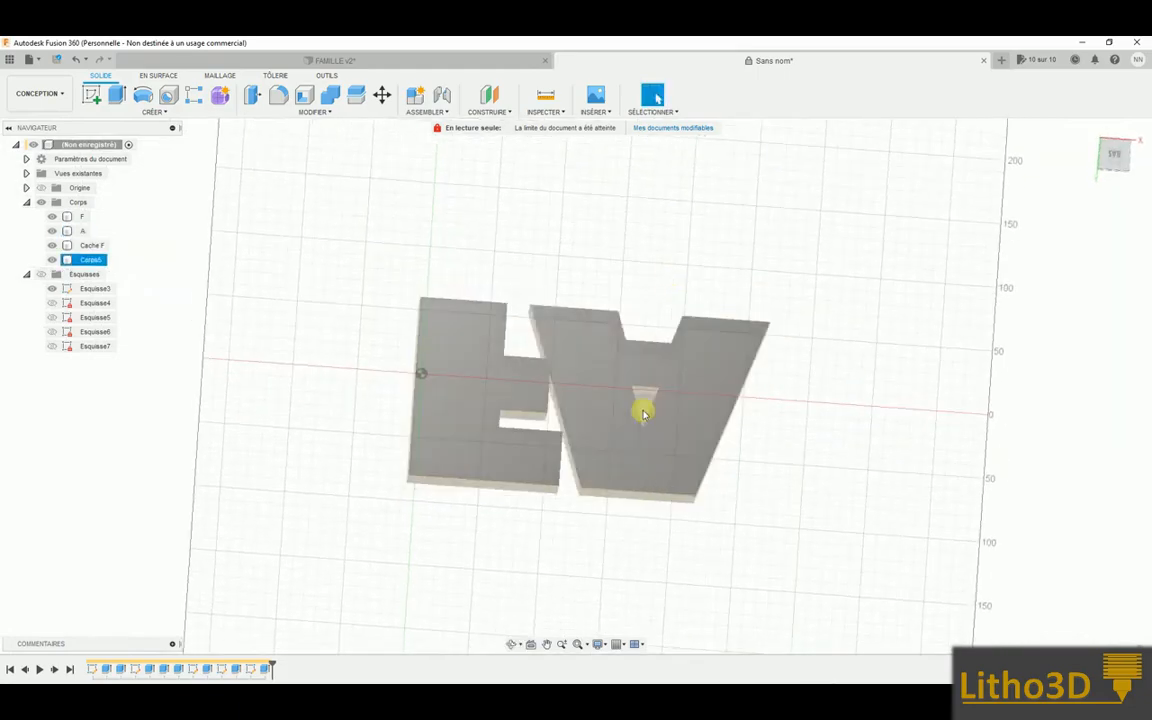
left_click(652, 377)
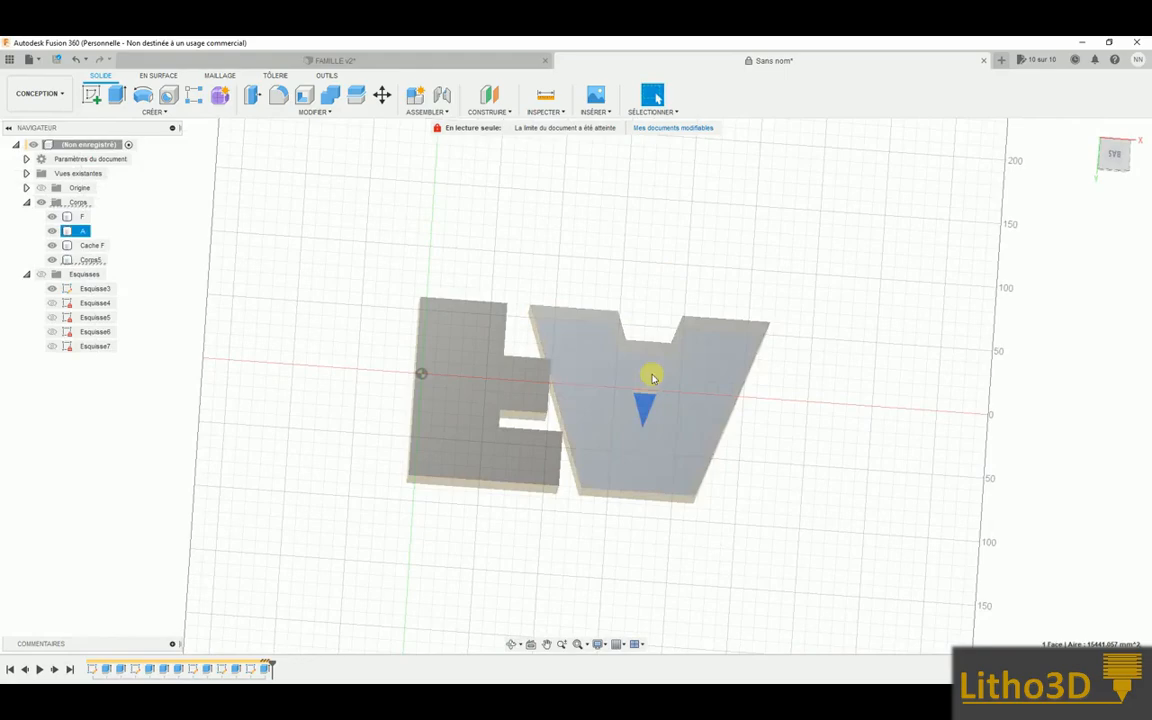
middle_click_drag(652, 377, 678, 442, "shift")
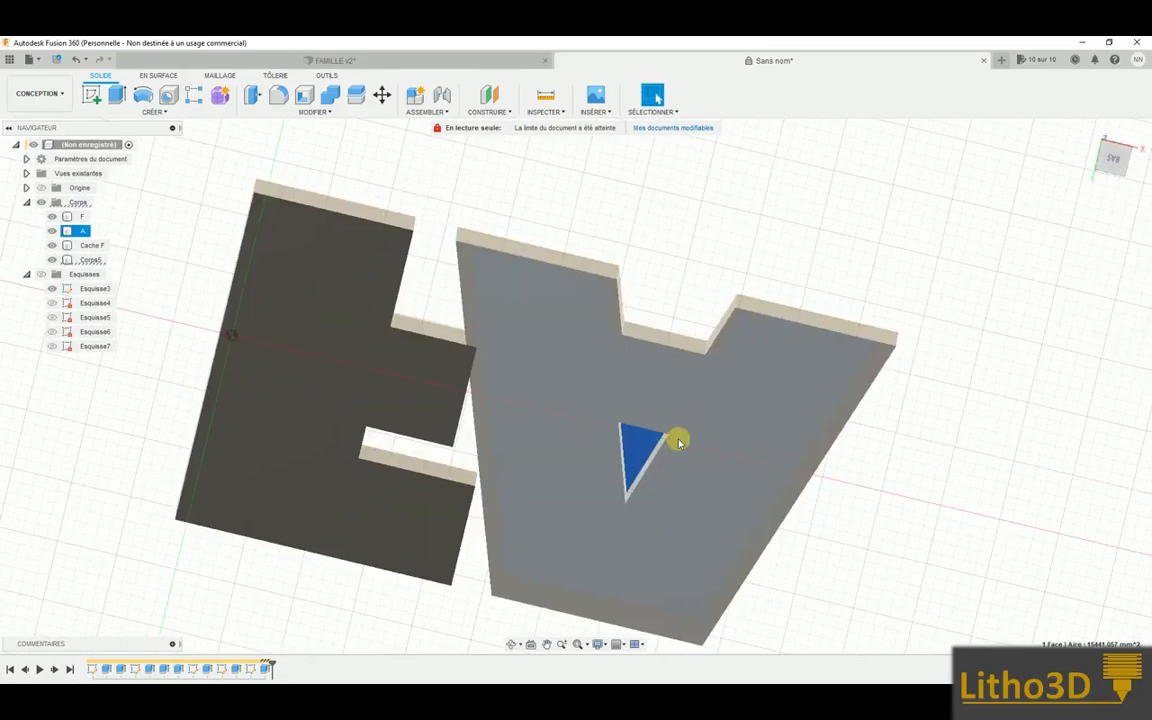
key("e")
middle_click_drag(678, 442, 594, 455, "shift")
left_click_drag(535, 458, 563, 444)
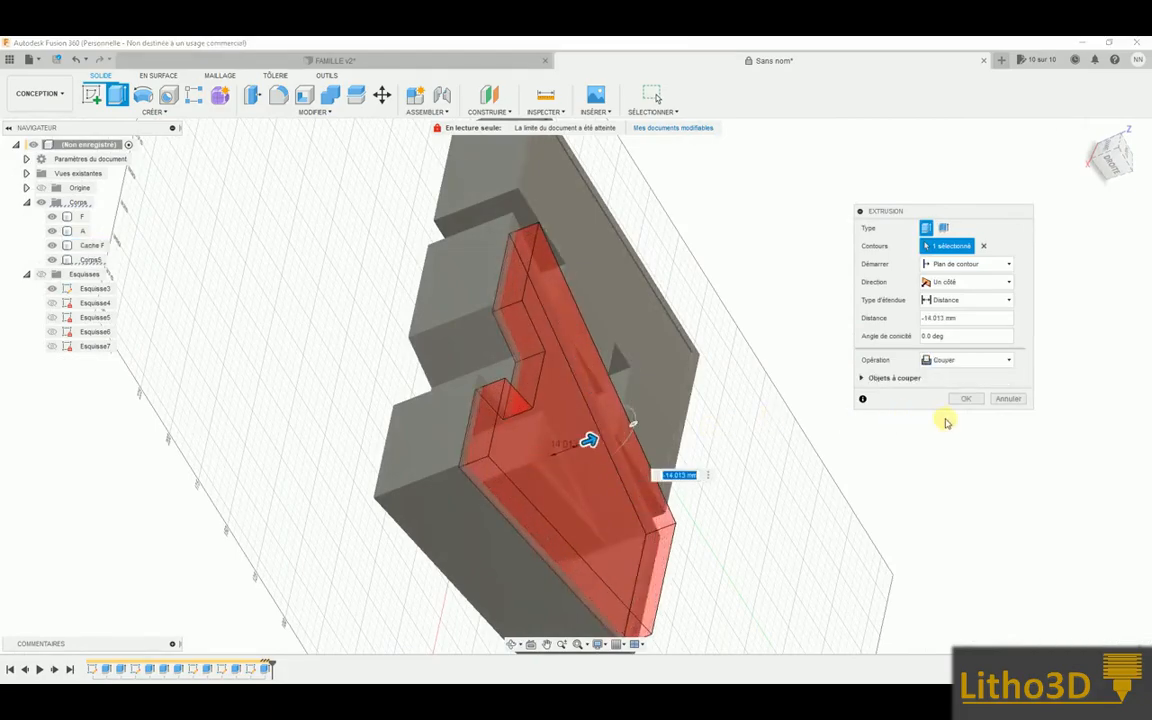
left_click(1004, 399)
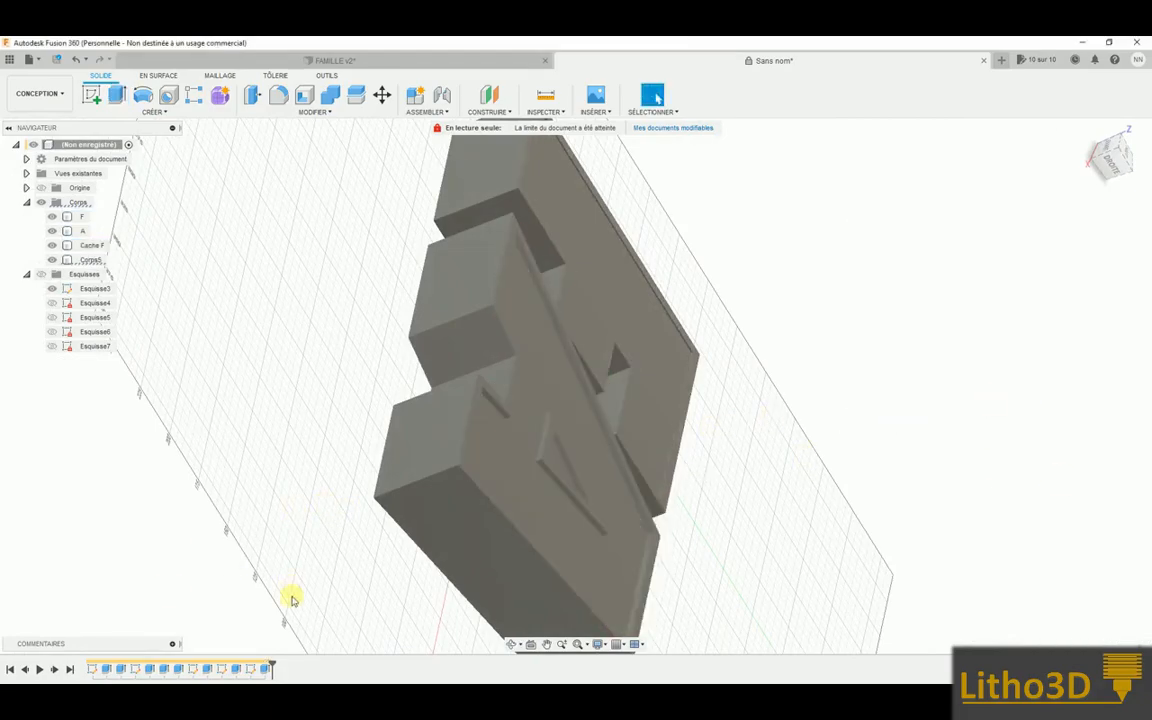
Start a new sketch on the top face of the new cover body inside the A
middle_click_drag(514, 532, 502, 462, "shift")
key("v")
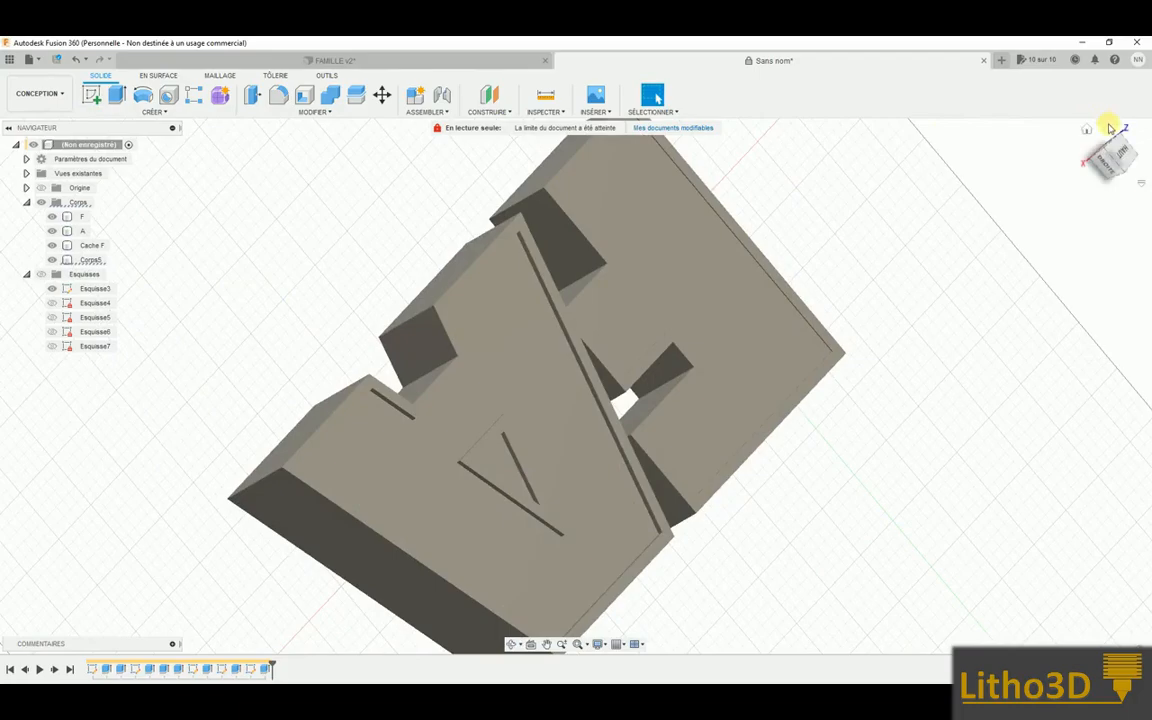
left_click(1082, 131)
middle_click_drag(625, 322, 664, 416, "shift")
scroll(664, 416, "up", 1)
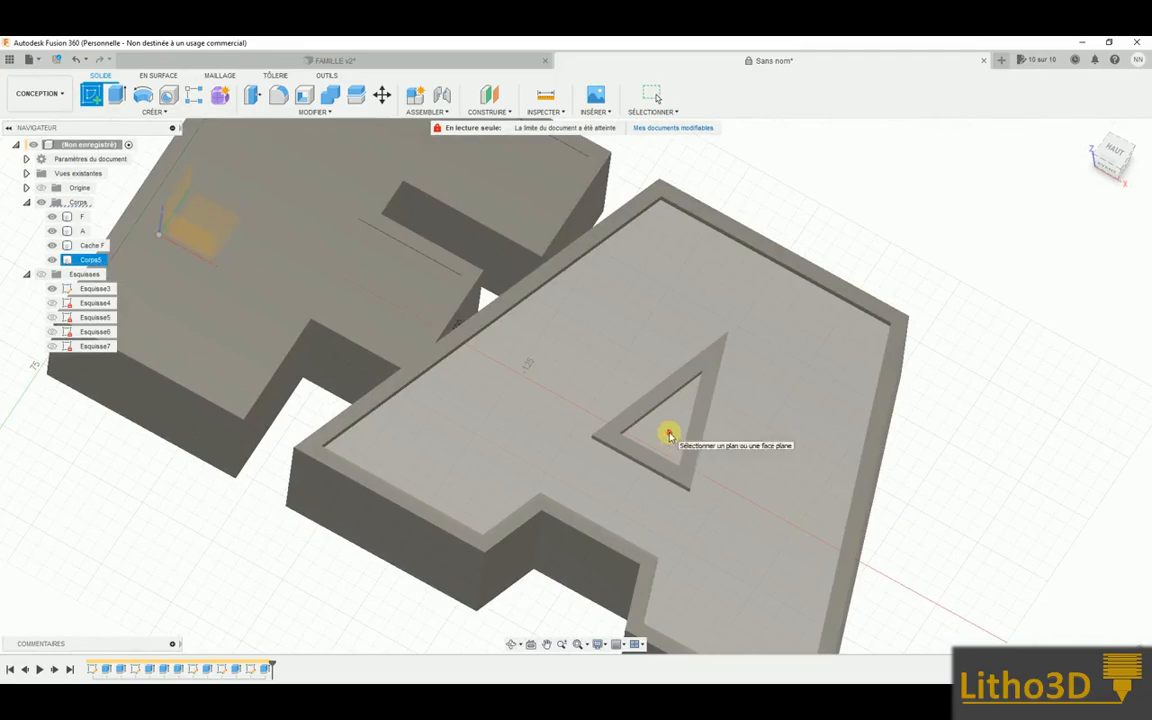
left_click(669, 435)
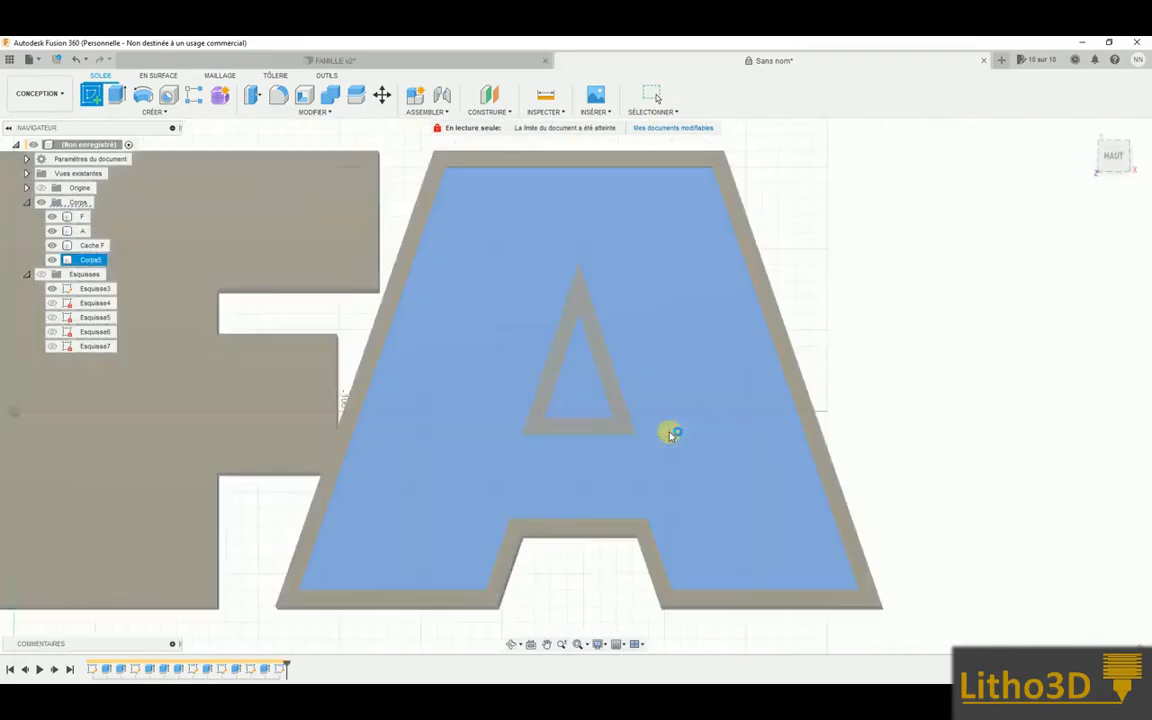
mouse_move(576, 378)
middle_mouse_down("shift")
mouse_move(584, 240)
mouse_move(532, 483)
mouse_move(547, 478)
middle_mouse_up("shift")
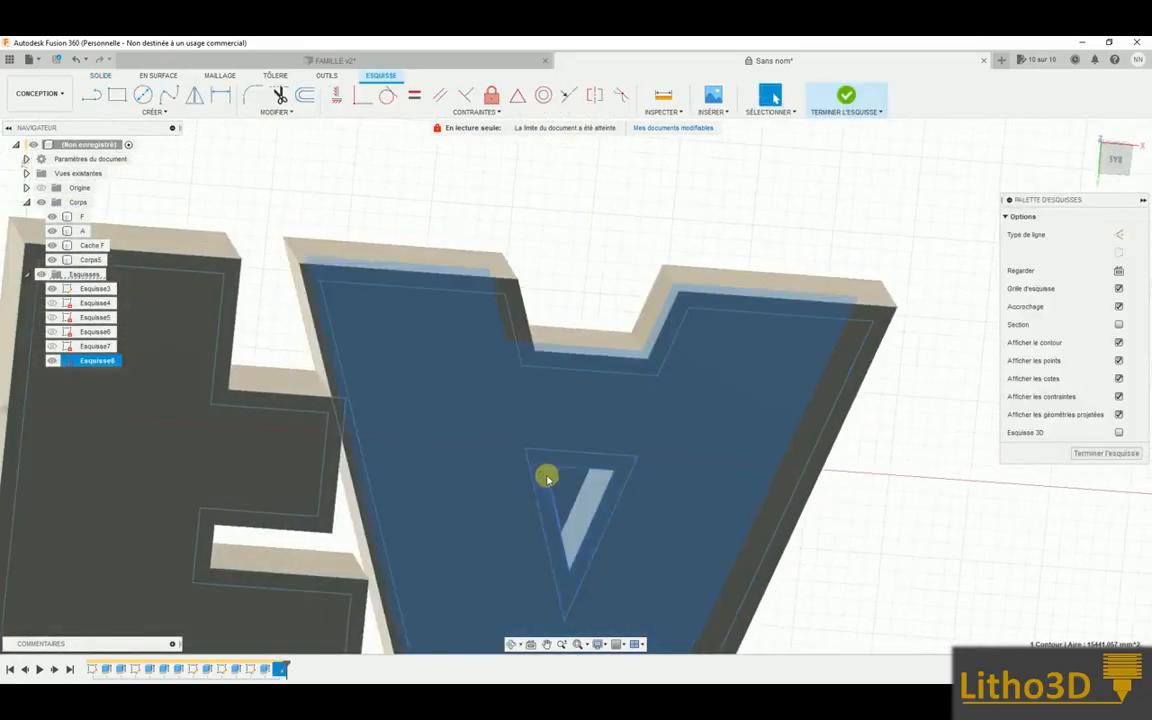
Check the sketch contour of the A's triangular opening from the underside and finish the sketch
left_click(565, 489)
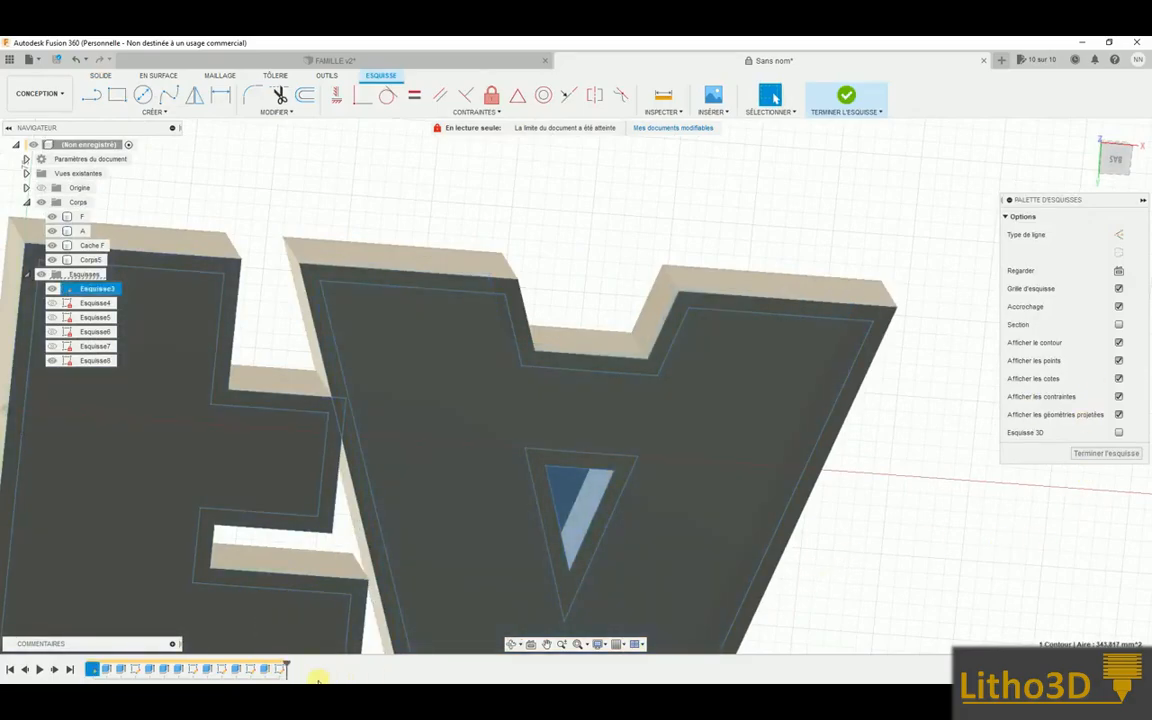
right_click(279, 669)
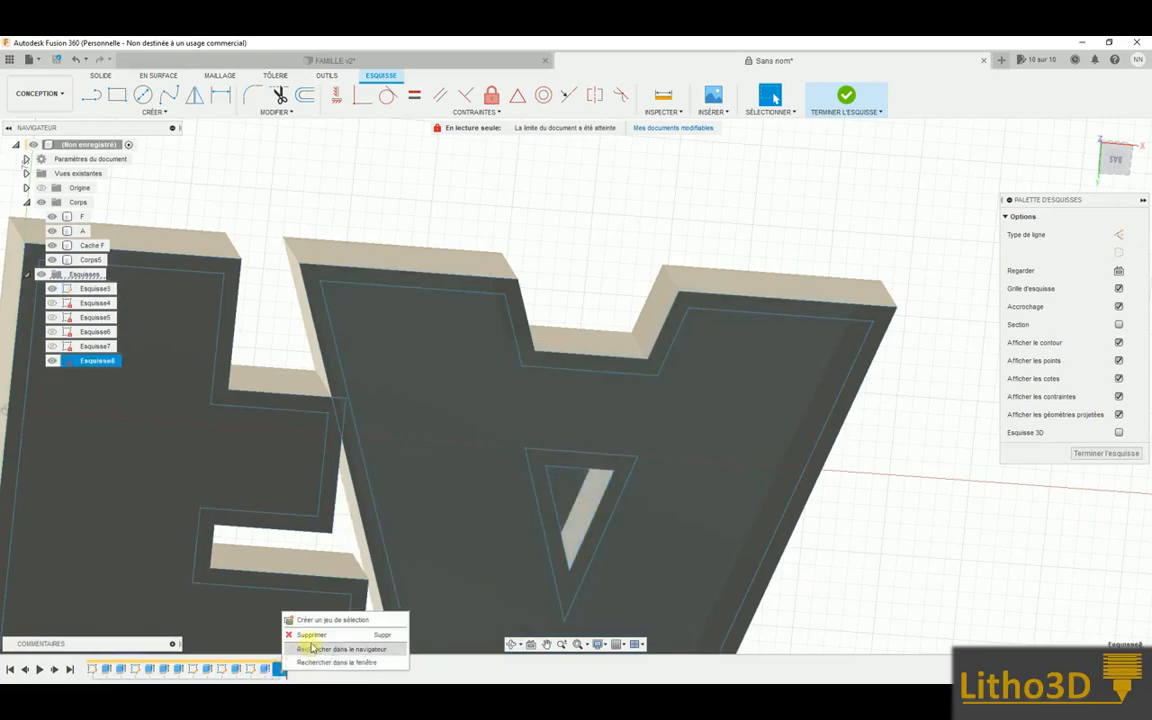
left_click(391, 648)
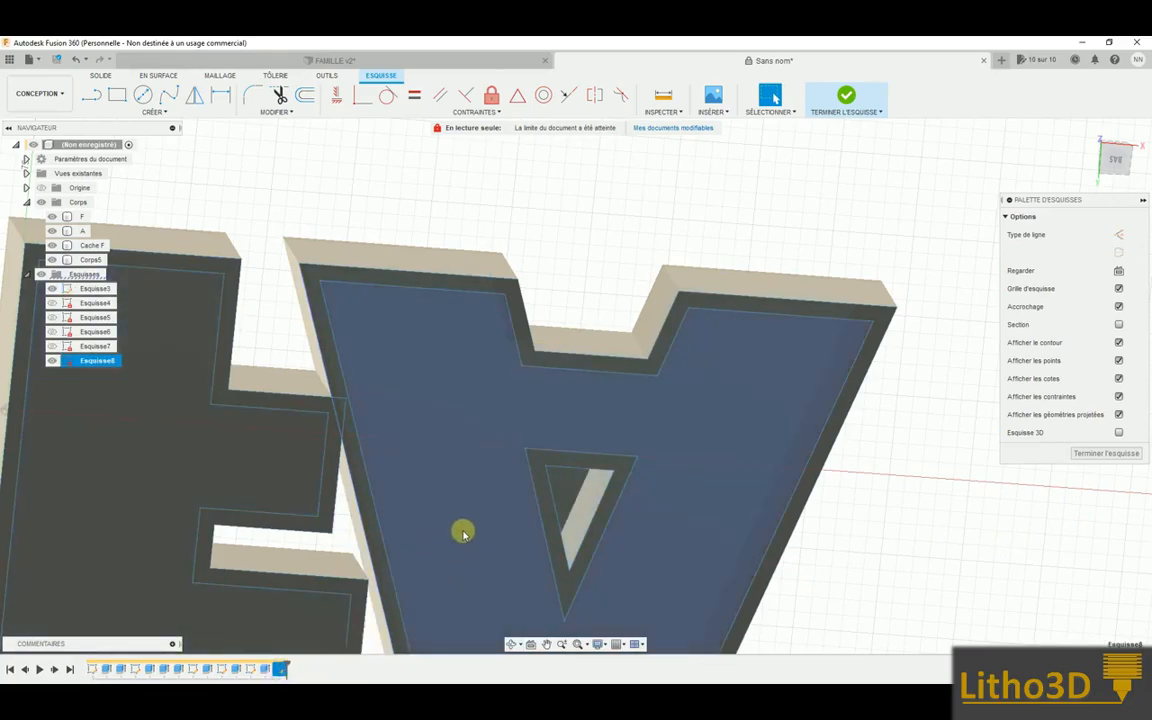
middle_click_drag(645, 504, 591, 476, "shift")
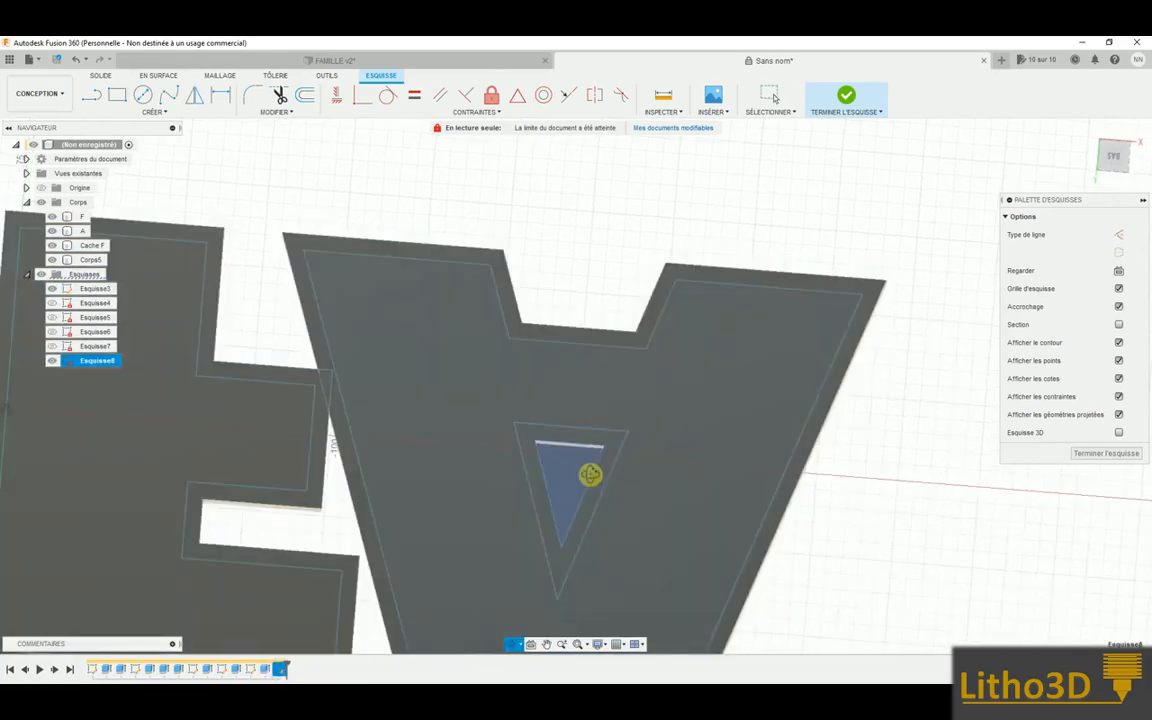
left_click(1108, 454)
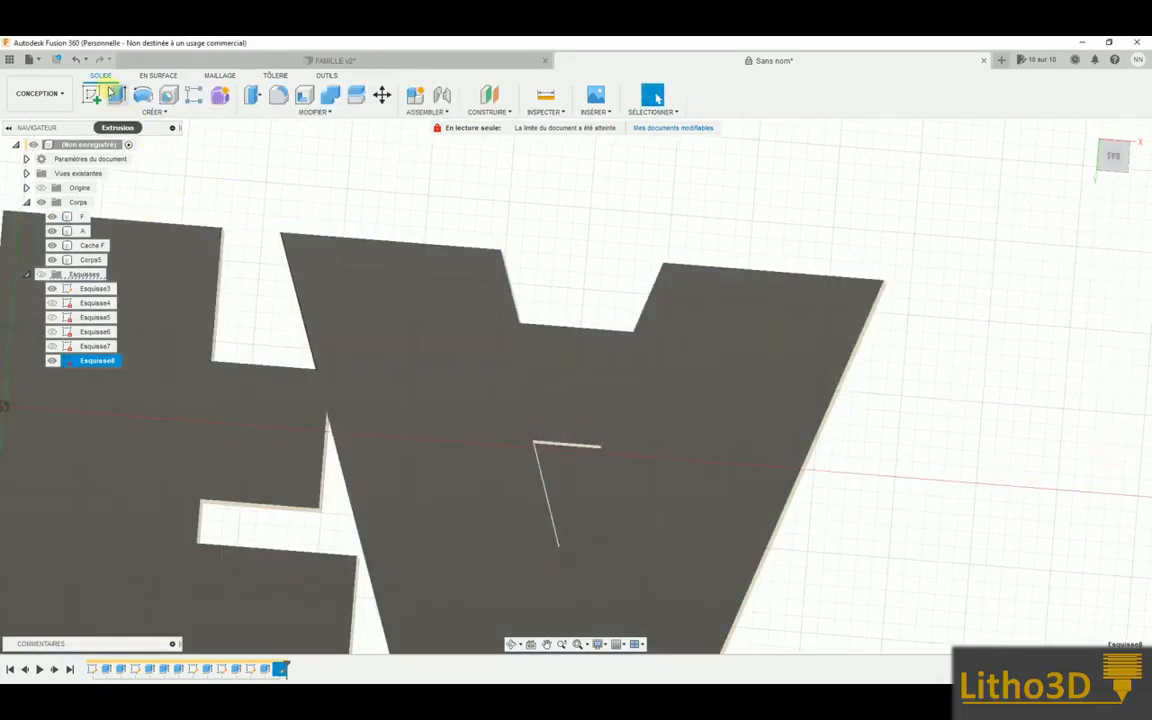
left_click(91, 97)
middle_click_drag(572, 474, 768, 313, "shift")
key("e")
left_click_drag(767, 311, 799, 305)
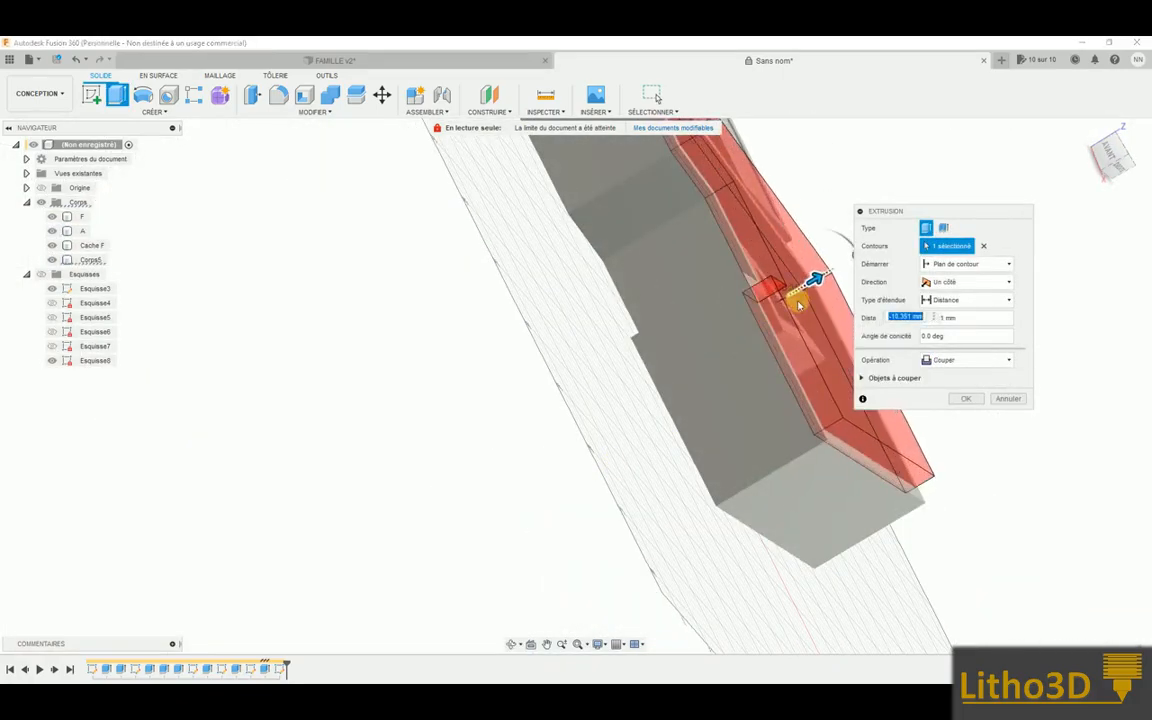
left_click(1013, 400)
Hide the A letter body to isolate its cover body for inspection around the triangular opening
middle_click_drag(671, 270, 607, 355, "shift")
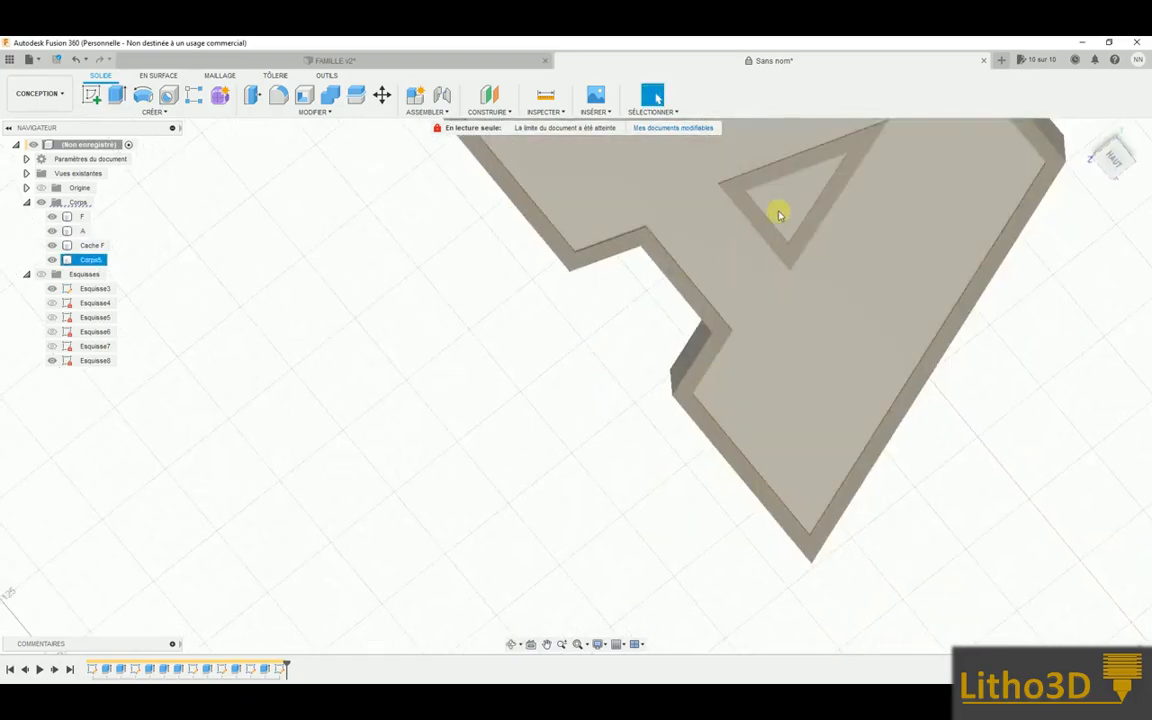
middle_click_drag(783, 203, 694, 453, "shift")
left_click(597, 367)
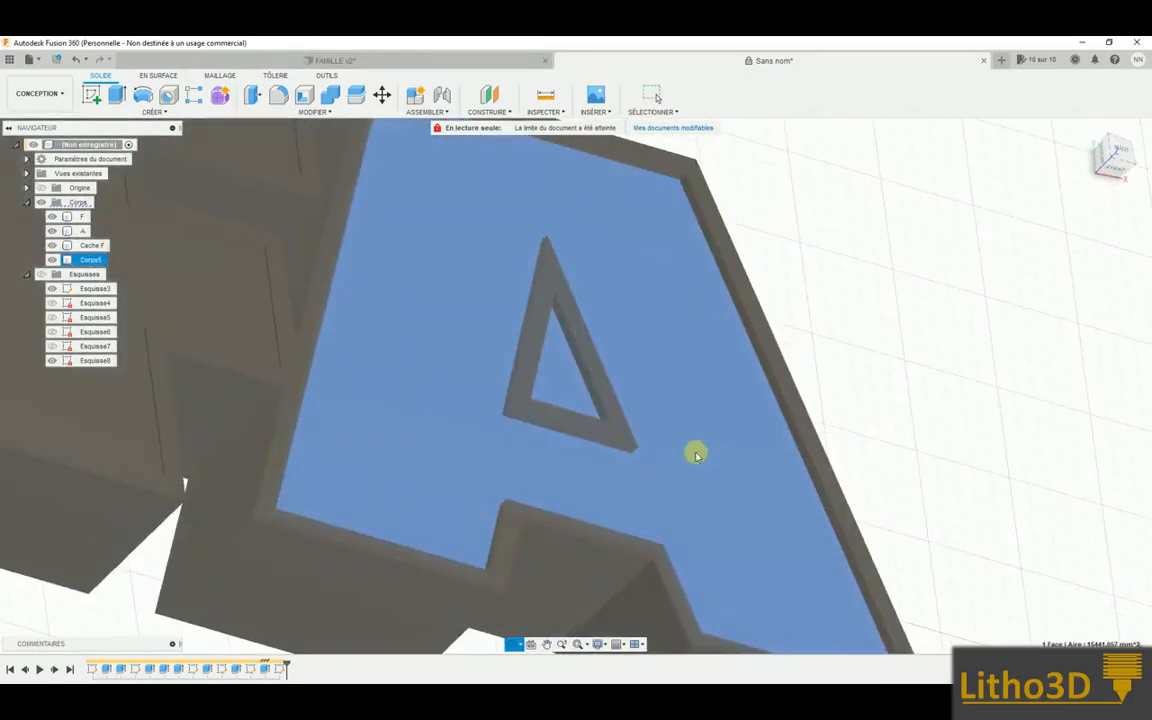
left_click(53, 246)
left_click(52, 231)
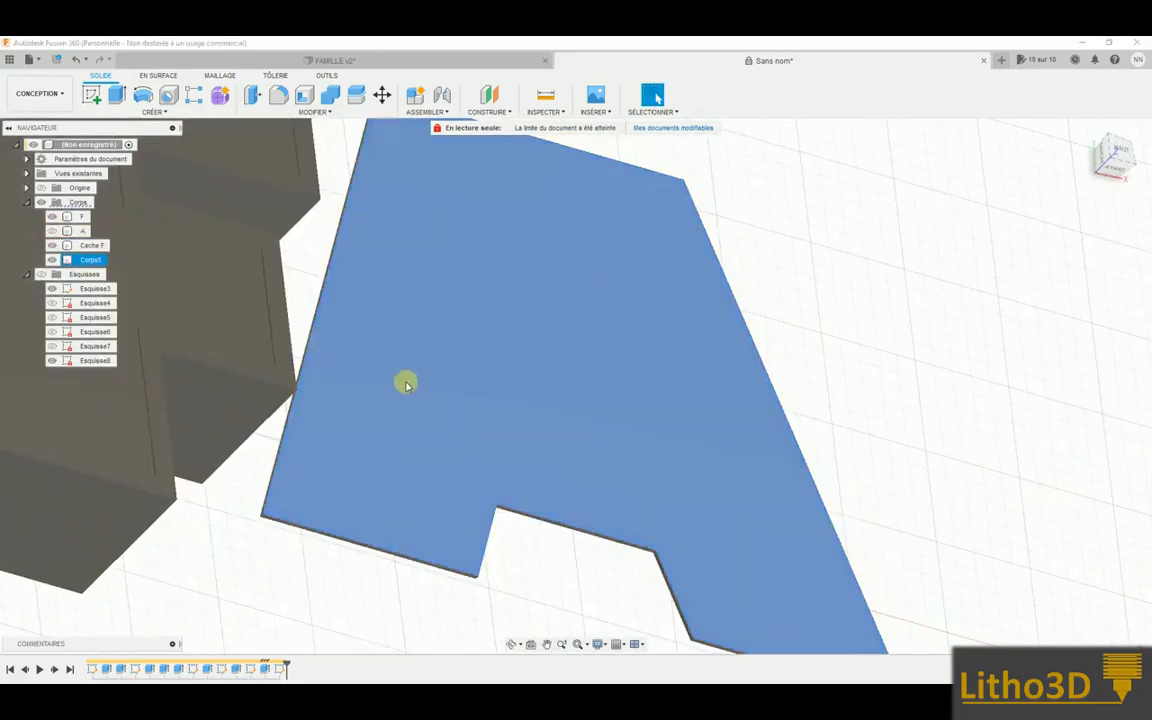
Show the A and F letter bodies together with their covers
middle_click_drag(406, 385, 326, 331, "shift")
left_click(52, 231)
left_click(52, 216)
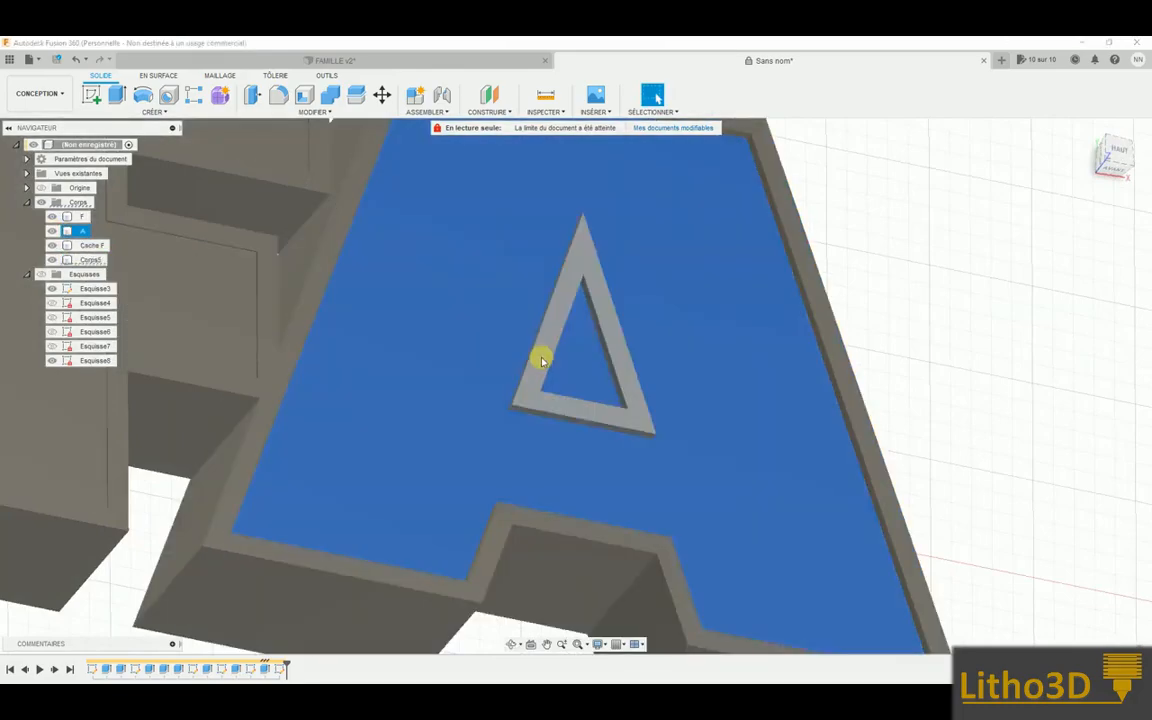
Examine the A's cover around the triangular rim and inside its central opening
scroll(548, 358, "down", 2)
left_click(577, 352)
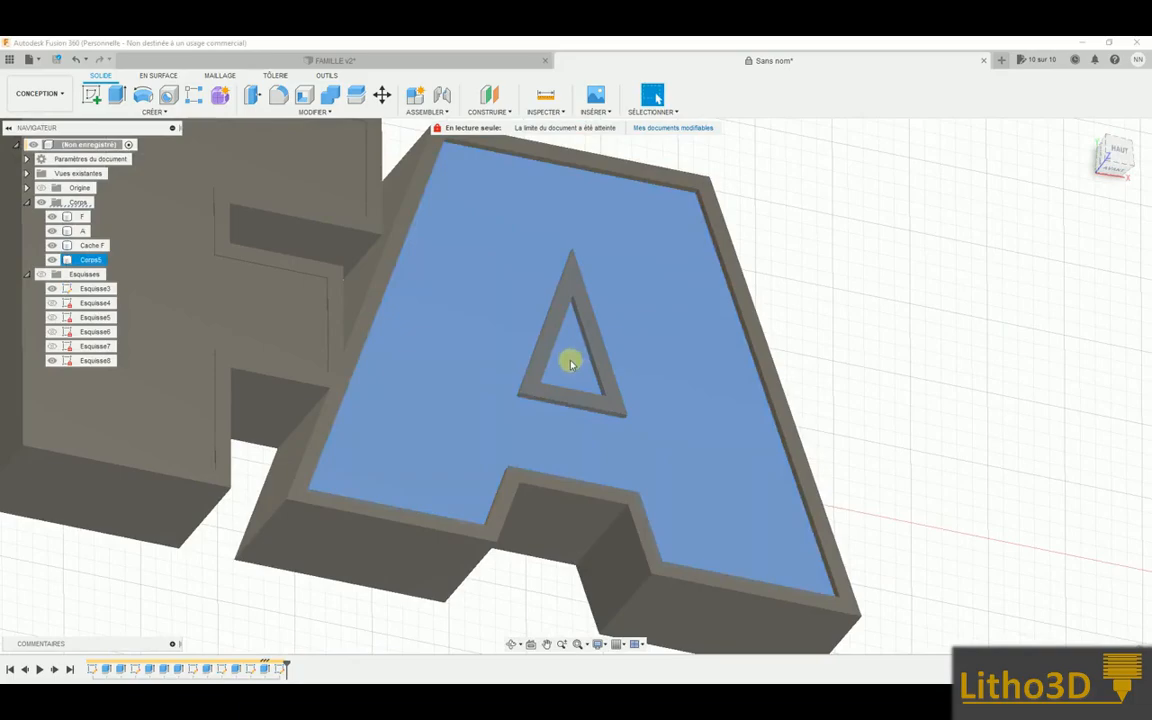
left_click(880, 330)
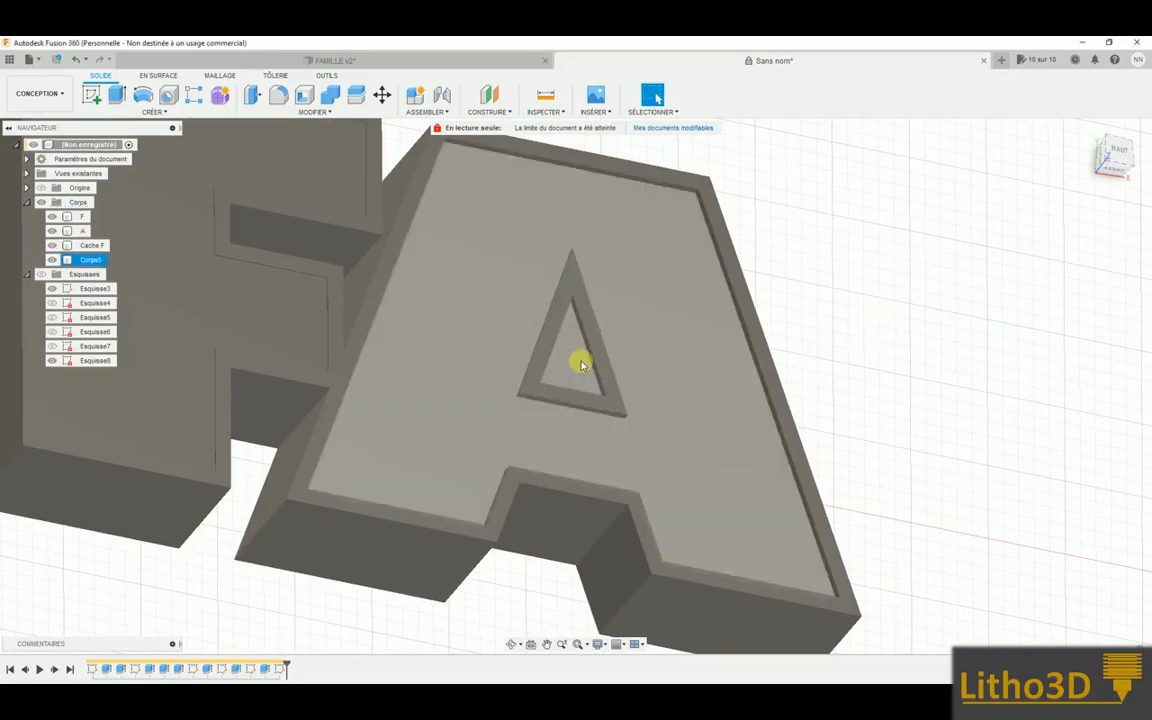
left_click(577, 366)
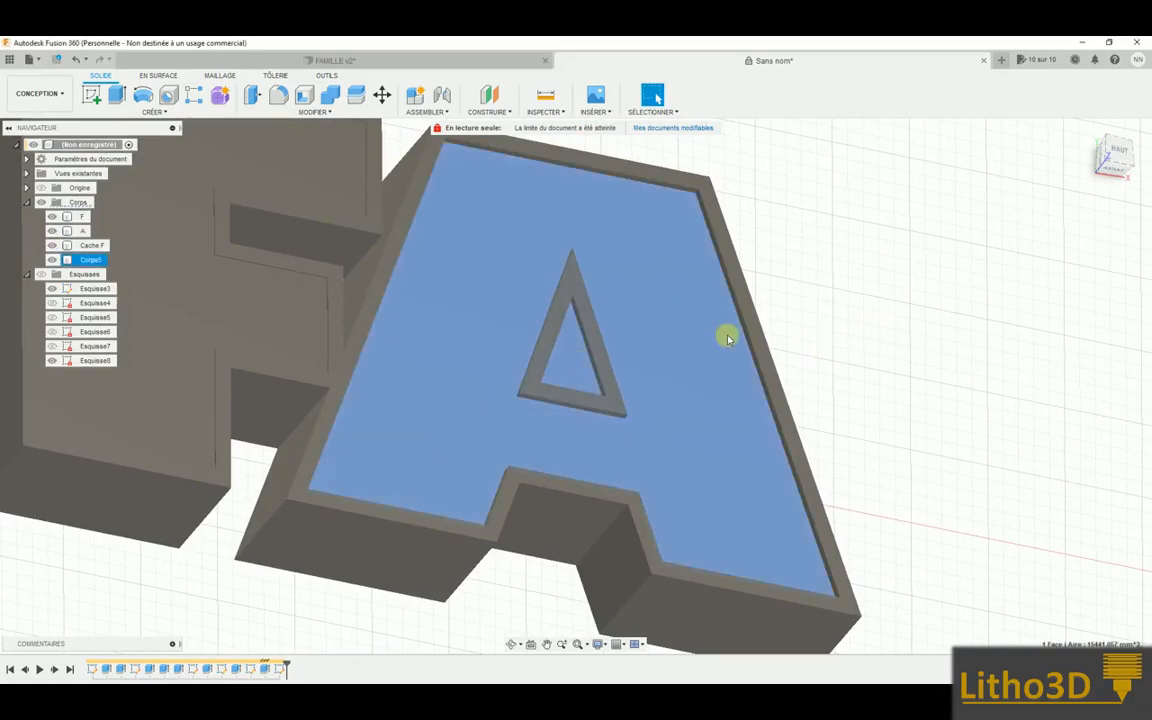
left_click(830, 316)
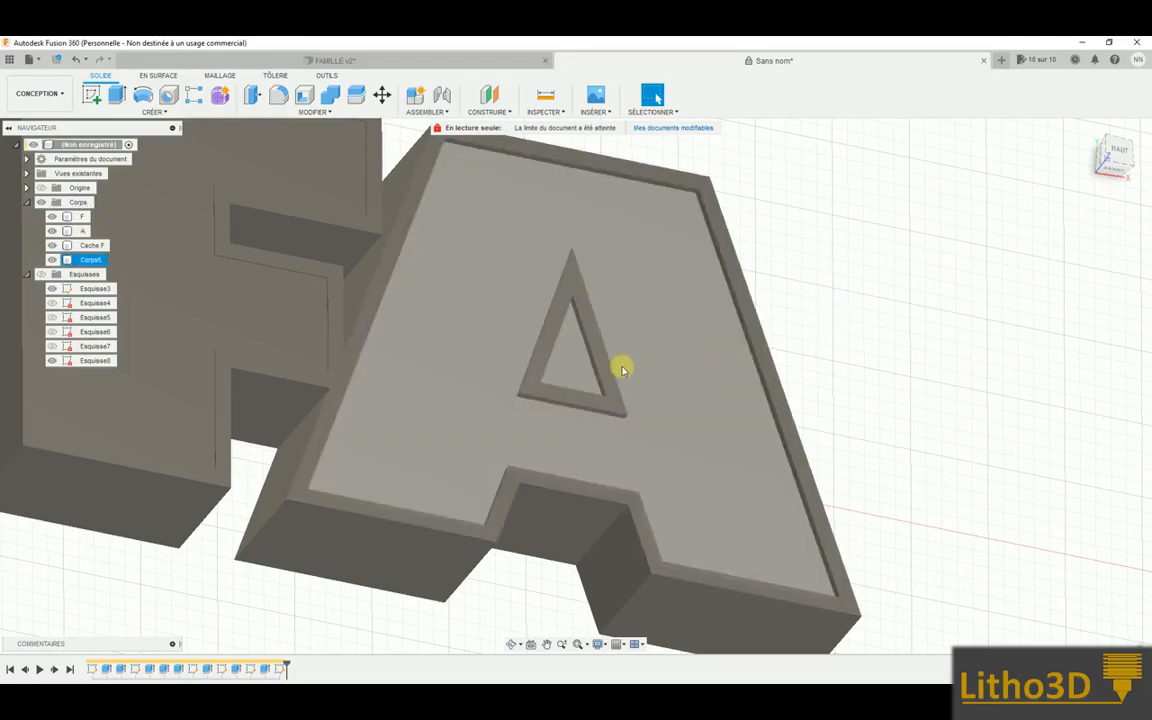
scroll(622, 368, "down", 5)
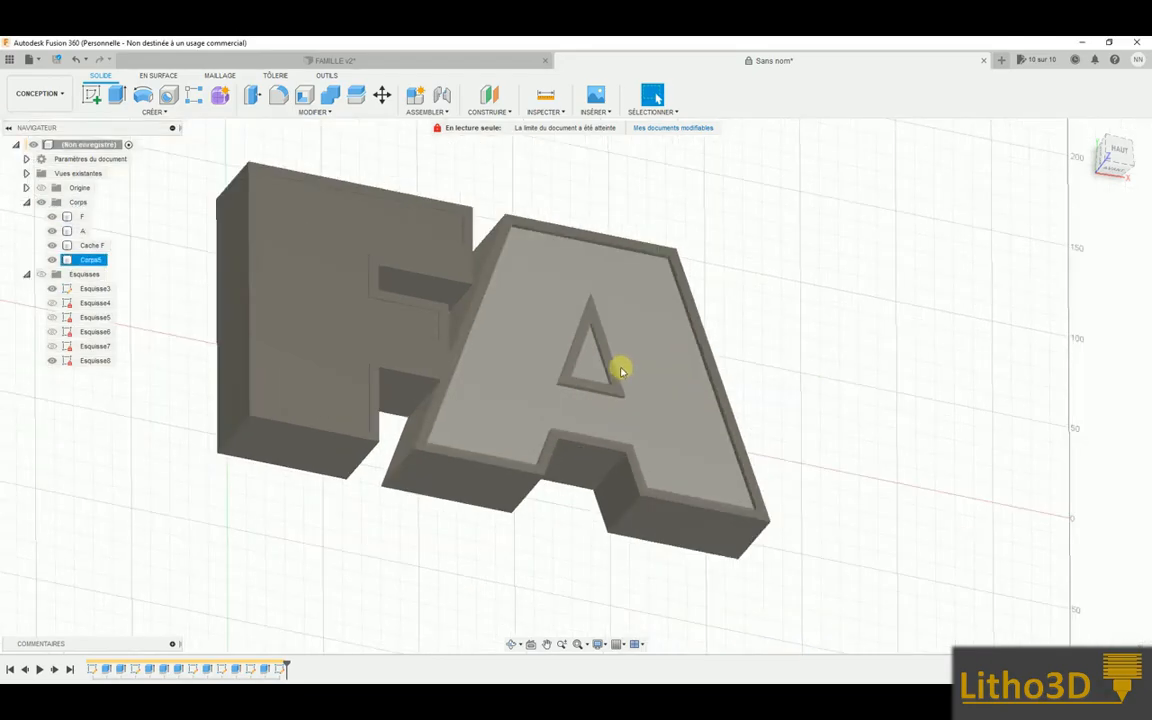
middle_click_drag(622, 368, 616, 373, "shift")
scroll(605, 383, "up", 5)
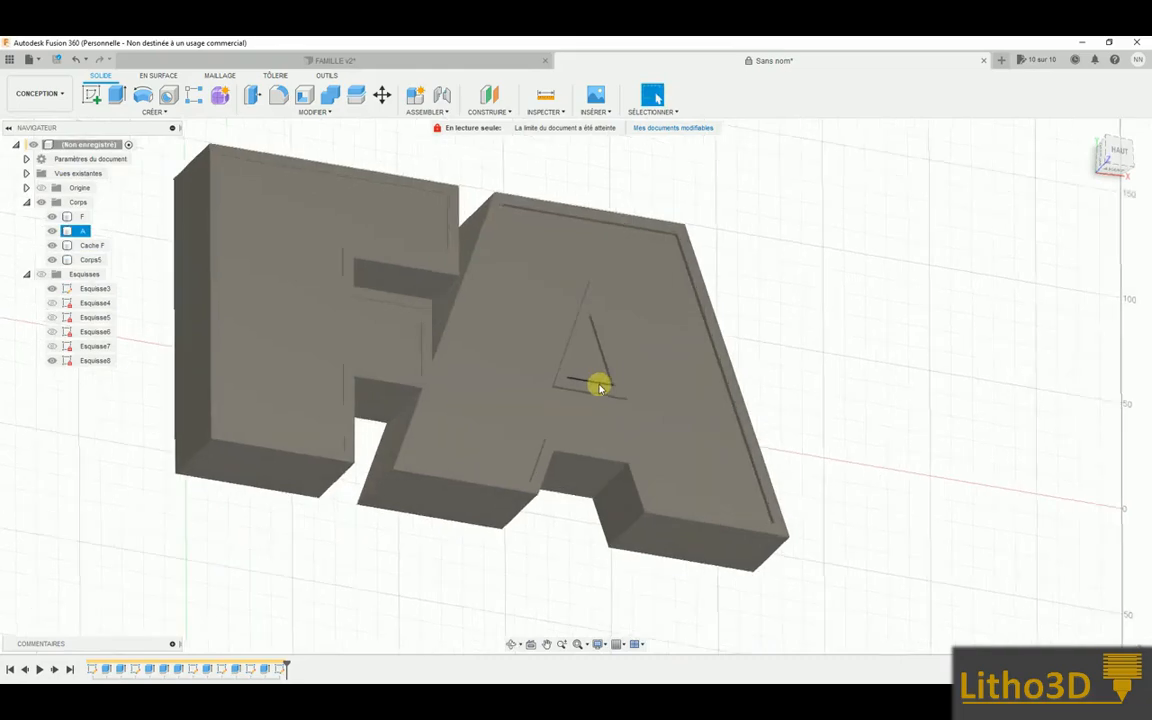
scroll(599, 383, "down", 3)
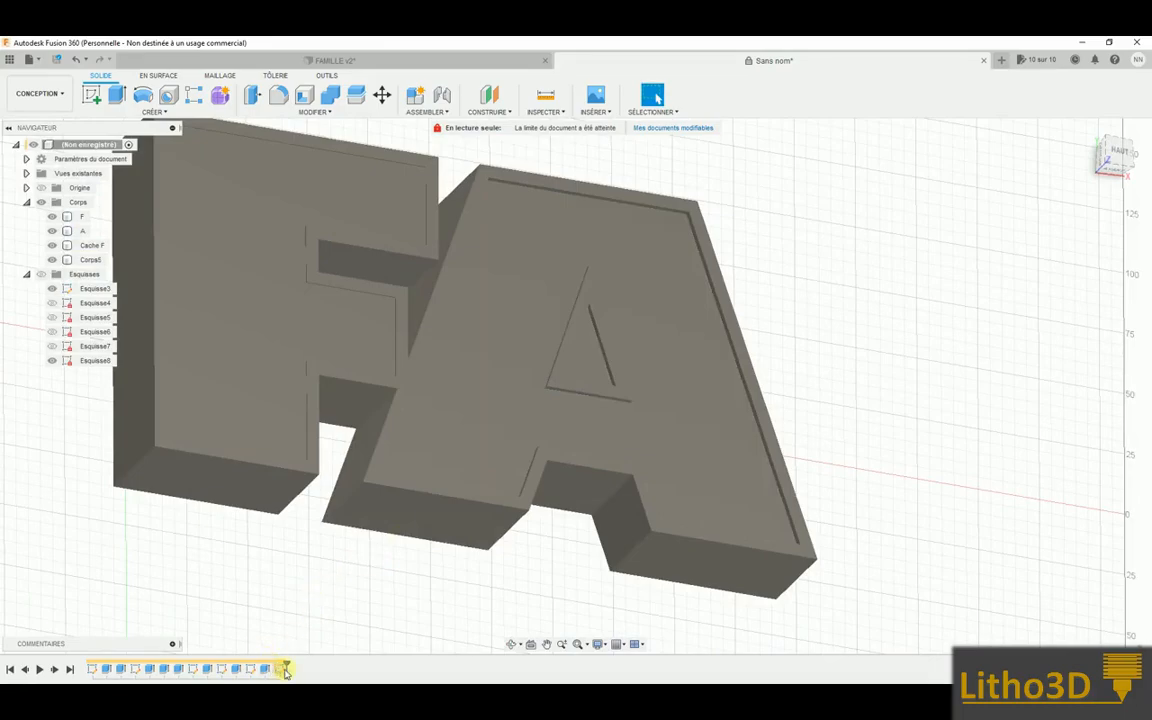
Hide and show the A, Cache F and Corps5 bodies in turn to identify each piece
left_click(91, 96)
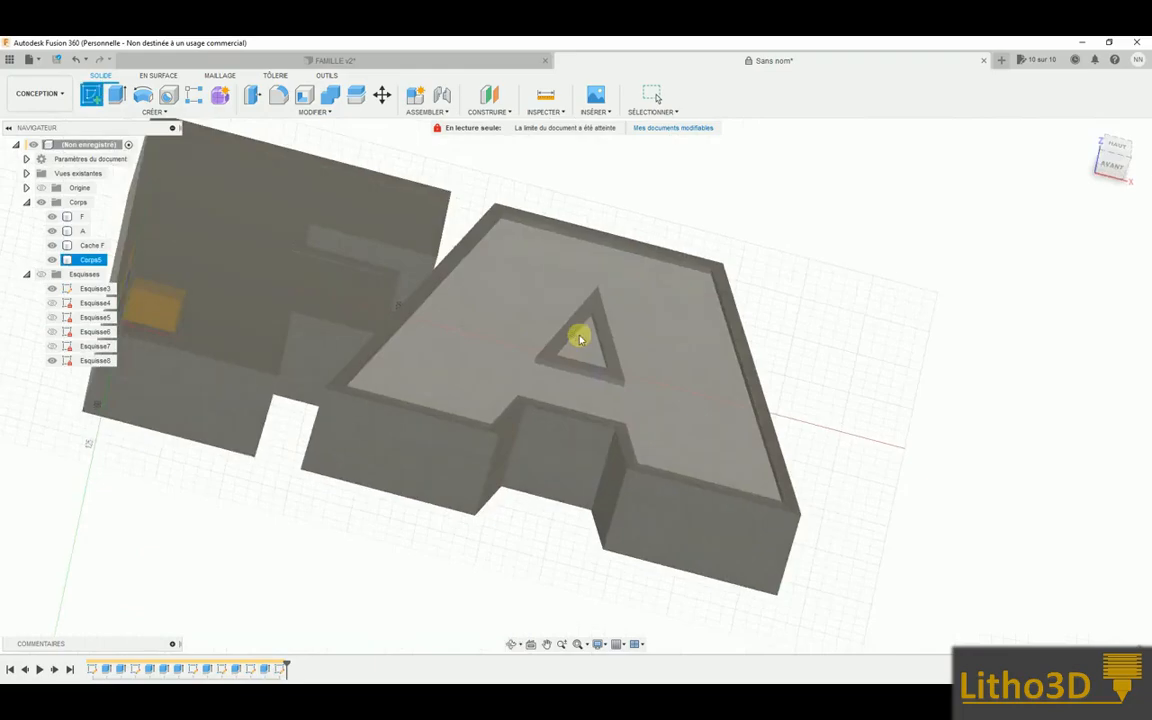
left_click(580, 335)
scroll(262, 287, "down", 3)
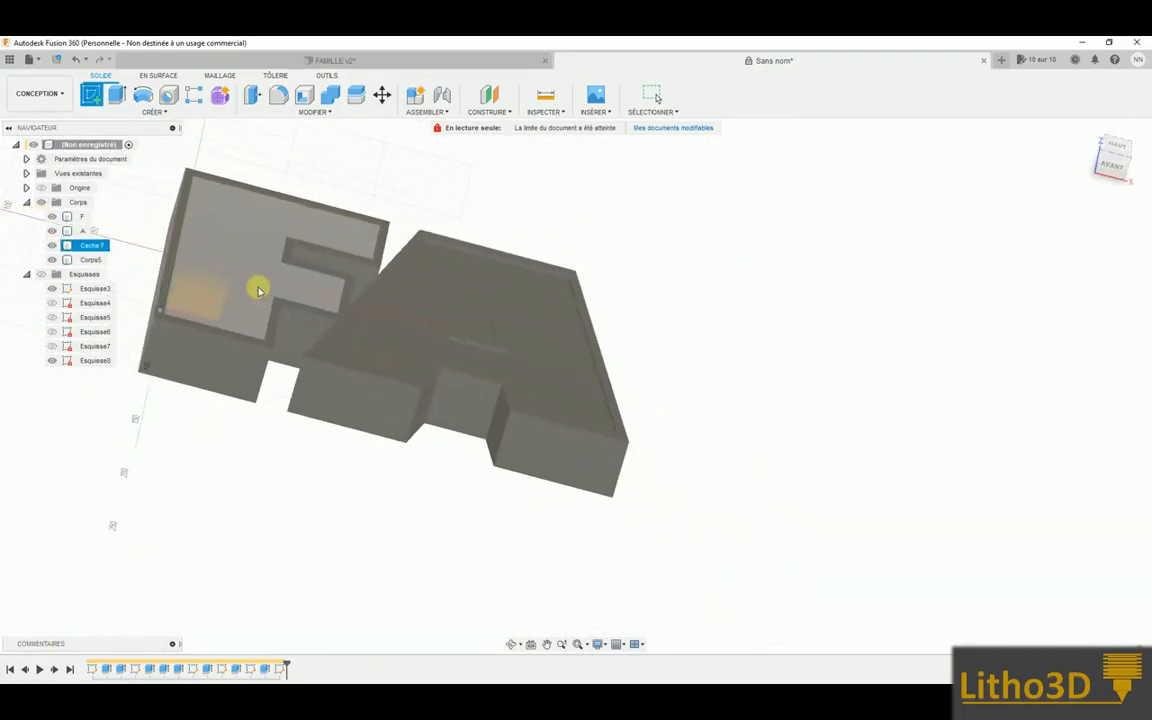
middle_click_drag(334, 314, 345, 365, "shift")
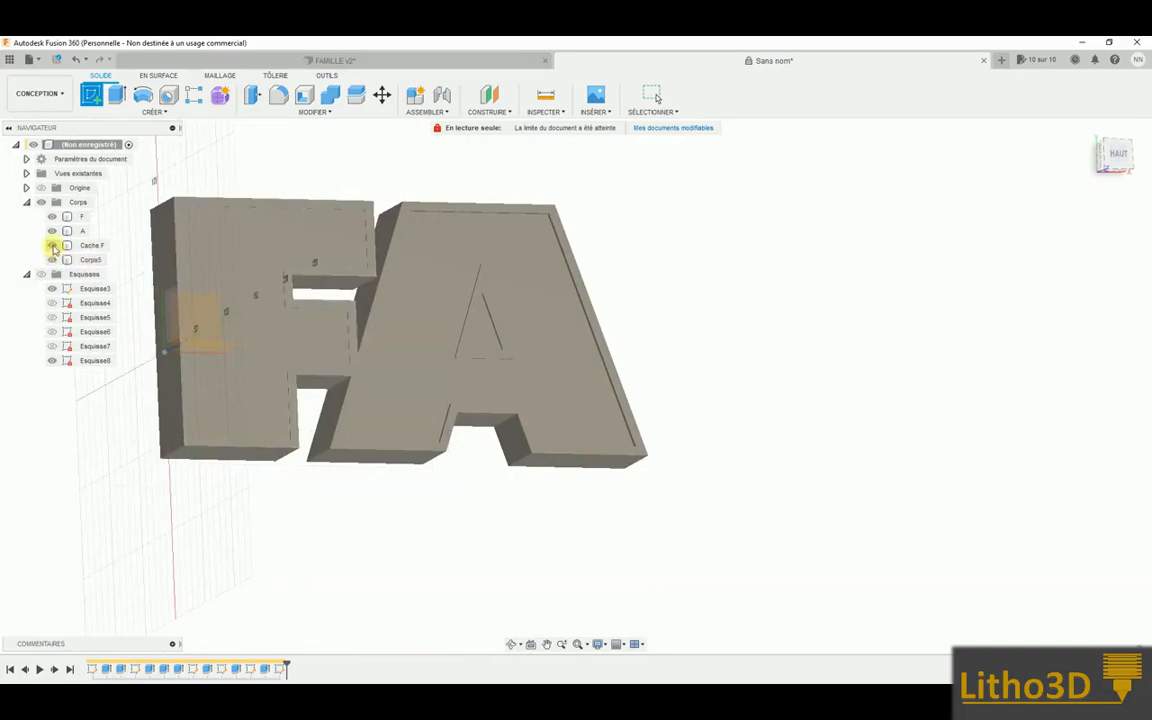
left_click(52, 231)
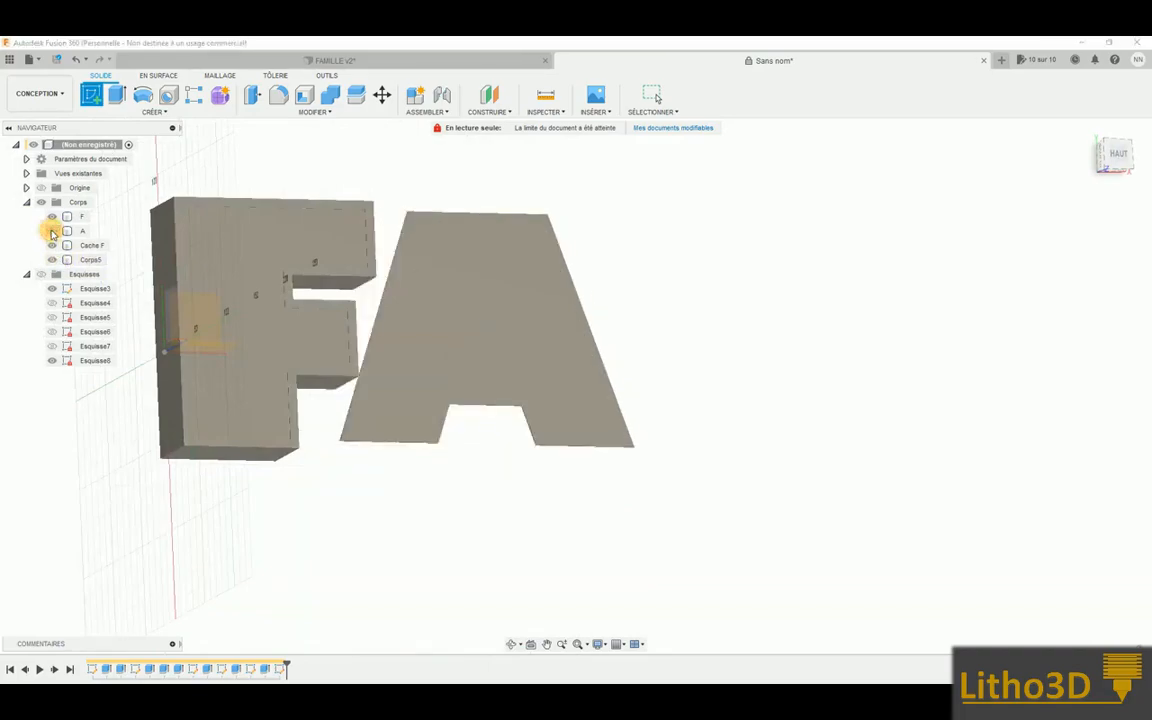
left_click(52, 231)
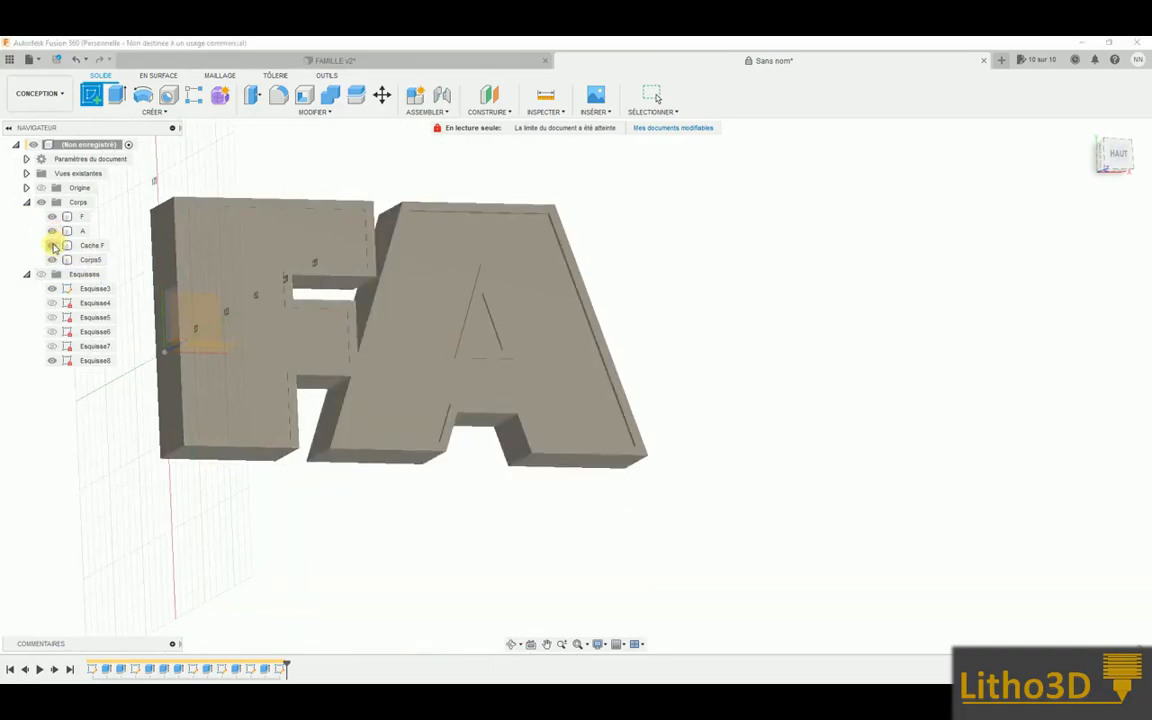
left_click(52, 245)
left_click(52, 245)
left_click(52, 260)
left_click(52, 260)
middle_click_drag(273, 291, 519, 333)
scroll(512, 334, "up", 1)
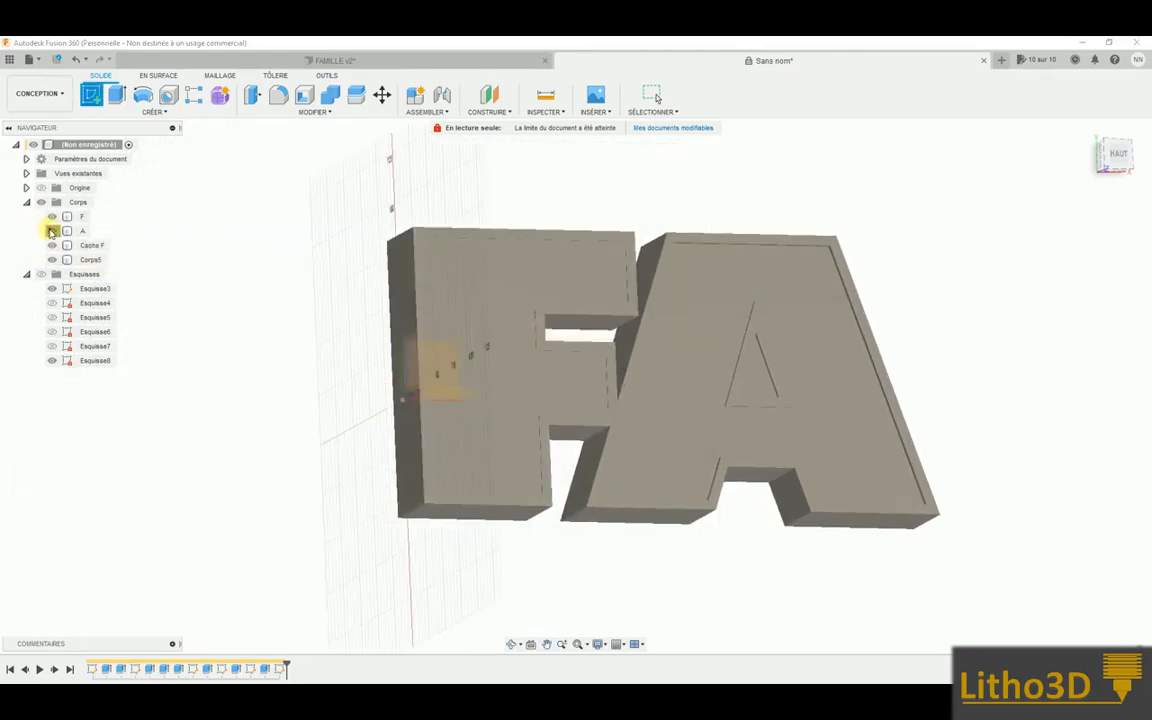
left_click(52, 231)
left_click(52, 231)
Hide the A's cover, Corps5, and create a sketch on the narrow triangular ledge around the A's central opening
left_click(52, 260)
middle_click_drag(718, 394, 761, 405, "shift")
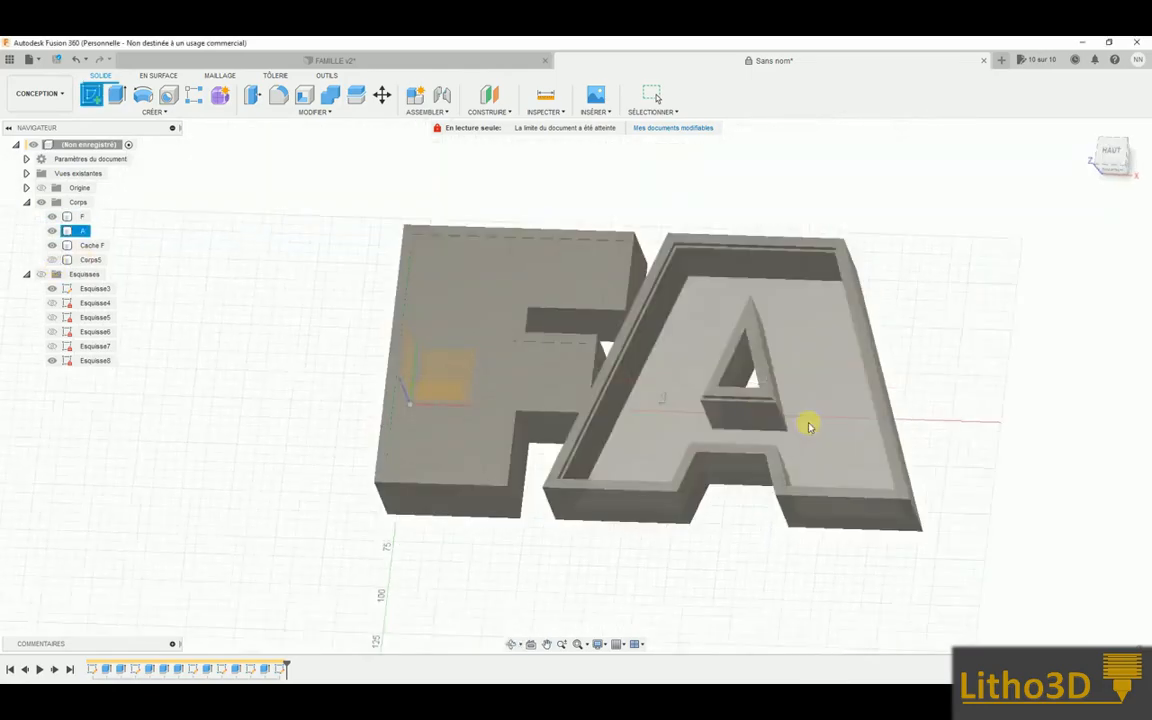
scroll(761, 401, "up", 5)
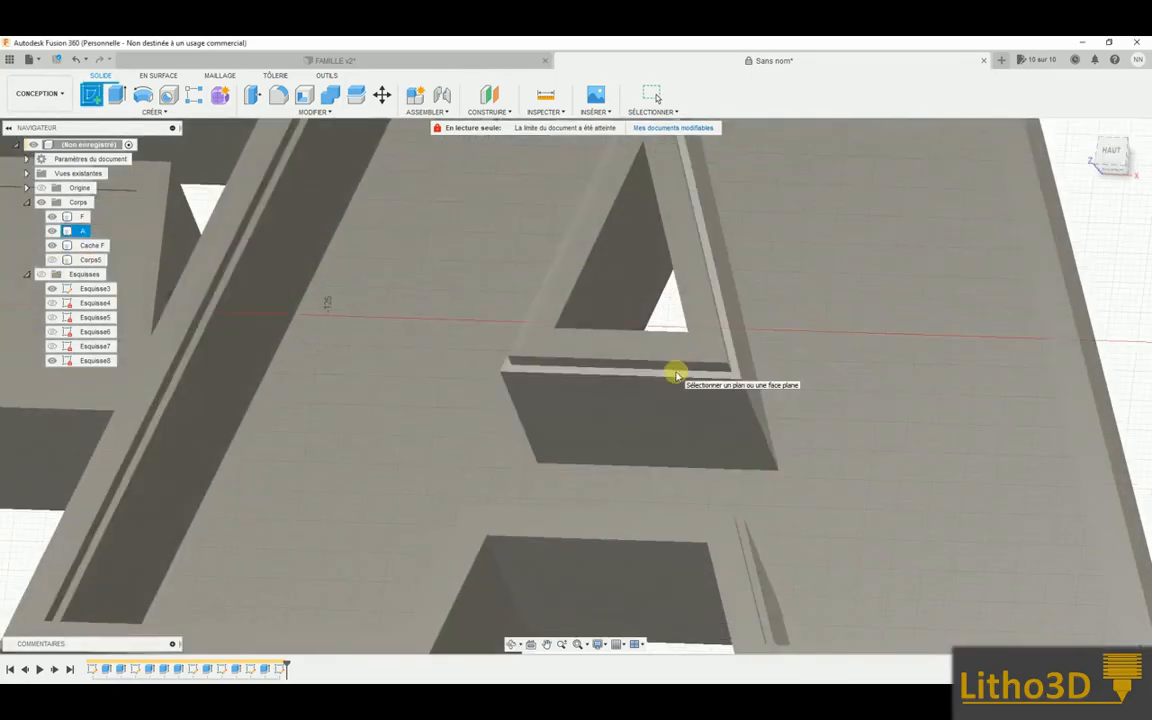
left_click(530, 371)
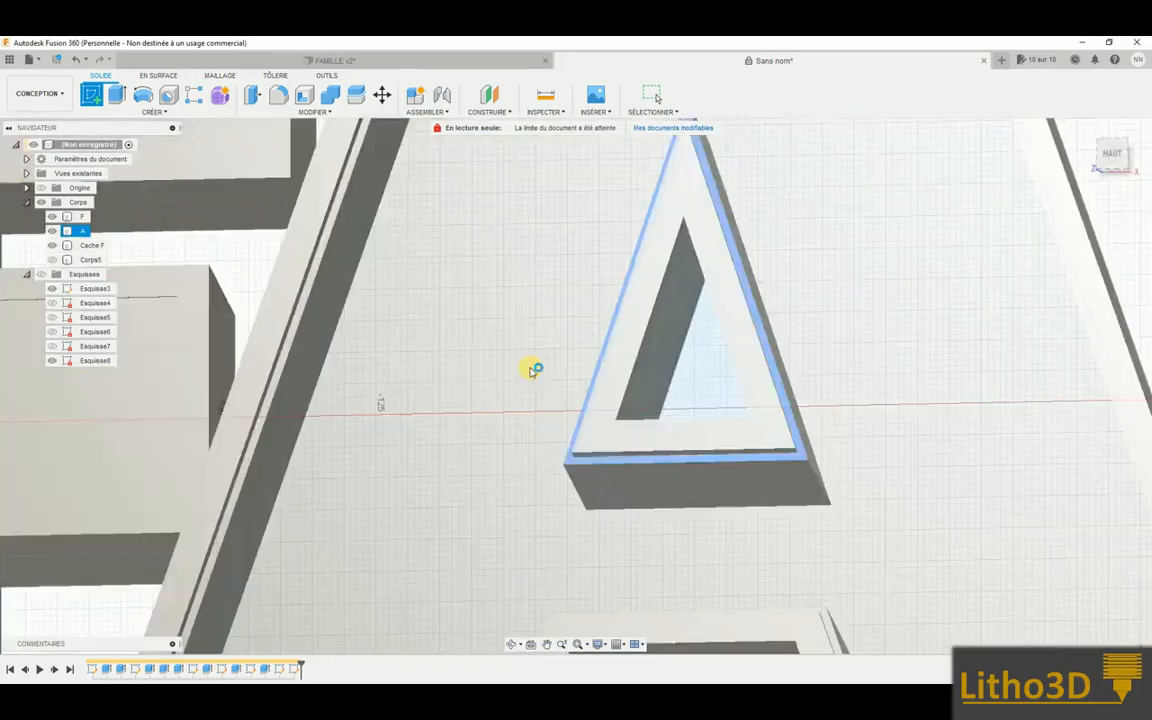
Extrude the triangular ledge face about 8.99 mm as a cut, with the cover Corps5 visible
key("e")
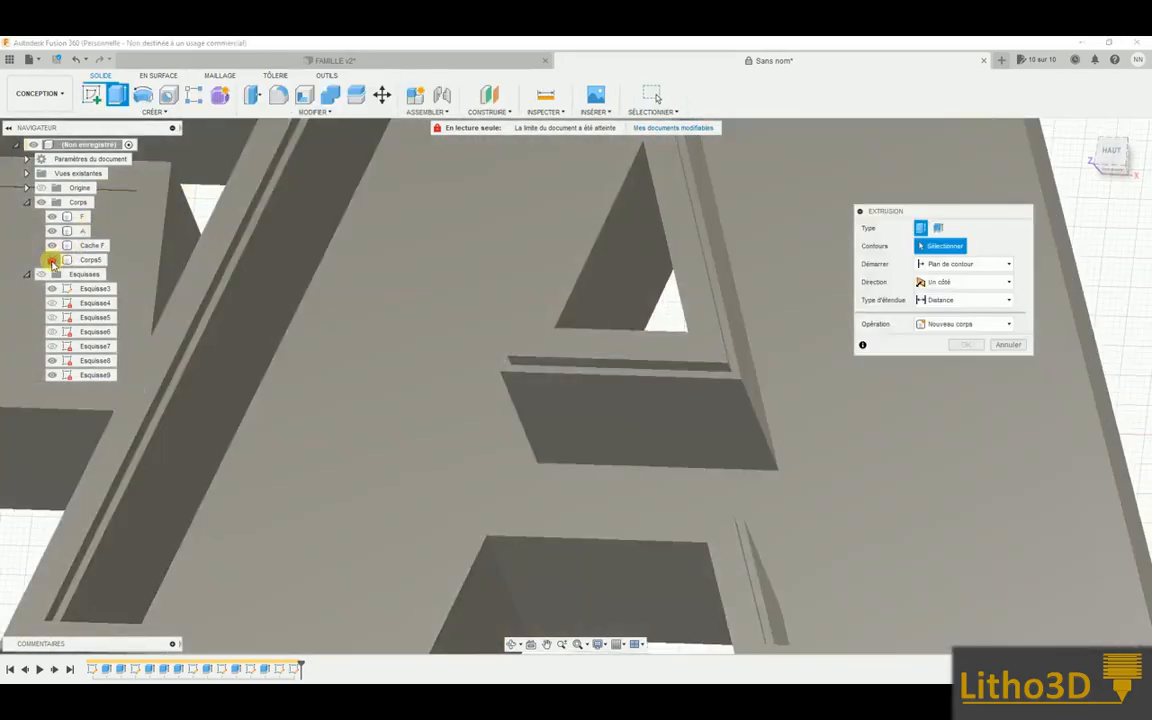
left_click(52, 261)
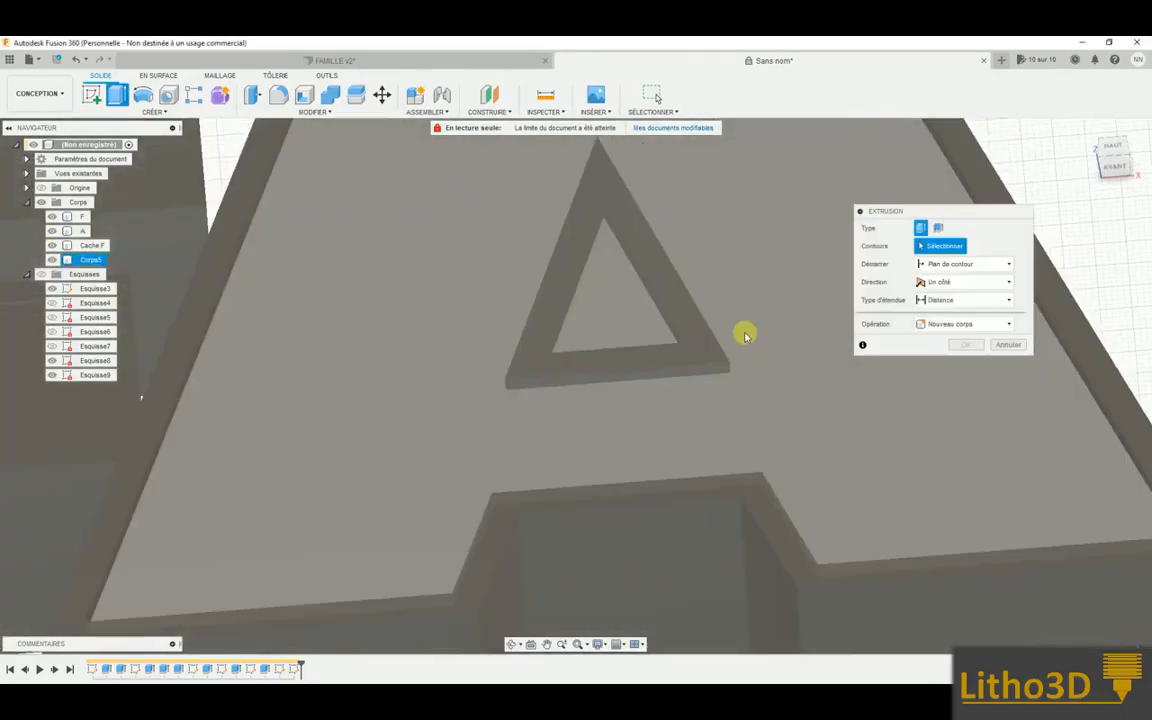
scroll(752, 336, "down", 5)
middle_click_drag(738, 334, 594, 311, "shift")
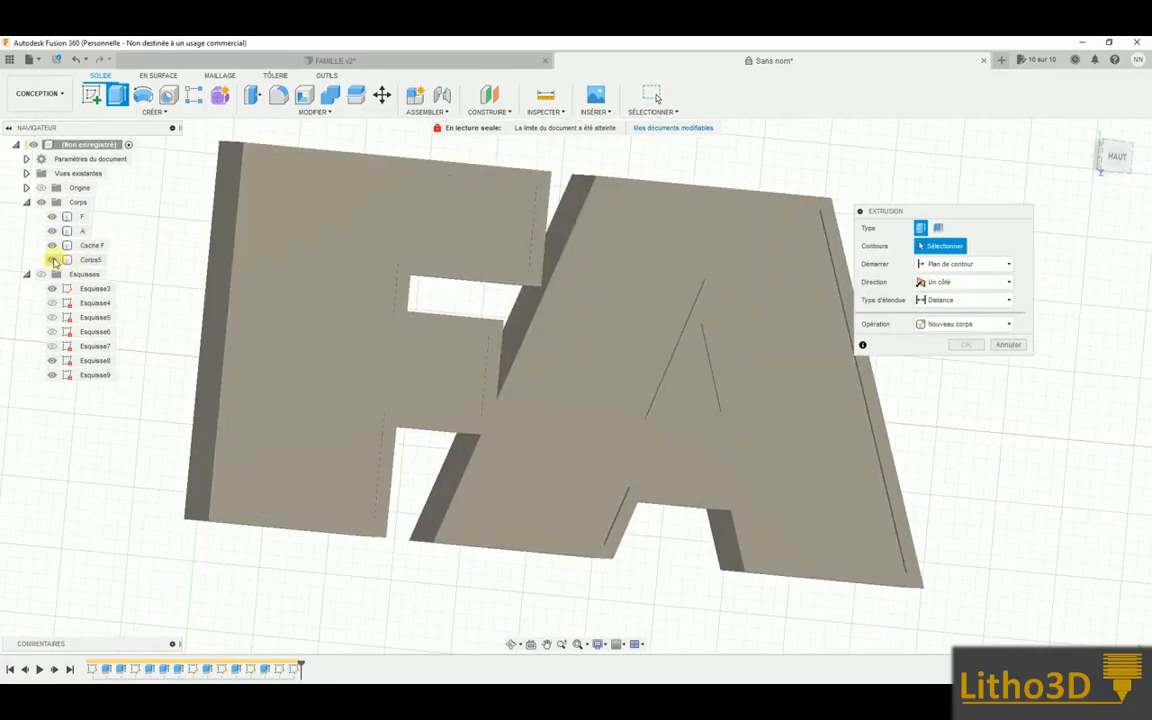
scroll(676, 420, "up", 5)
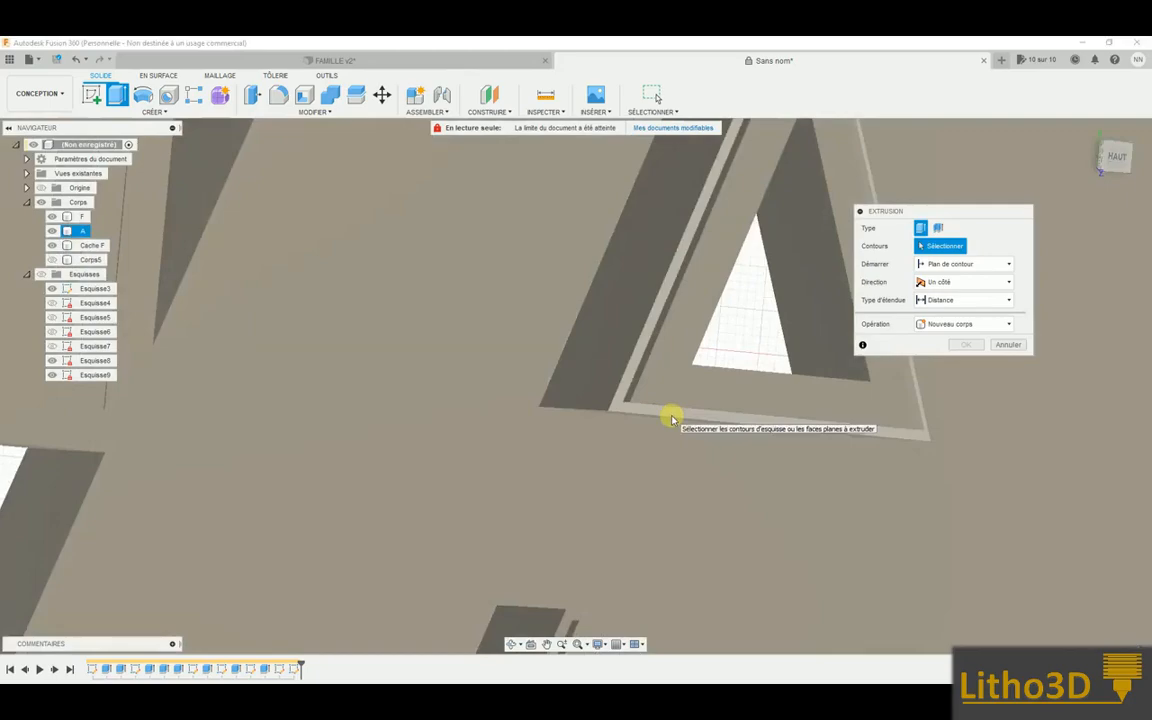
left_click(670, 412)
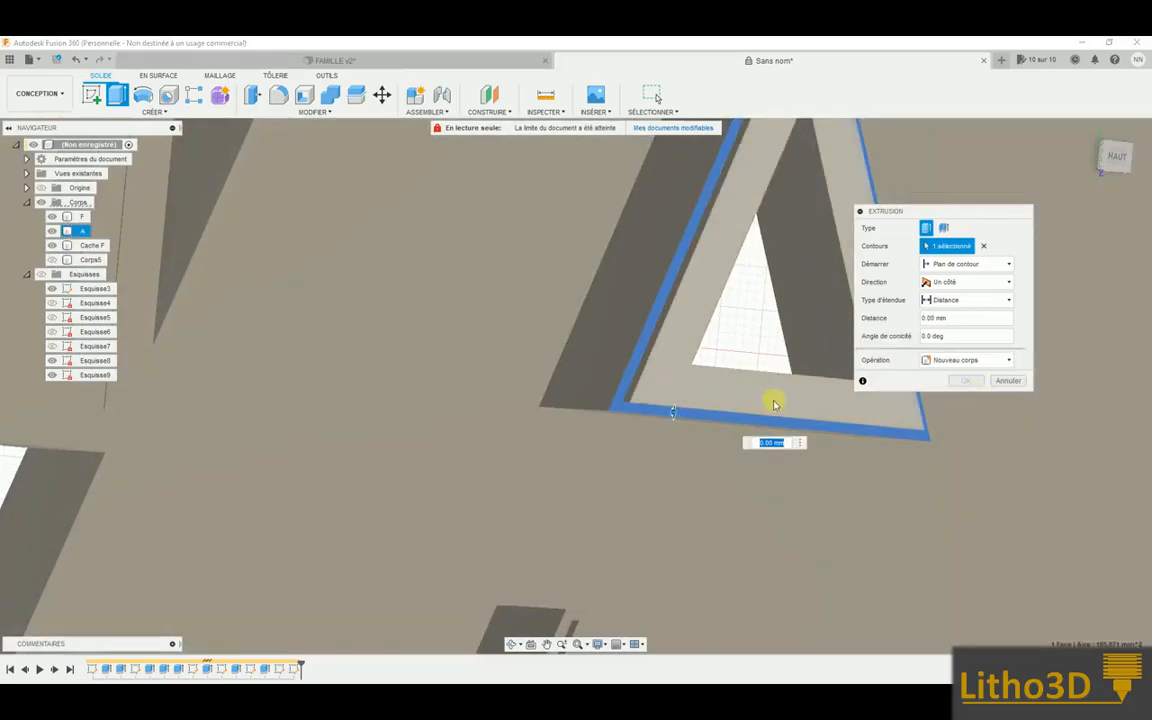
middle_click_drag(773, 404, 249, 198, "shift")
left_click(51, 260)
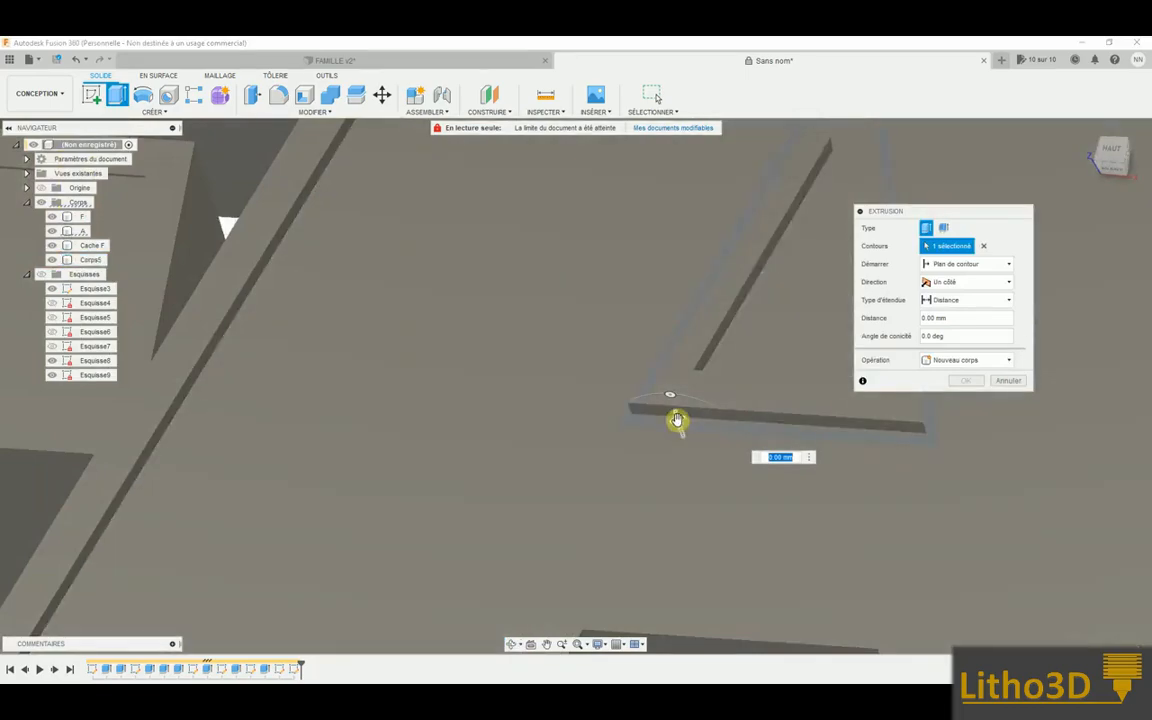
left_click_drag(676, 419, 666, 380)
left_click(943, 362)
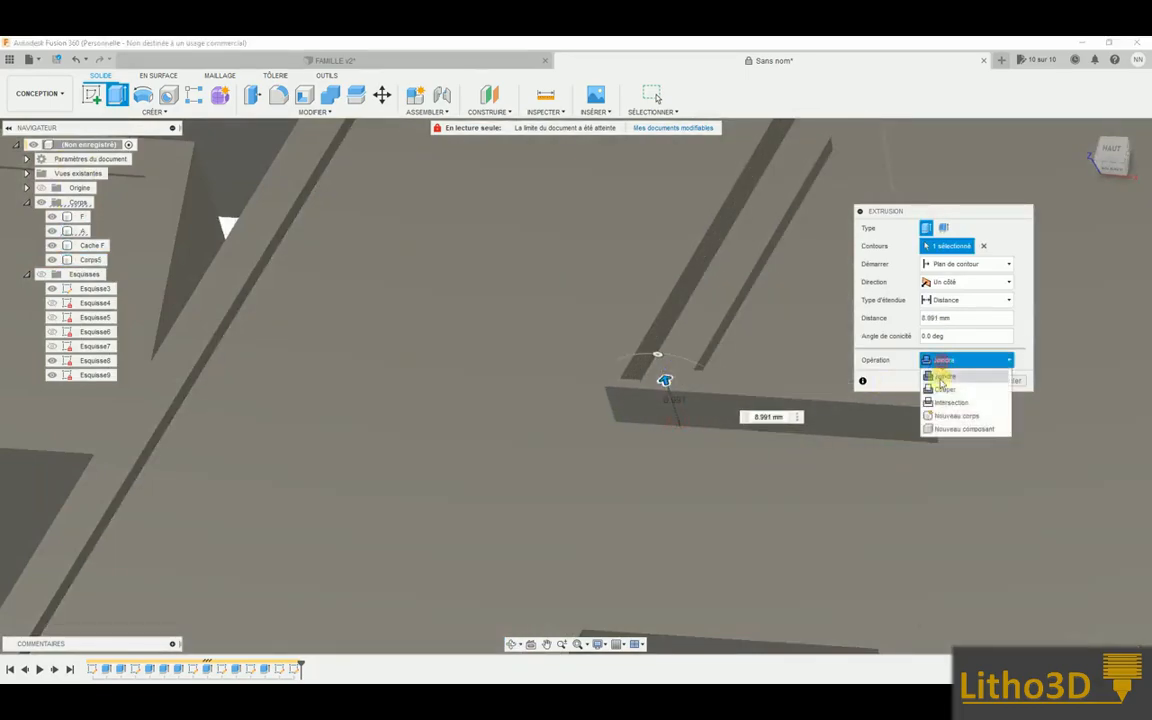
left_click(946, 389)
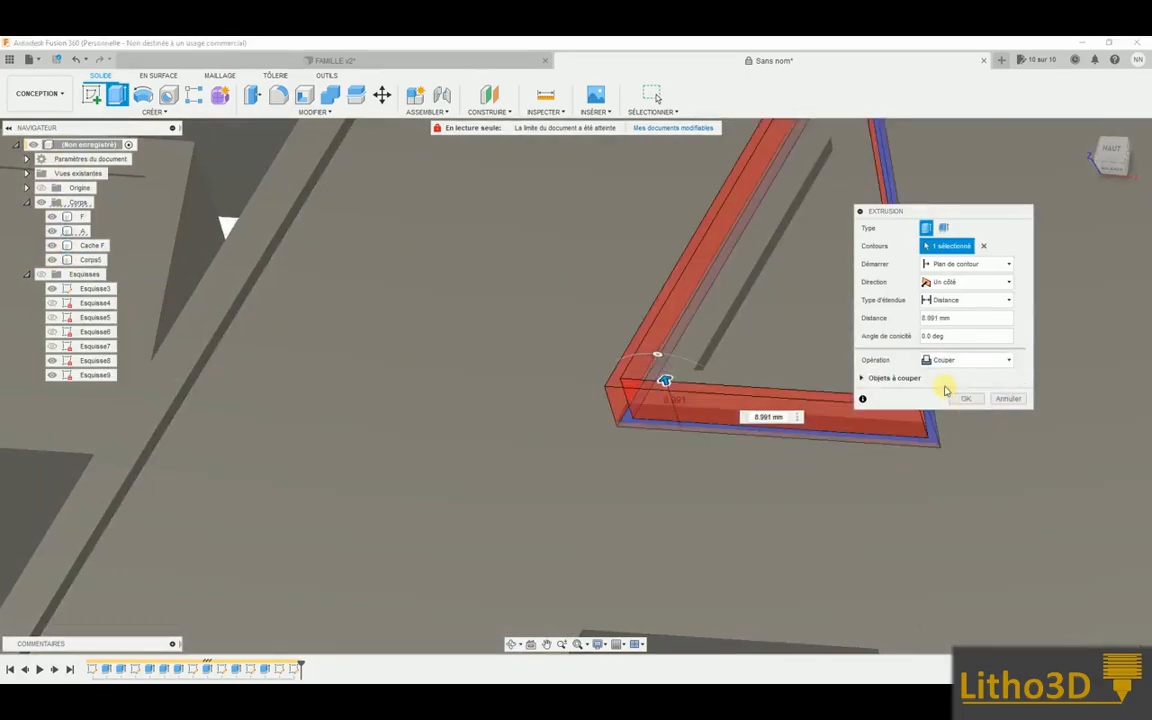
left_click(965, 399)
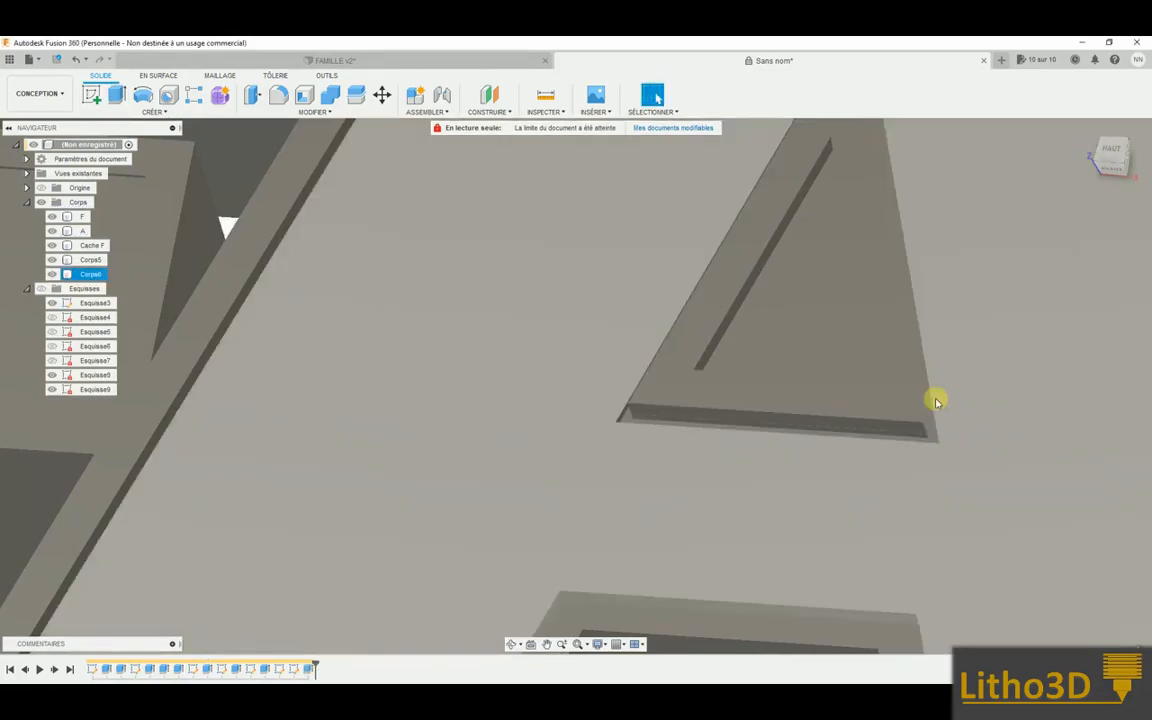
Undo the triangular cut extrusion and the sketch on the ledge
scroll(931, 399, "down", 5)
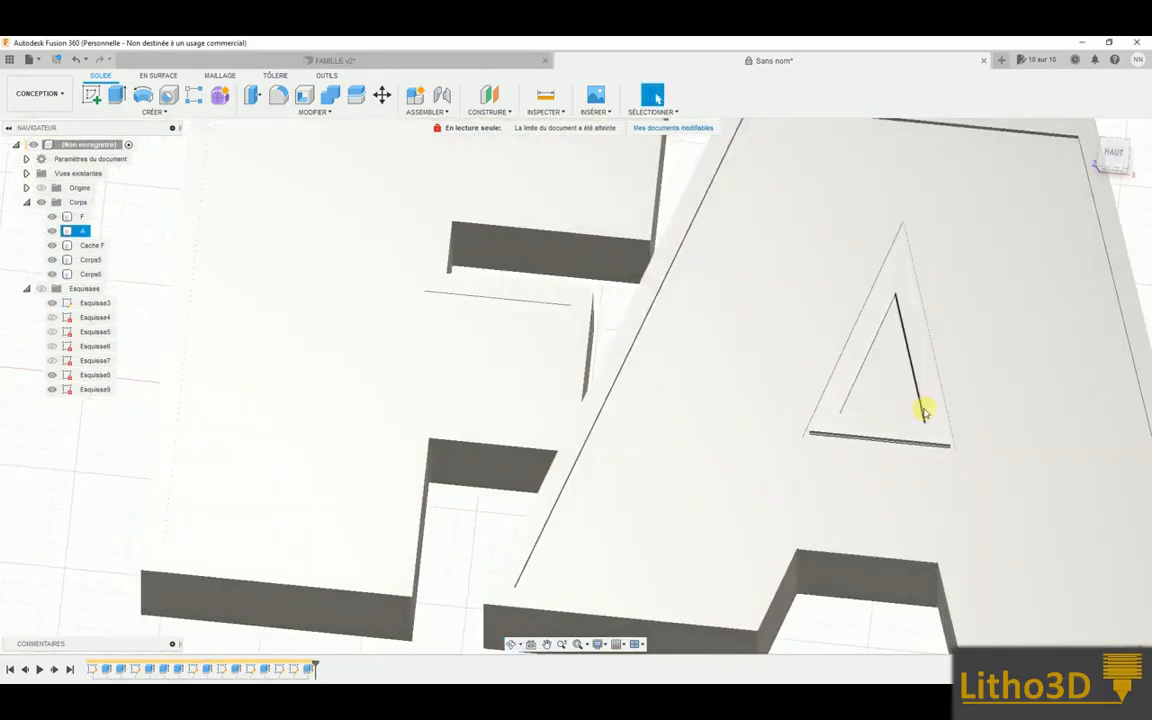
scroll(920, 404, "down", 2)
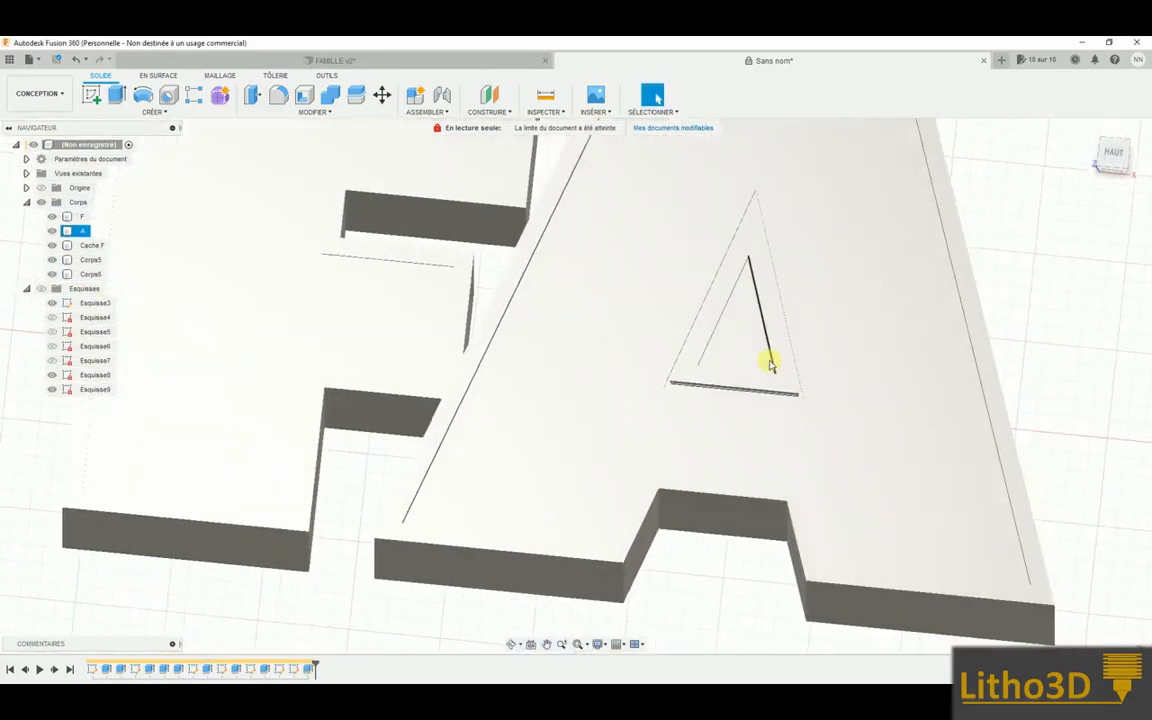
left_click(75, 61)
left_click(78, 60)
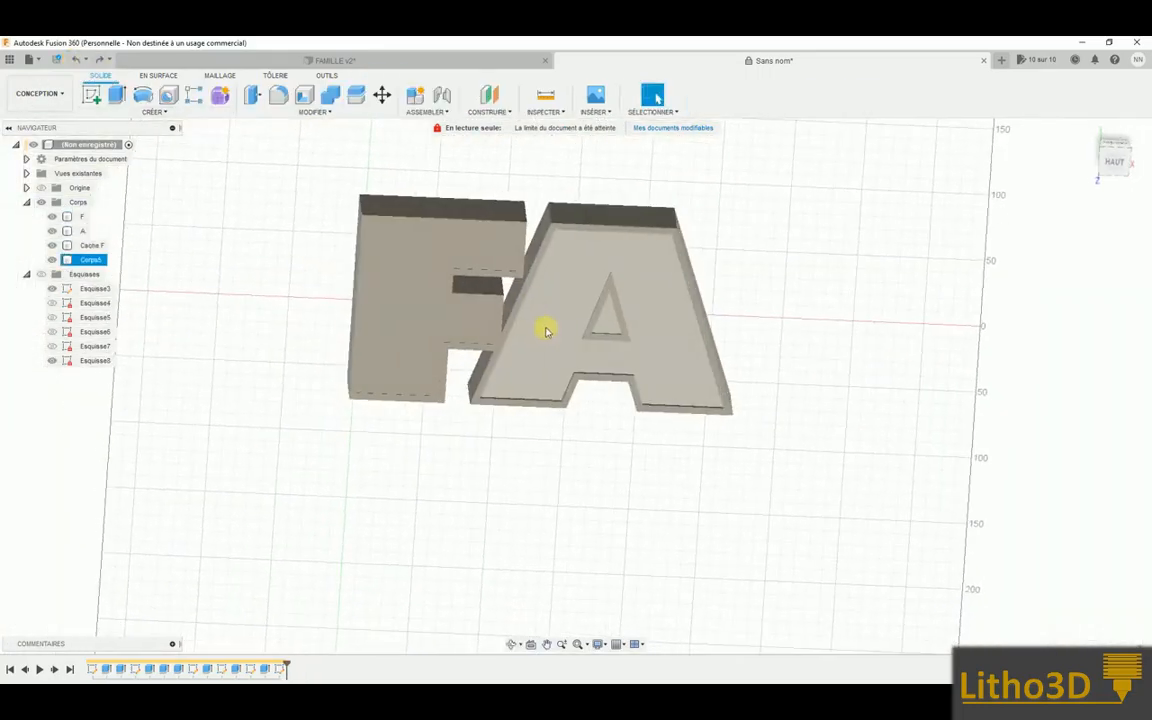
Select the A cover's face and examine its central triangular portion
scroll(620, 328, "up", 5)
middle_click_drag(603, 318, 594, 249, "shift")
left_click(577, 285)
scroll(577, 285, "down", 6)
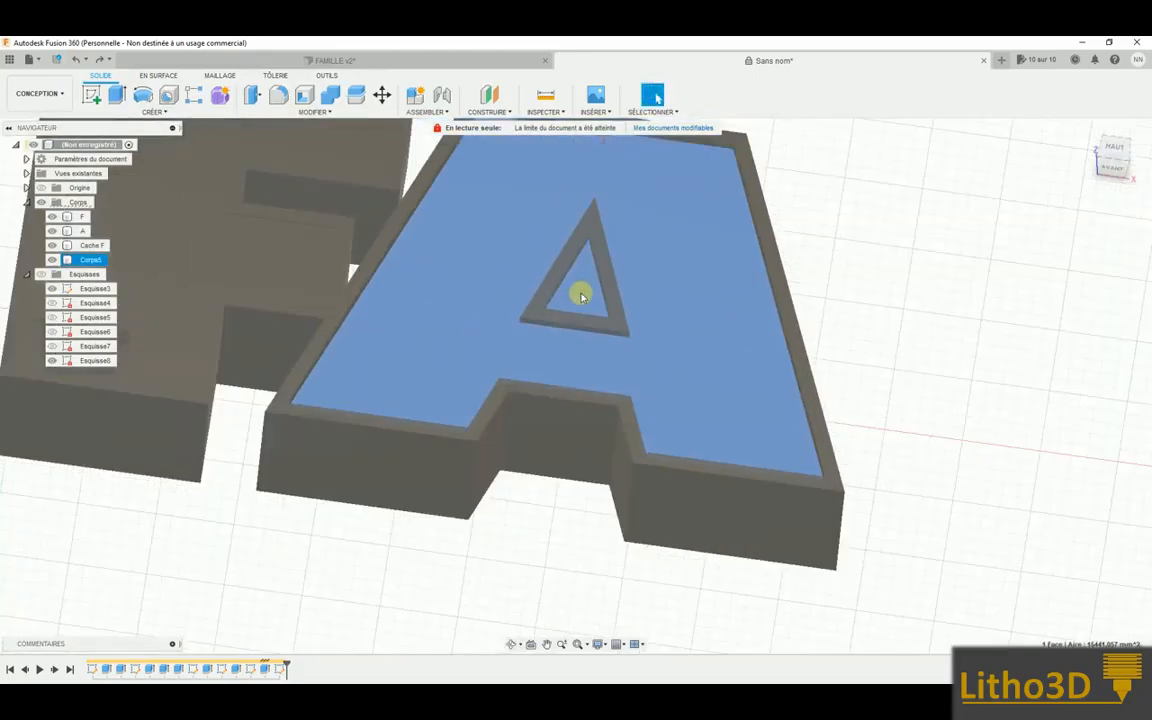
Switch to the FAMILLE v2 document and examine the finished A's open triangular centre
left_click(330, 59)
left_click(380, 402)
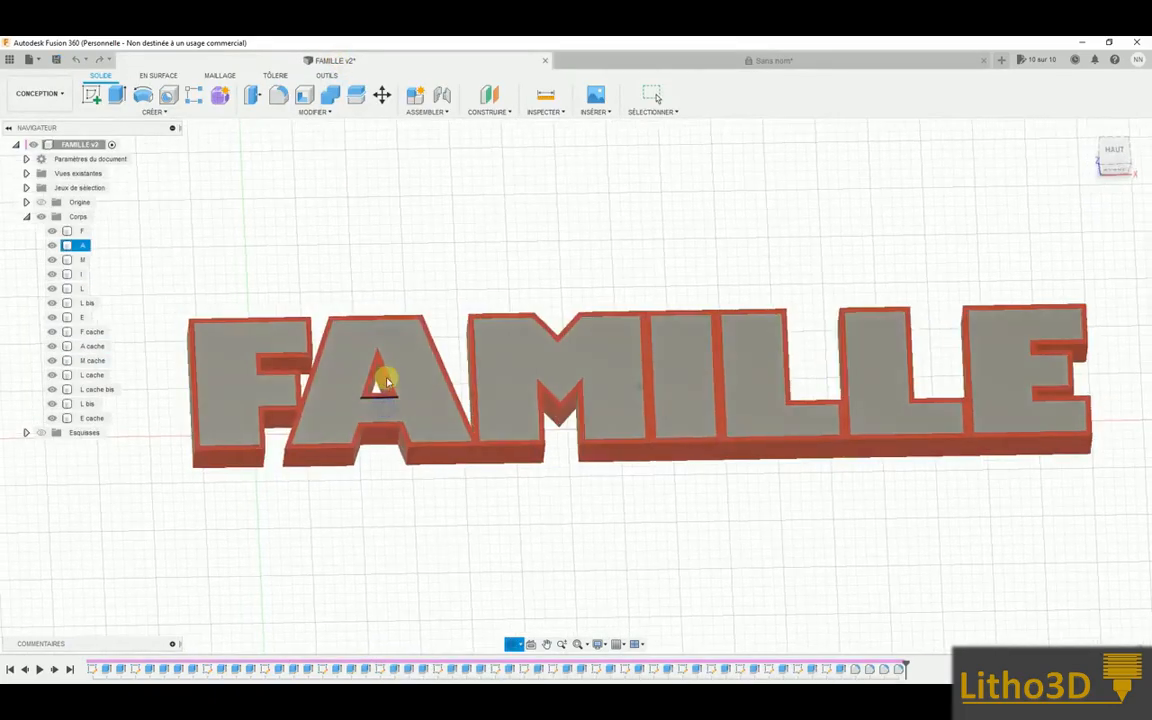
scroll(387, 382, "up", 8)
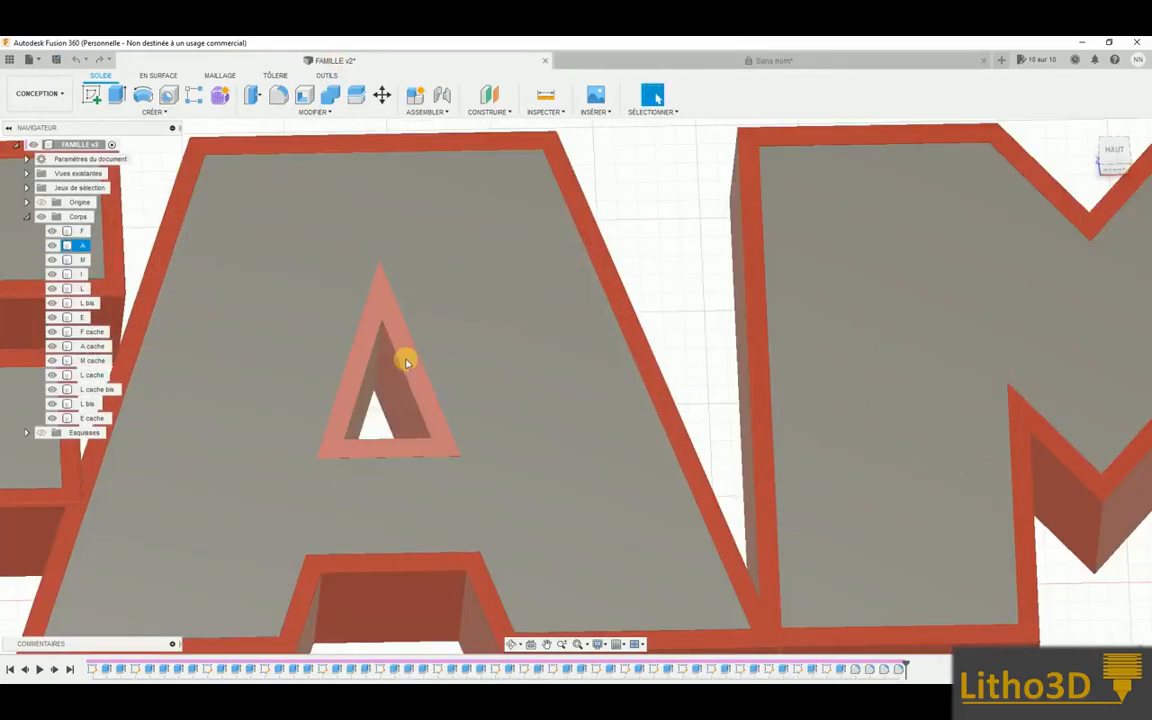
scroll(405, 362, "down", 8)
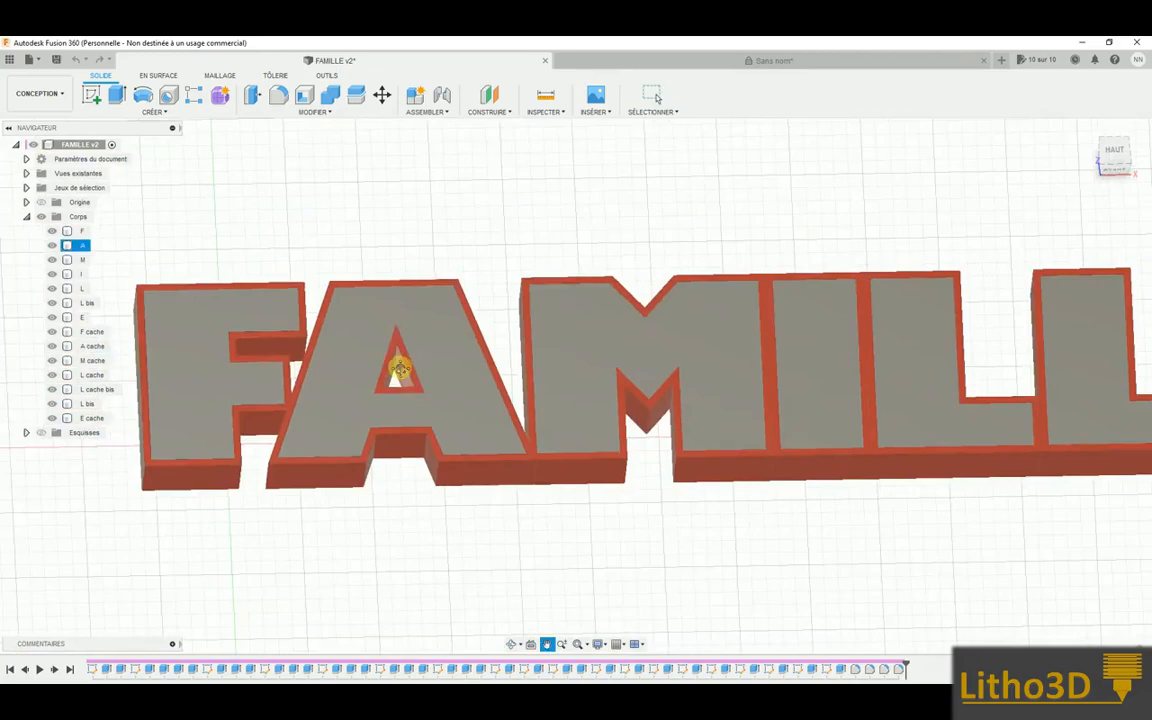
Return to the unsaved document and view the A's cover beside the F
left_click(717, 60)
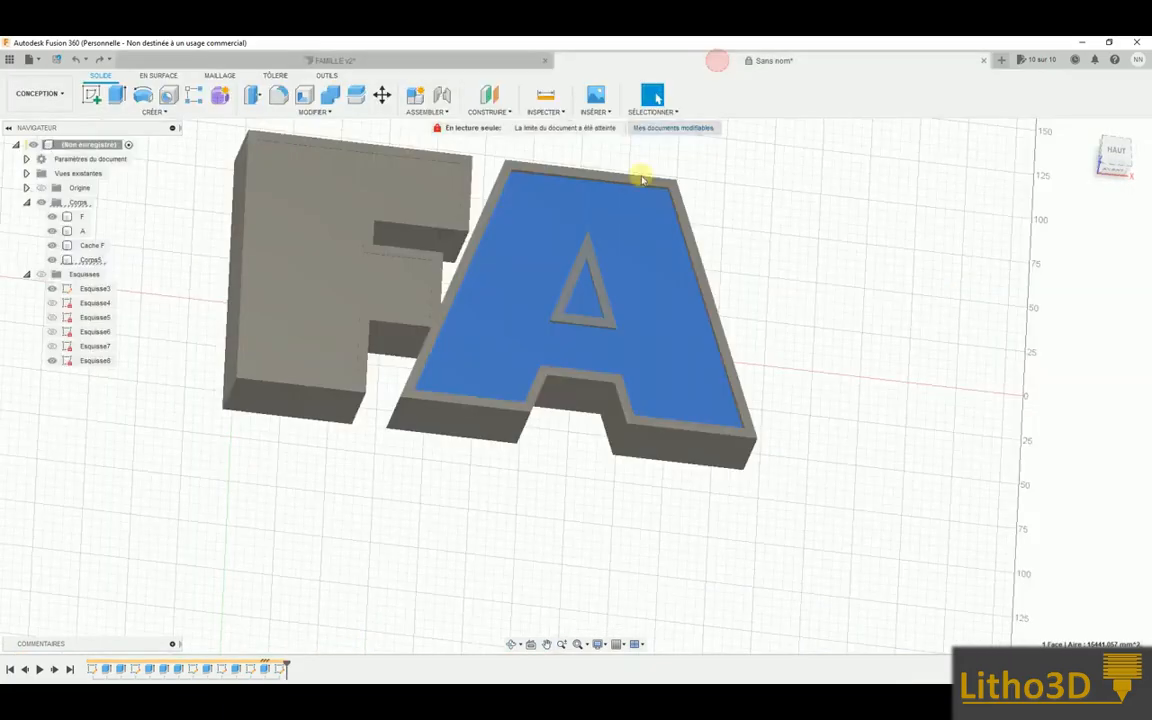
middle_click_drag(399, 236, 559, 318)
middle_click_drag(736, 333, 700, 352, "shift")
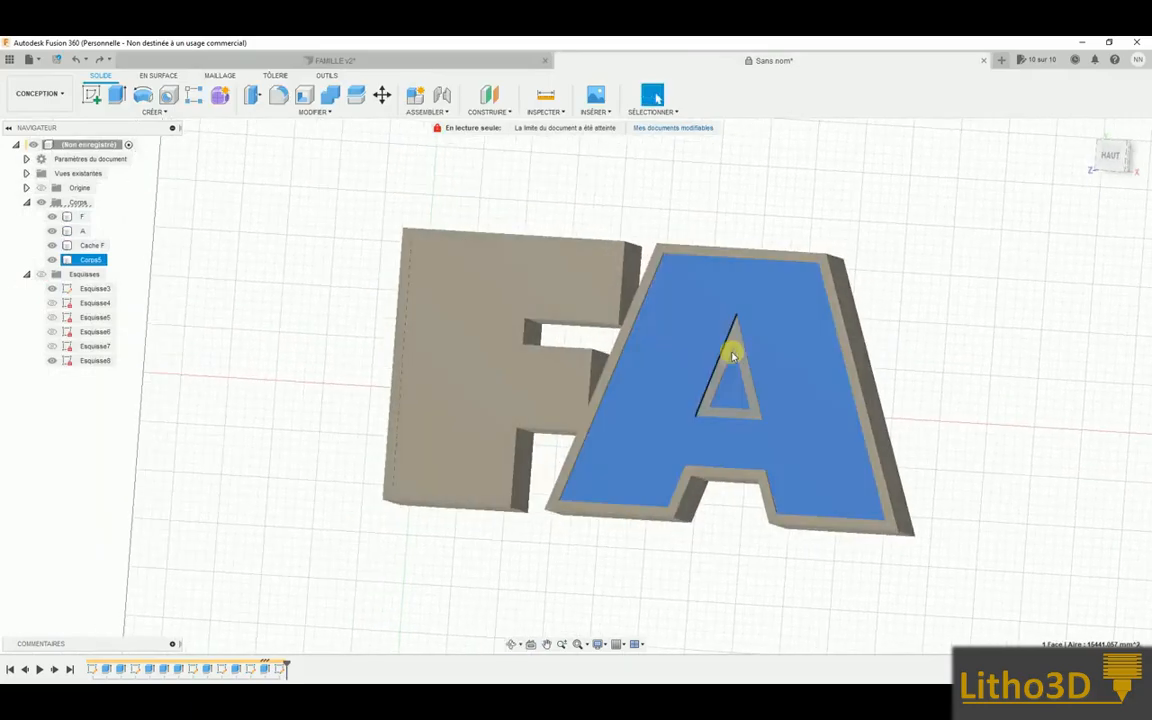
View the letters from above and hide the F, A and Corps5 bodies, leaving only Cache F shown
left_click(1113, 157)
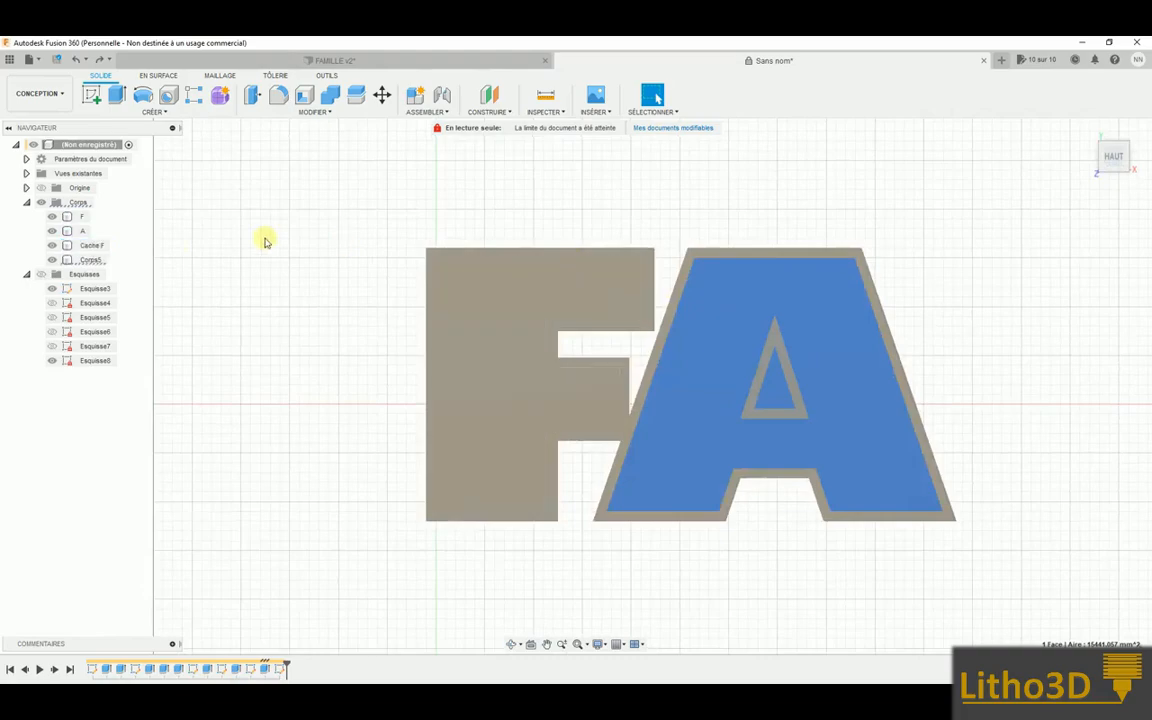
left_click(53, 217)
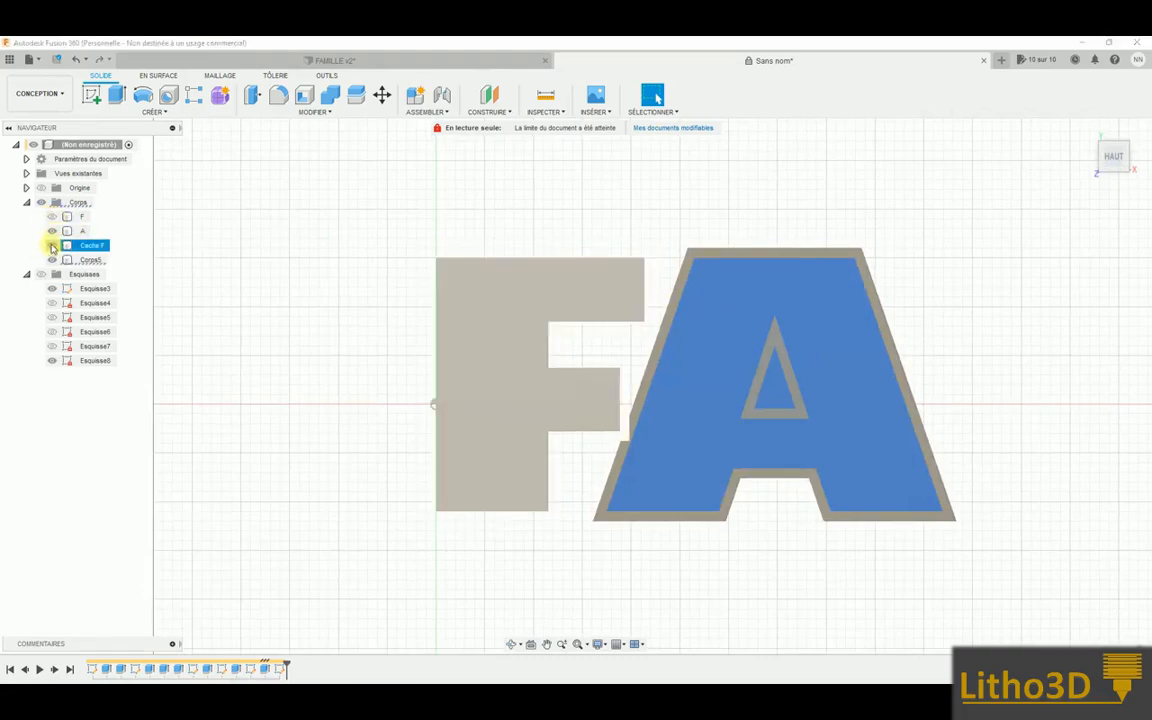
left_click(52, 231)
left_click(52, 260)
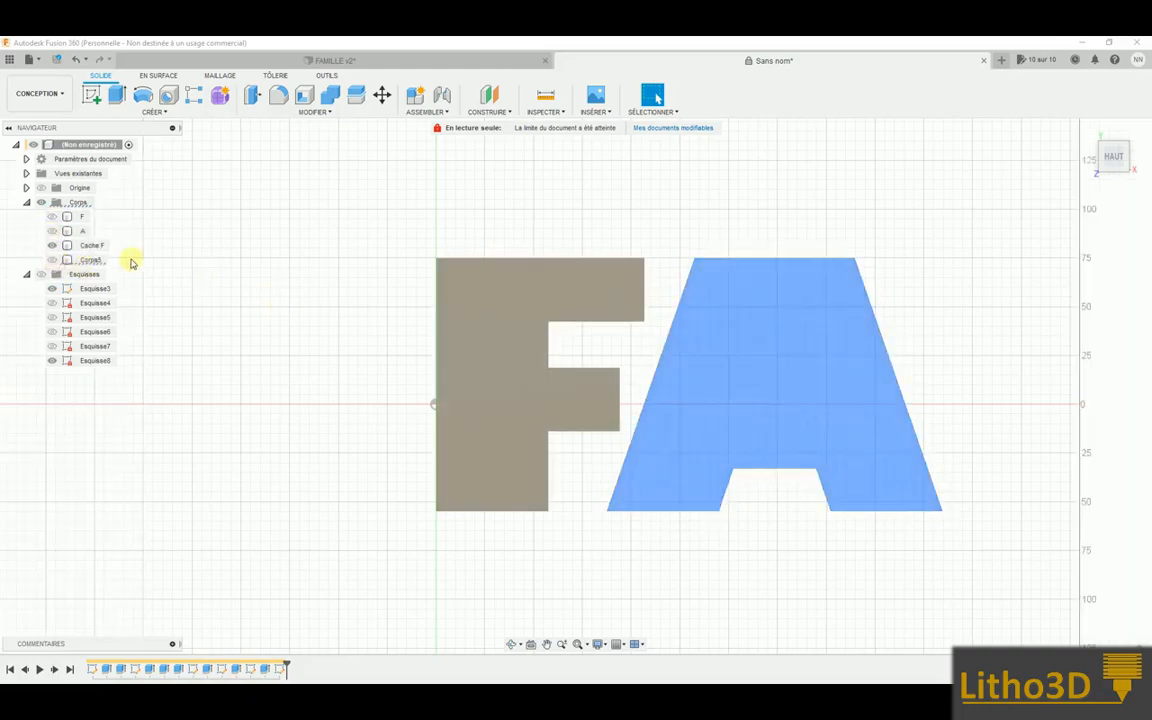
left_click(464, 322)
Examine the outline of the F cover from above
scroll(463, 324, "up", 3)
middle_click_drag(455, 388, 455, 357)
left_click(657, 303)
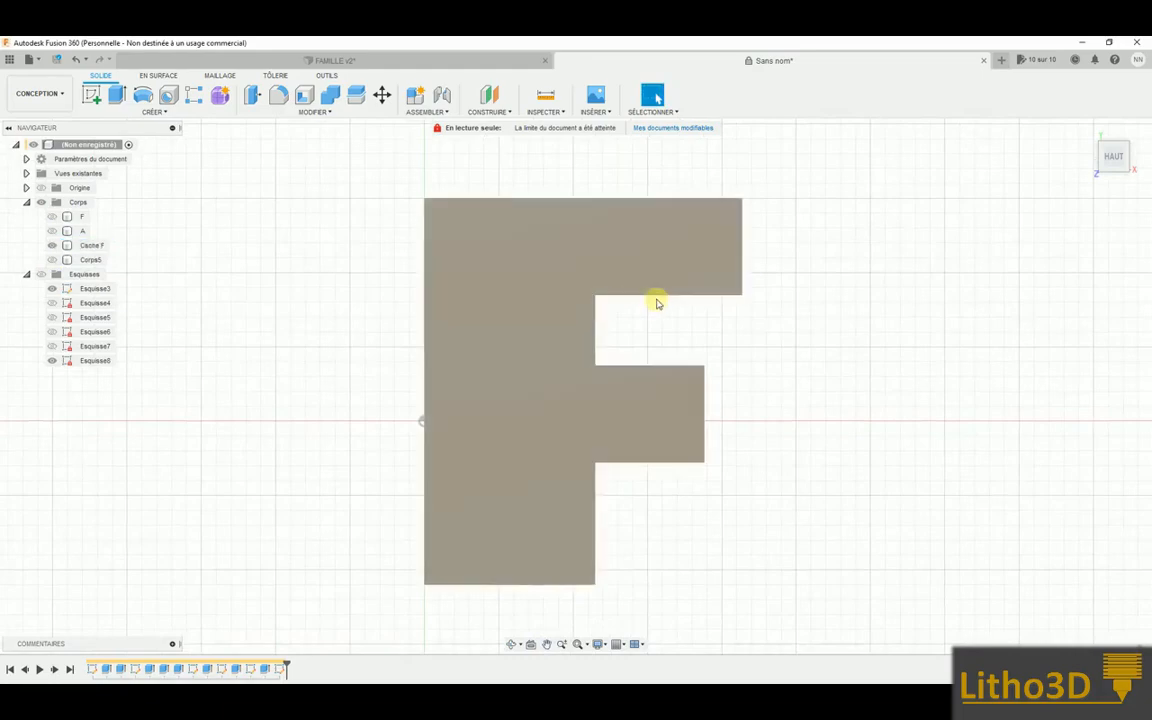
left_click(437, 221)
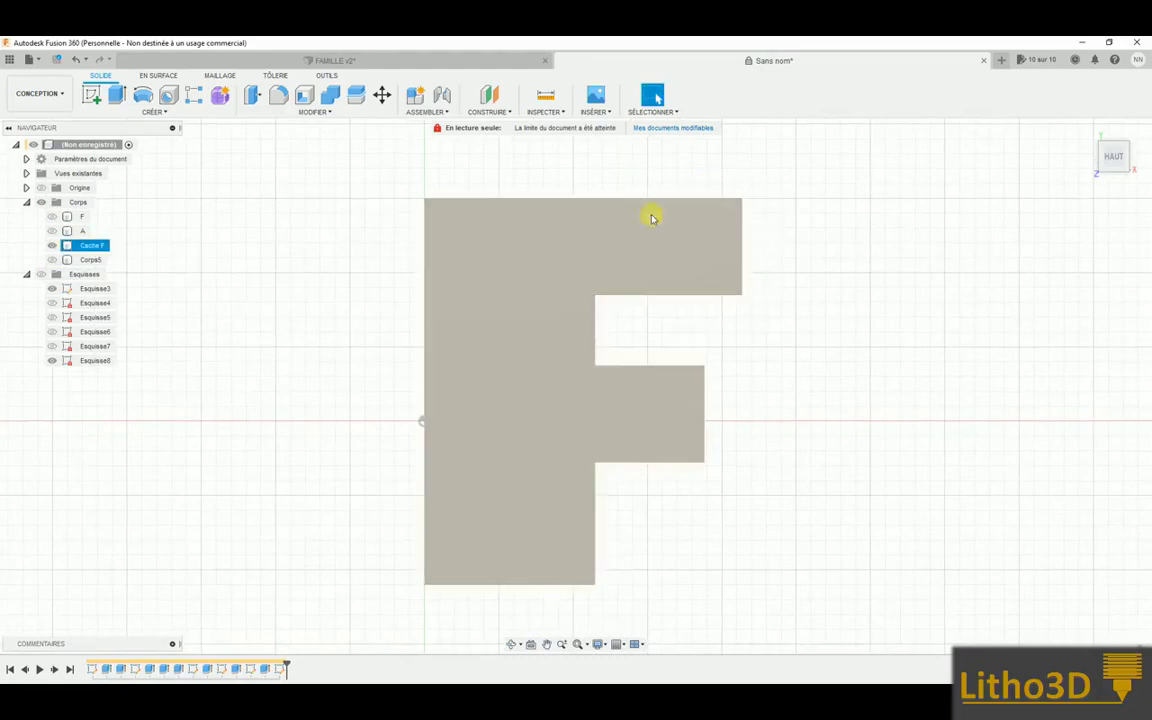
left_click(448, 172)
left_click(585, 346)
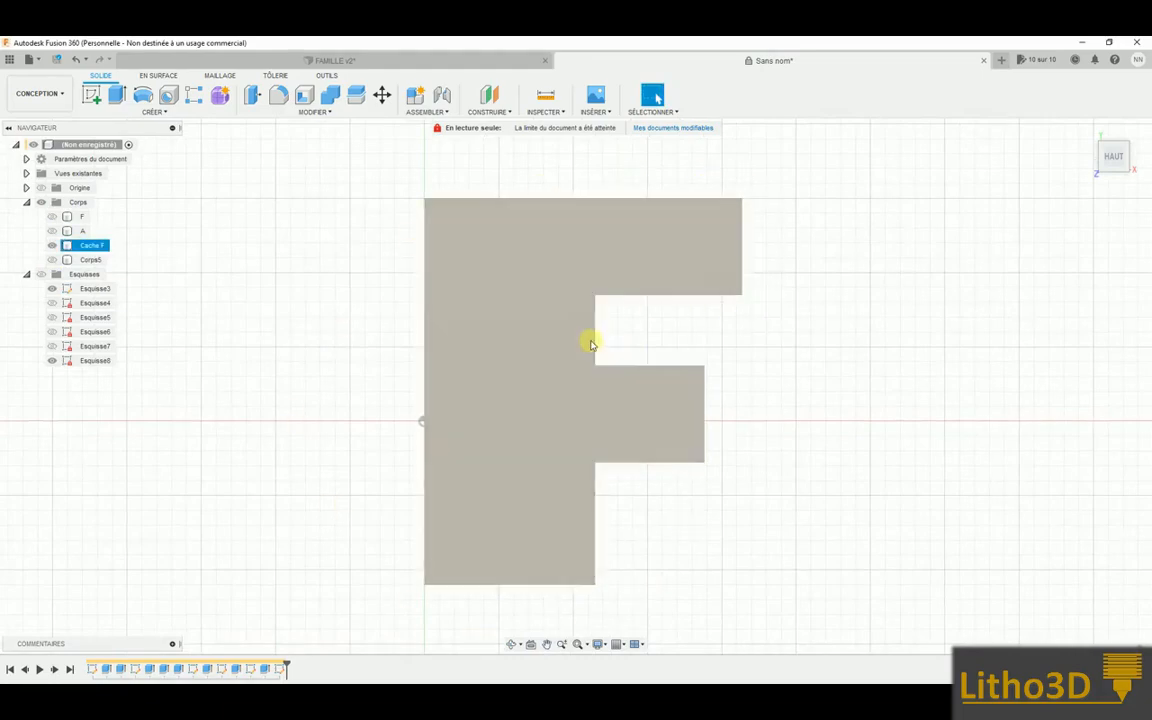
left_click(620, 324)
left_click(611, 255)
scroll(517, 277, "down", 1)
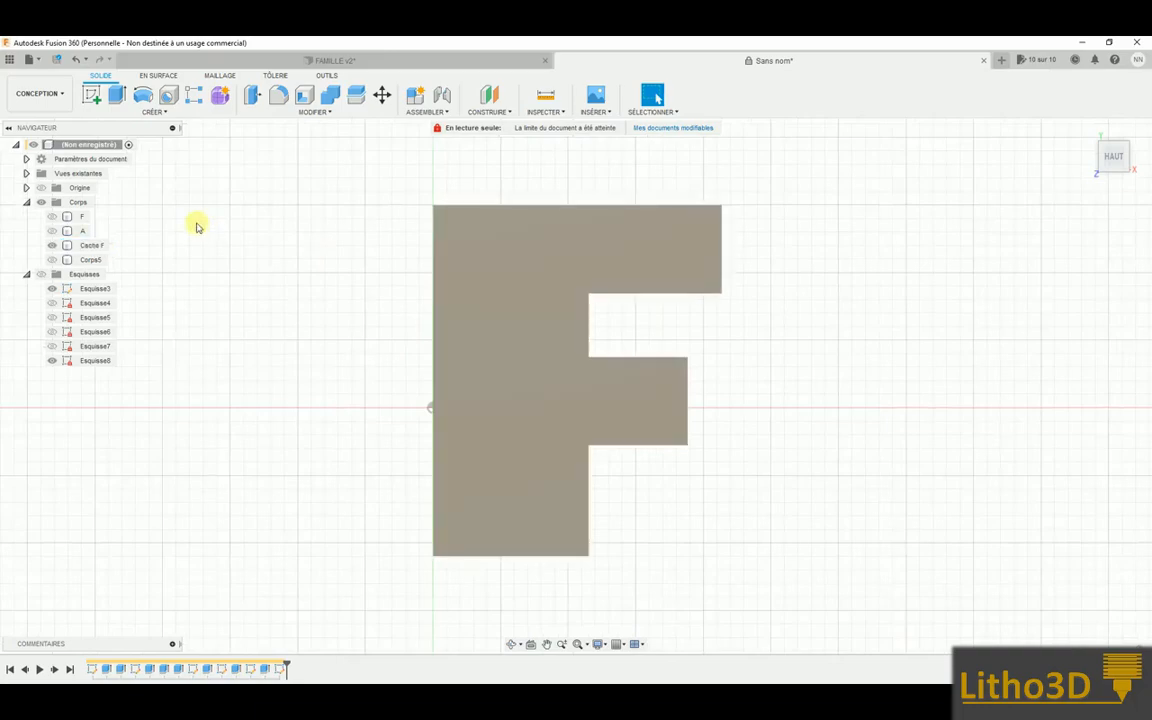
Switch the document to the Rendu workspace
left_click(43, 97)
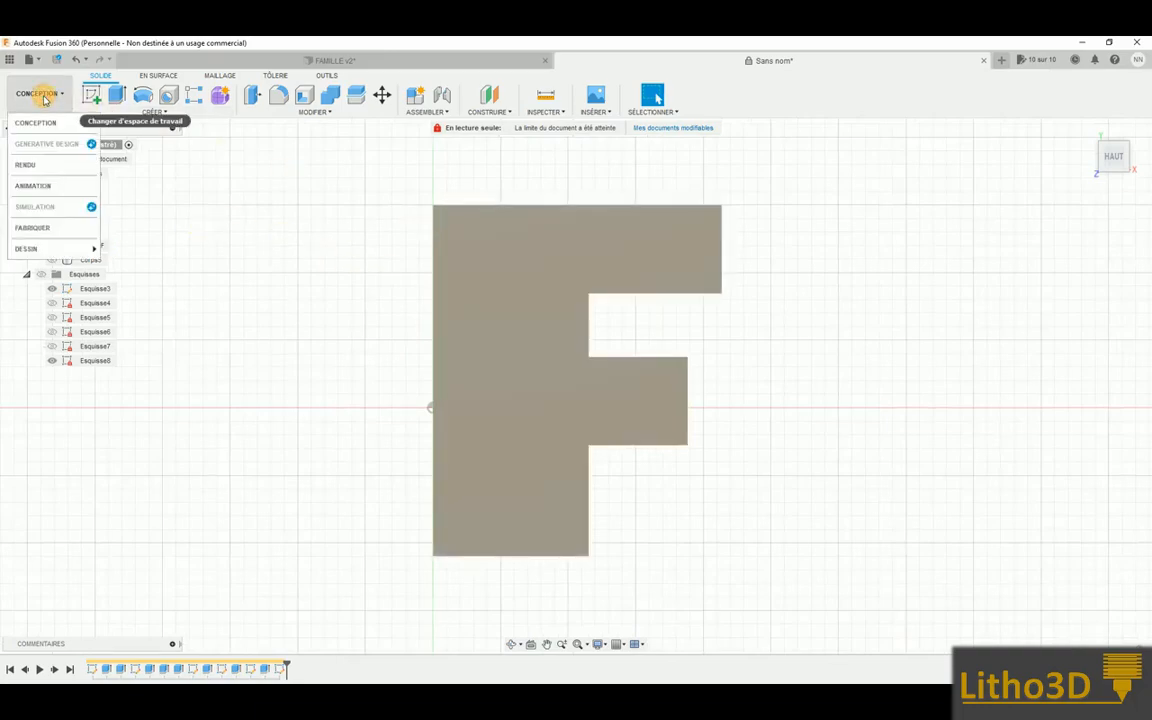
left_click(43, 97)
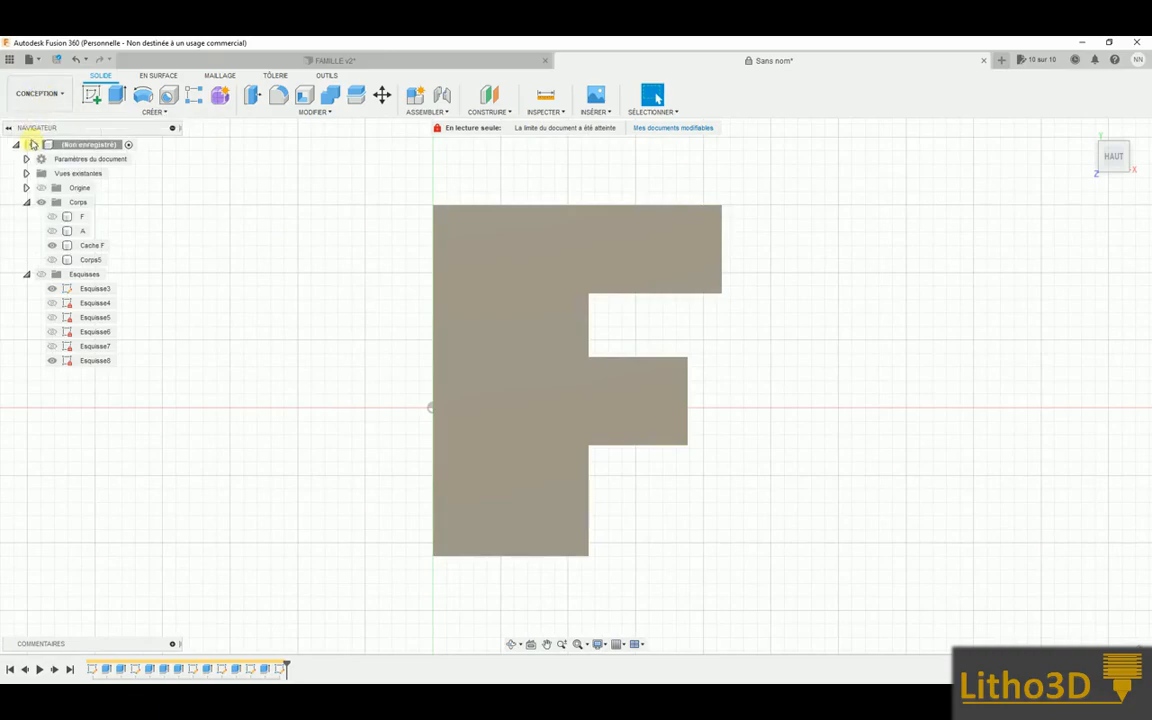
left_click(43, 95)
left_click(25, 162)
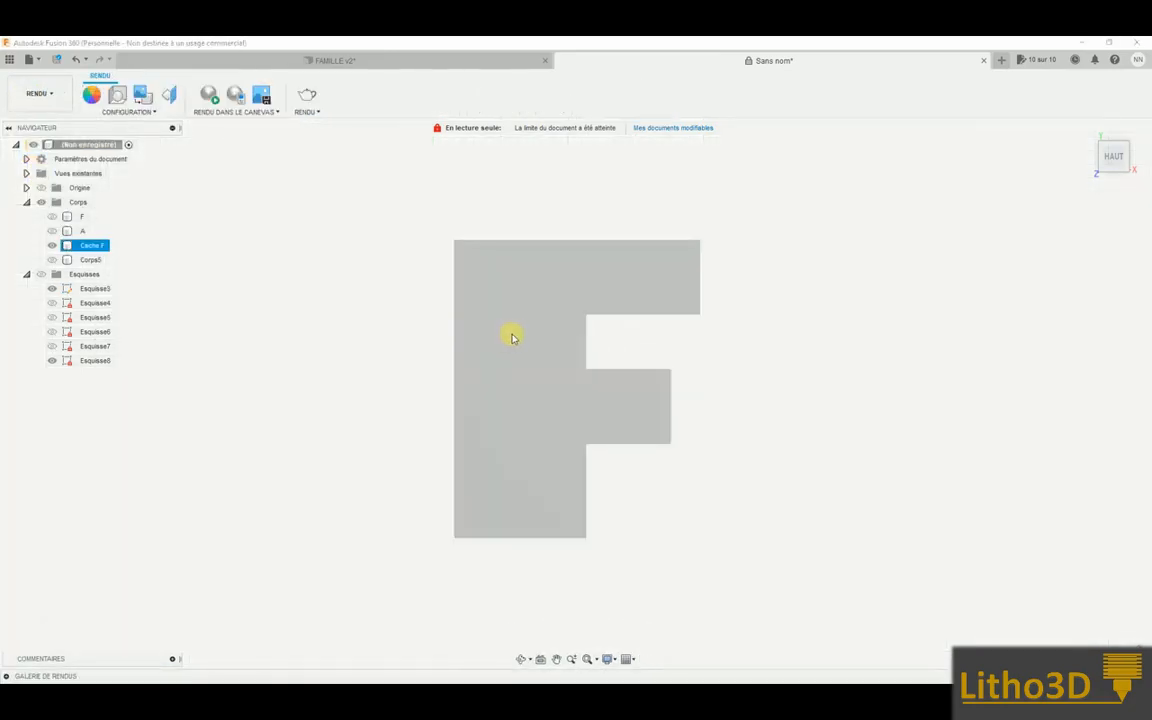
Apply the glossy paint appearance Peinture - Brillant émaillé (blanc) to the Cache F body
left_click(512, 336)
right_click(512, 334)
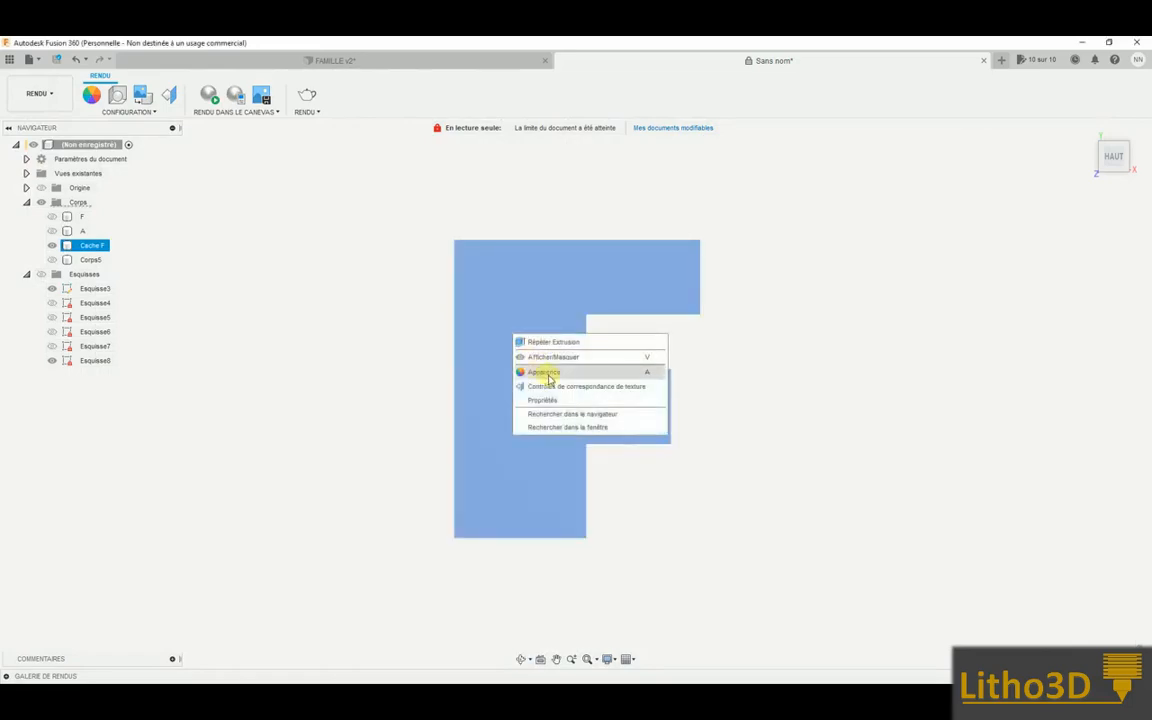
left_click(550, 374)
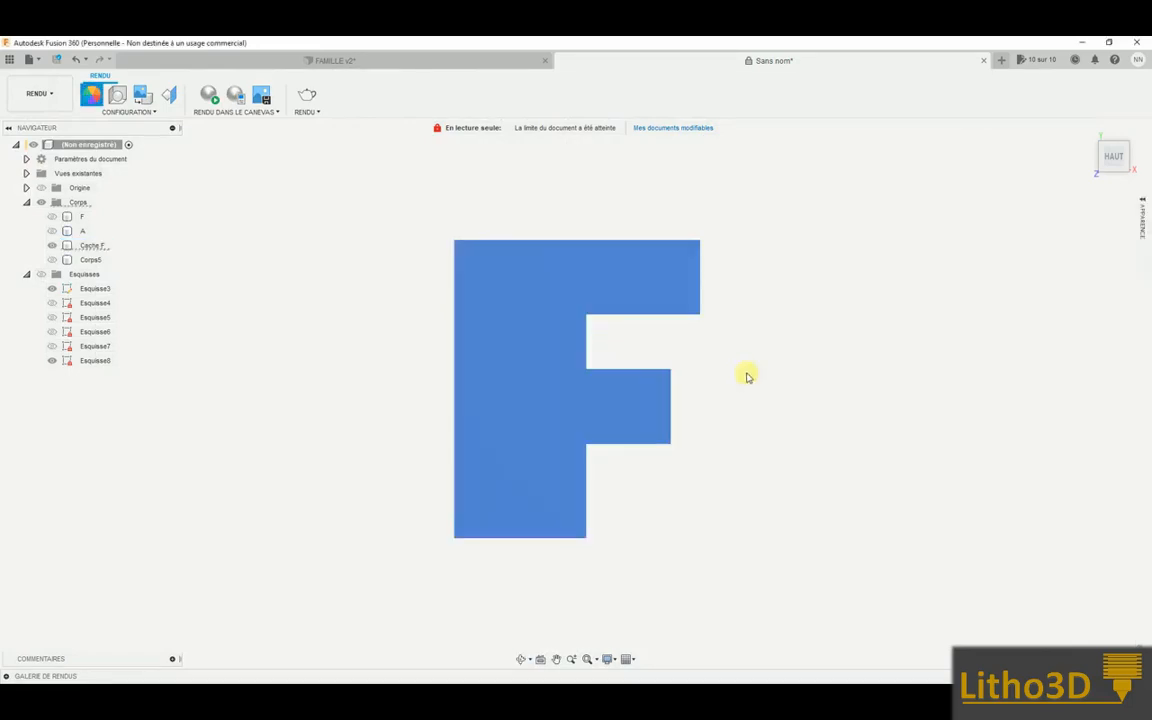
left_click(1142, 202)
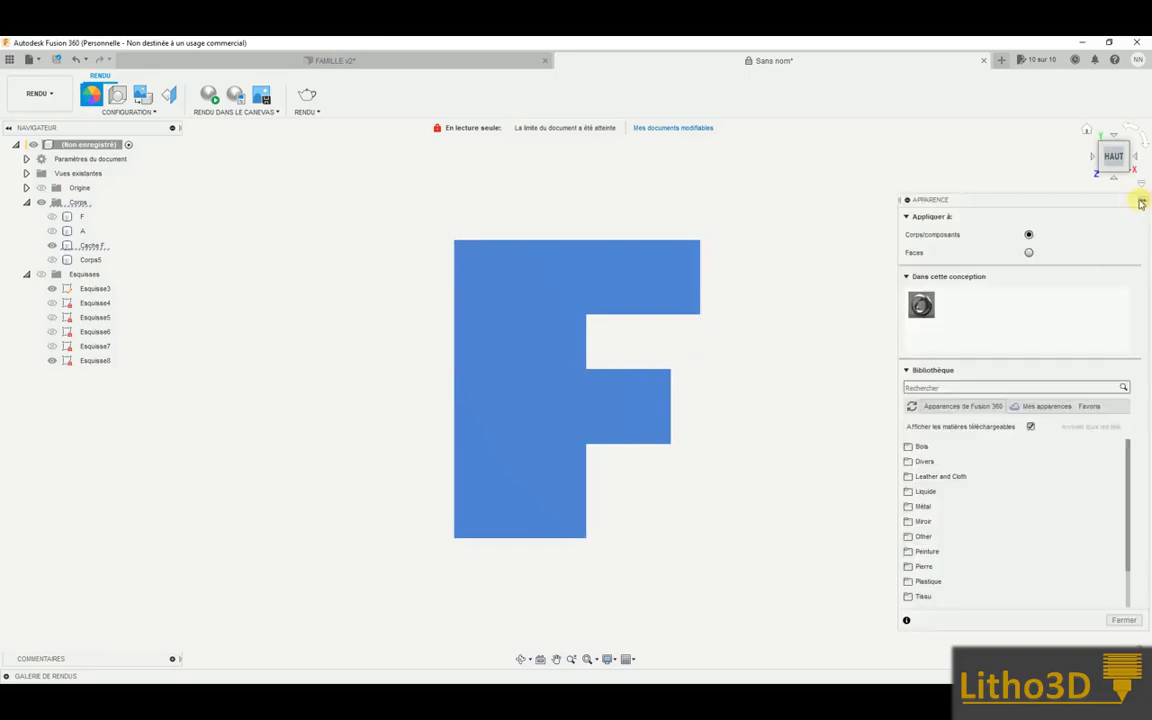
left_click(936, 550)
scroll(958, 500, "down", 2)
left_click(936, 477)
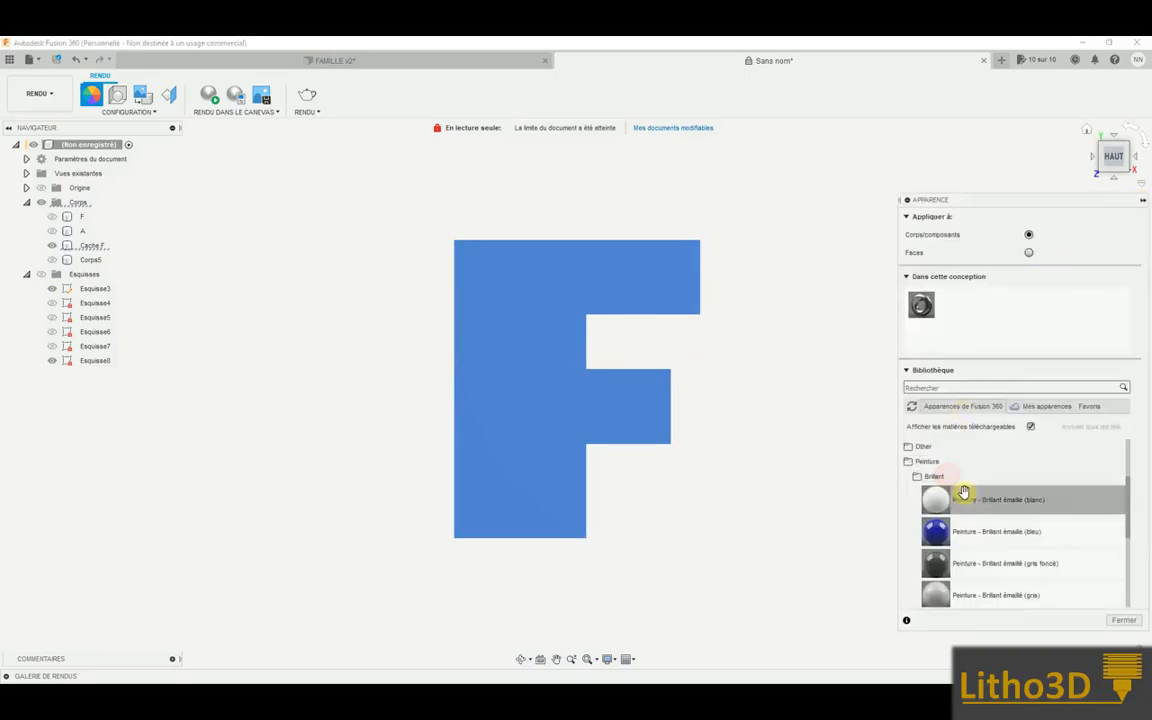
mouse_move(983, 510)
left_mouse_down()
mouse_move(998, 504)
mouse_move(699, 458)
mouse_move(543, 392)
left_mouse_up()
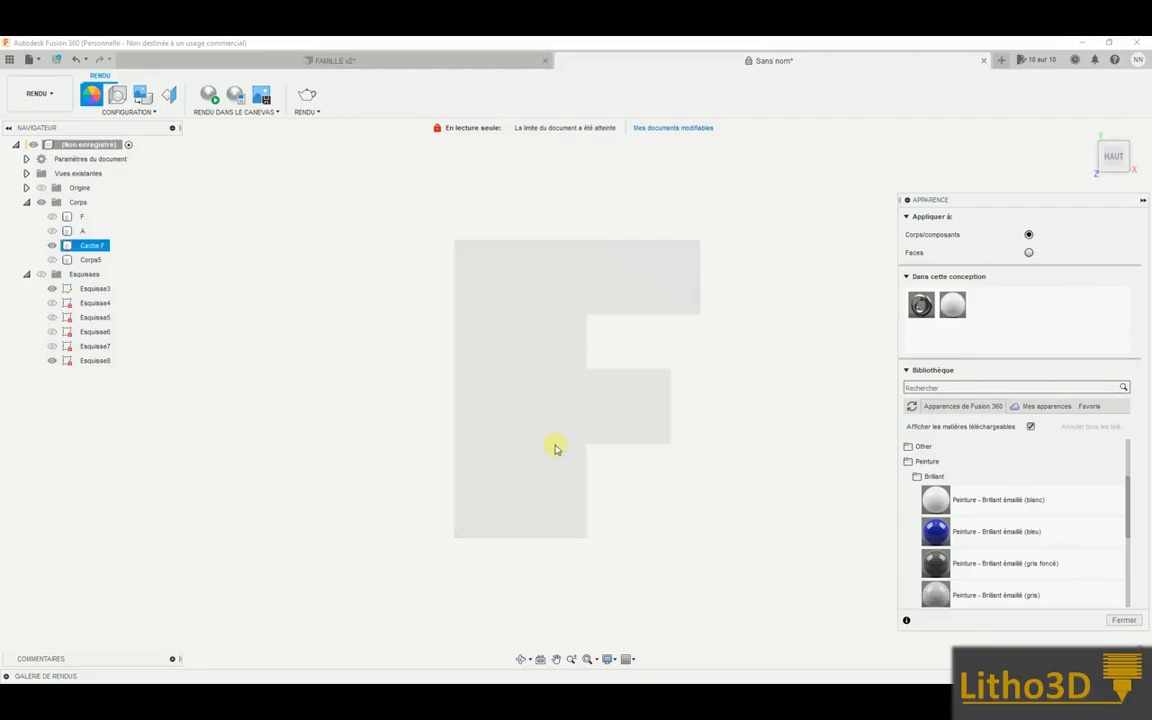
left_click(1139, 201)
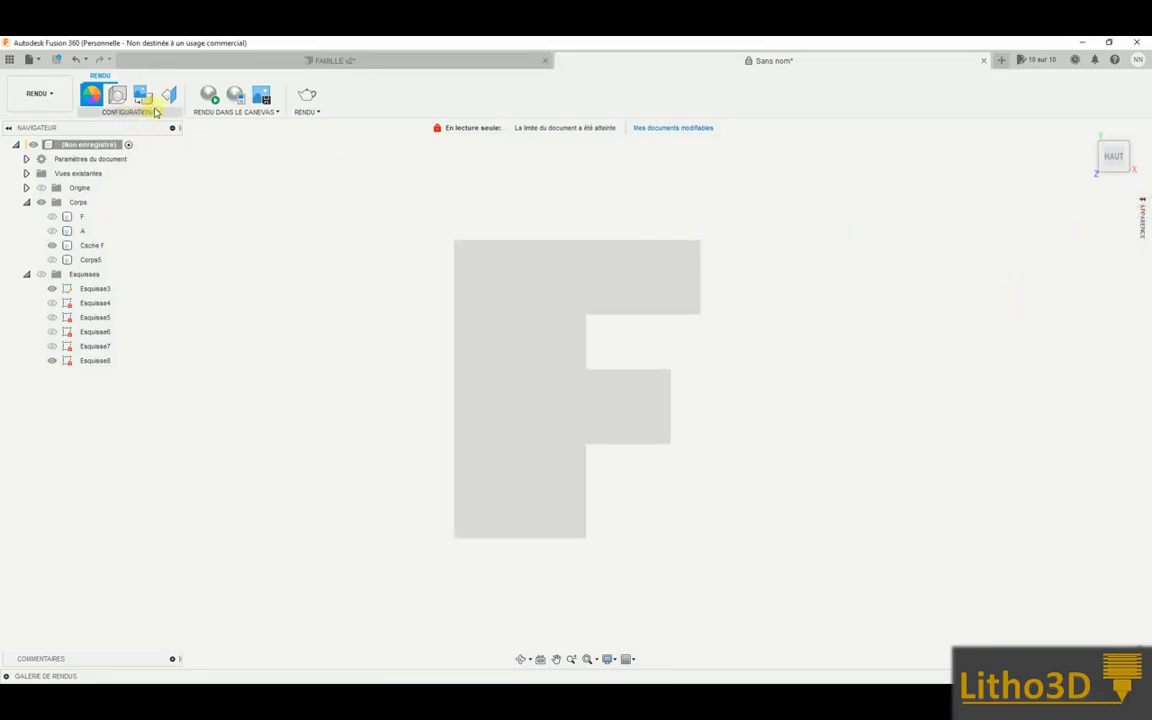
Set the scene's solid background colour to near-black, RGB 9, 0, 0
left_click(115, 96)
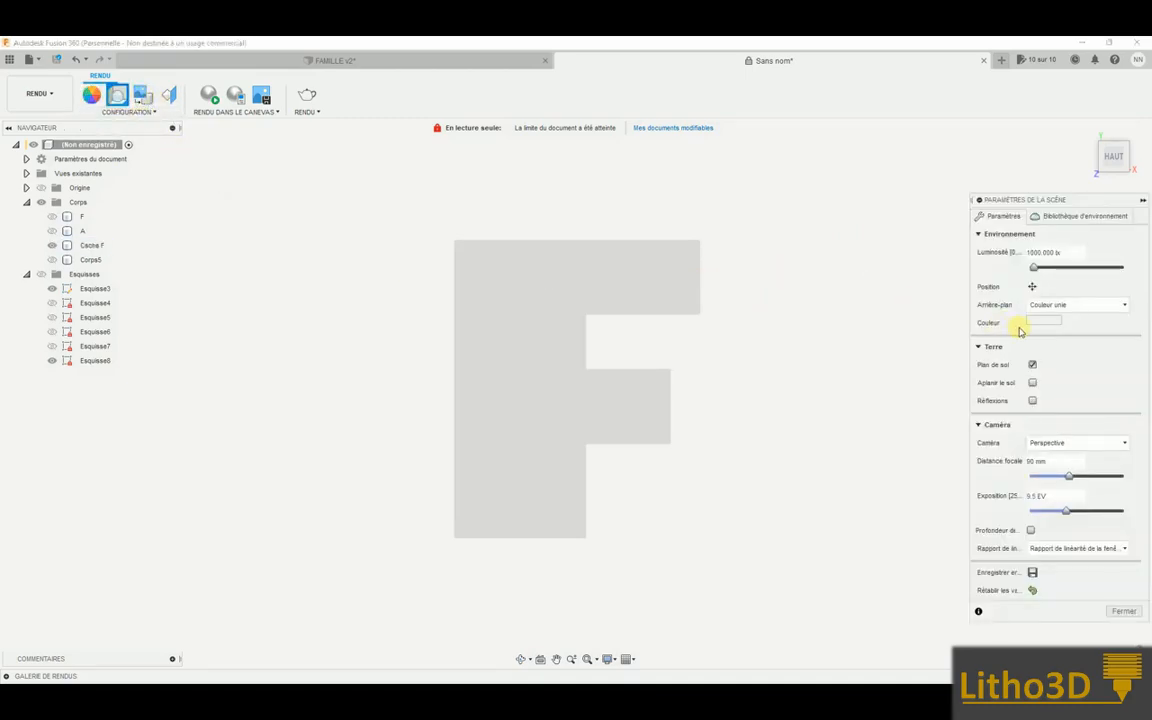
left_click(1034, 321)
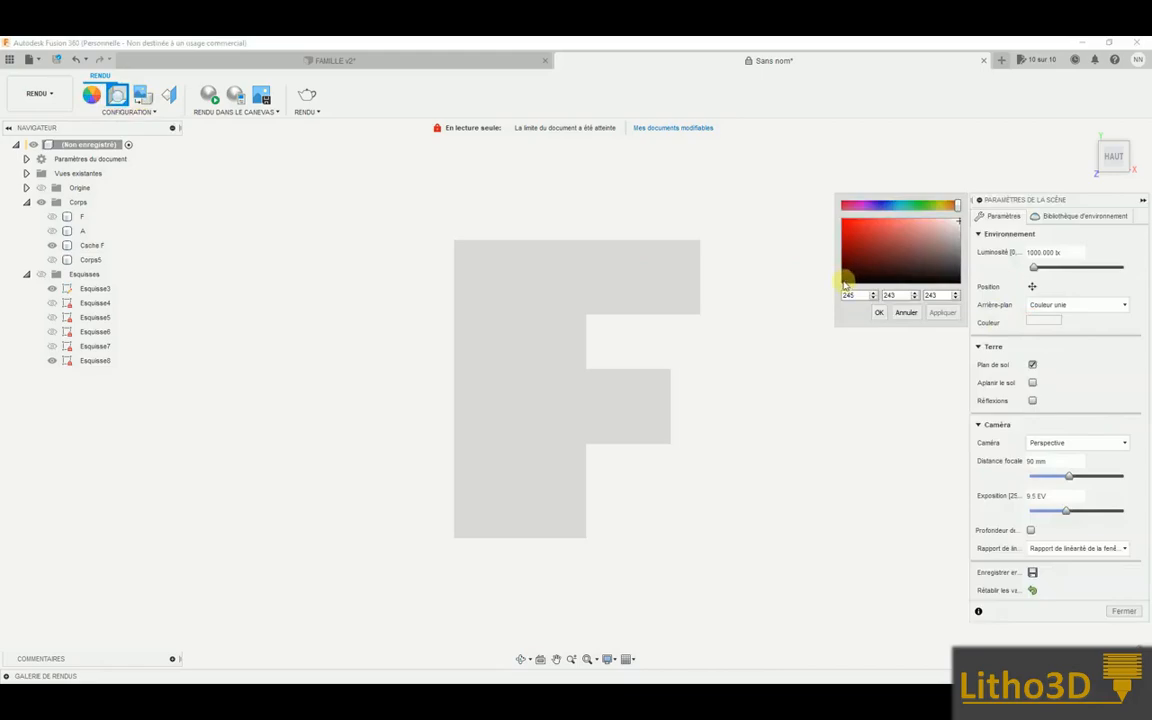
left_click(942, 312)
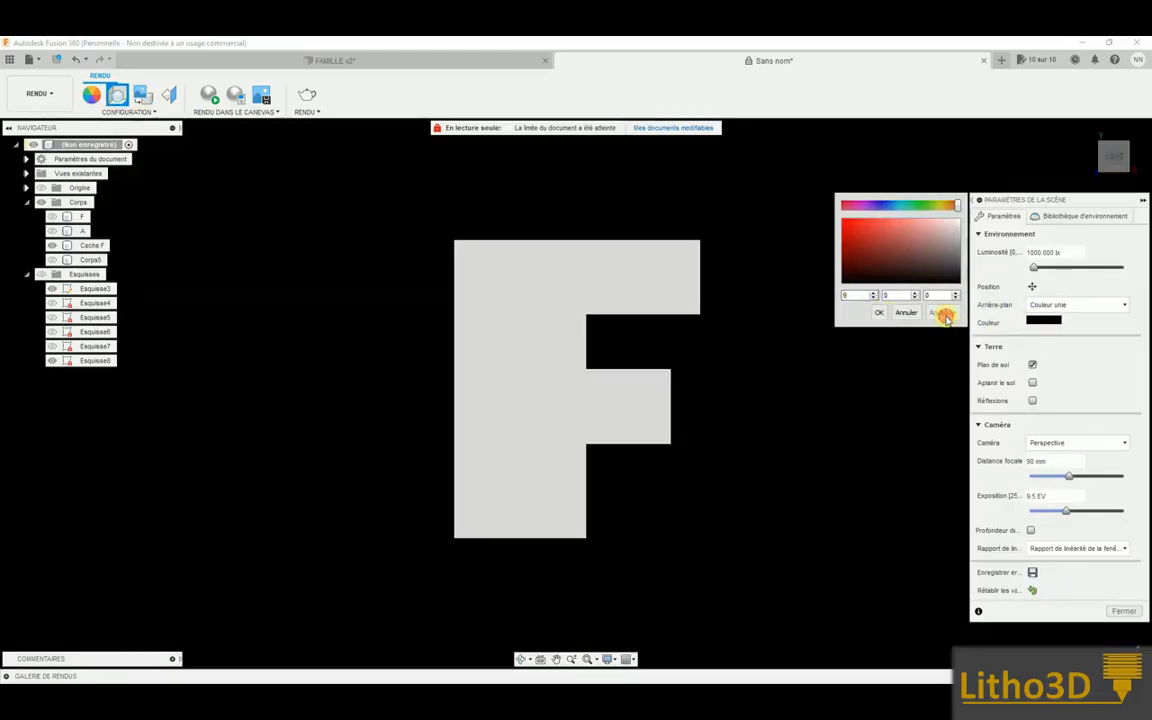
left_click(877, 312)
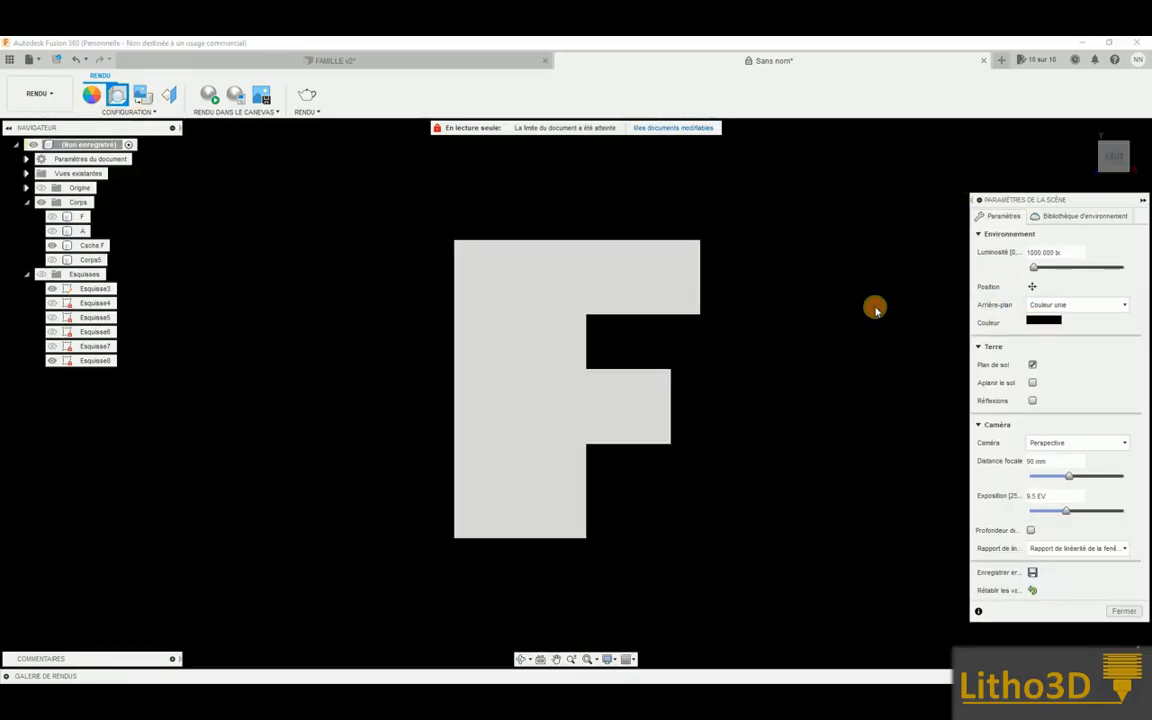
left_click(1121, 612)
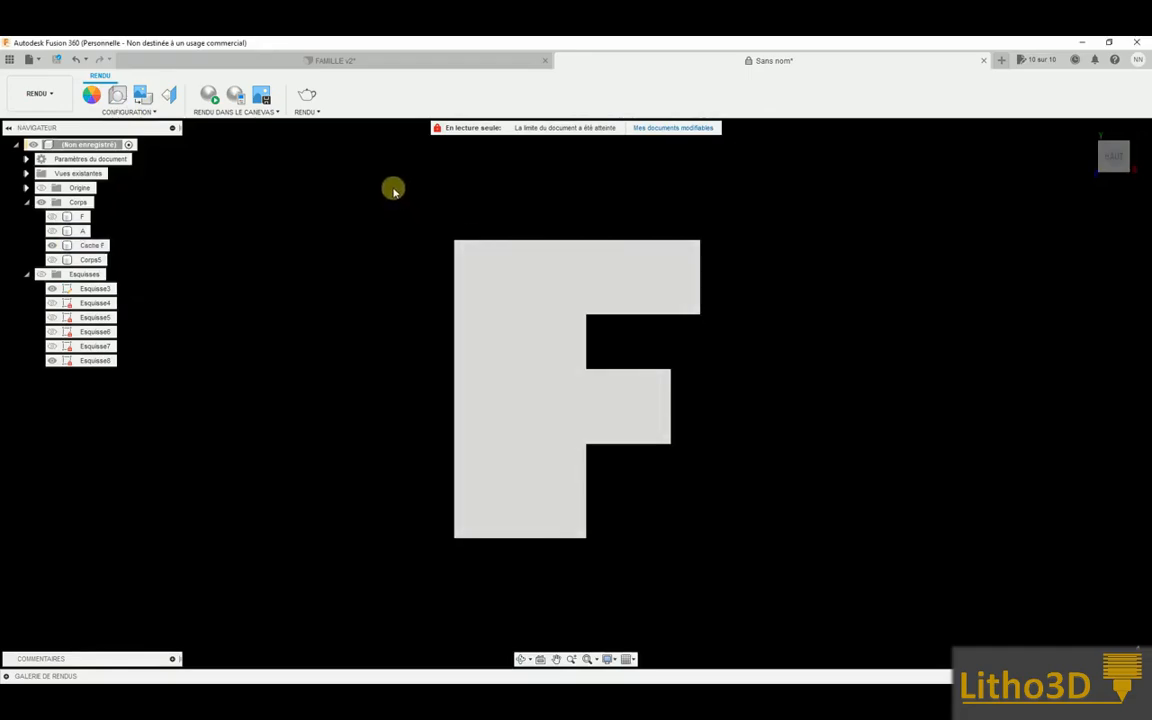
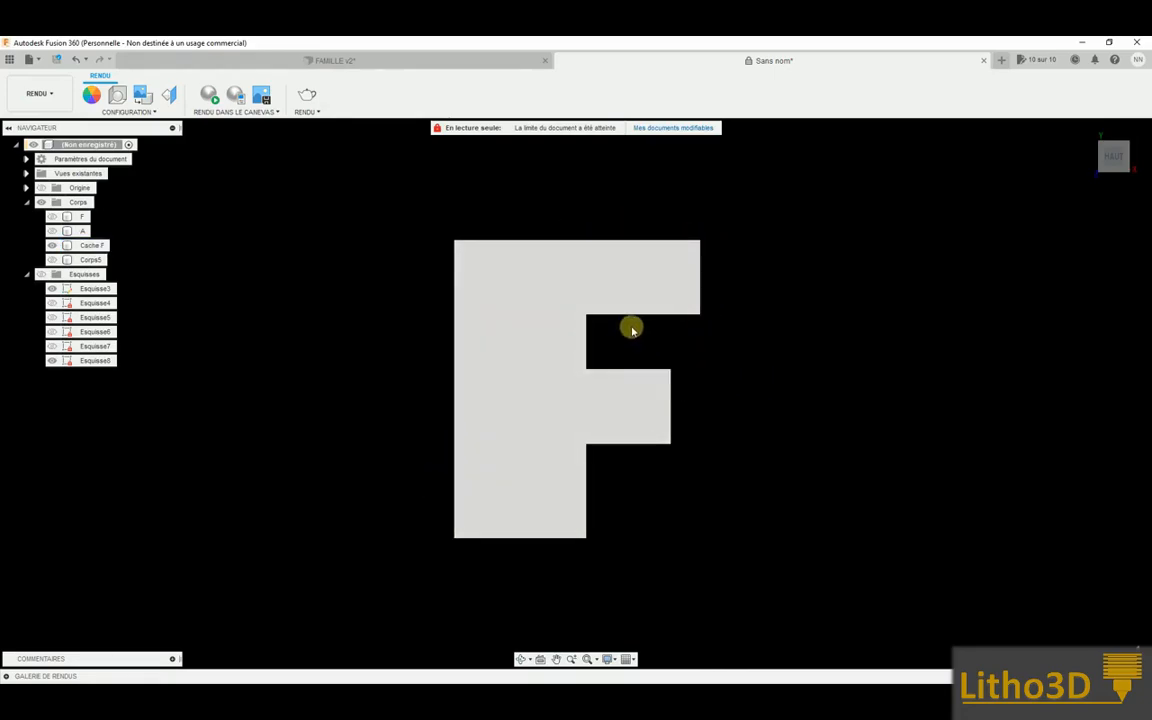
left_click(651, 277)
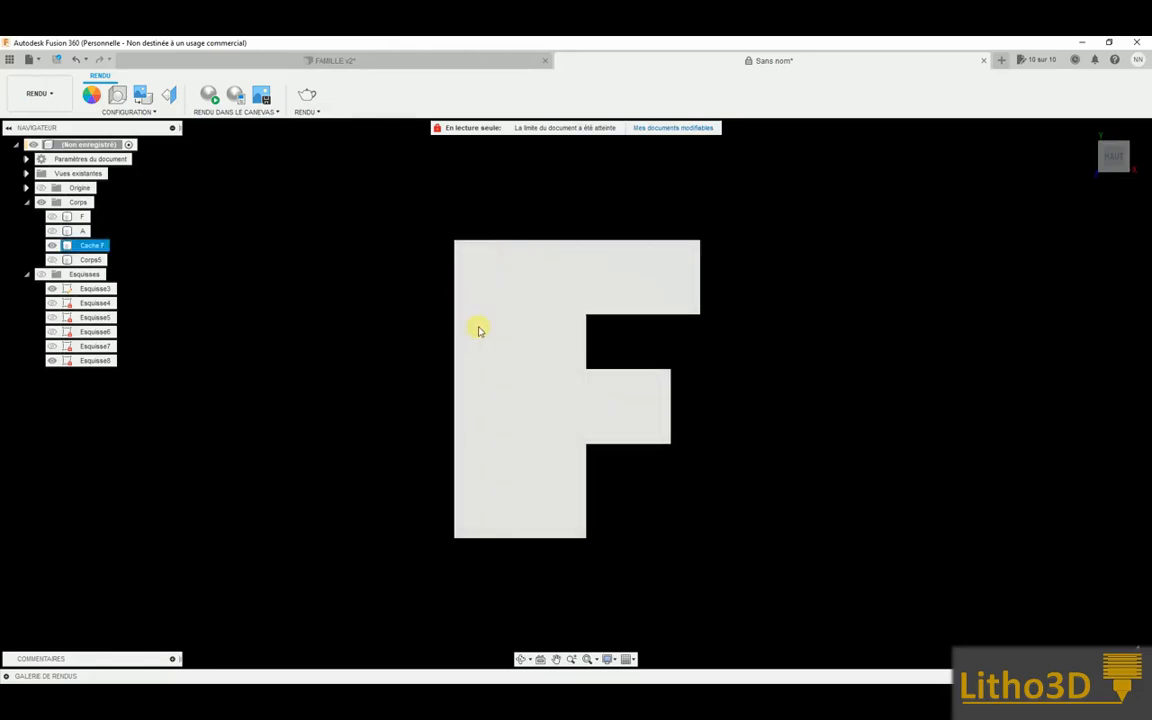
scroll(479, 330, "down", 1)
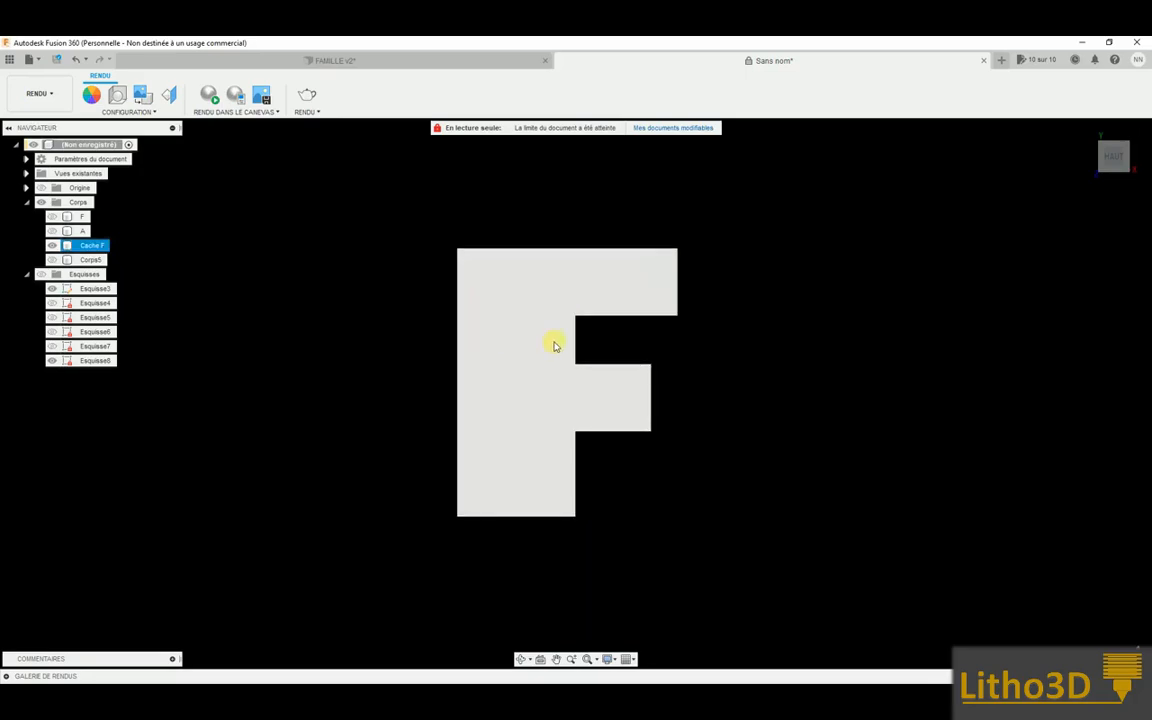
left_click(818, 235)
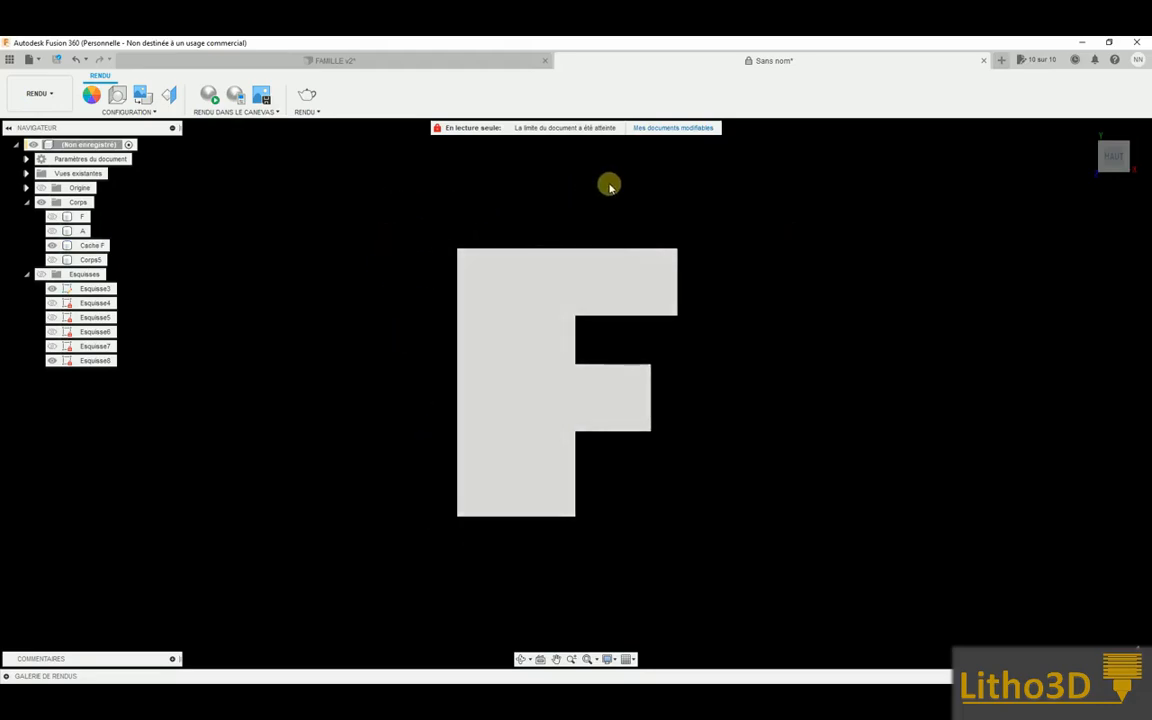
Switch to the Screenpresso folder in File Explorer and view the F silhouette image 2021-10-27_19h02_14.png full screen in Photos
left_click(1080, 44)
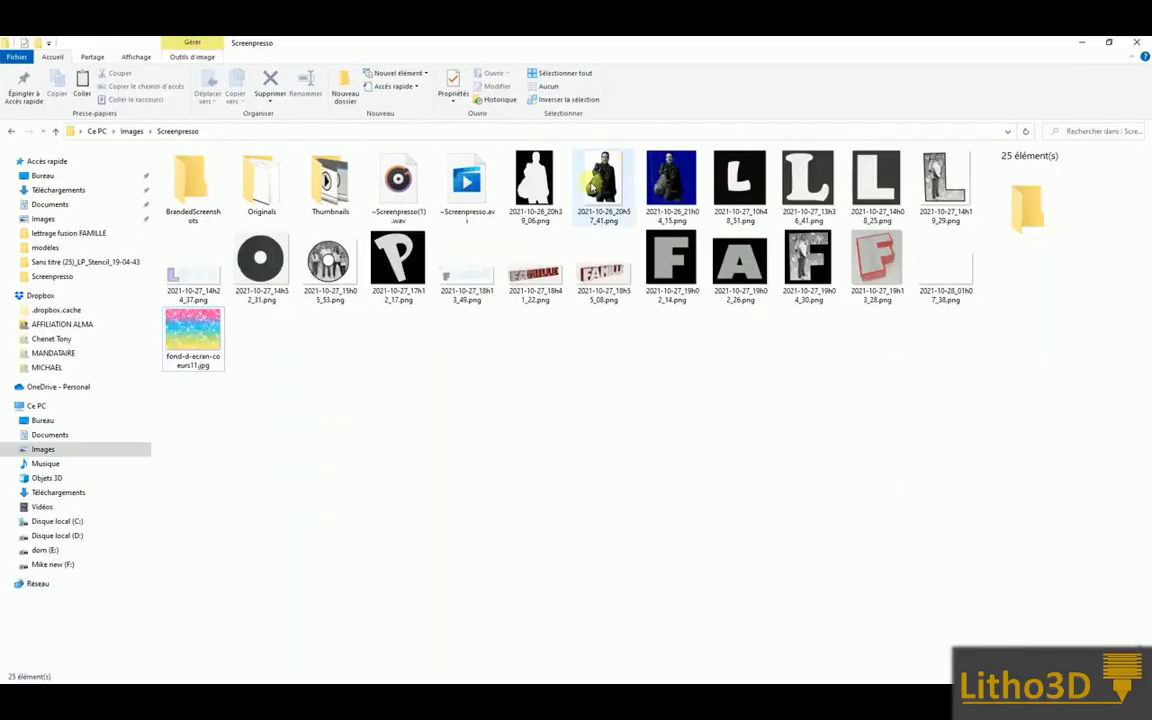
left_click(673, 265)
double_click(673, 265)
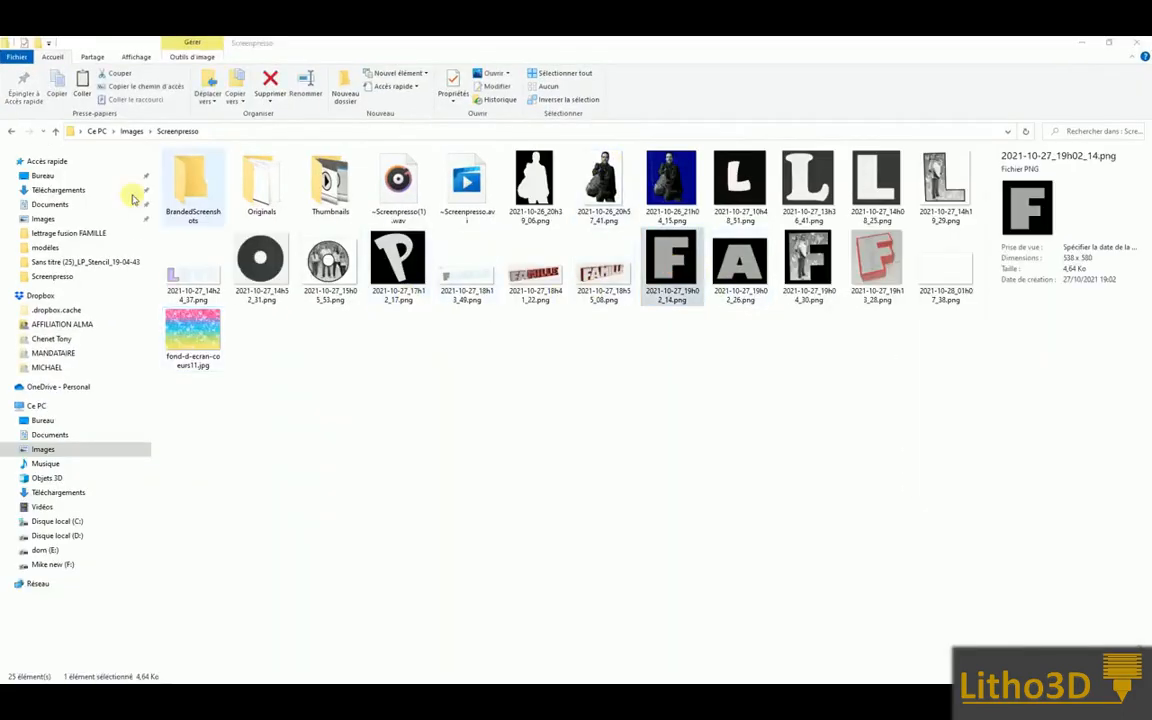
double_click(724, 124)
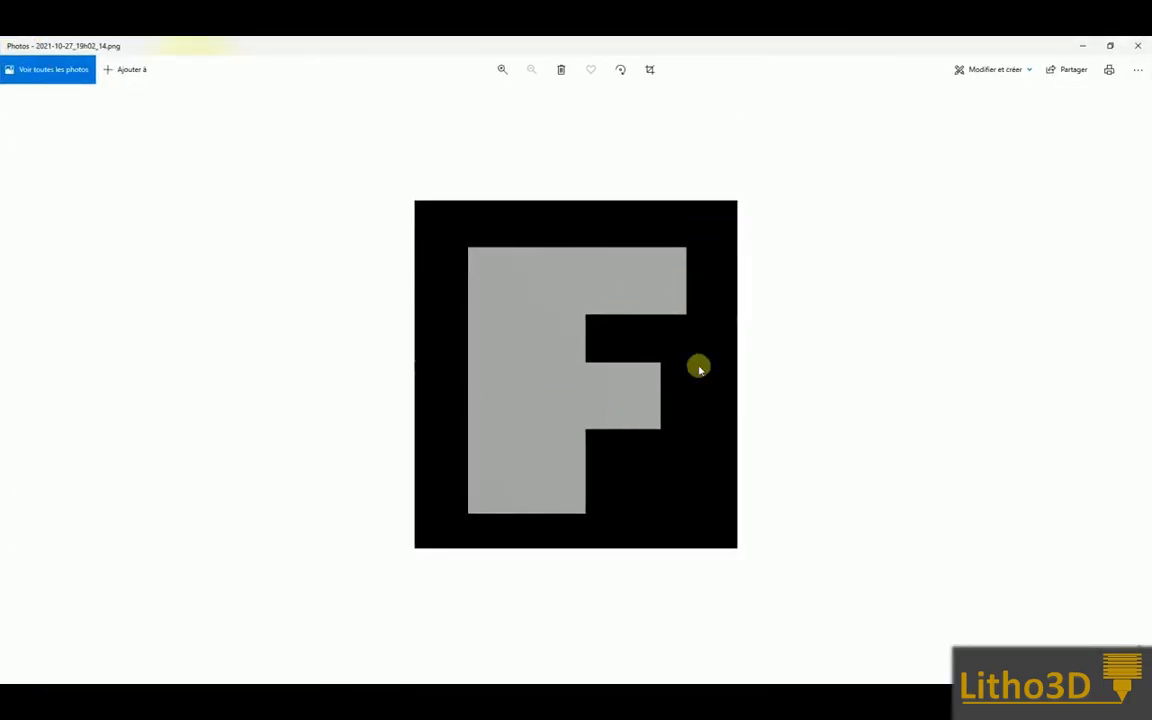
left_click(1085, 46)
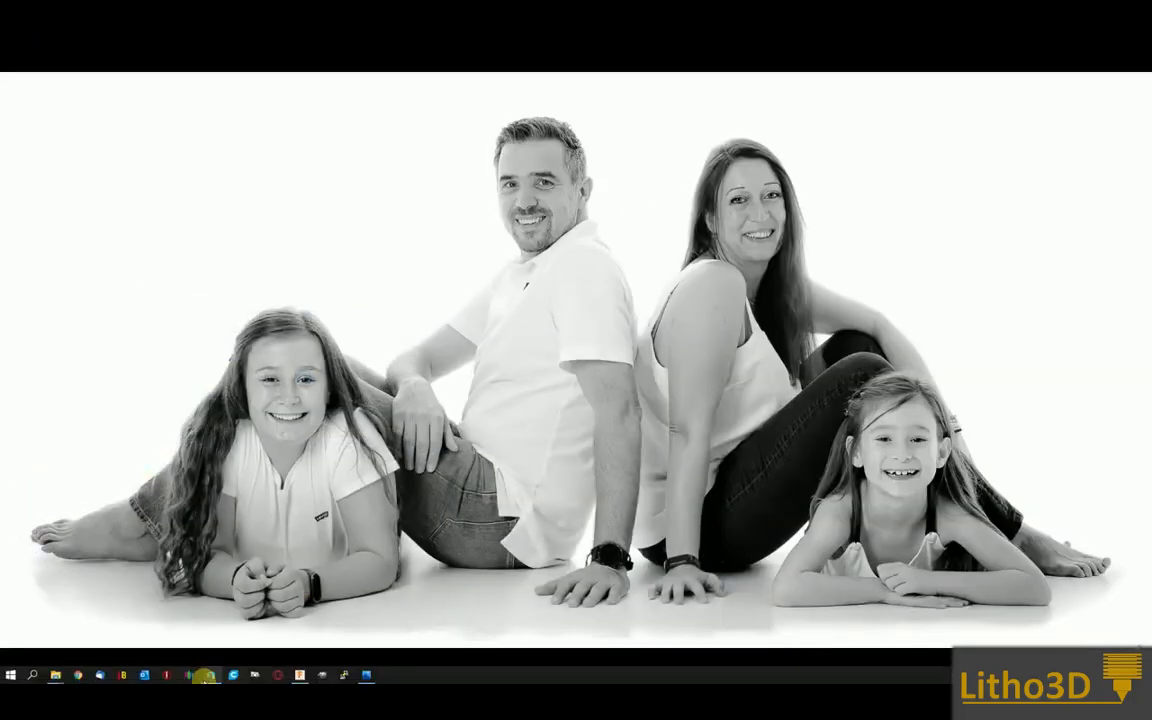
Switch to LuBan, maximise it, and create a new lithophane with the Stencil shape
left_click(121, 675)
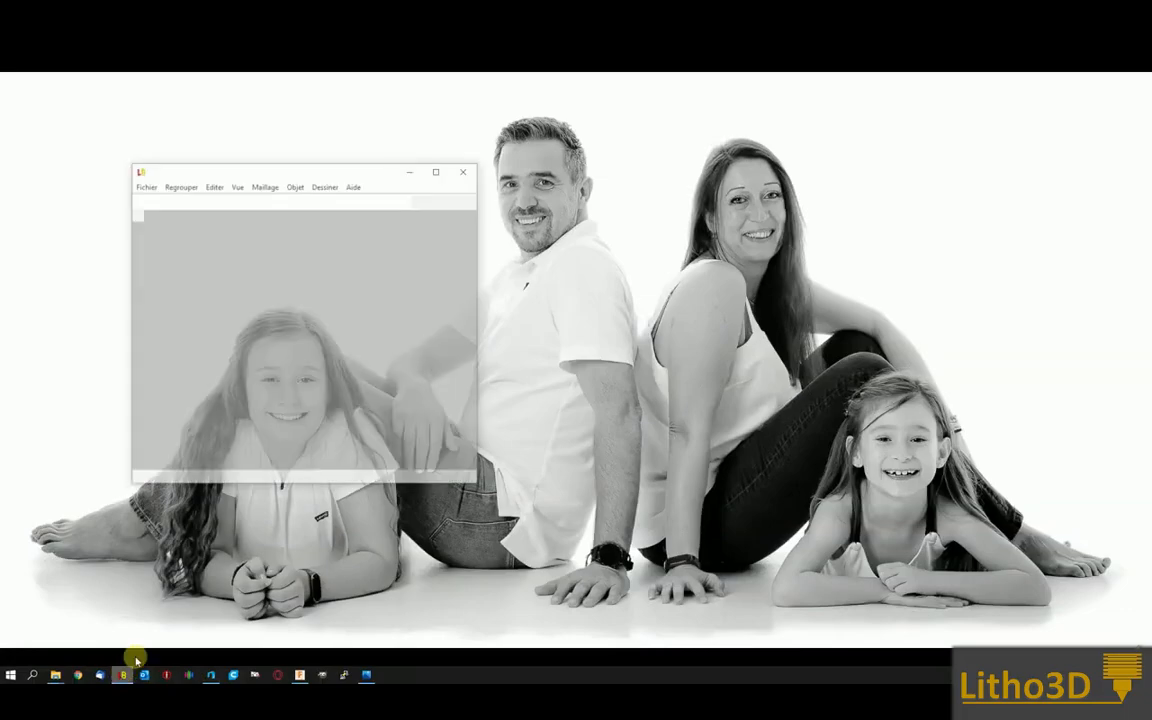
left_click(445, 171)
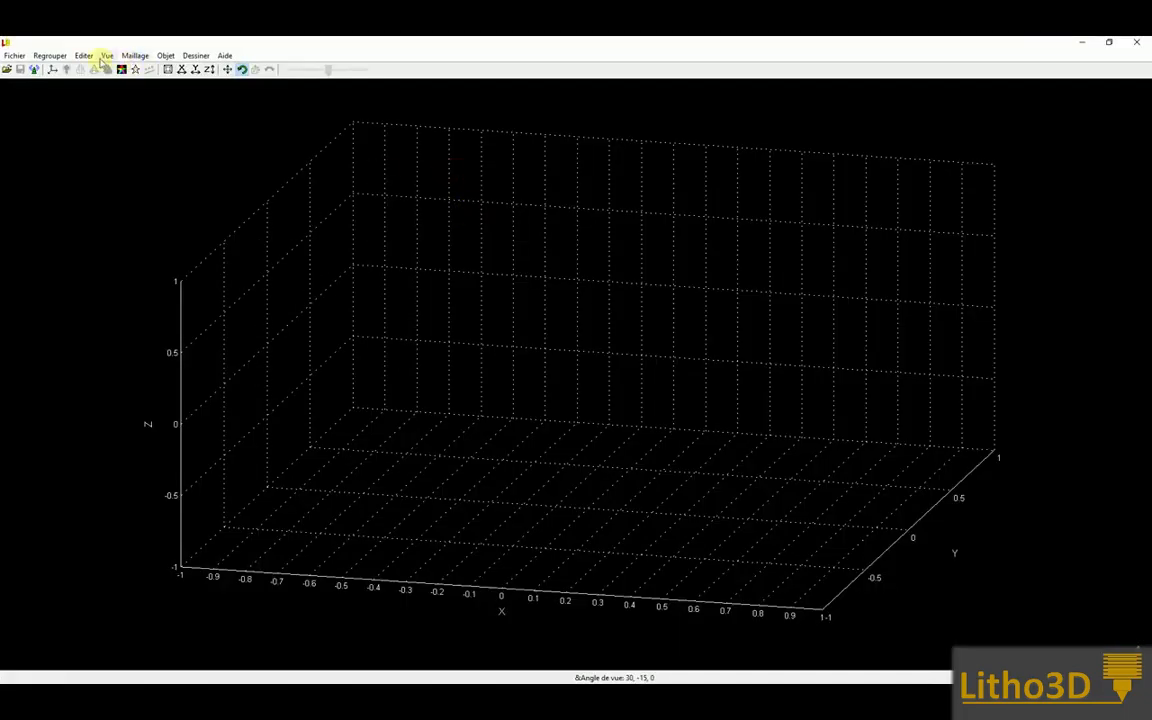
left_click(14, 56)
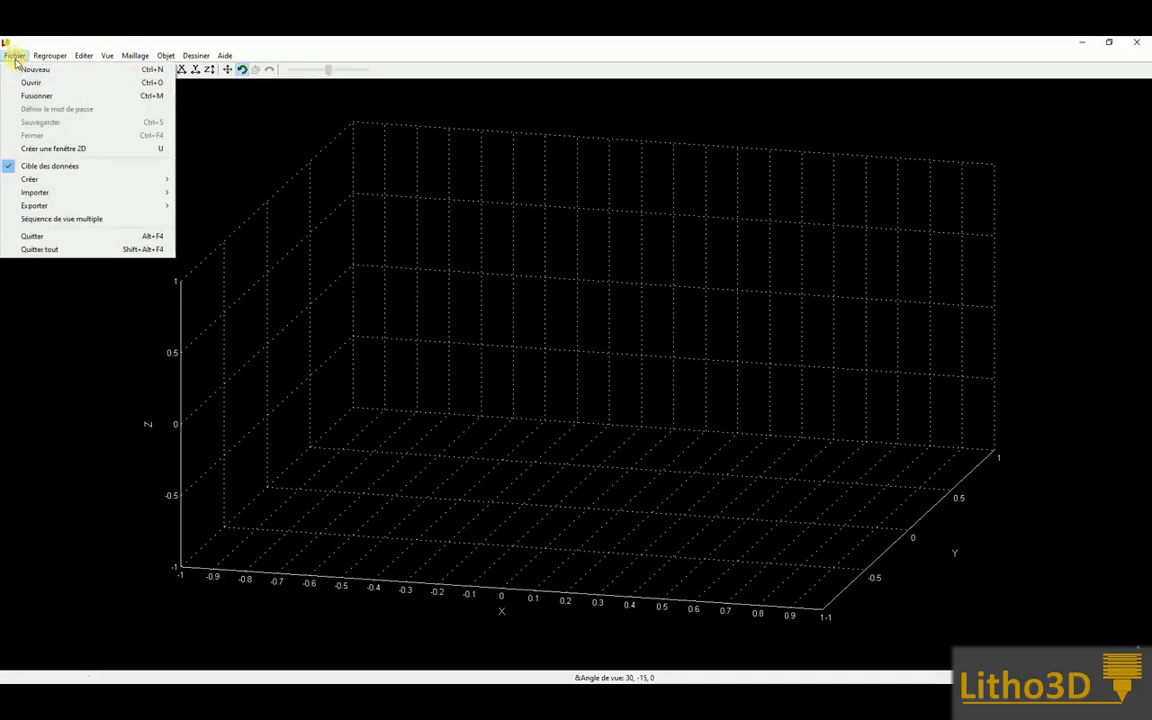
mouse_move(57, 179)
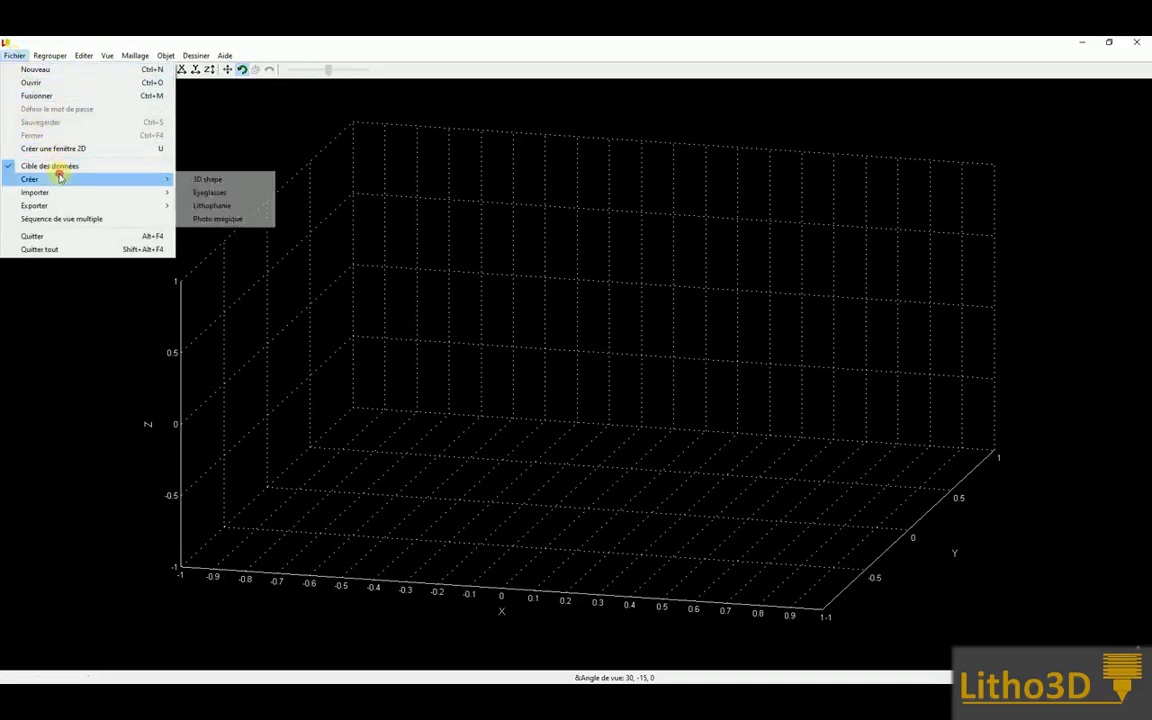
left_click(204, 207)
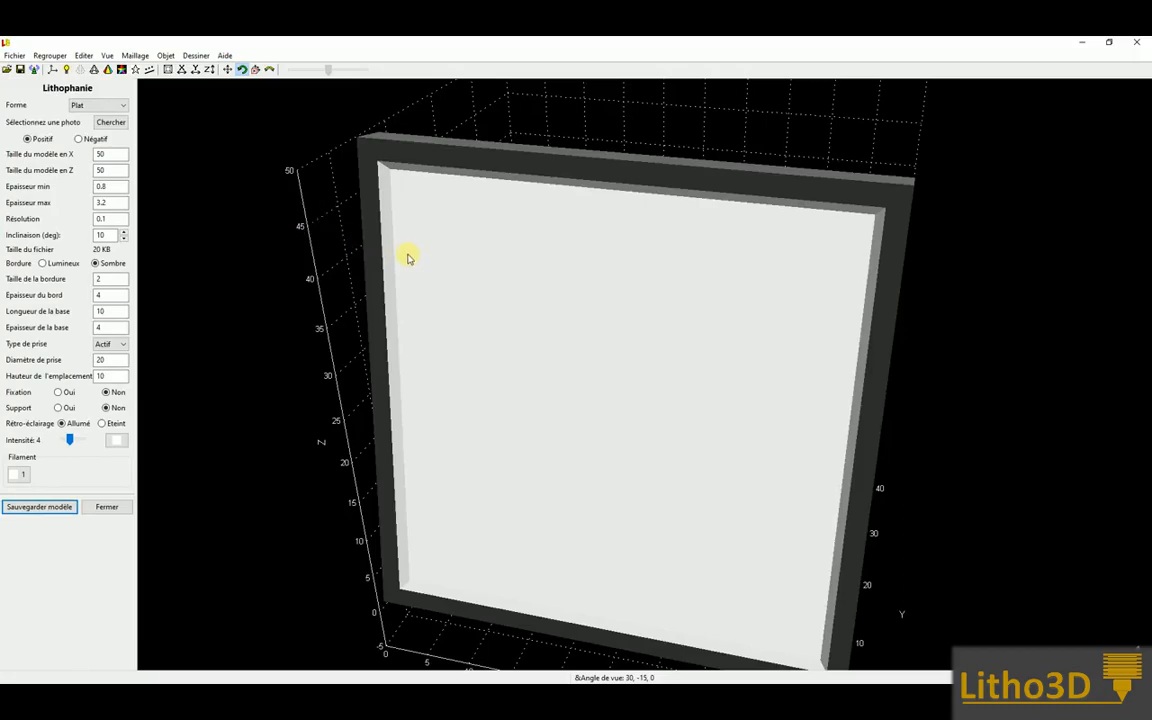
left_click(112, 107)
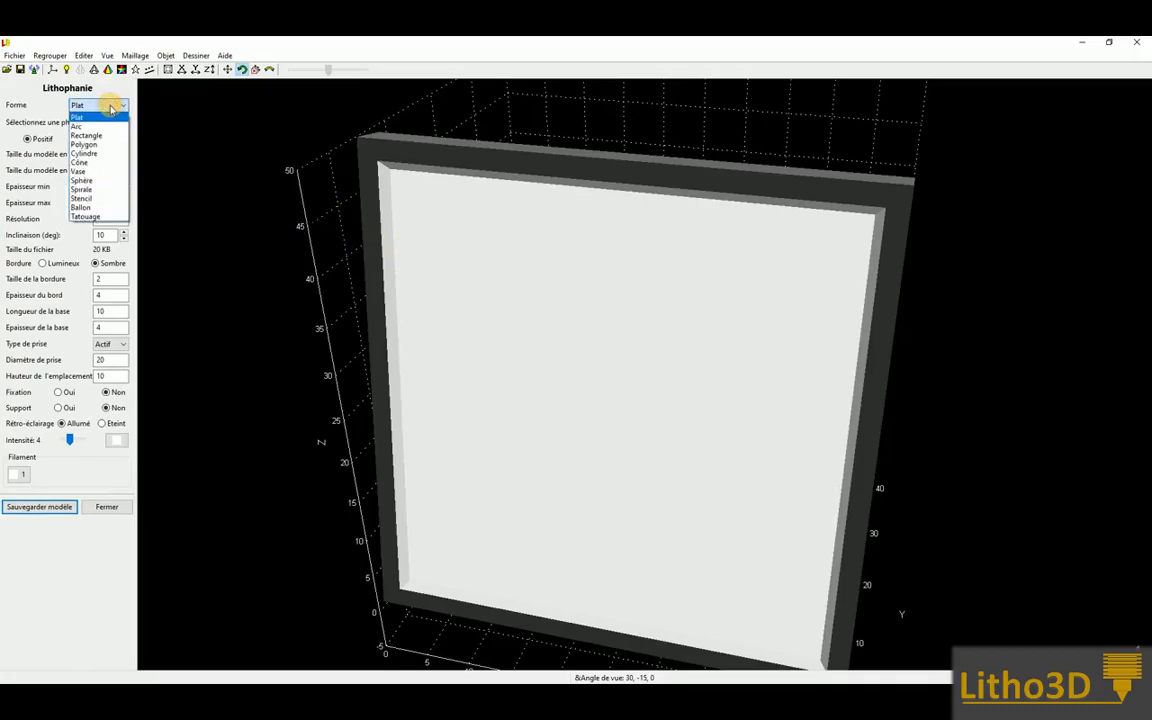
left_click(103, 200)
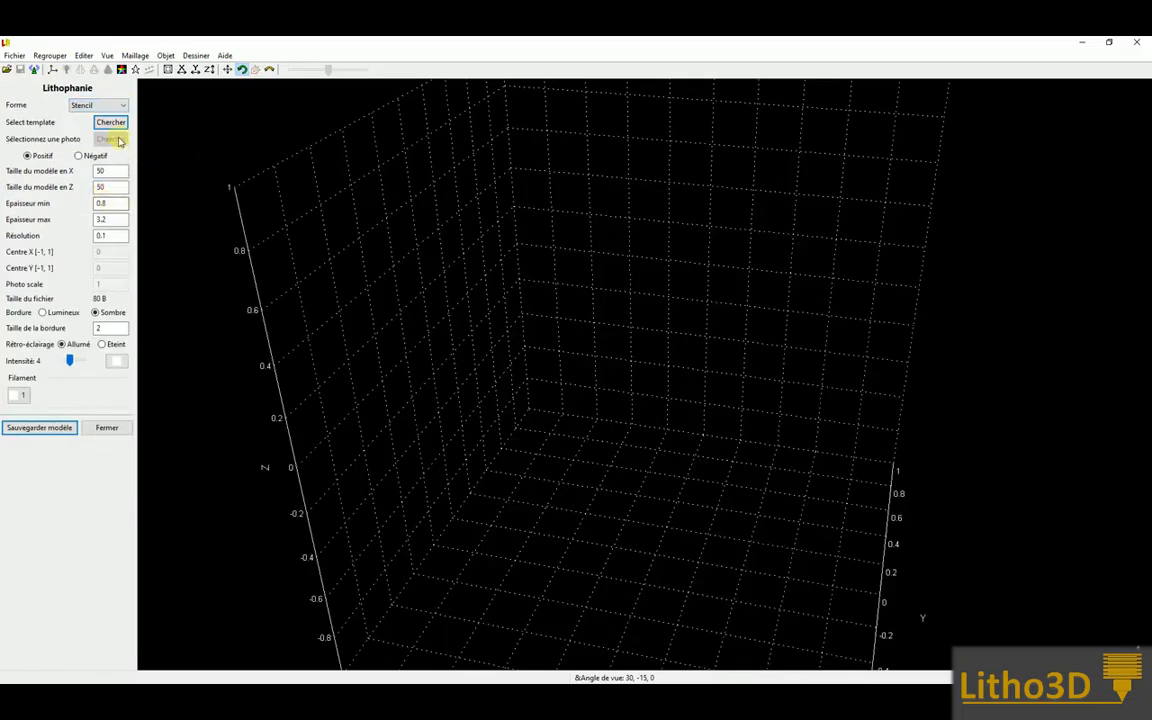
Load the F silhouette 2021-10-27_19h02_14.png from the Screenpresso images folder as the stencil template
left_click(109, 123)
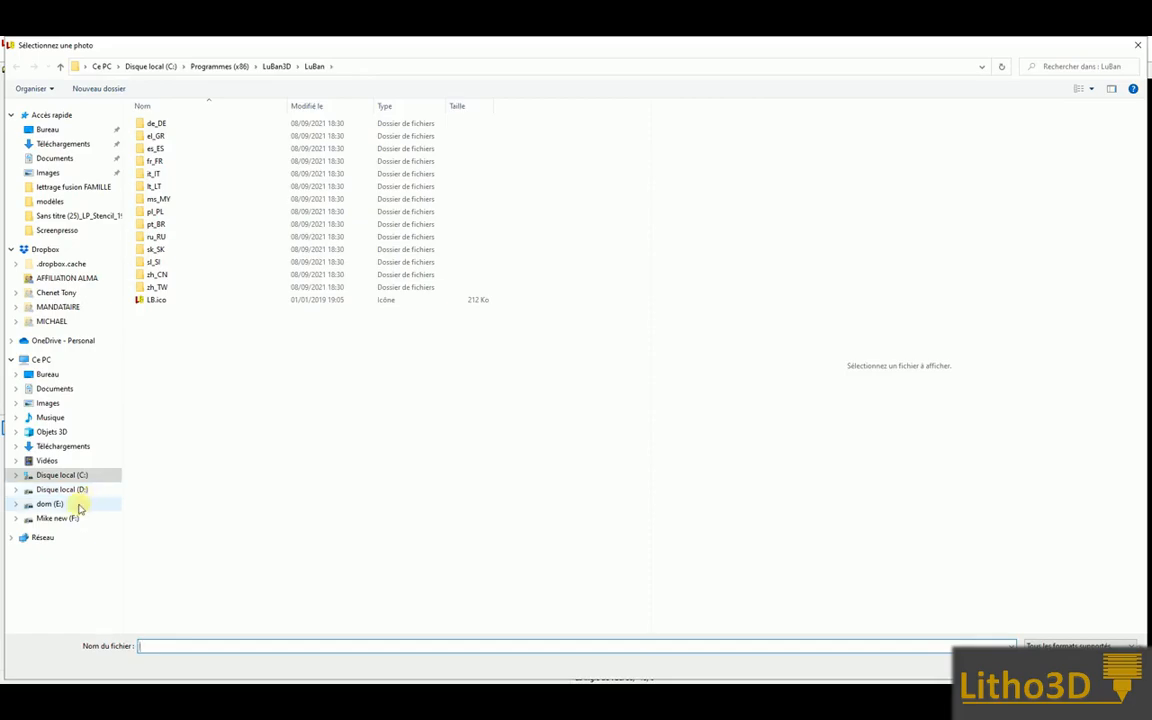
left_click(50, 404)
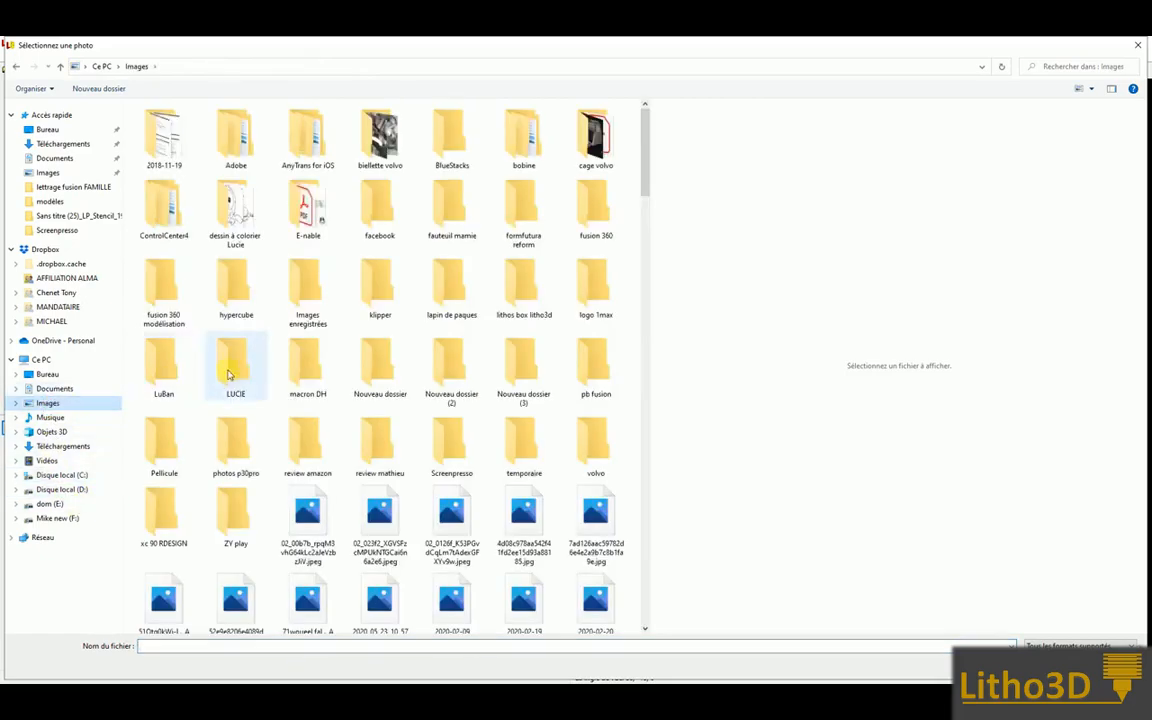
double_click(404, 402)
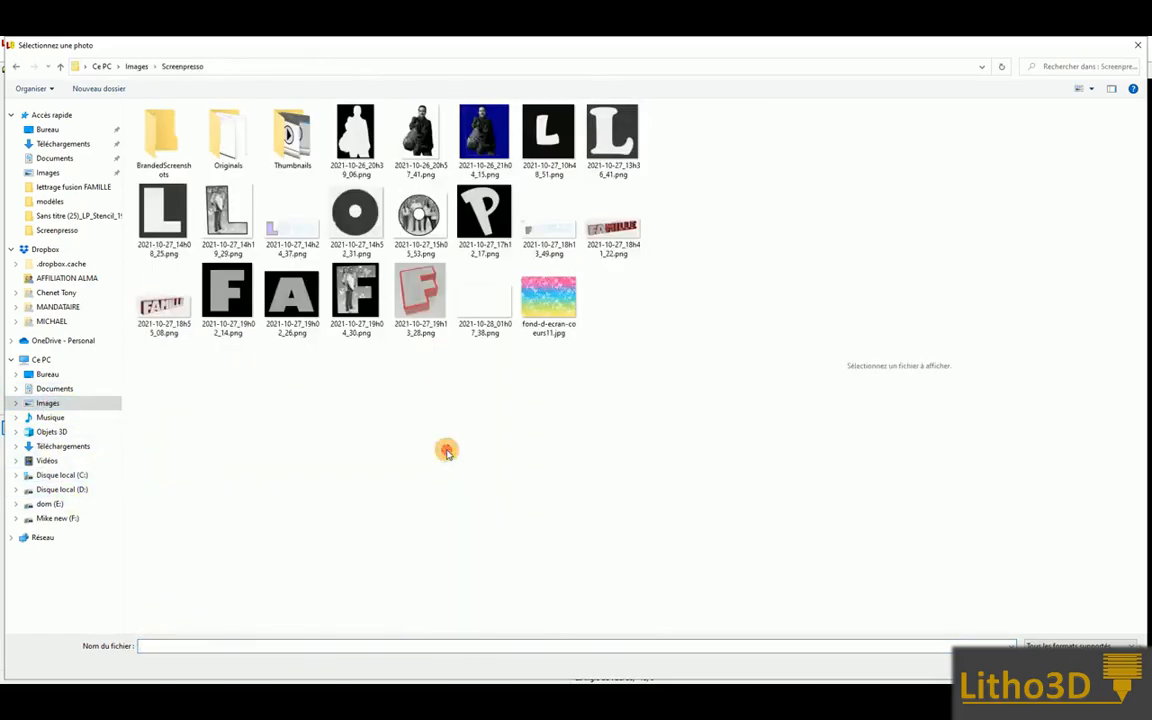
left_click(228, 296)
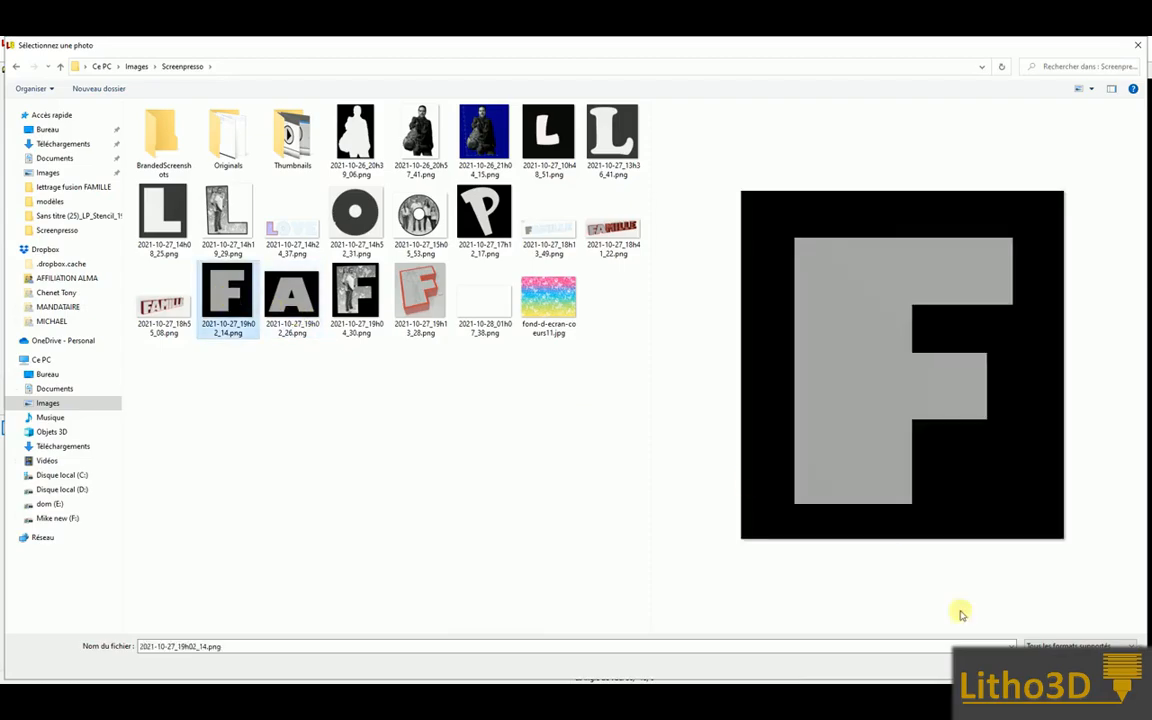
left_click(1047, 666)
left_click_drag(581, 492, 604, 442)
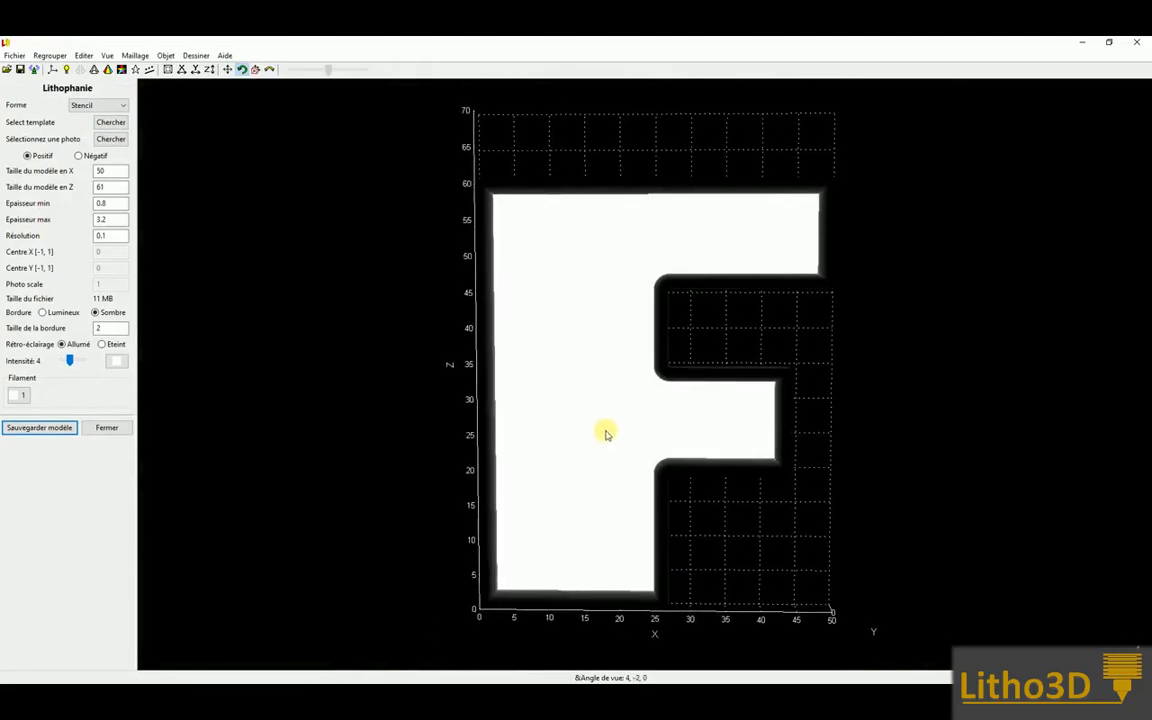
Set the lithophane model's Z size to 130 and its resolution to 0.3
left_click(101, 186)
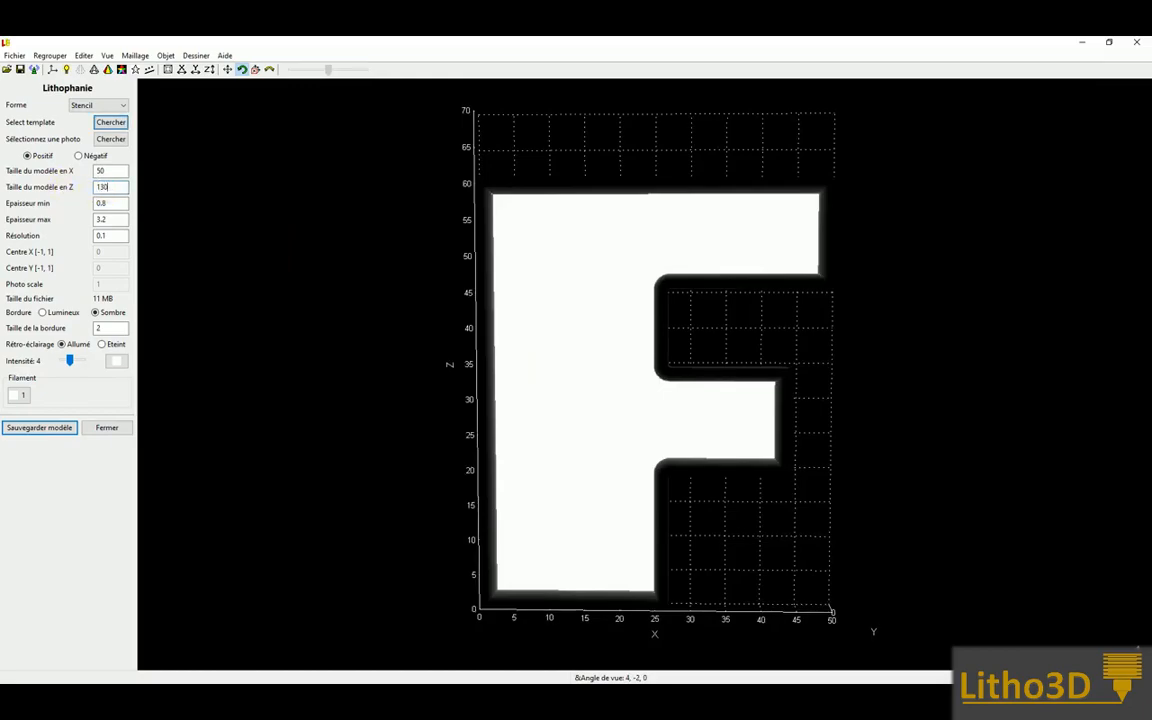
type("130")
key("Return")
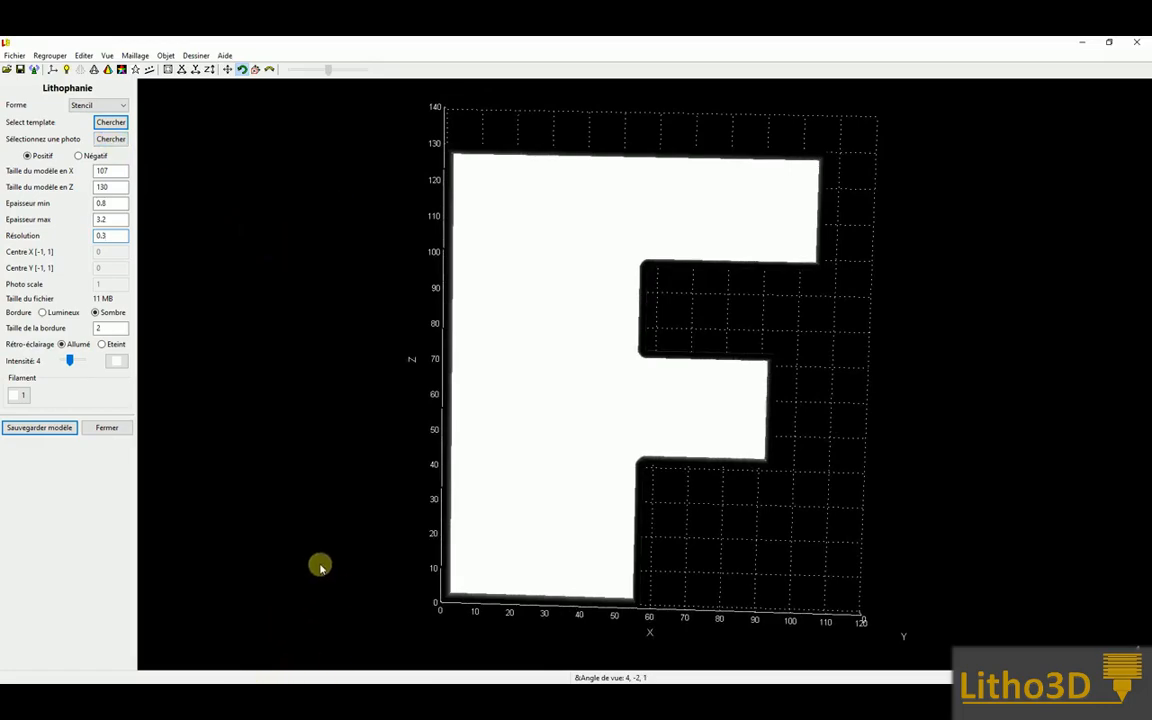
Switch to the TUTO FUSION_LUBAN Photos folder in File Explorer, view Sans titre (25).png full size, and return to LuBan
key("super")
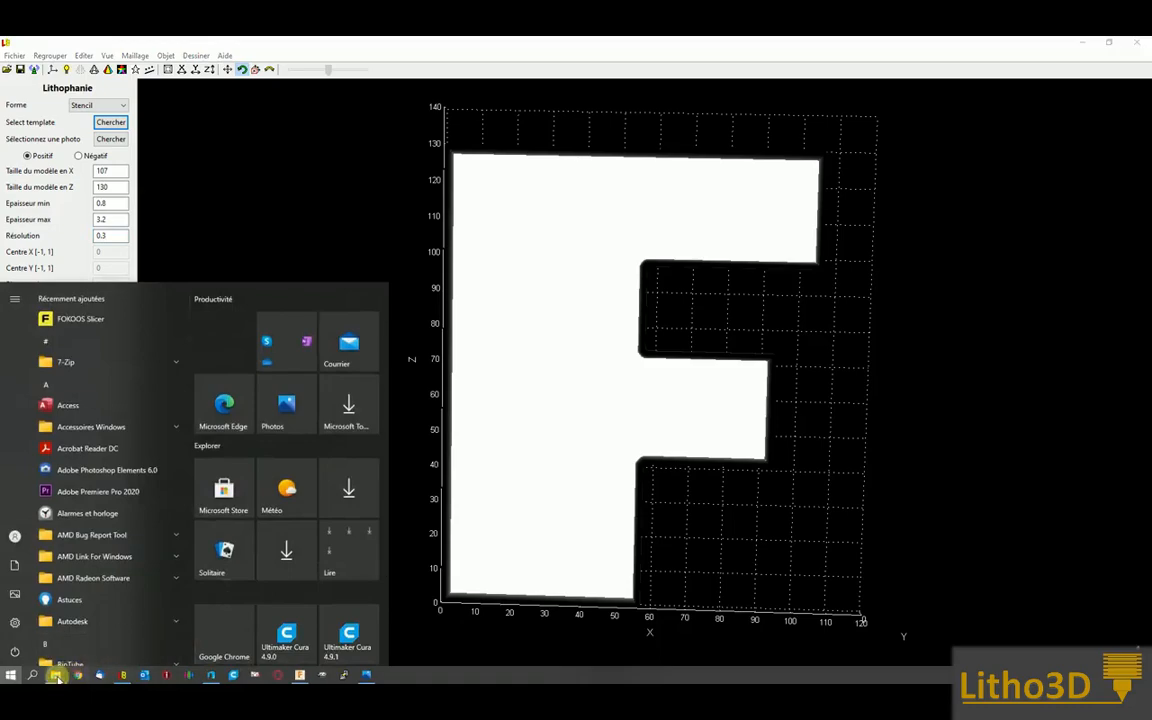
mouse_move(60, 677)
left_click(185, 615)
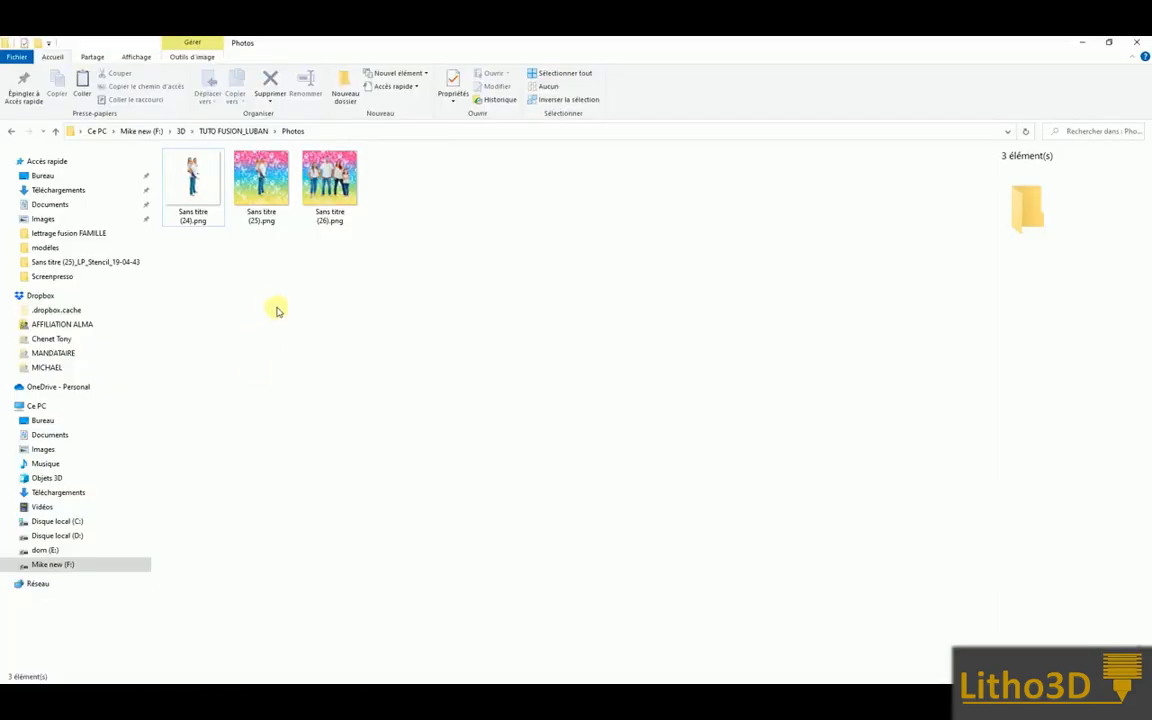
left_click(258, 180)
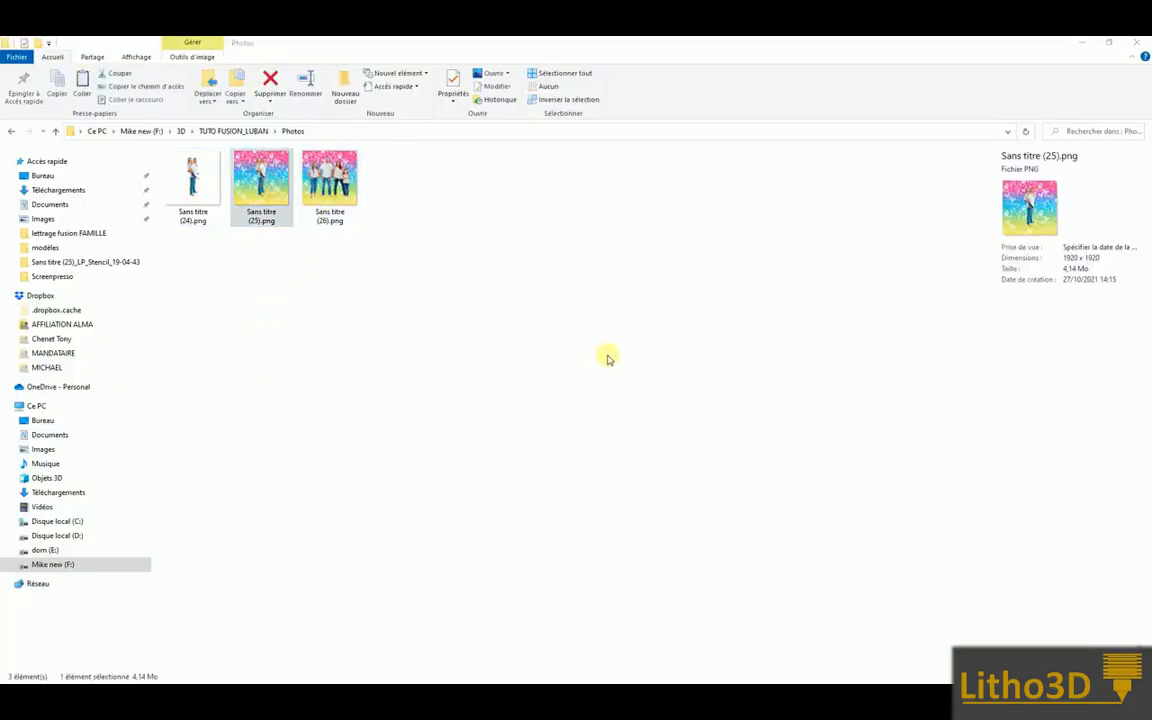
left_click_drag(0, 57, 627, 141)
double_click(627, 141)
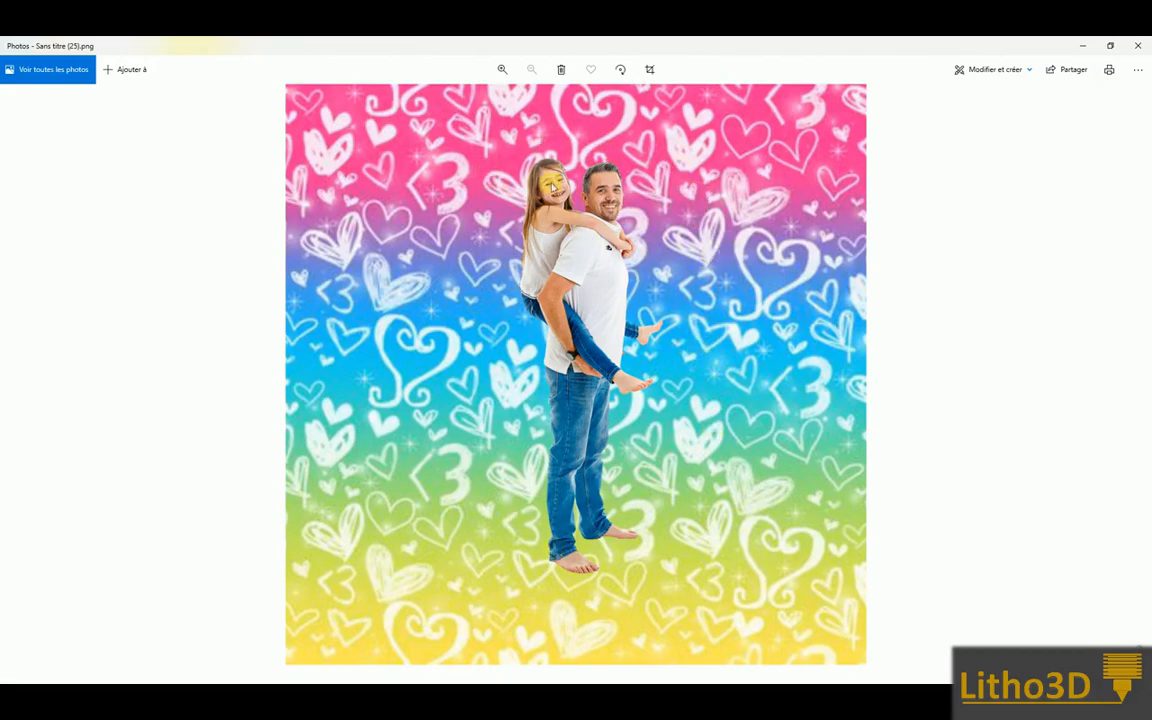
left_click(1082, 46)
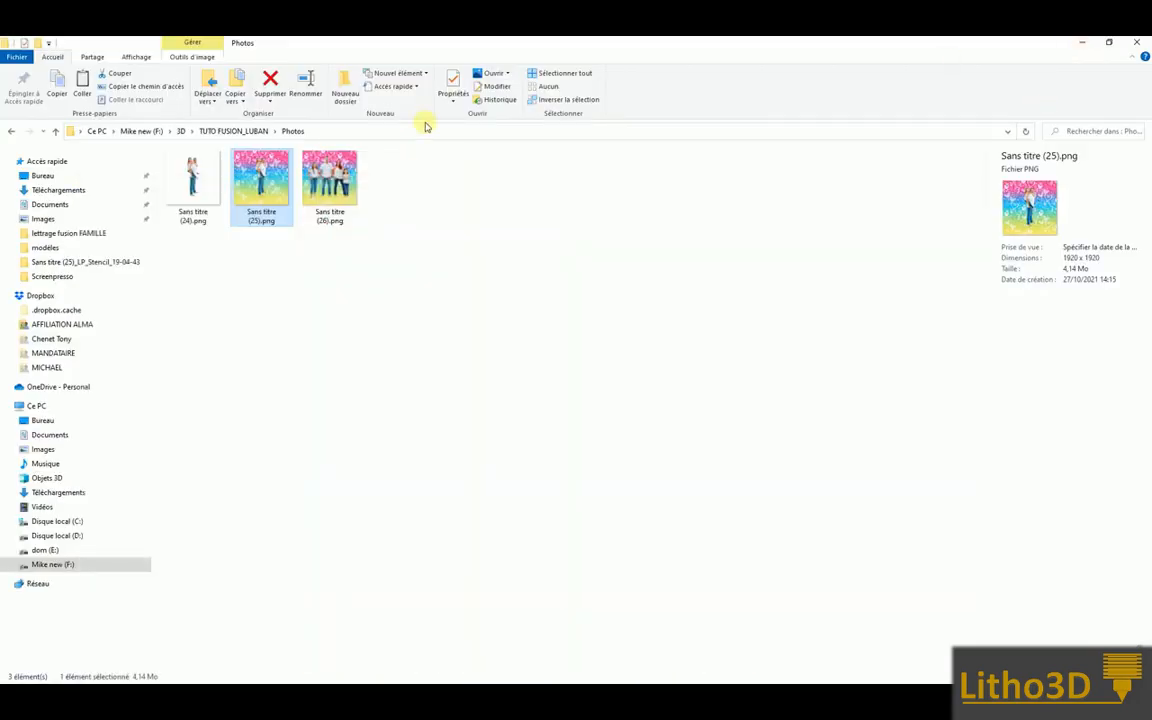
left_click(1080, 43)
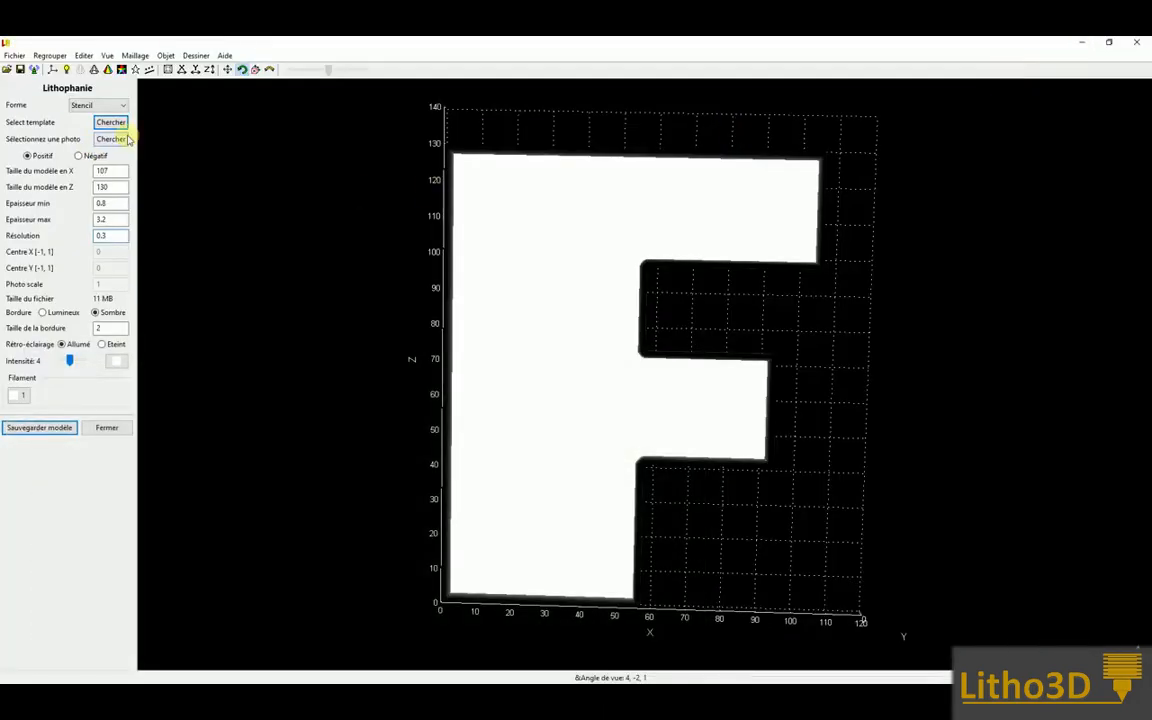
Begin choosing the stencil's photo and check the Photos folder's path in File Explorer before returning to the file selection
left_click(117, 140)
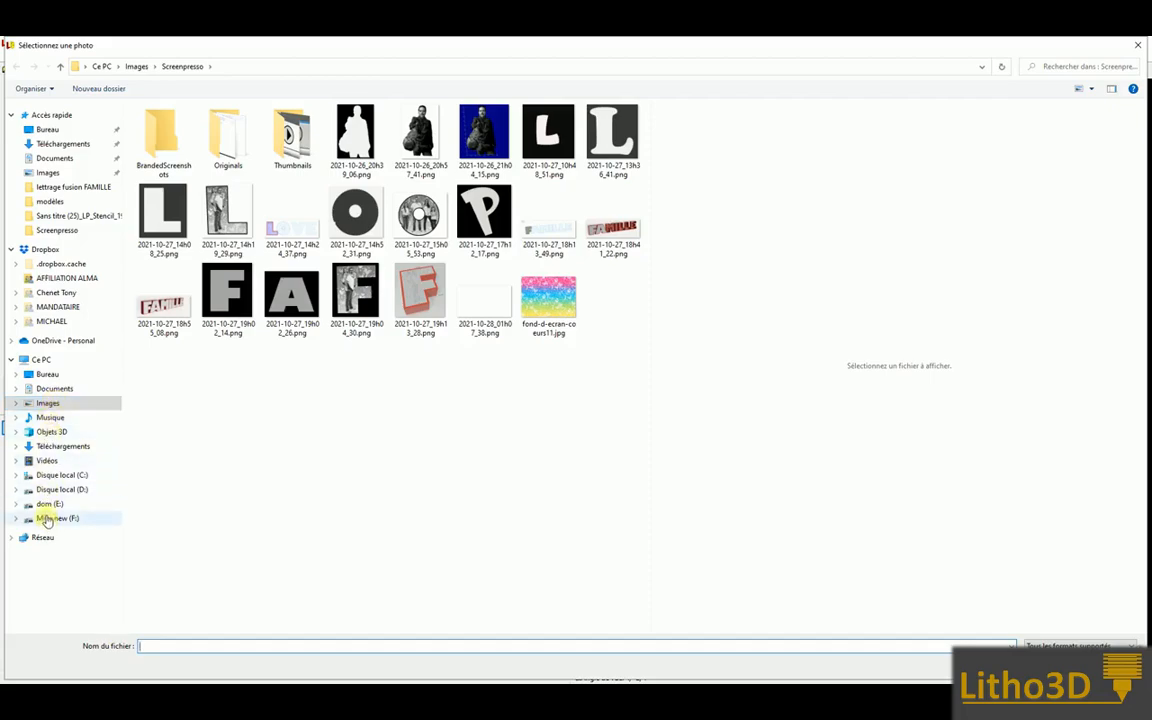
key("super")
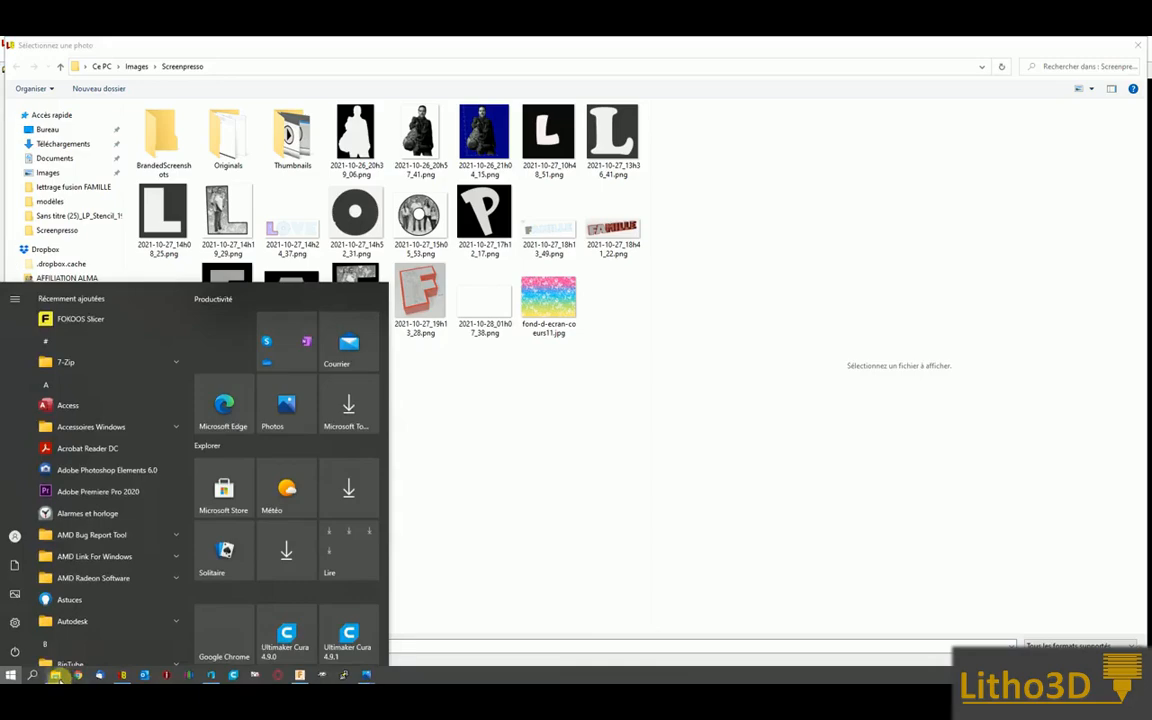
mouse_move(62, 673)
left_click(159, 581)
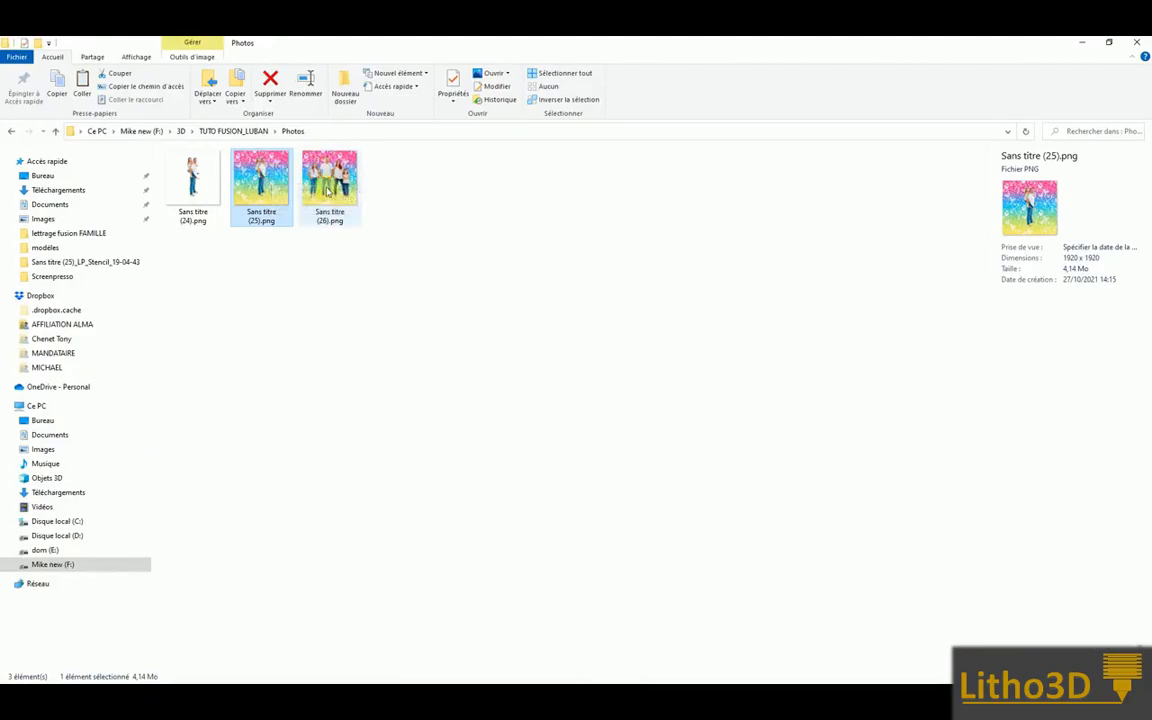
left_click(1076, 44)
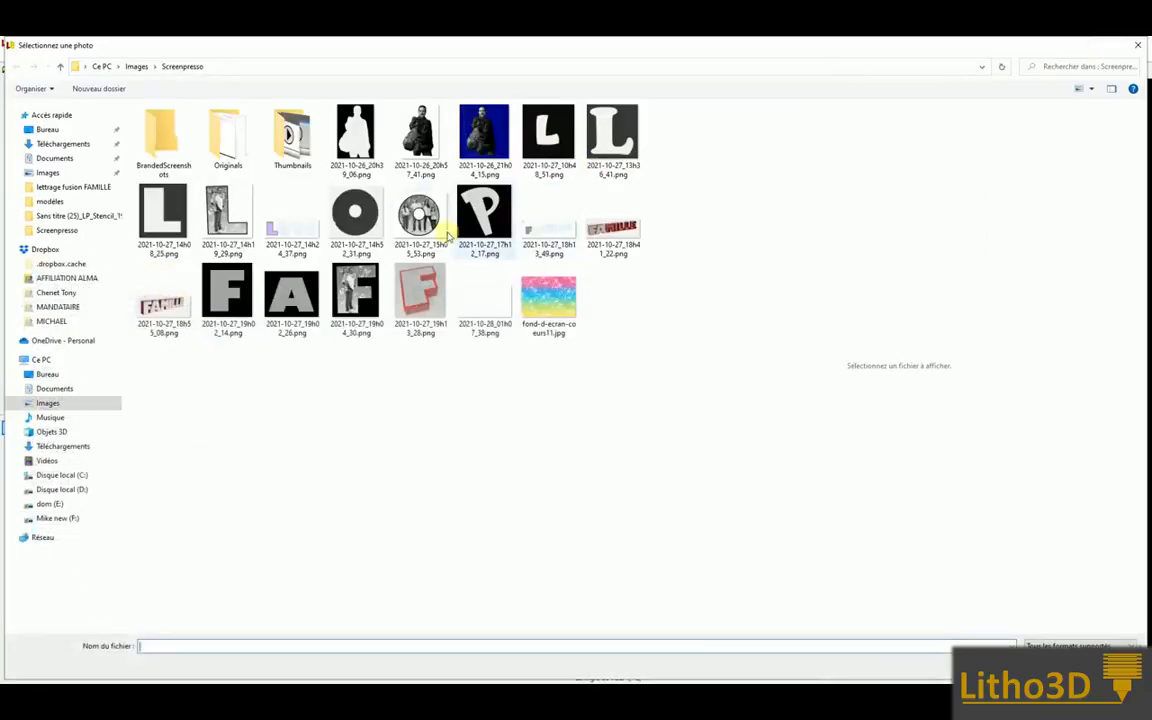
Load Sans titre (24).png from 3D\TUTO FUSION_LUBAN\Photos on drive F: as the stencil's photo
left_click(42, 519)
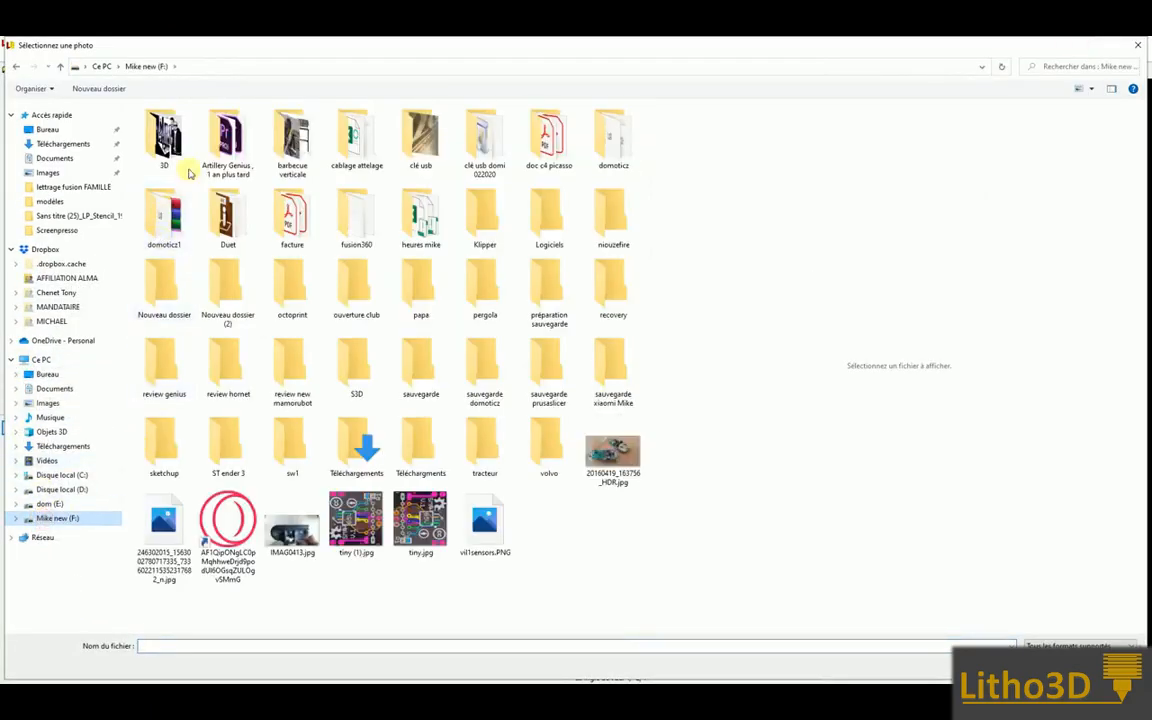
double_click(160, 134)
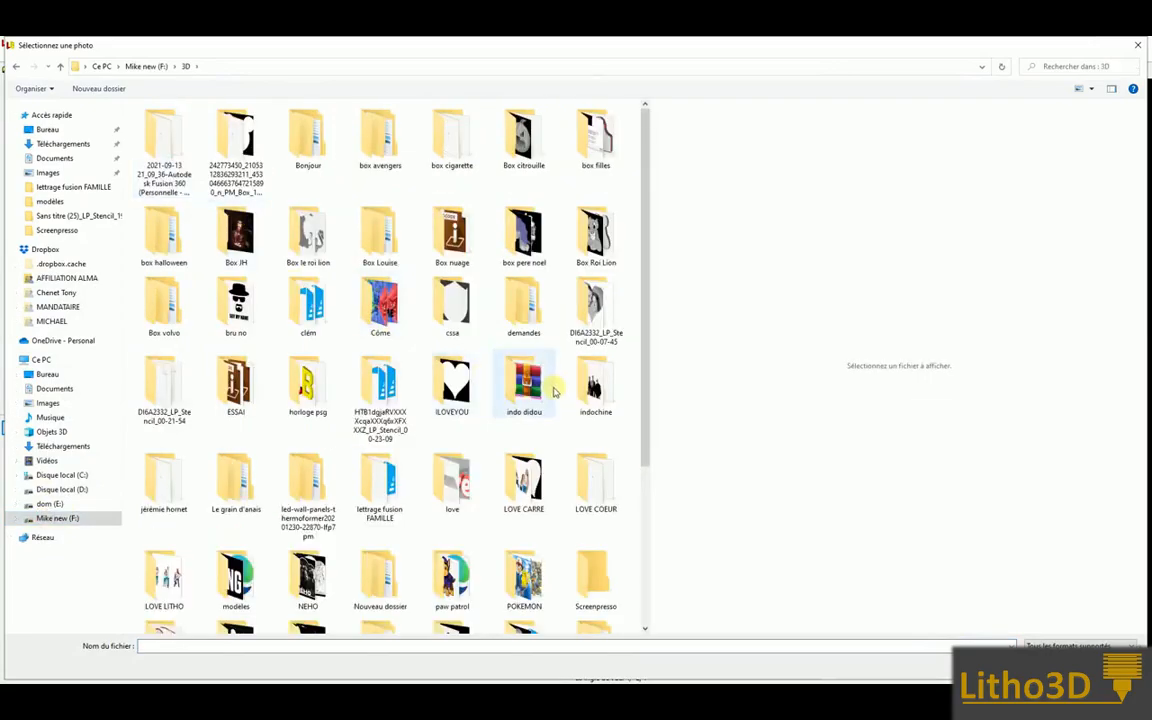
scroll(552, 390, "down", 3)
double_click(368, 410)
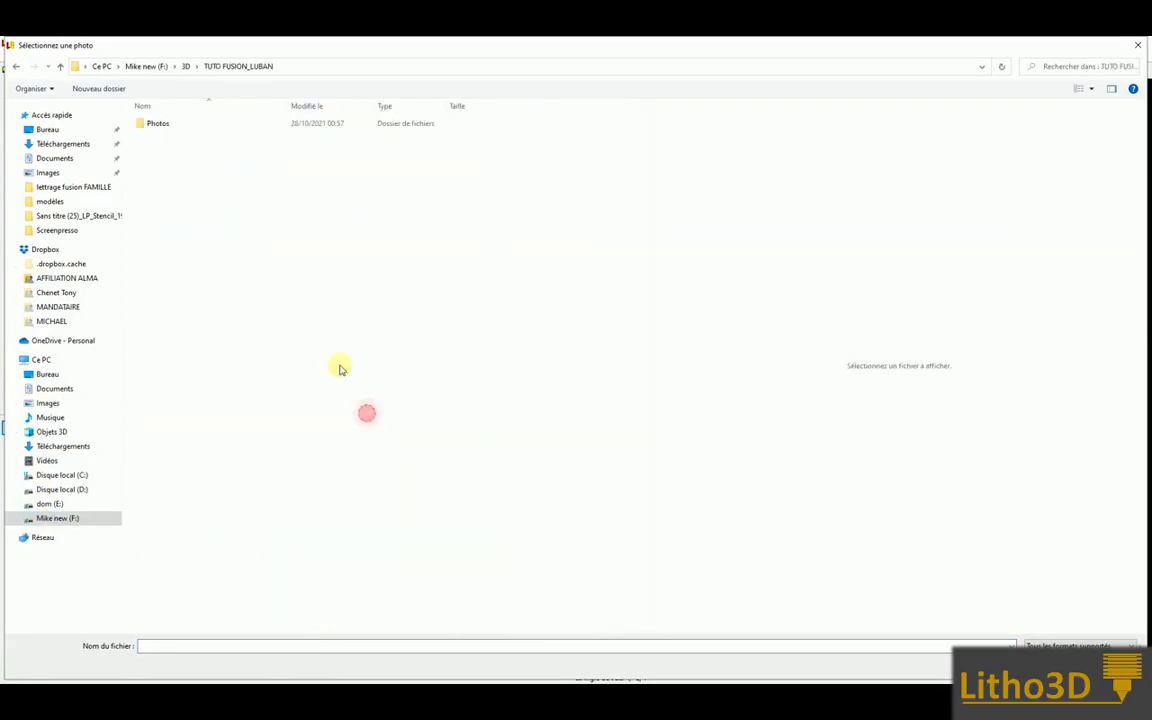
double_click(199, 121)
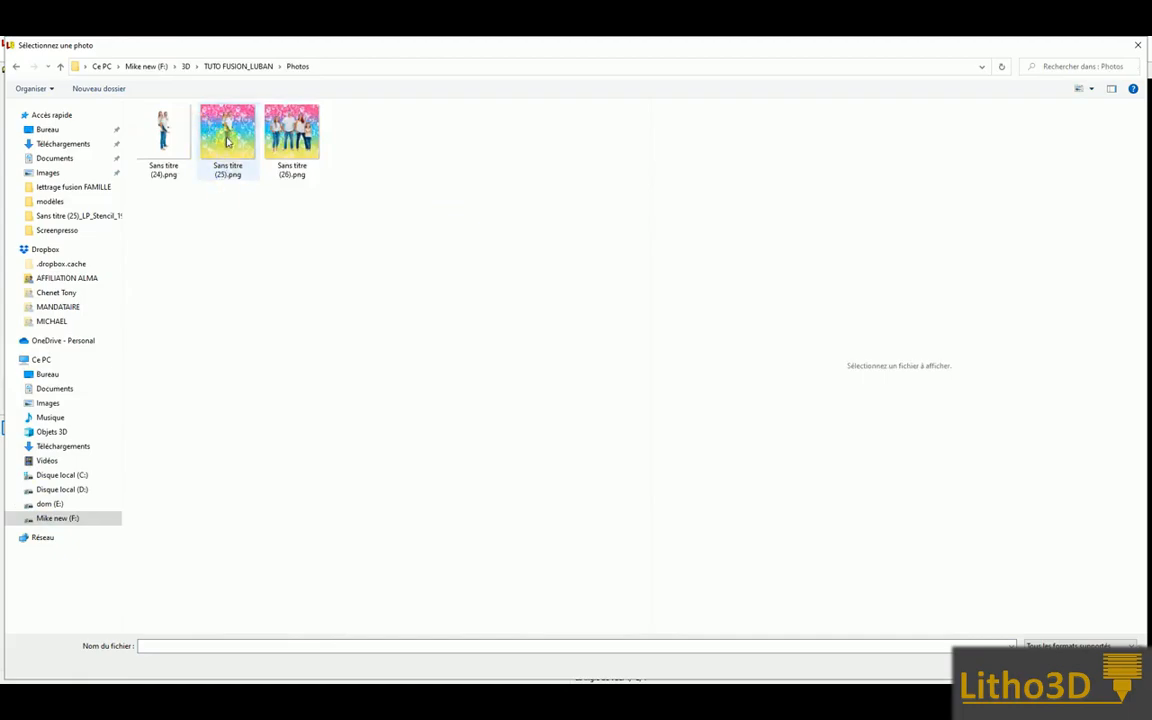
left_click(227, 143)
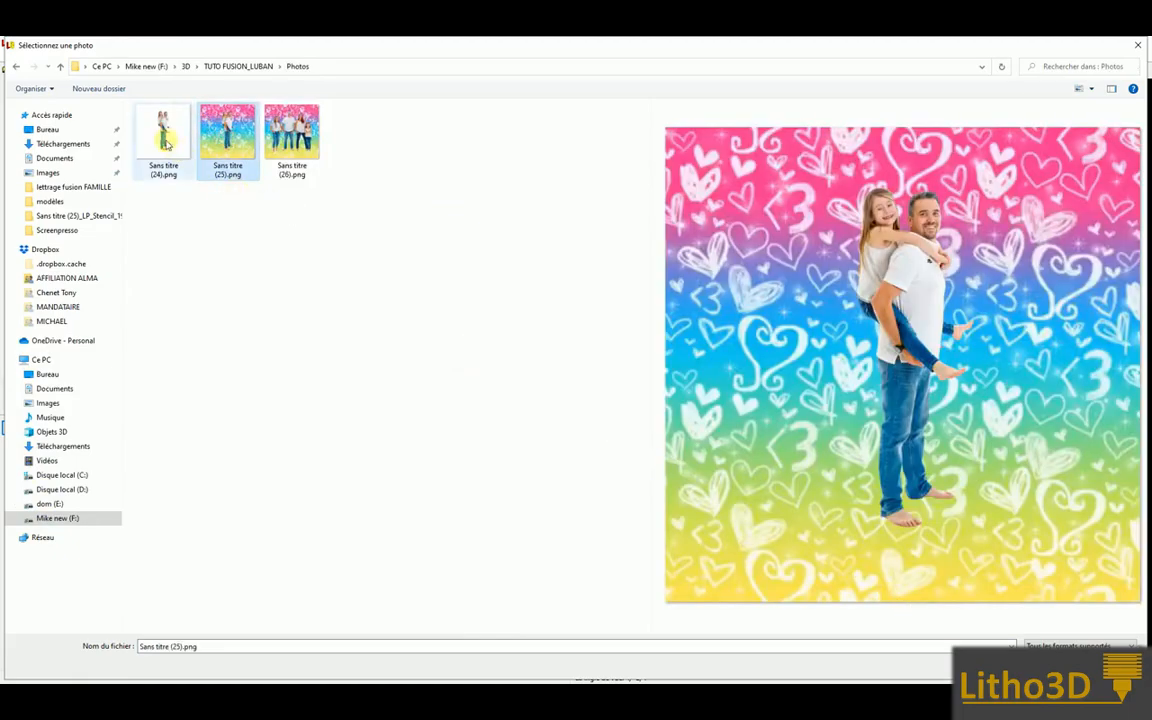
left_click(163, 138)
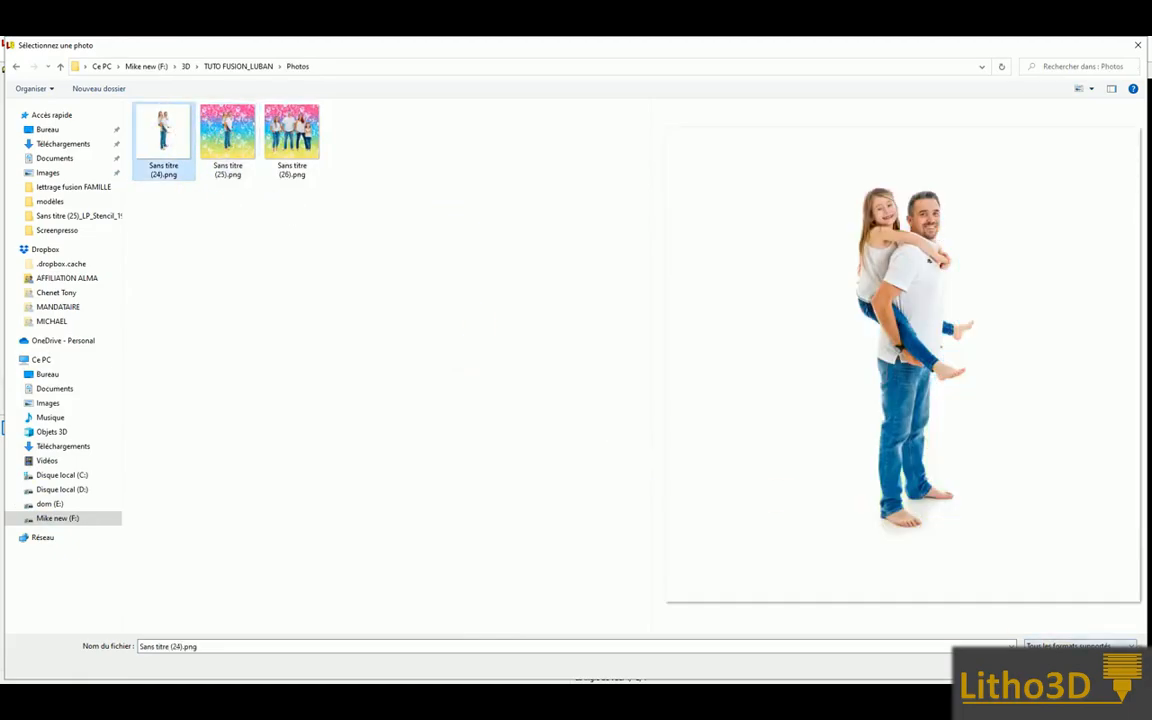
left_click(1050, 664)
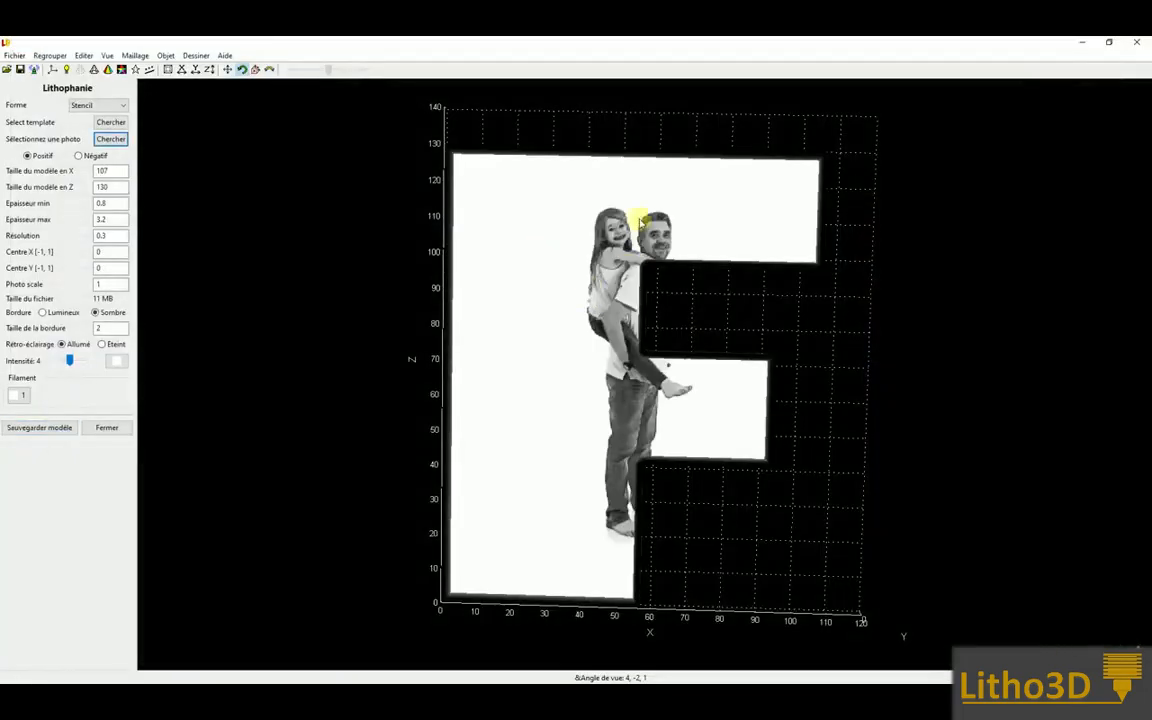
Enlarge the photo within the F template, trying a photo scale of 1.5 and settling on 1.2
middle_click_drag(617, 263, 585, 233)
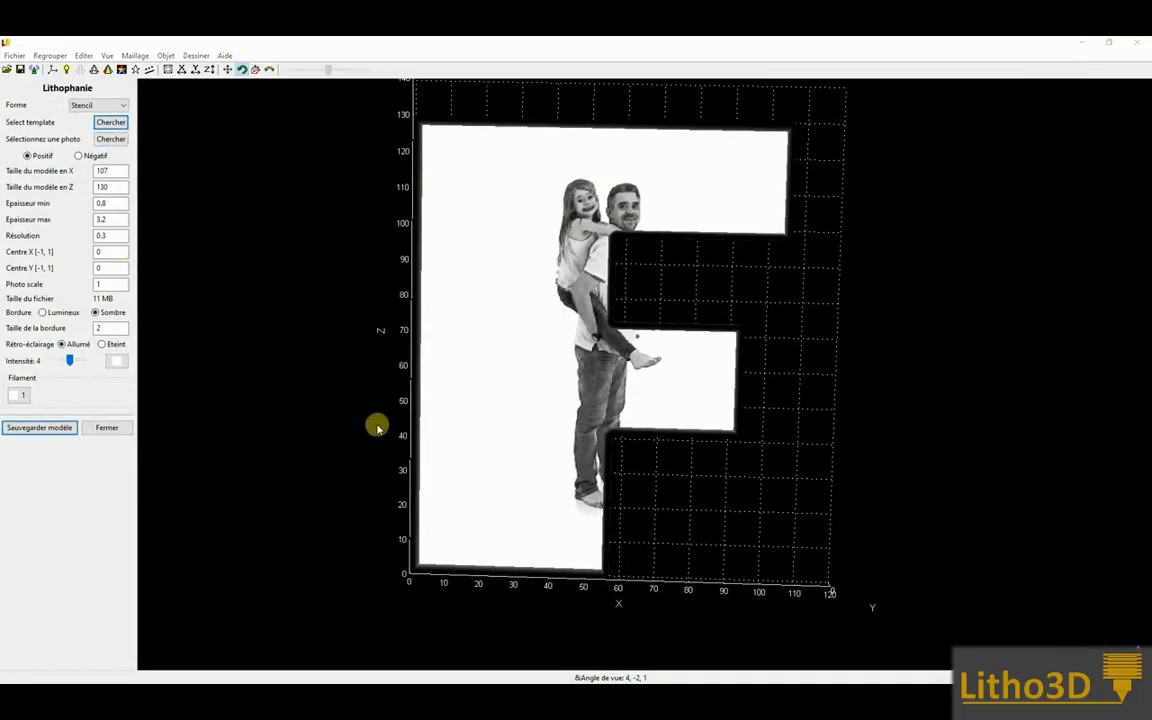
mouse_move(512, 319)
left_mouse_down()
mouse_move(527, 319)
mouse_move(505, 335)
left_mouse_up()
middle_click_drag(575, 308, 521, 307)
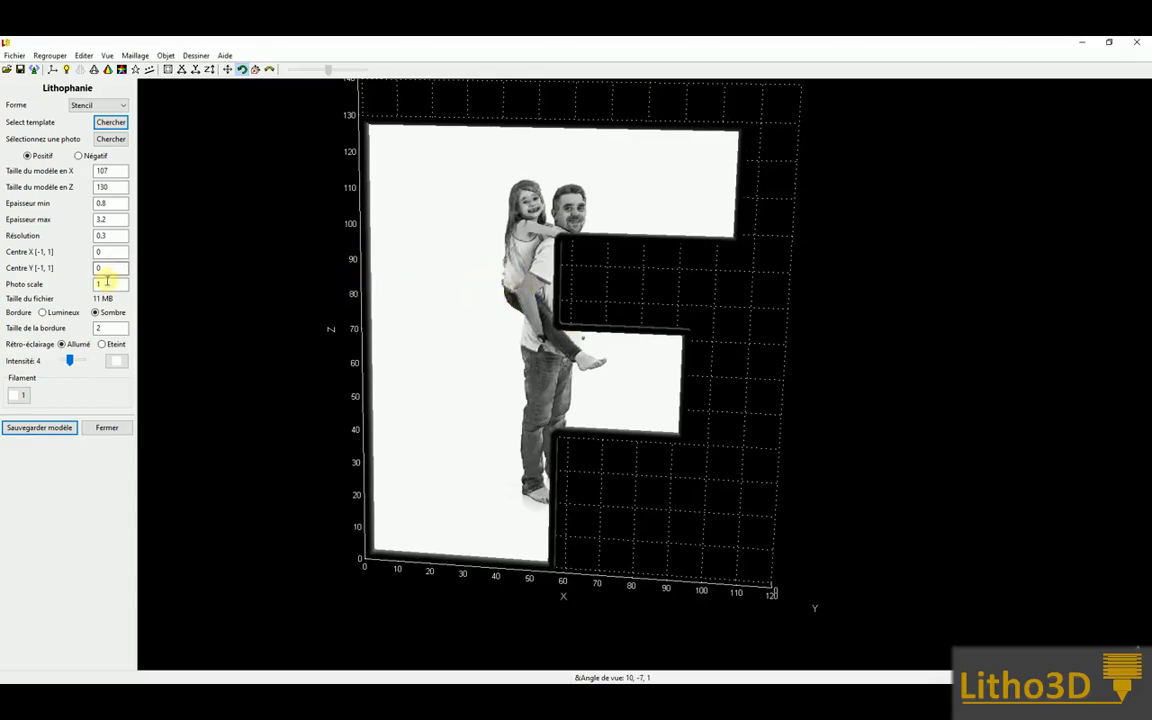
type(".5")
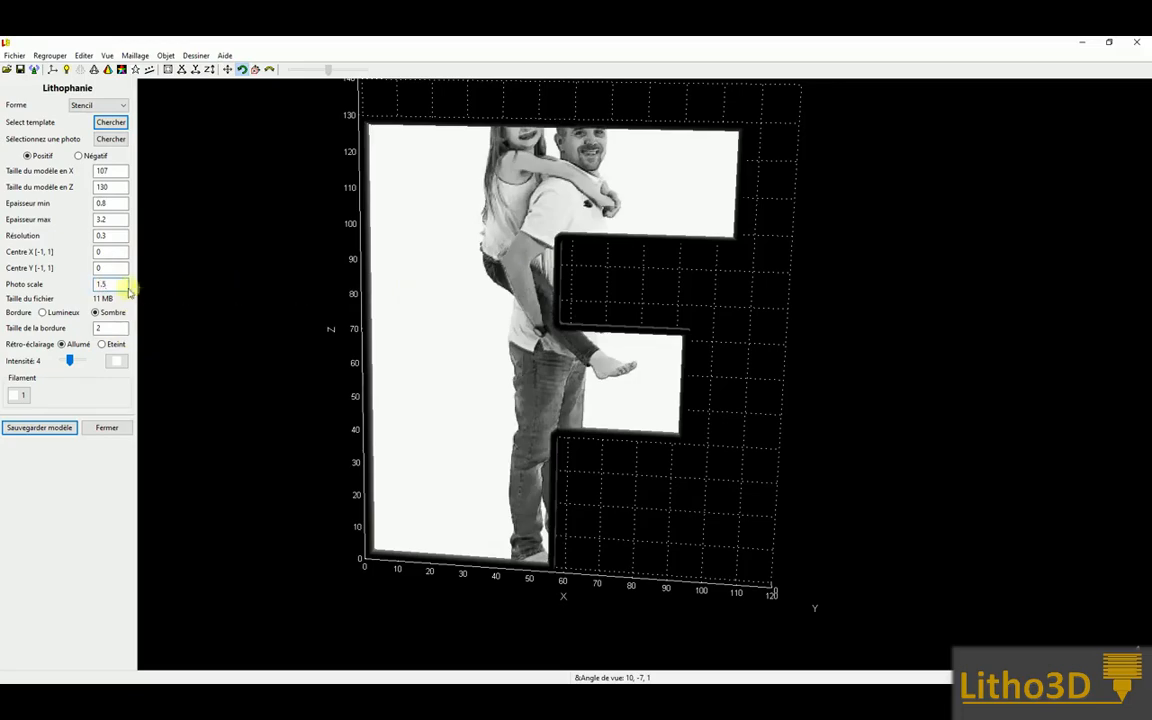
type("2")
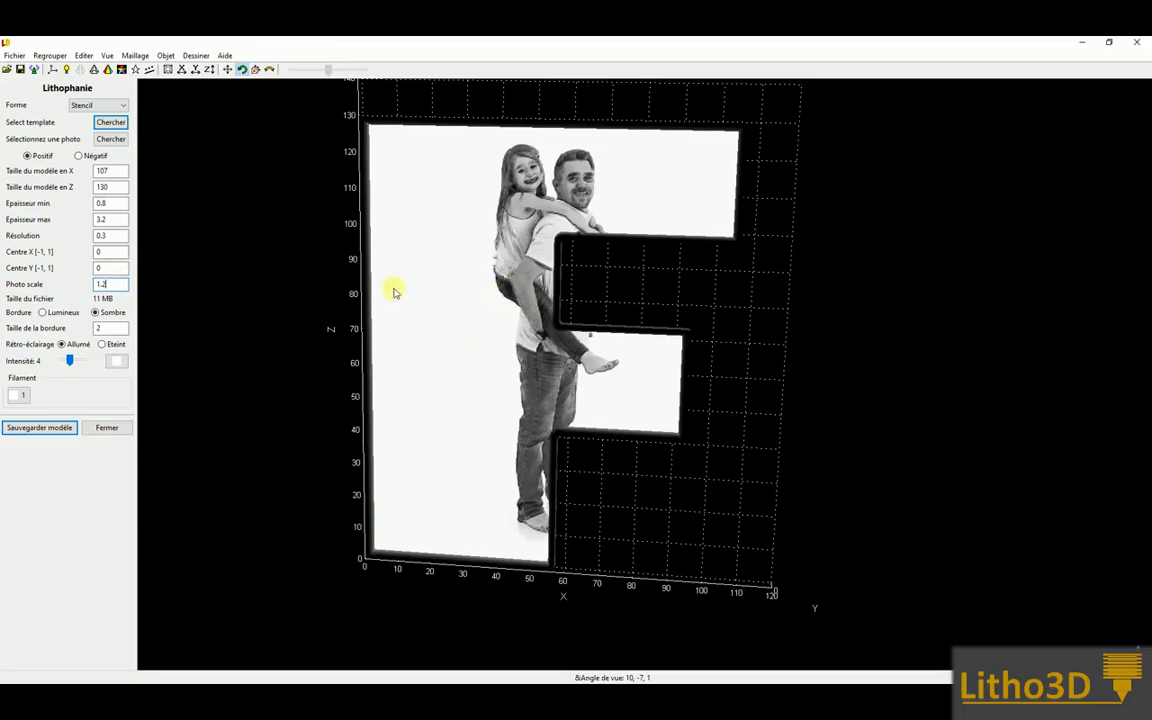
Shift the photo sideways within the F template, trying an X centre of -0.1 and settling on -0.15
left_click_drag(107, 250, 85, 254)
type("-0.1")
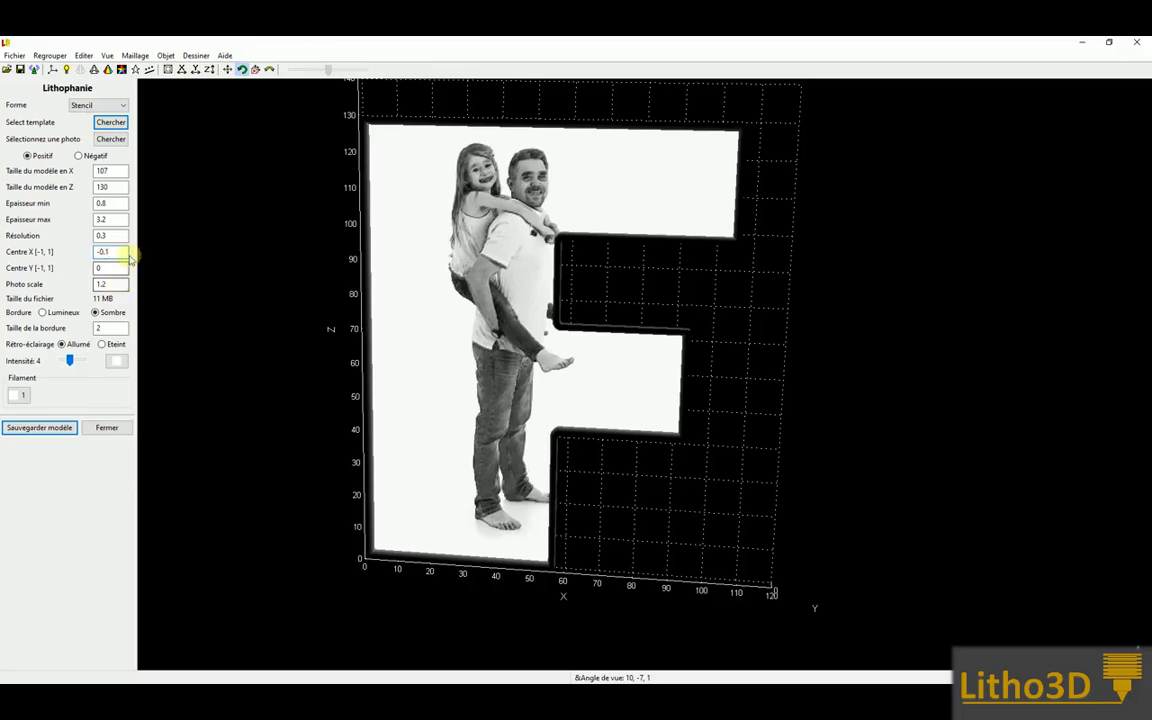
type("5")
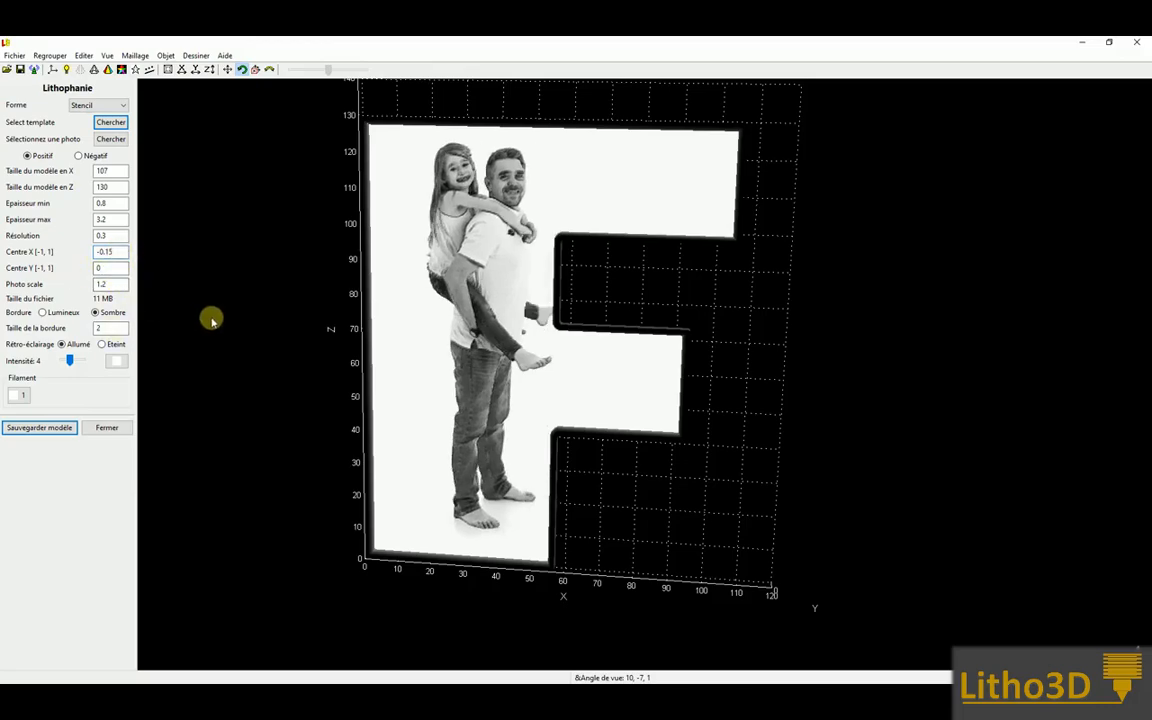
Set the photo scale to 1.25 and position the photo vertically, trying a Y centre of -0.05 and settling on -0.02
left_click_drag(285, 347, 422, 357)
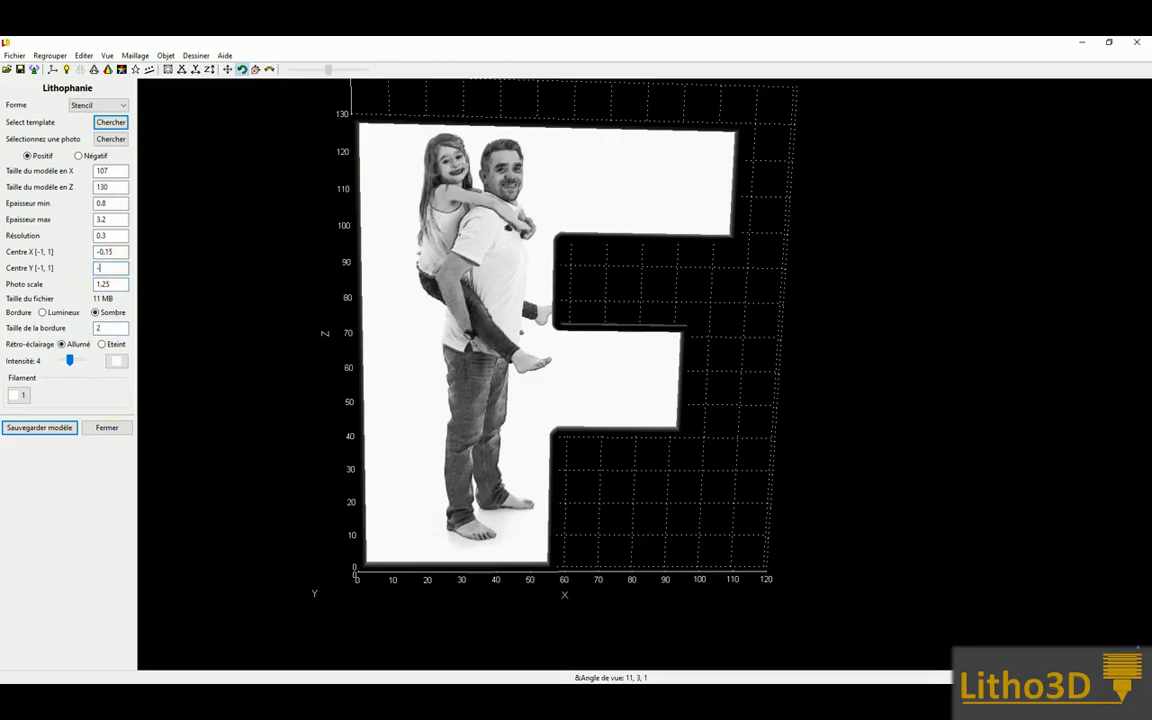
type("5")
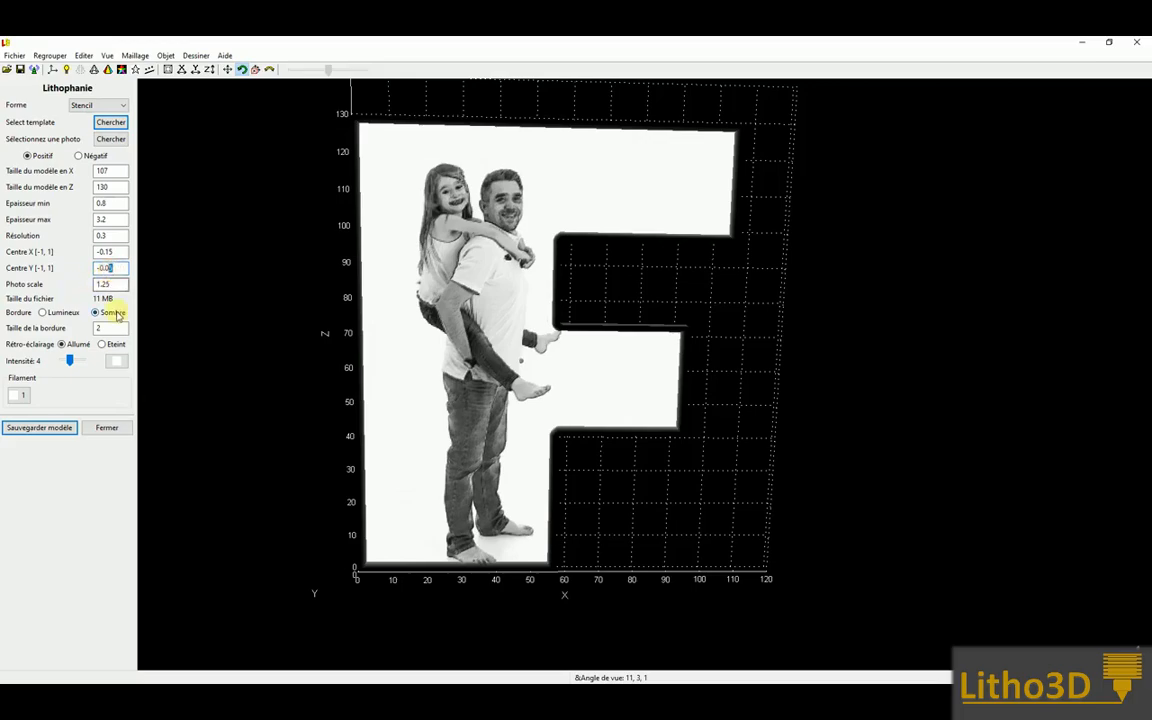
left_click(115, 313)
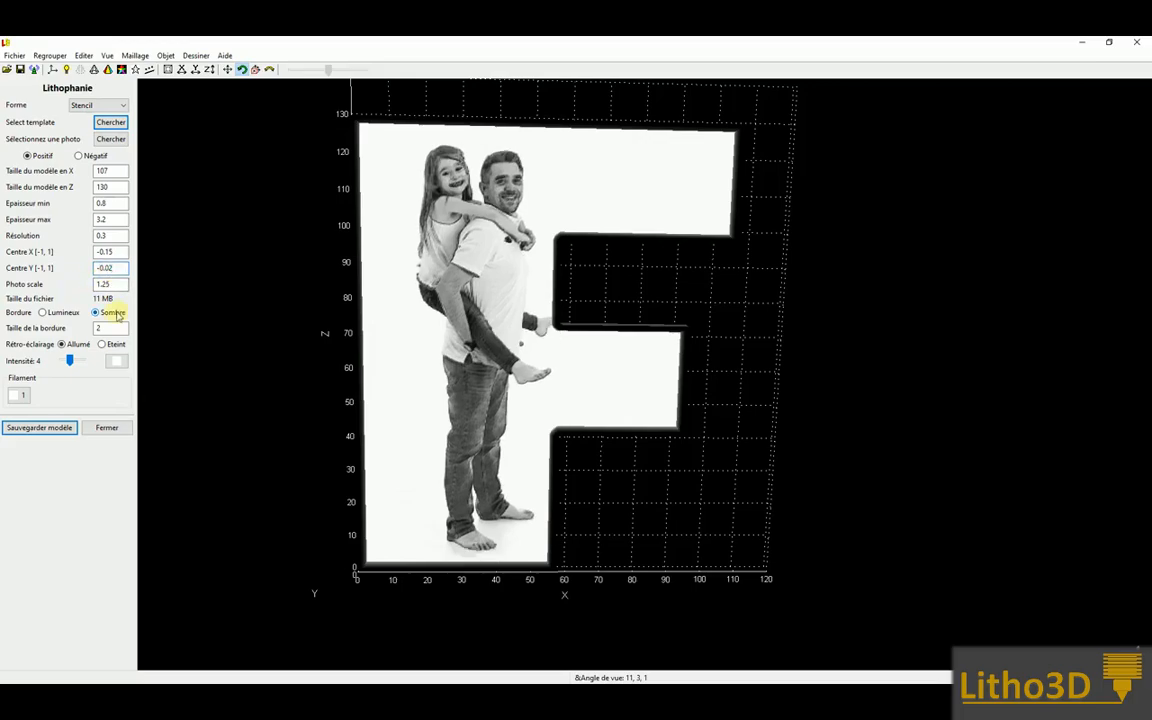
mouse_move(334, 390)
left_mouse_down()
mouse_move(331, 375)
mouse_move(333, 384)
left_mouse_up()
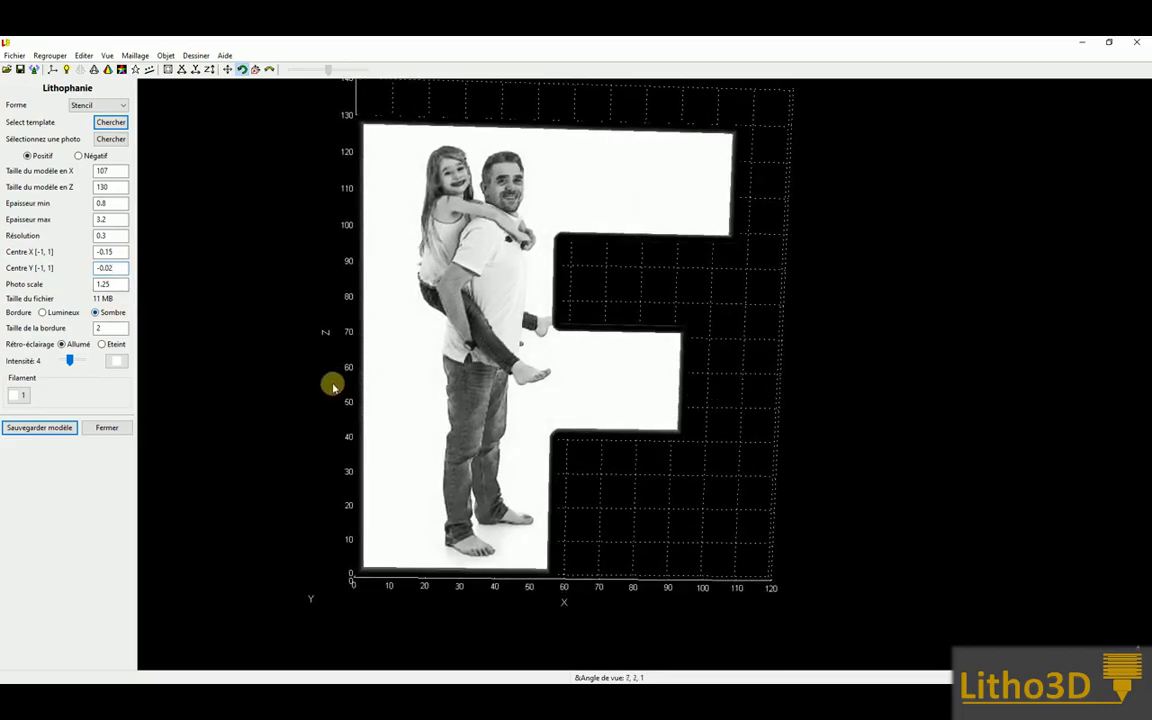
Set the lithophane resolution to 0.2 and the photo's X centre to -0.18
left_click(114, 251)
left_click(110, 236)
key("BackSpace")
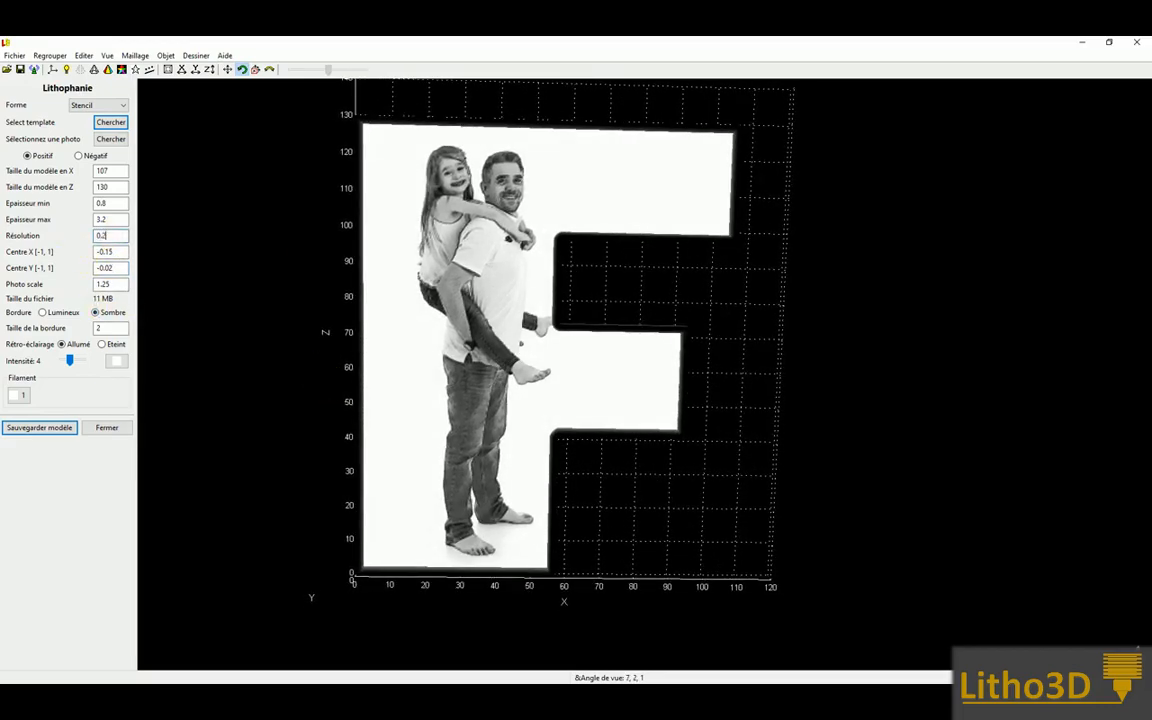
scroll(437, 170, "down", 2)
middle_click_drag(442, 199, 403, 208)
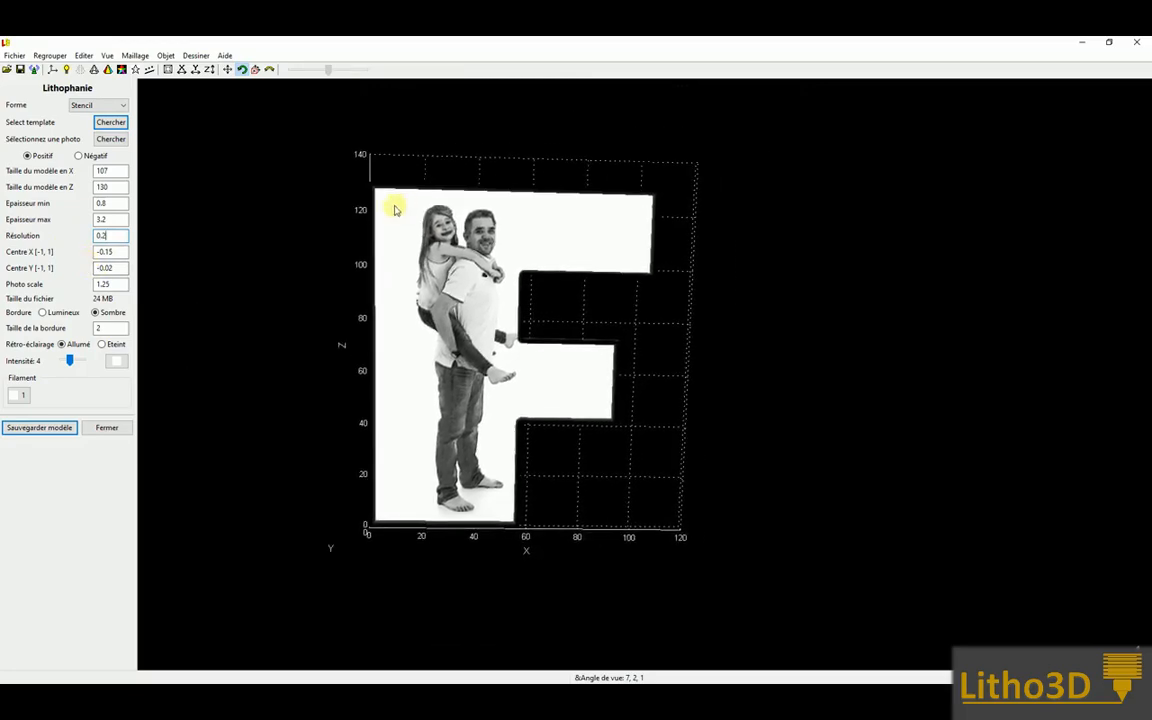
left_click(112, 251)
scroll(460, 268, "up", 2)
Try a border size of 0 on the F lithophane, inspect its edges from an angle, and set the border size back to 2
left_click(103, 329)
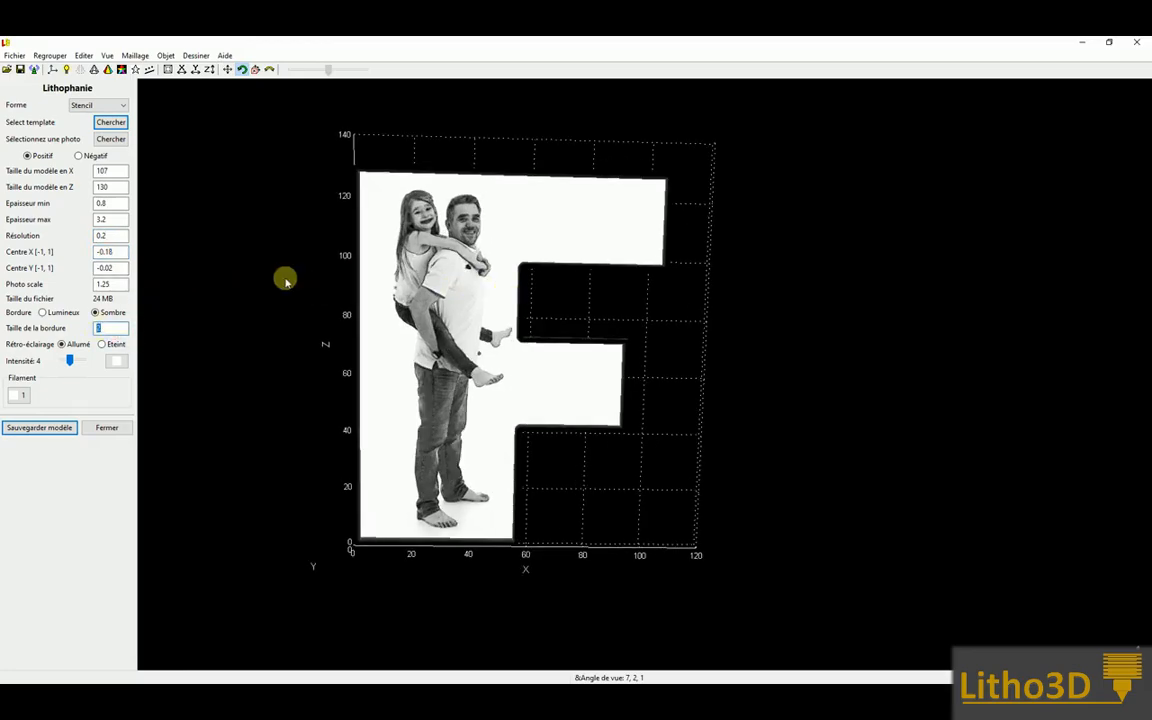
type("0")
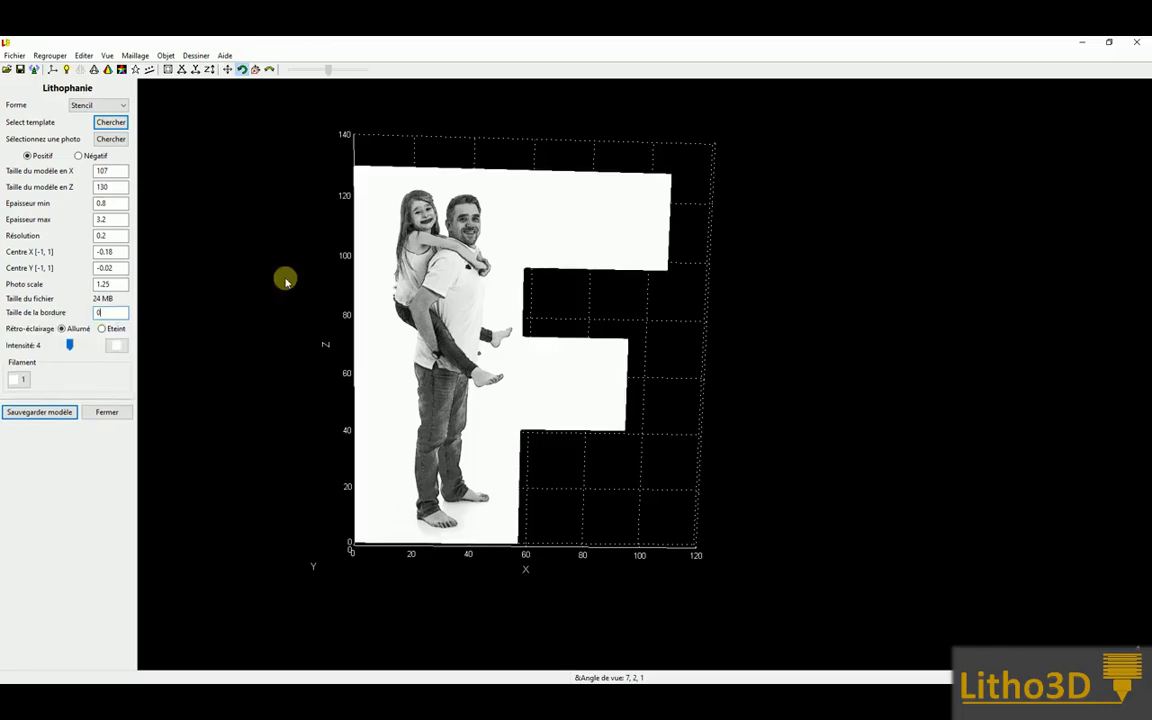
left_click_drag(292, 316, 404, 432)
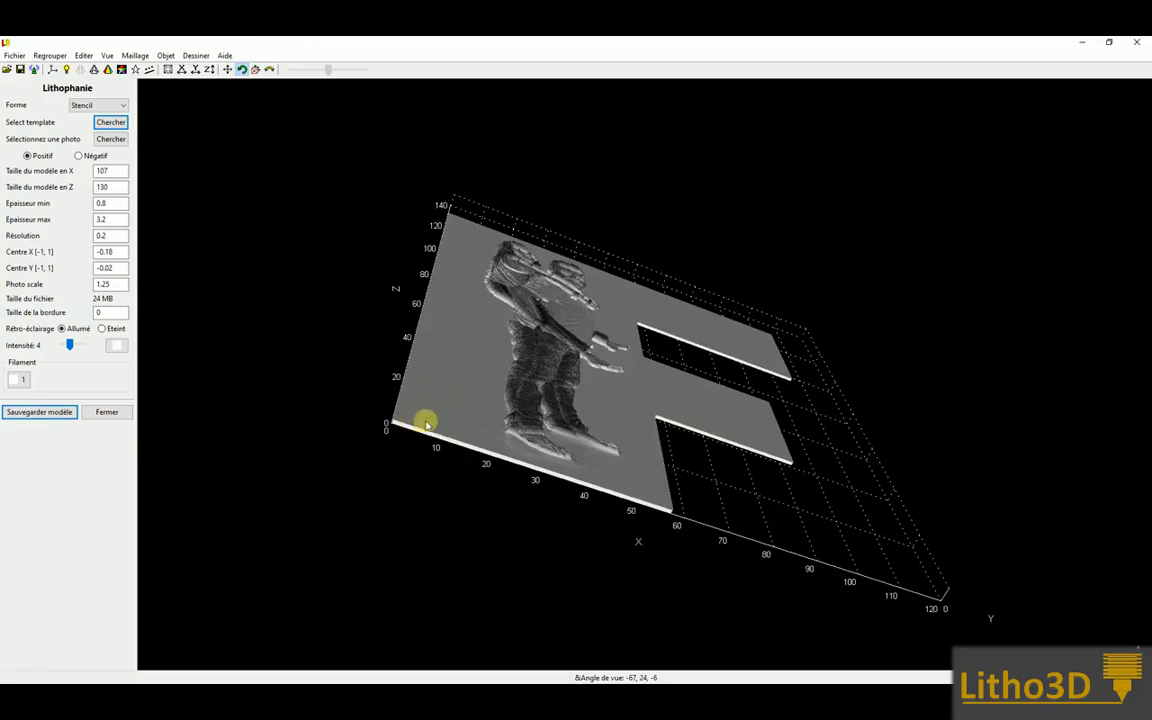
left_click_drag(429, 368, 420, 393)
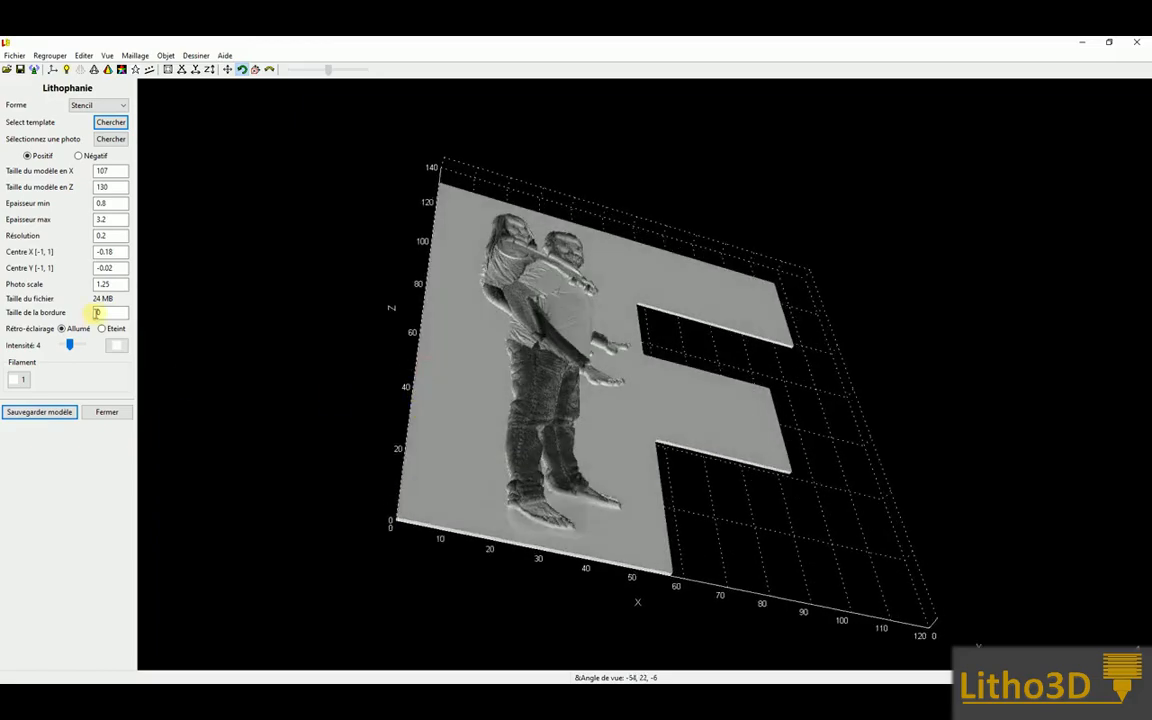
type("2")
key("Return")
left_click_drag(408, 499, 439, 462)
left_click_drag(470, 398, 392, 424)
left_click_drag(458, 473, 716, 400)
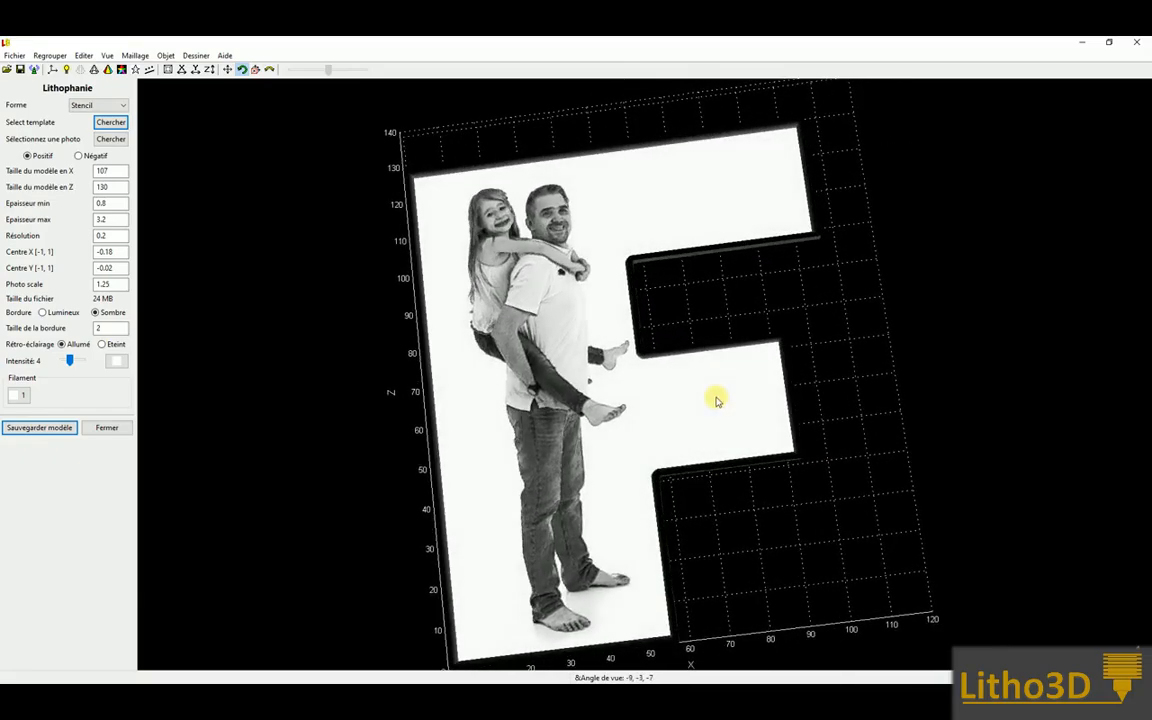
scroll(536, 345, "up", 1)
middle_click_drag(536, 345, 476, 301)
scroll(476, 301, "down", 2)
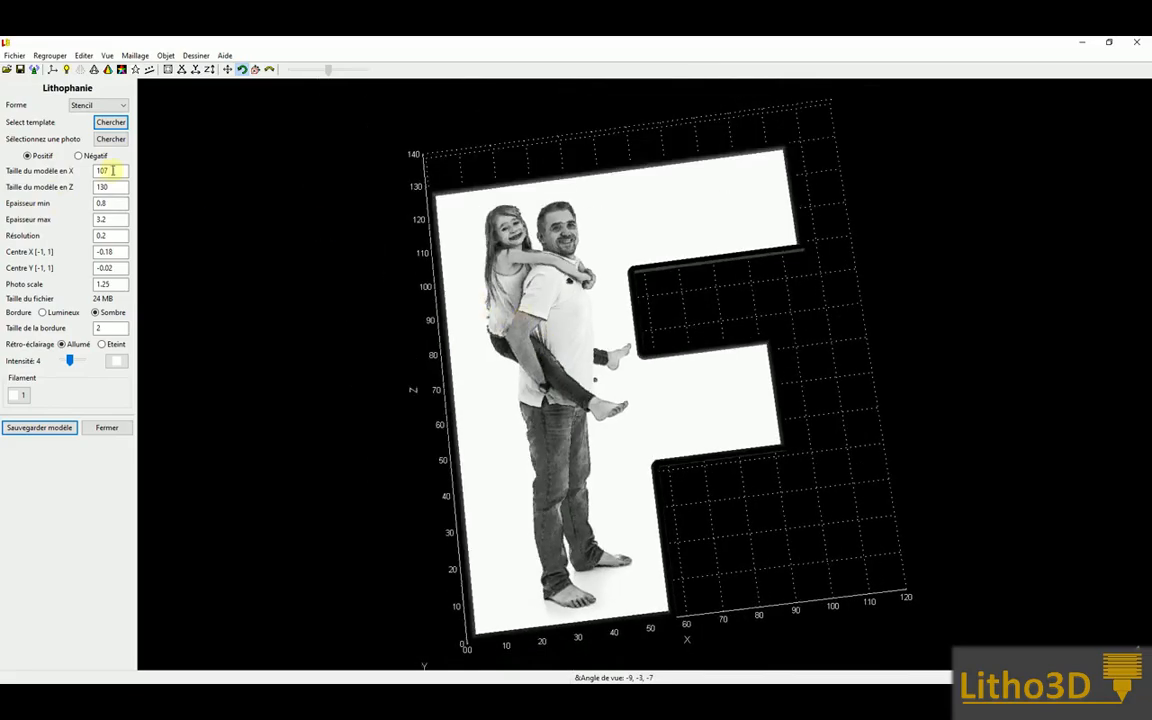
Replace the stencil's photo with Sans titre (25).png from the Photos folder
left_click(110, 139)
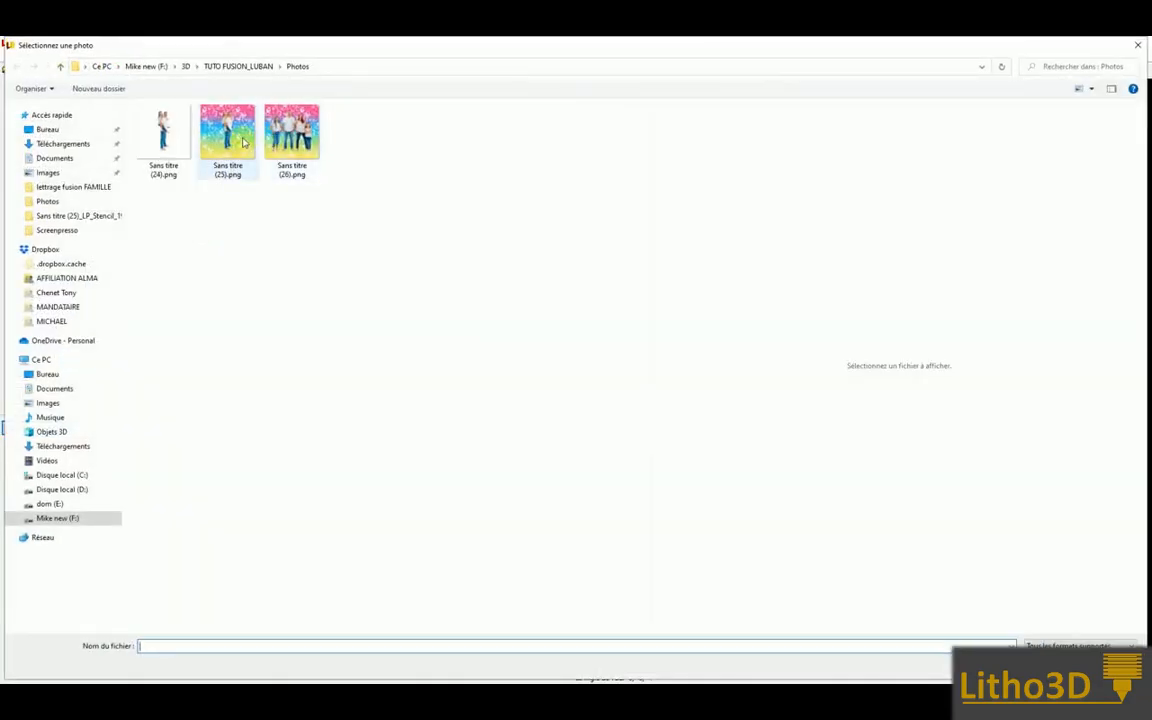
left_click(243, 143)
double_click(224, 153)
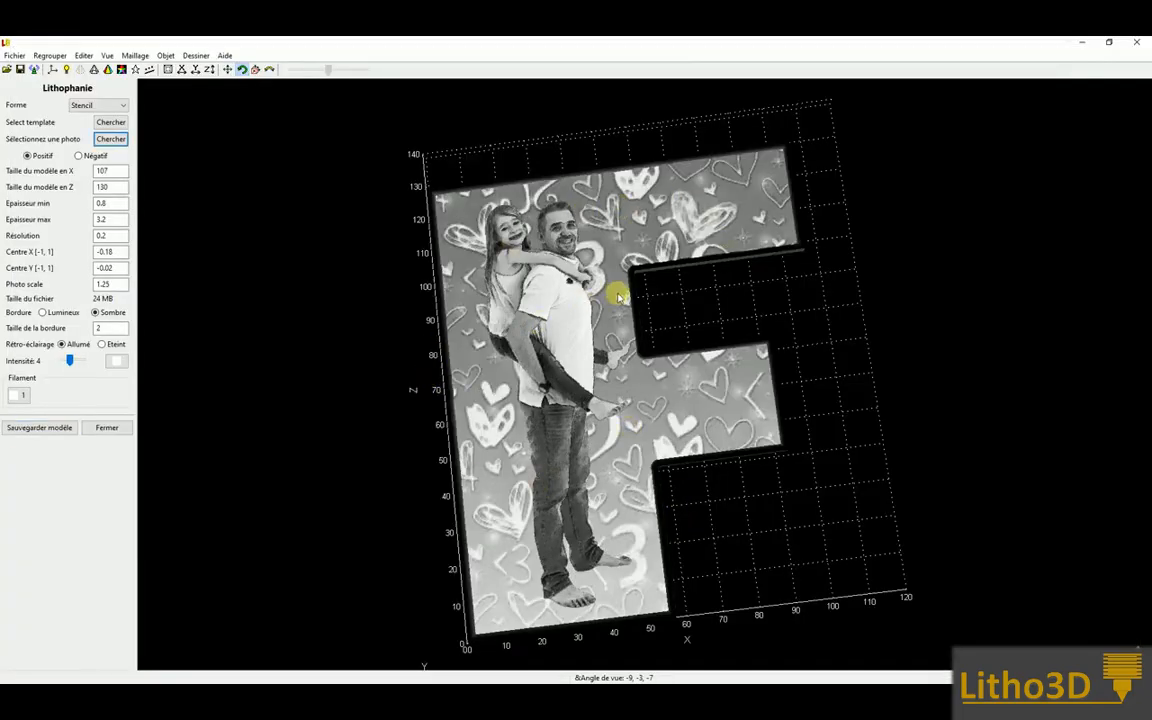
middle_click_drag(601, 300, 538, 273)
left_click_drag(558, 275, 522, 266)
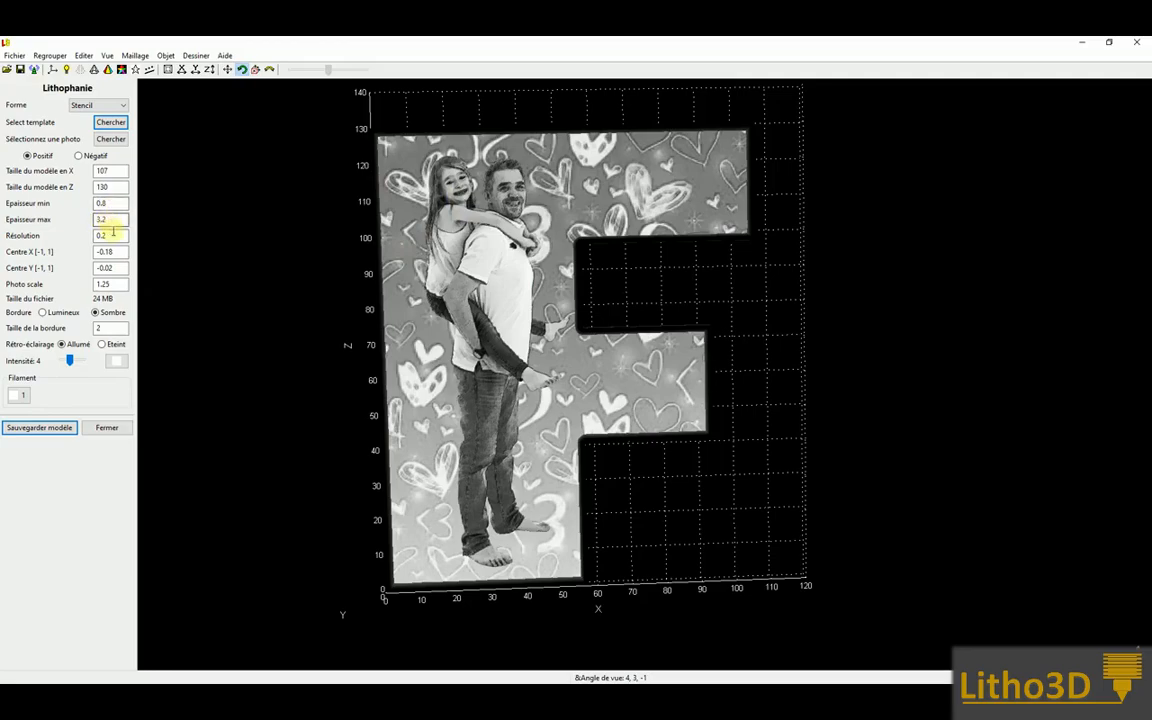
Compare the photo's facial detail at a resolution of 0.3 and at 0.2
left_click_drag(110, 236, 80, 236)
type("0.3")
scroll(490, 173, "up", 3)
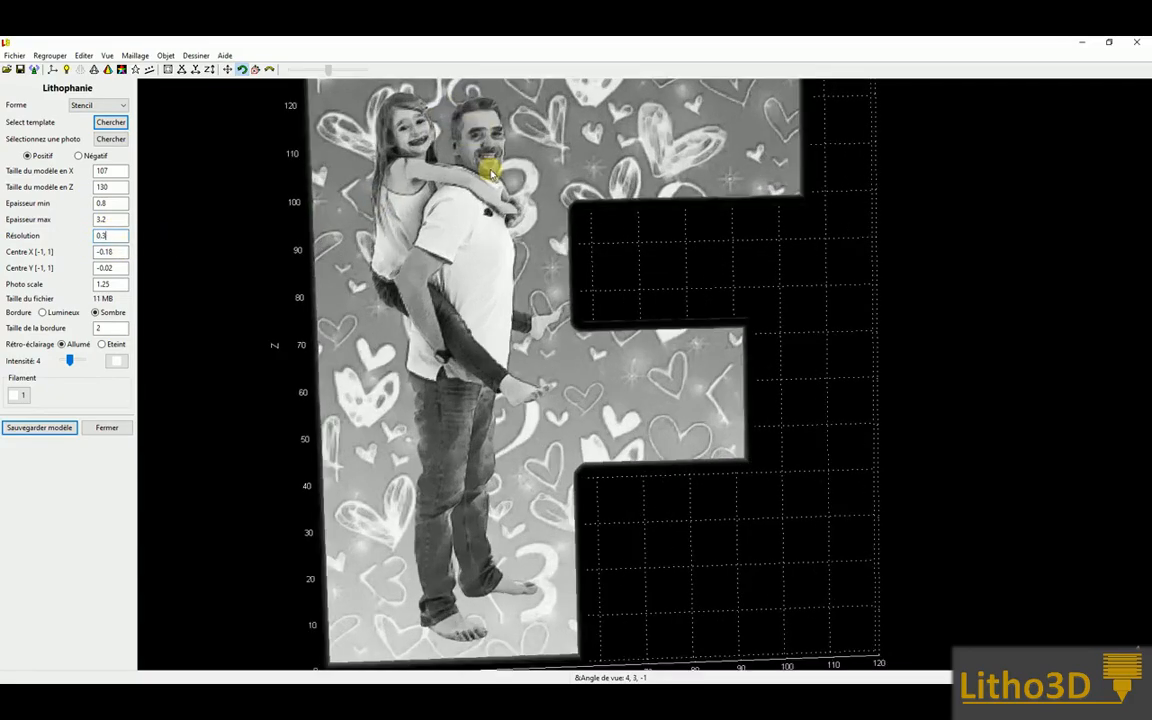
scroll(490, 173, "up", 5)
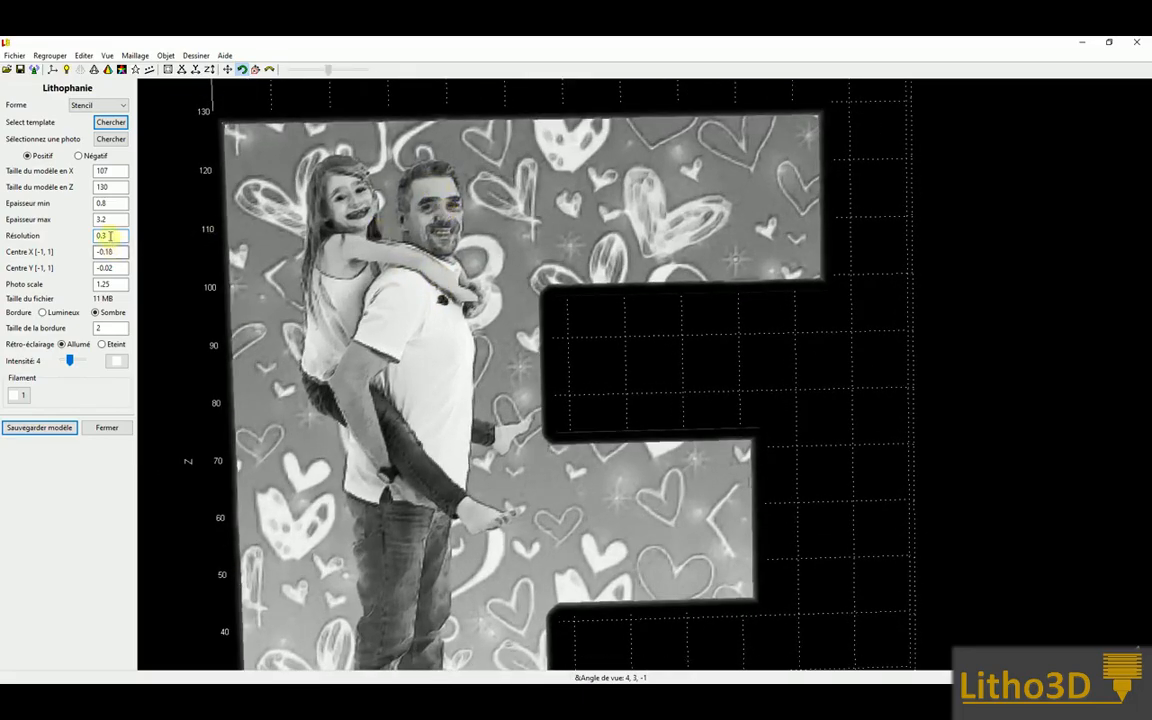
type("0")
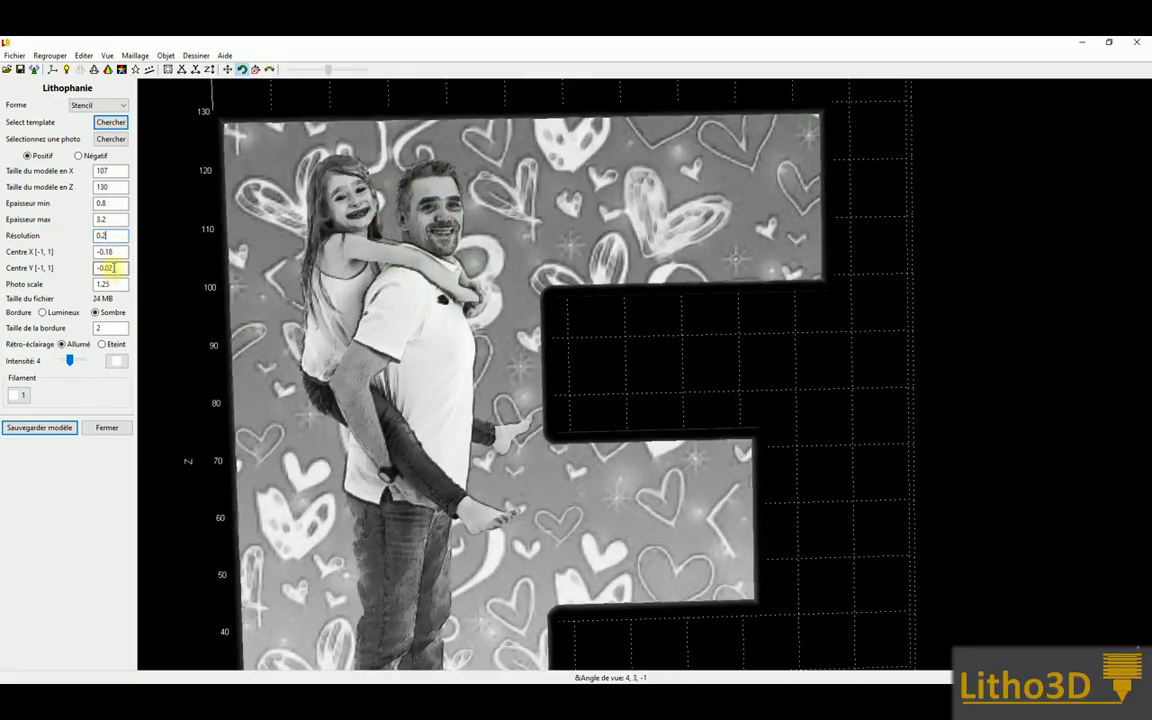
Try a resolution of 0.1, inspect the photo's detail, and return the resolution to 0.2
left_click(106, 234)
key("BackSpace")
type("1")
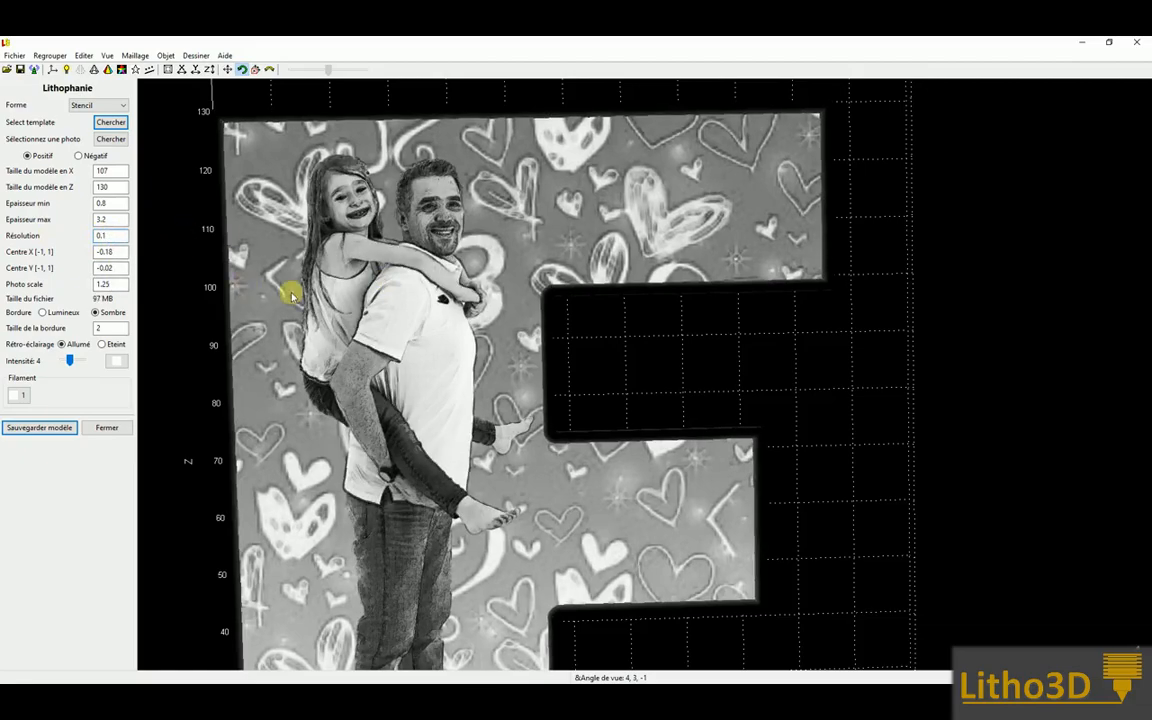
scroll(290, 290, "up", 3)
scroll(292, 295, "down", 5)
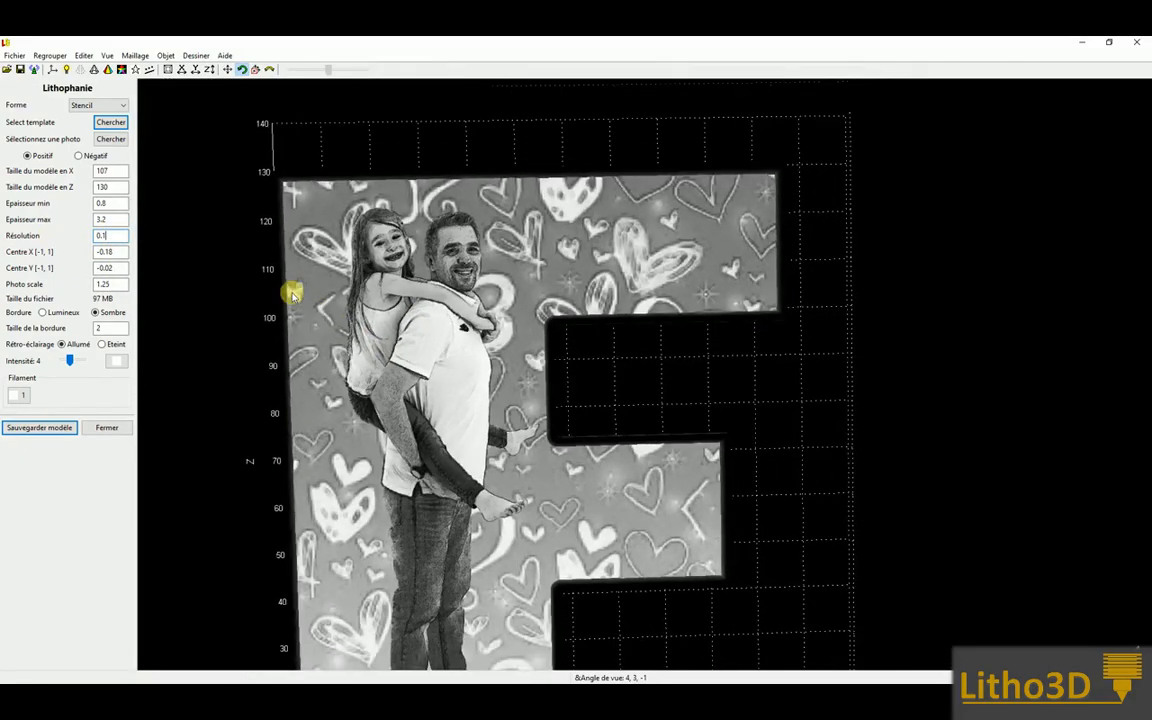
left_click(107, 236)
key("BackSpace")
type("2")
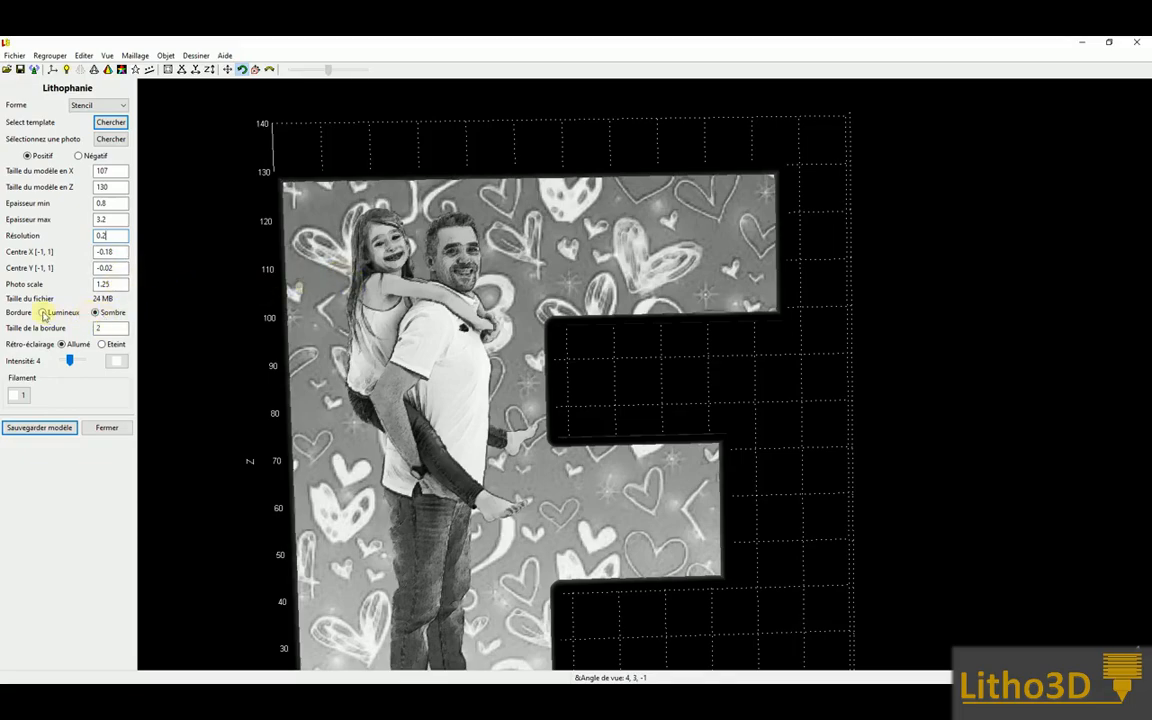
Try the Lumineux border, examine the letter's edges from several angles, and restore the Sombre border
left_click(42, 312)
left_click_drag(198, 334, 337, 360)
left_click_drag(301, 267, 400, 275)
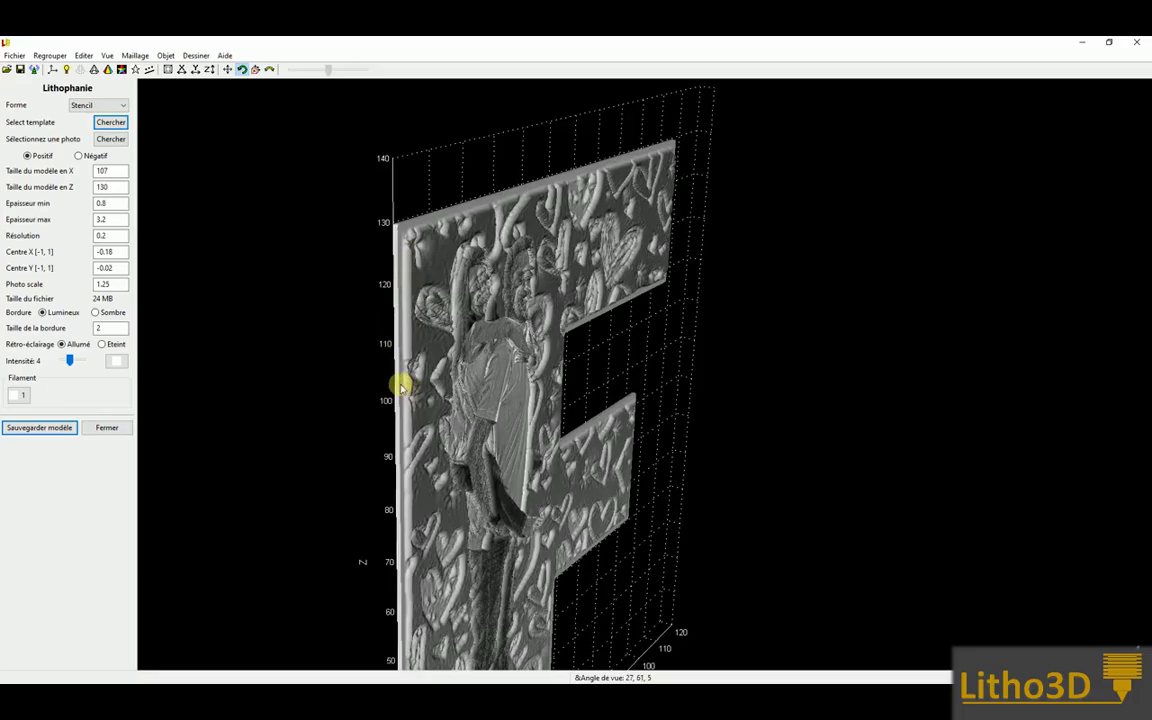
left_click_drag(406, 373, 154, 321)
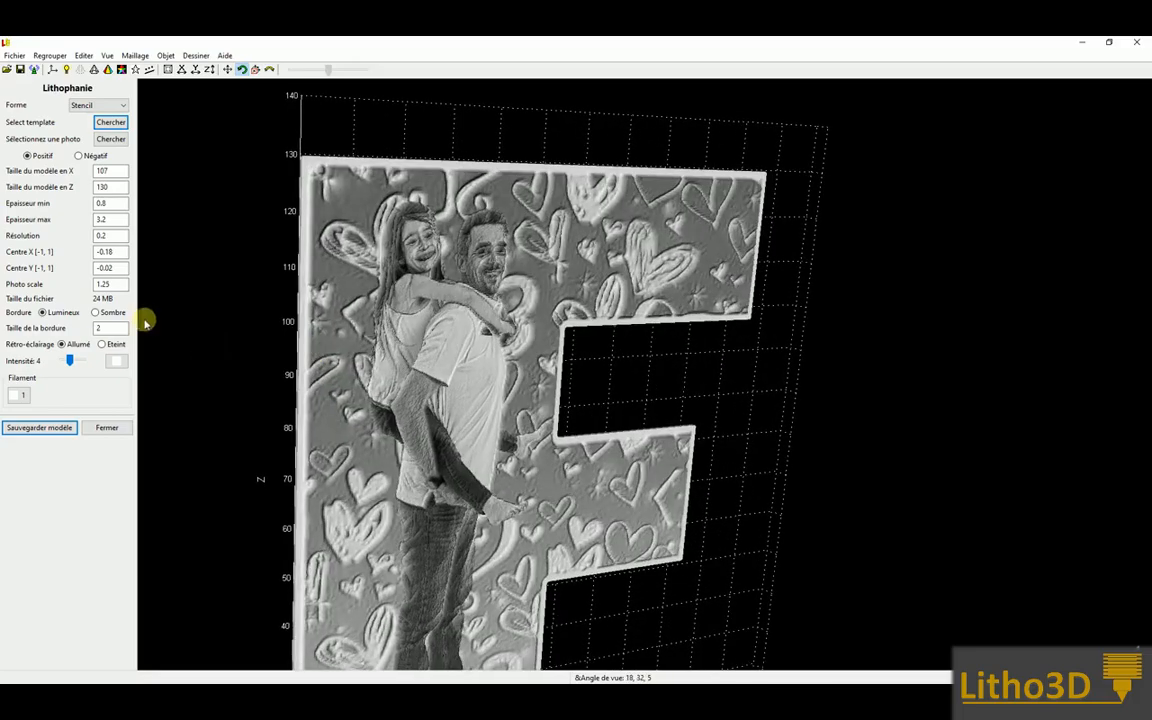
left_click_drag(247, 334, 263, 349)
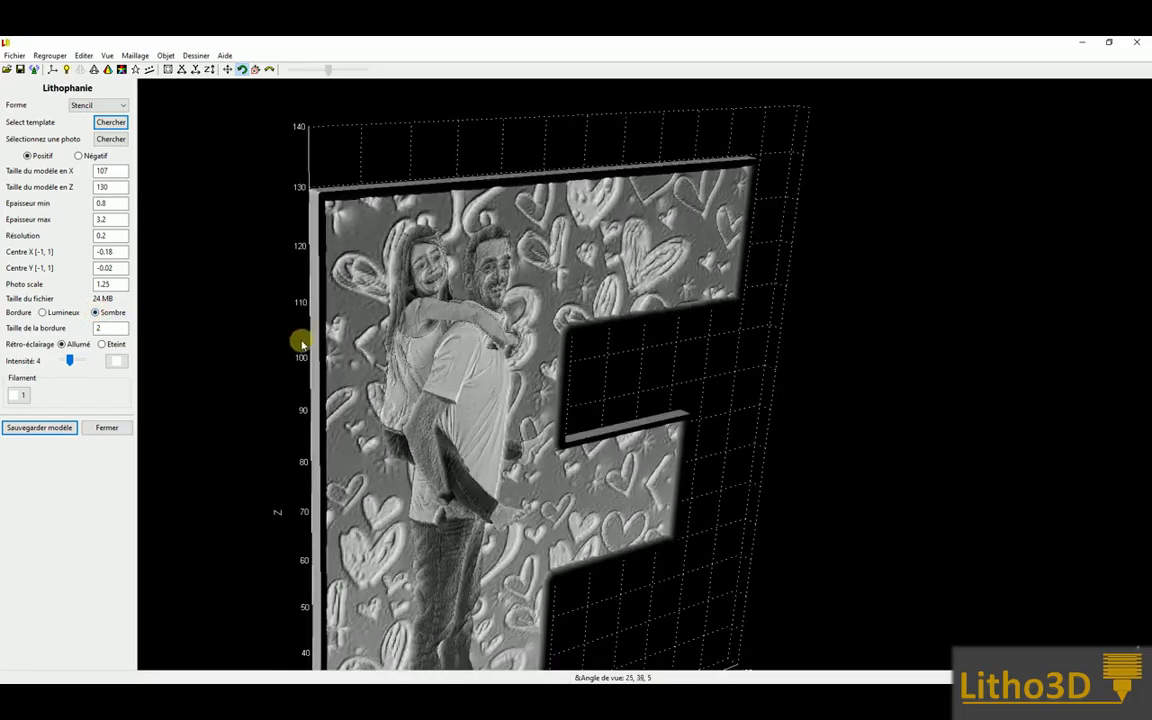
Save the F lithophane model in the 3D\TUTO FUSION_LUBAN folder on drive F:
left_click(40, 428)
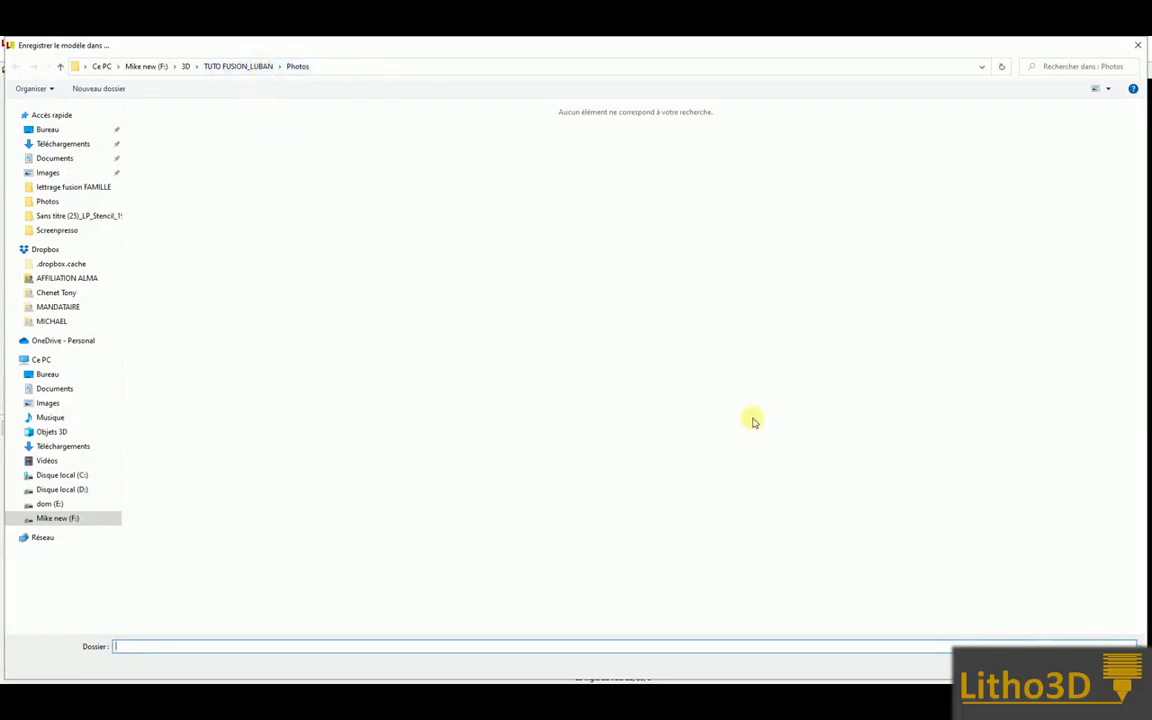
left_click(255, 67)
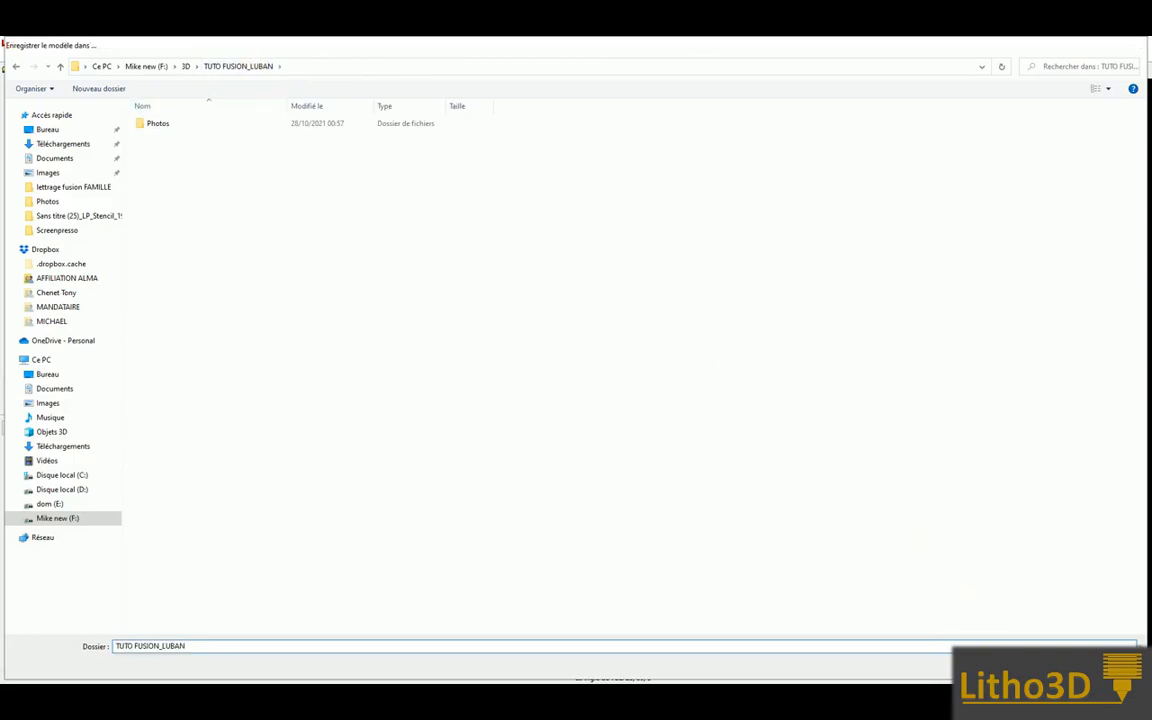
key("Return")
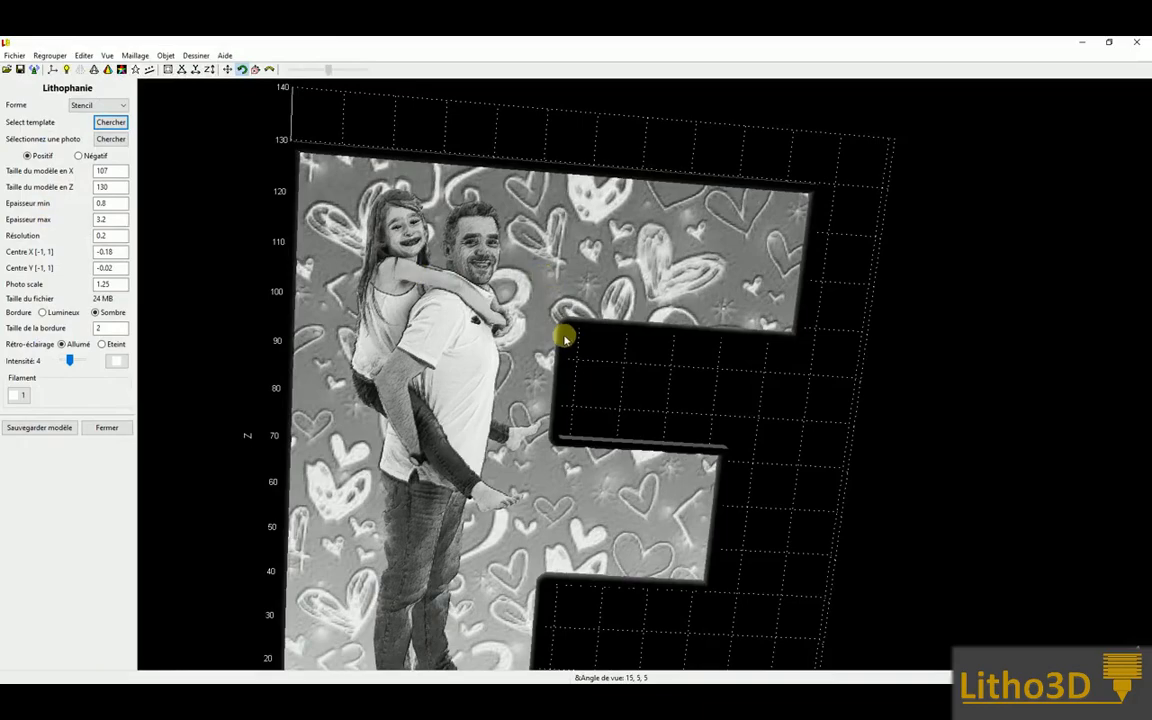
left_click_drag(491, 330, 497, 286)
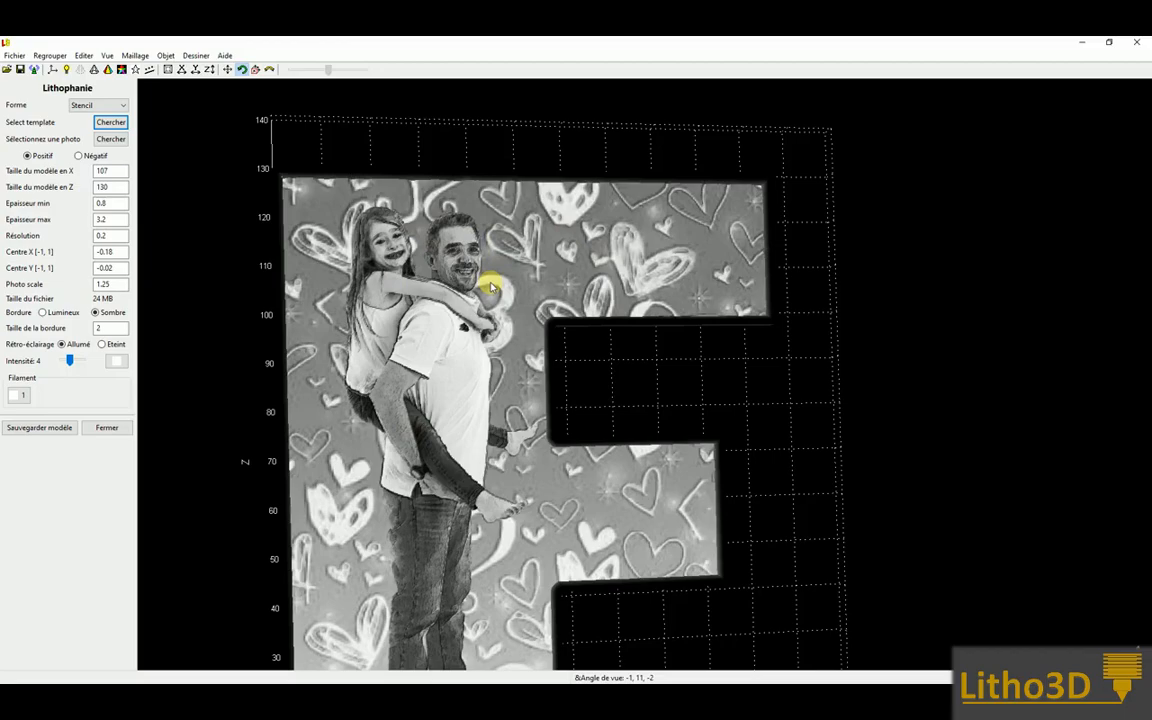
left_click_drag(479, 290, 483, 257)
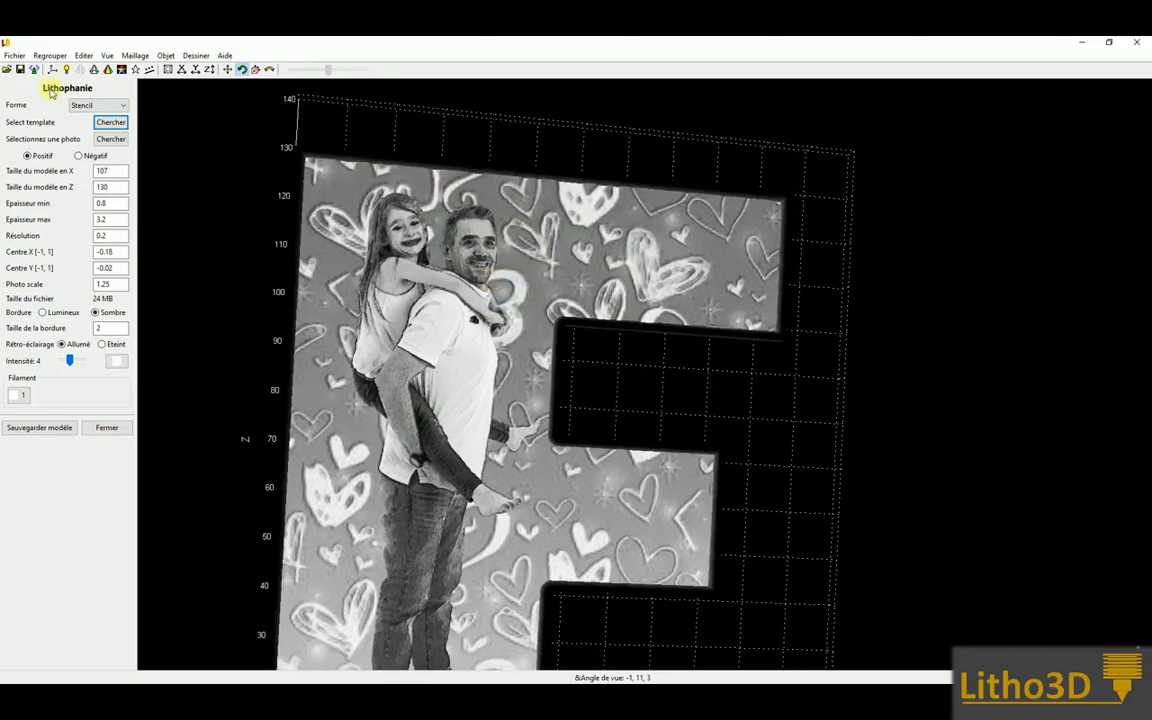
left_click(14, 55)
left_click(22, 84)
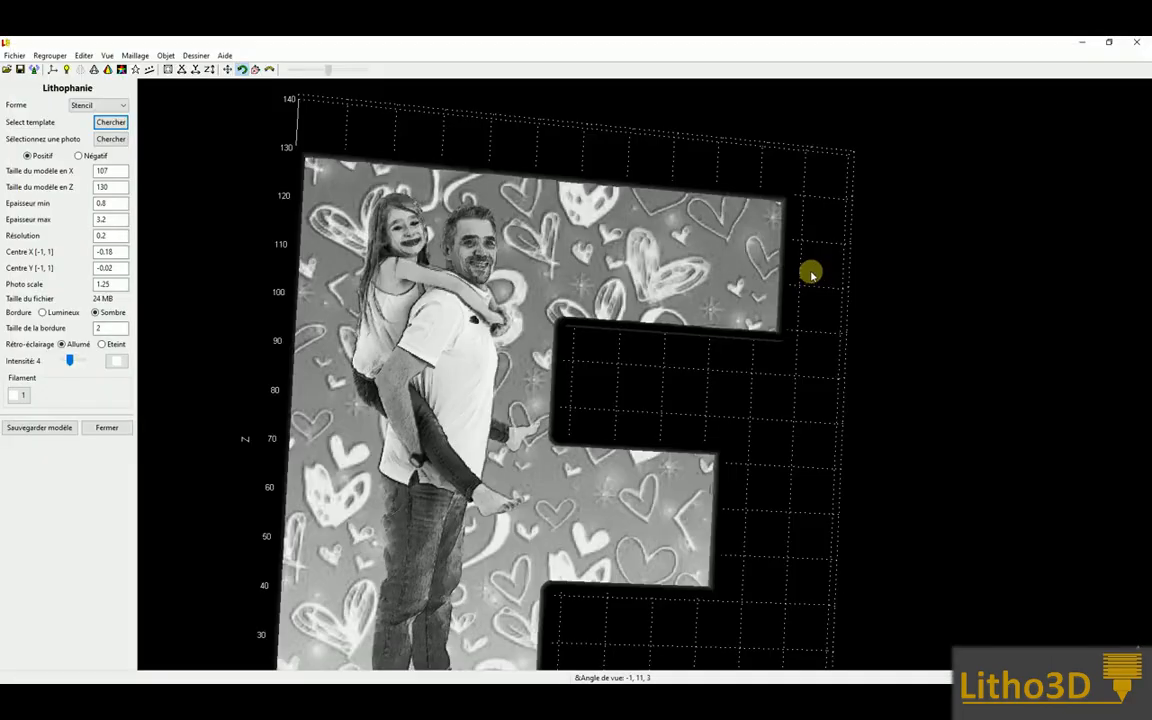
Switch to Fusion 360, return to the Conception workspace, and show the F and A bodies alongside the F cover
left_click(1085, 44)
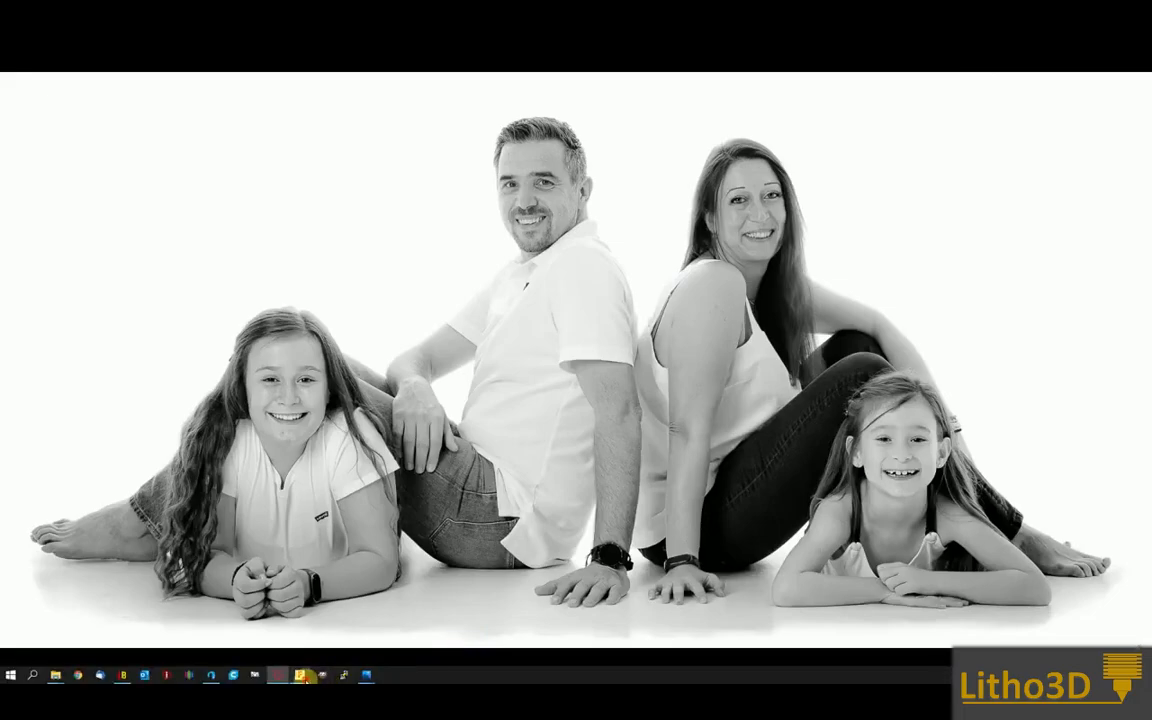
left_click(303, 676)
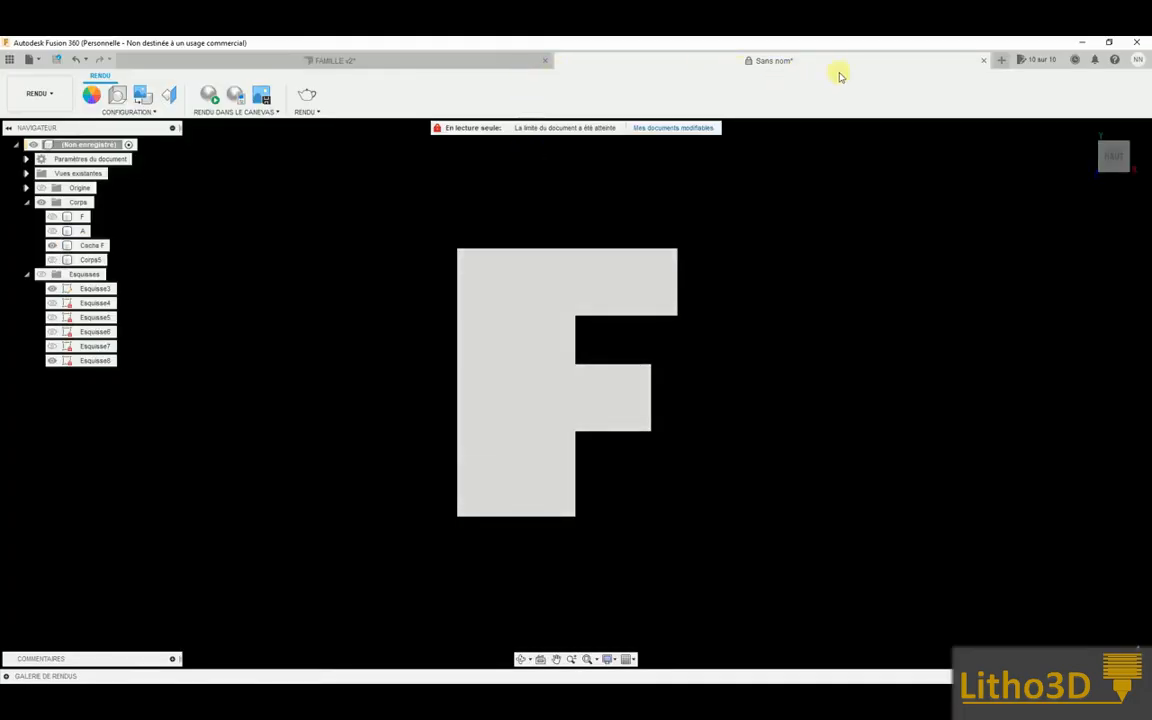
left_click(38, 93)
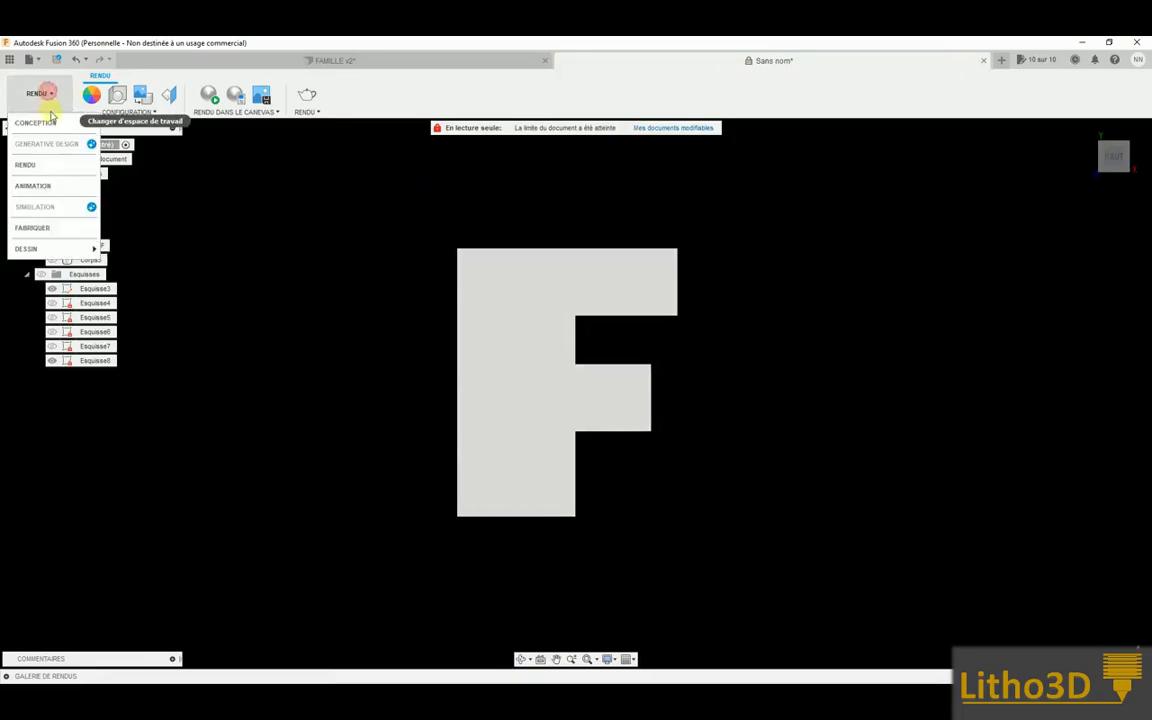
left_click(52, 122)
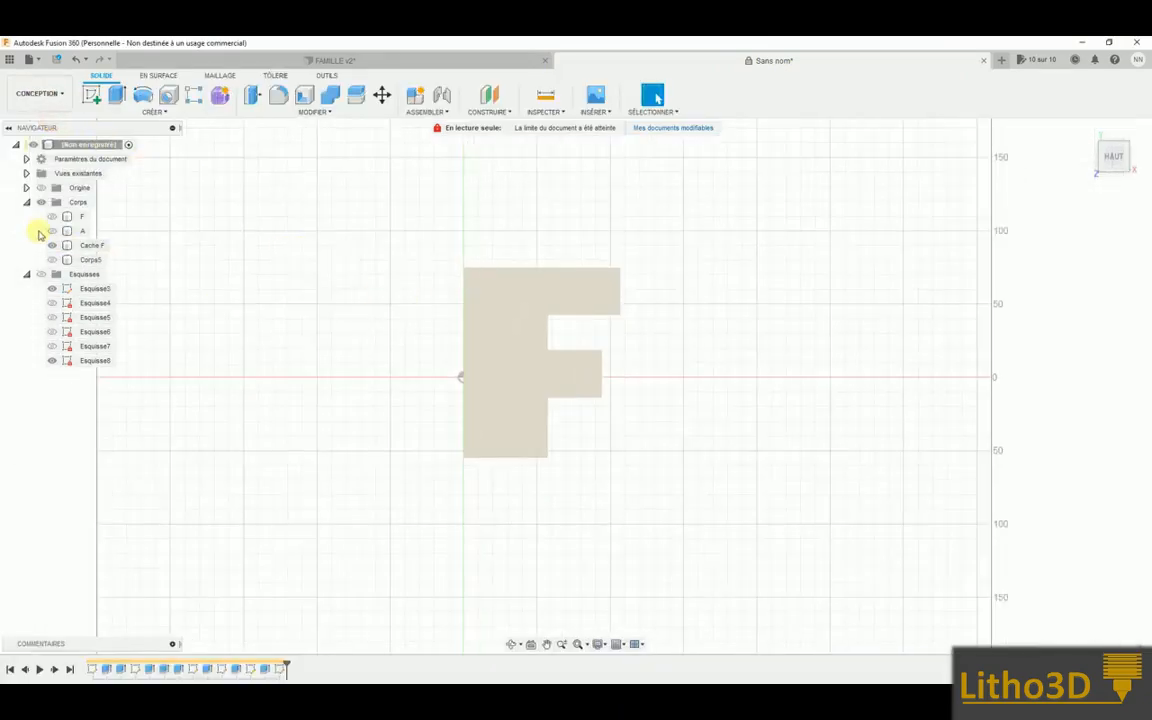
left_click(50, 231)
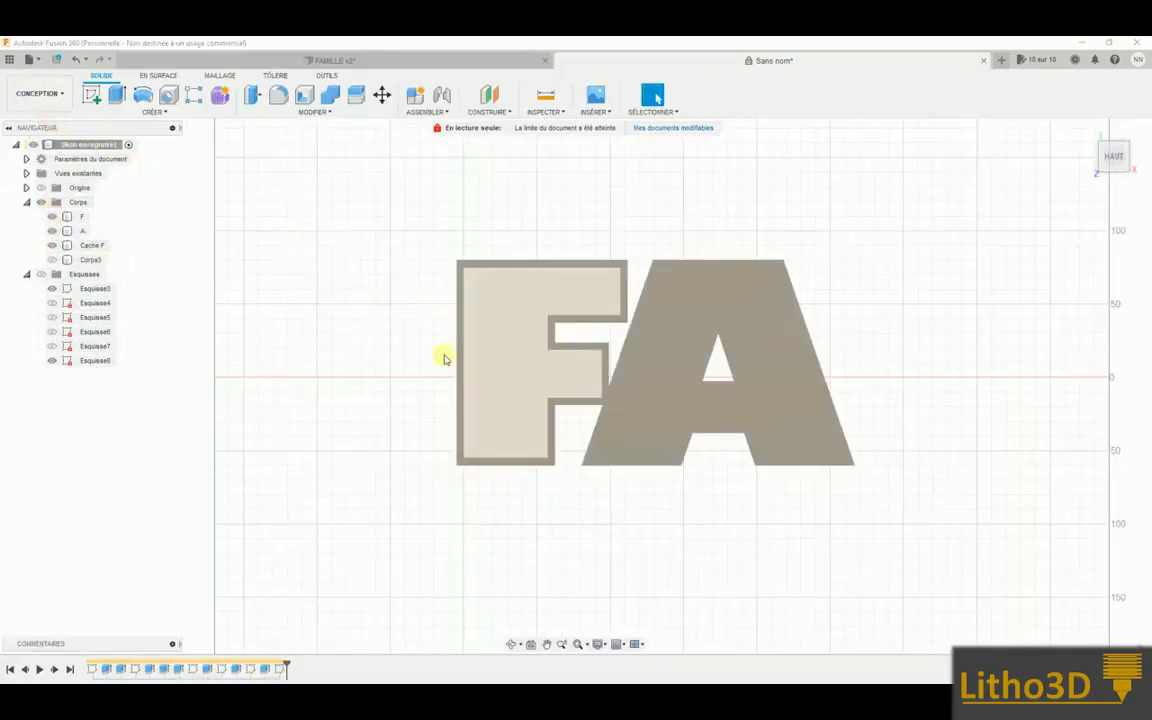
left_click(500, 360)
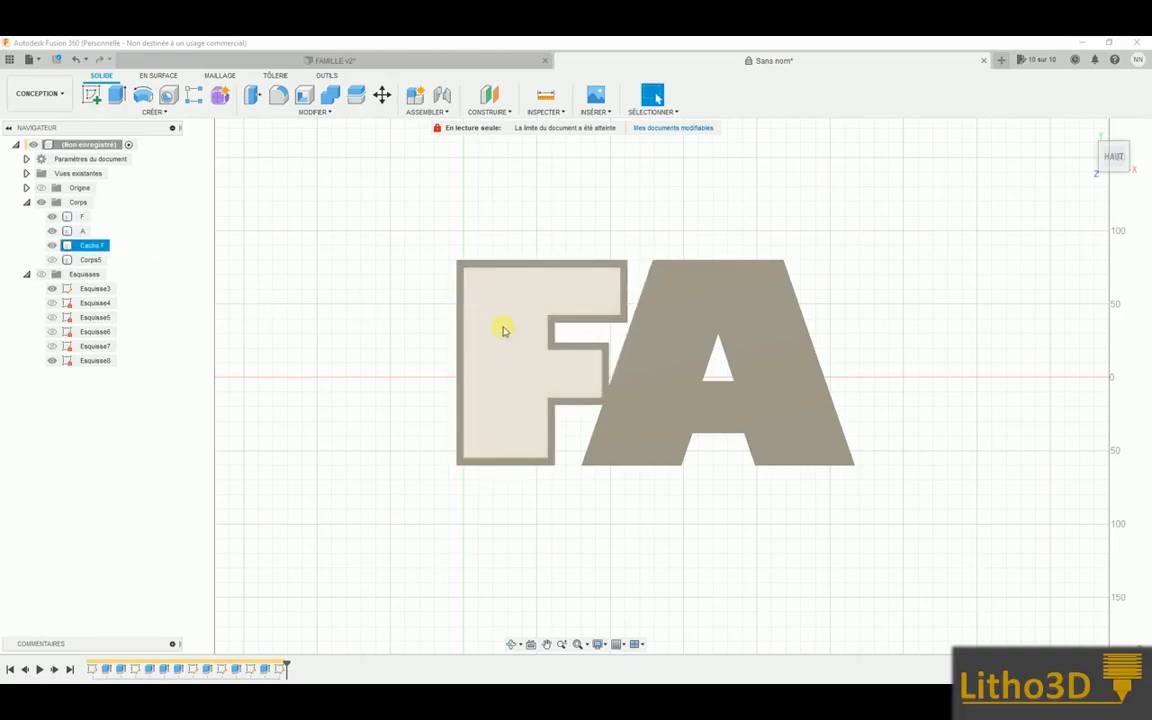
scroll(480, 322, "up", 5)
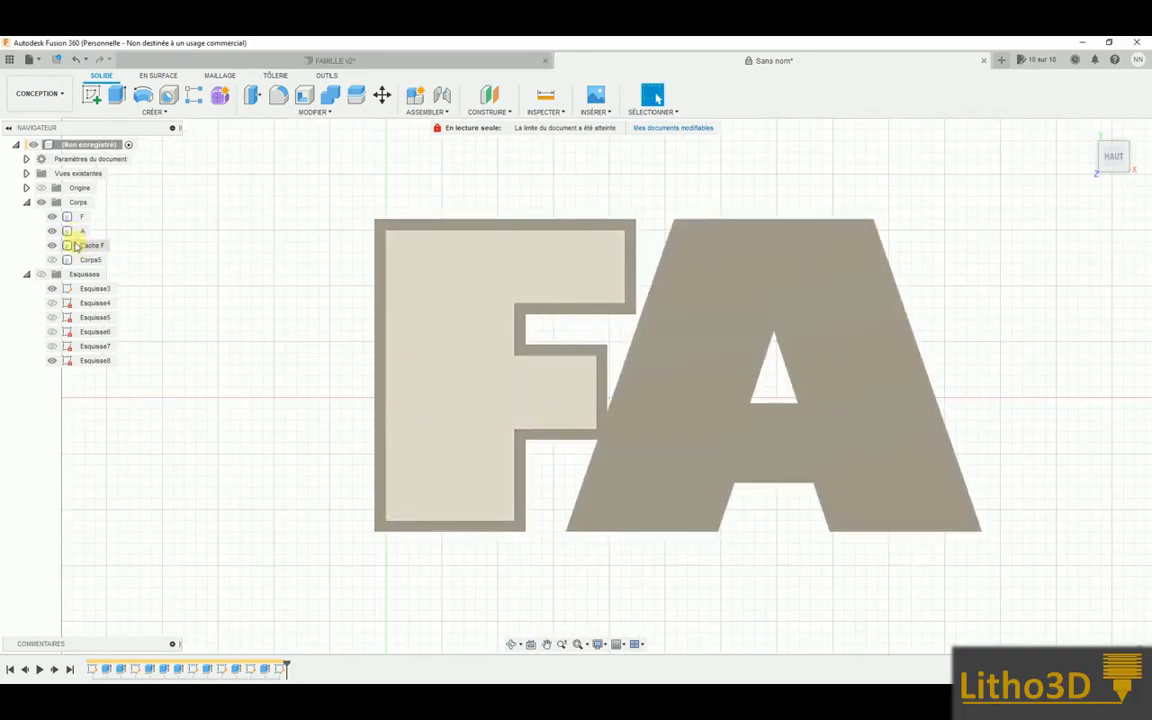
Set up saving the Cache F body as a mesh in binary STL format
left_click(84, 247)
right_click(80, 248)
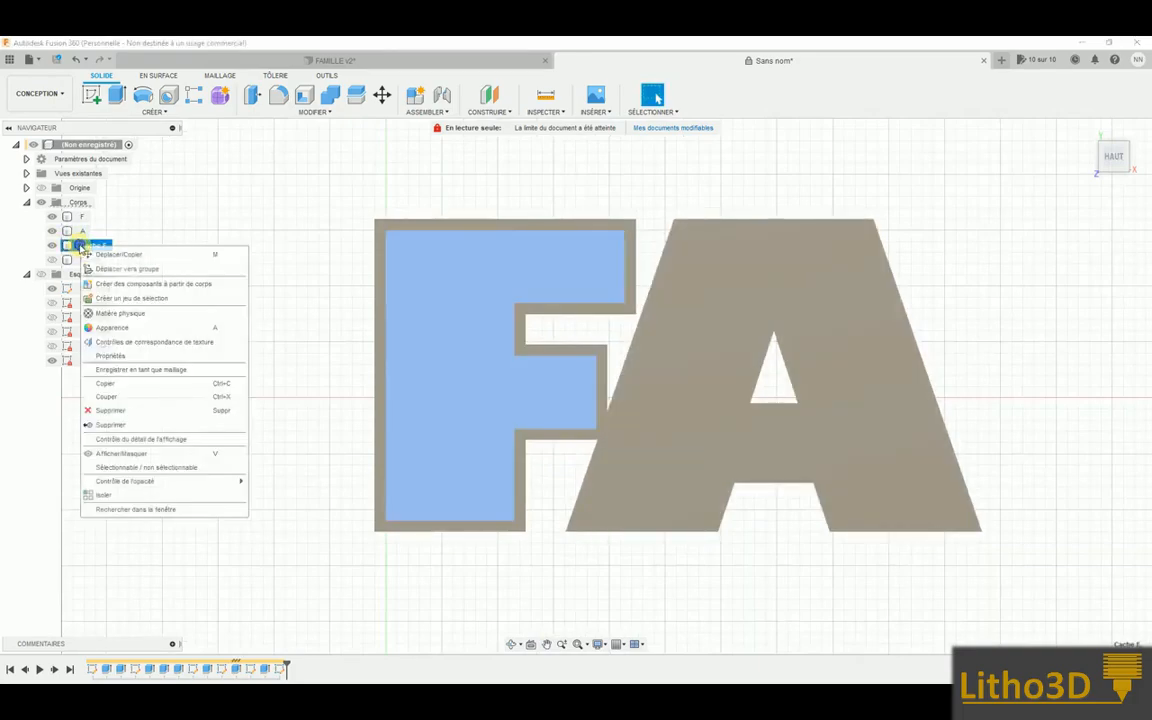
left_click(139, 370)
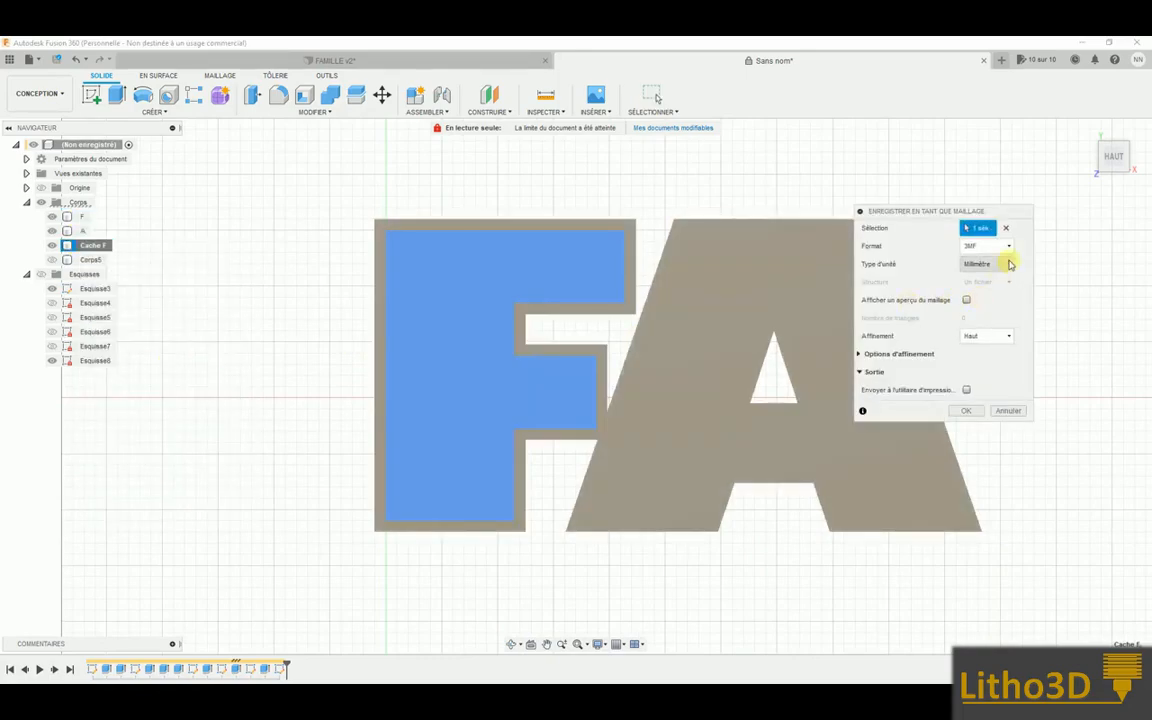
left_click(1009, 248)
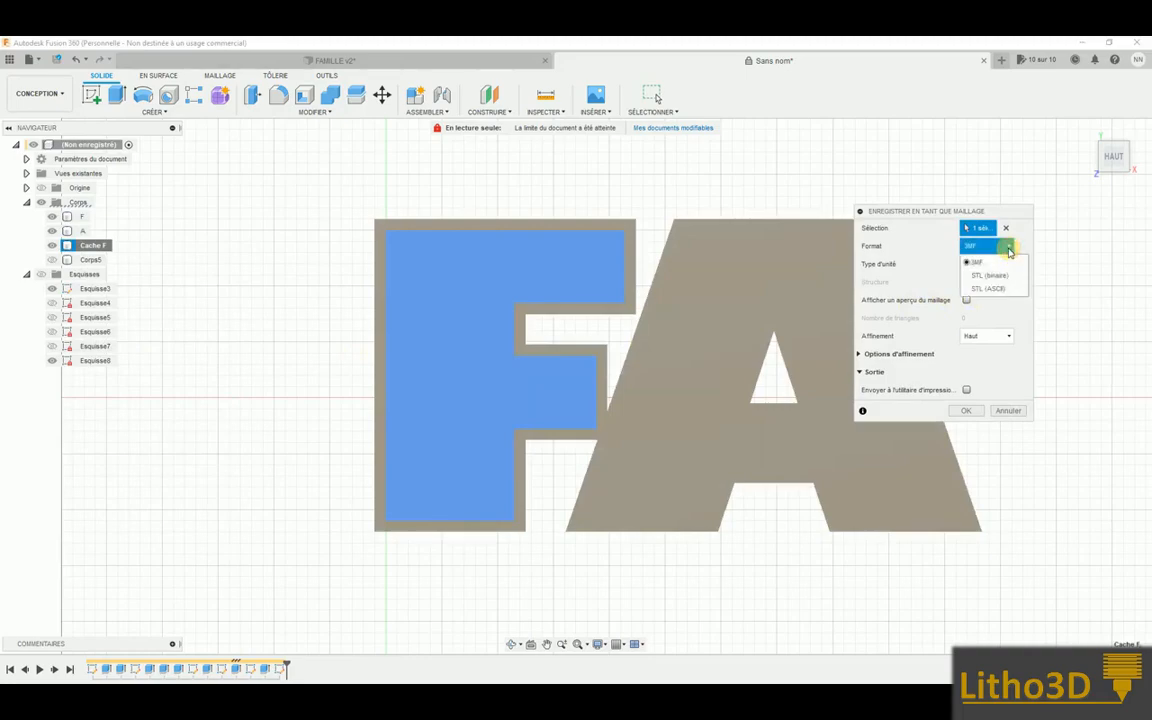
left_click(1009, 250)
left_click(1009, 250)
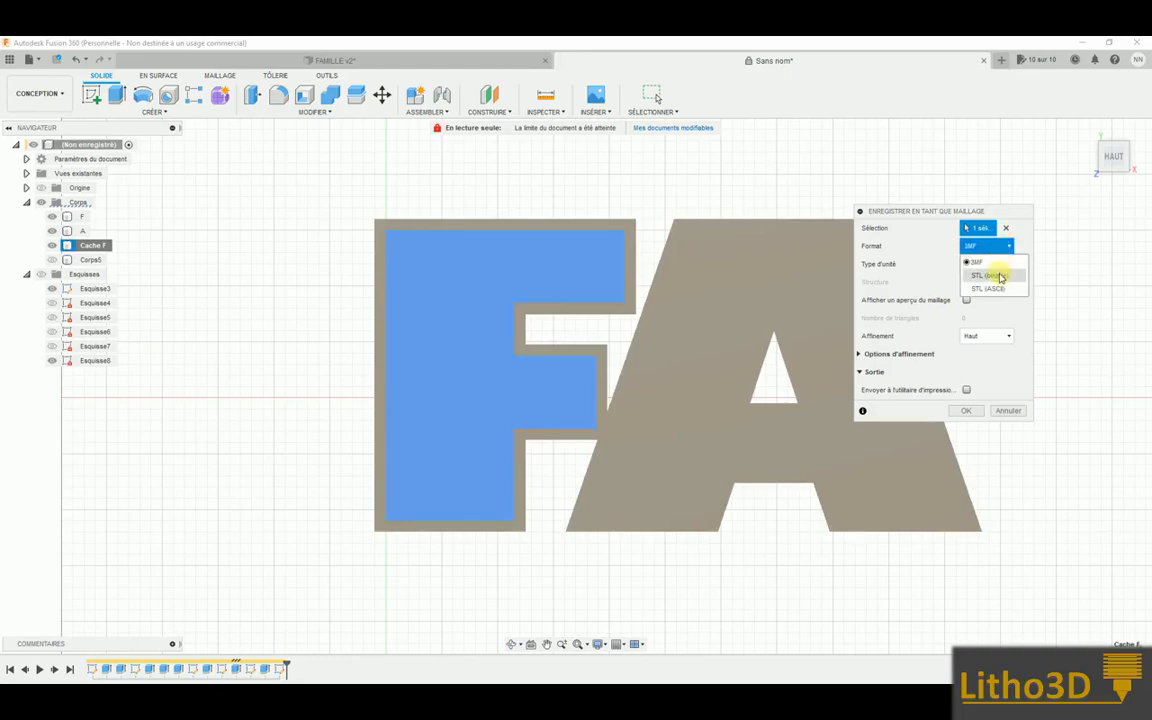
left_click(998, 275)
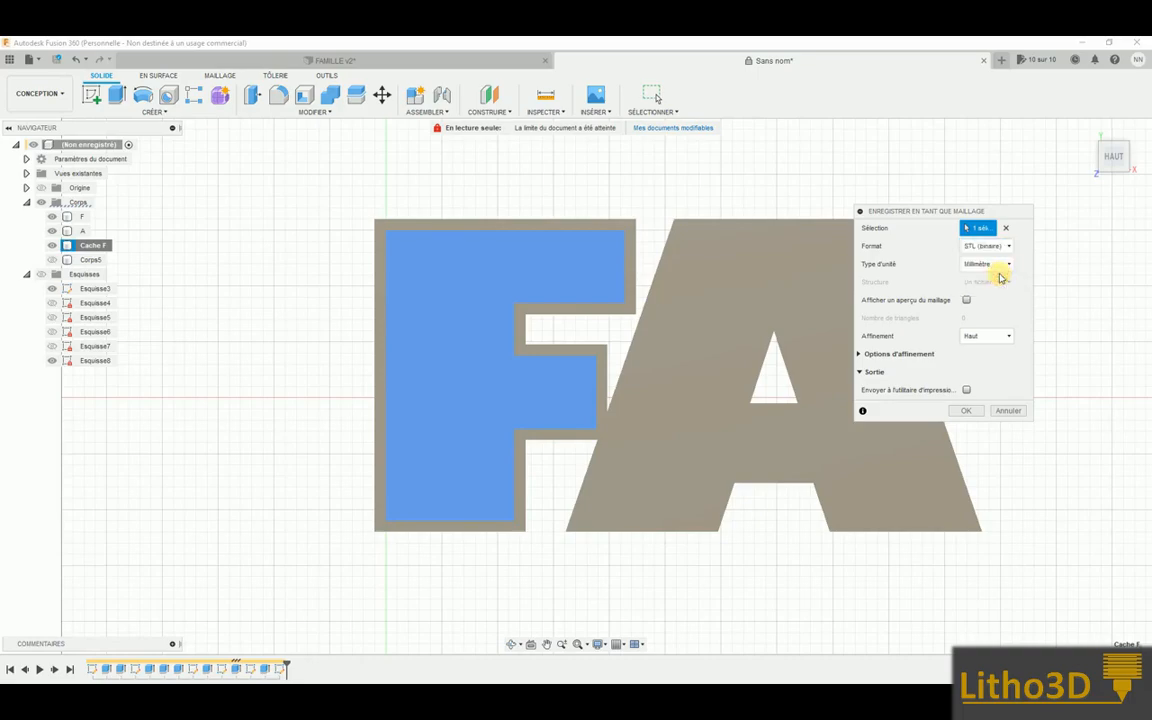
Save the mesh as Cache F.stl in the 3D\TUTO FUSION_LUBAN folder on drive F:
left_click(966, 410)
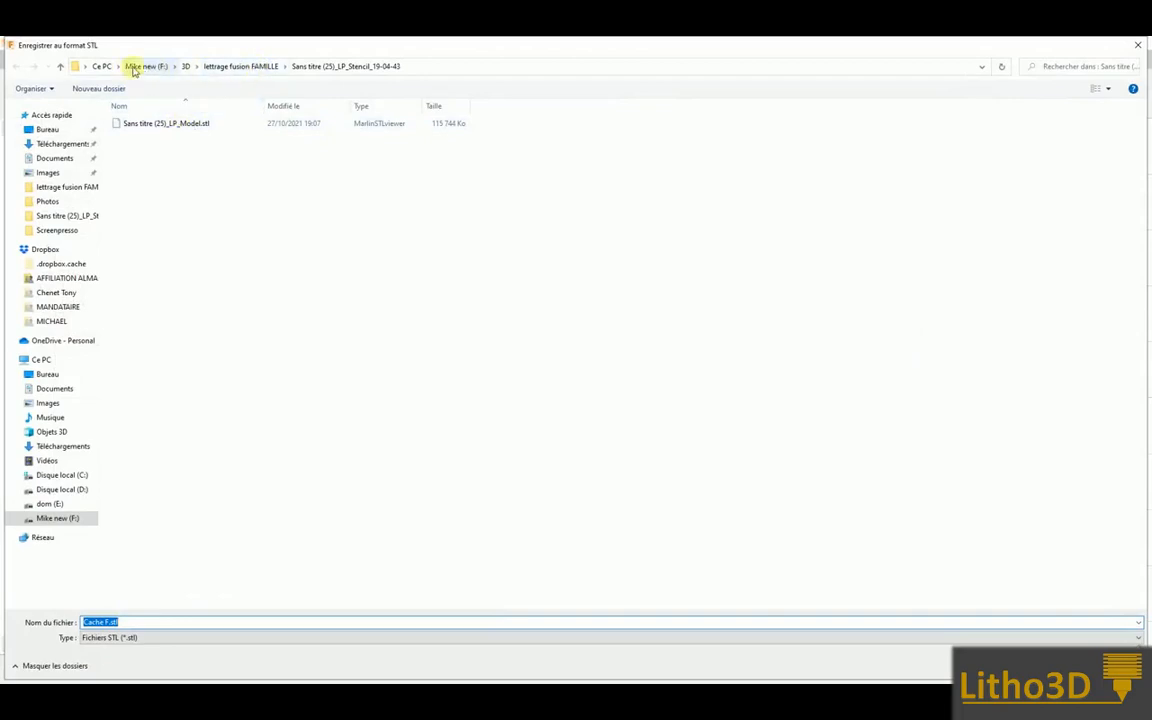
left_click(160, 66)
double_click(140, 135)
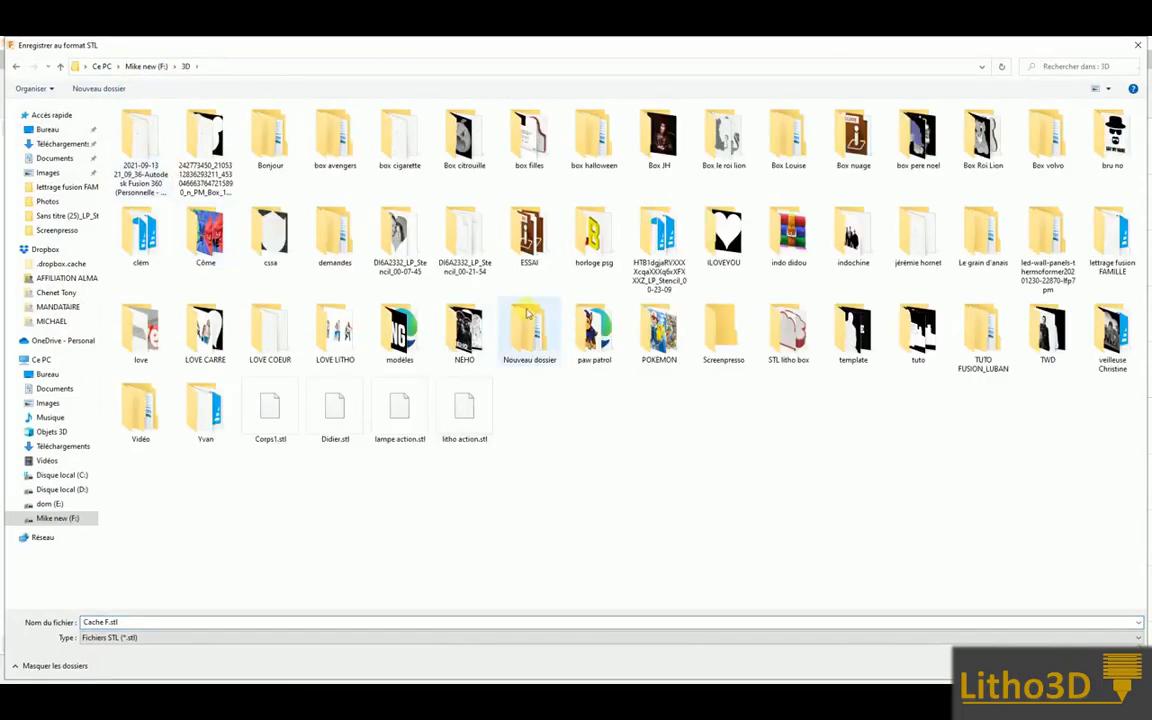
double_click(984, 334)
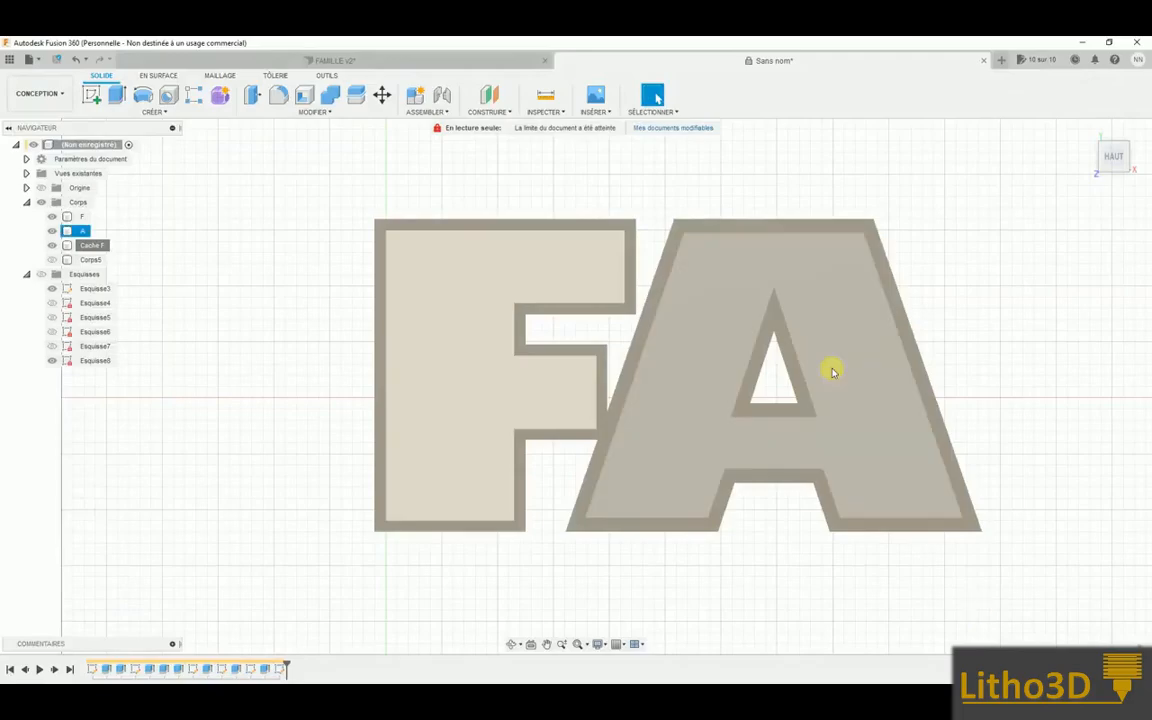
Switch to LuBan and open Cache F.stl from the TUTO FUSION_LUBAN folder
left_click(1084, 46)
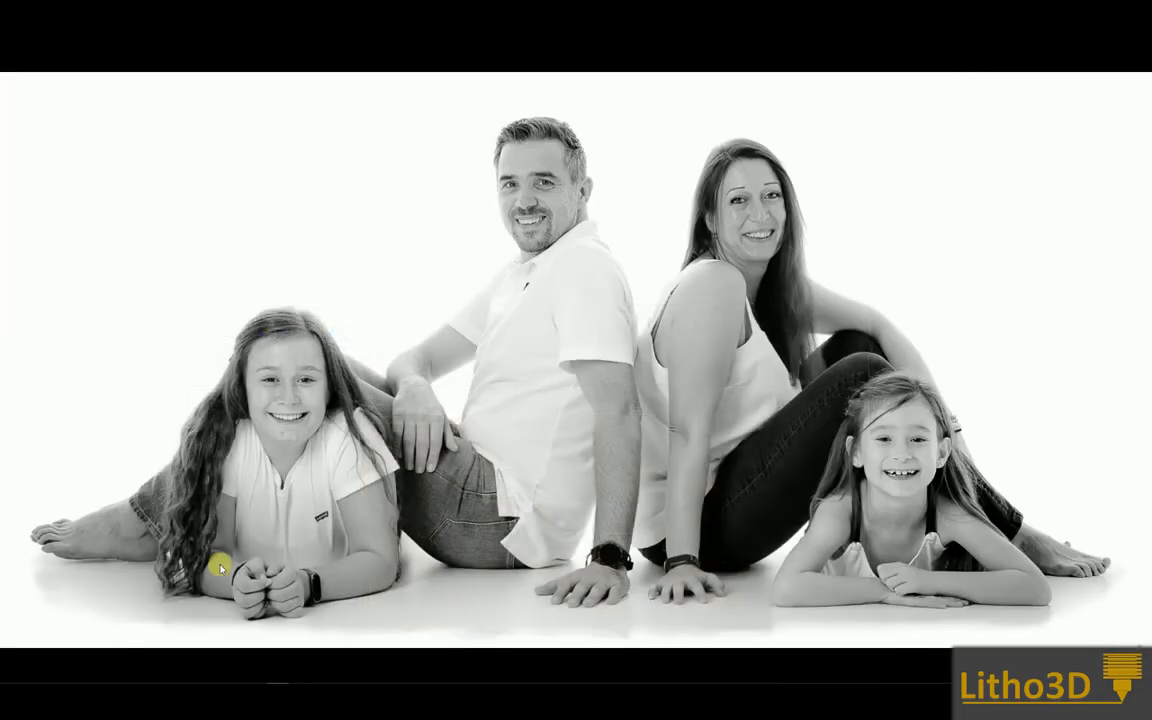
left_click(118, 675)
left_click(13, 55)
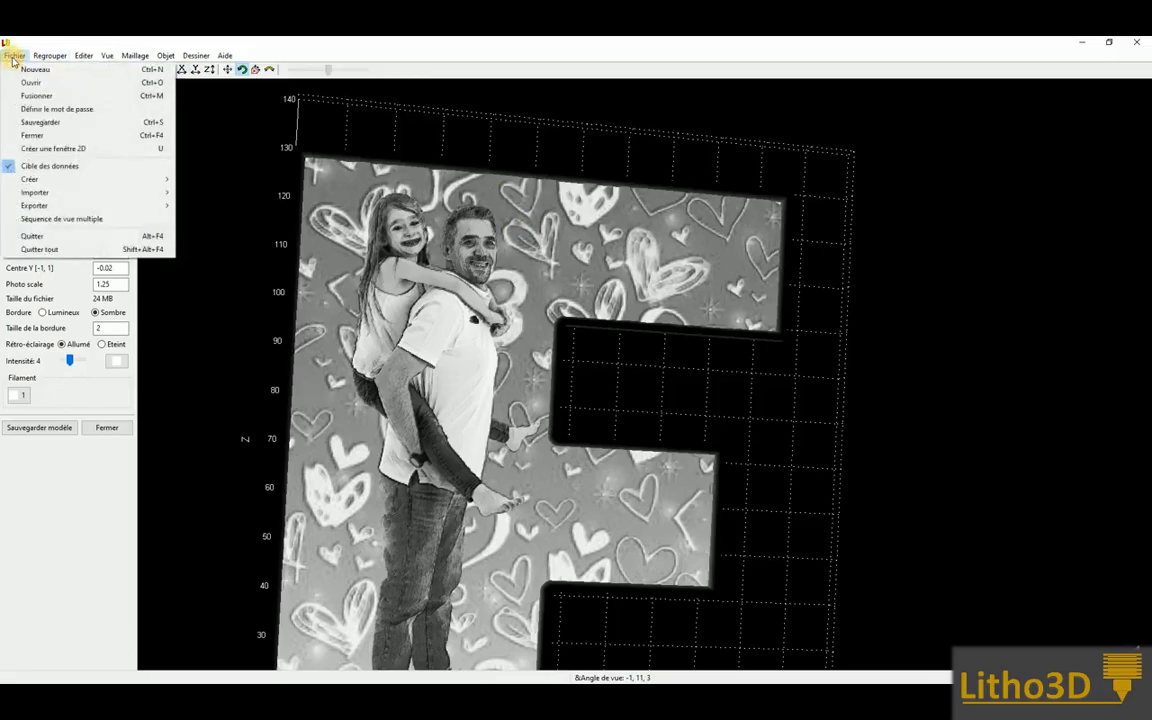
left_click(35, 84)
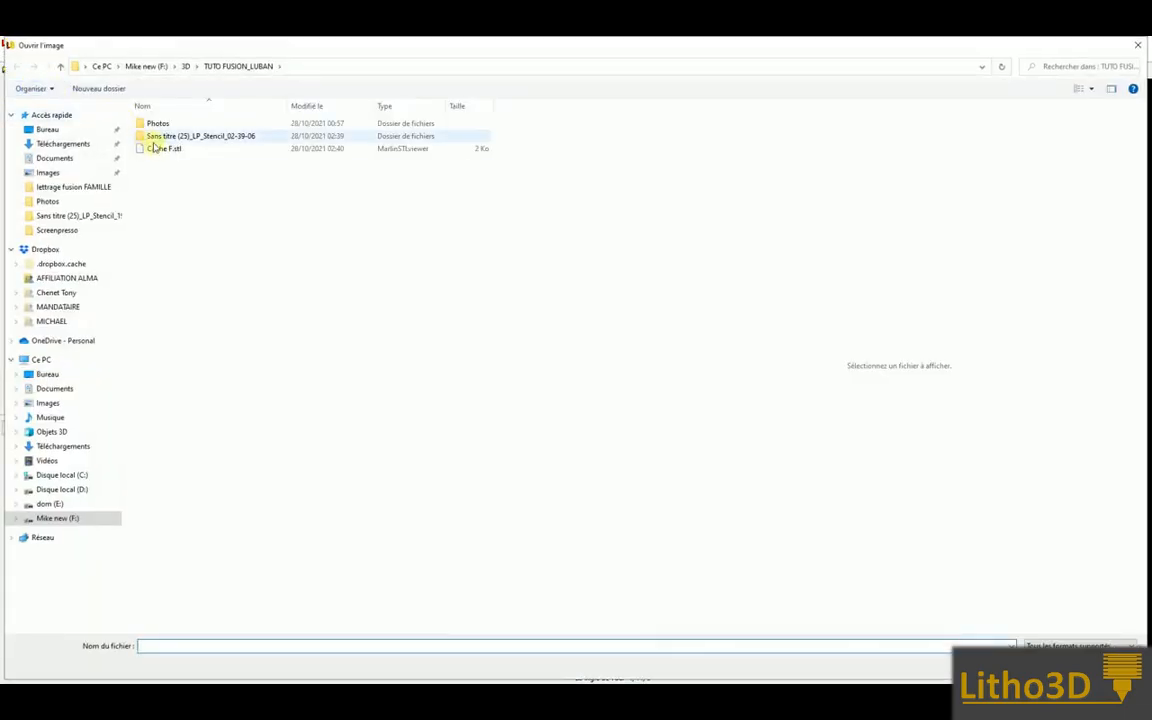
left_click(166, 149)
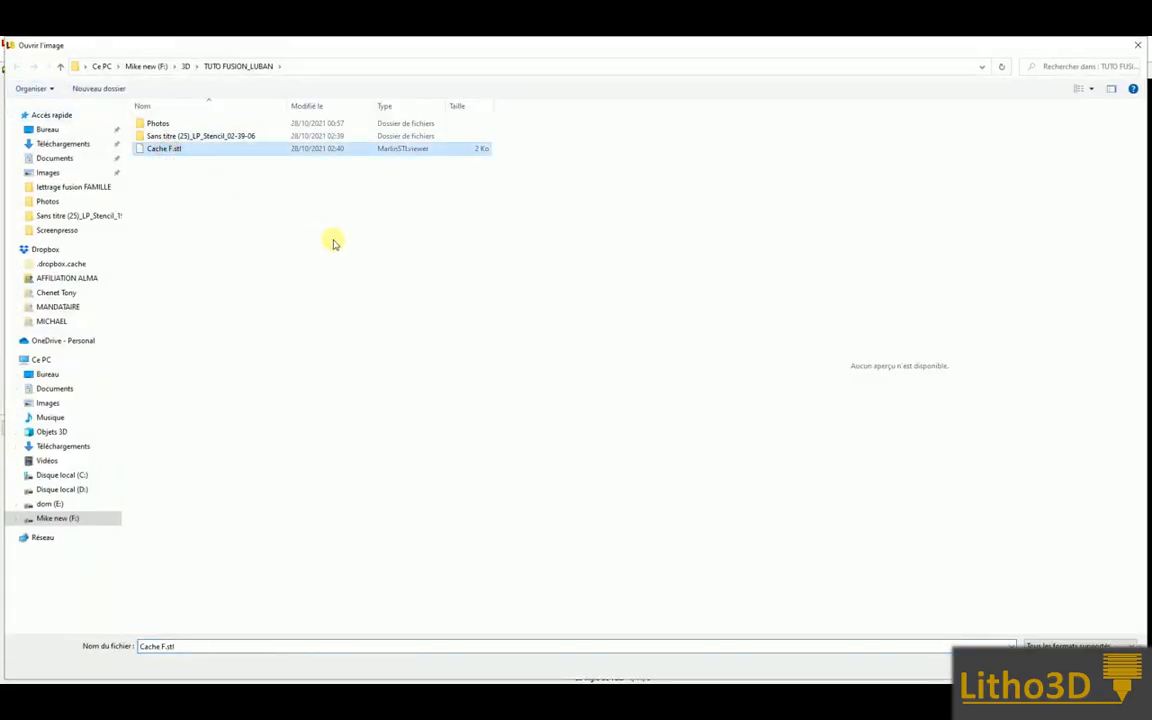
key("Return")
View the F cover along the Z axis and check its bounding dimensions in the mesh statistics
left_click_drag(409, 274, 389, 416)
scroll(391, 412, "up", 2)
scroll(394, 410, "down", 4)
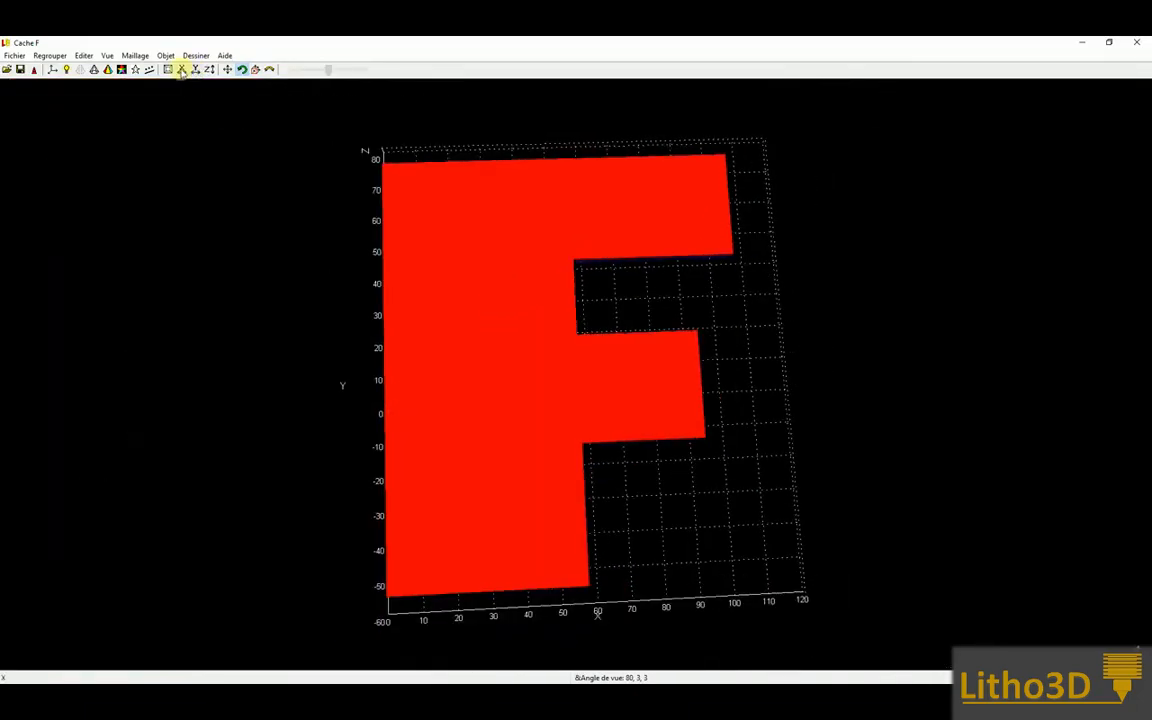
left_click(208, 71)
left_click(208, 71)
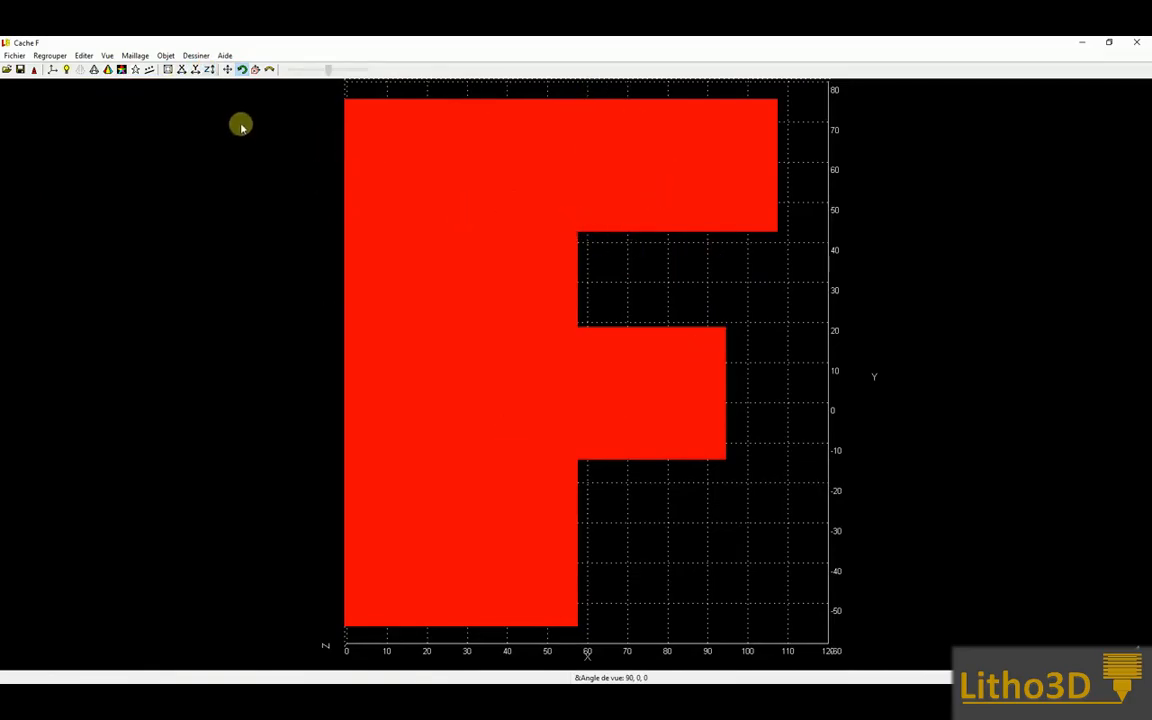
left_click(137, 56)
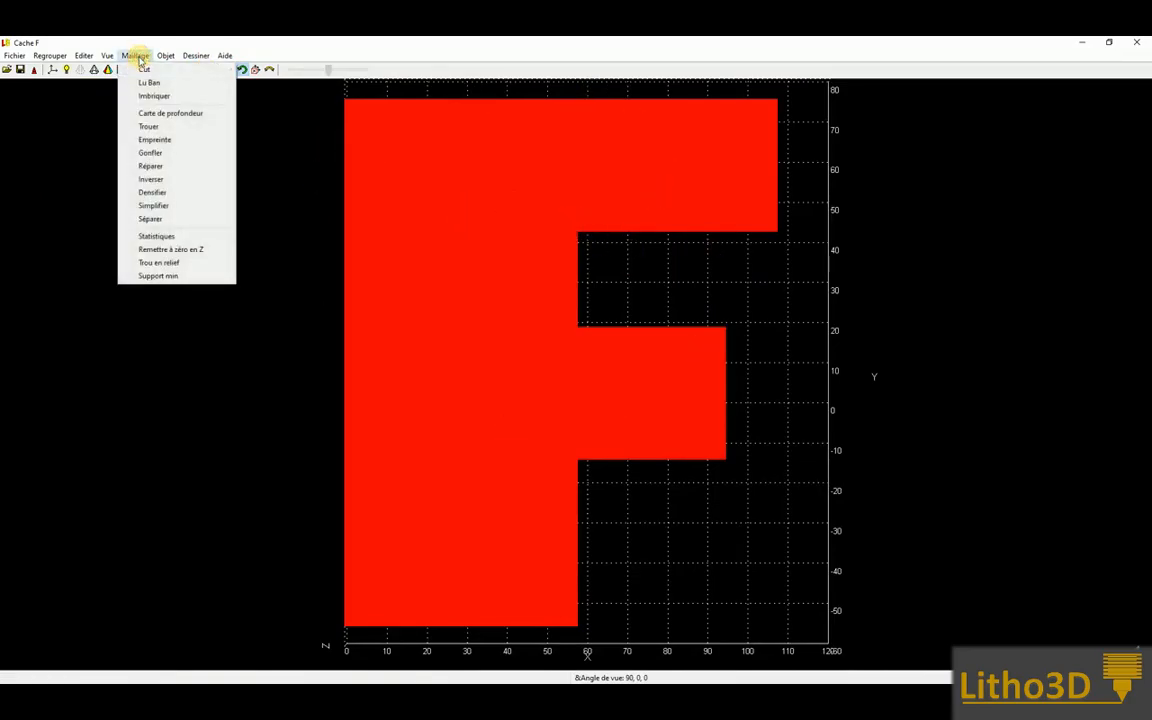
left_click(150, 236)
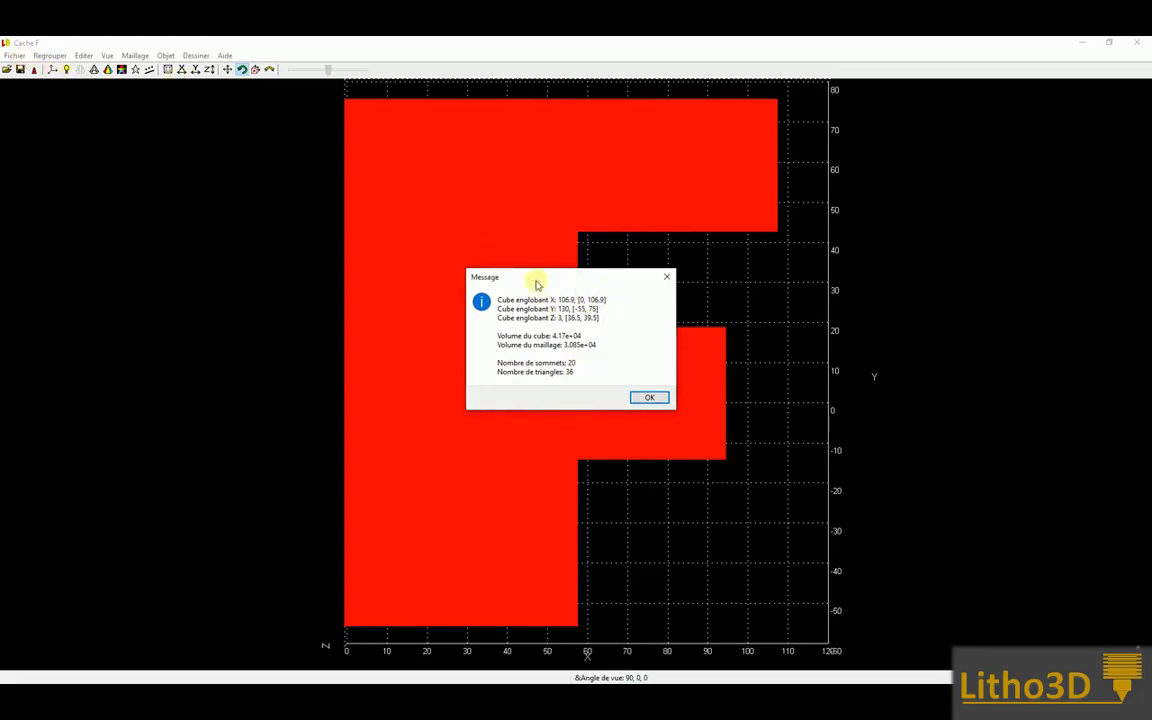
left_click(649, 397)
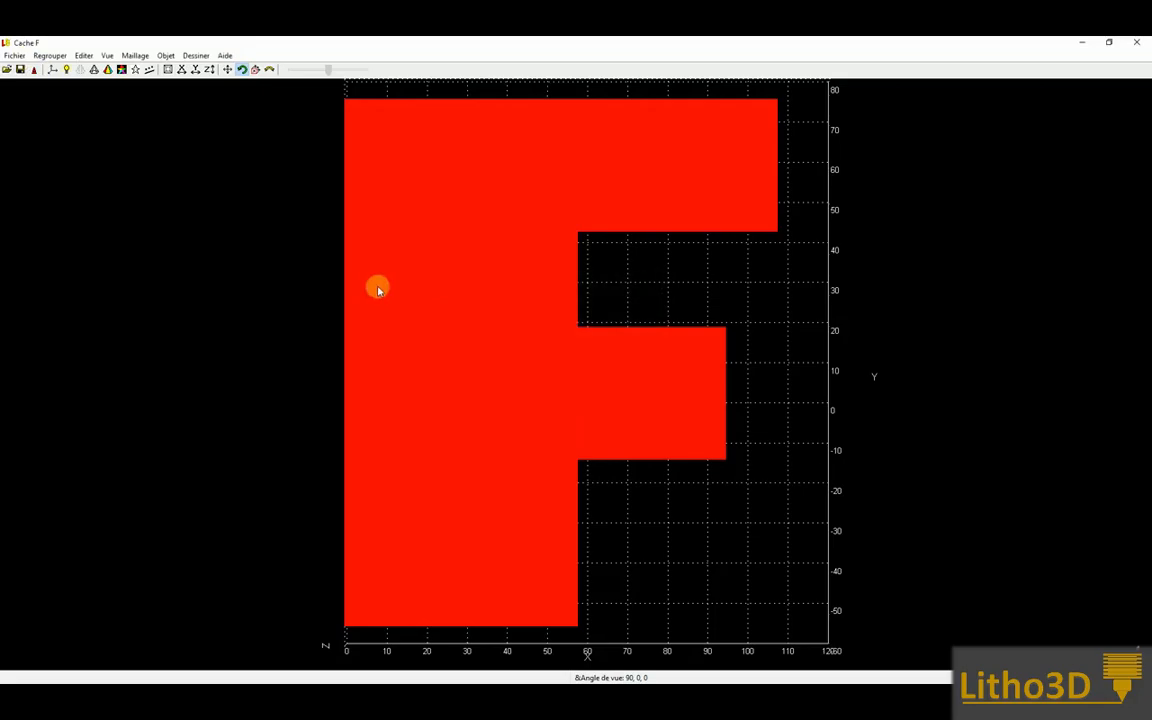
Open Sans titre (25)_LP_Model.stl from the Sans titre (25)_LP_Stencil_02-39-06 folder and view its photo relief from the front
left_click(13, 56)
left_click(20, 82)
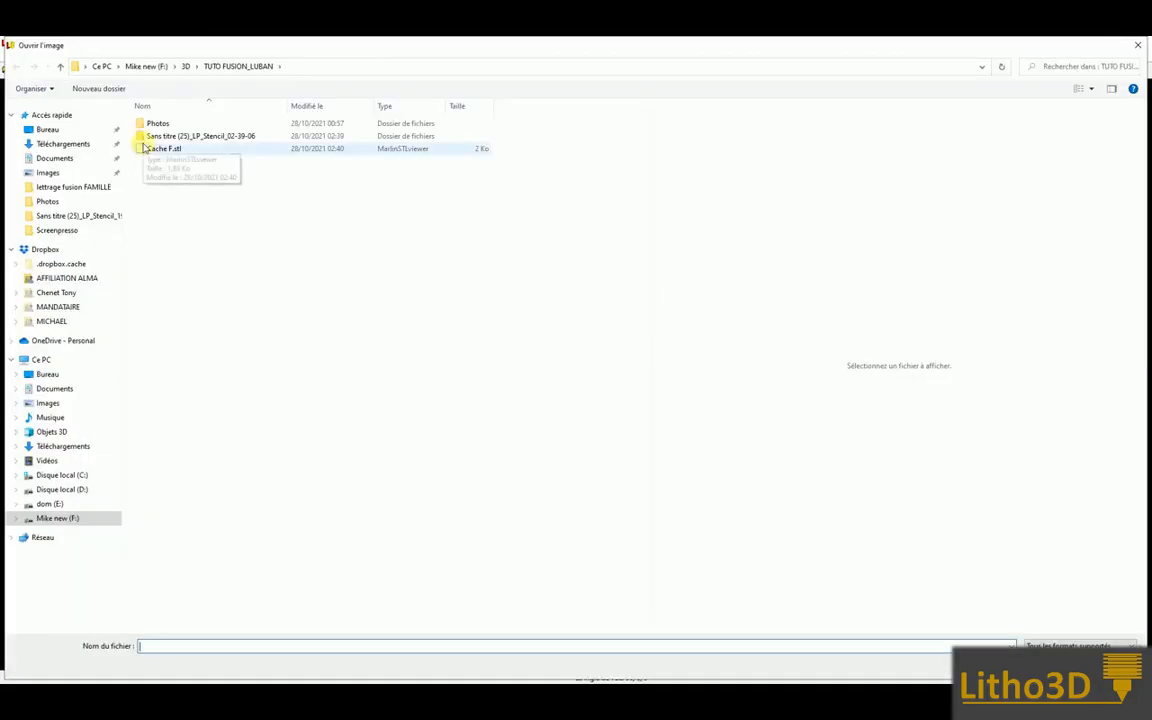
double_click(176, 140)
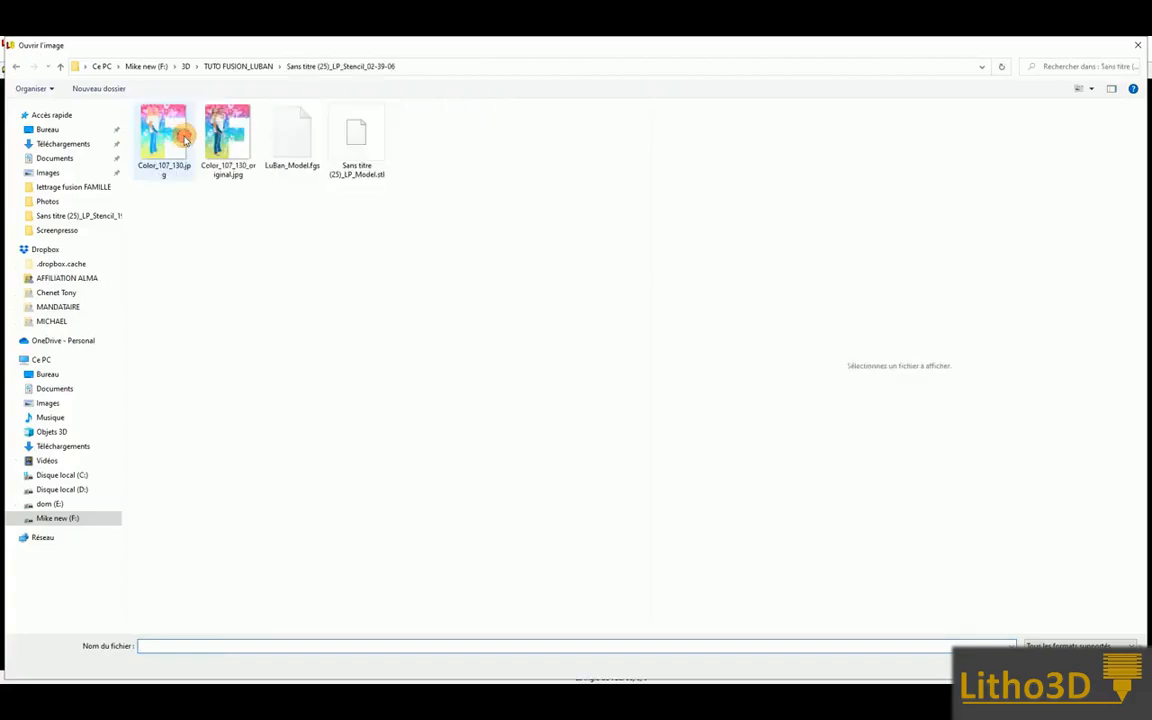
double_click(357, 141)
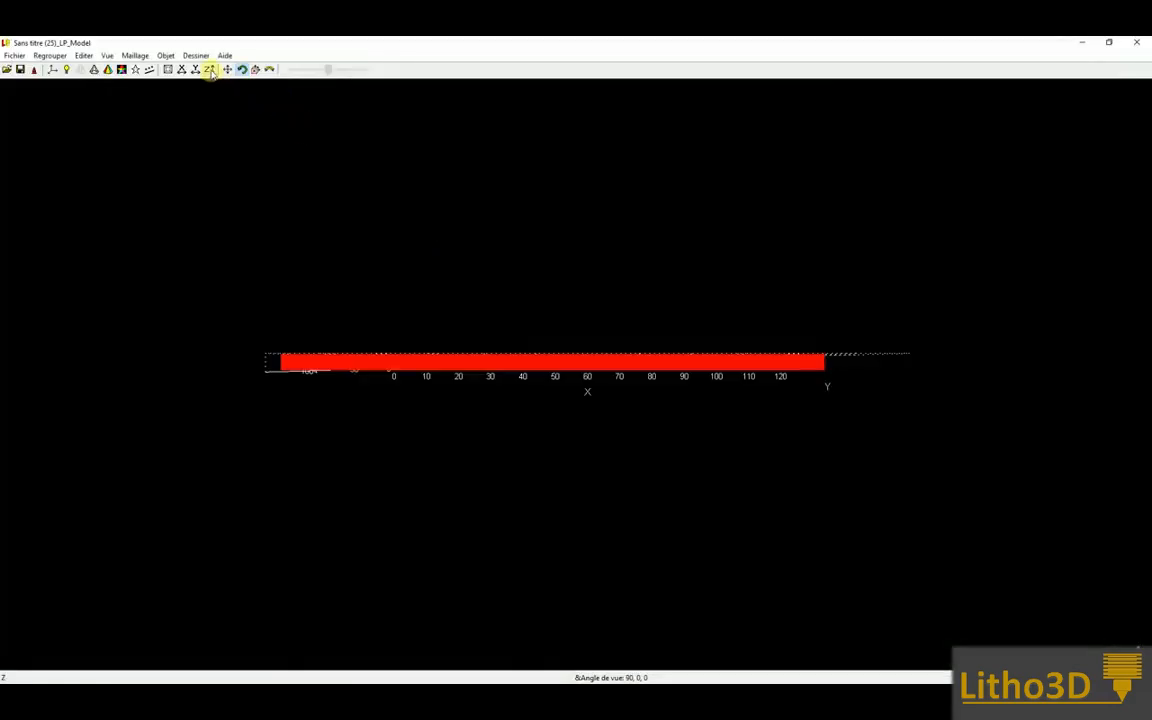
left_click(183, 69)
left_click(183, 69)
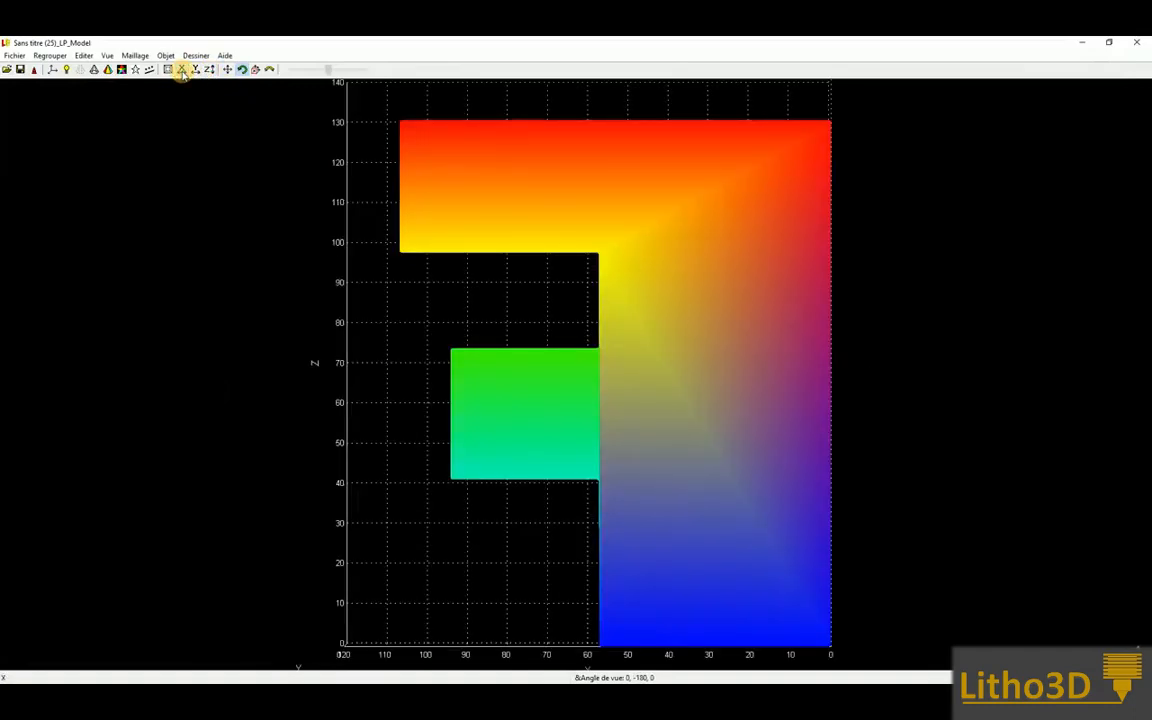
left_click(181, 70)
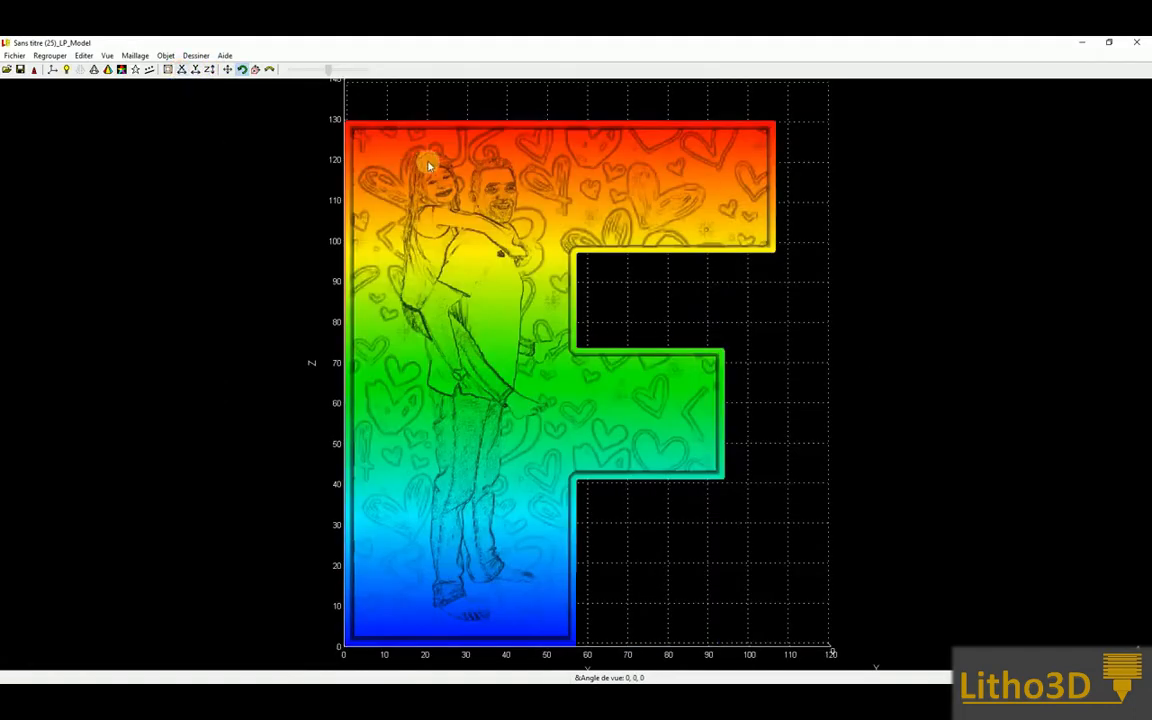
scroll(481, 203, "up", 1)
scroll(481, 203, "down", 2)
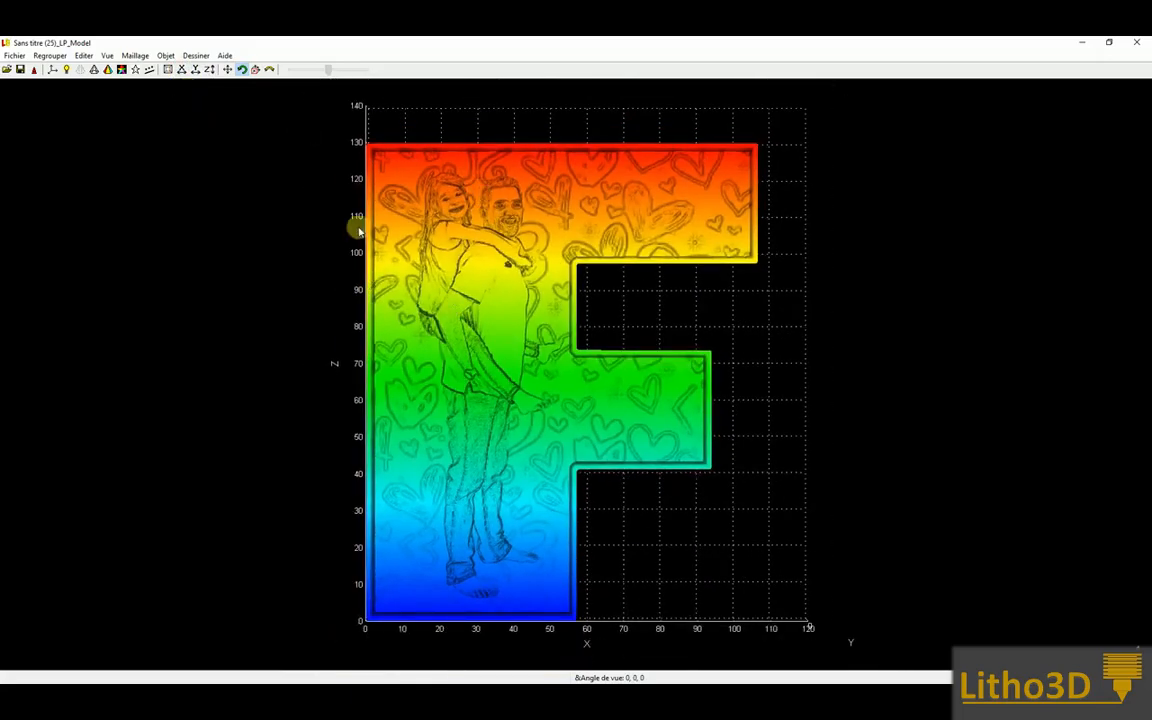
Resize the F lithophane using Taille and Flexible, with X at 106.7 and Z at 129.8
left_click(166, 56)
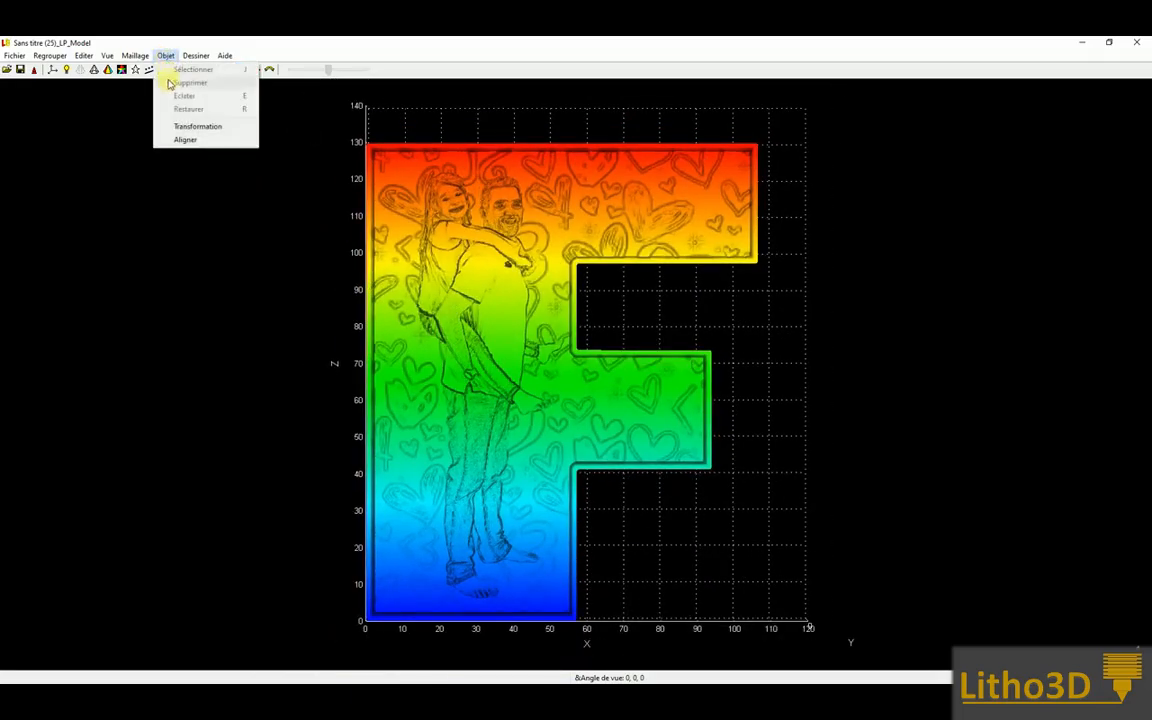
left_click(185, 124)
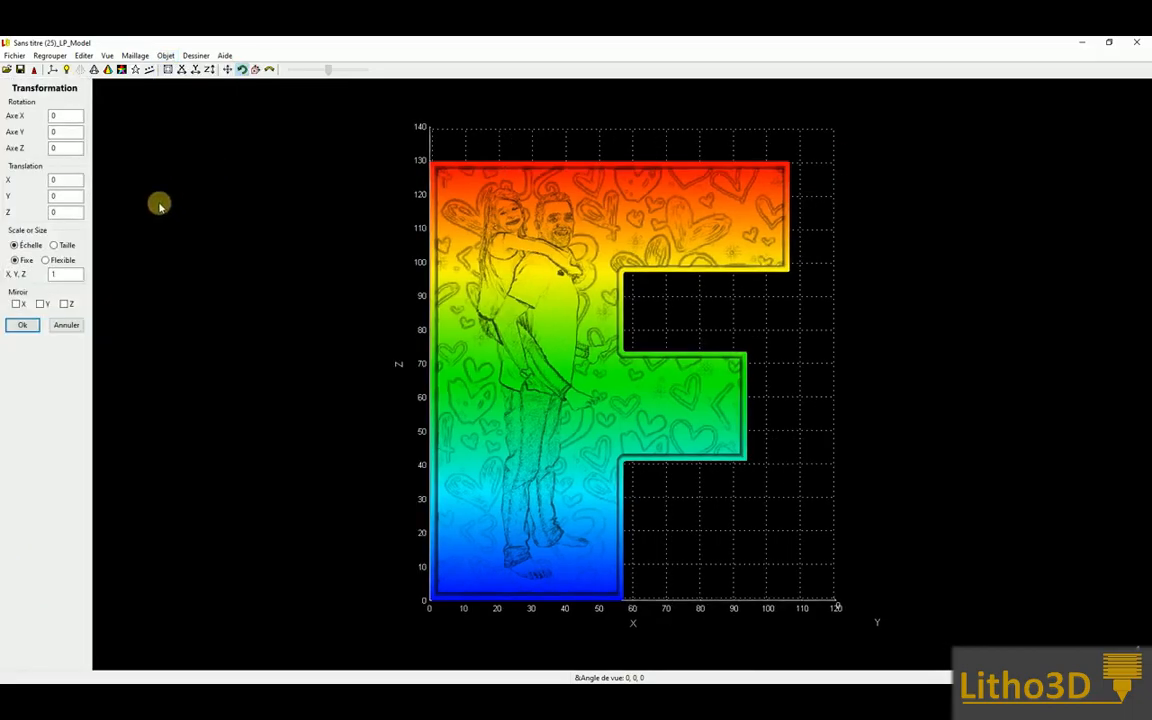
left_click(55, 246)
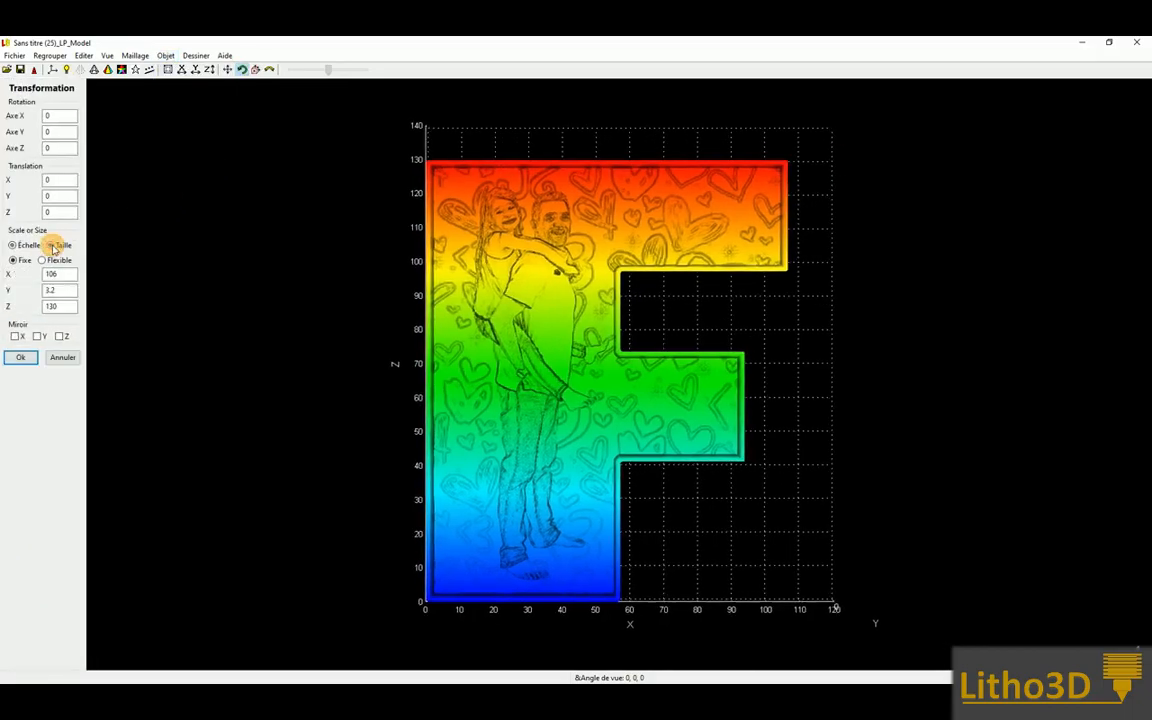
left_click(43, 260)
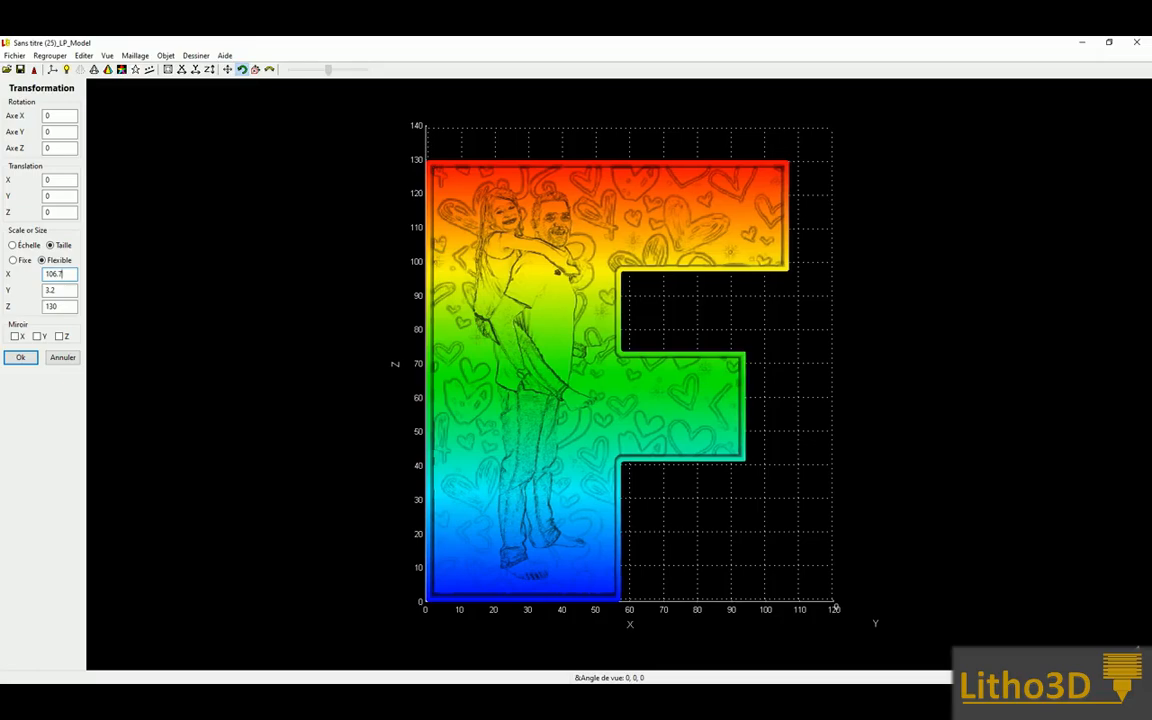
left_click(68, 307)
left_click(57, 306)
left_click(68, 273)
left_click(30, 360)
Export the resized F lithophane as an STL mesh, replacing Sans titre (25)_LP_Model.stl in its stencil folder
left_click(15, 56)
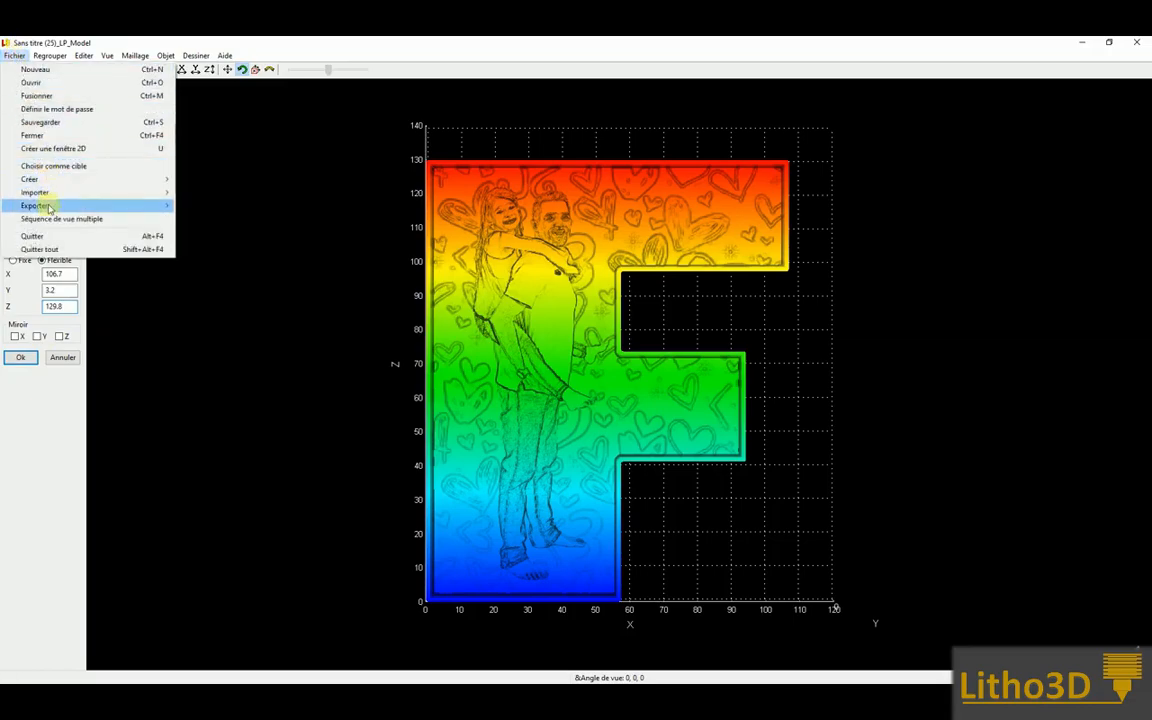
mouse_move(48, 206)
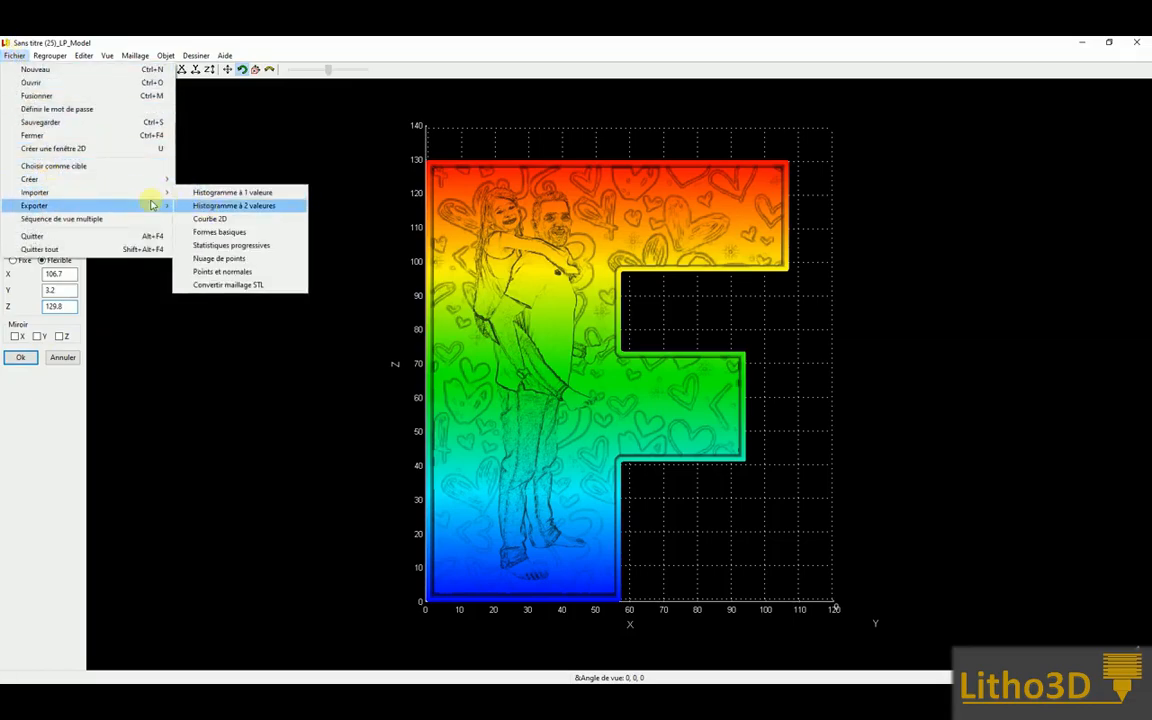
left_click(205, 284)
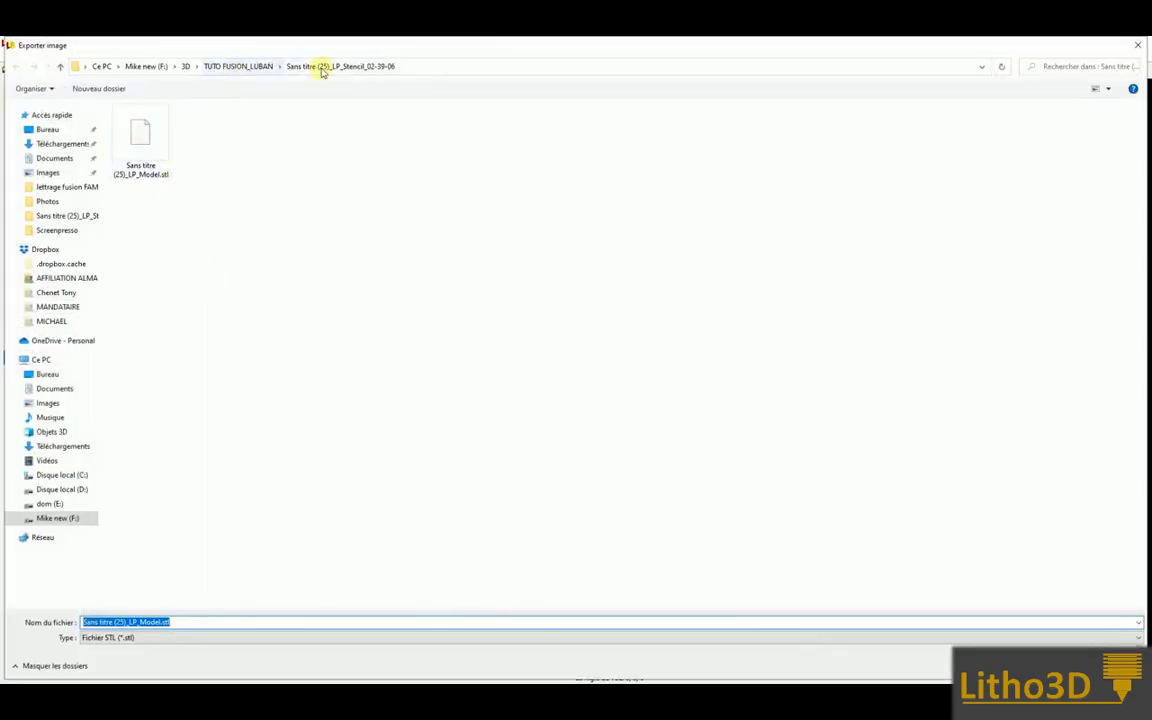
left_click(1036, 660)
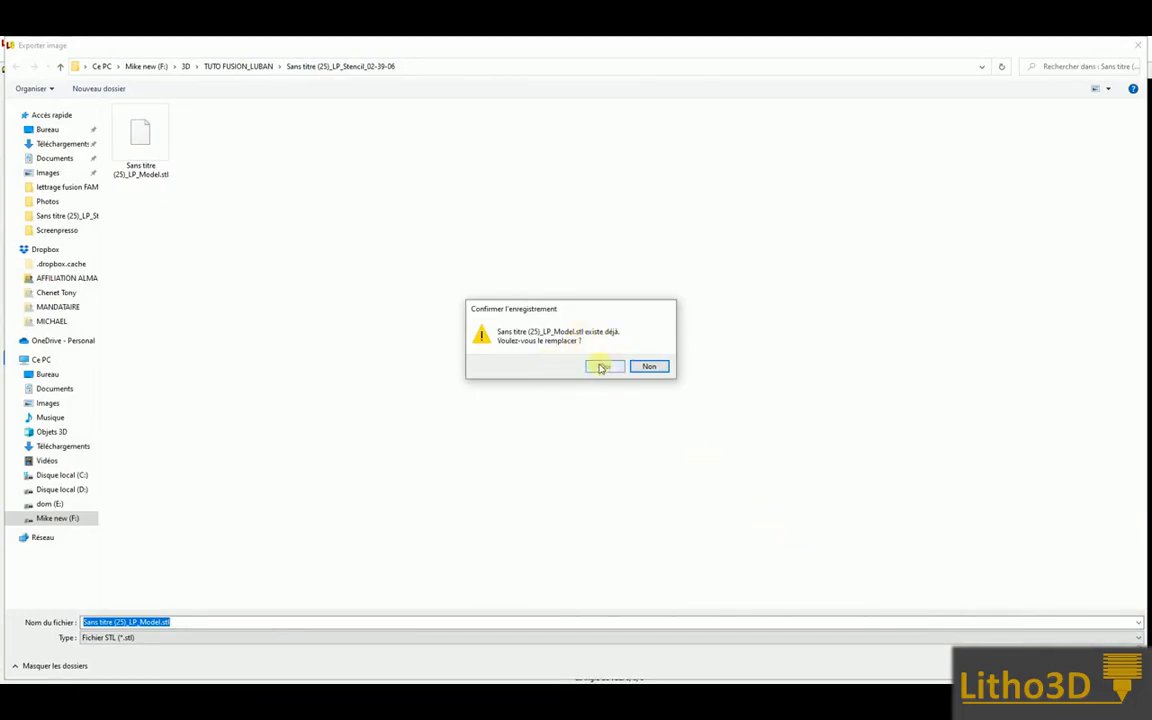
left_click(601, 367)
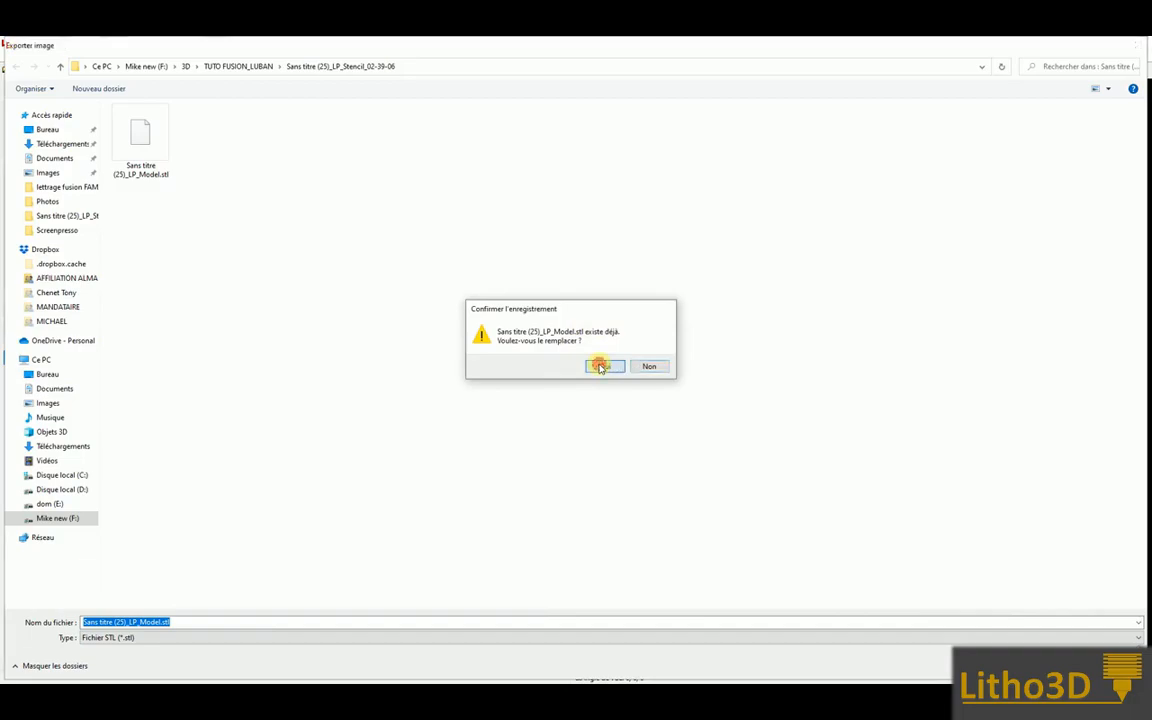
scroll(528, 210, "down", 2)
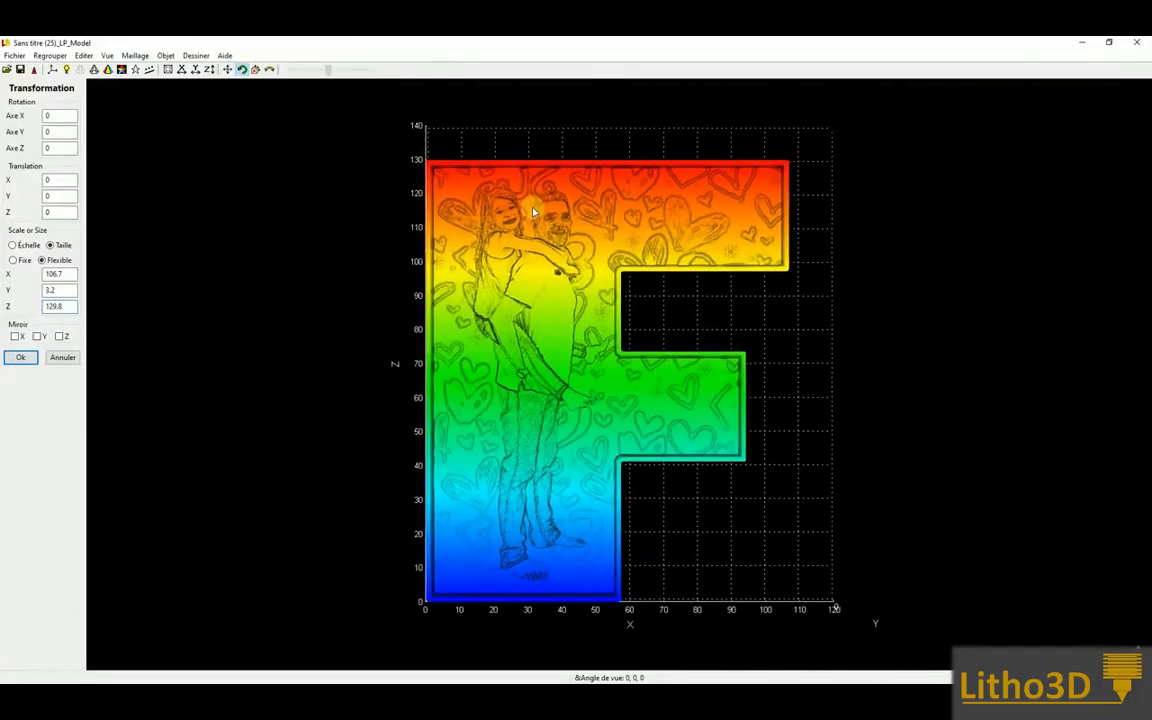
mouse_move(555, 223)
left_mouse_down()
mouse_move(607, 249)
mouse_move(556, 241)
mouse_move(559, 220)
mouse_move(532, 222)
left_mouse_up()
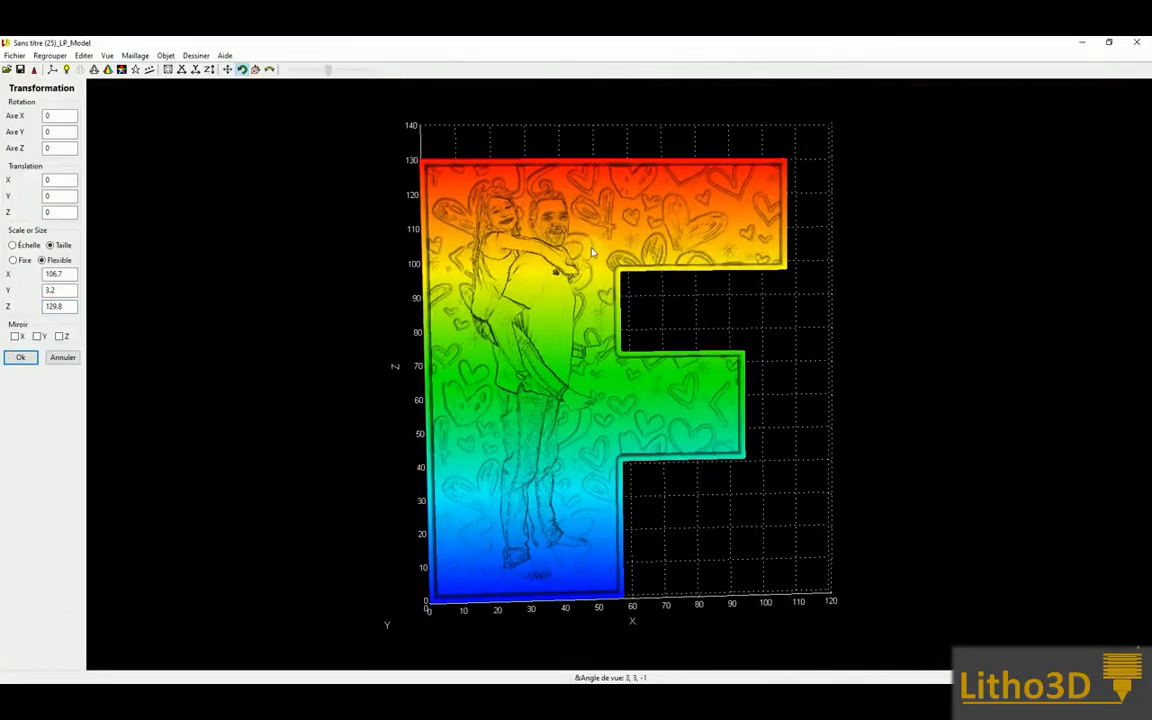
Switch to Fusion 360 and insert the mesh Sans titre (25)_LP_Model.stl from the Sans titre (25)_LP_Stencil_02-39-06 folder
left_click(1085, 46)
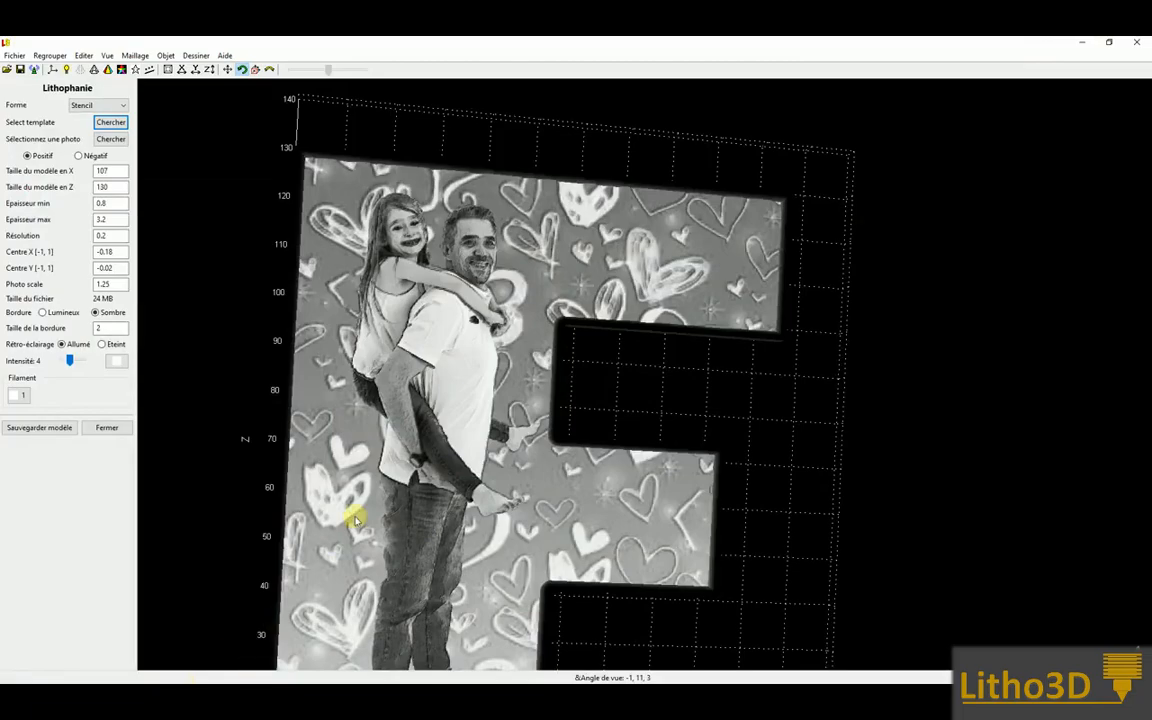
key("super")
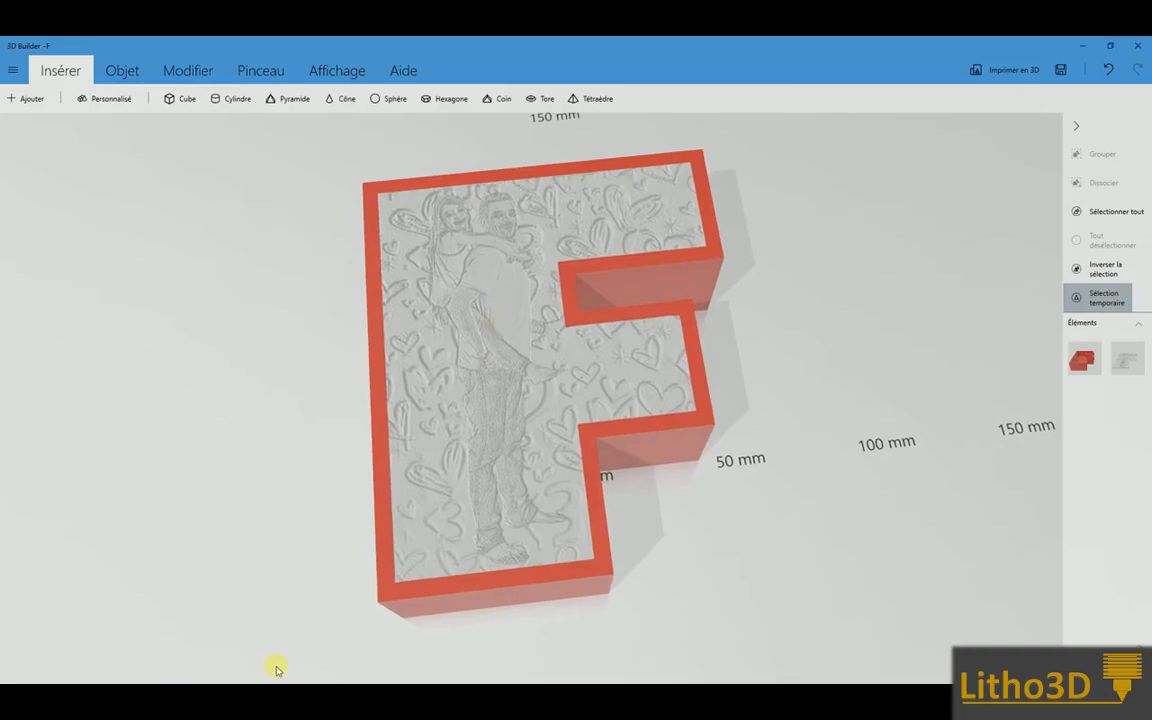
key("super")
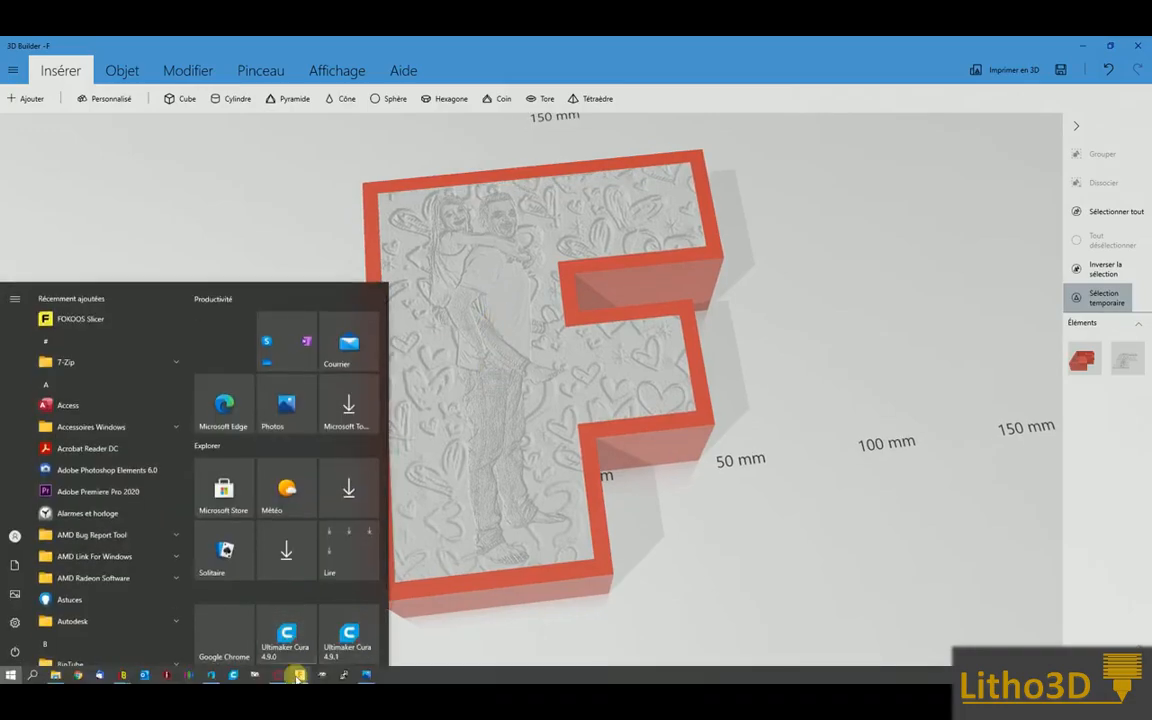
left_click(296, 672)
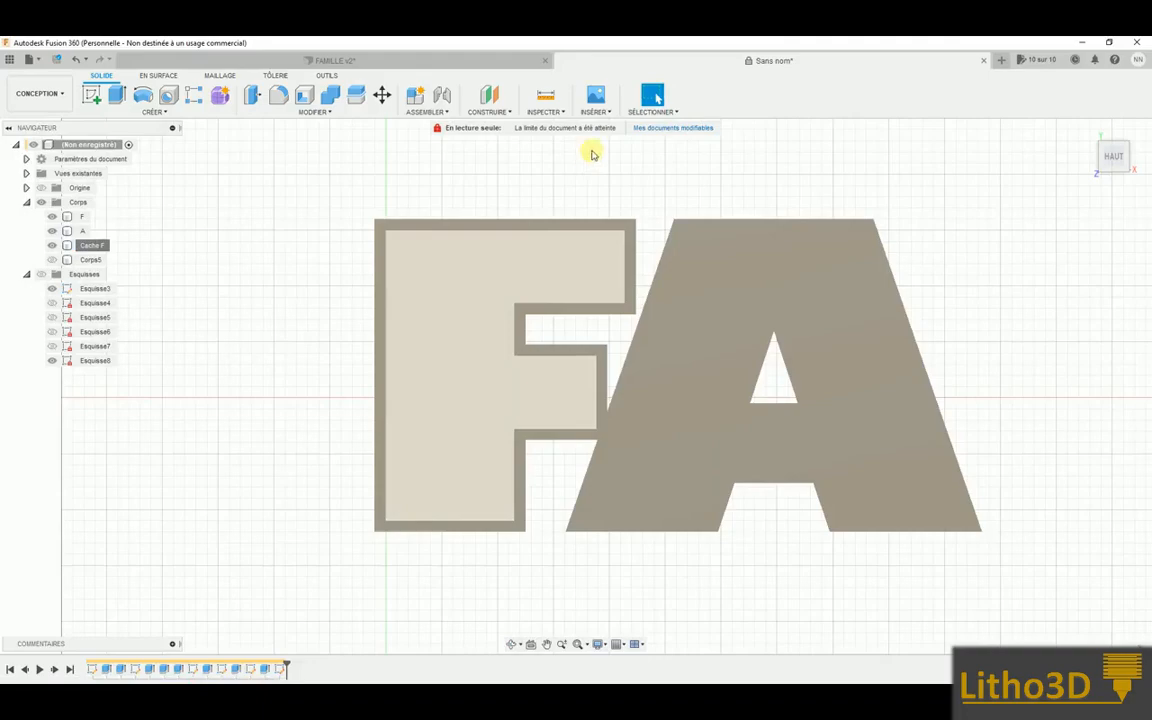
left_click(595, 111)
left_click(622, 204)
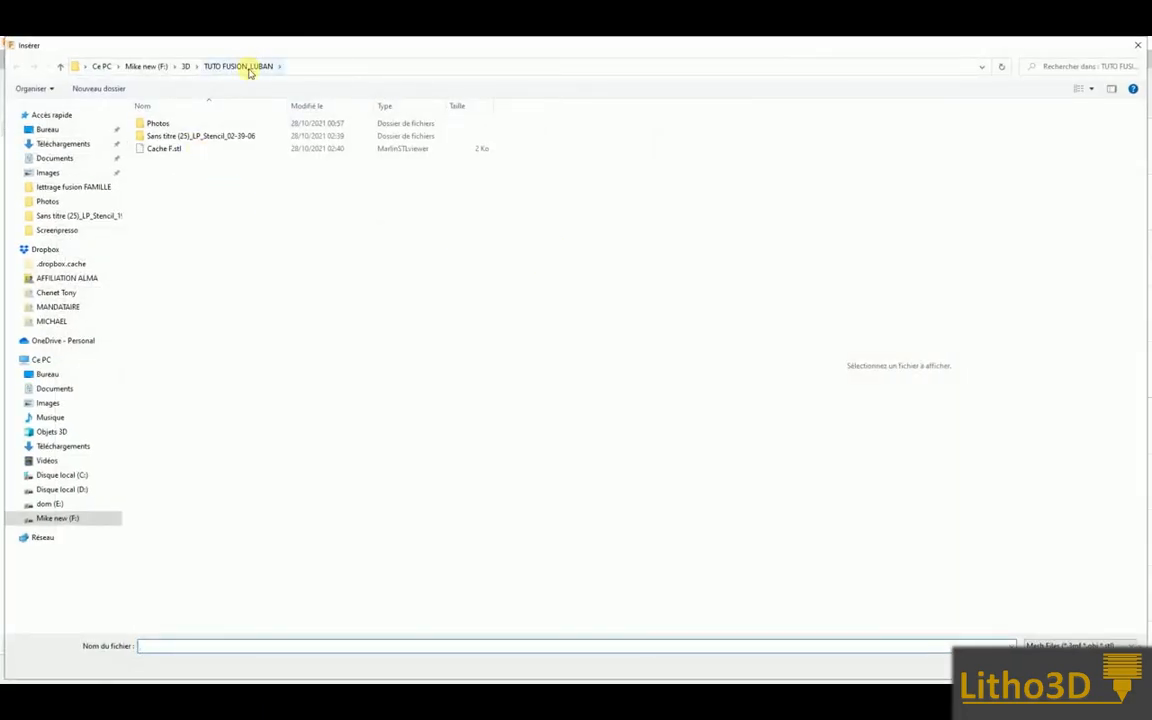
double_click(180, 137)
left_click(181, 151)
key("Return")
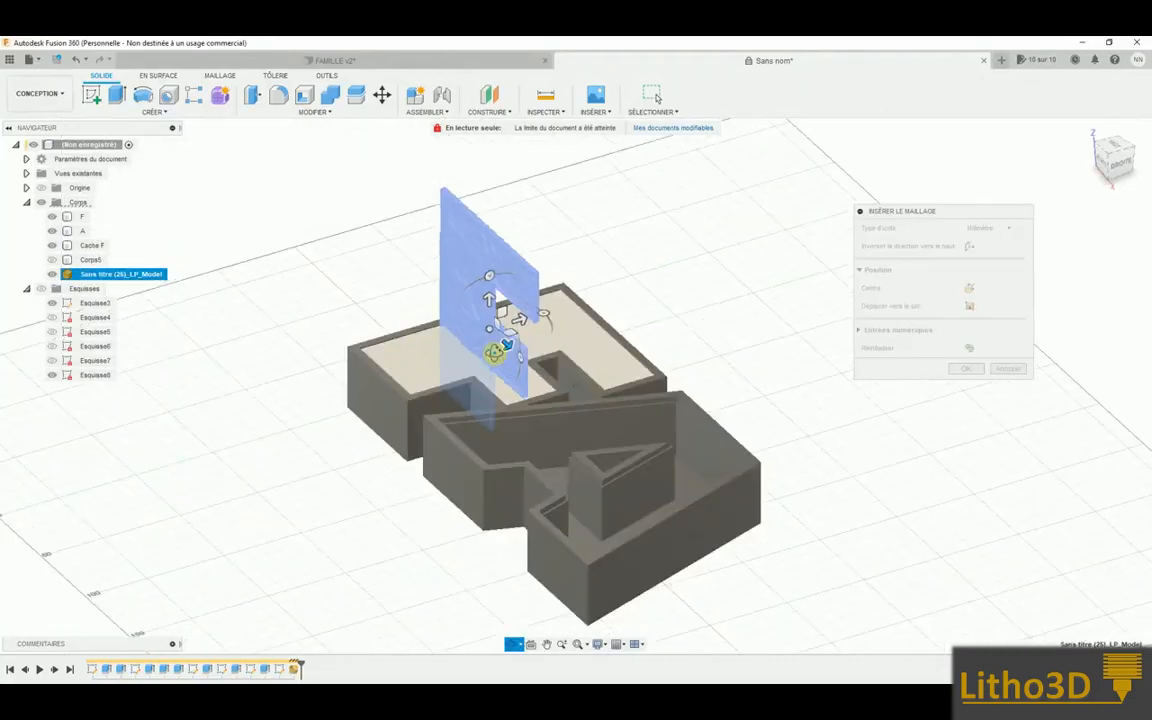
Rotate the inserted lithophane mesh from upright to flat, levelling it parallel to the F letter's top face
left_click_drag(529, 306, 552, 317)
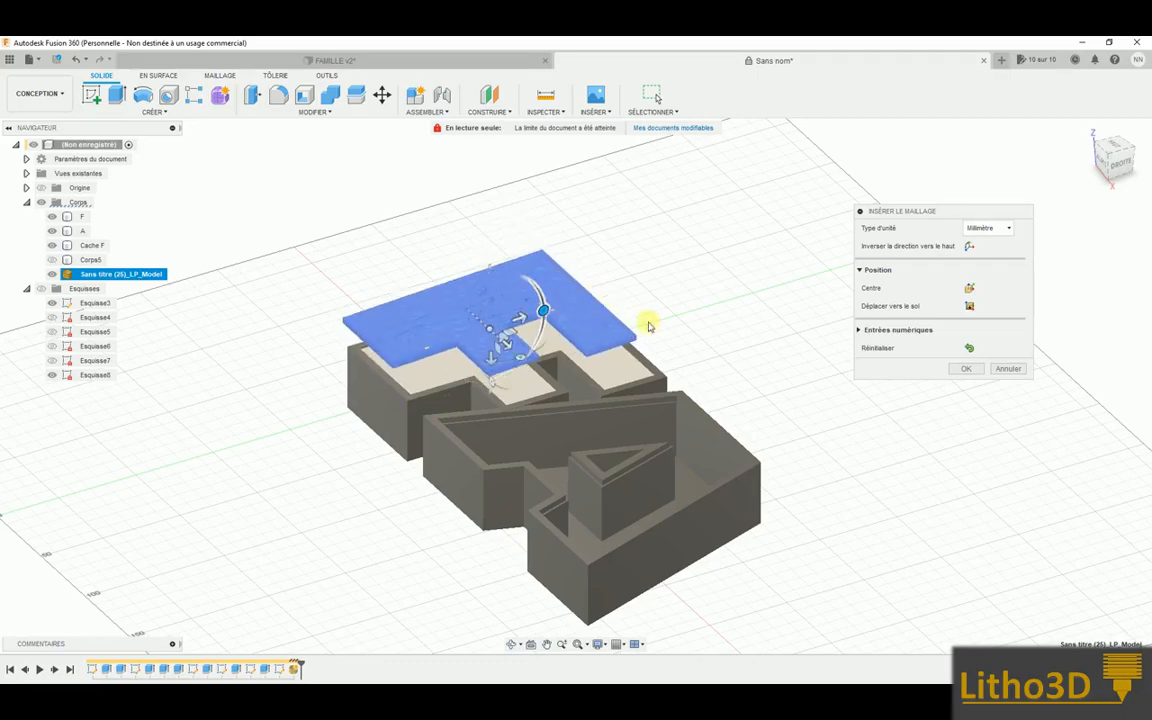
middle_click_drag(681, 334, 615, 305, "shift")
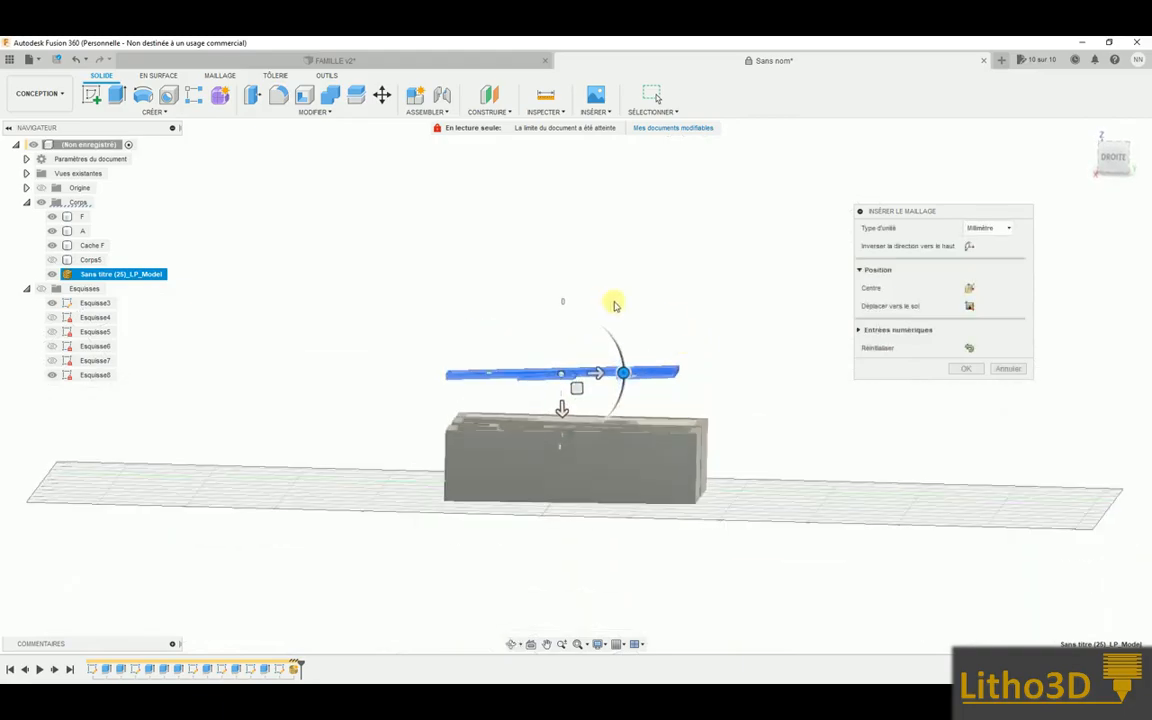
left_click(1114, 155)
scroll(615, 385, "up", 6)
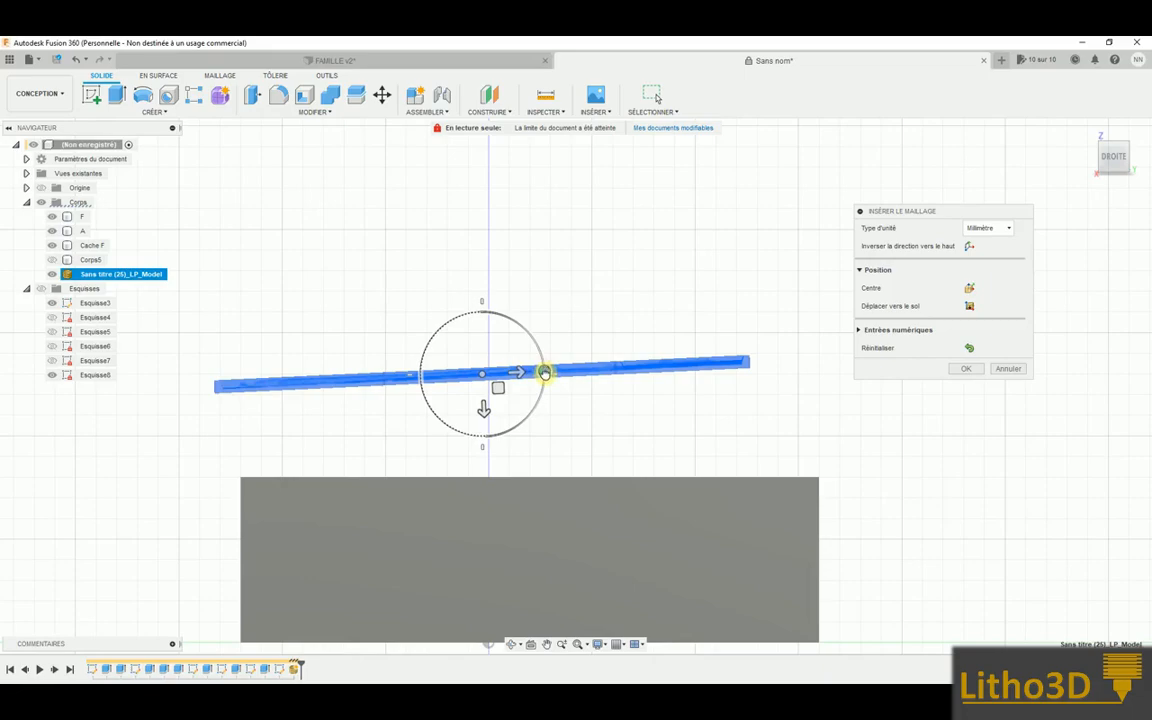
left_click_drag(544, 372, 544, 375)
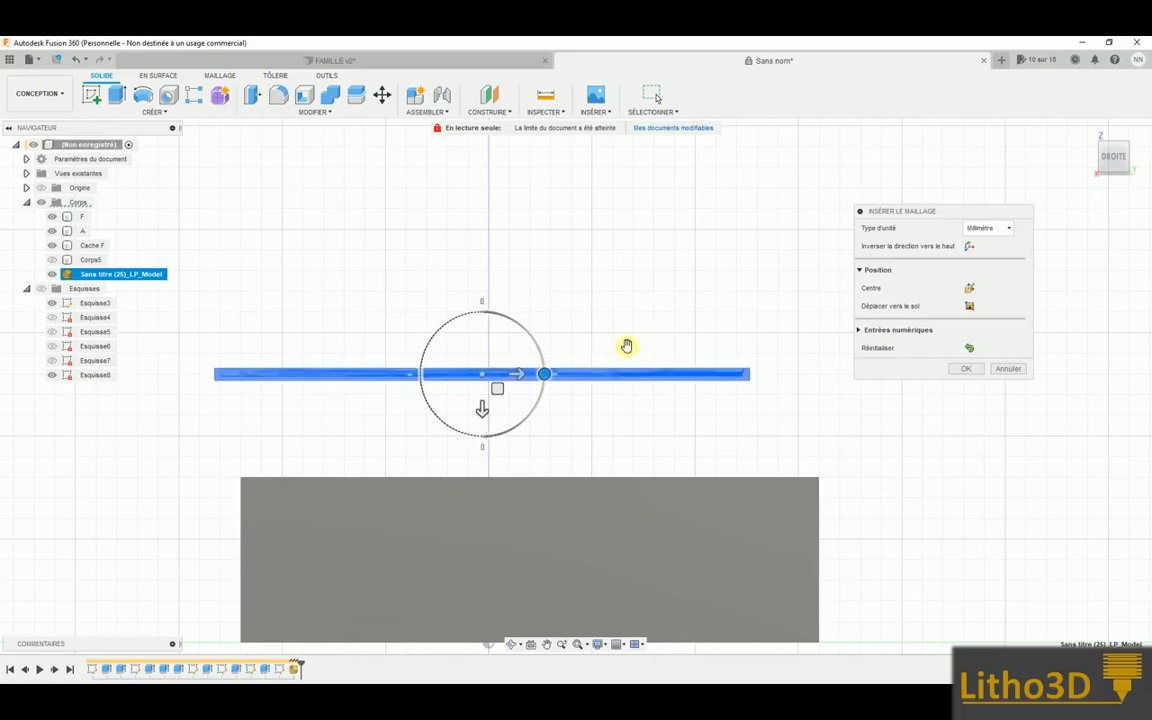
middle_click_drag(566, 270, 723, 376, "shift")
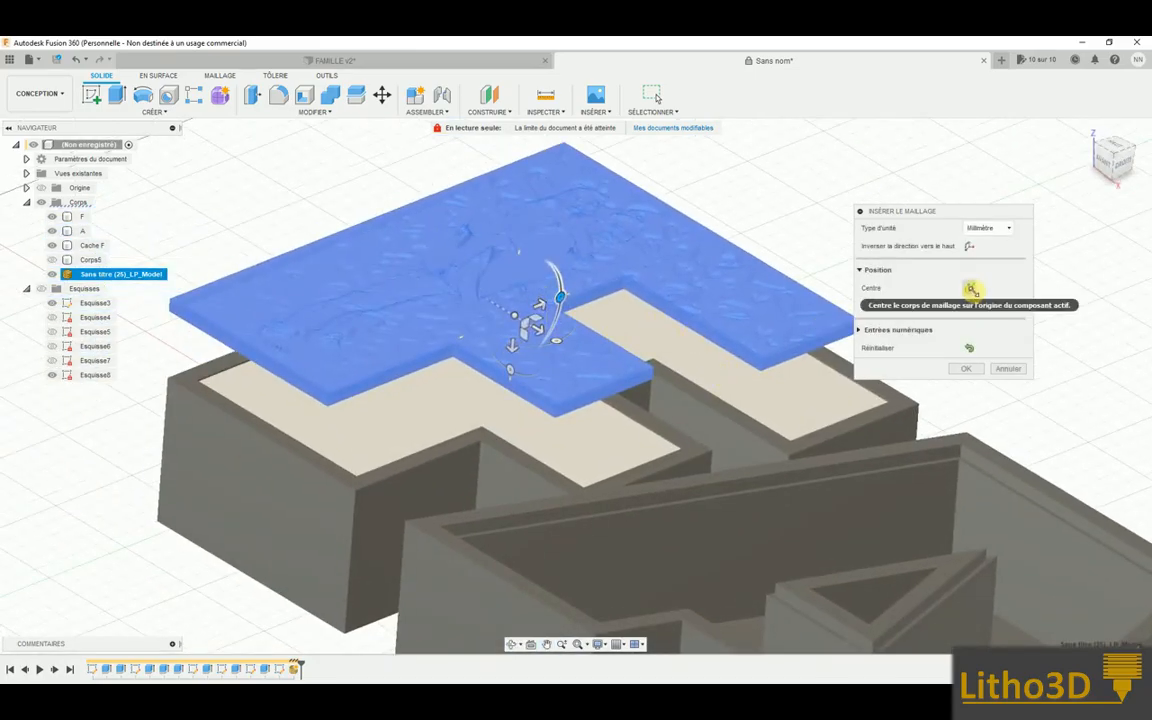
Centre the lithophane mesh on the component origin, move it to the ground, and hide the Cache F body
left_click(970, 288)
left_click(968, 304)
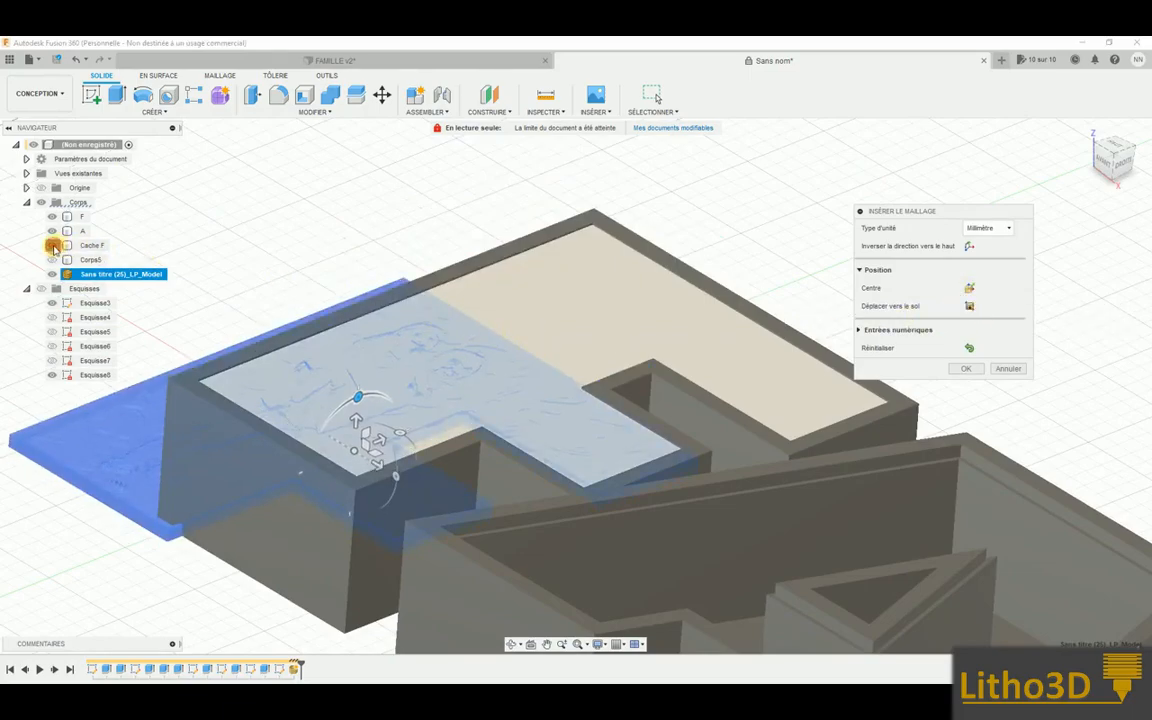
left_click(52, 245)
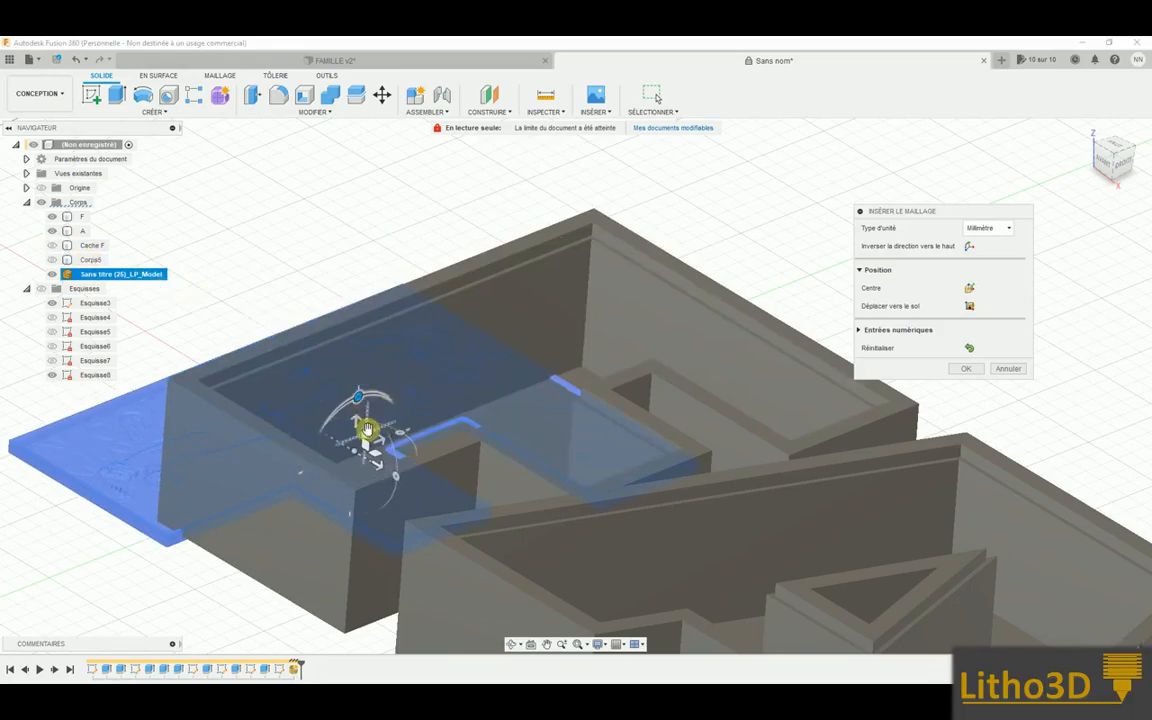
Raise and slide the lithophane mesh until it sits in the F letter's recess, and accept the insertion
left_click_drag(360, 424, 361, 287)
left_click_drag(388, 328, 559, 400)
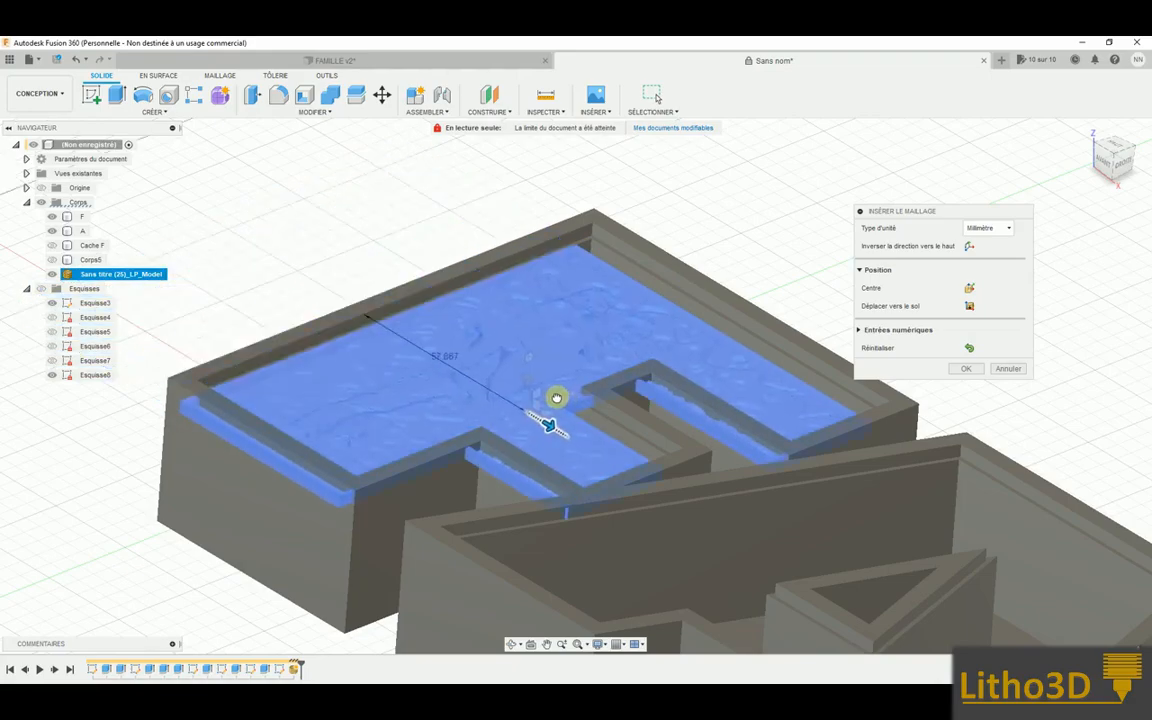
mouse_move(551, 394)
left_mouse_down()
mouse_move(538, 398)
mouse_move(577, 367)
mouse_move(565, 380)
left_mouse_up()
middle_click_drag(453, 242, 757, 322, "shift")
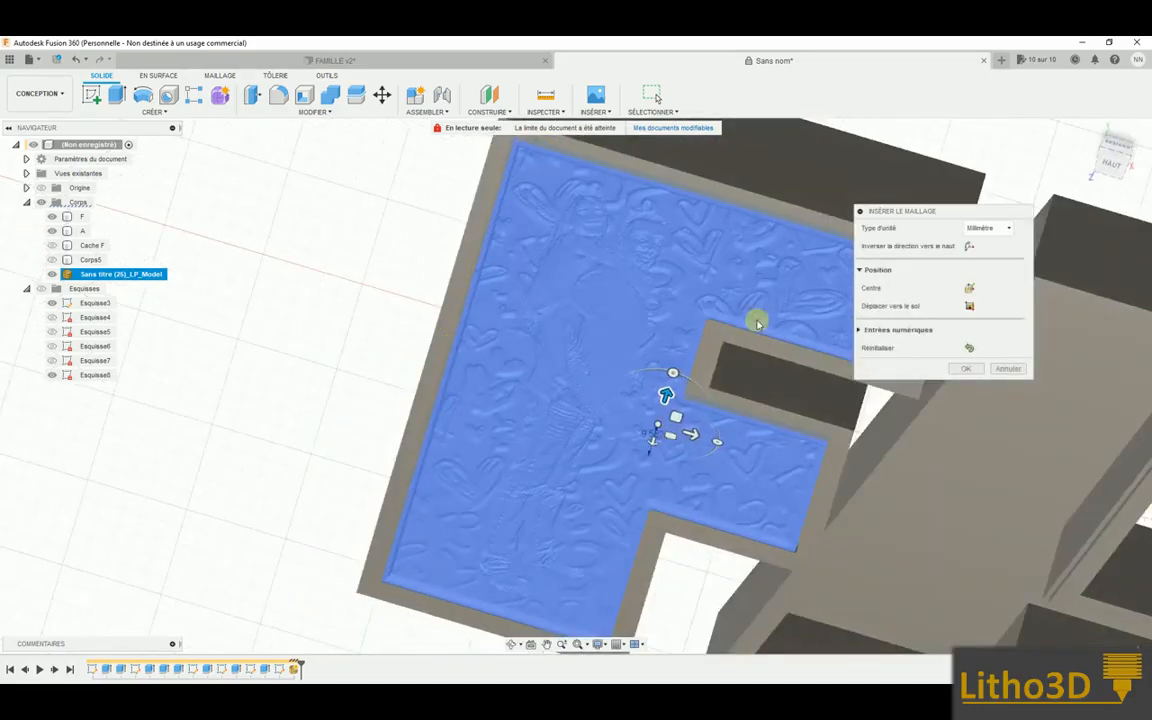
left_click(964, 368)
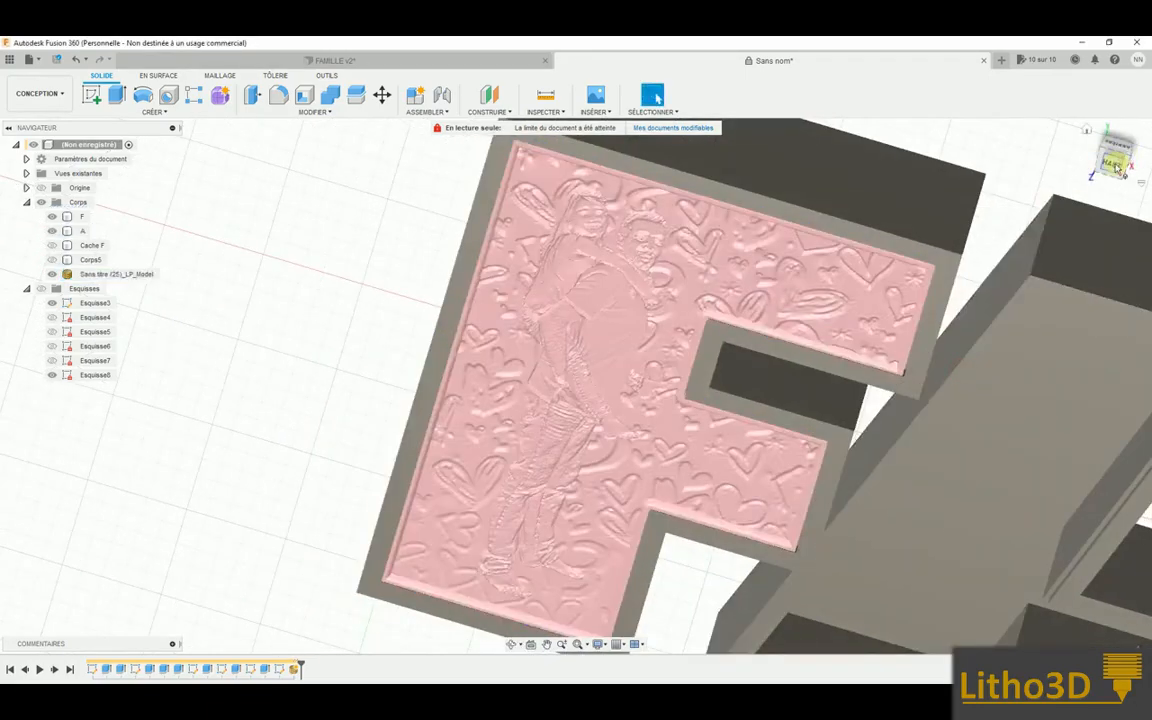
Examine the lithophane's fit in the F letter from above and at an angle, checking the gap along its edges
left_click(1116, 165)
middle_click_drag(743, 339, 576, 189)
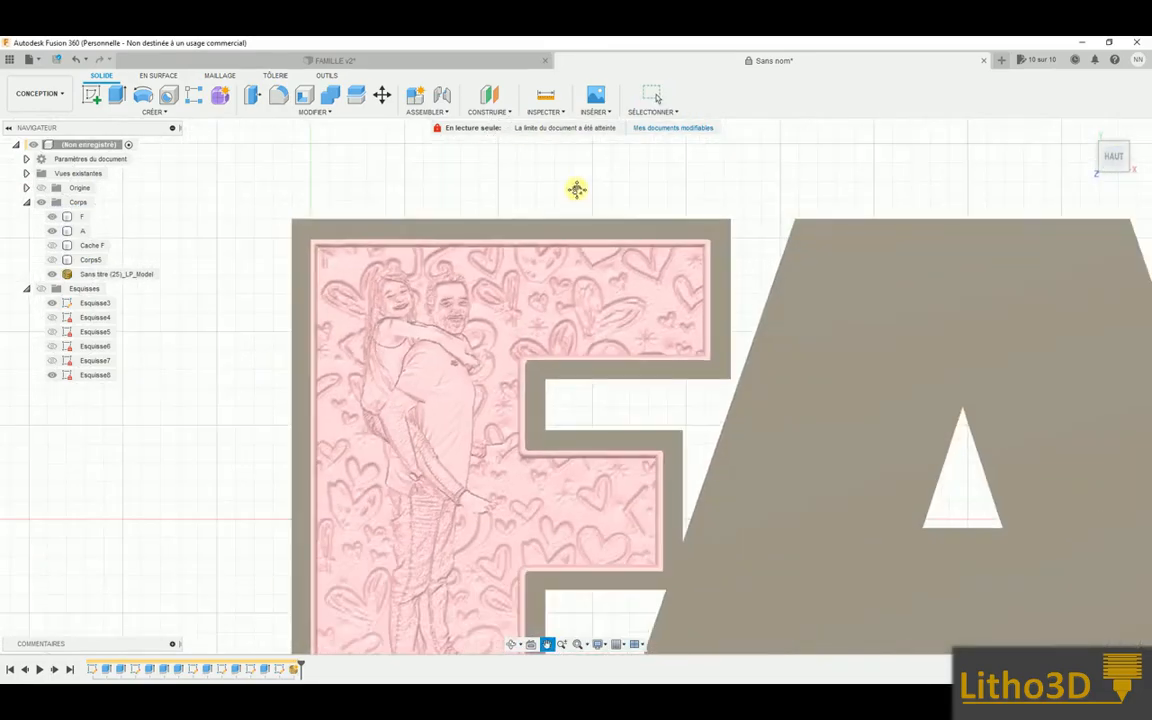
scroll(576, 189, "down", 5)
left_click(586, 319)
middle_click_drag(604, 404, 579, 393, "shift")
scroll(661, 265, "up", 6)
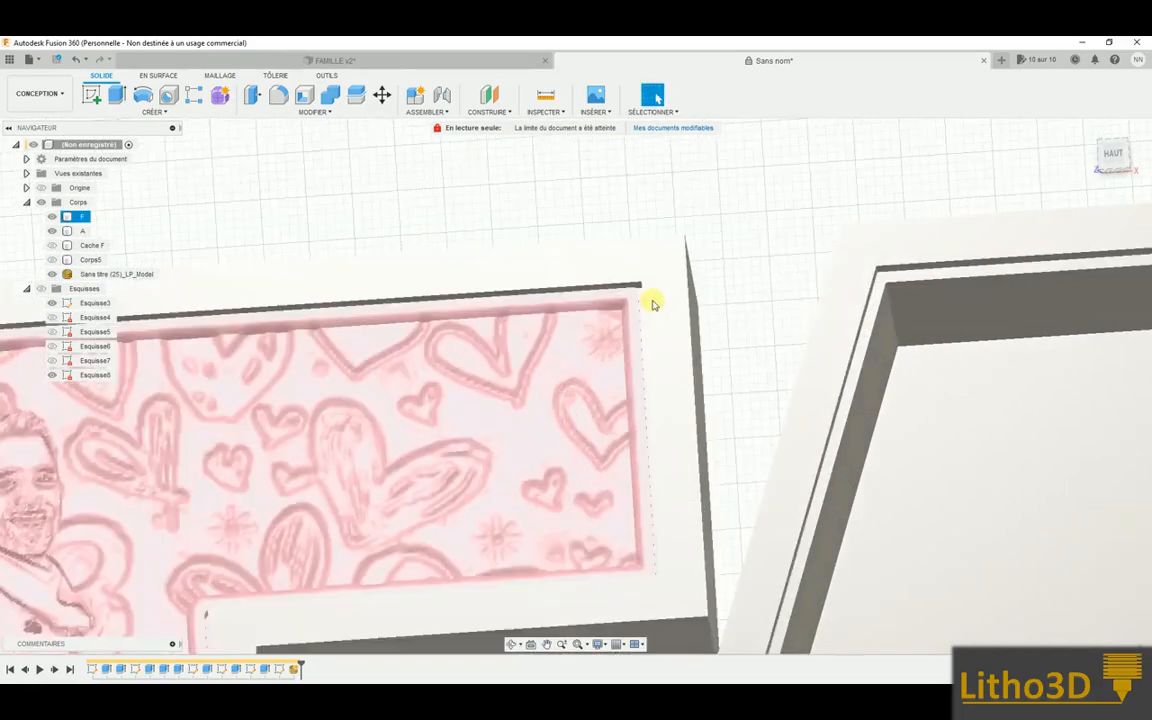
scroll(652, 304, "up", 2)
middle_click_drag(625, 316, 630, 324, "shift")
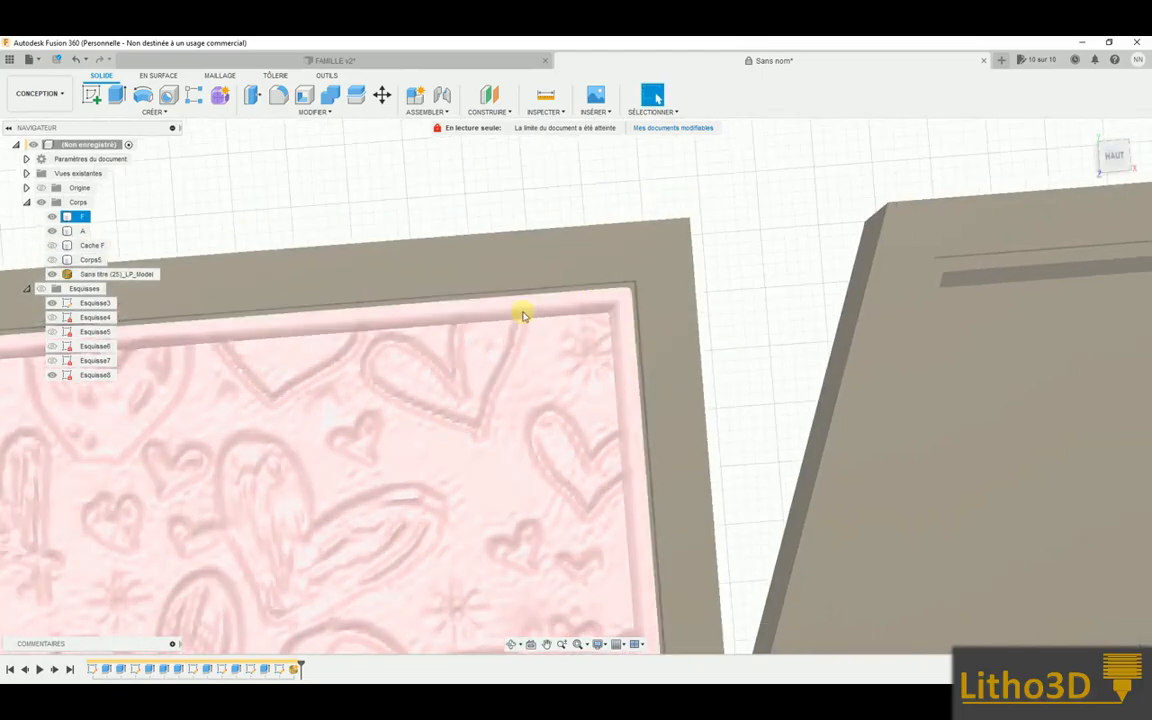
middle_click_drag(486, 285, 793, 238)
middle_click_drag(620, 260, 826, 285)
scroll(826, 286, "down", 3)
scroll(759, 300, "down", 3)
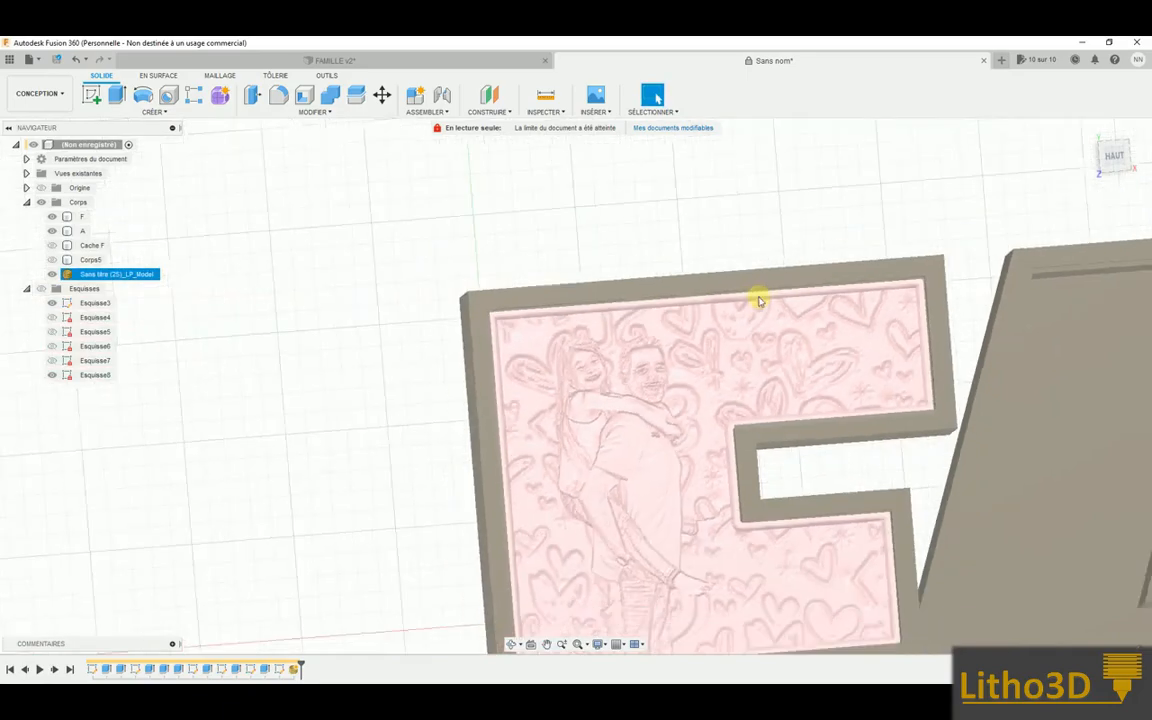
middle_click_drag(681, 383, 687, 351, "shift")
middle_click_drag(750, 377, 540, 283)
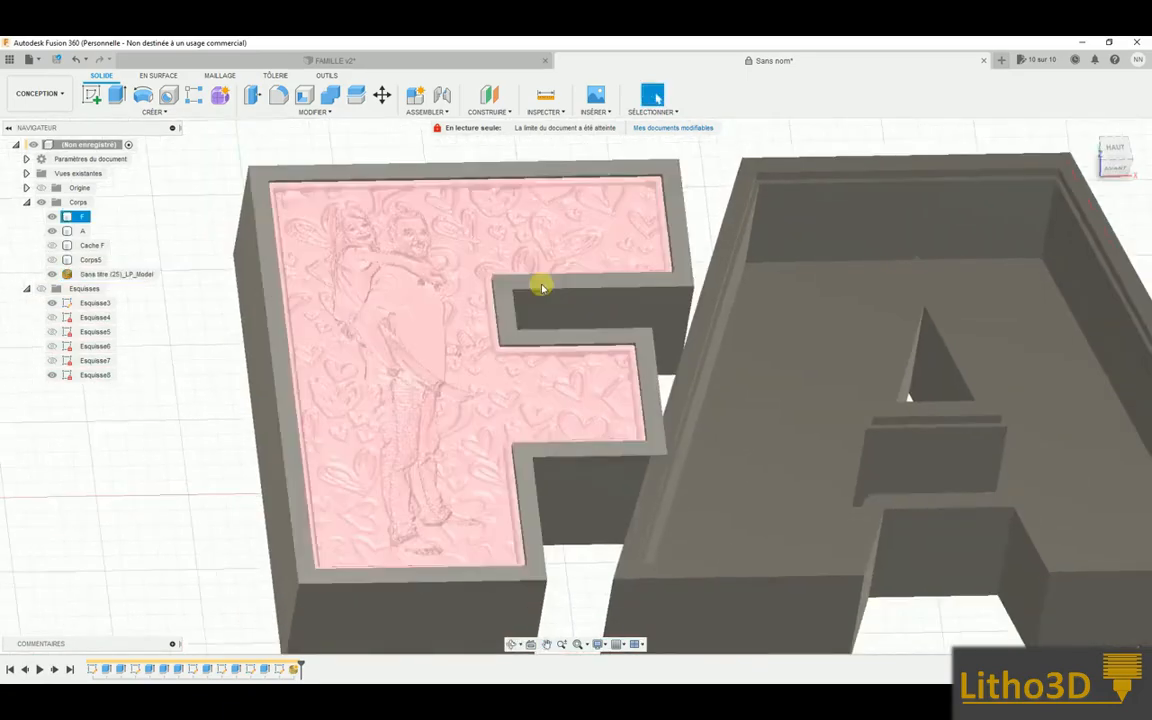
scroll(540, 283, "down", 2)
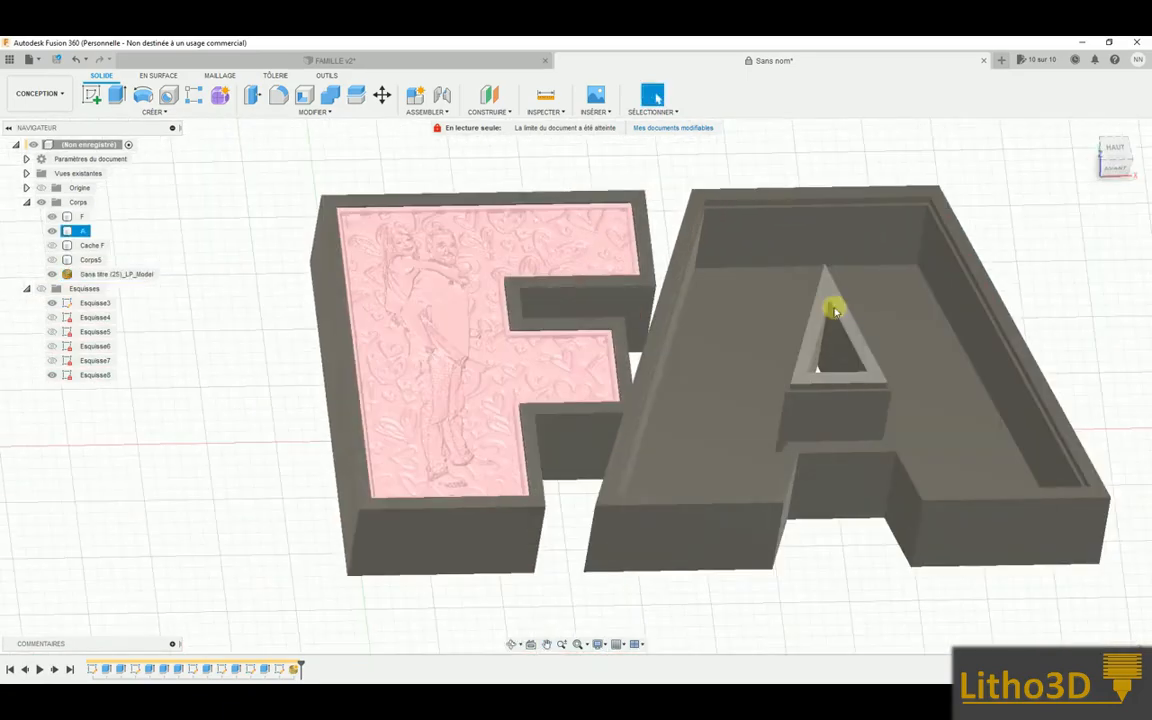
left_click(497, 210)
left_click(463, 275)
middle_click_drag(477, 260, 470, 275, "shift")
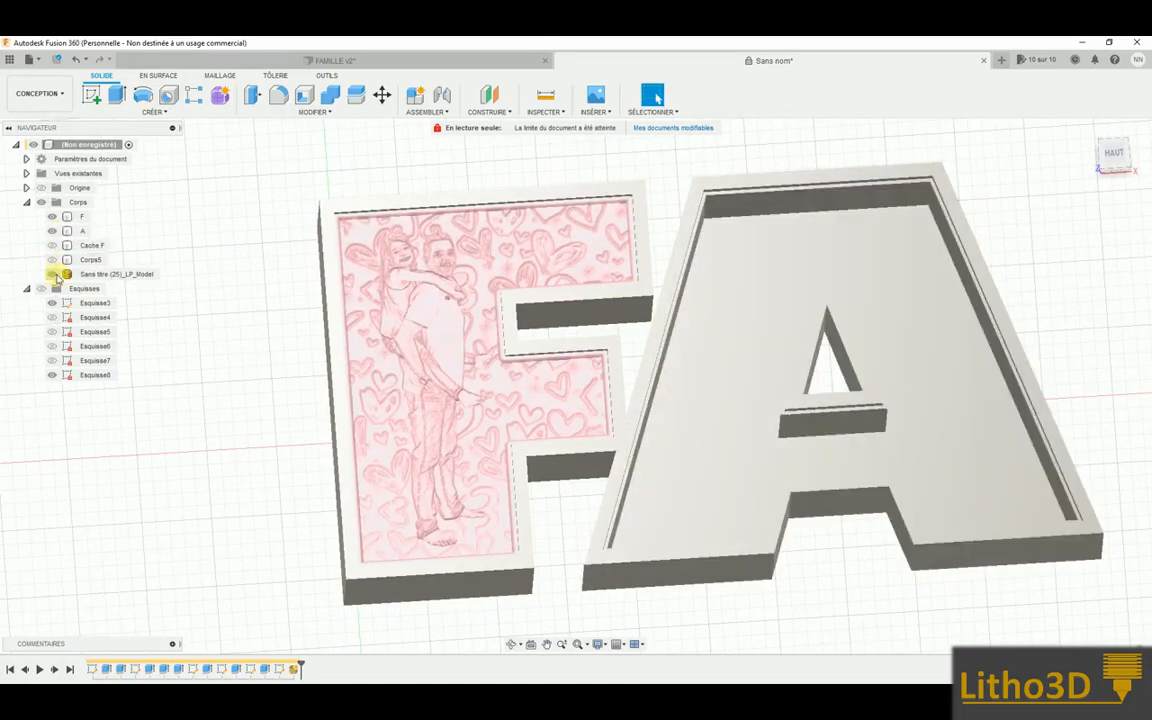
Hide the lithophane mesh and inspect the cover ledges inside the hollow F and A letters
left_click(55, 275)
middle_click_drag(440, 385, 639, 445, "shift")
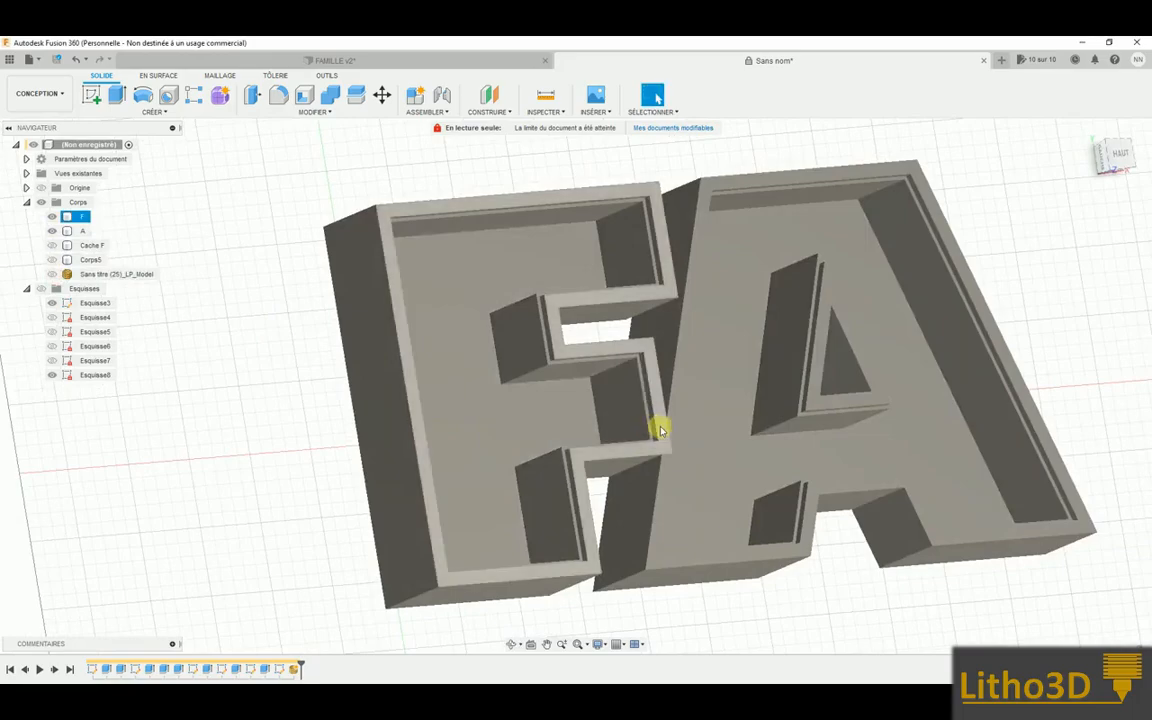
mouse_move(635, 432)
middle_mouse_down("shift")
mouse_move(586, 424)
mouse_move(720, 406)
mouse_move(535, 429)
mouse_move(622, 411)
middle_mouse_up("shift")
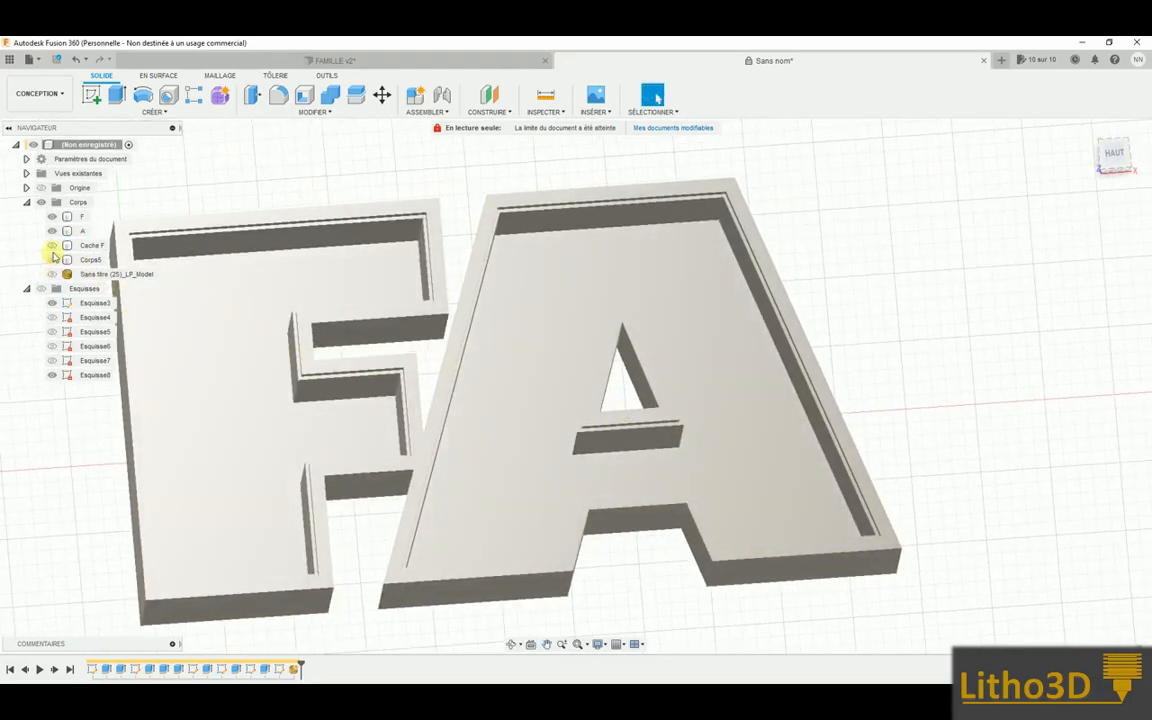
Show the Cache F and Corps5 bodies and check how the cover sits in the A letter
left_click(52, 259)
left_click(52, 245)
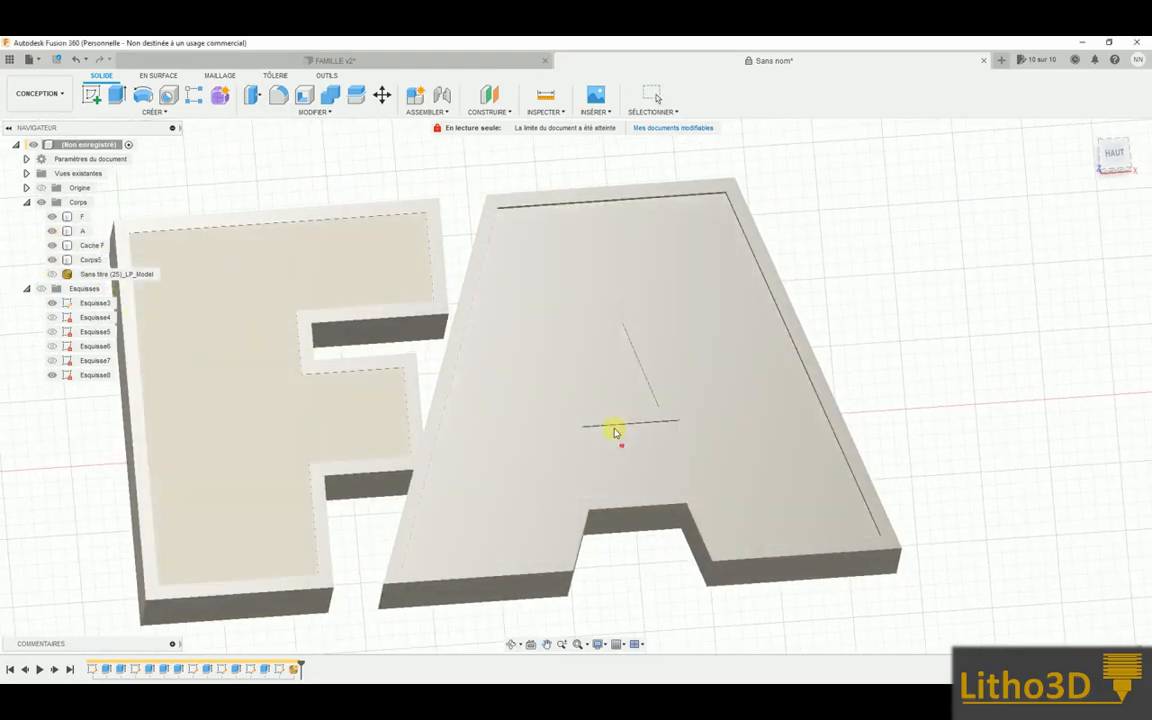
middle_click_drag(607, 416, 615, 365, "shift")
scroll(636, 387, "up", 3)
scroll(632, 379, "down", 2)
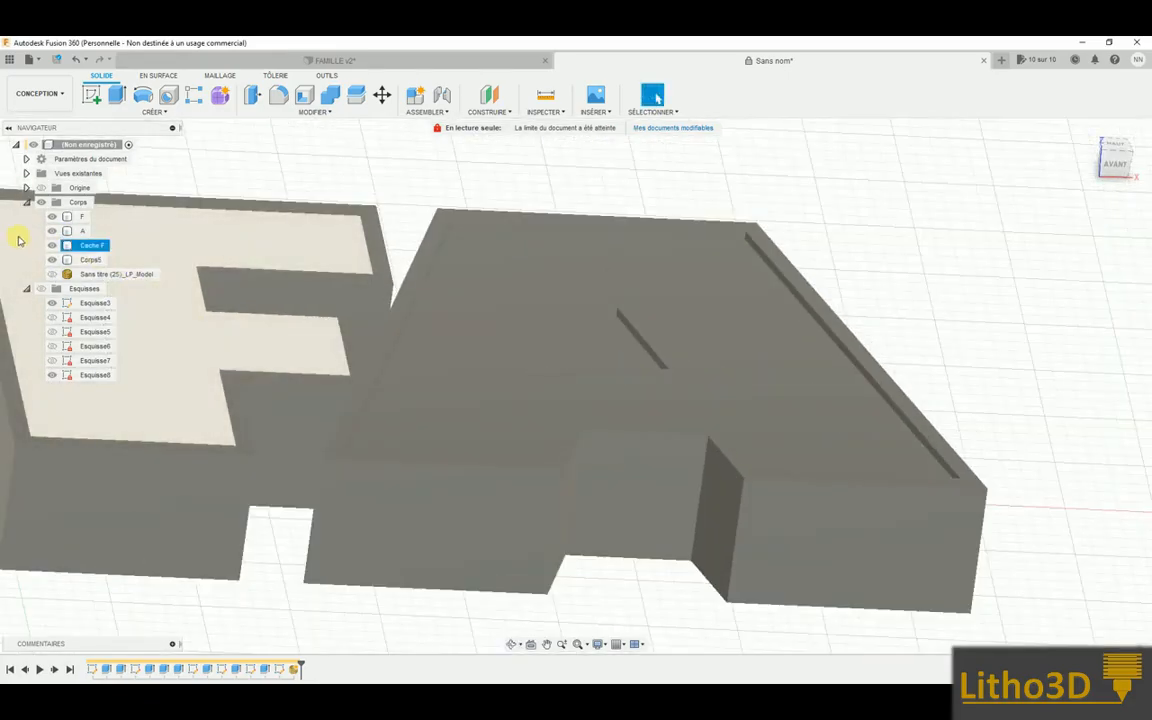
left_click(53, 259)
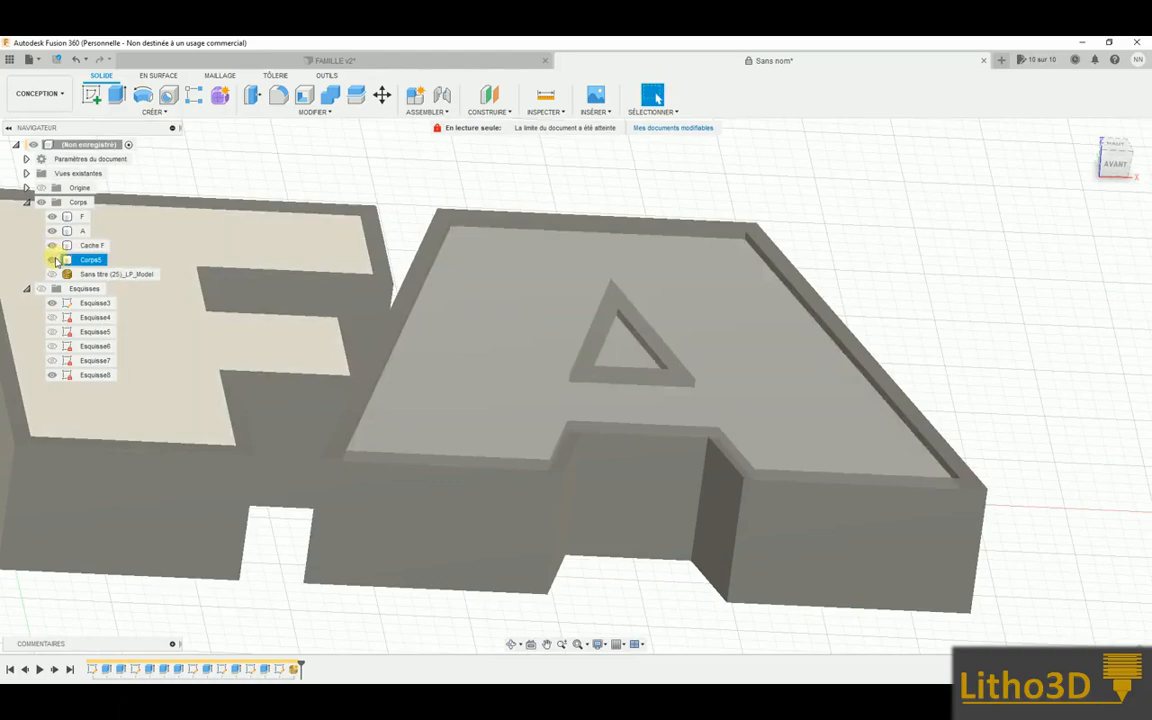
Extrude the triangular ring face at the center of the A downward as a cut of about 5.3 mm
left_click(53, 259)
left_click(588, 362)
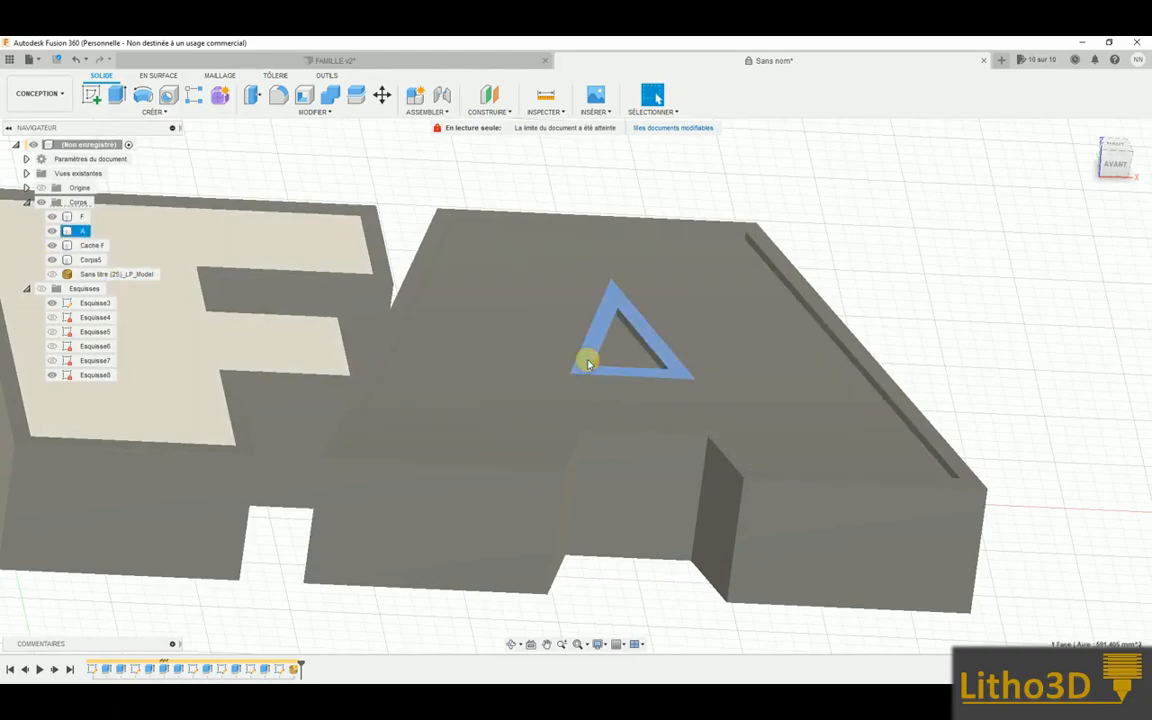
key("e")
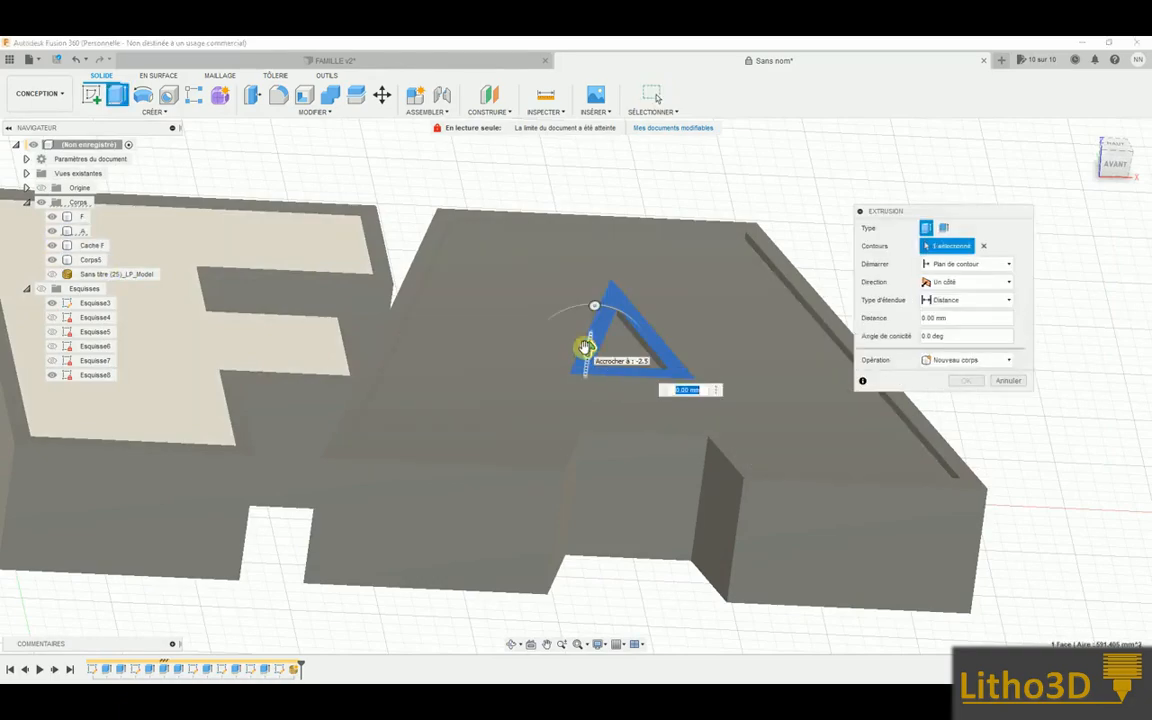
mouse_move(589, 350)
left_mouse_down()
mouse_move(581, 378)
mouse_move(584, 366)
left_mouse_up()
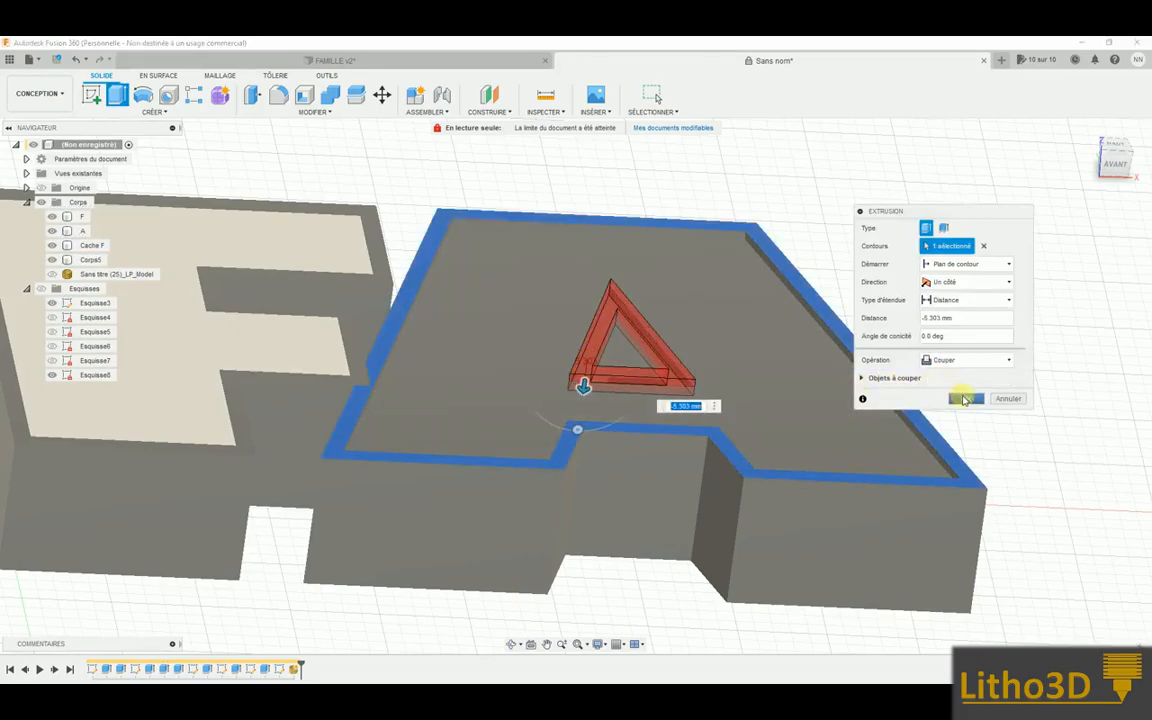
left_click(965, 399)
scroll(700, 405, "up", 5)
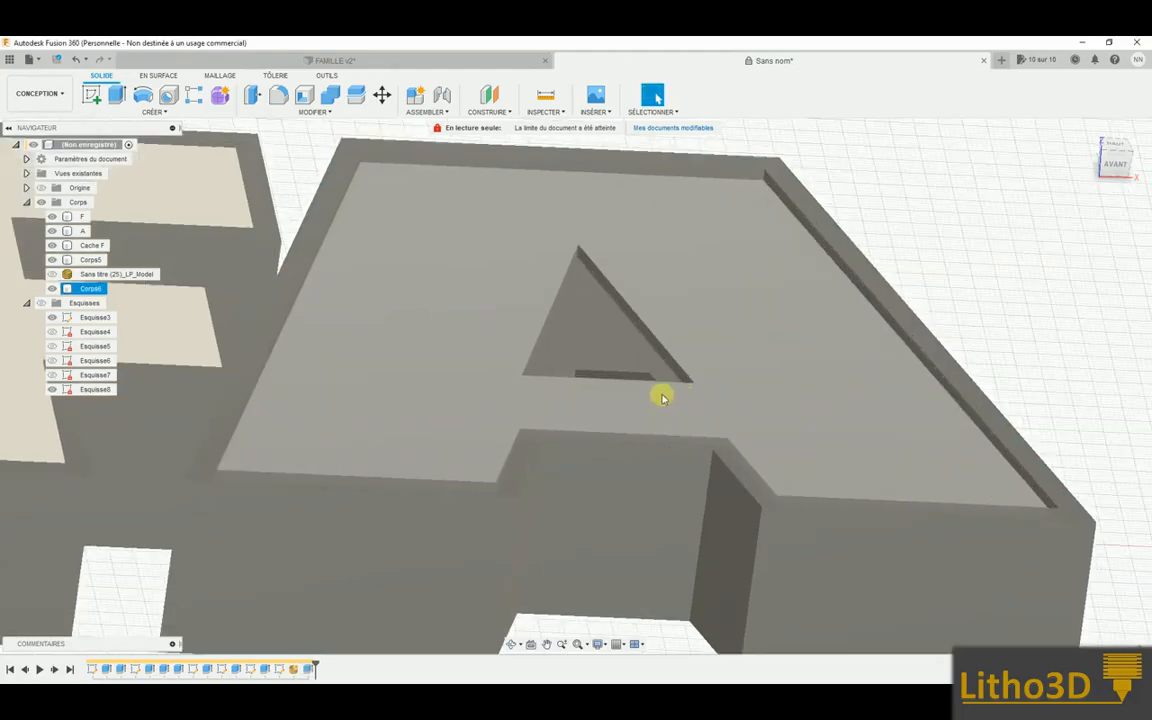
middle_click_drag(619, 388, 617, 411, "shift")
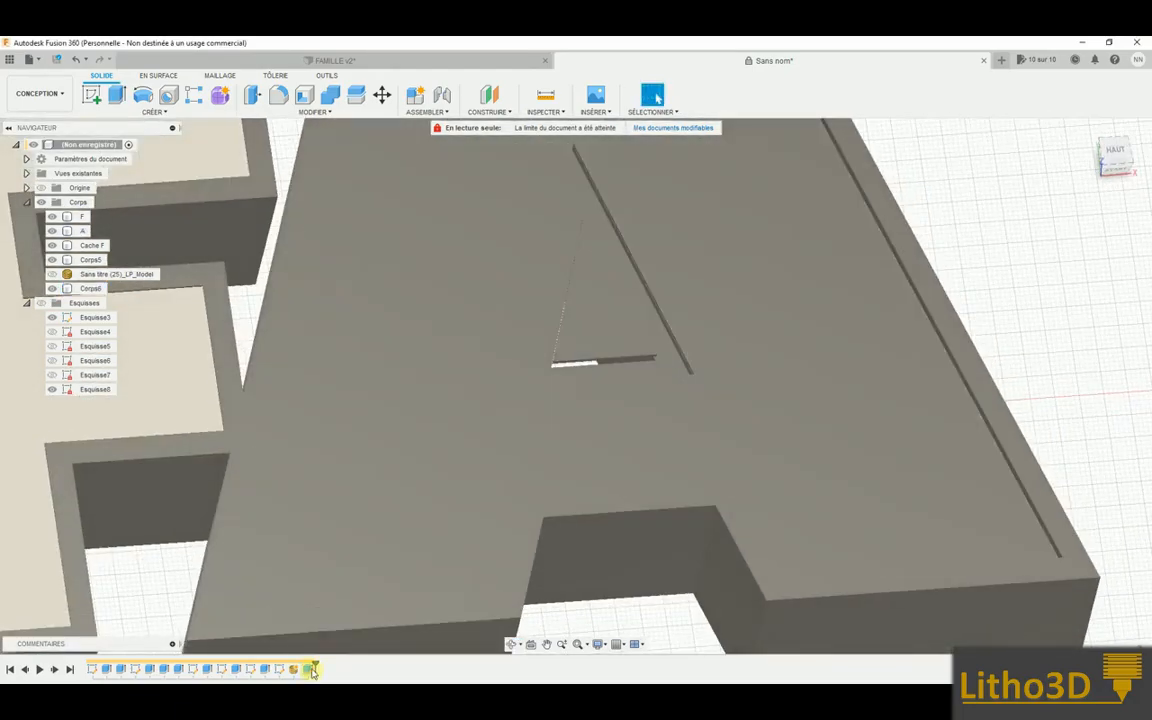
Edit the triangular ring cut in the A and set its distance to -2.50 mm
right_click(309, 669)
left_click(359, 562)
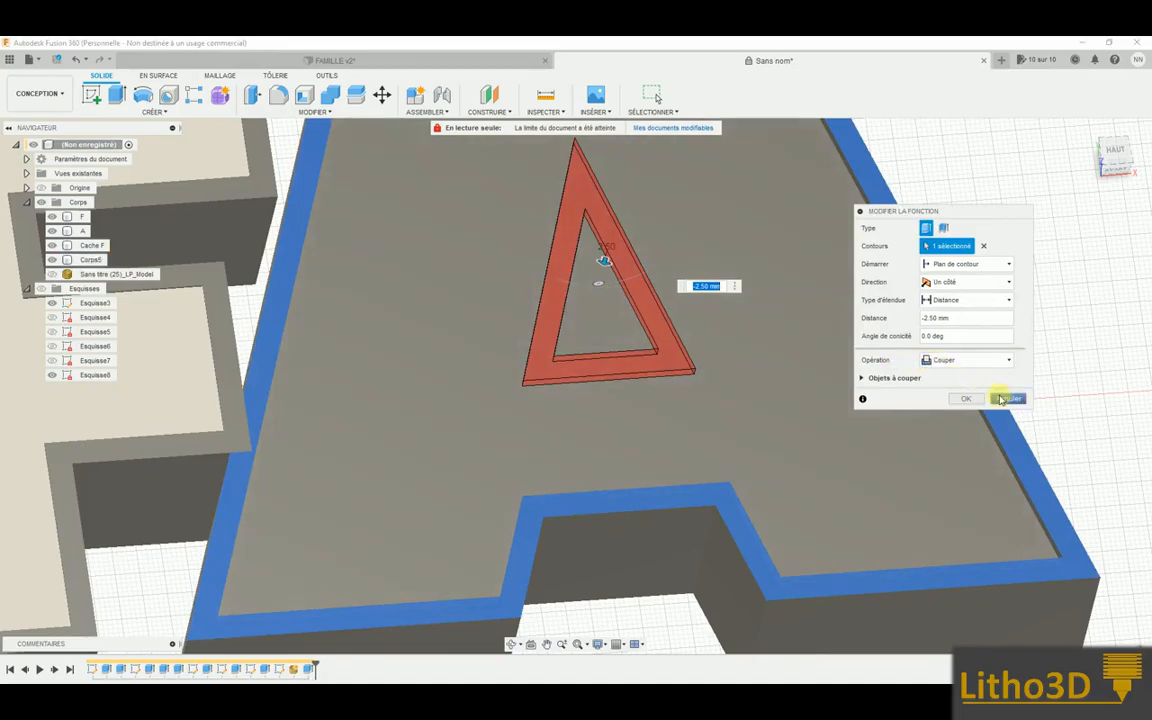
left_click(968, 399)
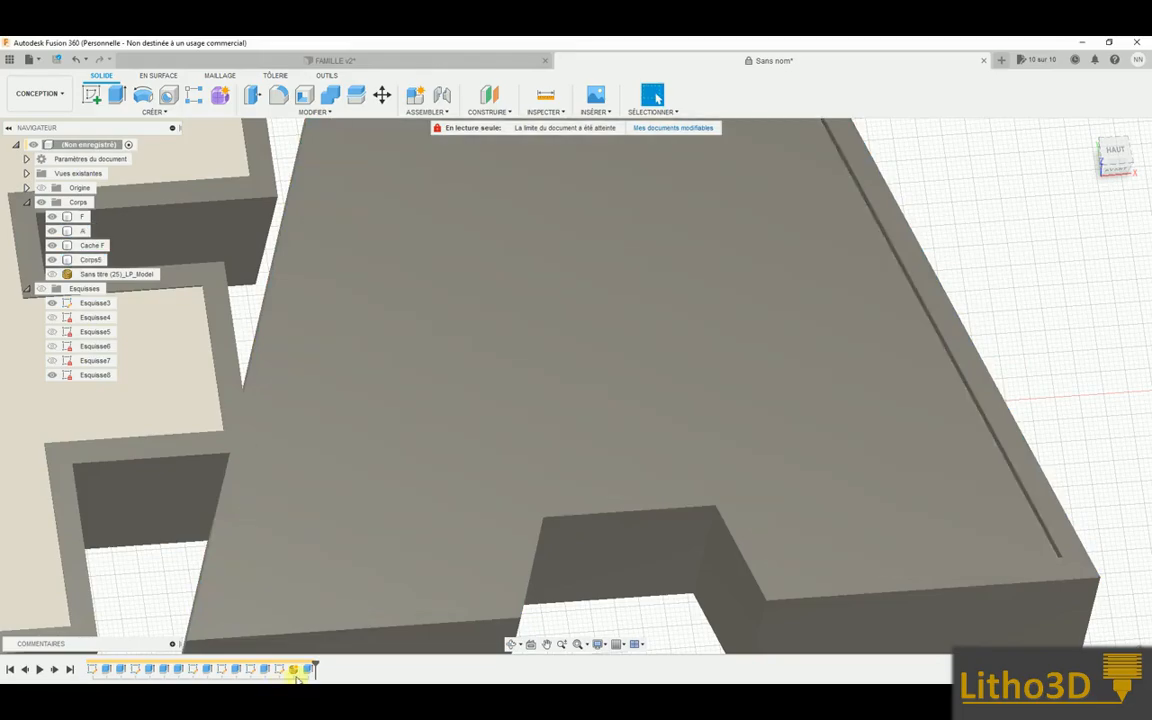
Reopen the triangular ring cut and check its preview from a lower angle, accepting the same settings
right_click(311, 670)
left_click(359, 560)
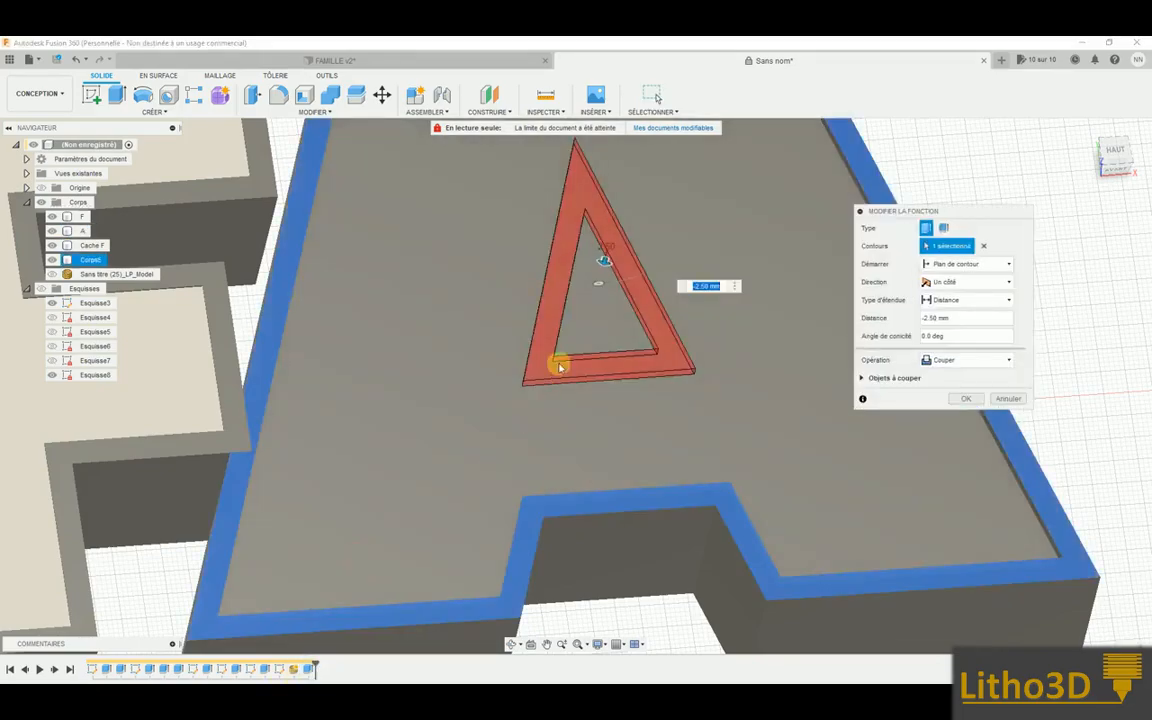
middle_click_drag(541, 401, 543, 368, "shift")
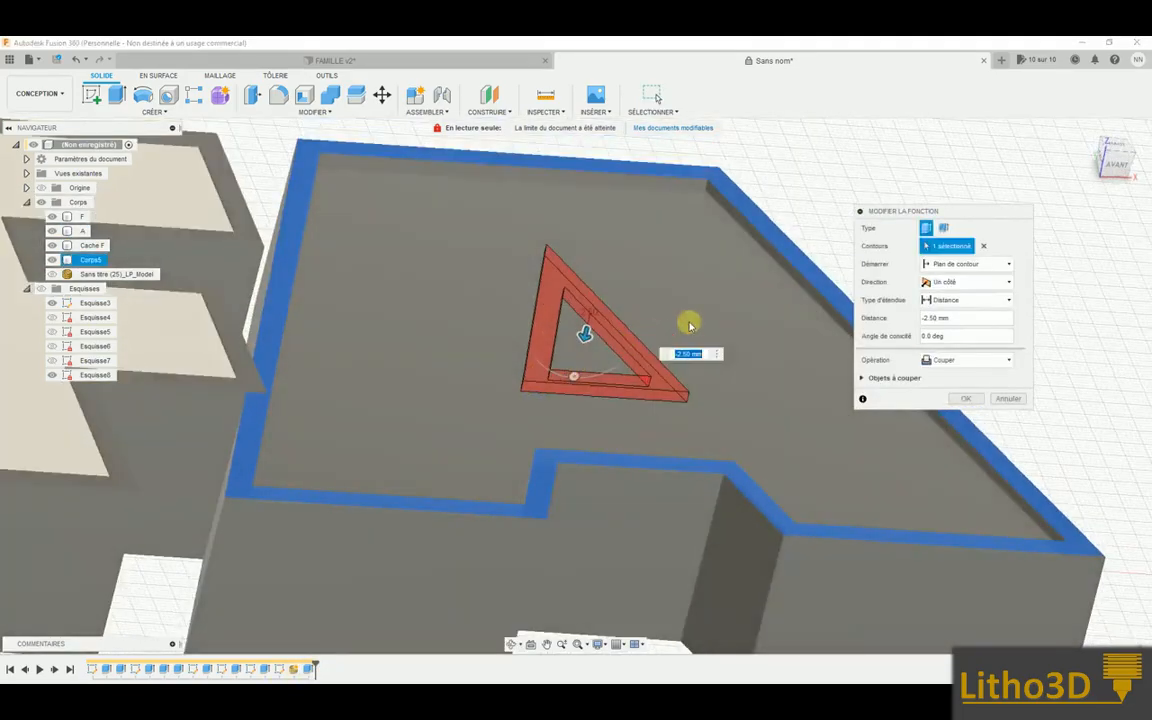
key("Return")
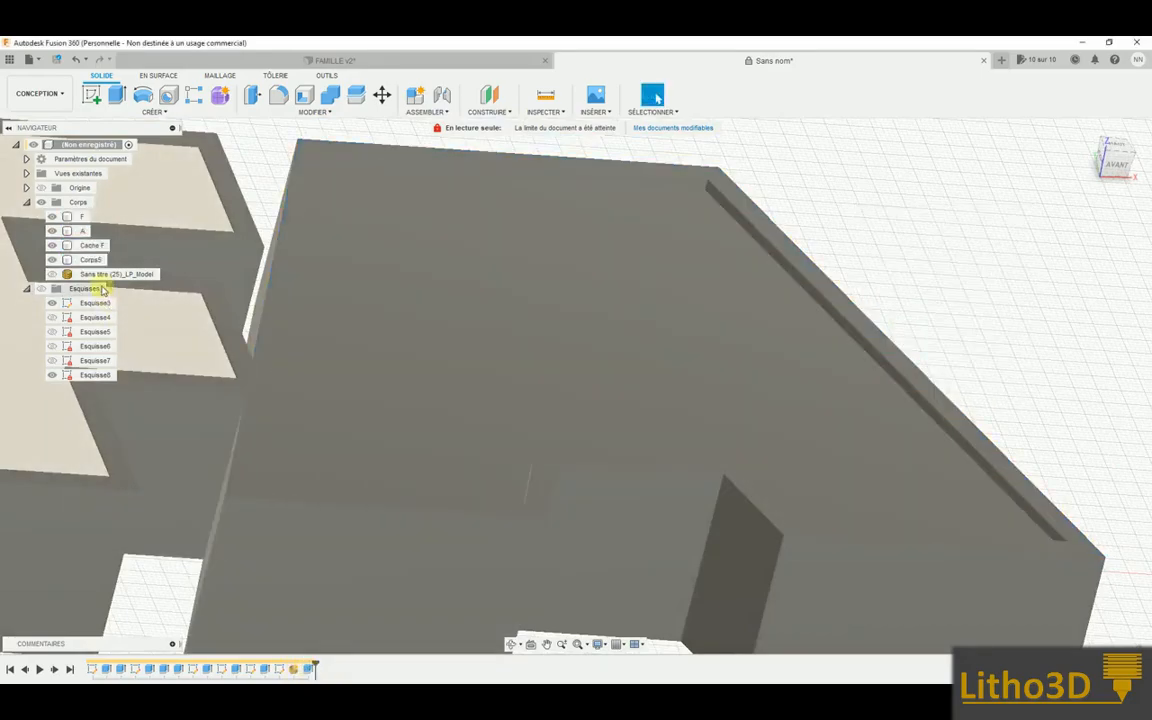
Extrude the recessed triangular ring beneath Corps5 upward 5 mm as a cut, with Corps5 visible so it is cut too
left_click(52, 260)
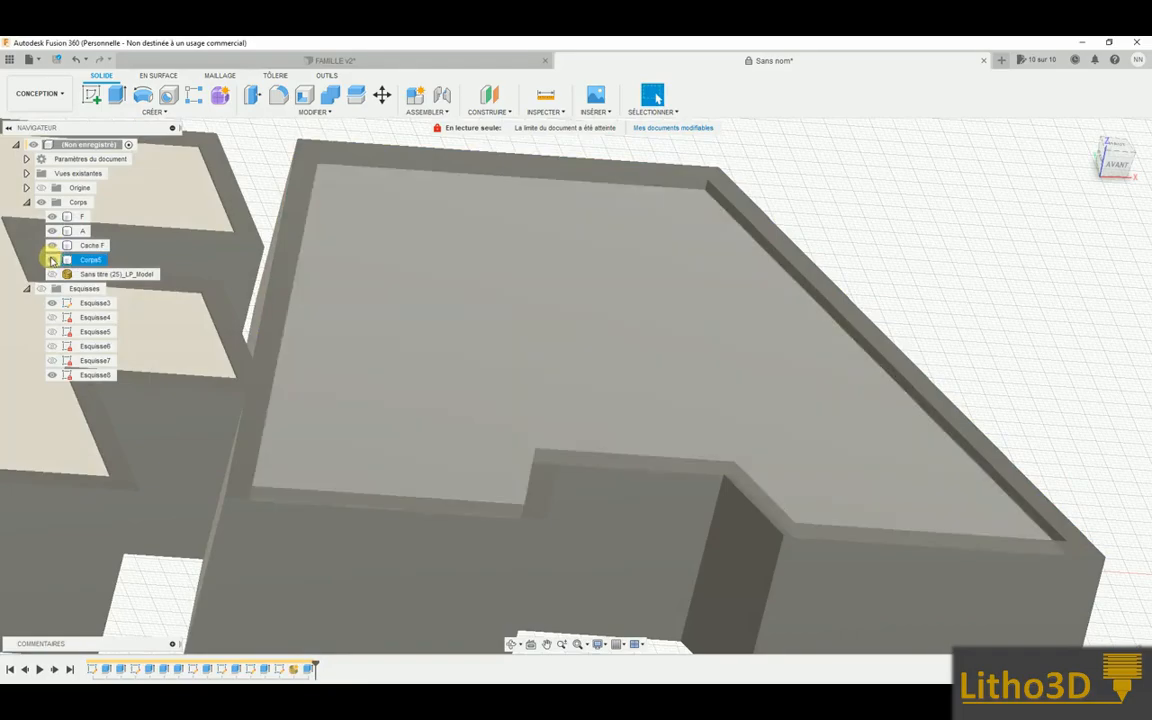
left_click(52, 245)
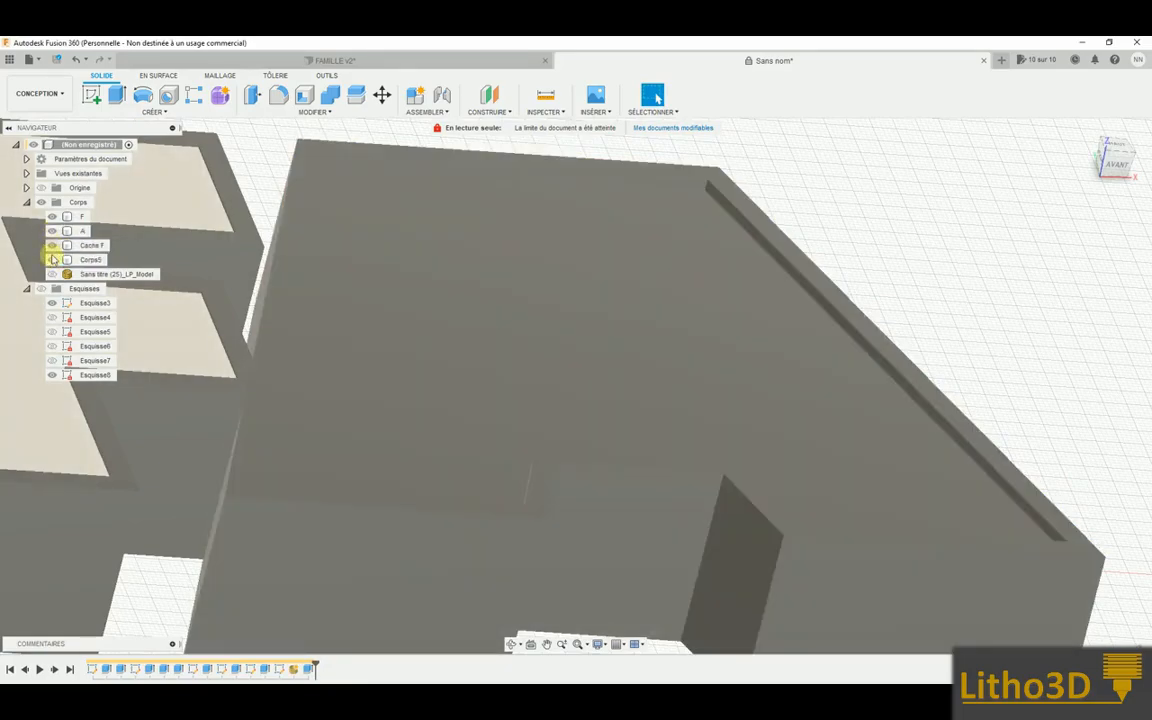
left_click(52, 245)
left_click(52, 260)
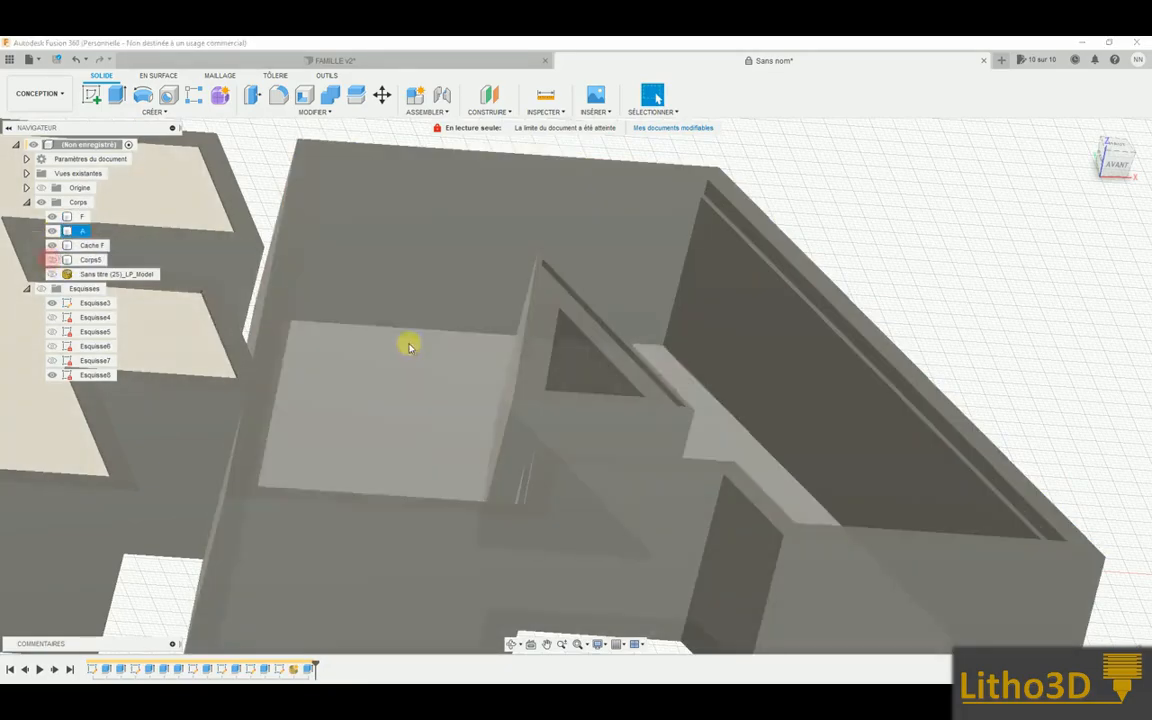
left_click(536, 370)
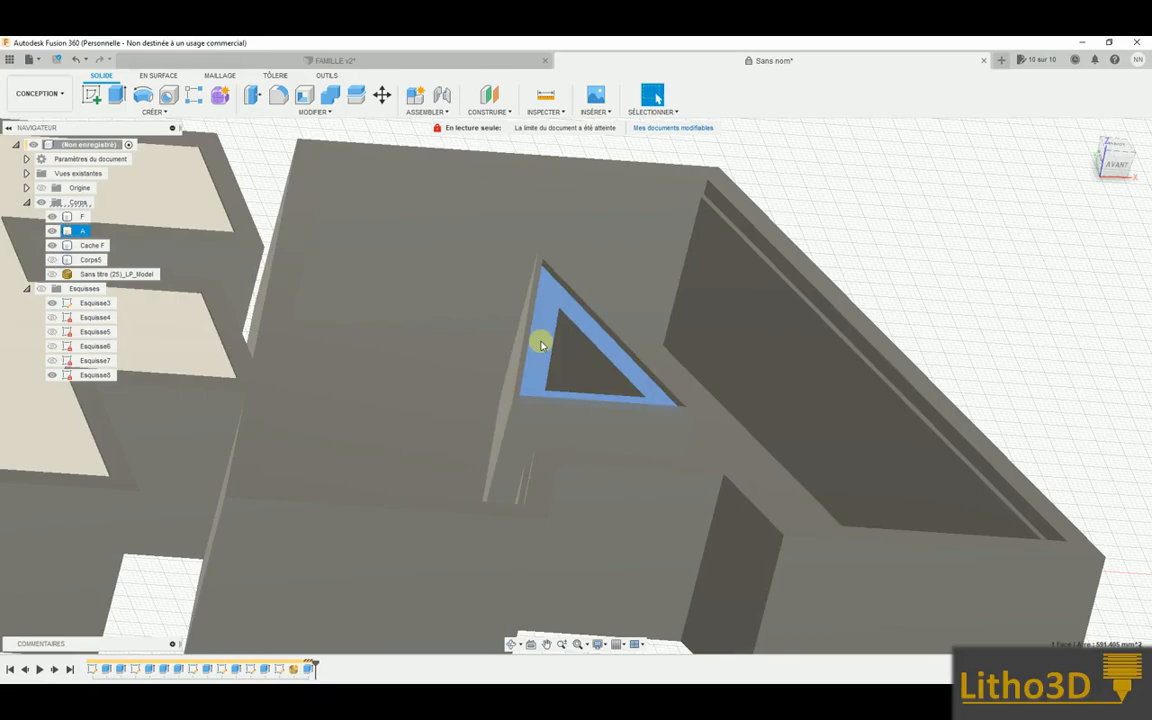
key("e")
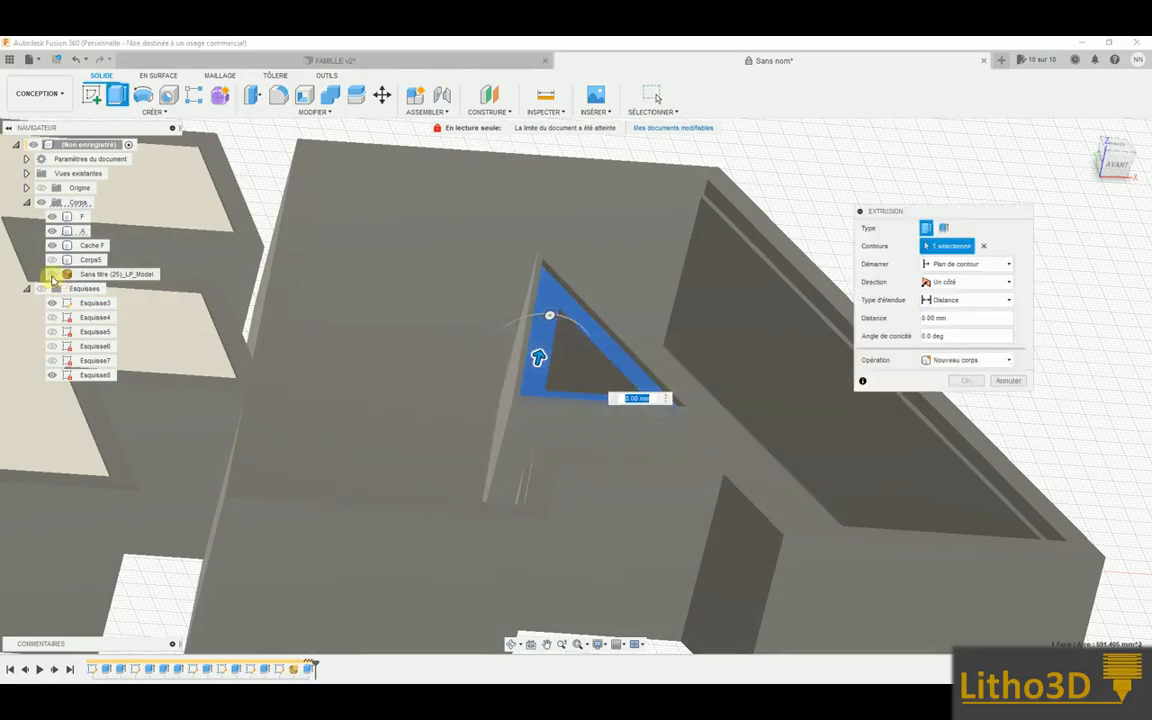
left_click(52, 260)
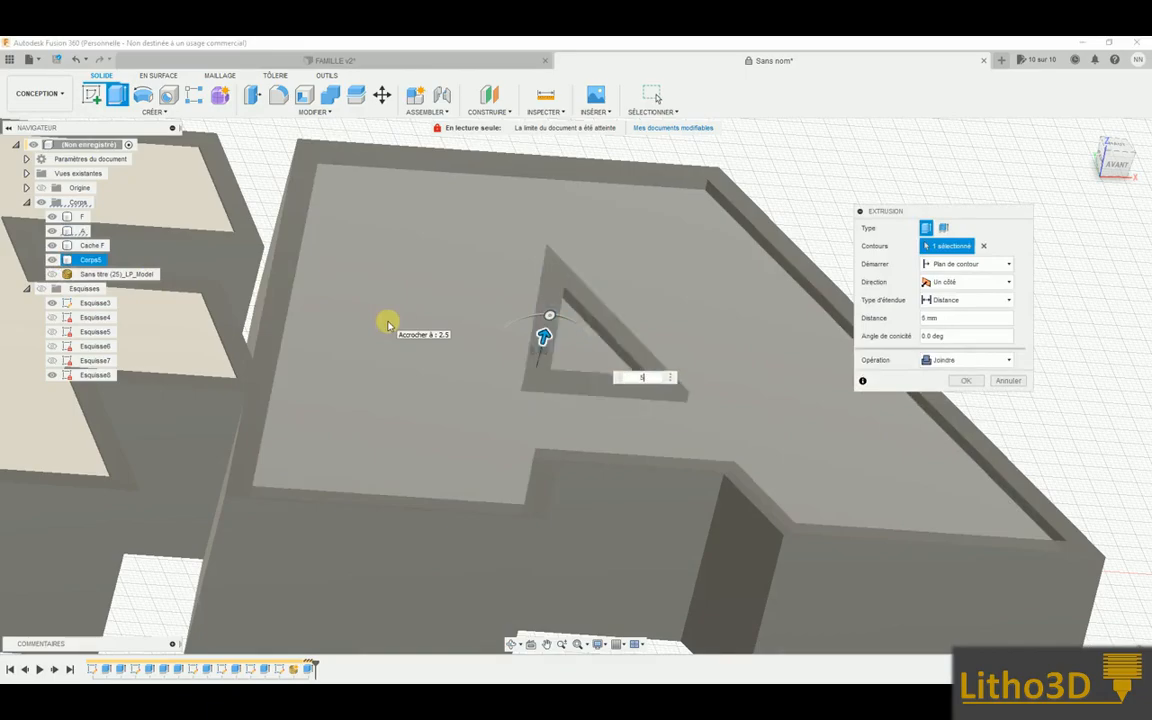
left_click(975, 360)
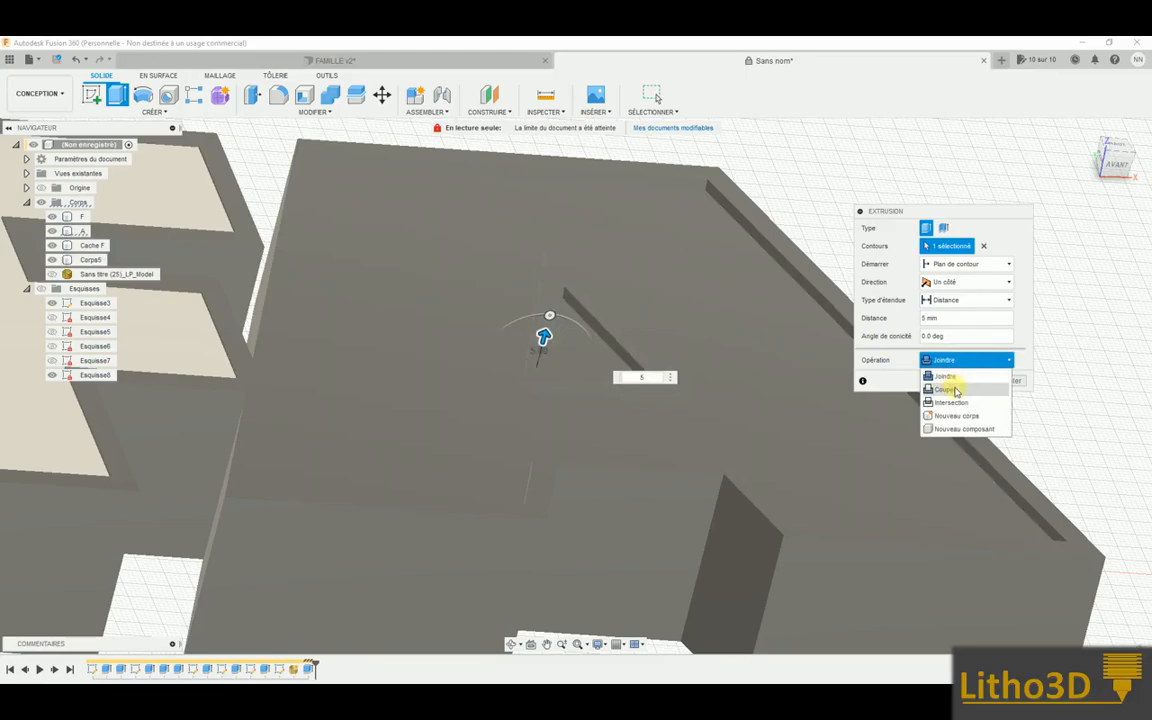
left_click(955, 390)
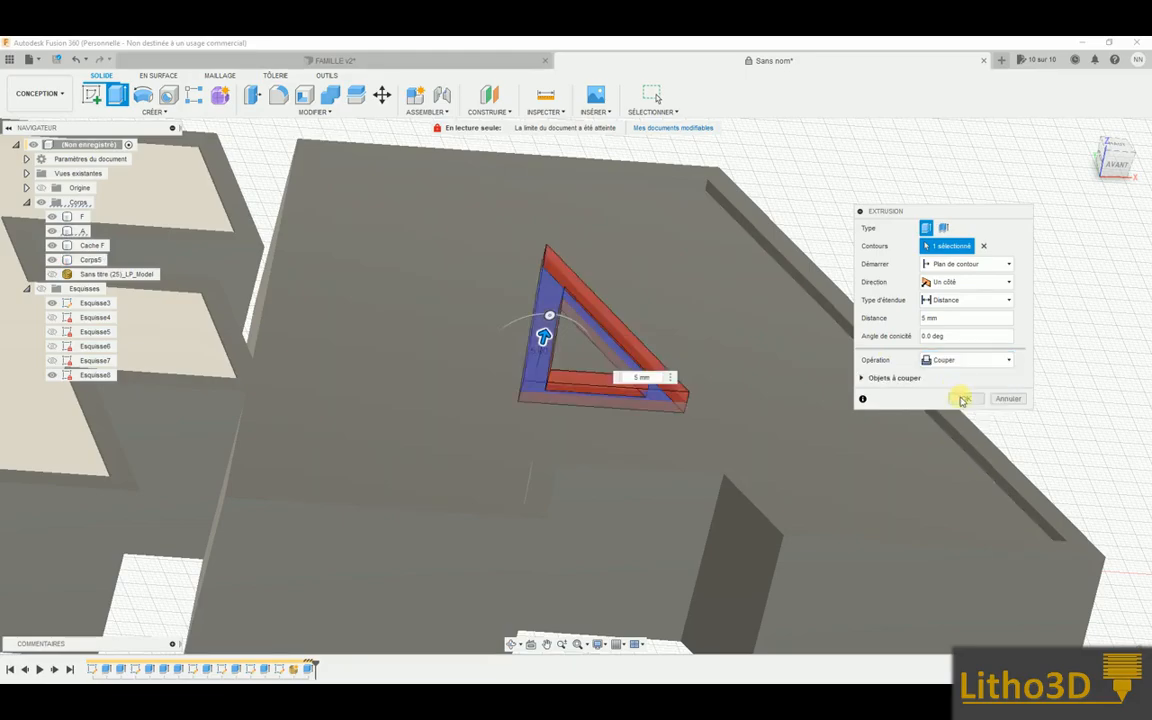
left_click(962, 400)
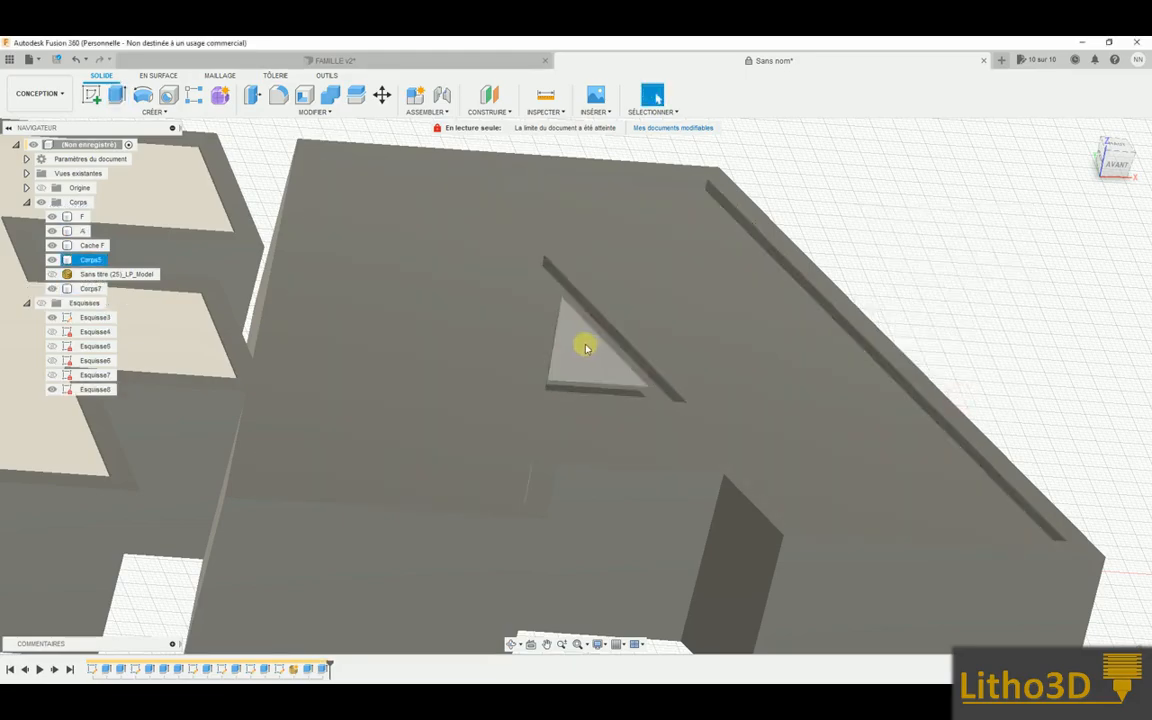
Cut the small inner triangle face of the A downward about 10.8 mm
left_click(582, 345)
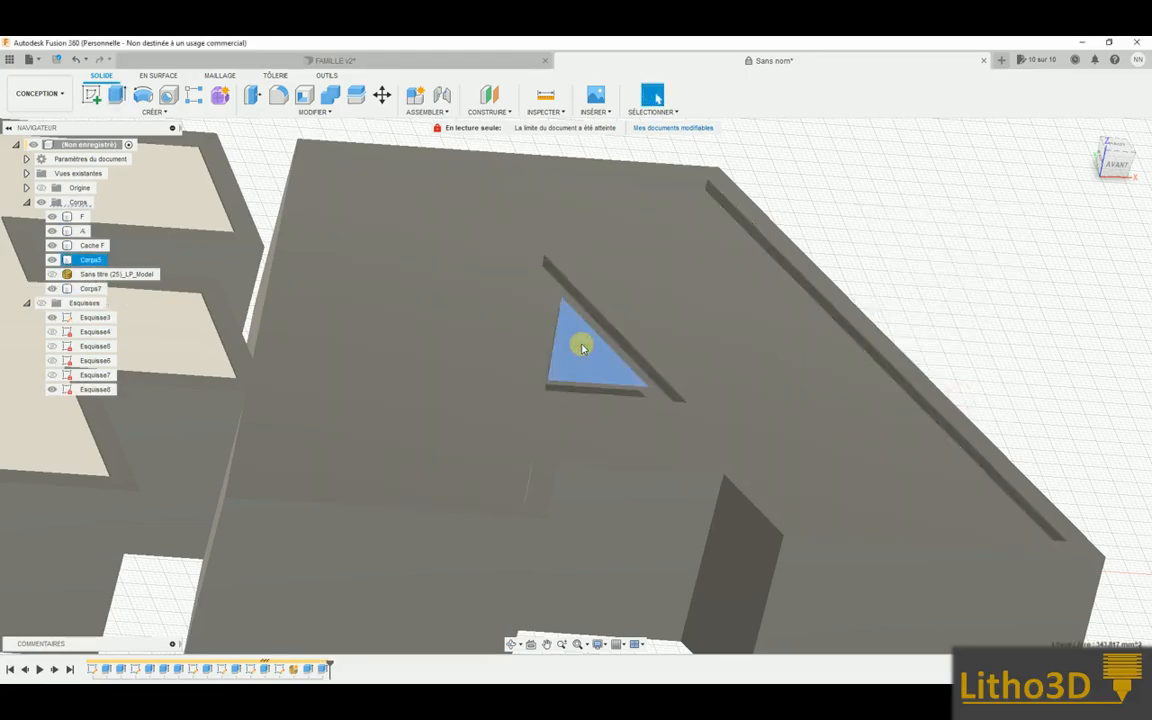
key("e")
left_click_drag(588, 337, 578, 372)
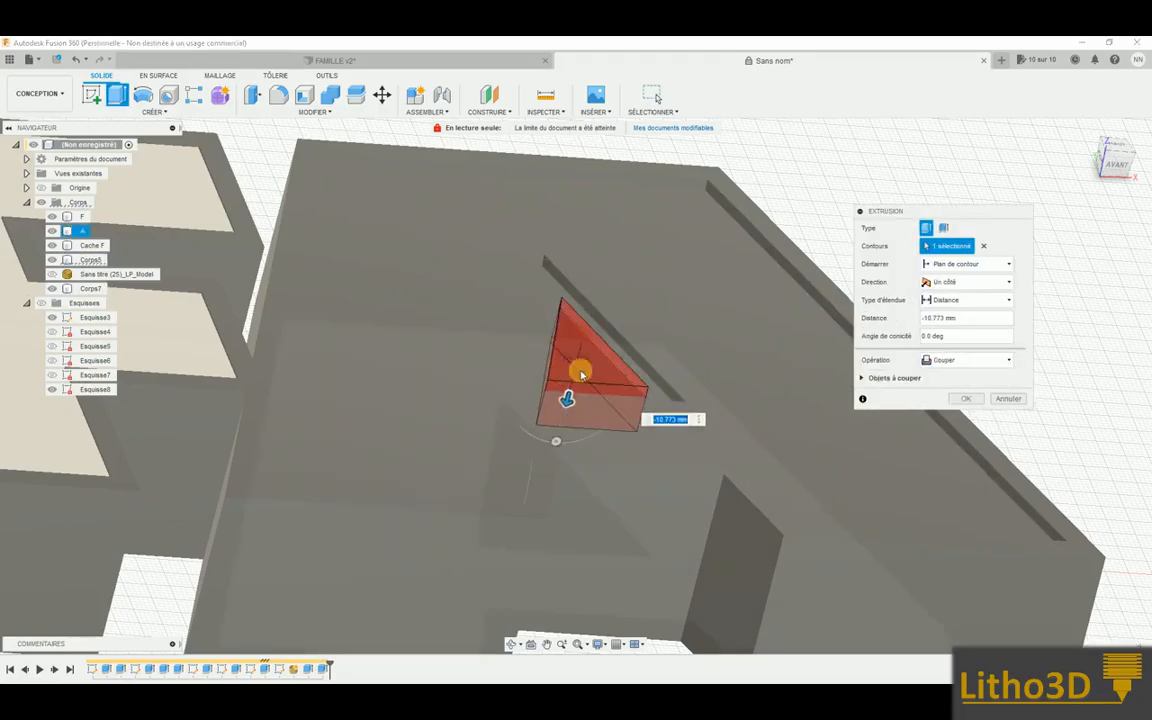
key("Return")
middle_click_drag(617, 365, 590, 341, "shift")
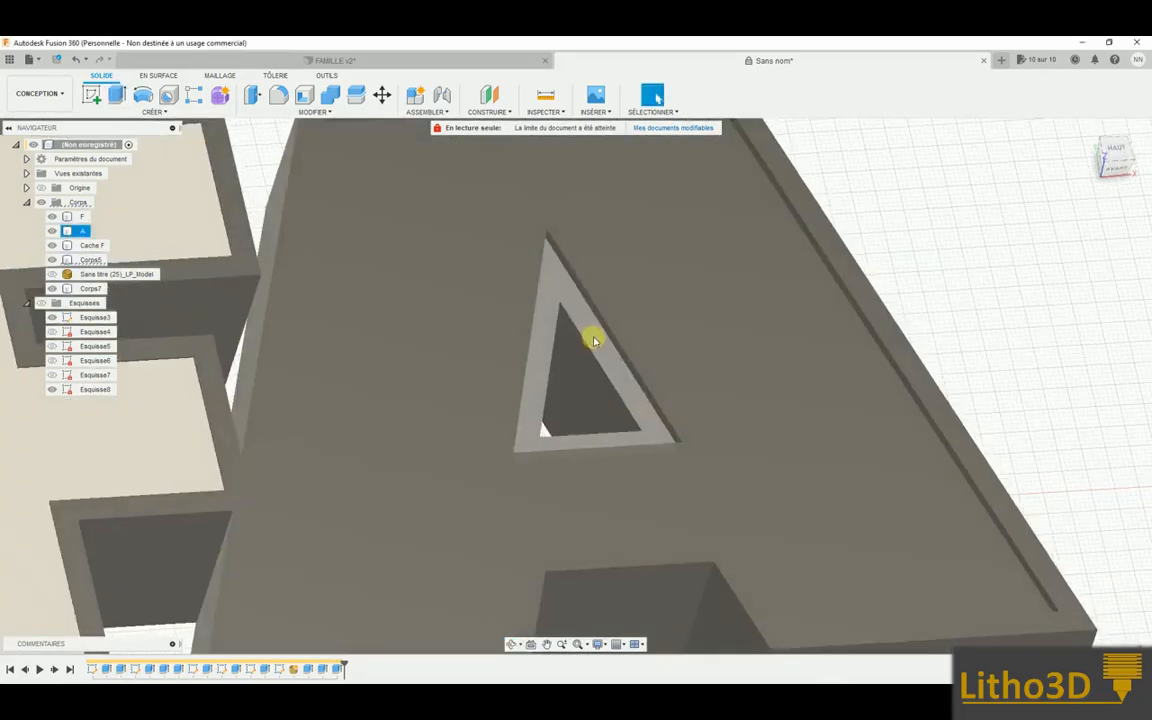
Extrude the triangular ring face around the A's inner opening 5 mm and inspect the letter from above
key("e")
middle_click_drag(596, 329, 646, 333, "shift")
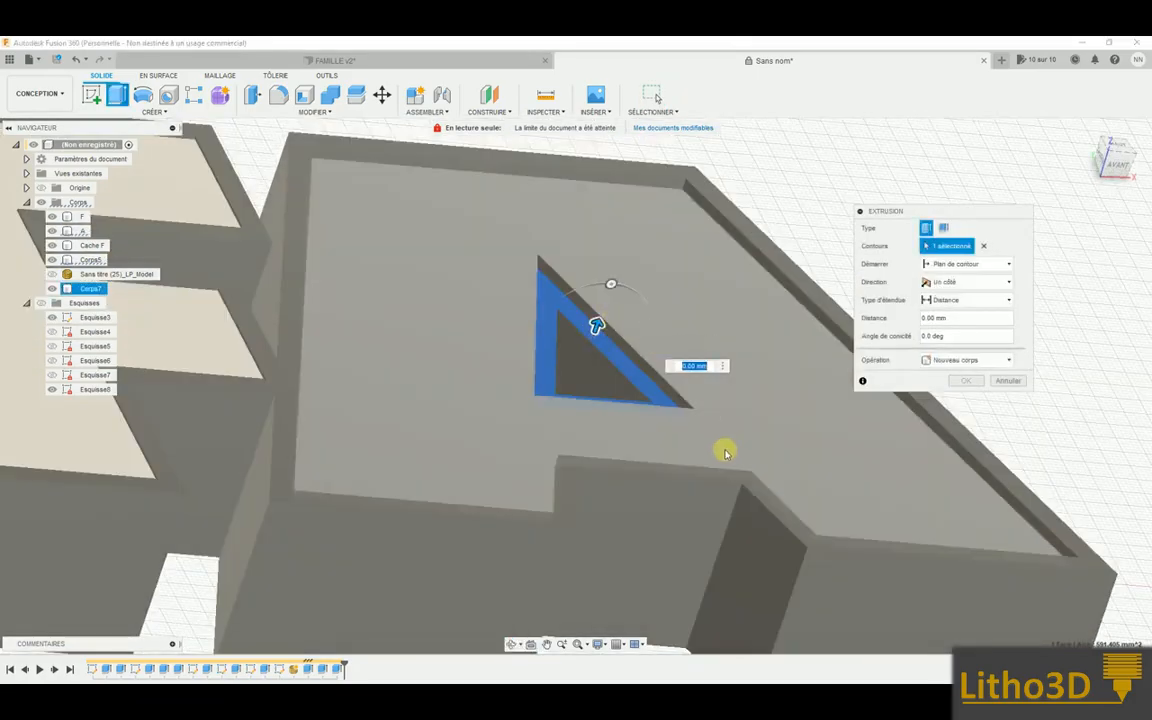
type("5")
left_click(963, 381)
middle_click_drag(800, 335, 710, 370, "shift")
scroll(663, 352, "down", 5)
middle_click_drag(653, 345, 645, 295)
middle_click_drag(540, 328, 529, 175, "shift")
Review the complete lettering in the FAMILLE v2 document, and switch to the lithophane project in LuBan
left_click(478, 56)
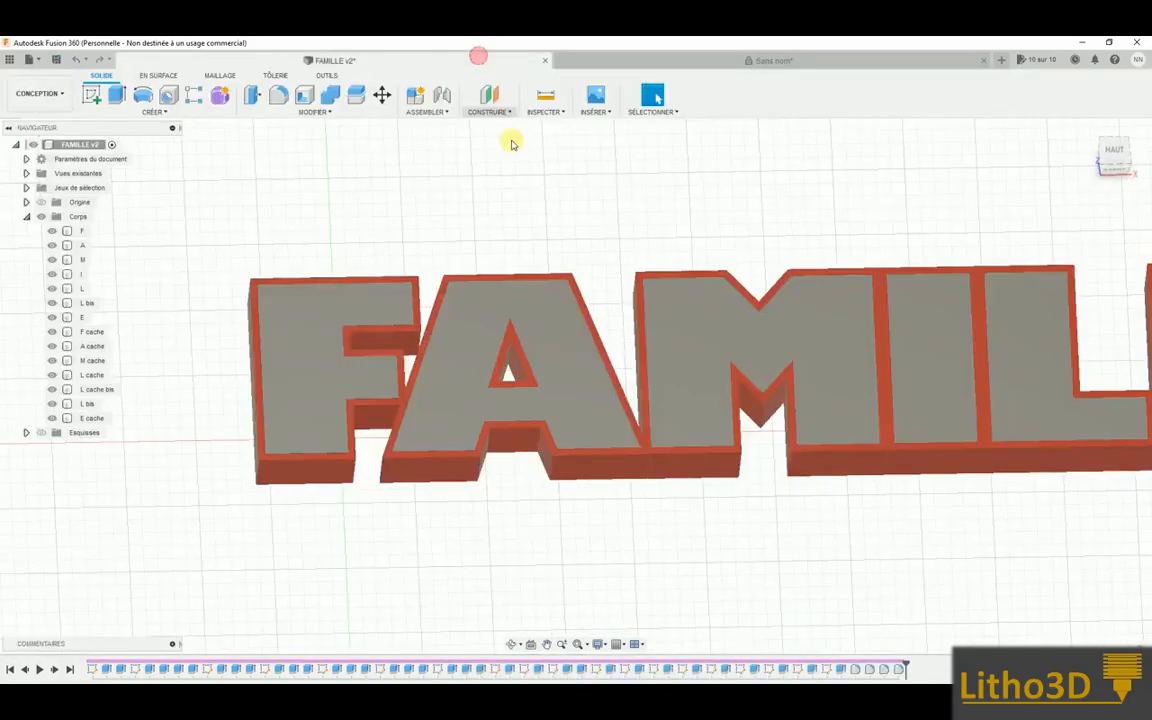
scroll(658, 274, "down", 4)
middle_click_drag(801, 262, 643, 298)
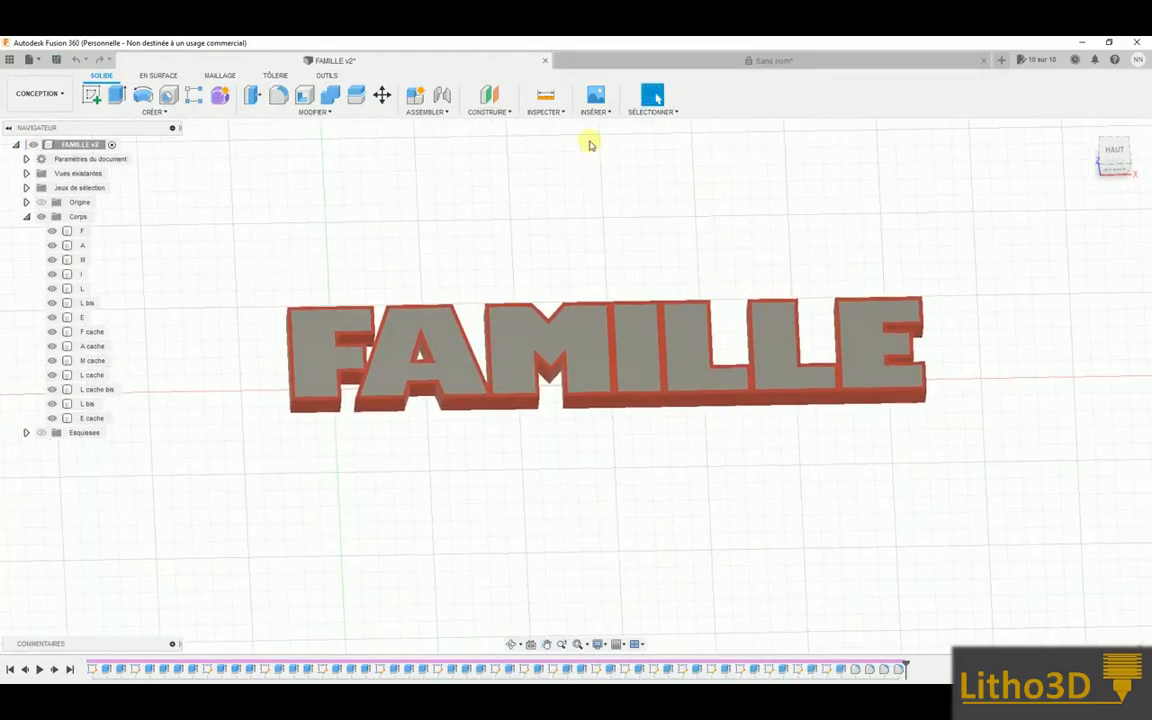
left_click(1082, 44)
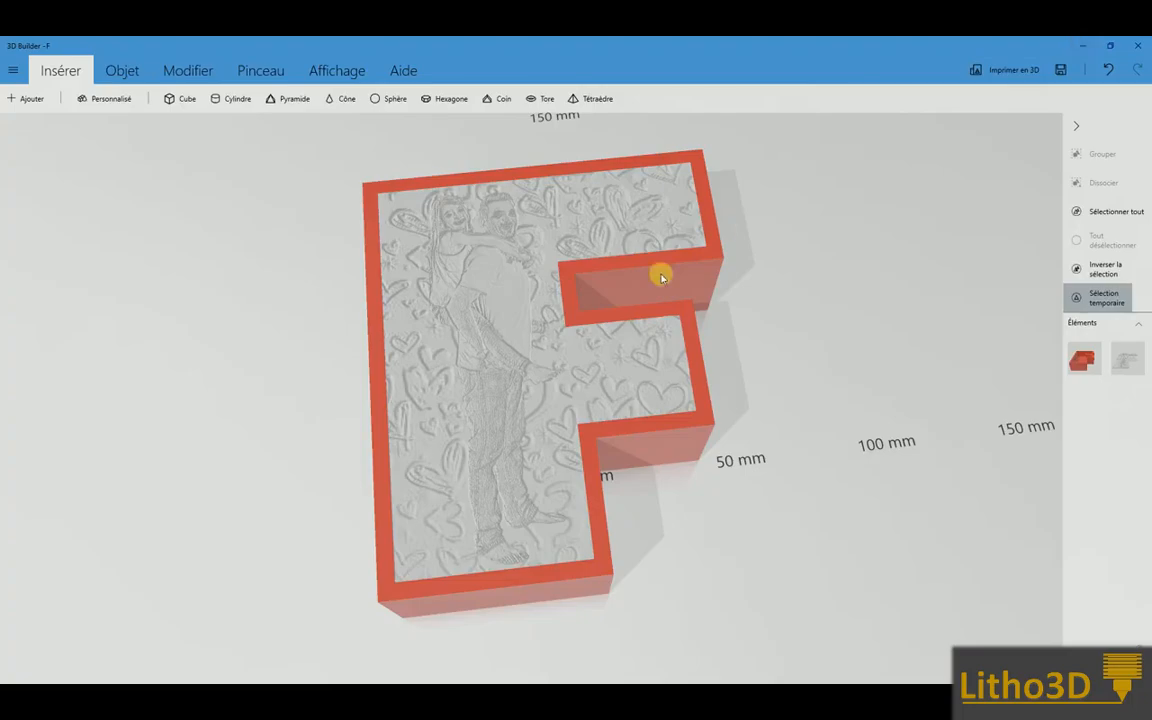
left_click(1084, 47)
left_click_drag(494, 277, 480, 310)
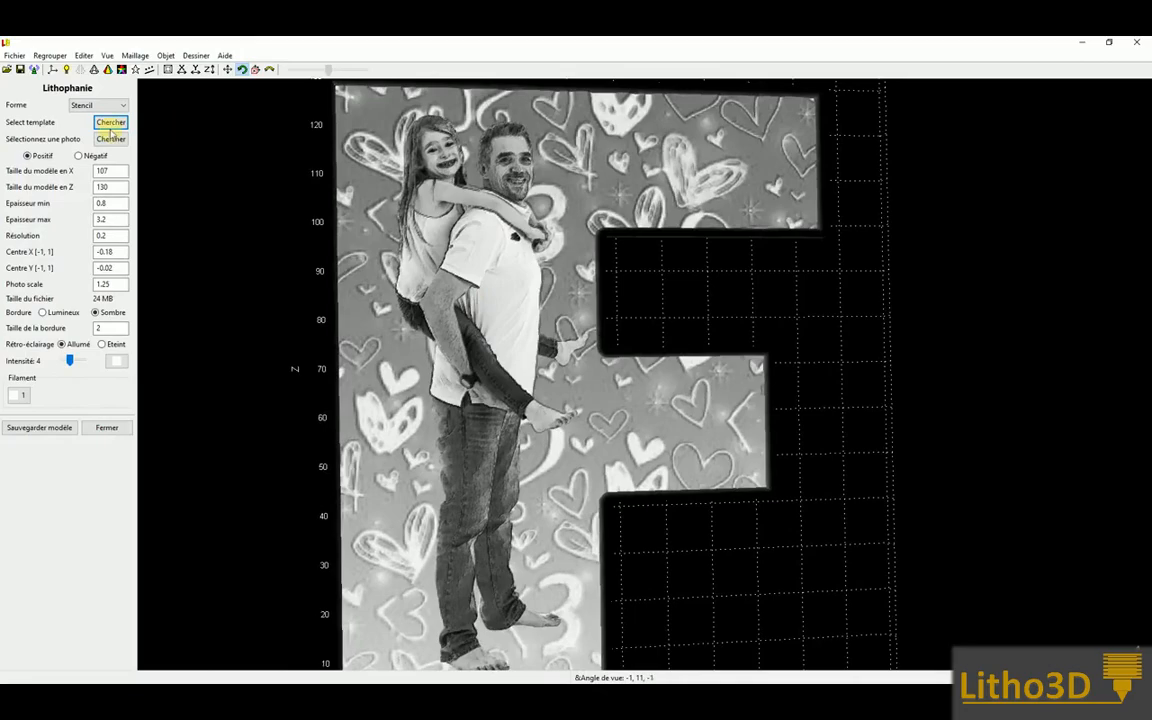
Load the human silhouette image 2021-10-22_11h35_31.png from the 3D/template folder as the stencil template
left_click(110, 125)
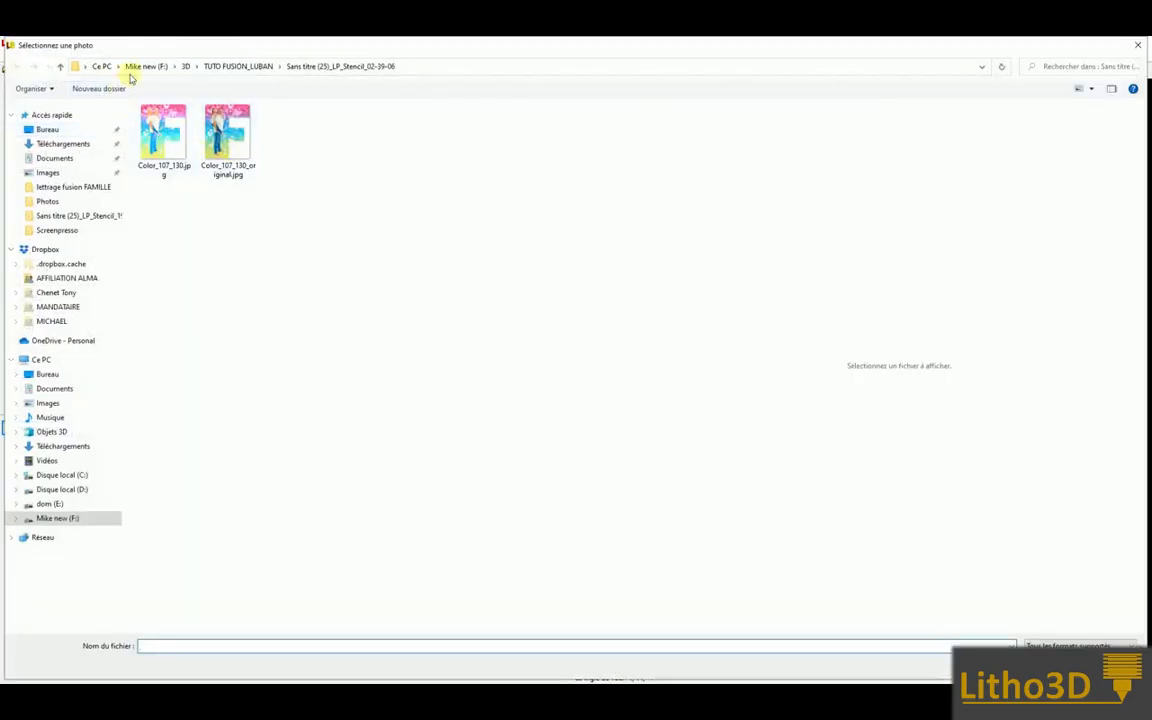
left_click(104, 66)
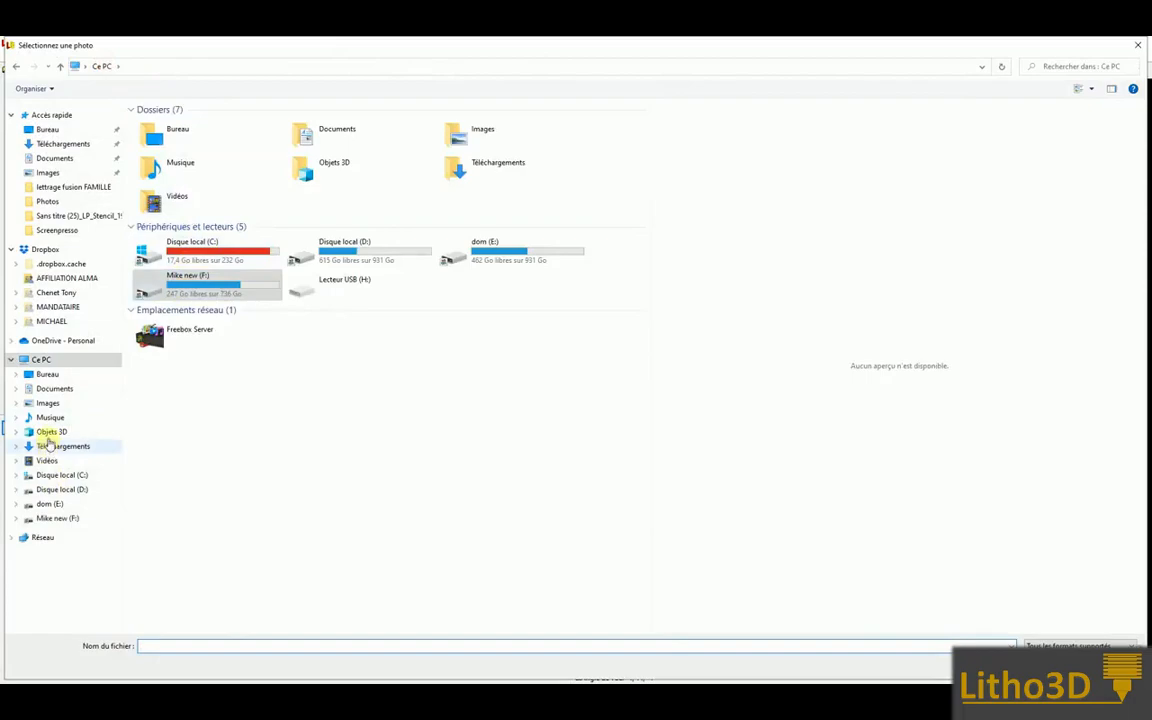
left_click(48, 518)
double_click(165, 135)
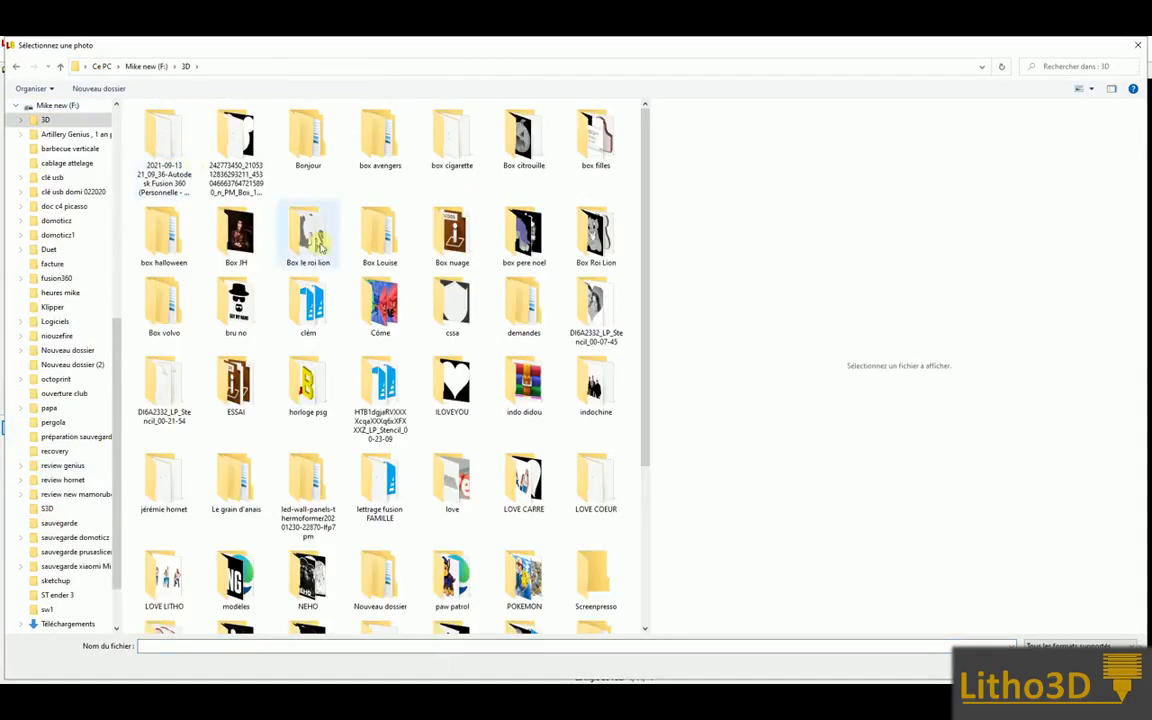
scroll(497, 398, "down", 3)
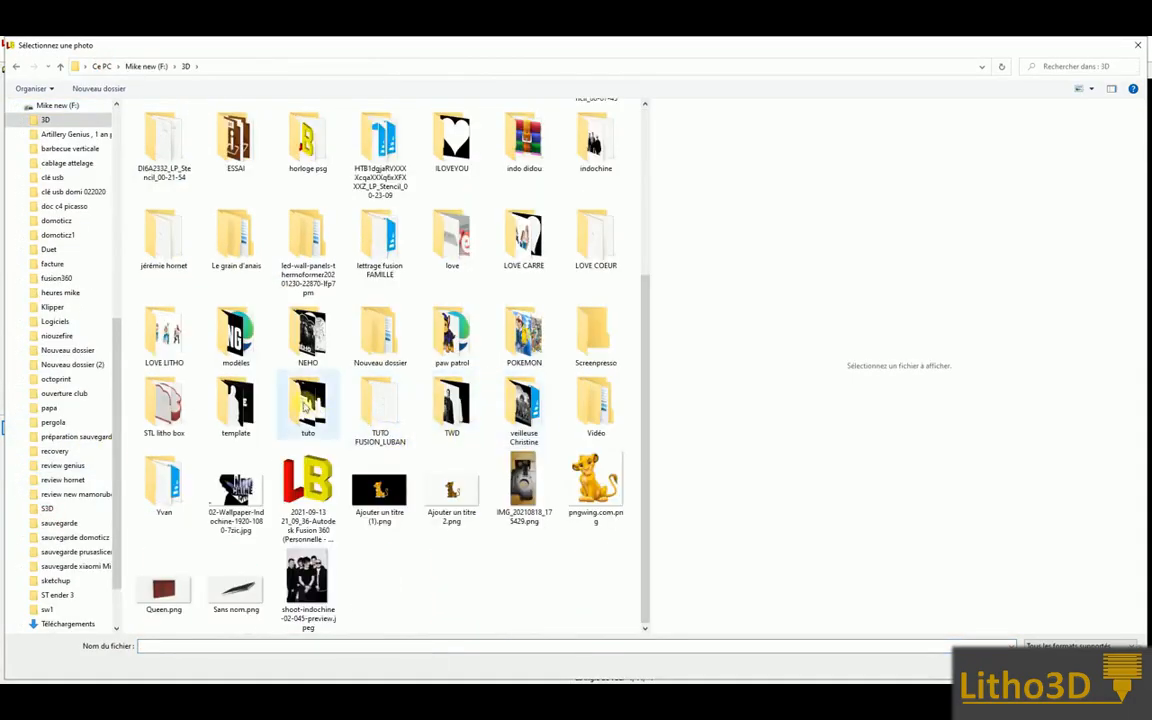
double_click(236, 402)
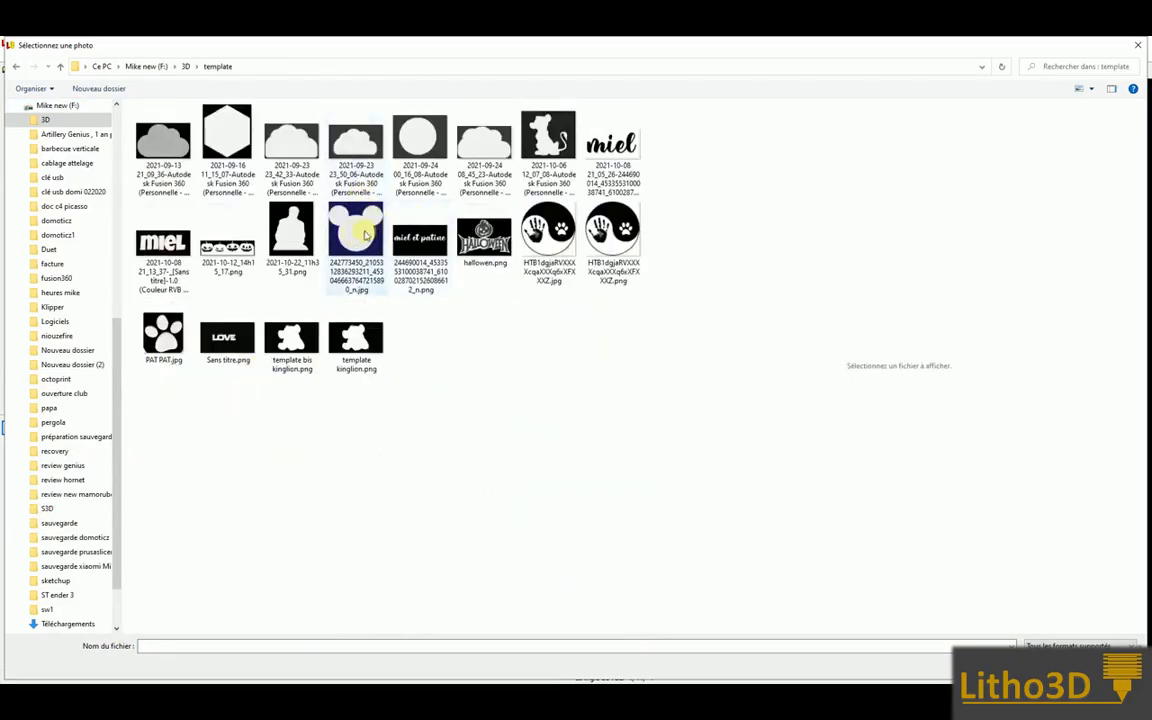
left_click(288, 232)
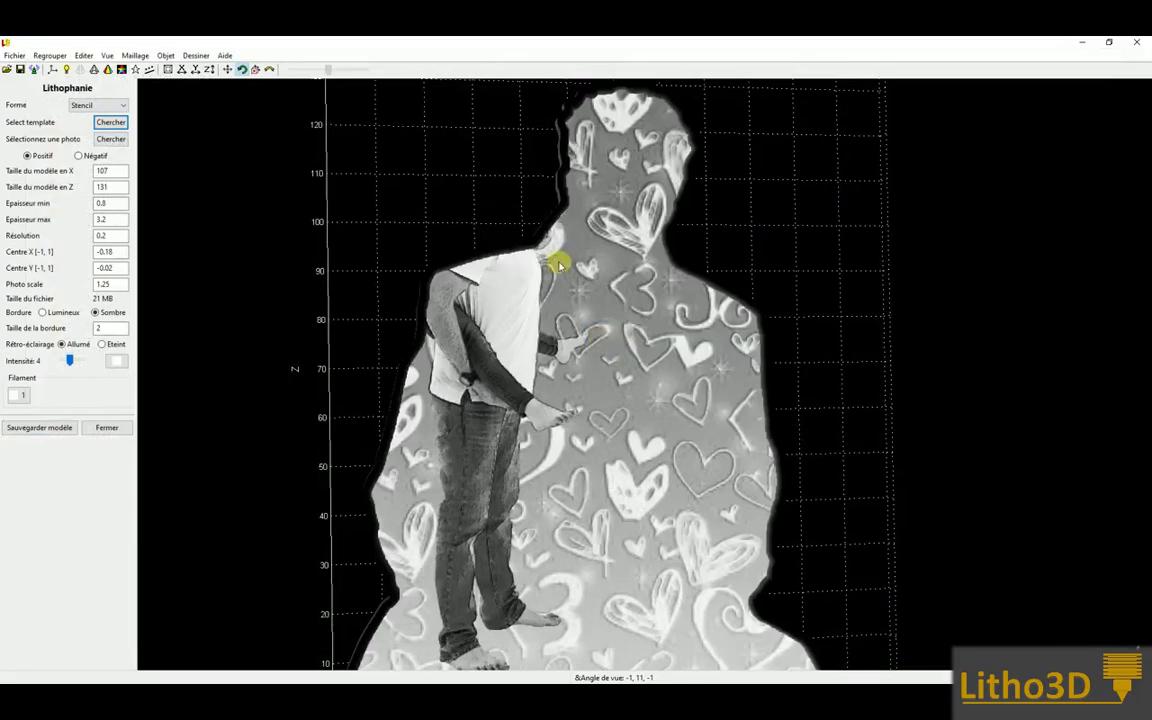
Examine the silhouette-shaped photo lithophane from several angles, checking its outline and border
scroll(557, 271, "up", 2)
scroll(557, 276, "down", 6)
left_click_drag(663, 308, 530, 280)
left_click(110, 122)
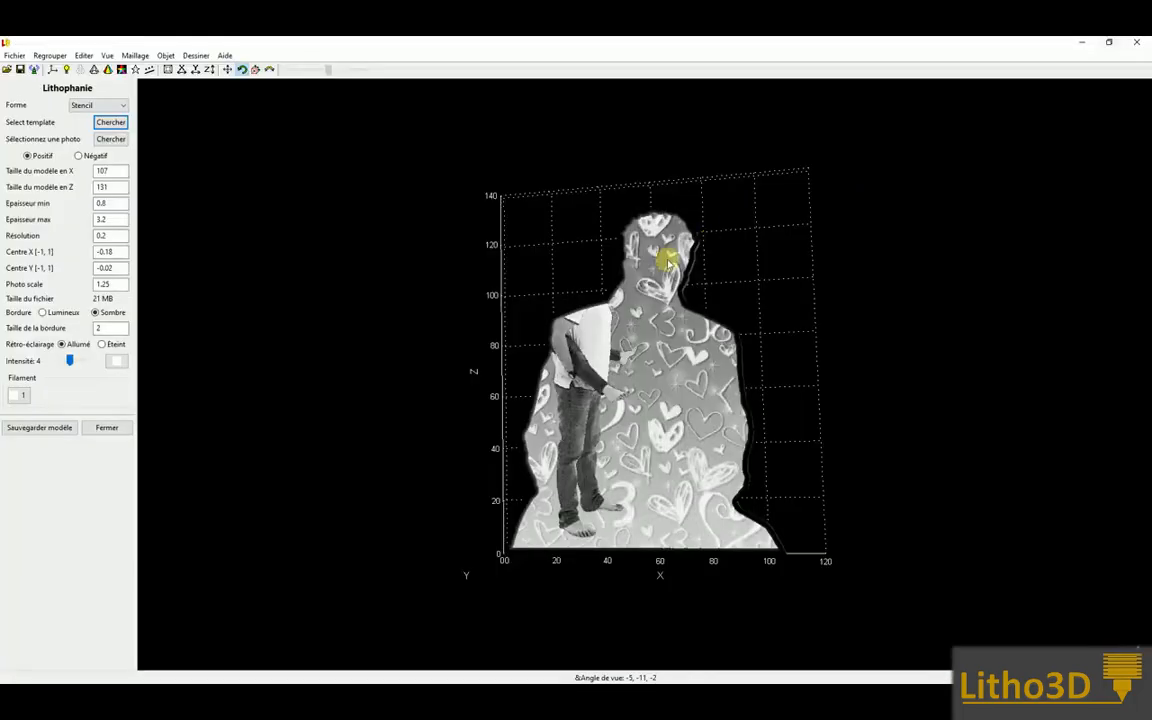
left_click_drag(610, 338, 648, 402)
scroll(678, 381, "up", 2)
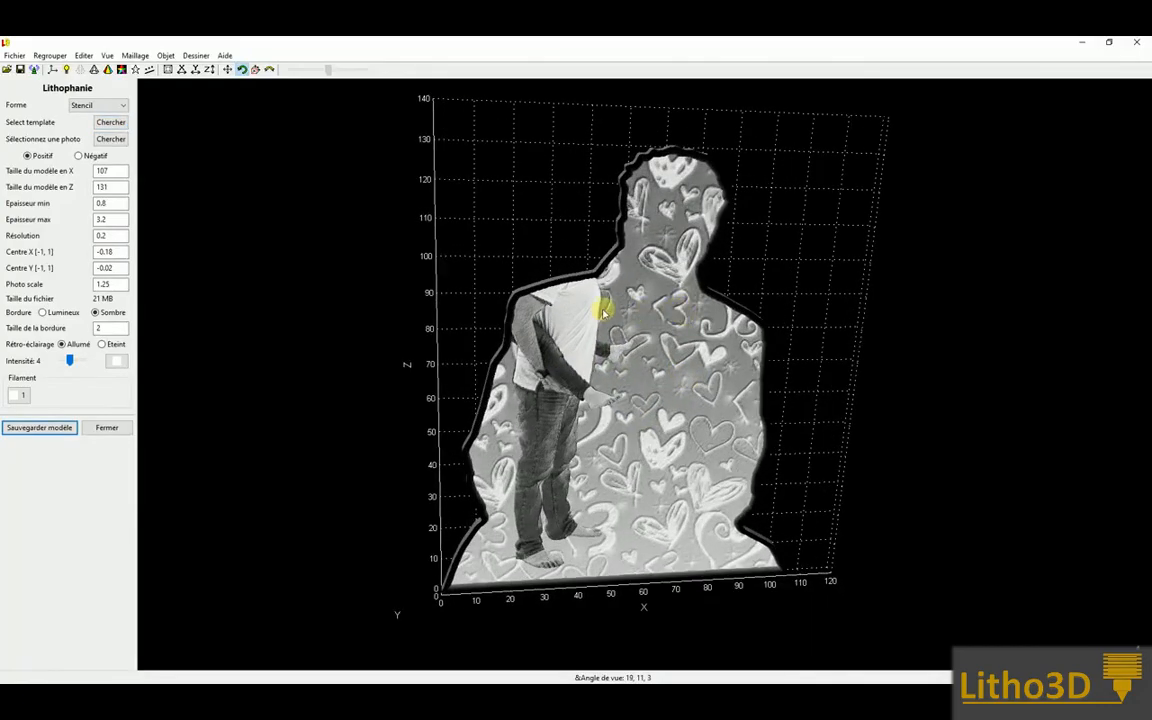
left_click_drag(683, 327, 643, 294)
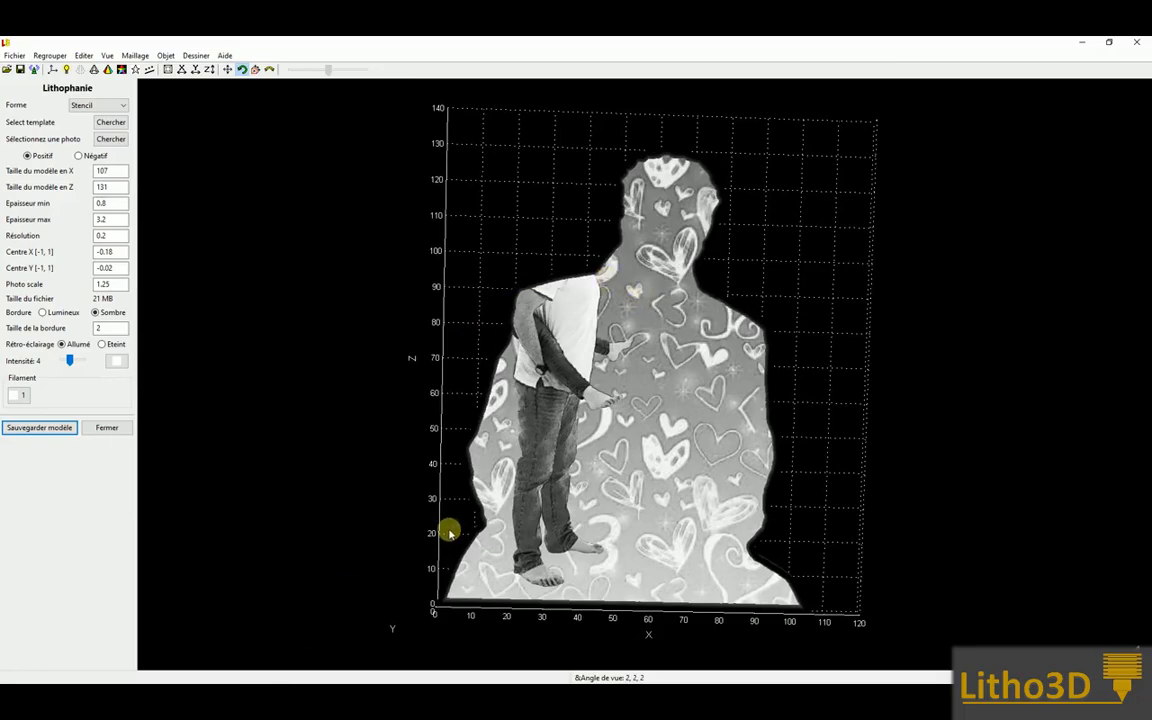
key("super")
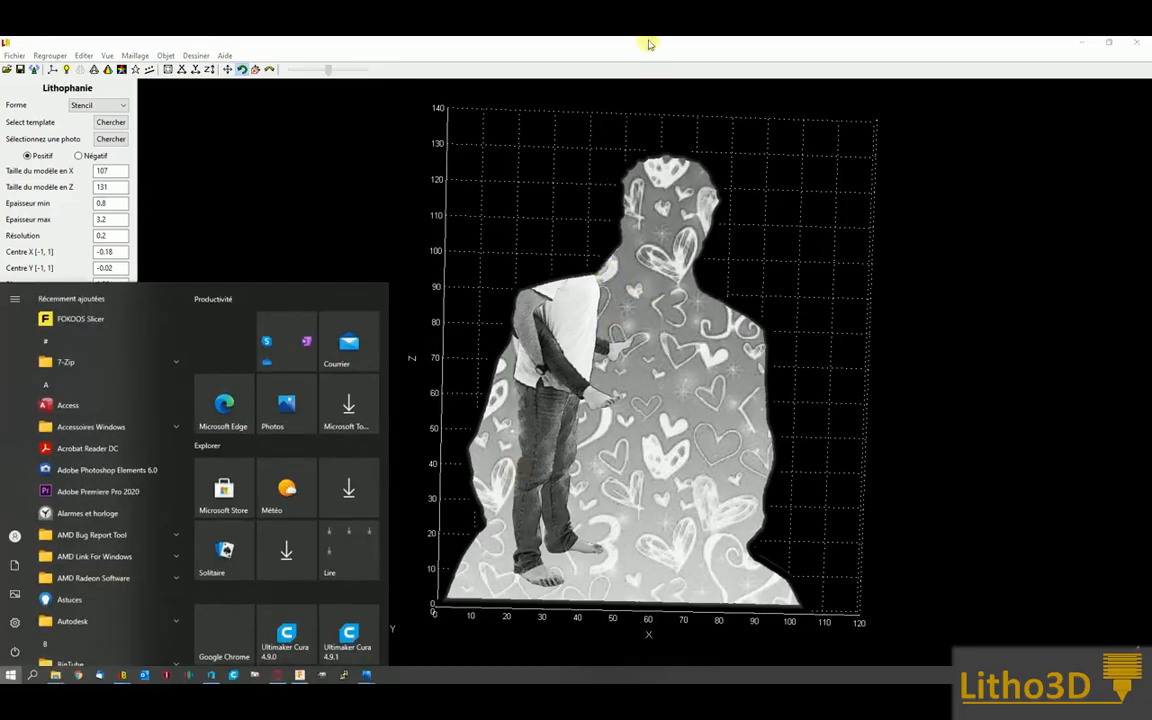